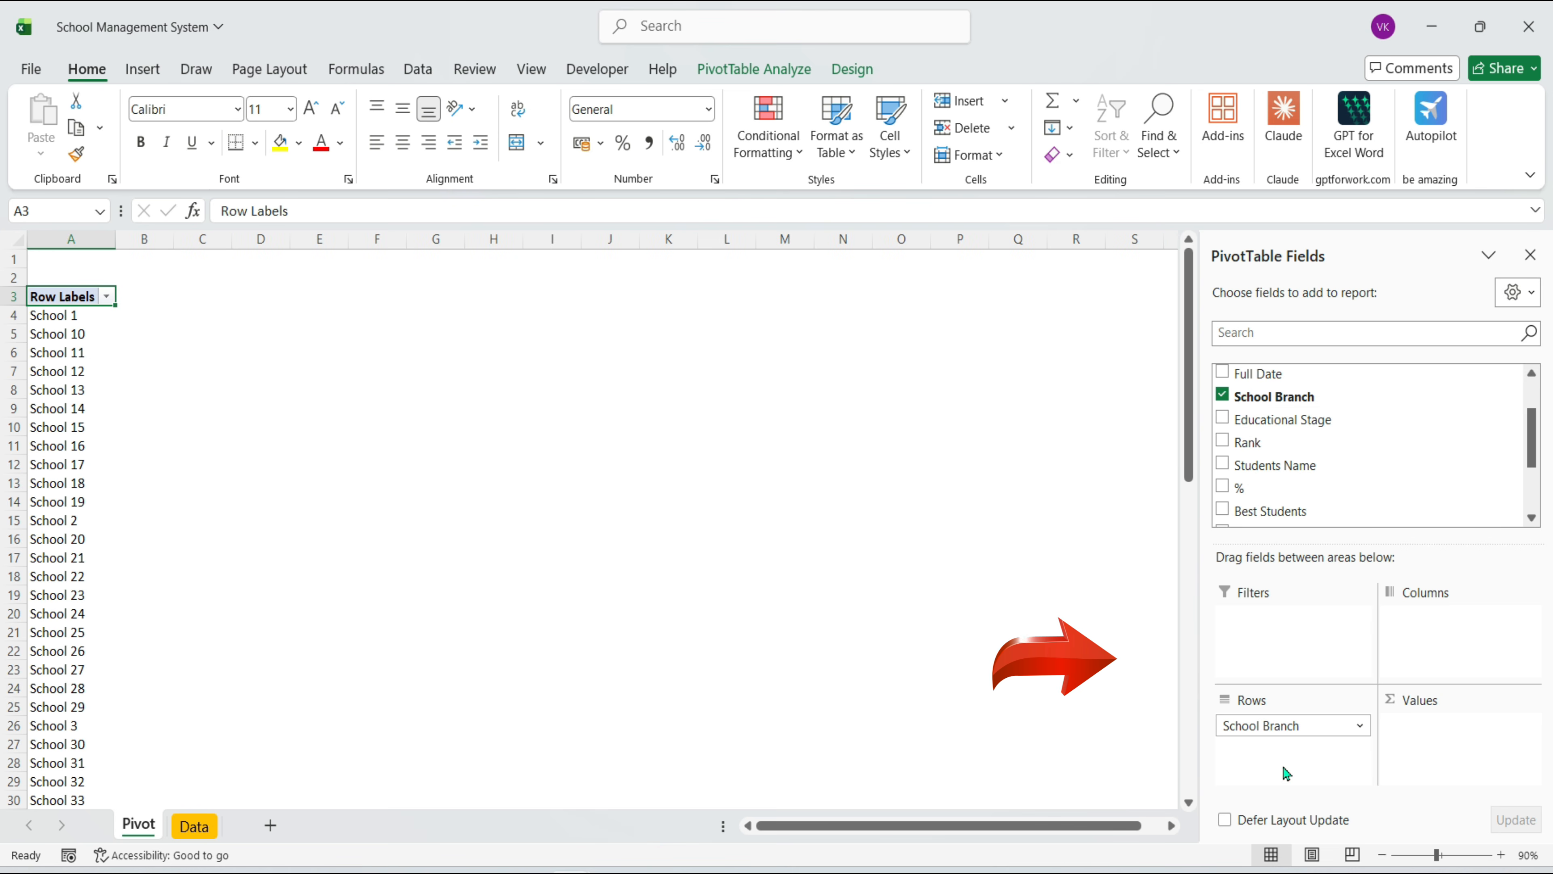
Add Educational Stage as columns and a count of School Branch as values, with the value field named School Count
drag(1283, 419, 1407, 649)
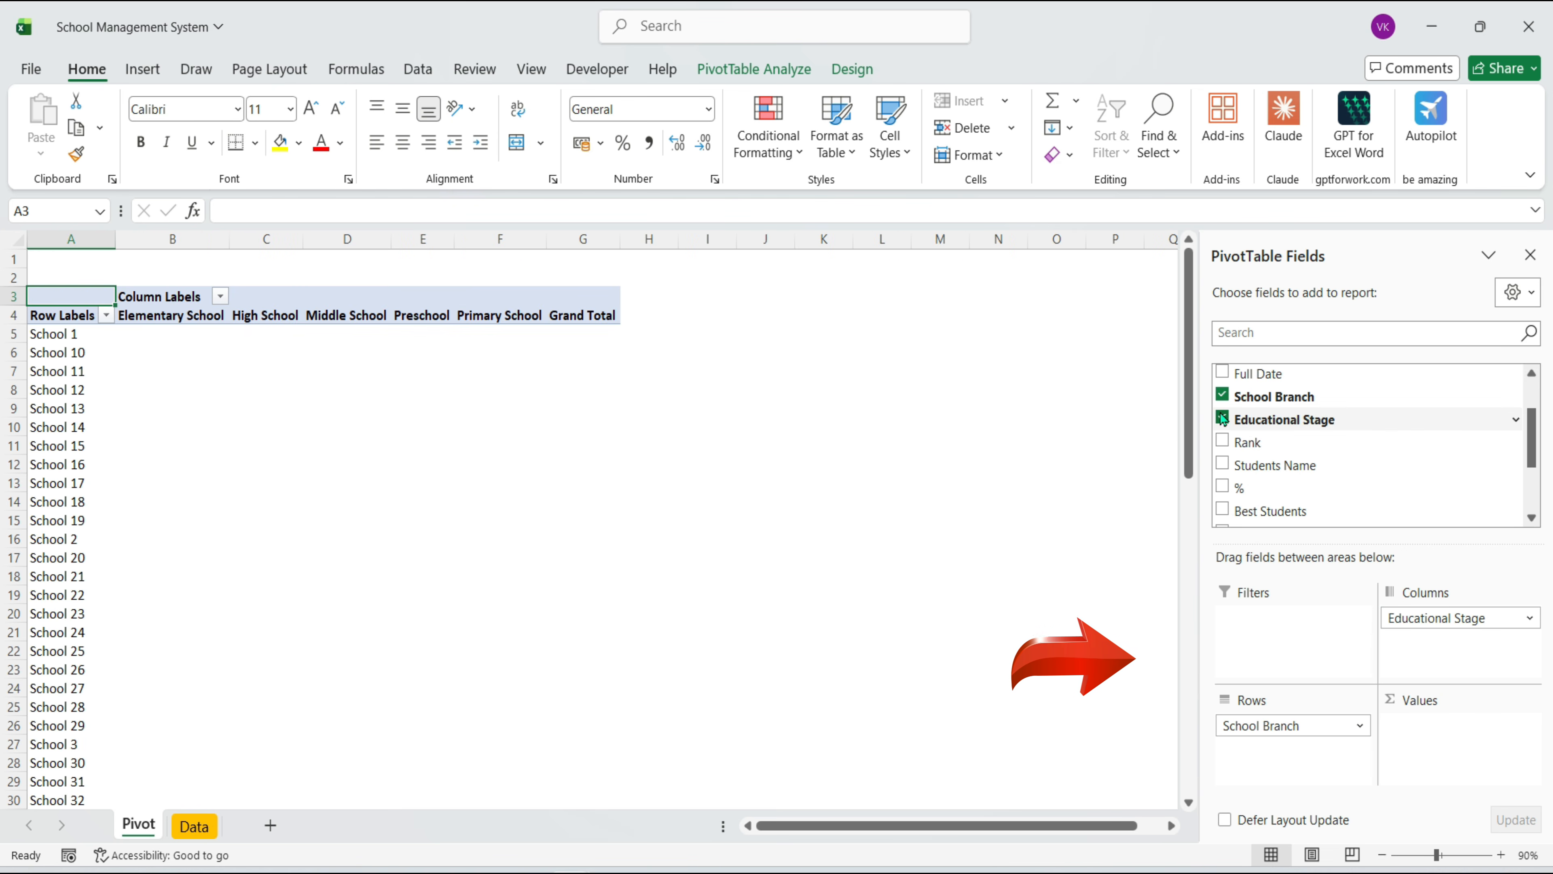
drag(1223, 397, 1432, 753)
click(1531, 725)
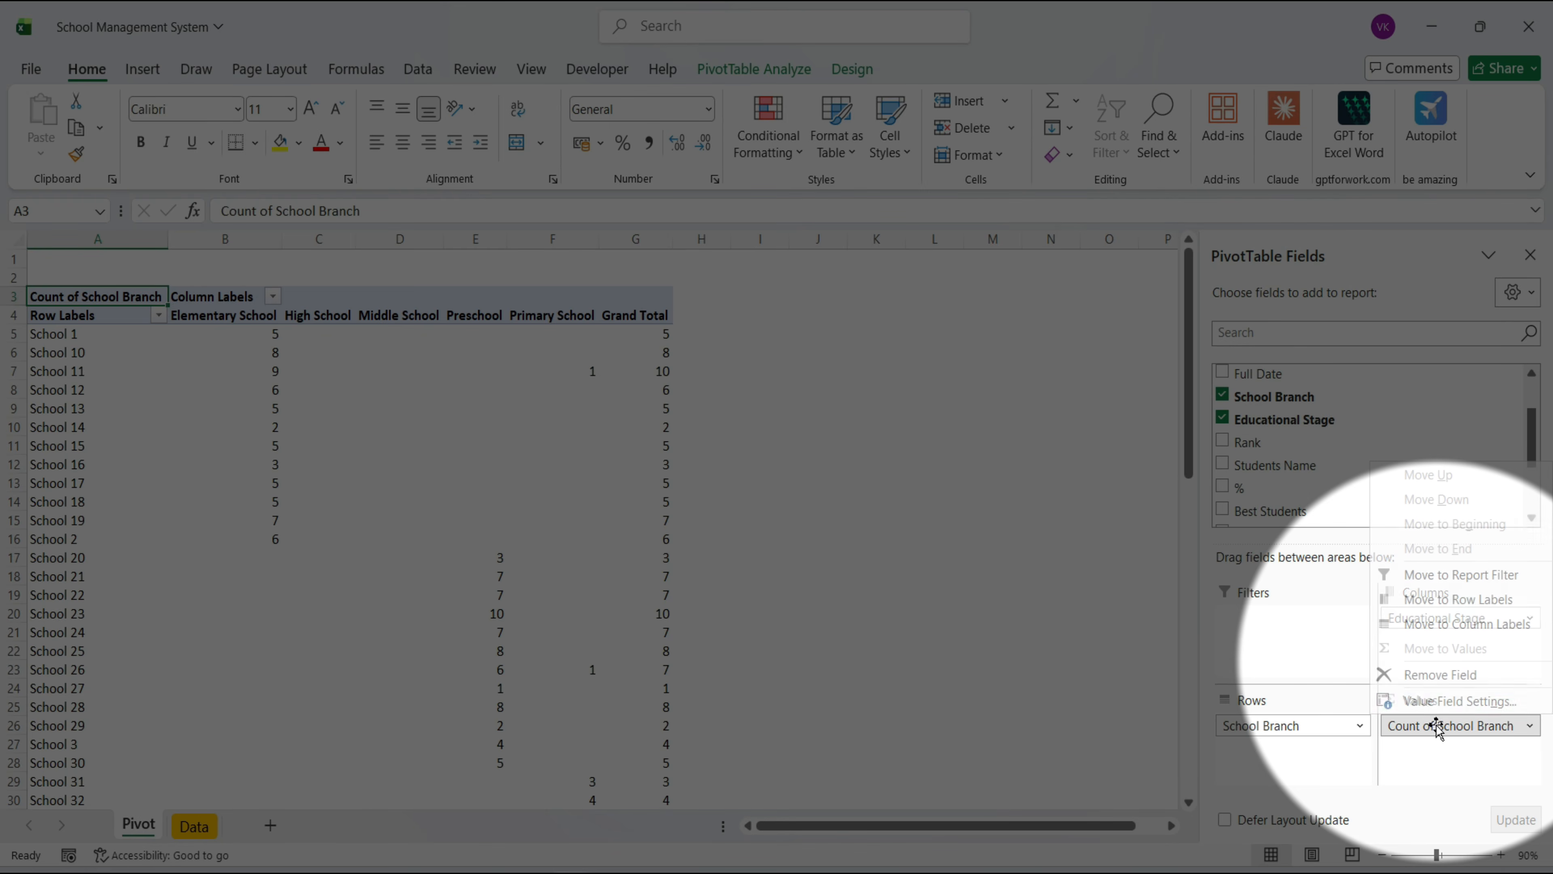
click(1442, 701)
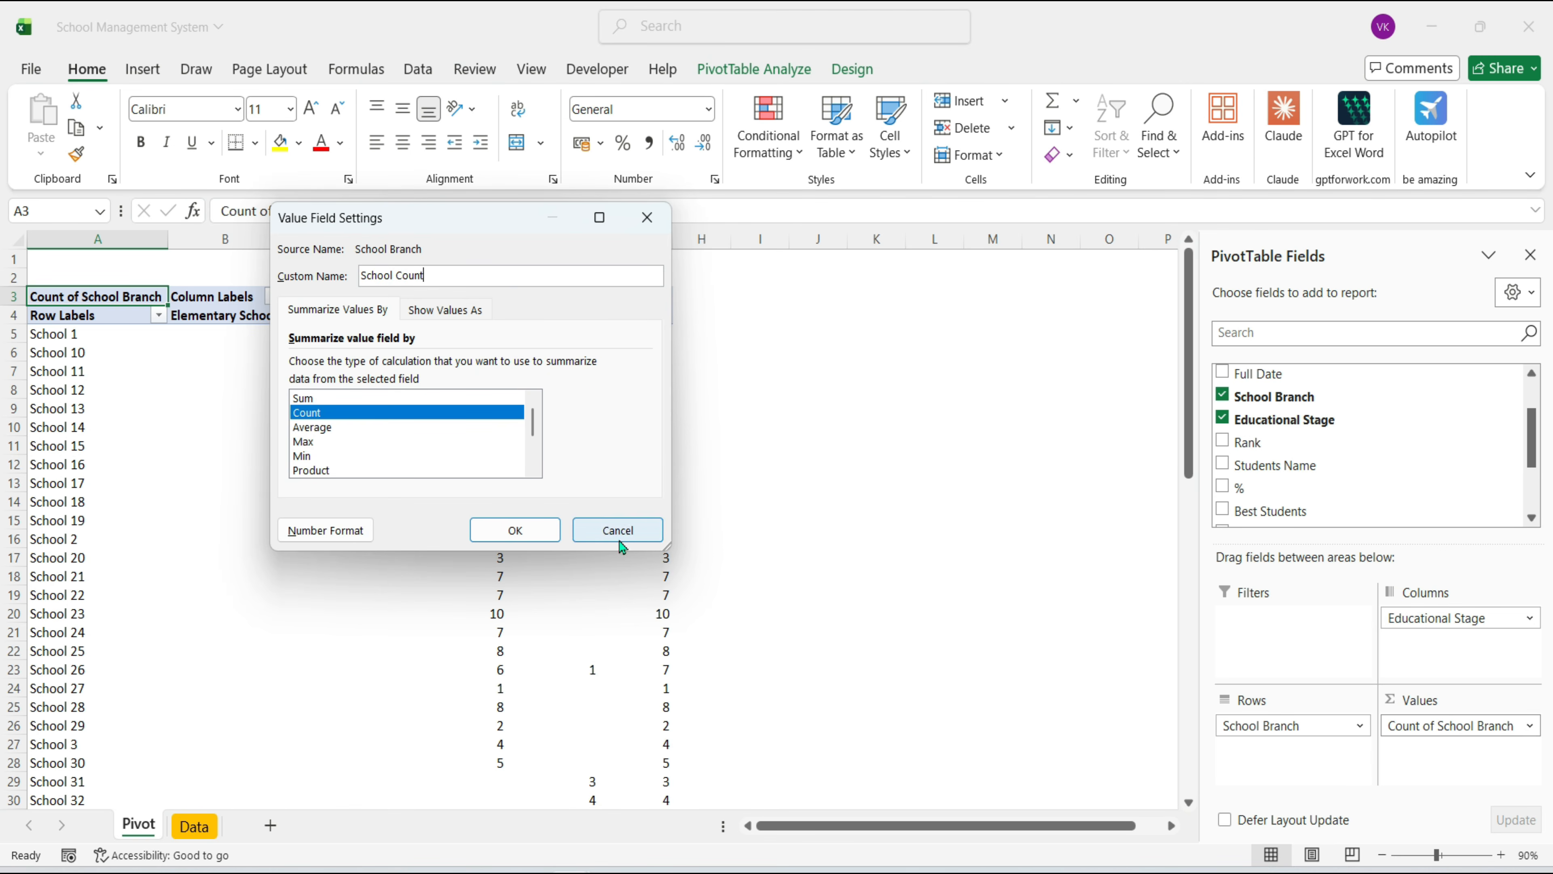
click(515, 530)
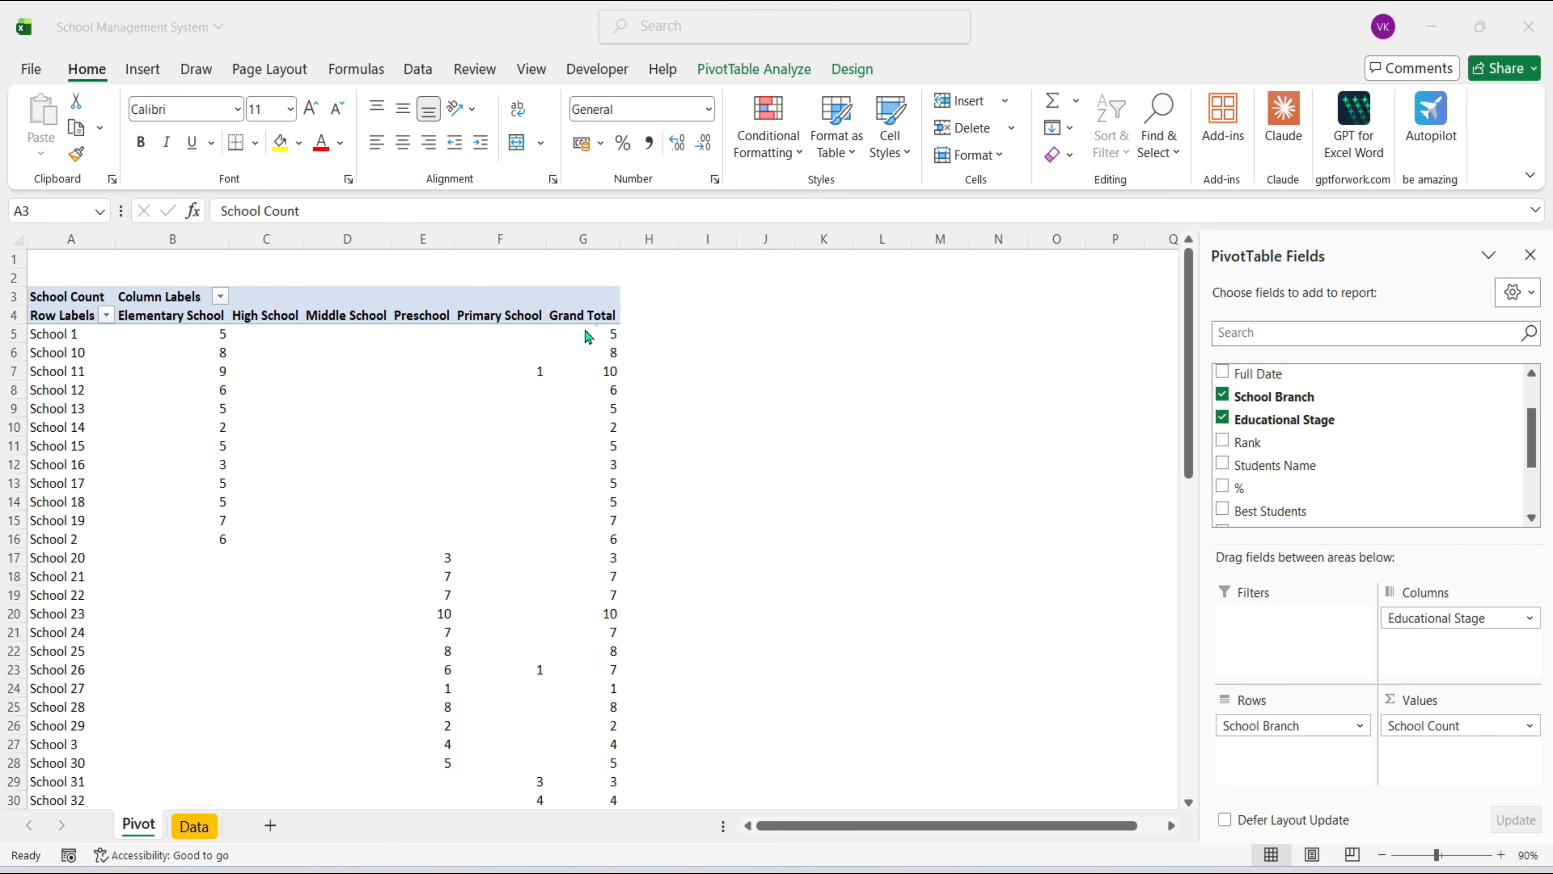
Turn off the pivot table's grand totals for both rows and columns
click(599, 319)
right_click(599, 318)
click(697, 622)
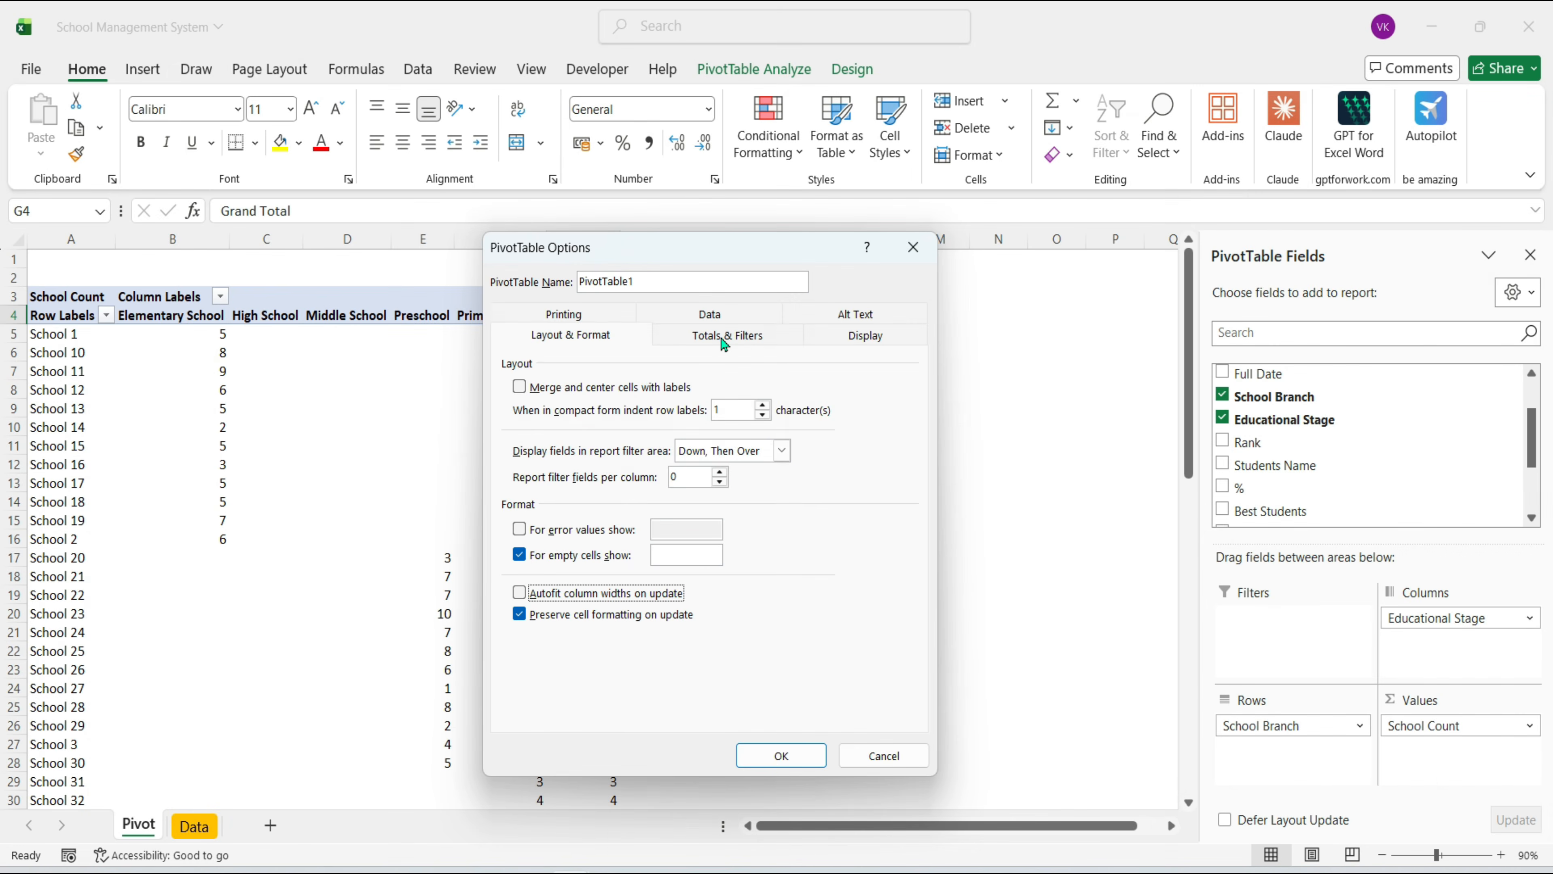
click(721, 338)
click(519, 408)
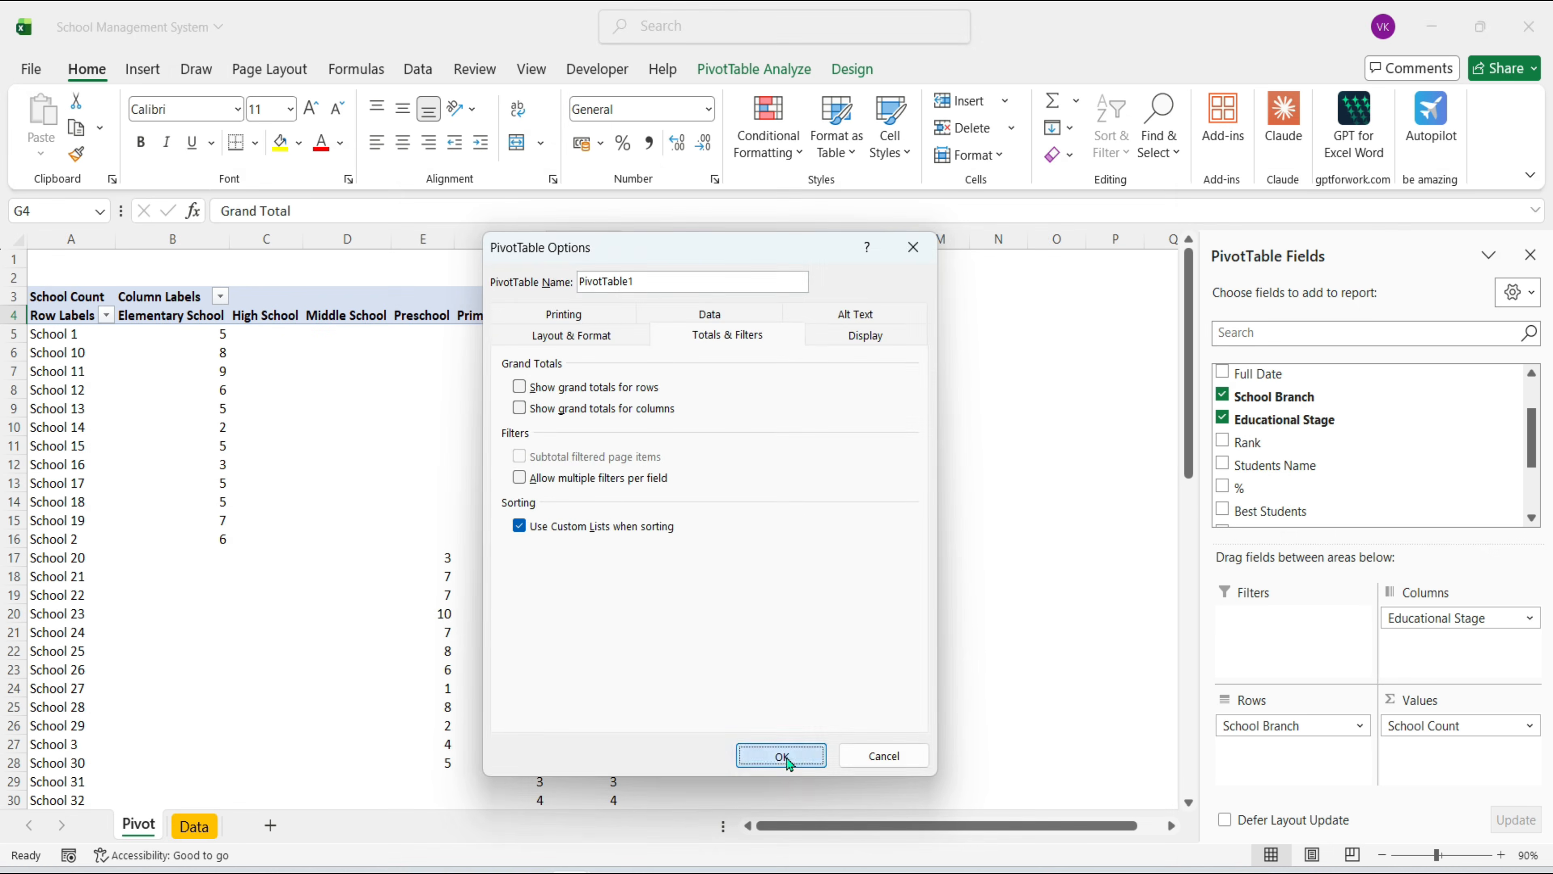
click(781, 756)
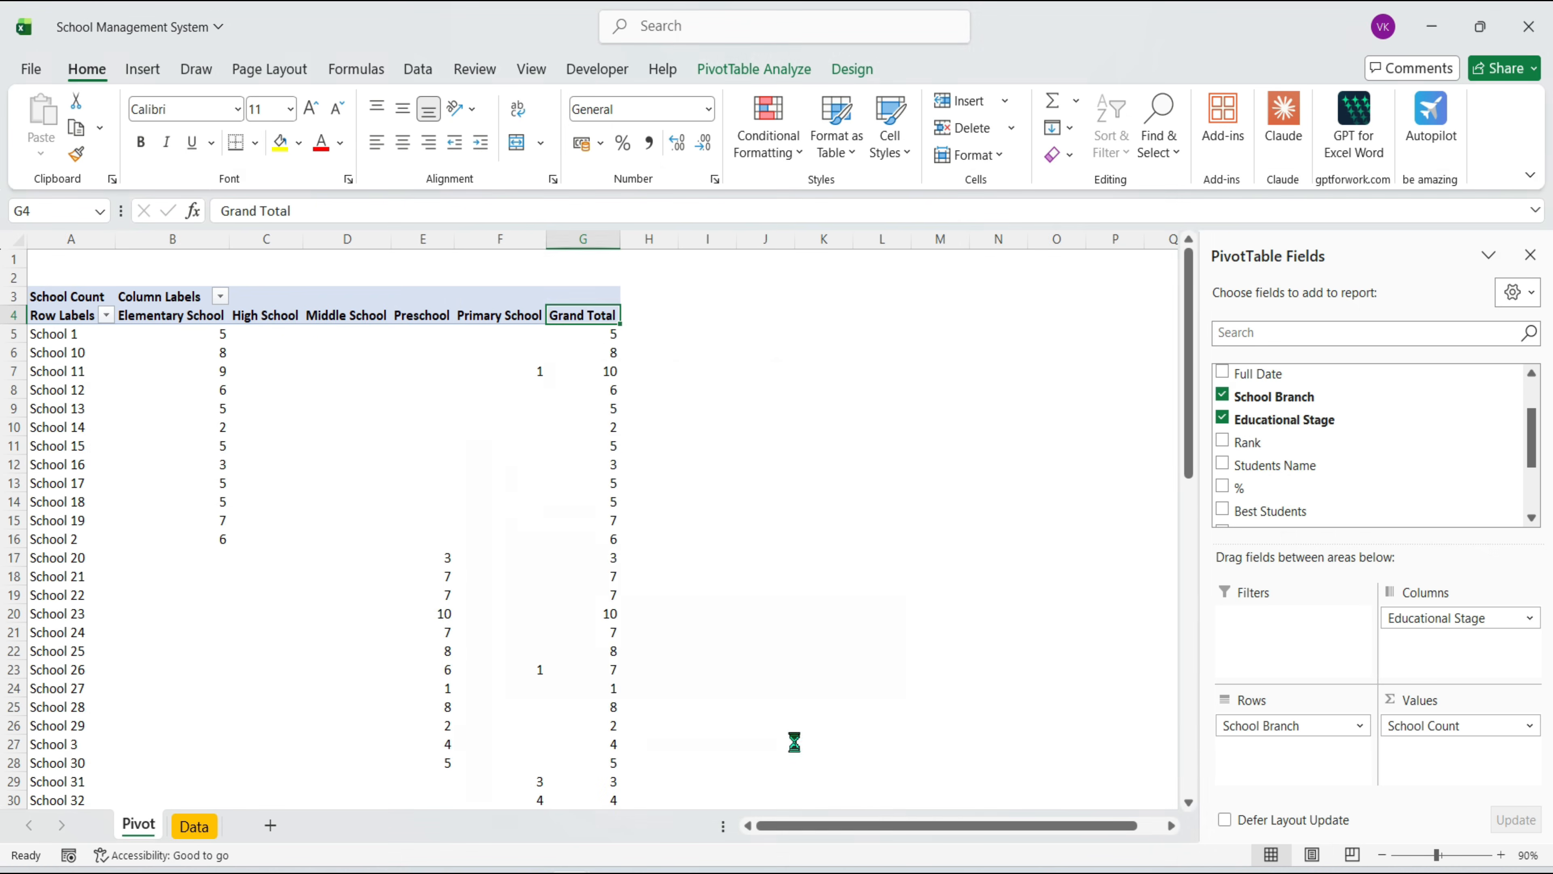
Shorten the pivot table's Column Labels heading to Column
click(161, 298)
key(F2)
key(BackSpace)
key(BackSpace)
key(BackSpace)
key(BackSpace)
key(BackSpace)
key(BackSpace)
key(BackSpace)
key(Return)
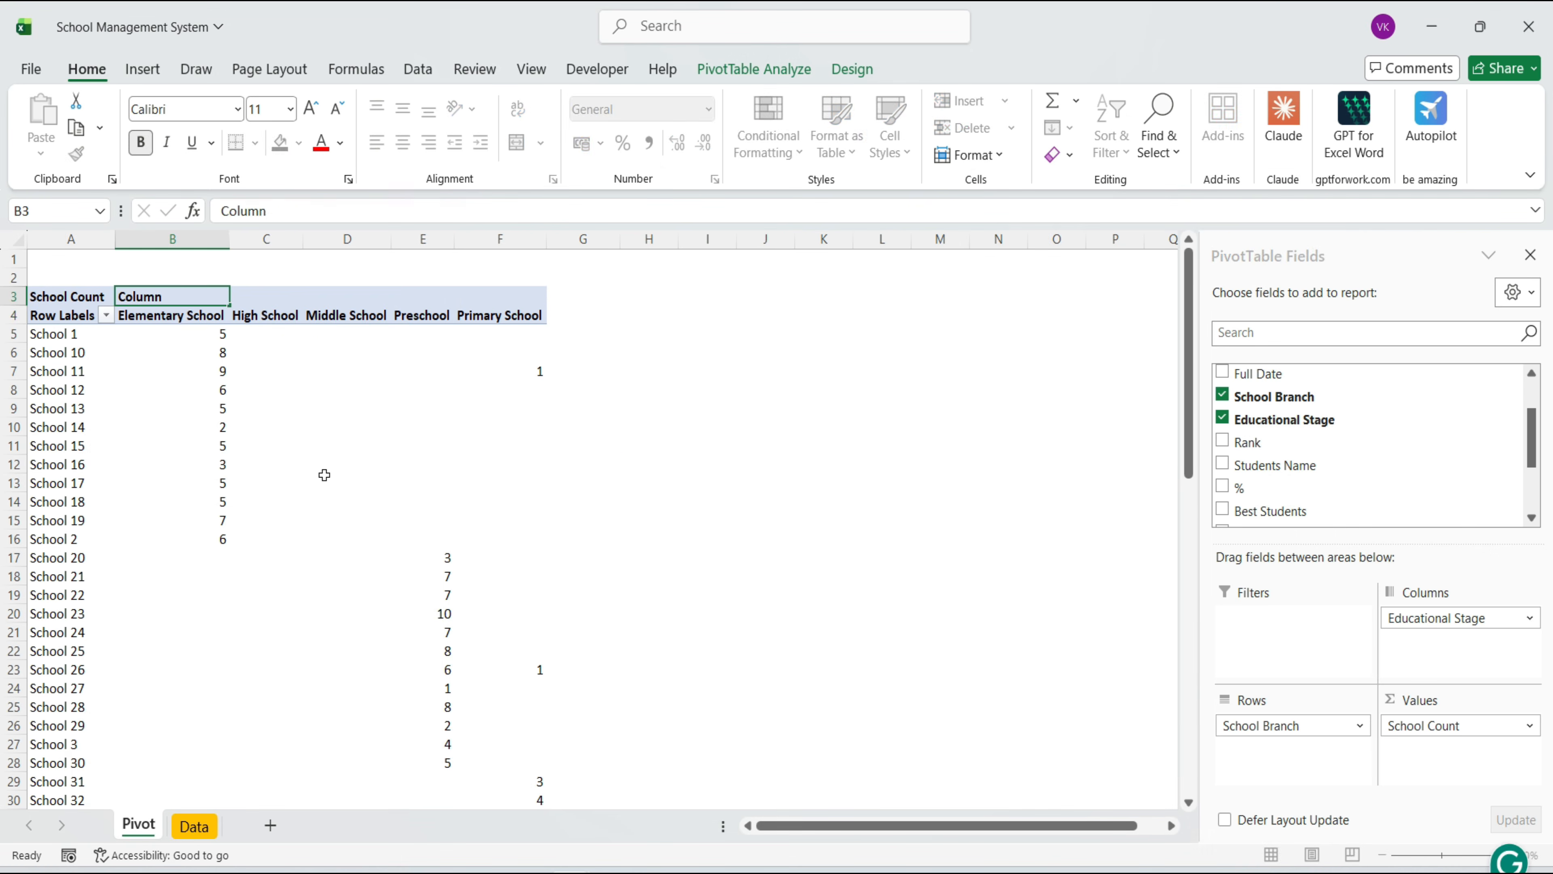
Reorder the educational stage columns as Preschool, Primary School, Elementary School, Middle School and High School
click(446, 320)
drag(445, 305, 131, 291)
click(513, 309)
drag(513, 309, 355, 319)
Wrap the text in the pivot table's header row A4:F4
drag(61, 316, 500, 315)
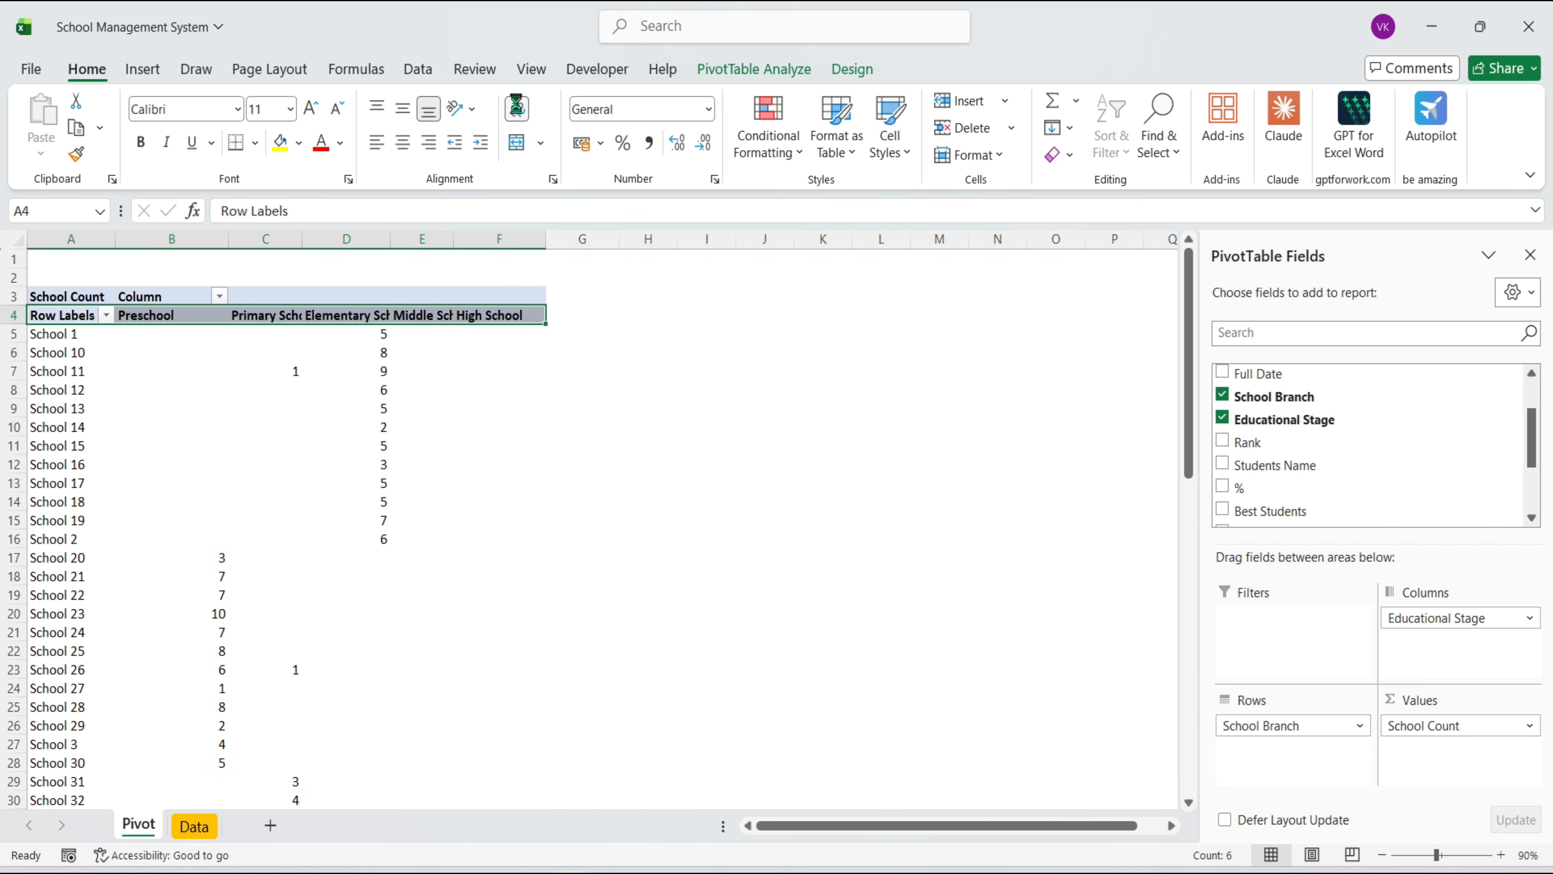
click(518, 110)
click(552, 465)
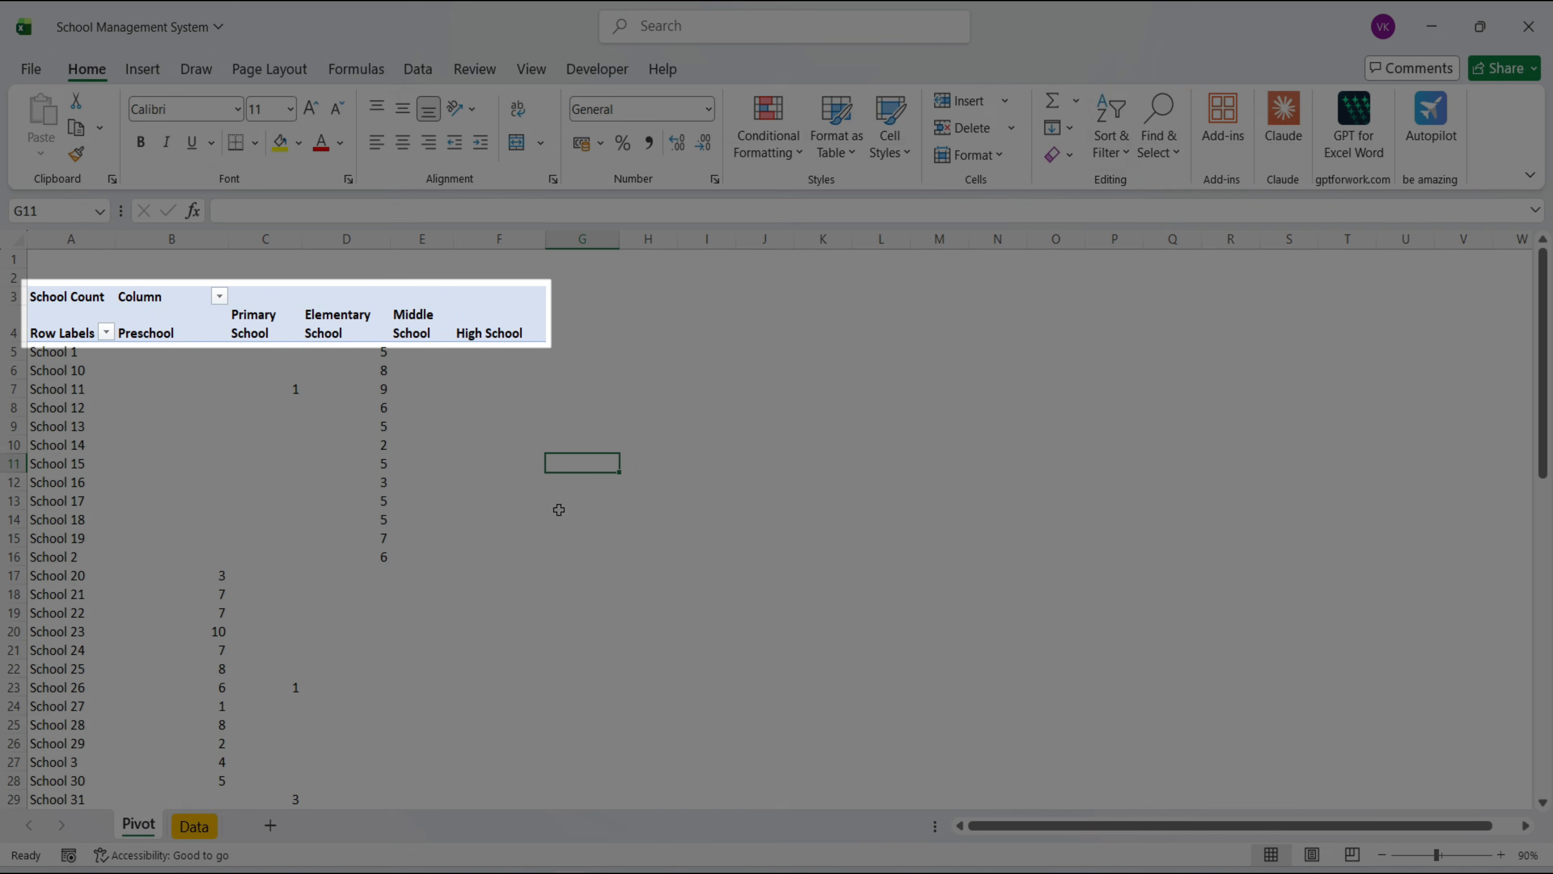
Narrow the stage columns and move the whole pivot table down to start at cell A10
click(264, 324)
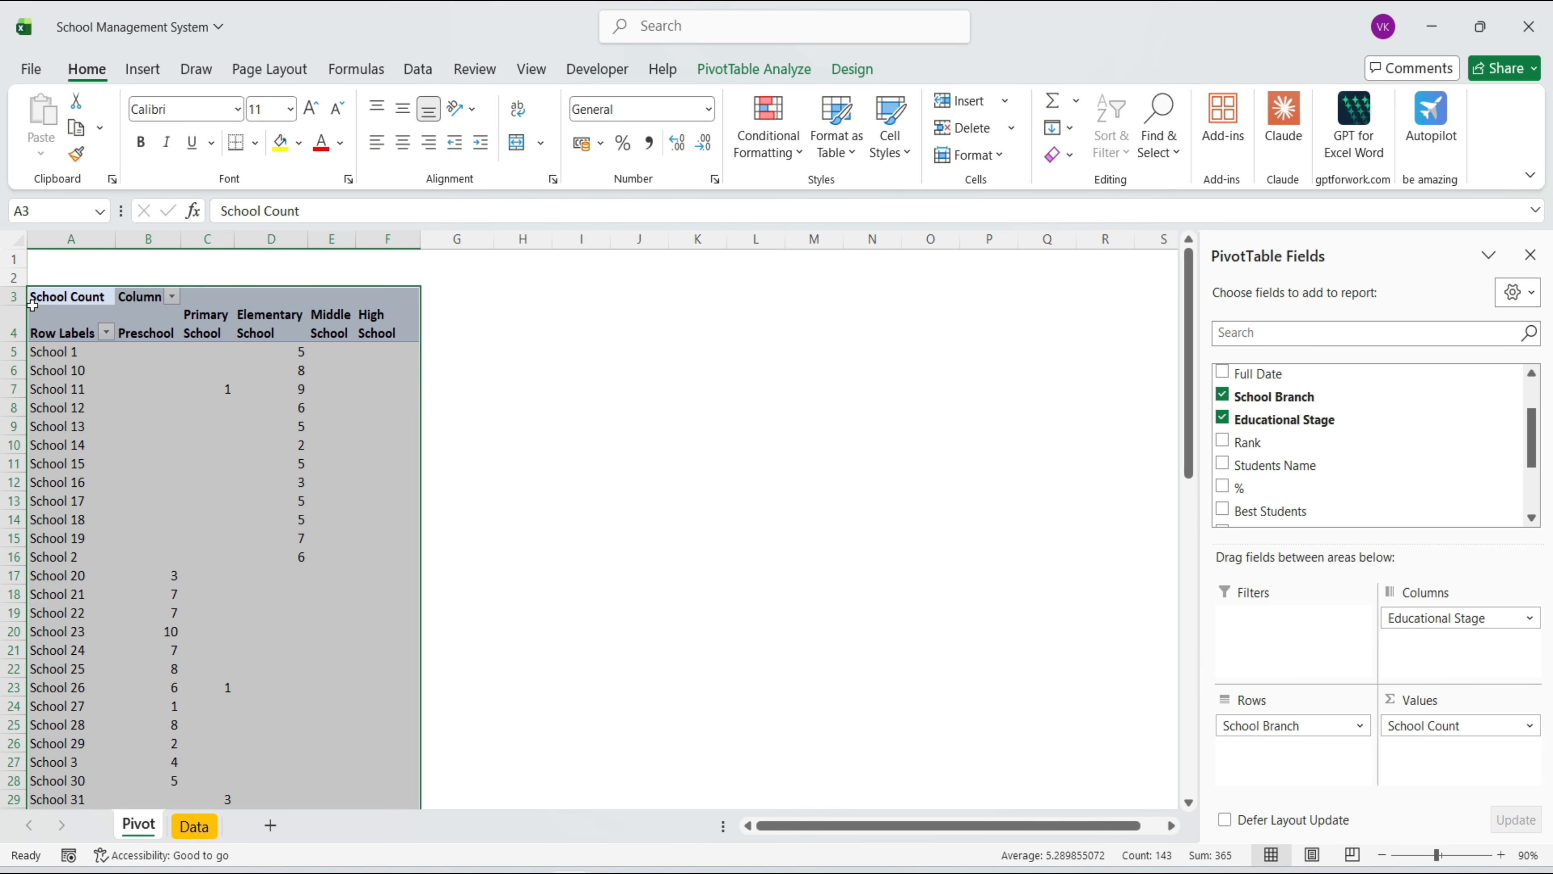
drag(32, 305, 36, 466)
click(197, 353)
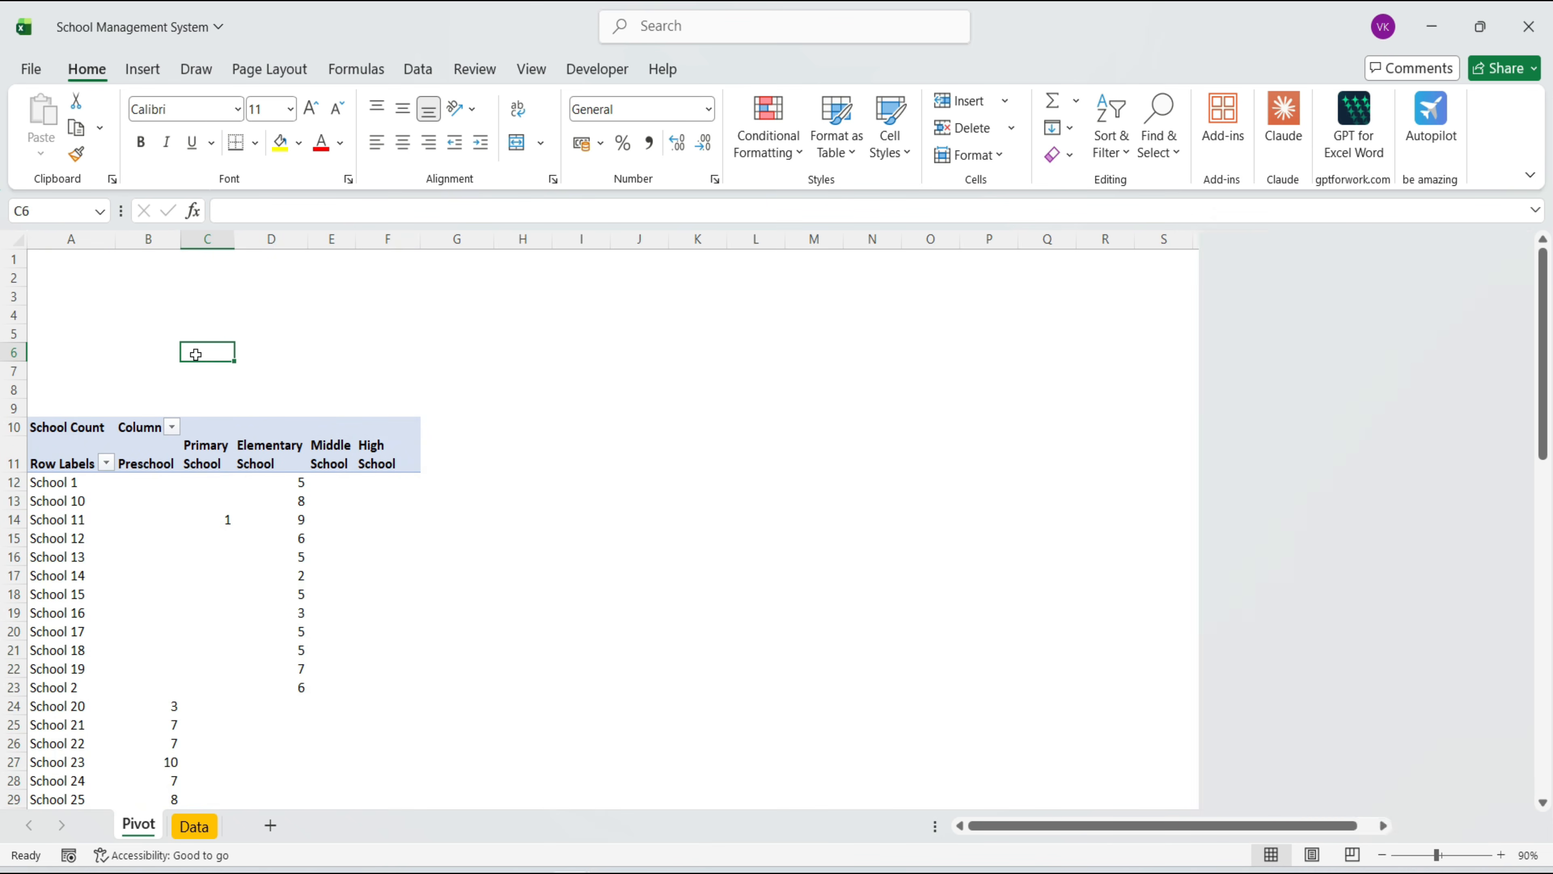
Build a School Type and Value table in B2:C7 listing Preschool, Primary School, Elementary School, Middle School and High School
drag(74, 277, 168, 370)
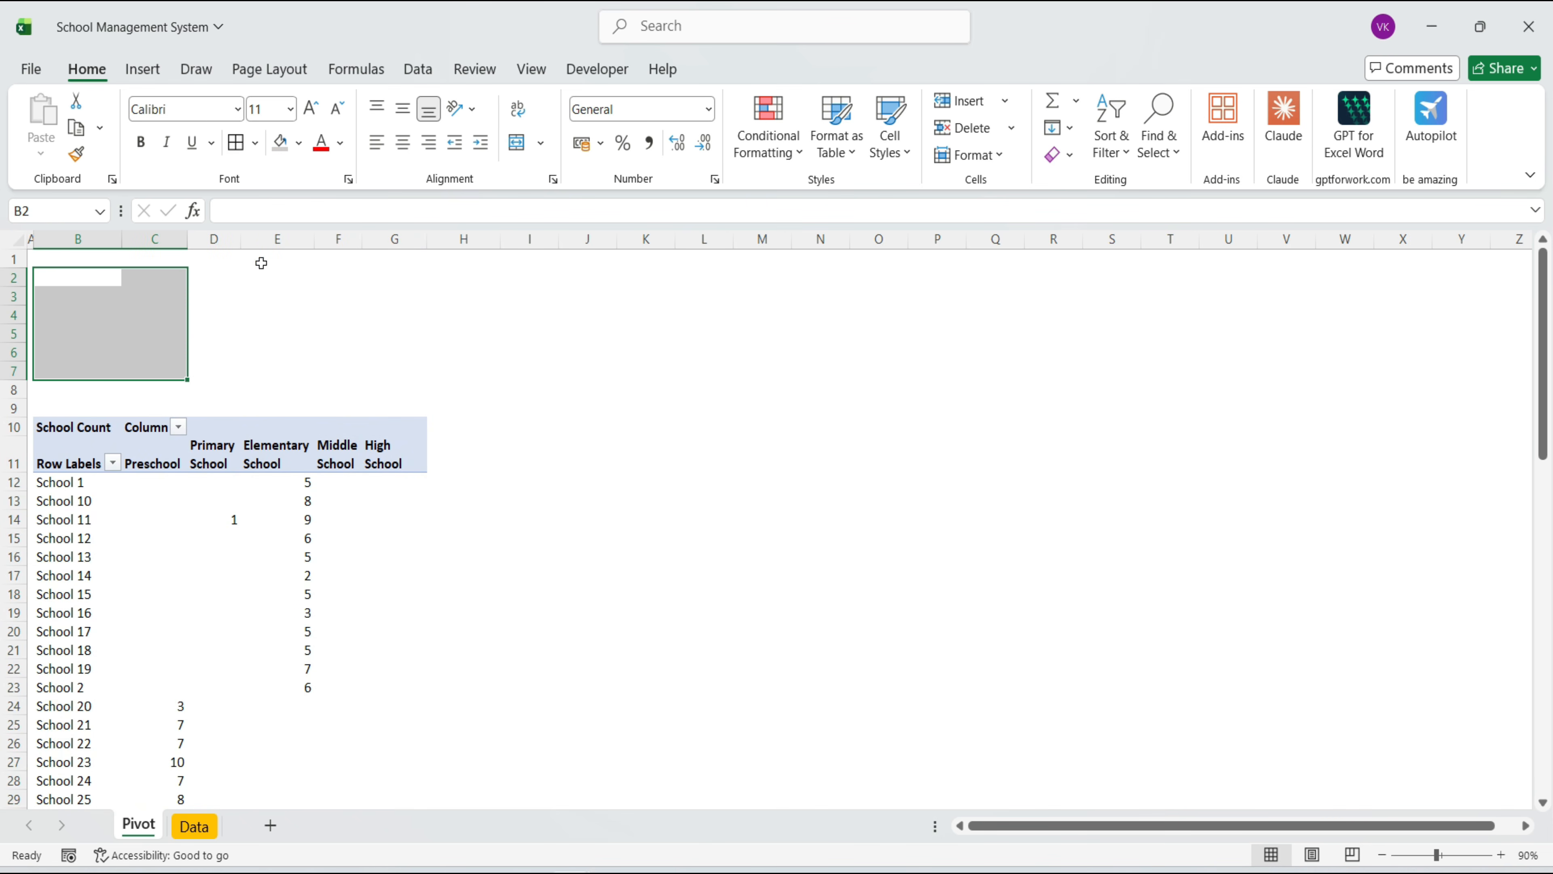
text(School Type)
key(Tab)
text(Value)
key(Return)
text(Preschool Primary School Elementary School)
text(Middle School)
key(Return)
text(High School)
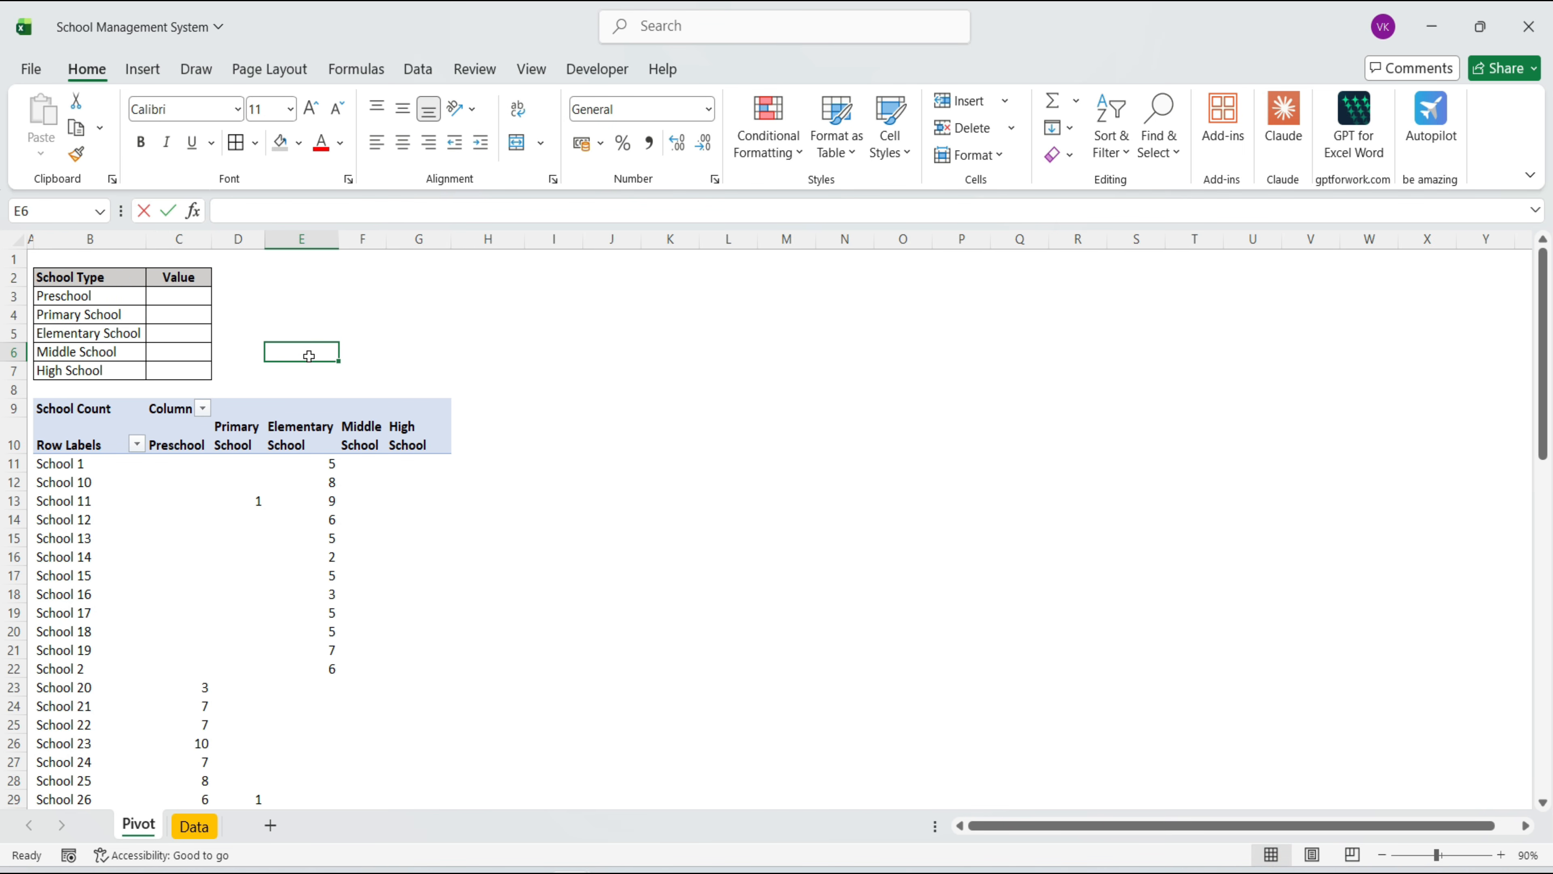
Enter =COUNTA(C11:C1000) in C3 as the Preschool value
click(177, 298)
text(=COUNTA()
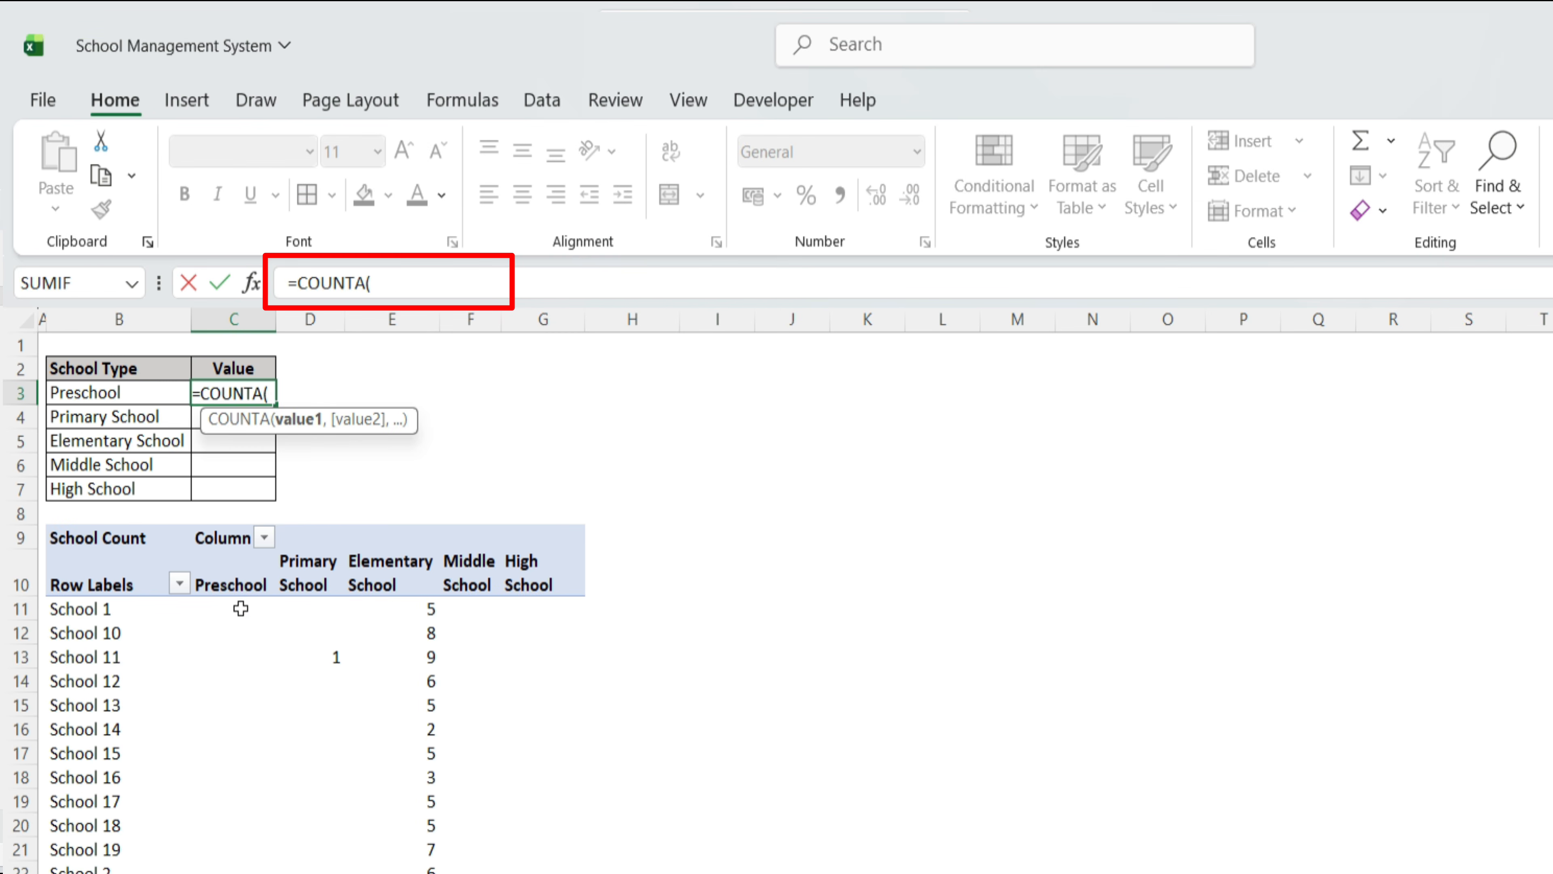
click(234, 608)
drag(244, 660, 250, 679)
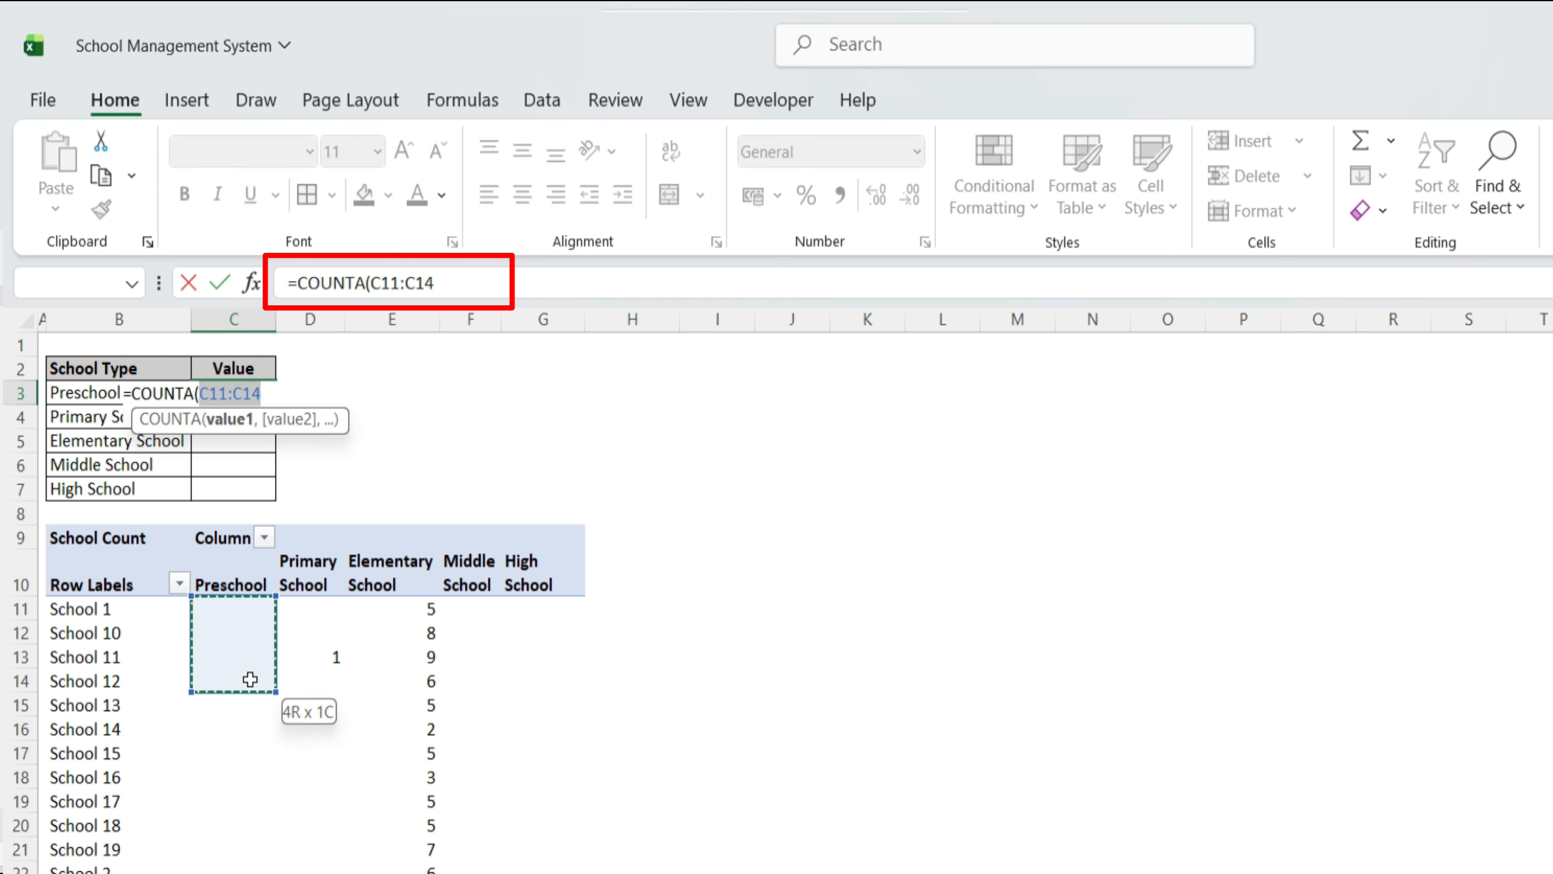
key(BackSpace)
text(00)
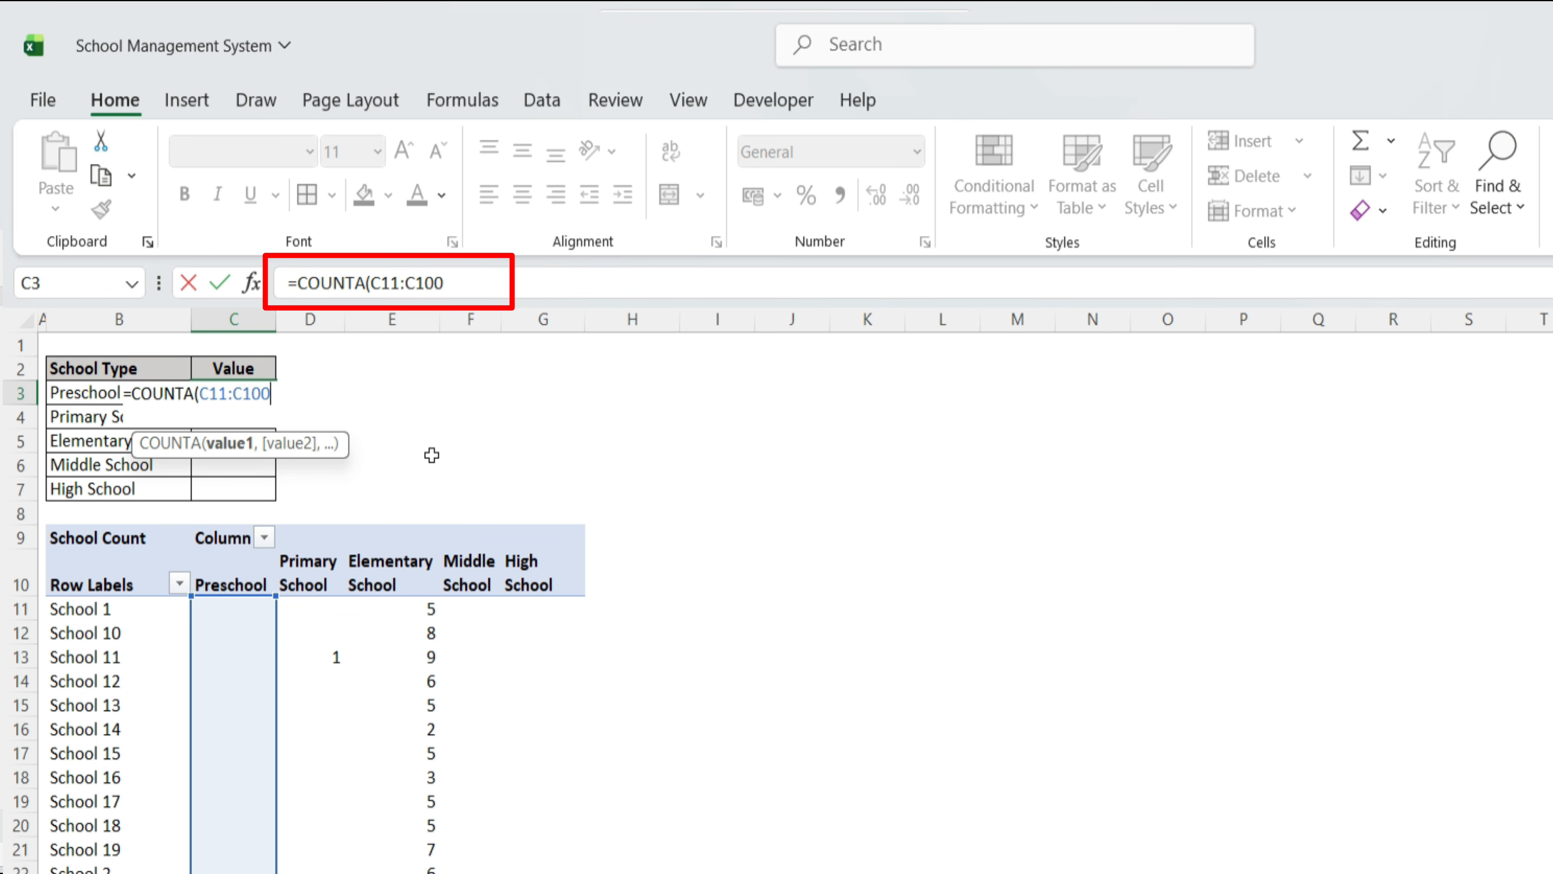
text(0))
key(Return)
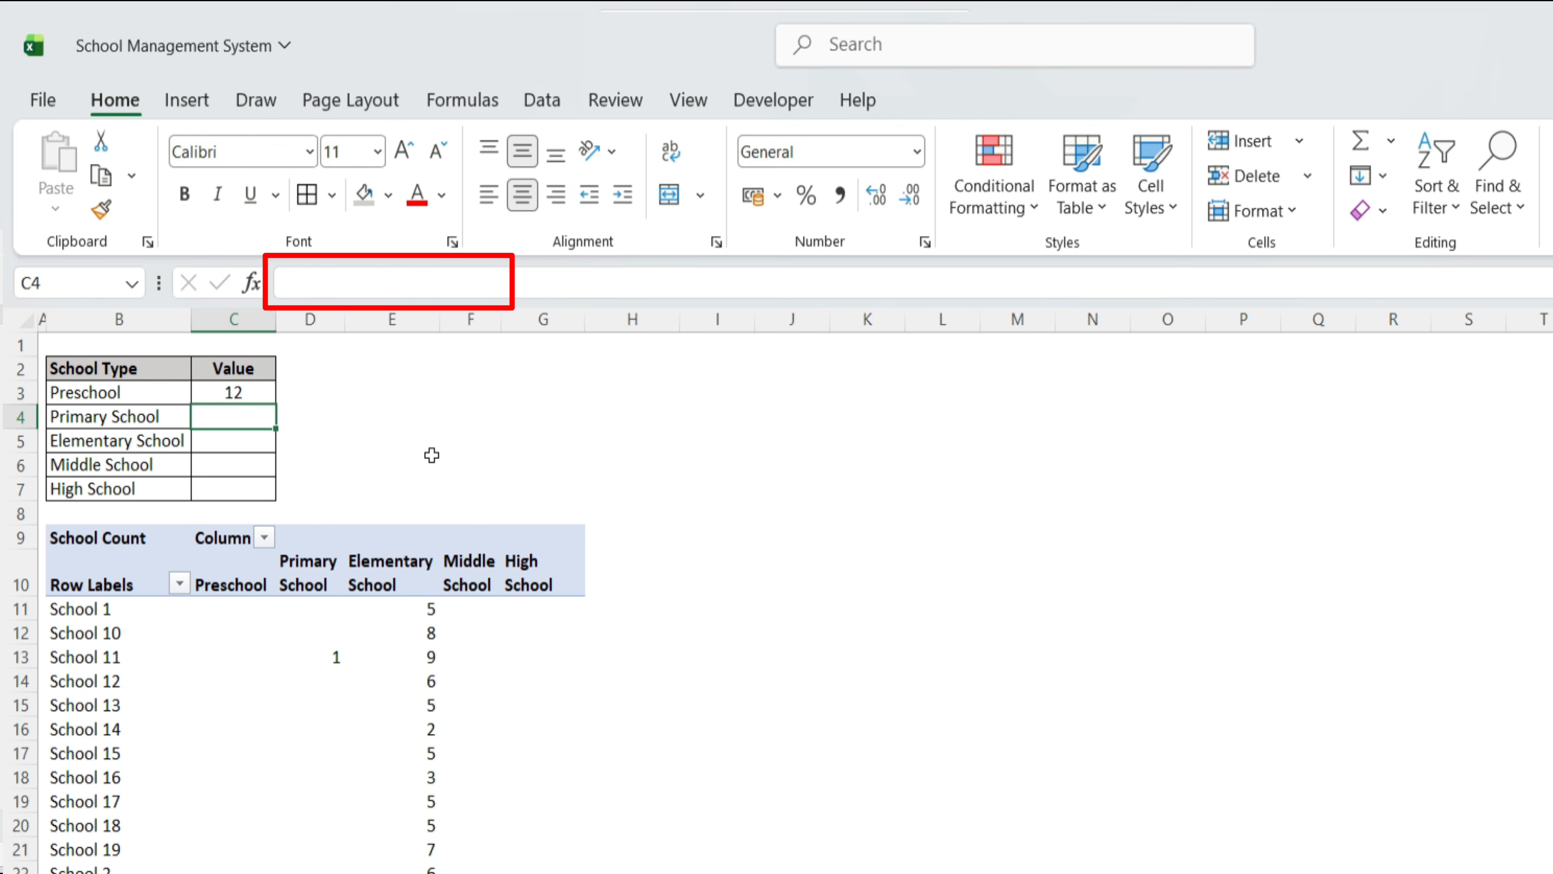
Copy the Preschool formula to C4 and adapt it for Primary School to count D11:D1000
key(Up)
drag(464, 284, 282, 282)
key(ctrl+c)
key(Return)
key(ctrl+v)
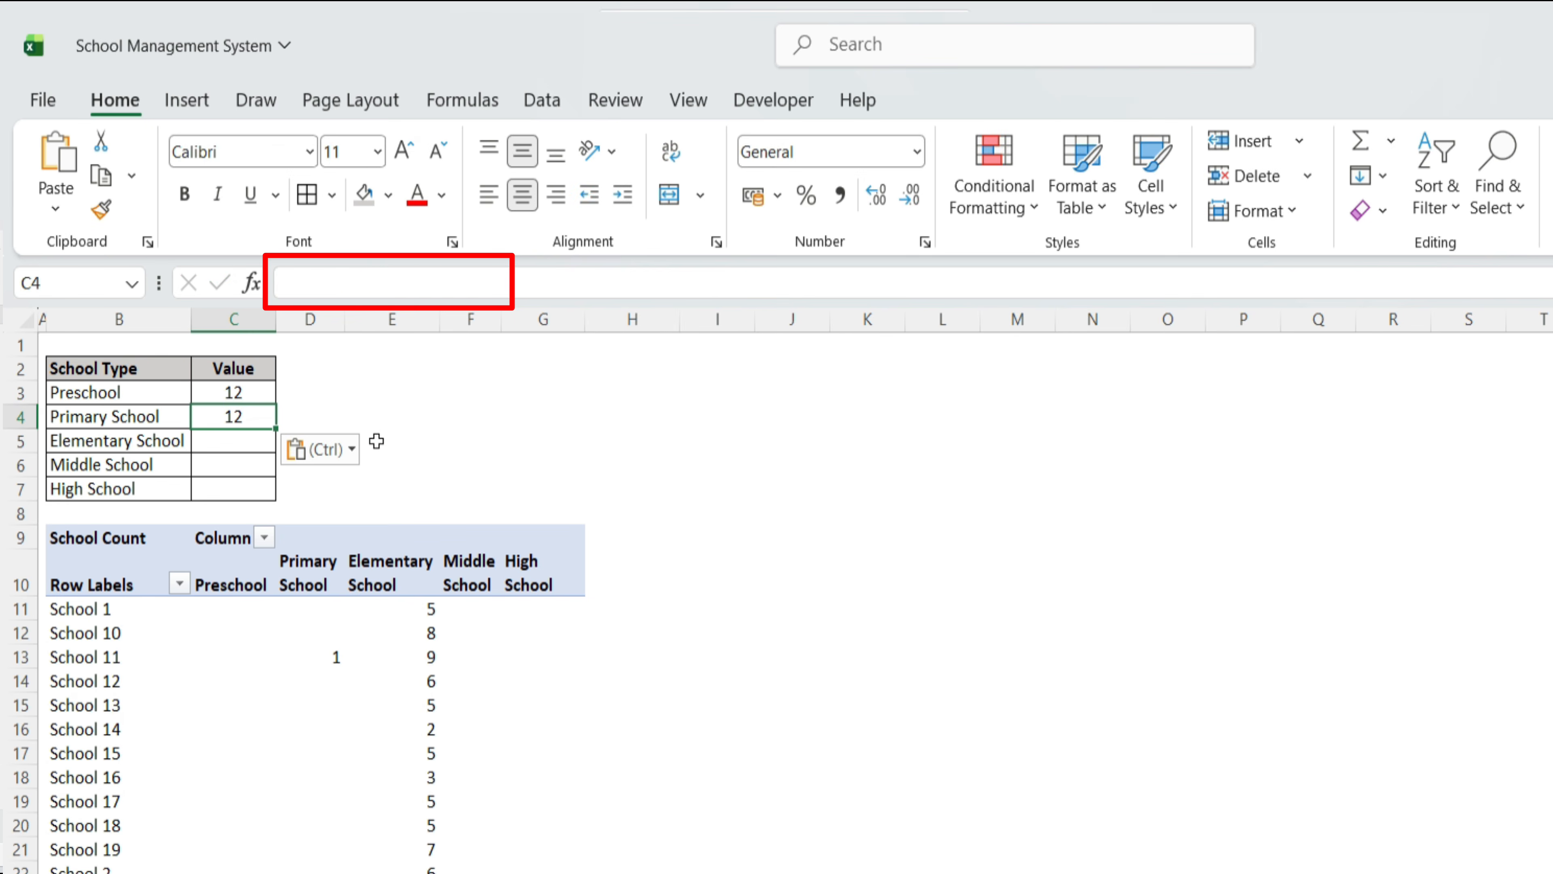
click(386, 288)
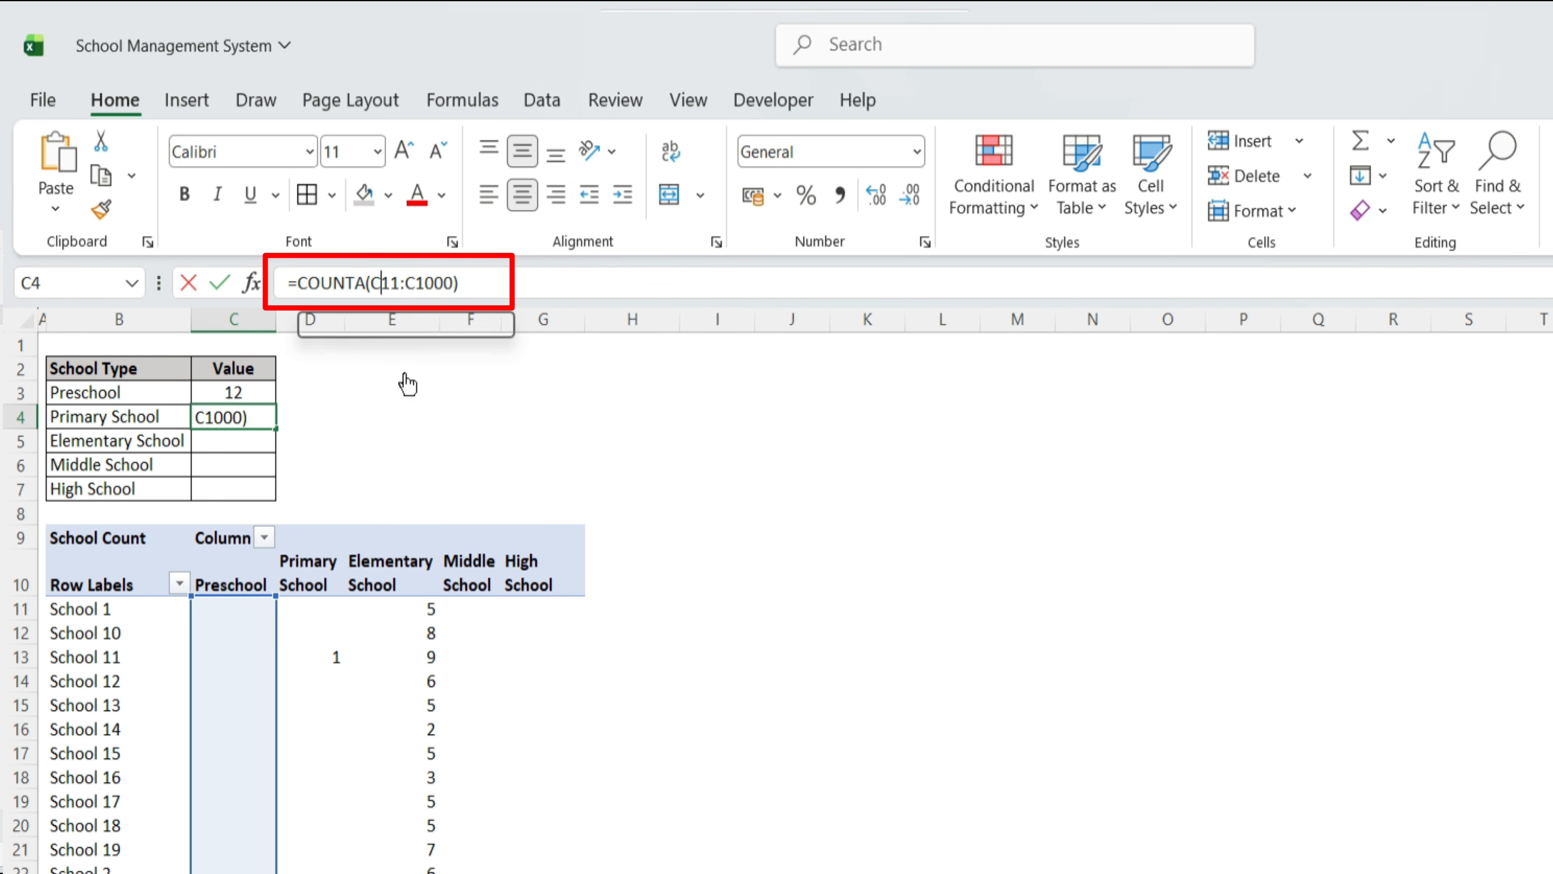
key(BackSpace)
text(D)
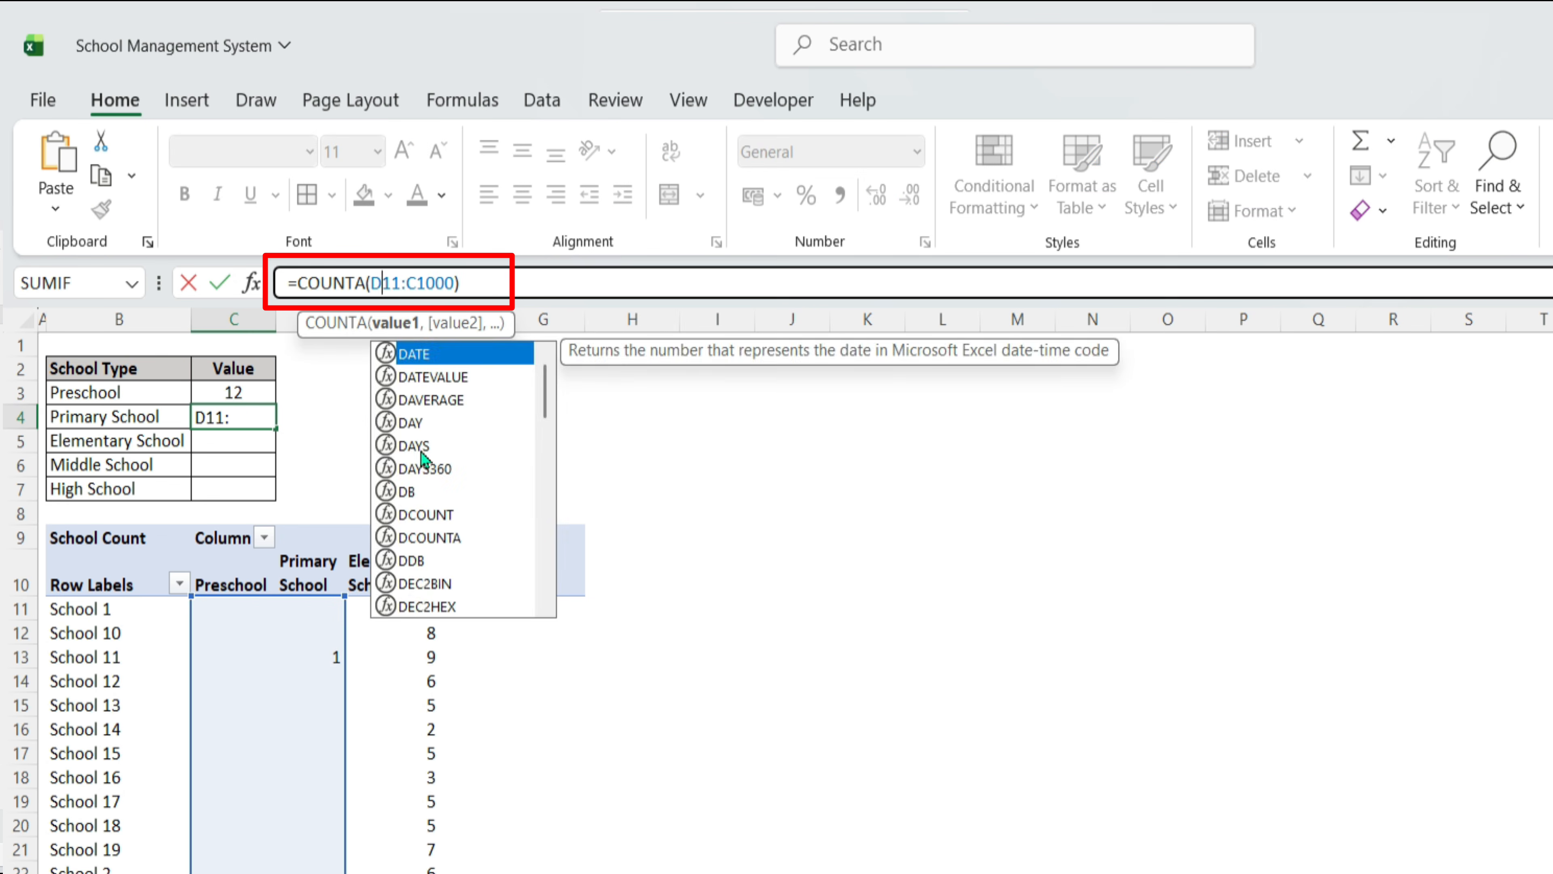
key(BackSpace)
text(D)
key(Return)
Paste the copied formula into C5 and adapt it for Elementary School to count E11:E1000
key(ctrl+v)
click(383, 284)
key(BackSpace)
text(E)
key(BackSpace)
text(E)
key(Return)
Paste the copied formula into C6 and adapt it for Middle School to count F11:F1000
key(ctrl+v)
key(BackSpace)
text(F)
key(Return)
Paste the copied formula into C7 and adapt it for High School to count G11:G1000
key(ctrl+v)
click(380, 284)
key(BackSpace)
text(G)
key(ctrl+Return)
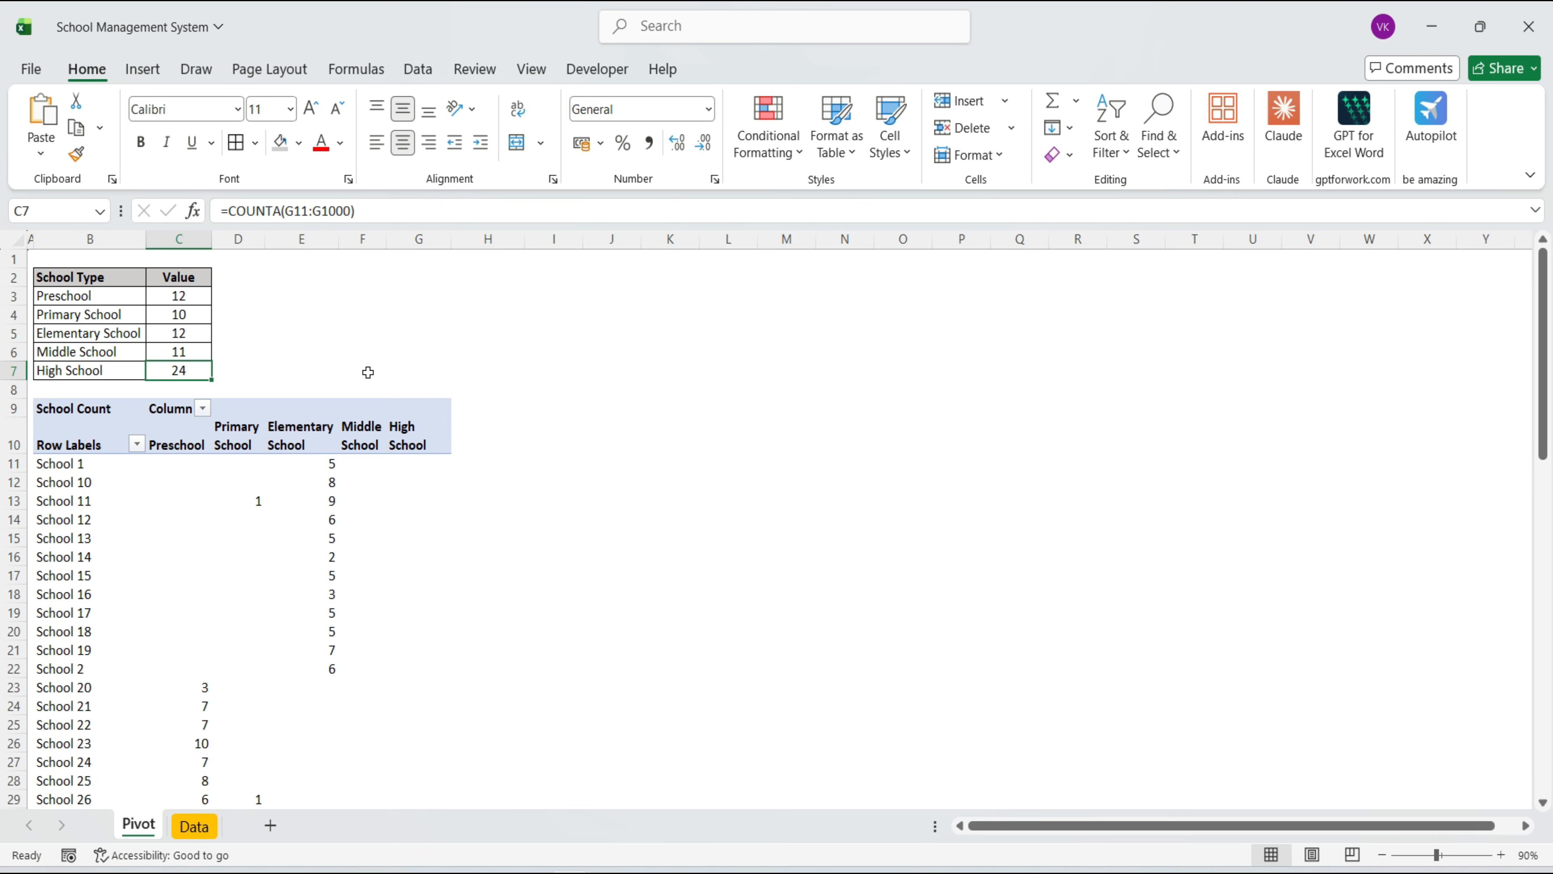
Duplicate the whole pivot table beside the original, starting at cell I10
click(197, 444)
key(ctrl+a)
key(ctrl+c)
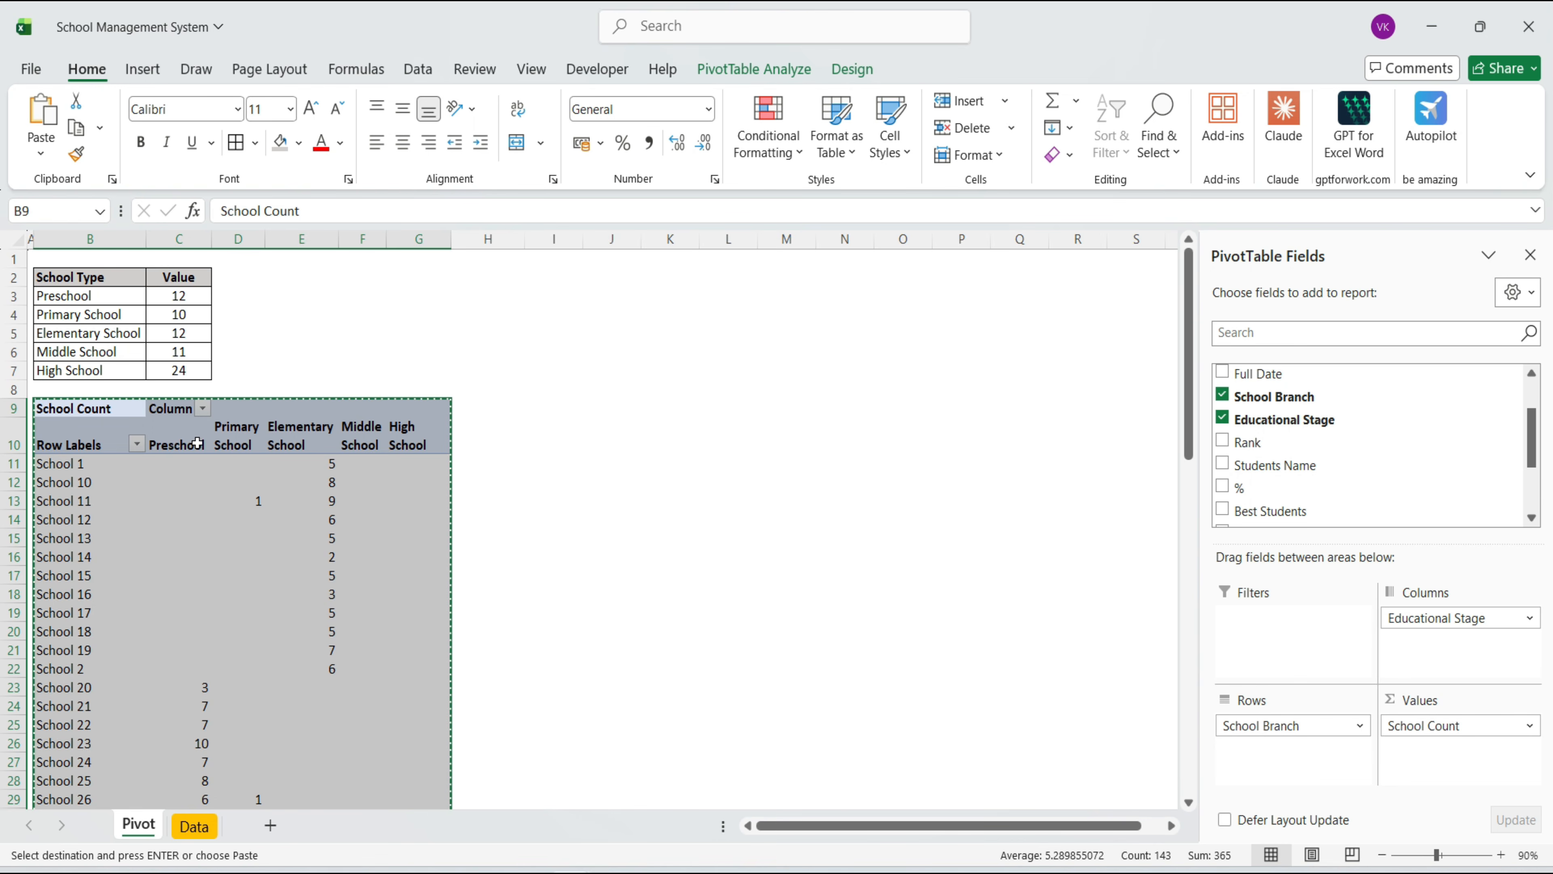
click(493, 436)
key(ctrl+v)
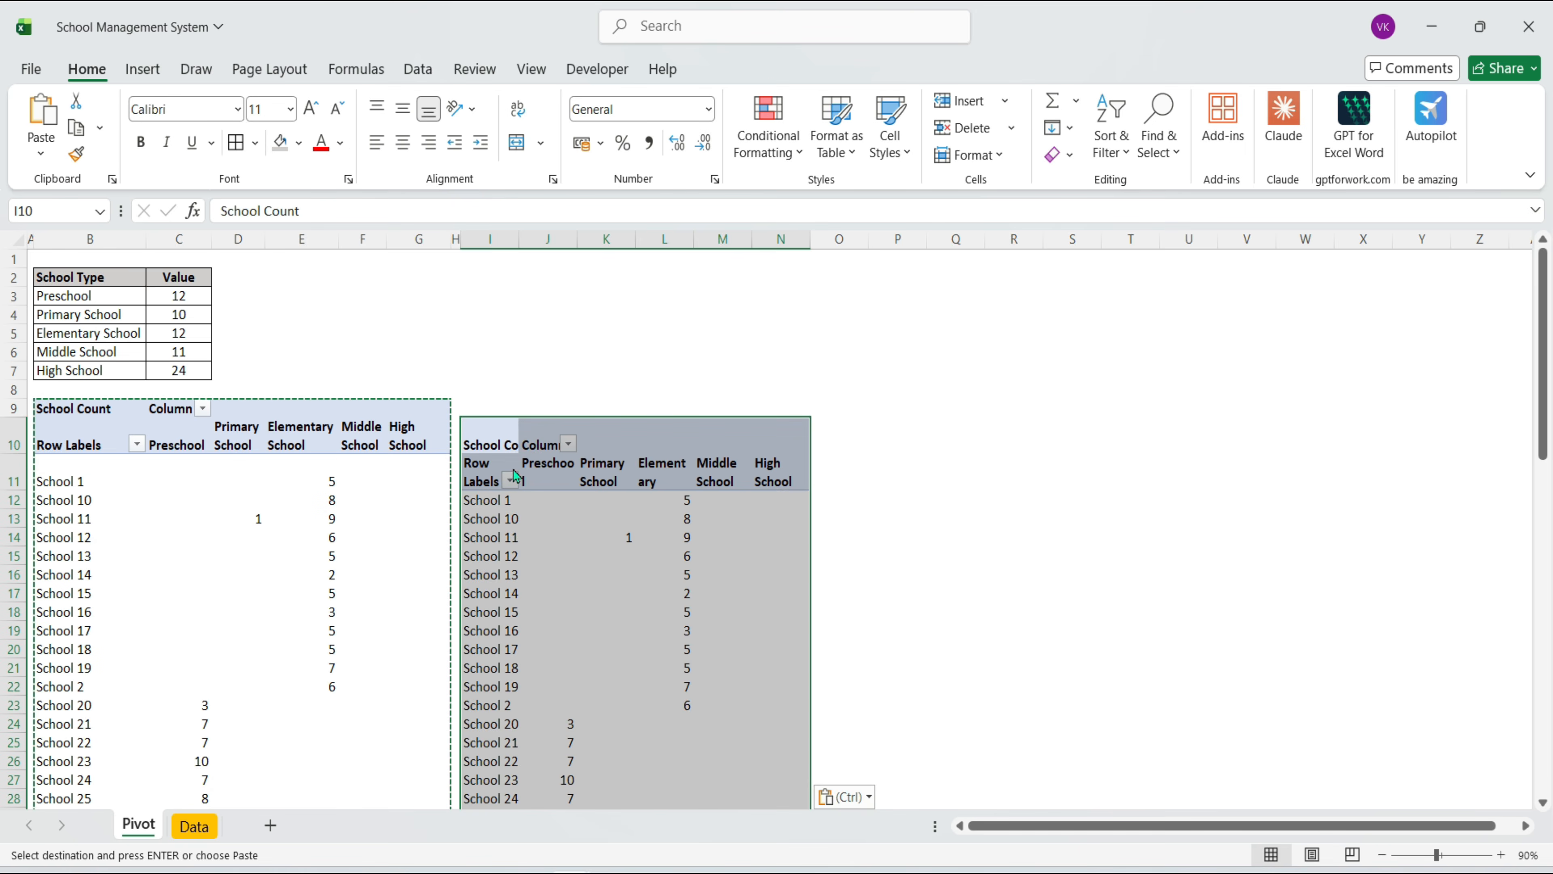
Remove School Branch, School Count and Educational Stage from the duplicated pivot table's layout
key(Escape)
click(497, 501)
click(1335, 727)
click(1290, 675)
click(1416, 728)
click(1417, 670)
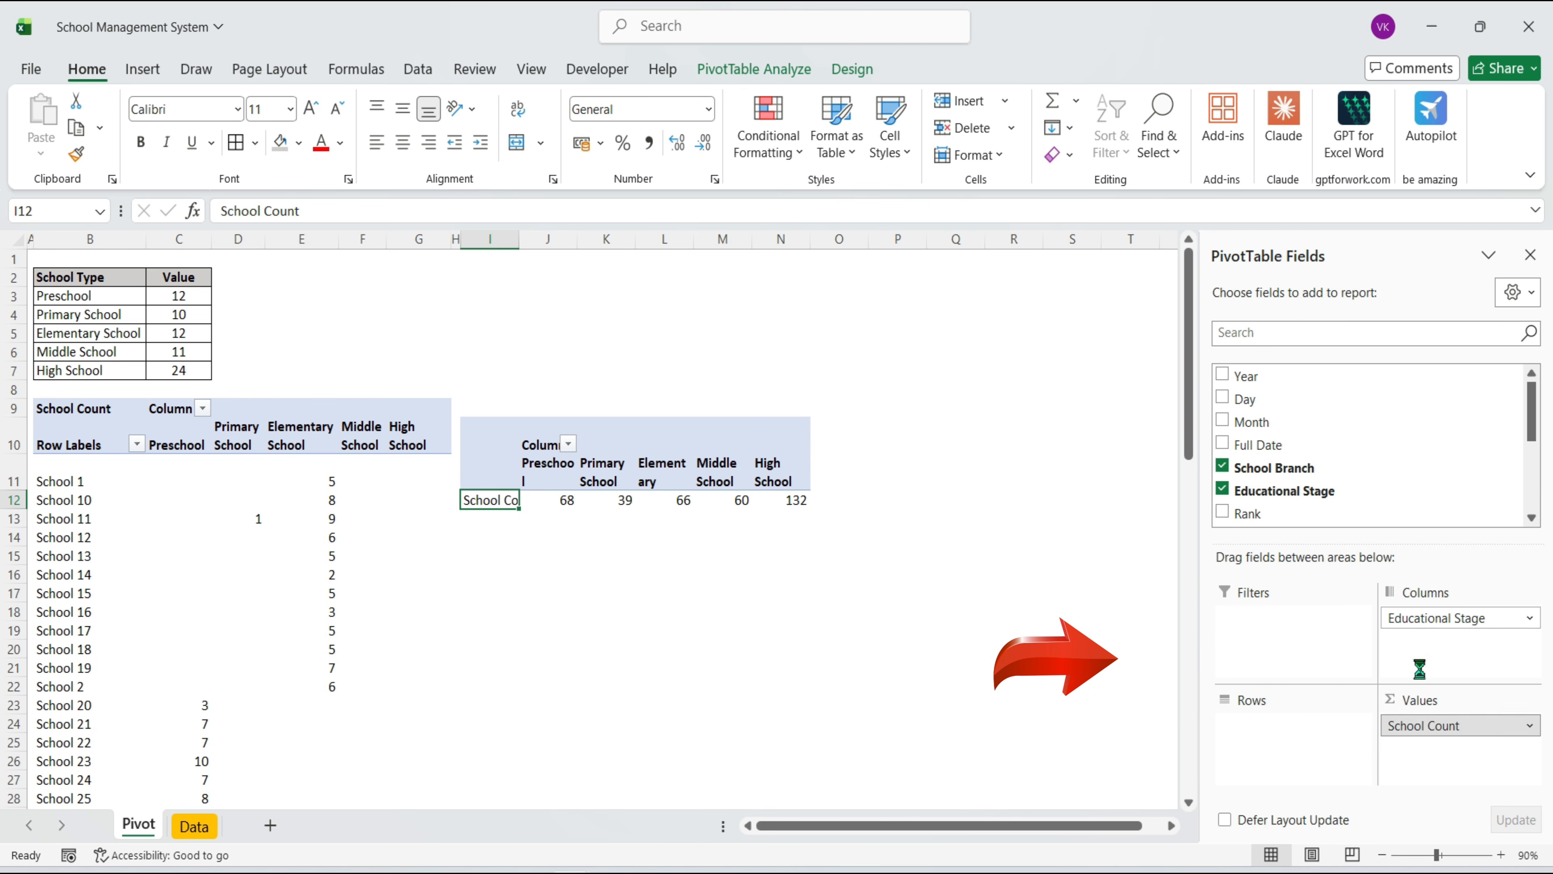
click(1425, 618)
click(1428, 566)
Set Class as rows and the sum of Actual as values in the second pivot table, and widen column I
scroll(1273, 447, down, 4)
drag(1229, 424, 1269, 771)
drag(1390, 572, 1455, 750)
drag(519, 239, 548, 239)
Turn on grand totals for rows and columns in the second pivot table
right_click(523, 436)
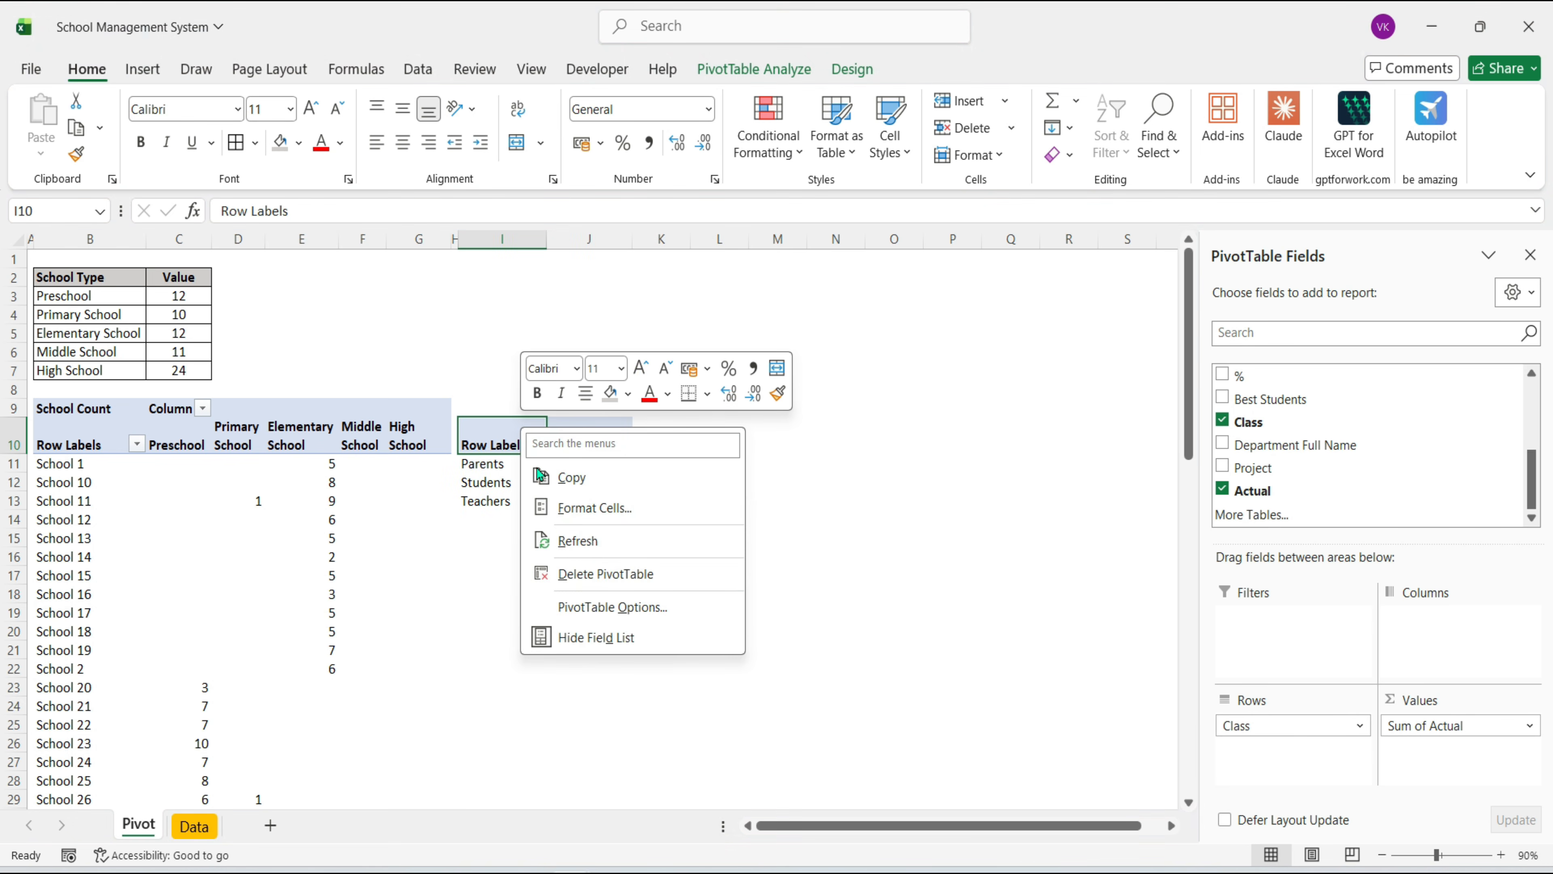
click(584, 607)
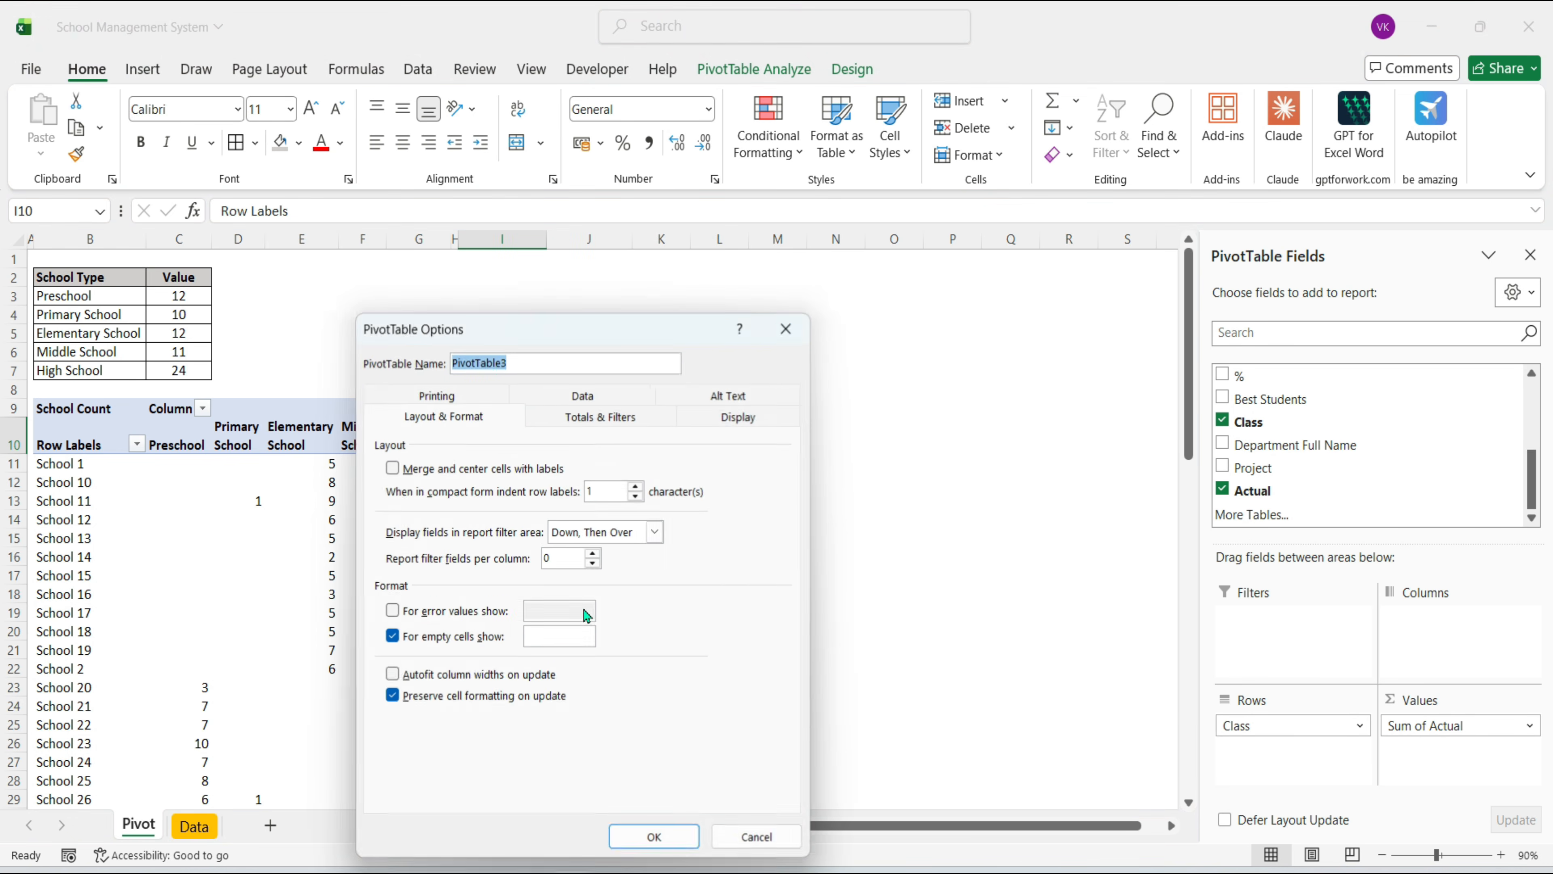
drag(597, 333, 604, 228)
click(591, 315)
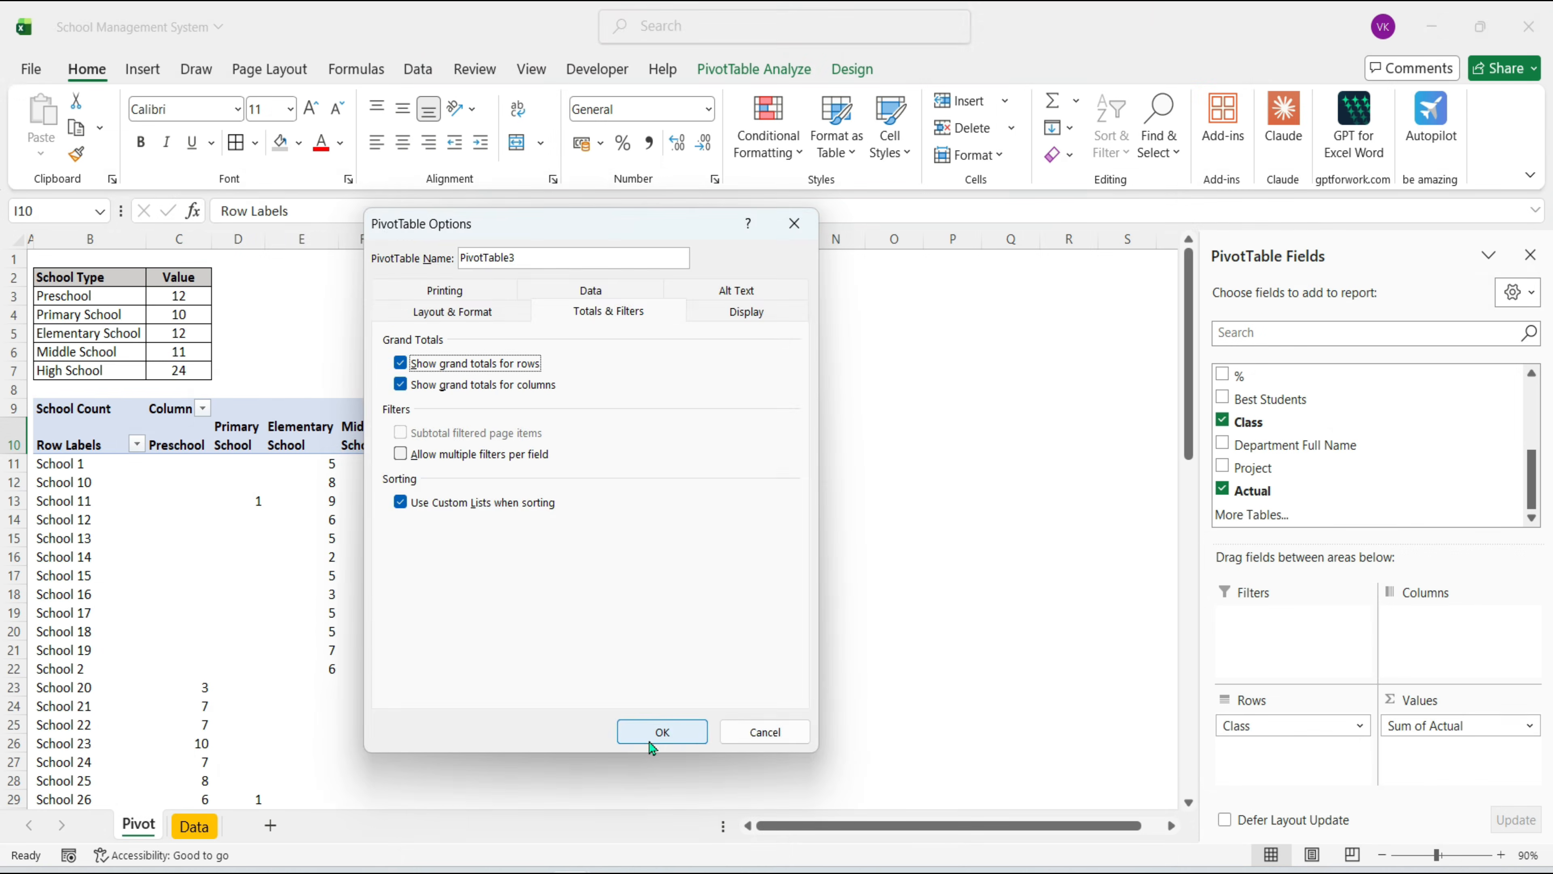
click(654, 734)
Format I2:J6 as a bordered table with a shaded header row containing KPI and Value
click(488, 280)
drag(564, 279, 587, 348)
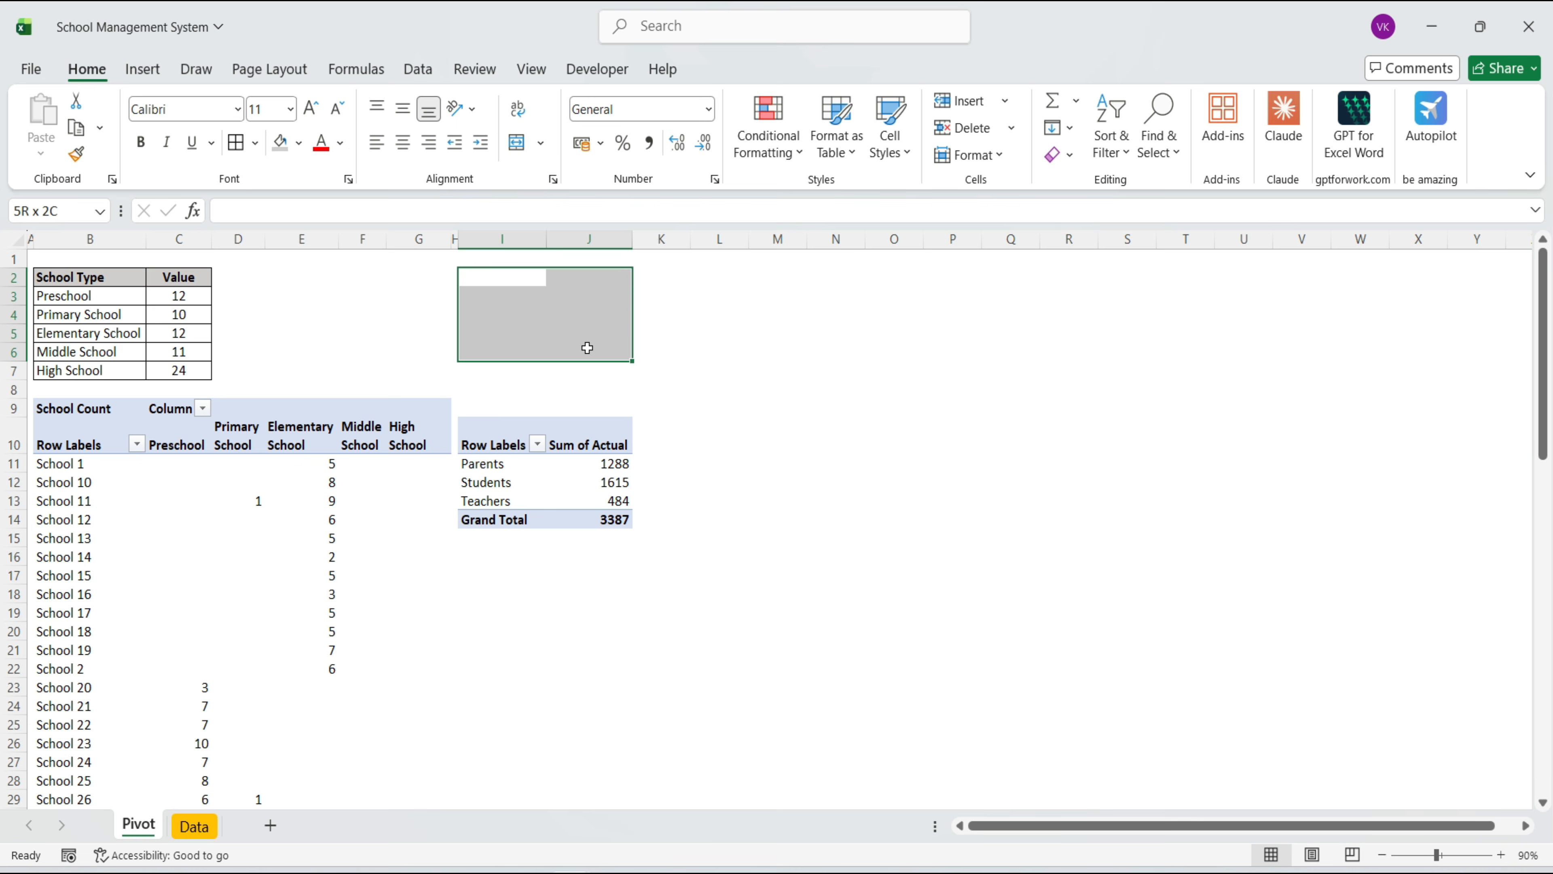
click(238, 144)
text(KPI)
key(Tab)
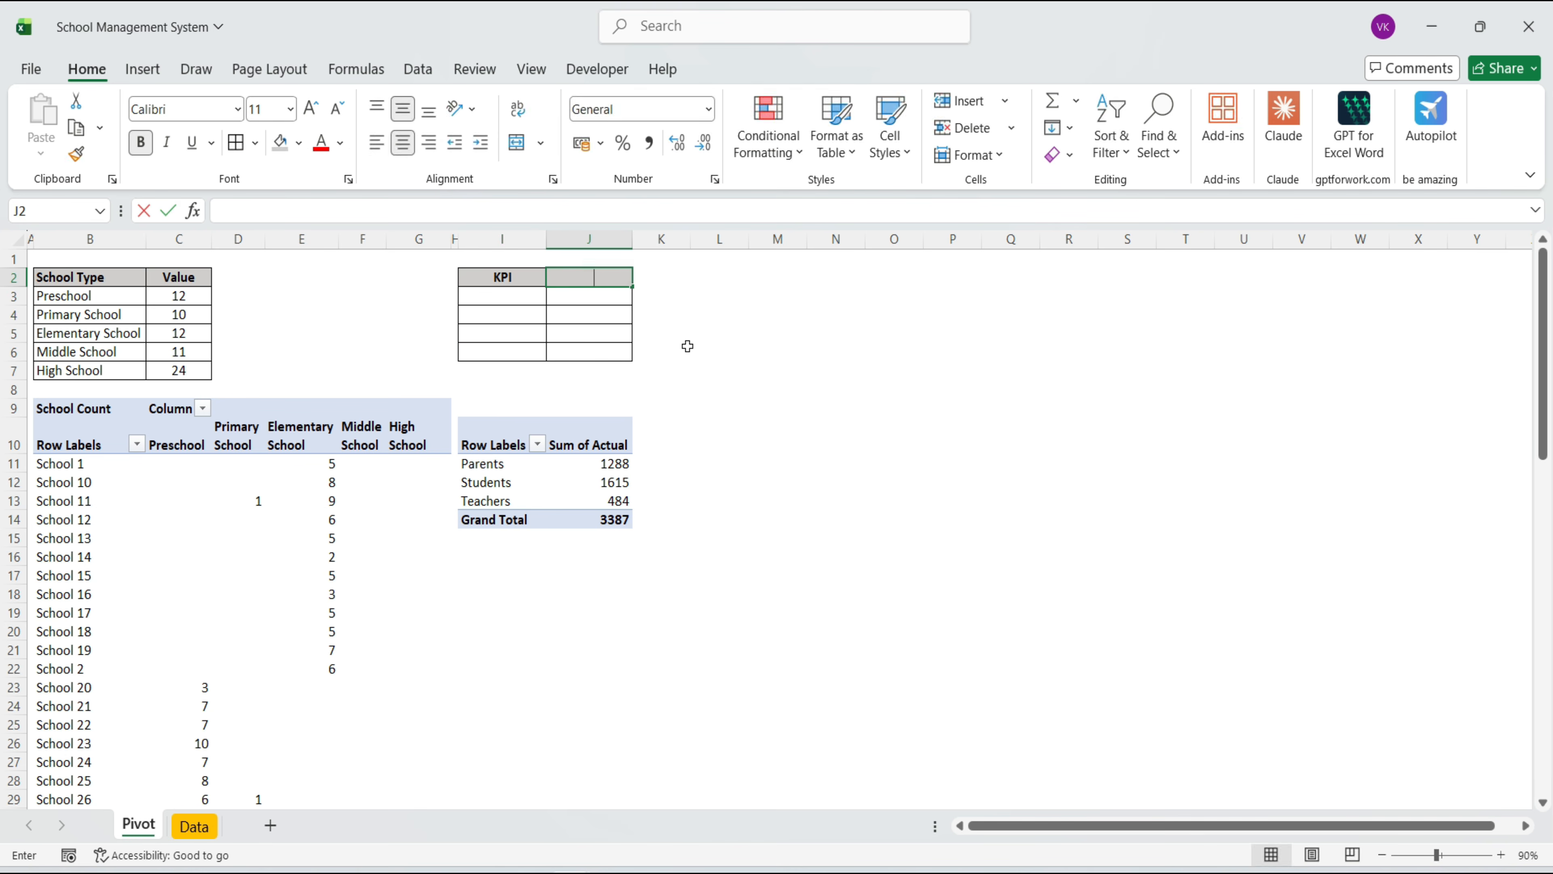
text(Value)
key(Return)
List School Count, Students Count, Parents Count and Teachers Count under KPI and fit column I to its contents
text(School Count)
key(Return)
text(StuParents Count)
key(Return)
text(Teachers Count)
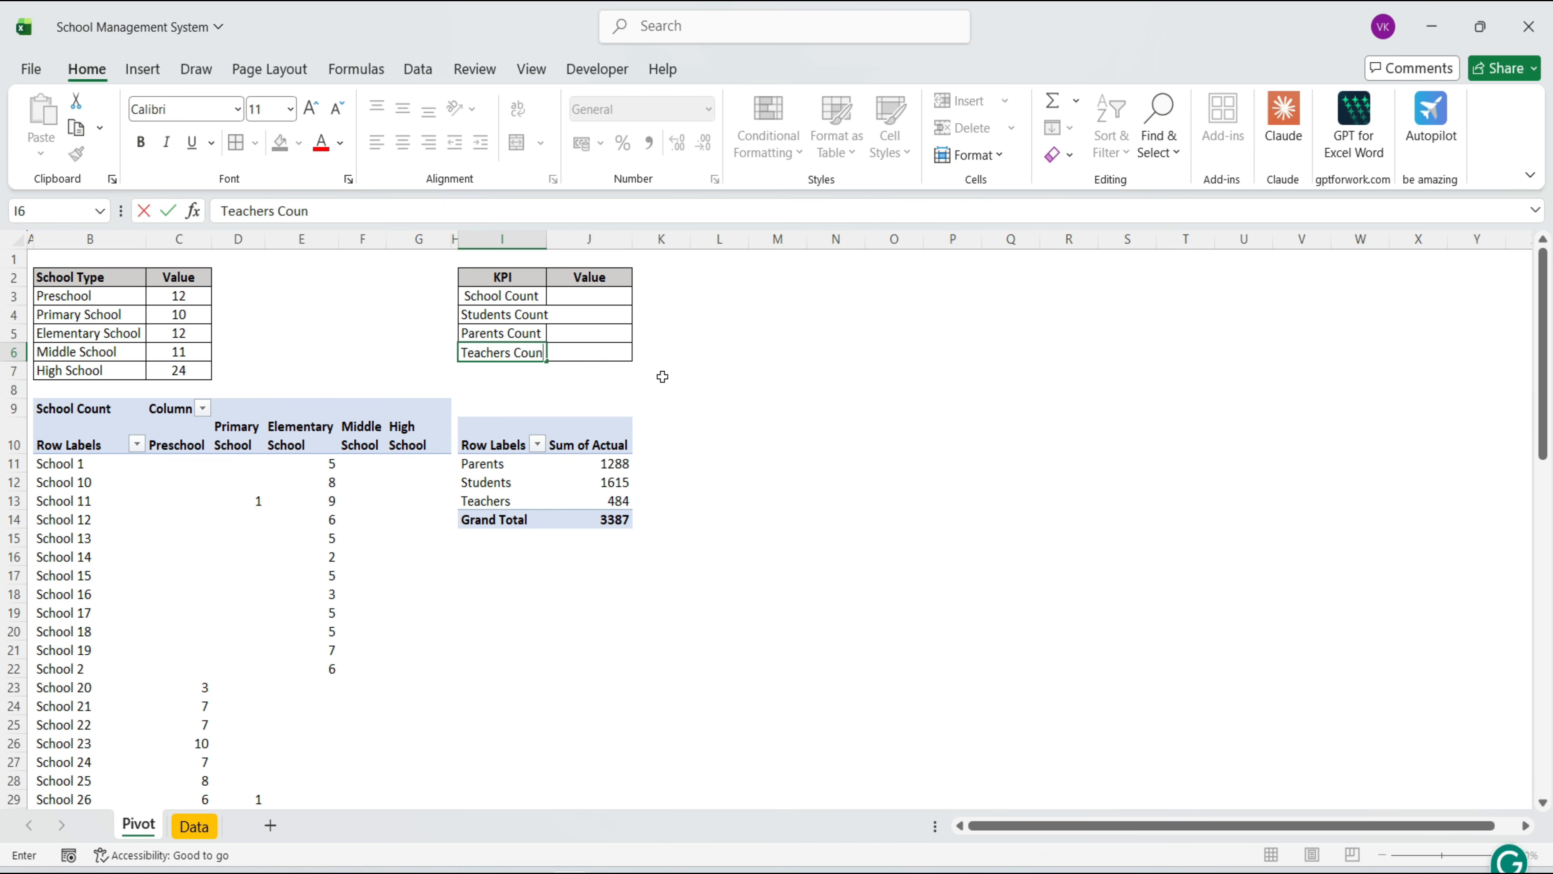
key(Return)
double_click(547, 239)
Enter =COUNTA(B11:B1000) in J3 as the School Count value
click(596, 296)
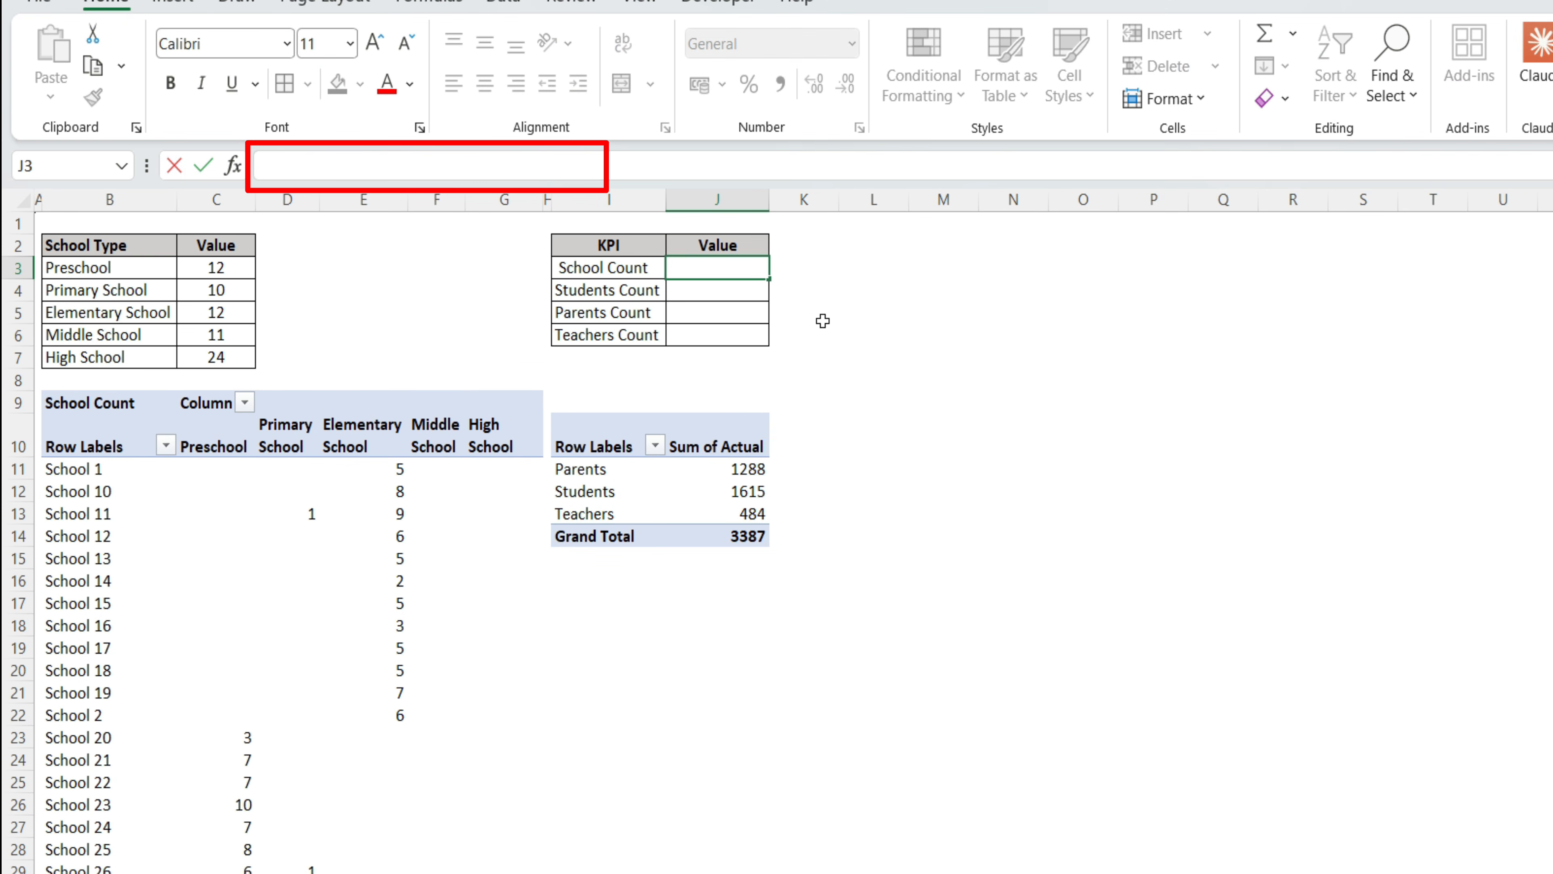
text(=COUNTA()
drag(90, 467, 99, 624)
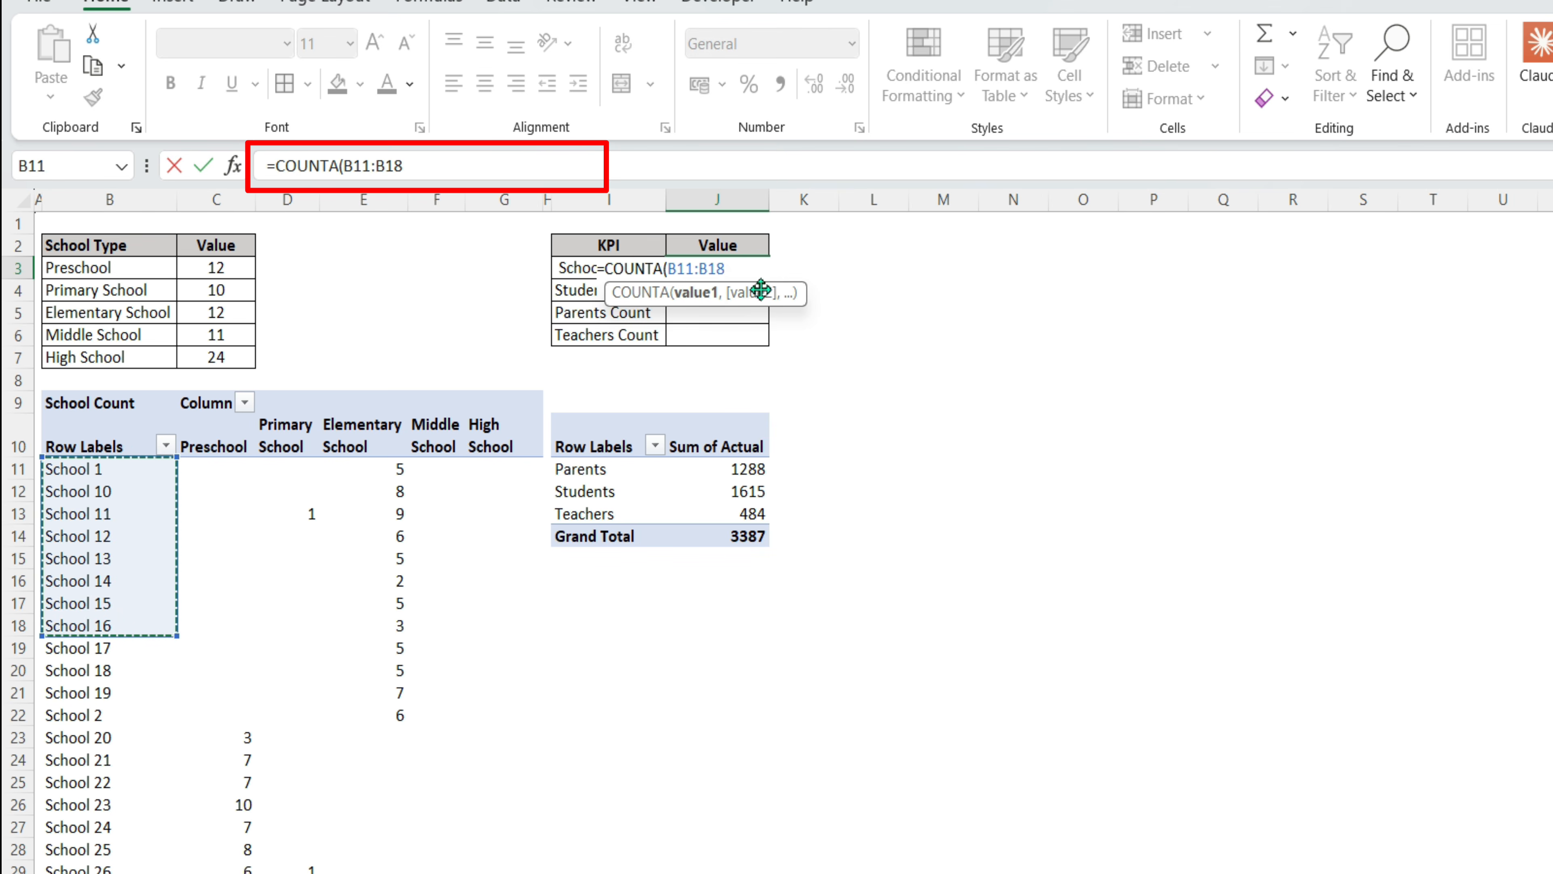
key(BackSpace)
text(00)
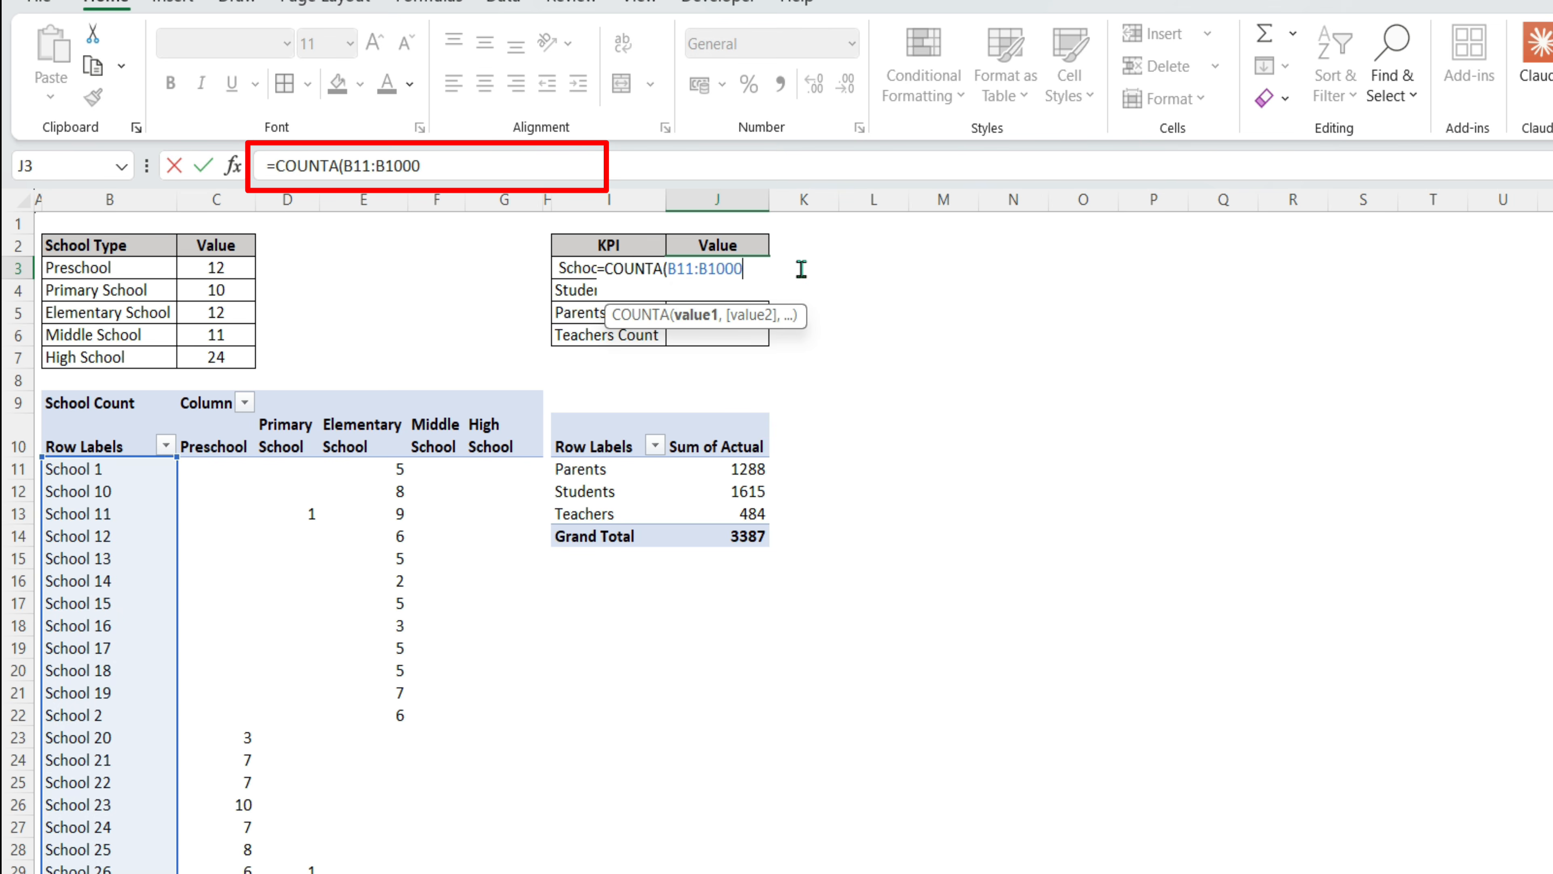
text(0)
key(Return)
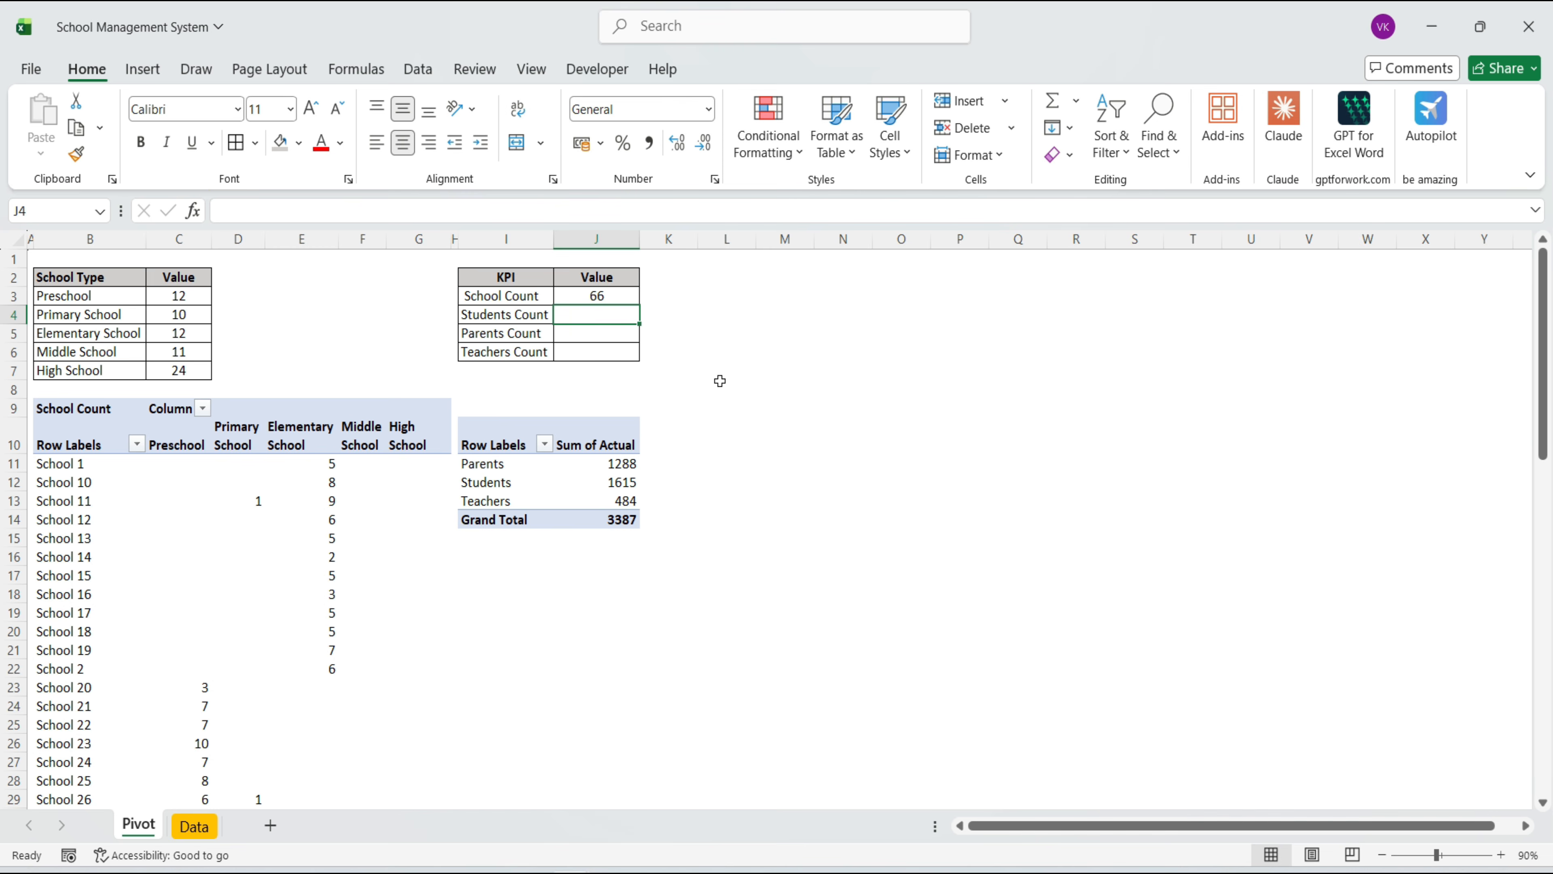
Link the Students Count value in J4 to the Students figure in J12 of the pivot table below
text(=)
key(Down)
key(Down)
key(Down)
key(Down)
key(Down)
key(Down)
key(Down)
key(Down)
key(Return)
Link the Parents Count value in J5 to the Parents figure in J11 of the pivot table
text(=)
key(Down)
key(Down)
key(Down)
key(Down)
key(Down)
key(Down)
key(Return)
Link the Teachers Count value in J6 to the Teachers figure in J13 of the pivot table
text(=)
key(Down)
key(Down)
key(Down)
key(Down)
key(Down)
key(Down)
key(Down)
key(Return)
Copy the Class pivot table in I10:J14 and paste the duplicate at L10
drag(468, 443, 615, 517)
key(ctrl+c)
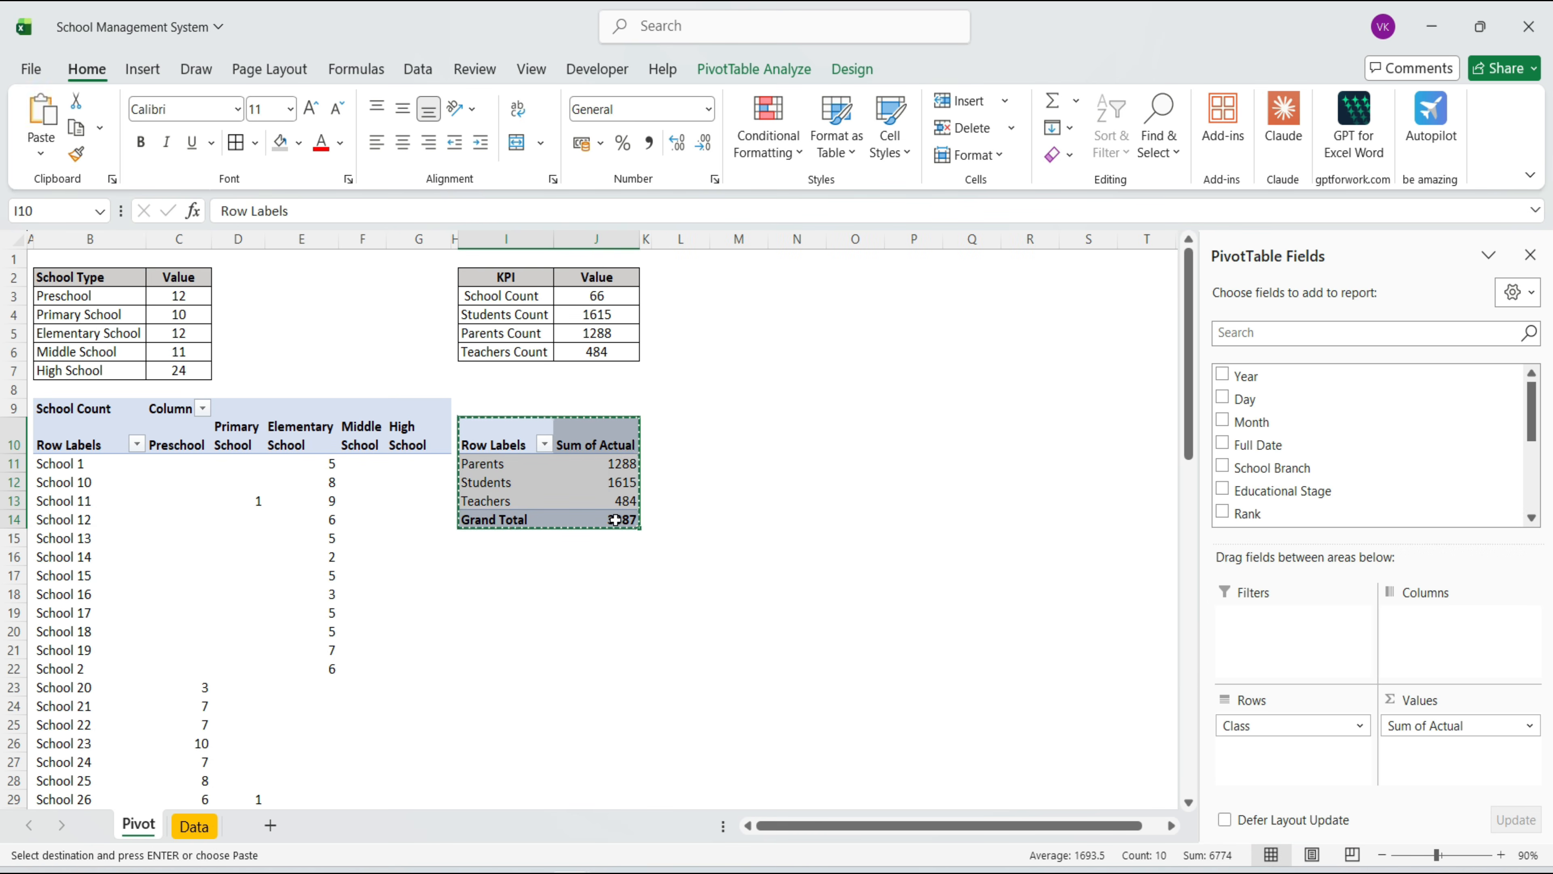
click(694, 444)
key(ctrl+v)
Replace the fields of the pivot table at L10 with Rank and Students Name as rows and % as values
click(678, 464)
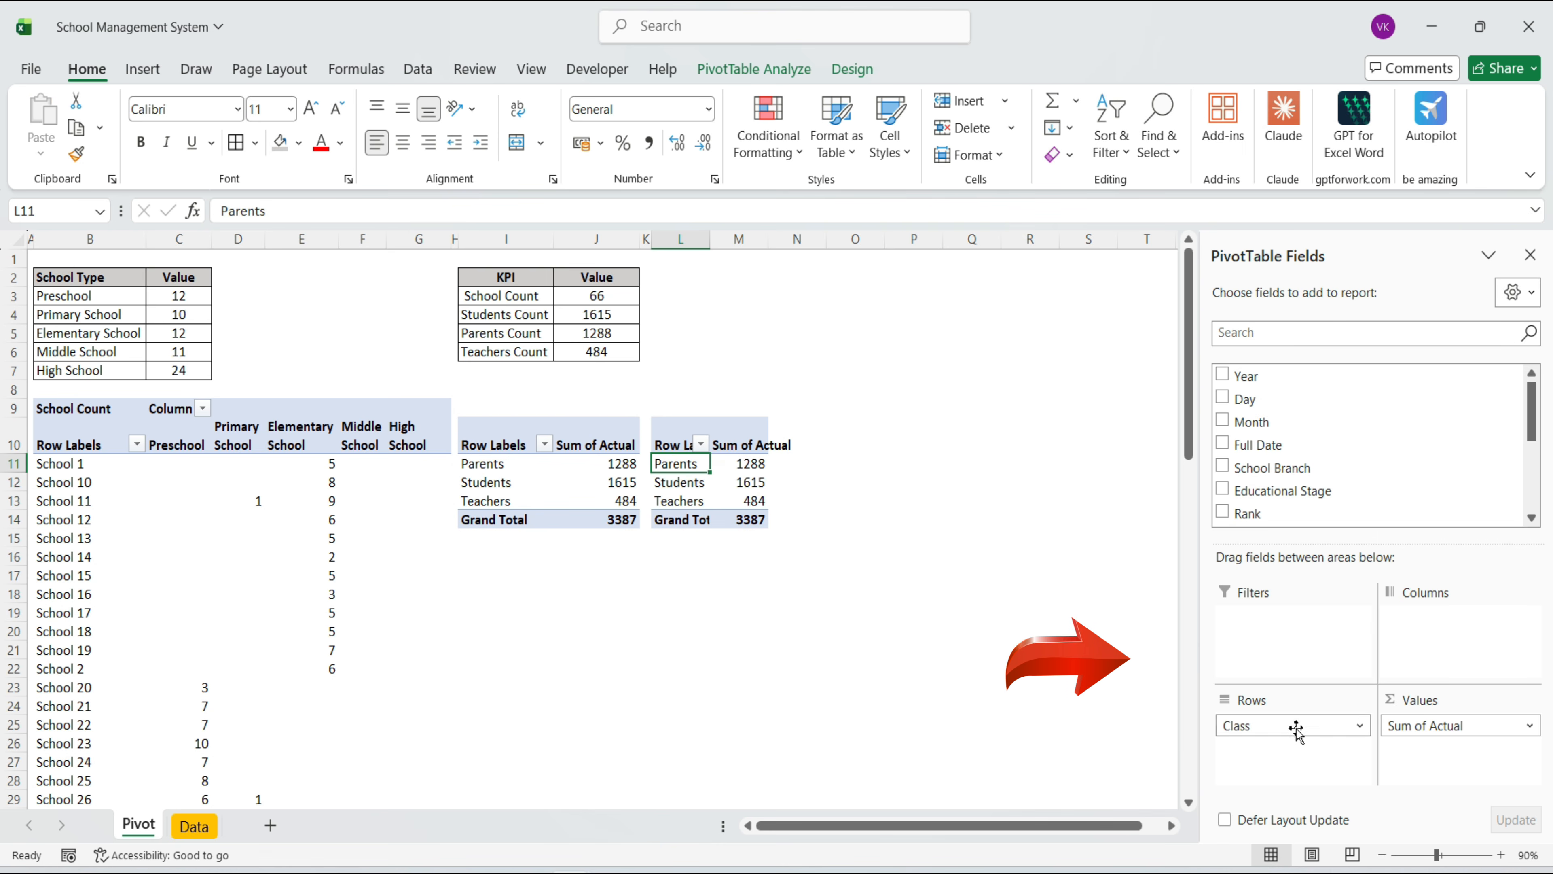
click(1315, 726)
click(1289, 676)
click(1413, 725)
click(1422, 675)
drag(1262, 515, 1271, 777)
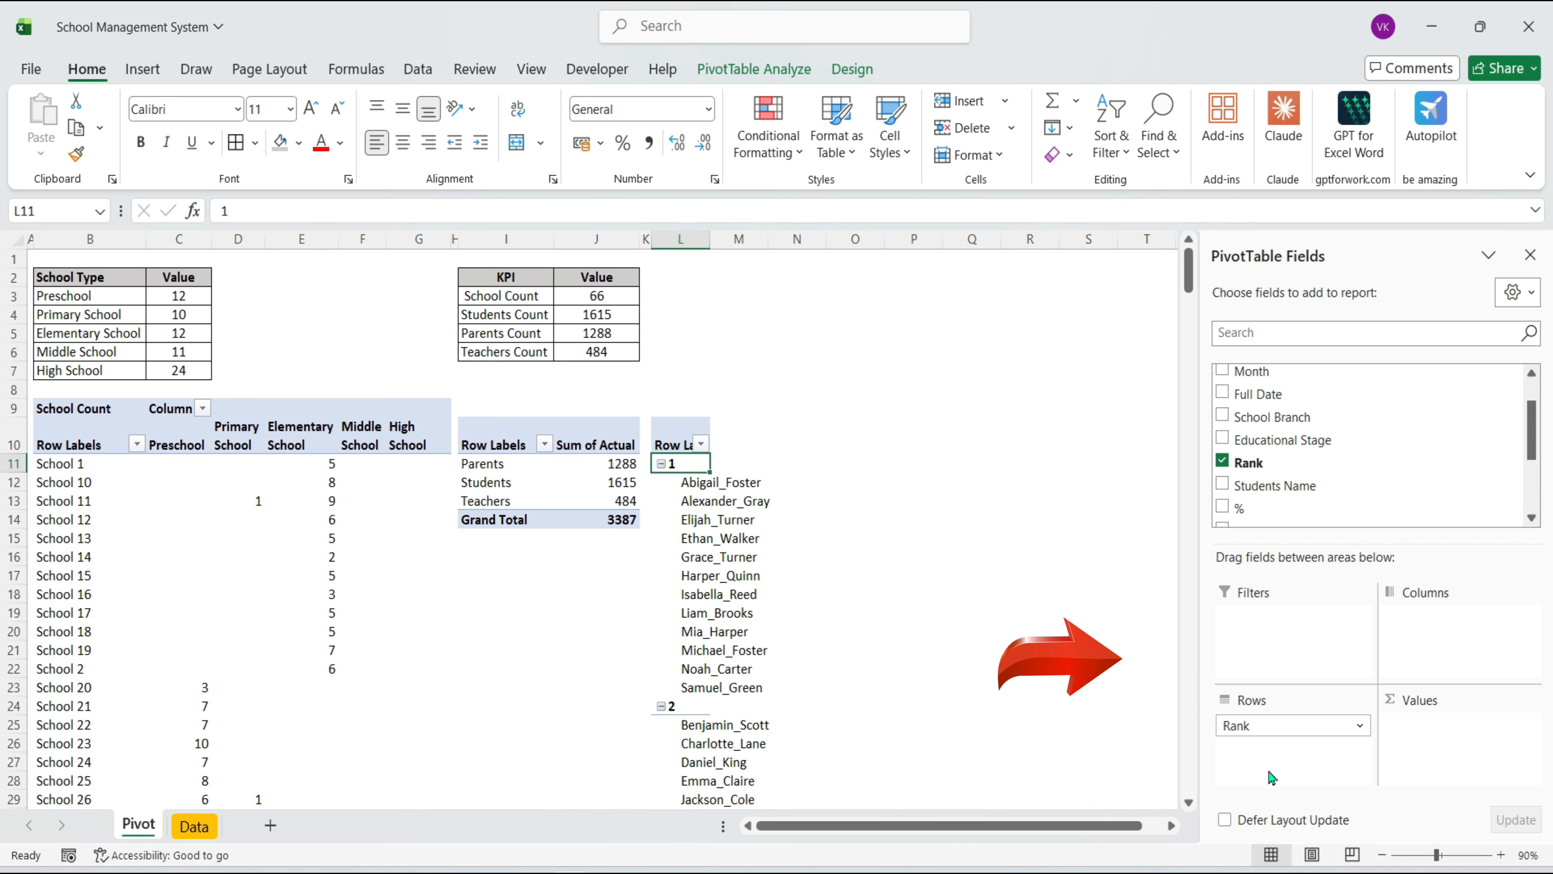
drag(1236, 514, 1407, 734)
Summarize the % field by Average and show its values with two decimal places
click(1477, 722)
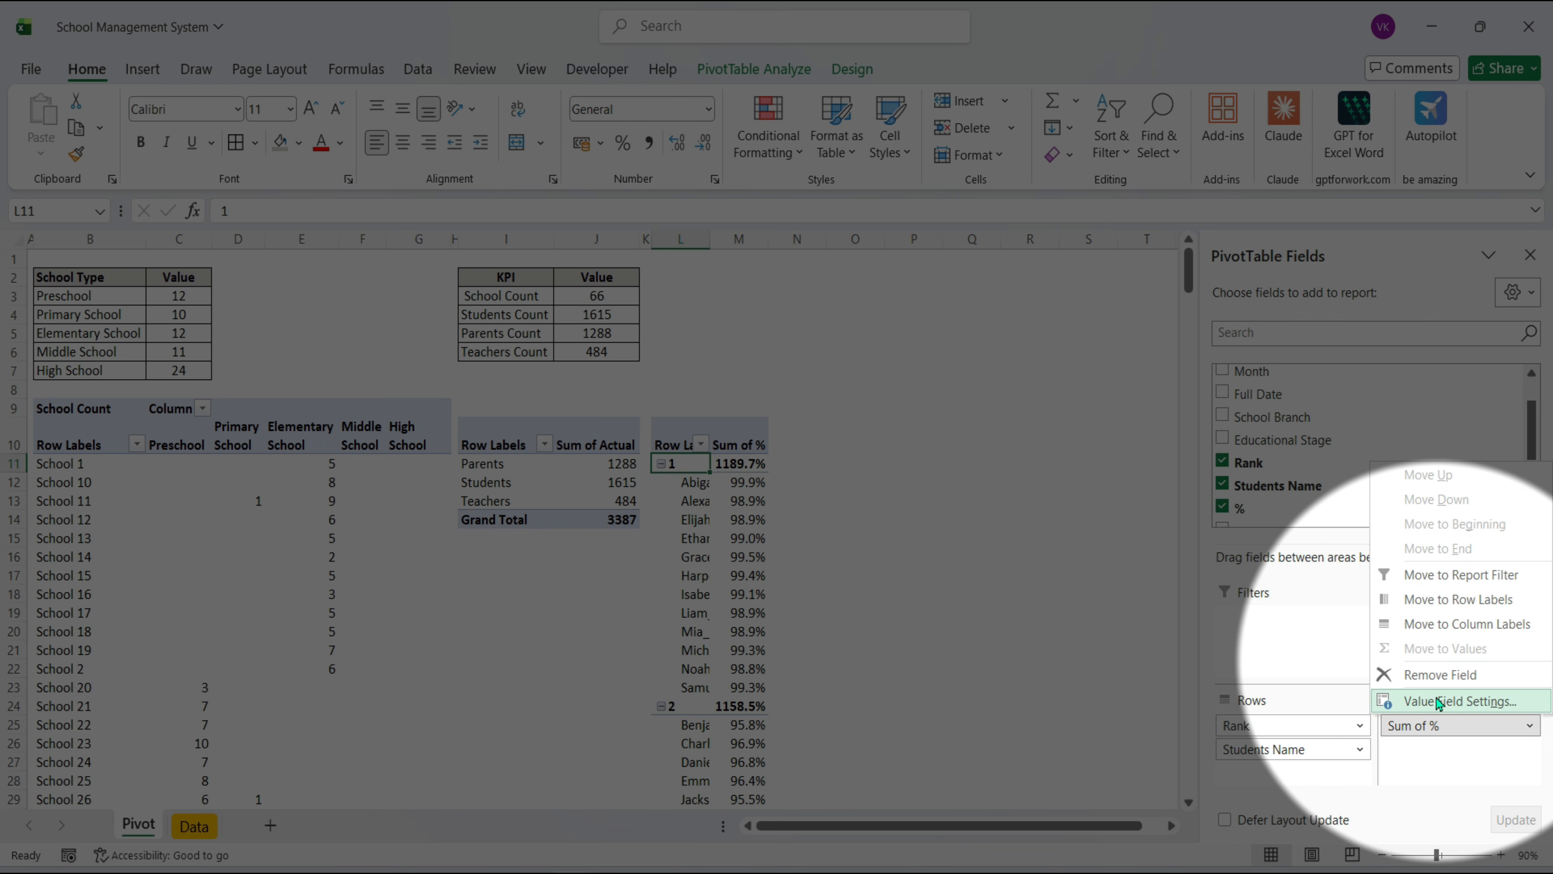
click(1447, 701)
click(311, 429)
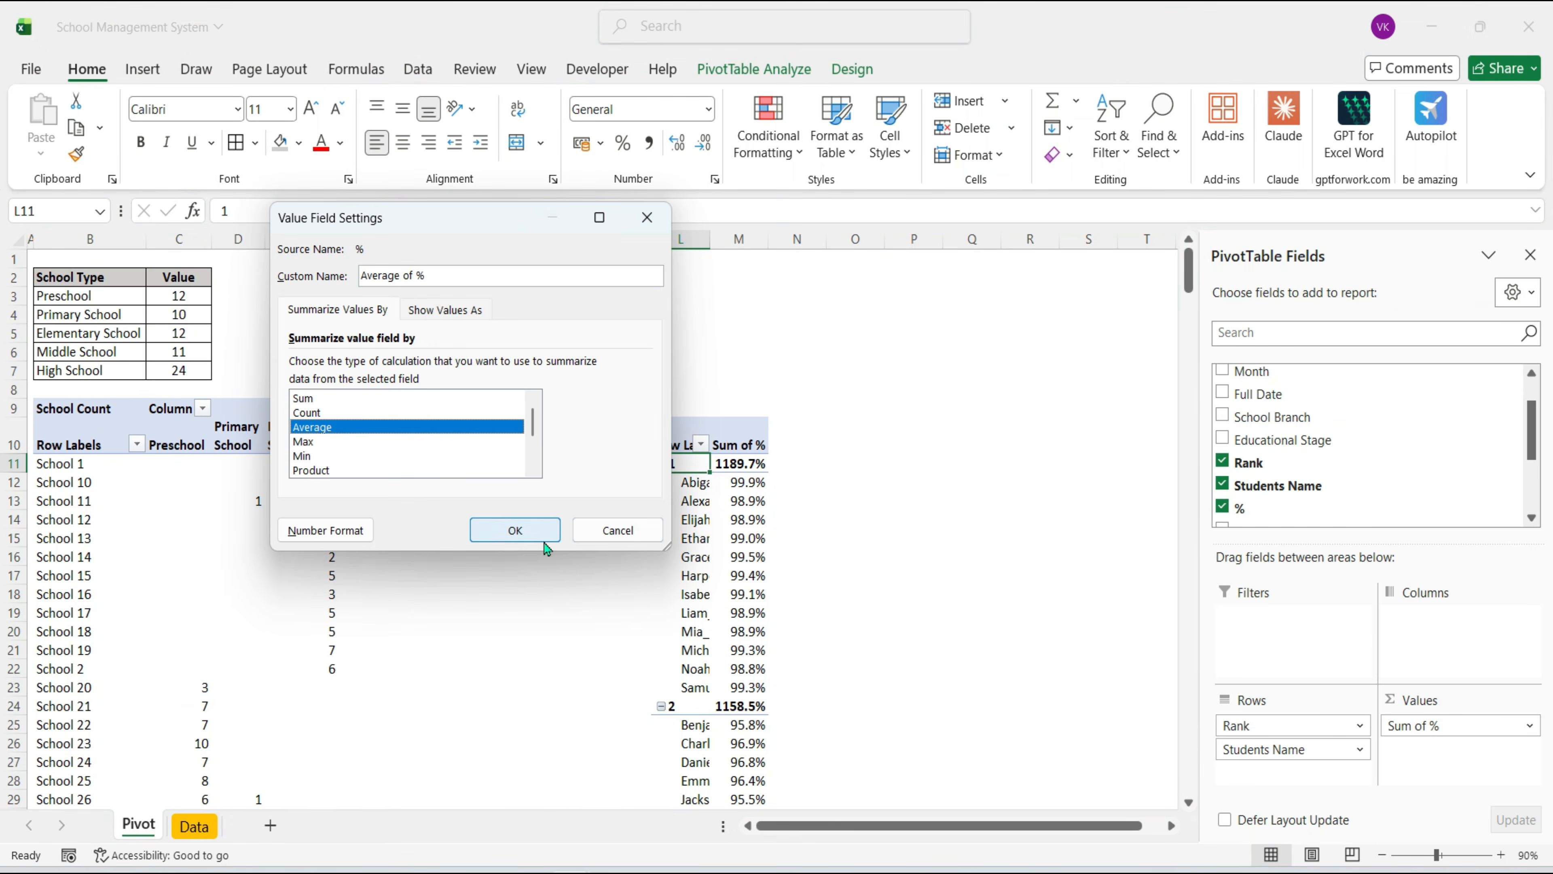
click(520, 530)
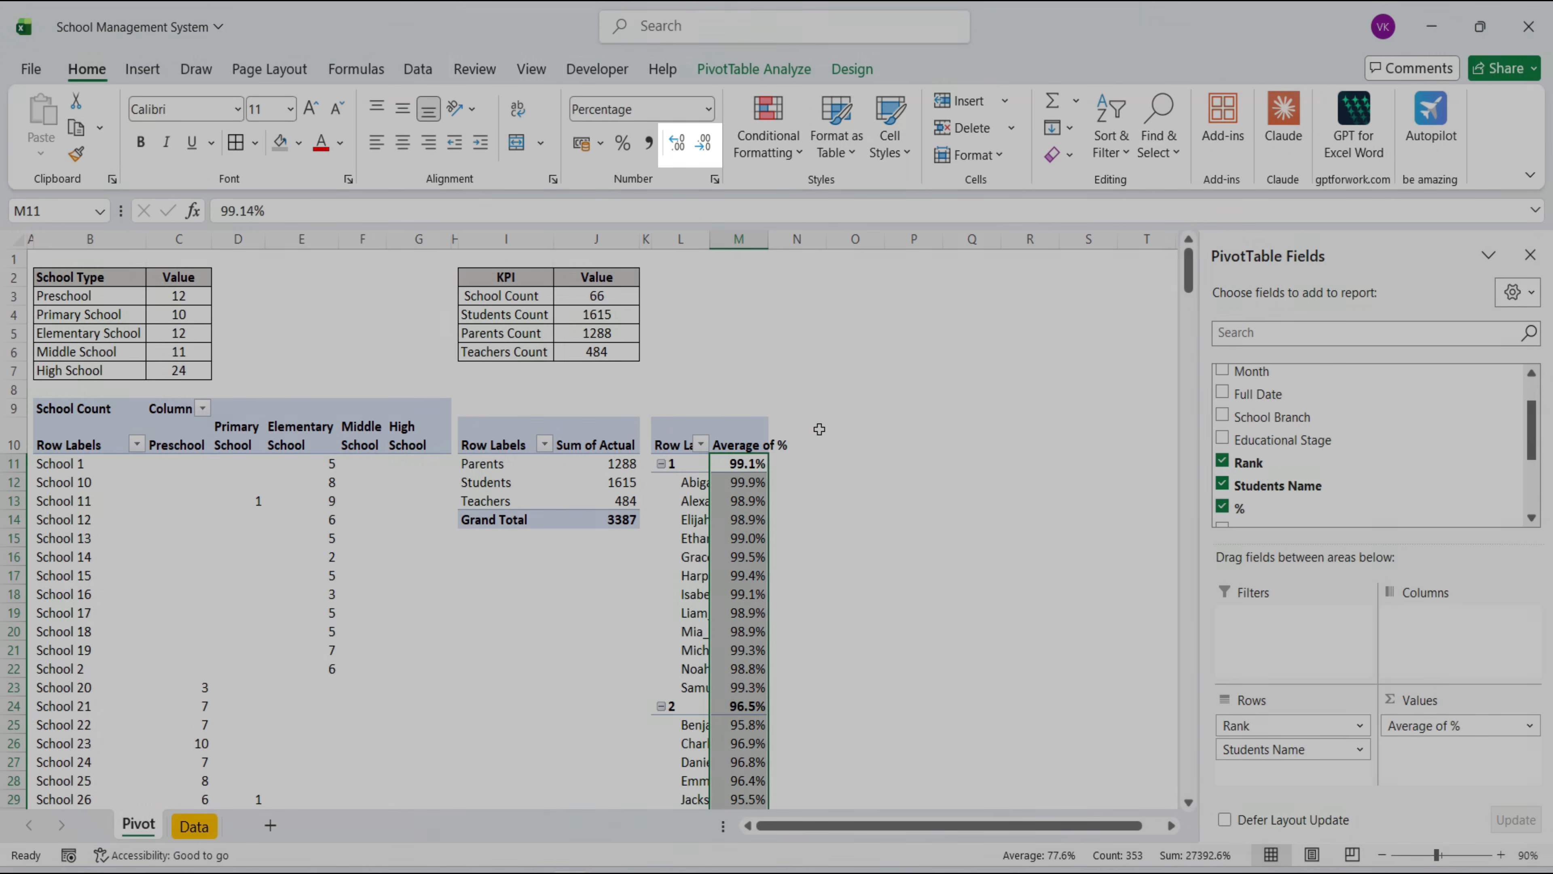
click(676, 144)
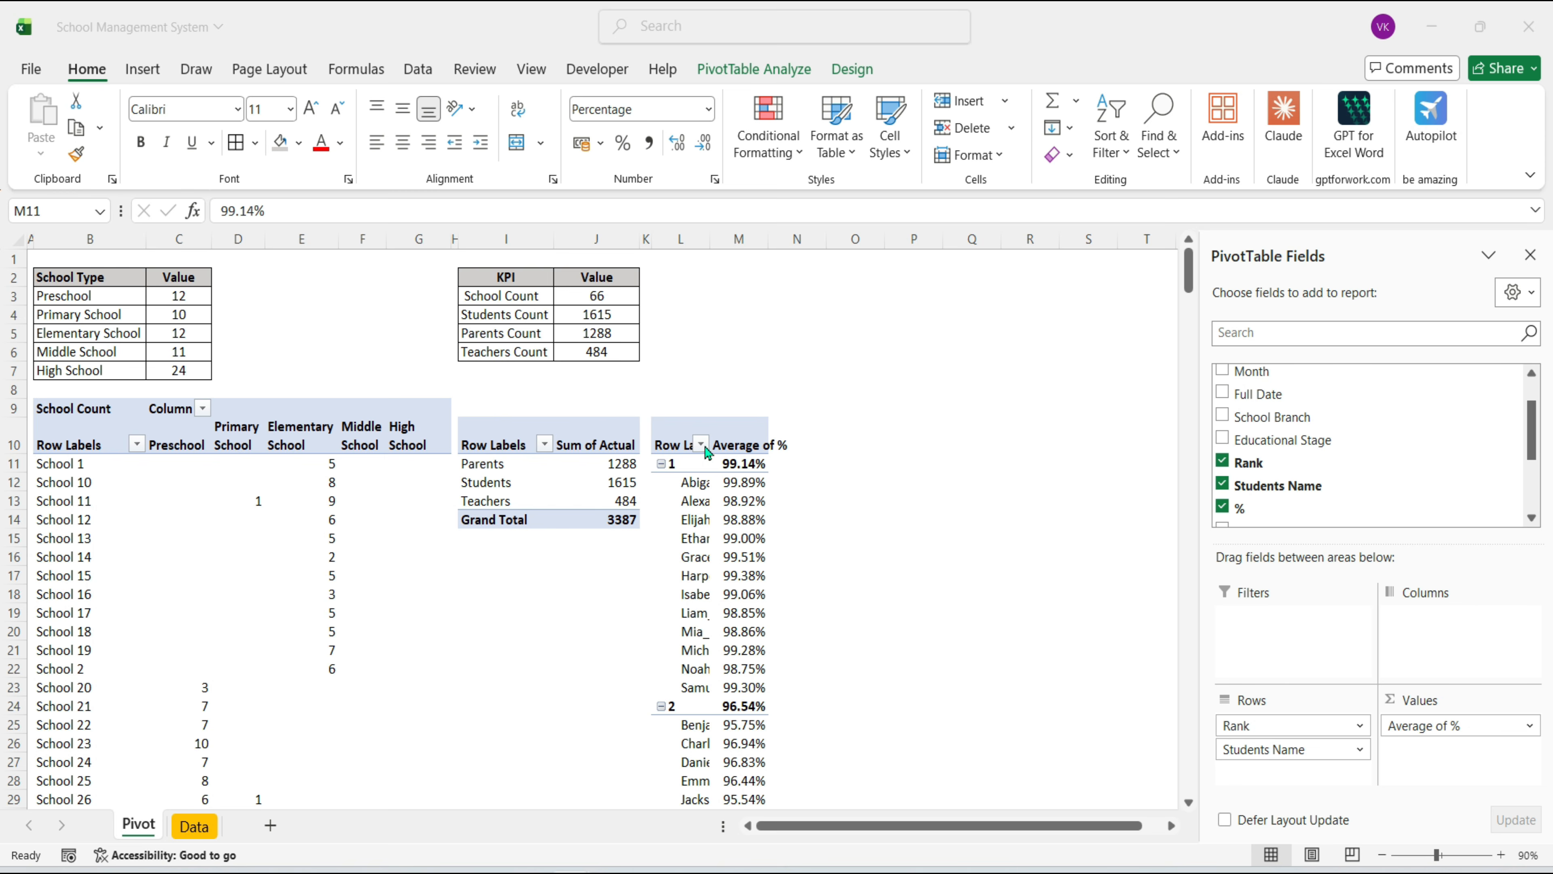
Filter the student pivot table's Rank field to keep only ranks 1 and 2
click(703, 446)
click(478, 637)
click(478, 656)
click(478, 674)
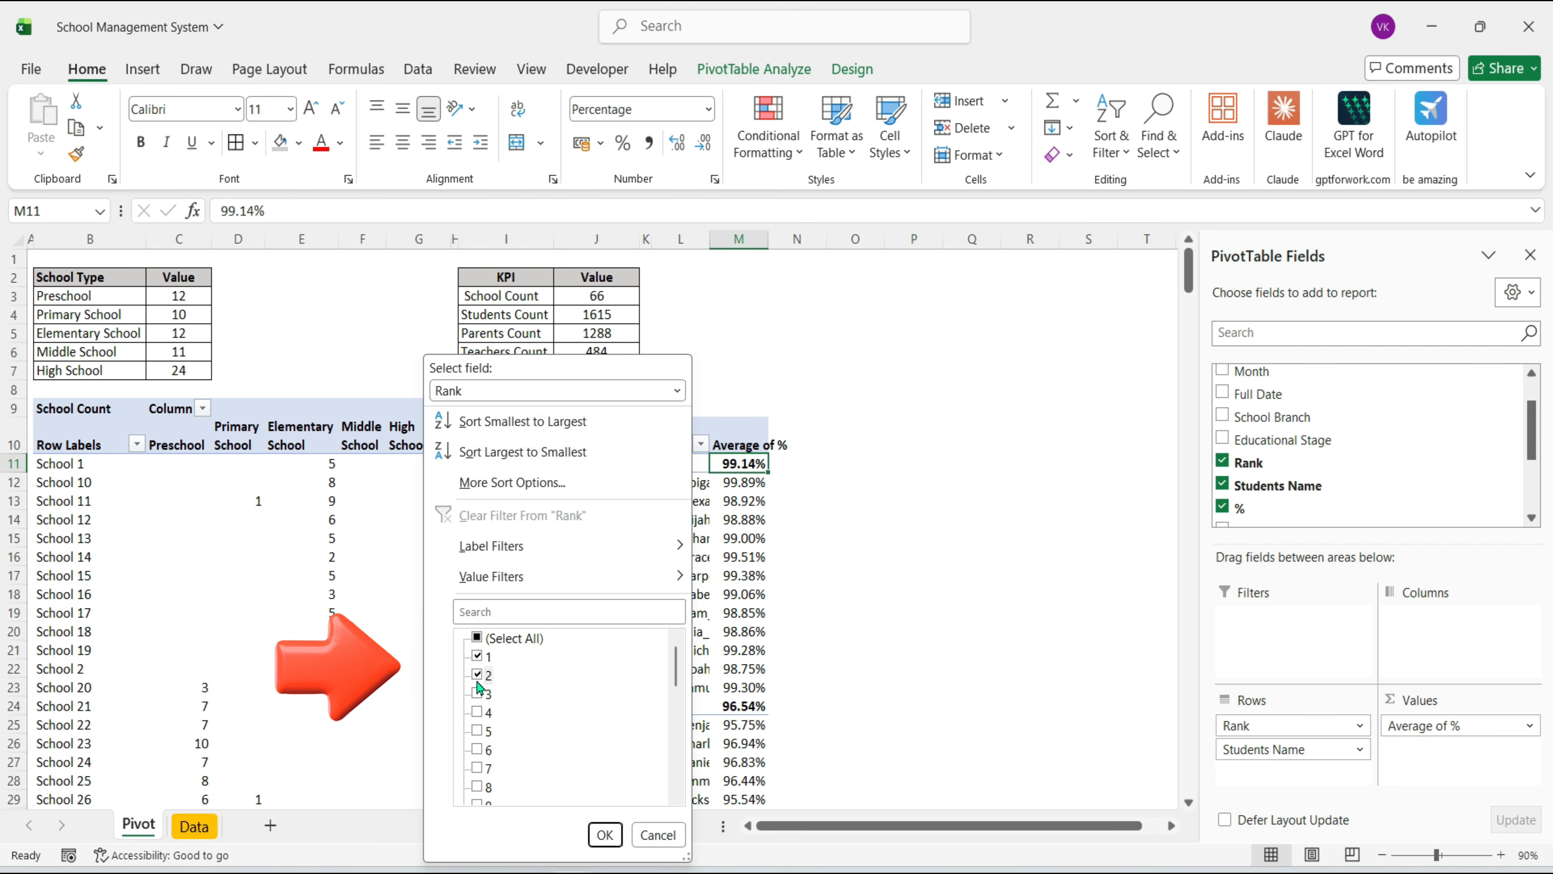
click(606, 835)
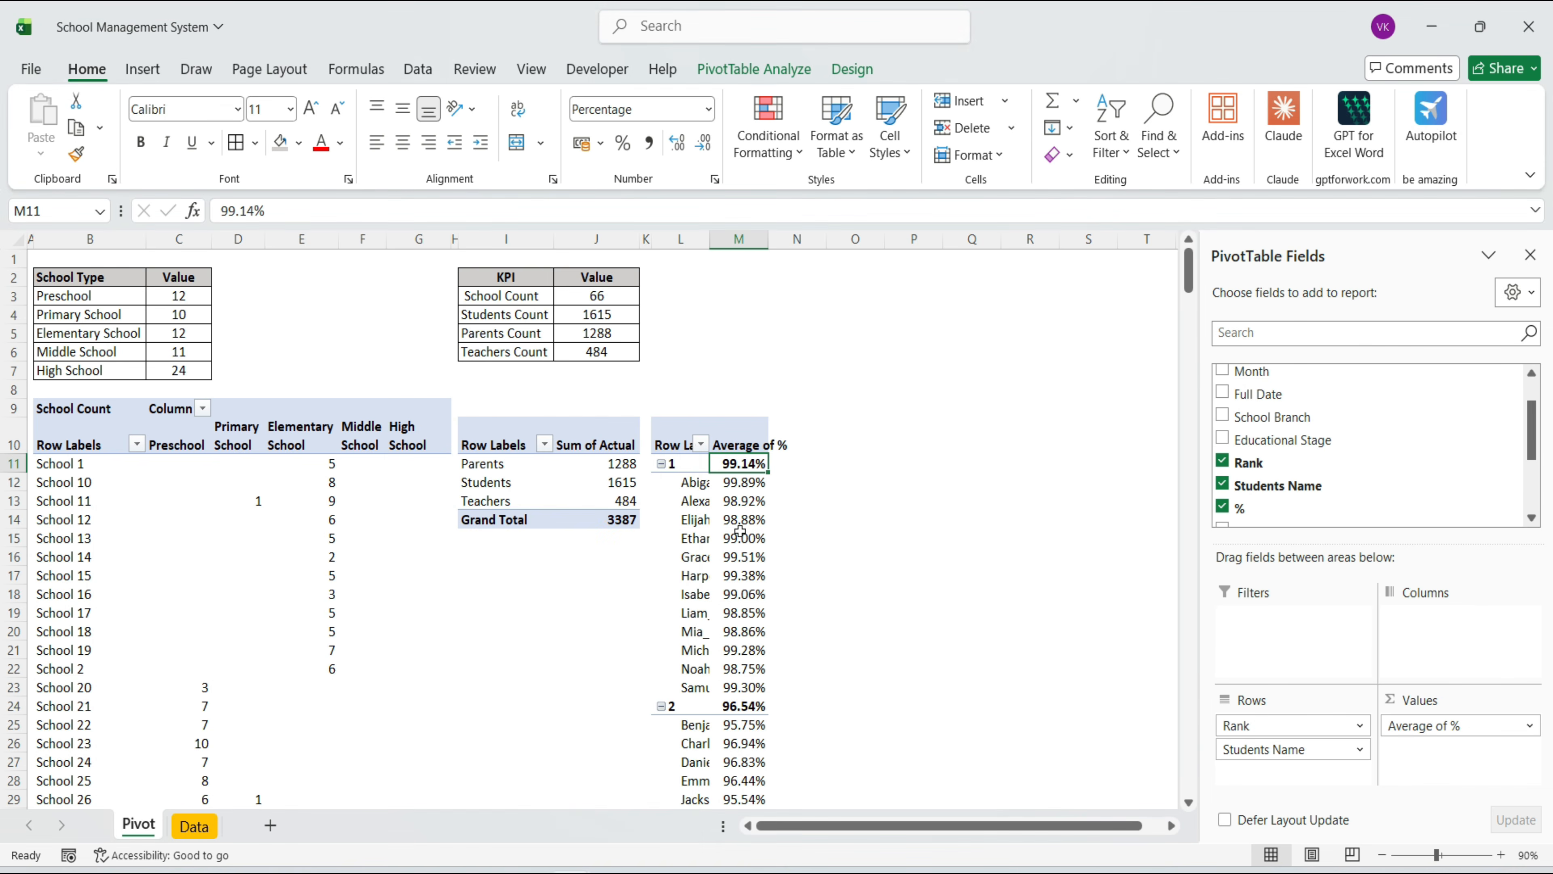
Turn off row and column grand totals in the student pivot table and enable the Classic PivotTable layout
right_click(740, 468)
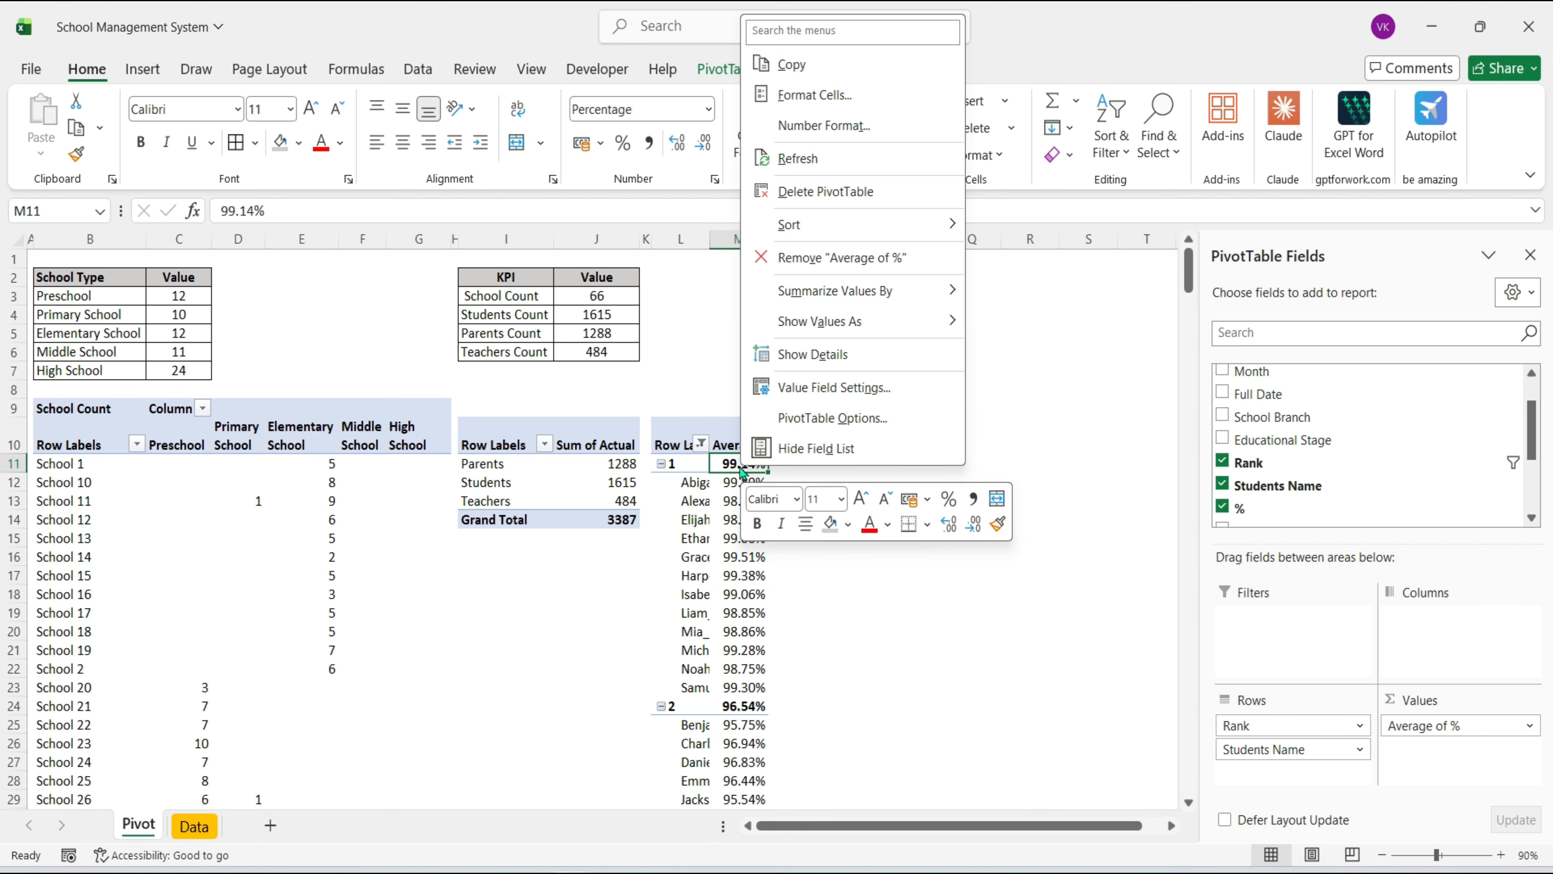
click(832, 418)
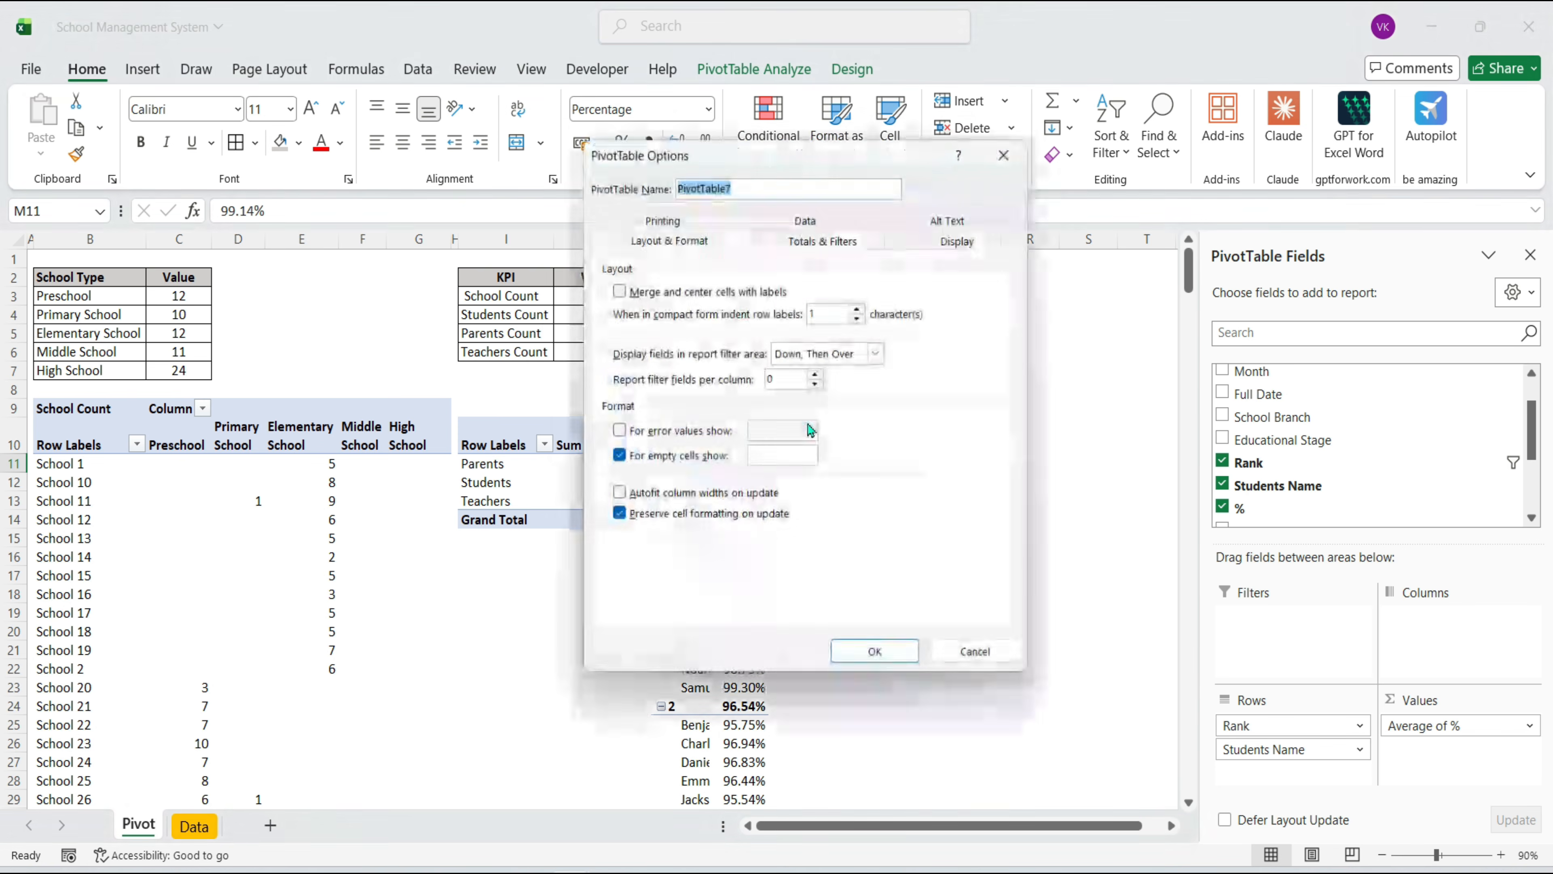
click(827, 240)
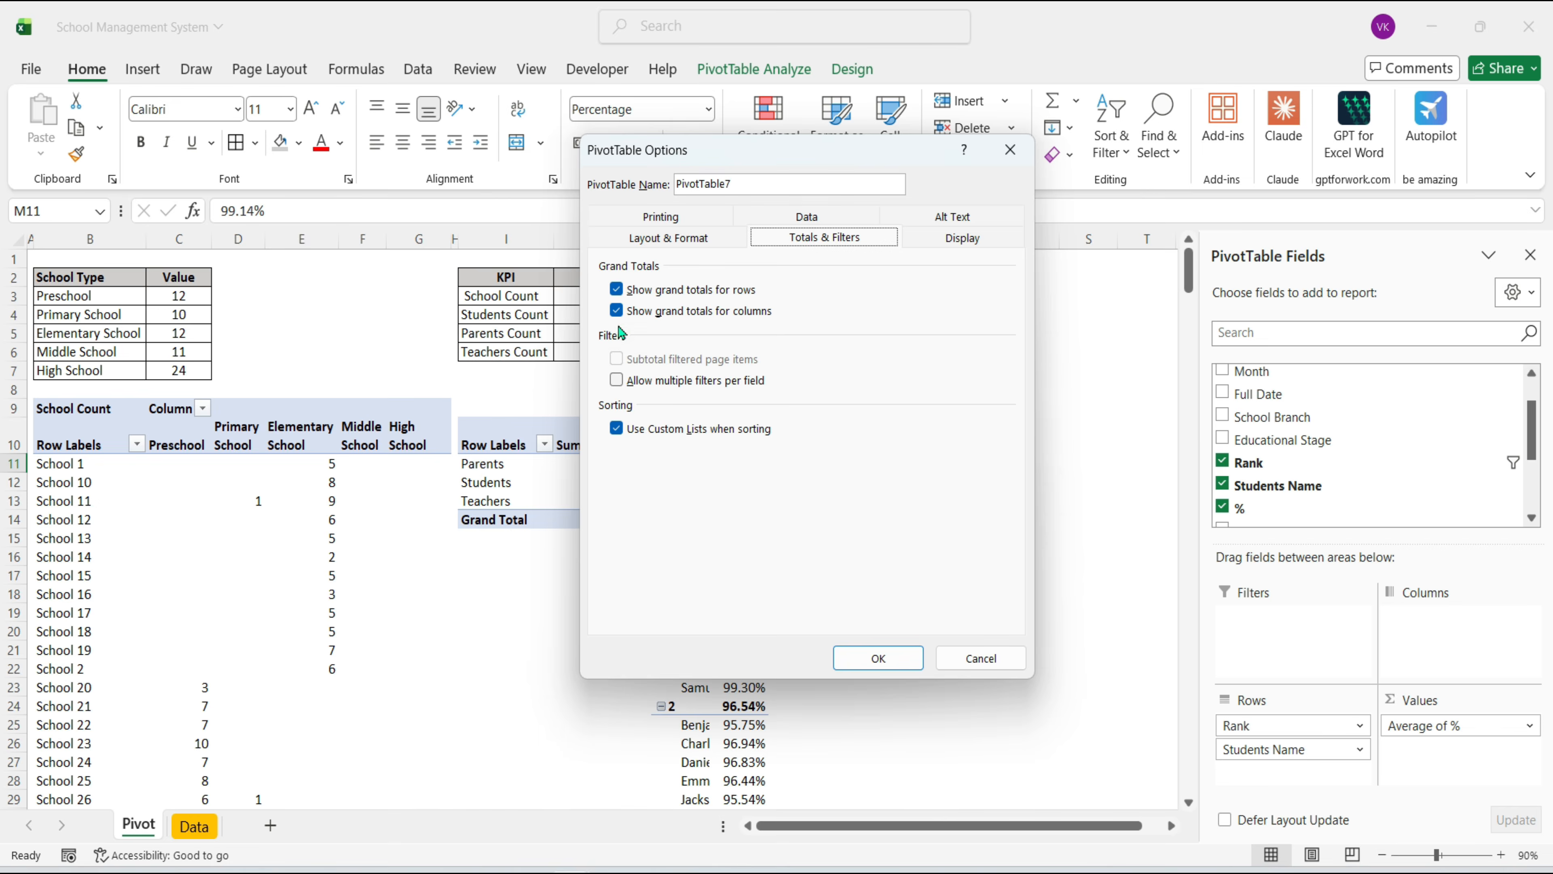
click(616, 289)
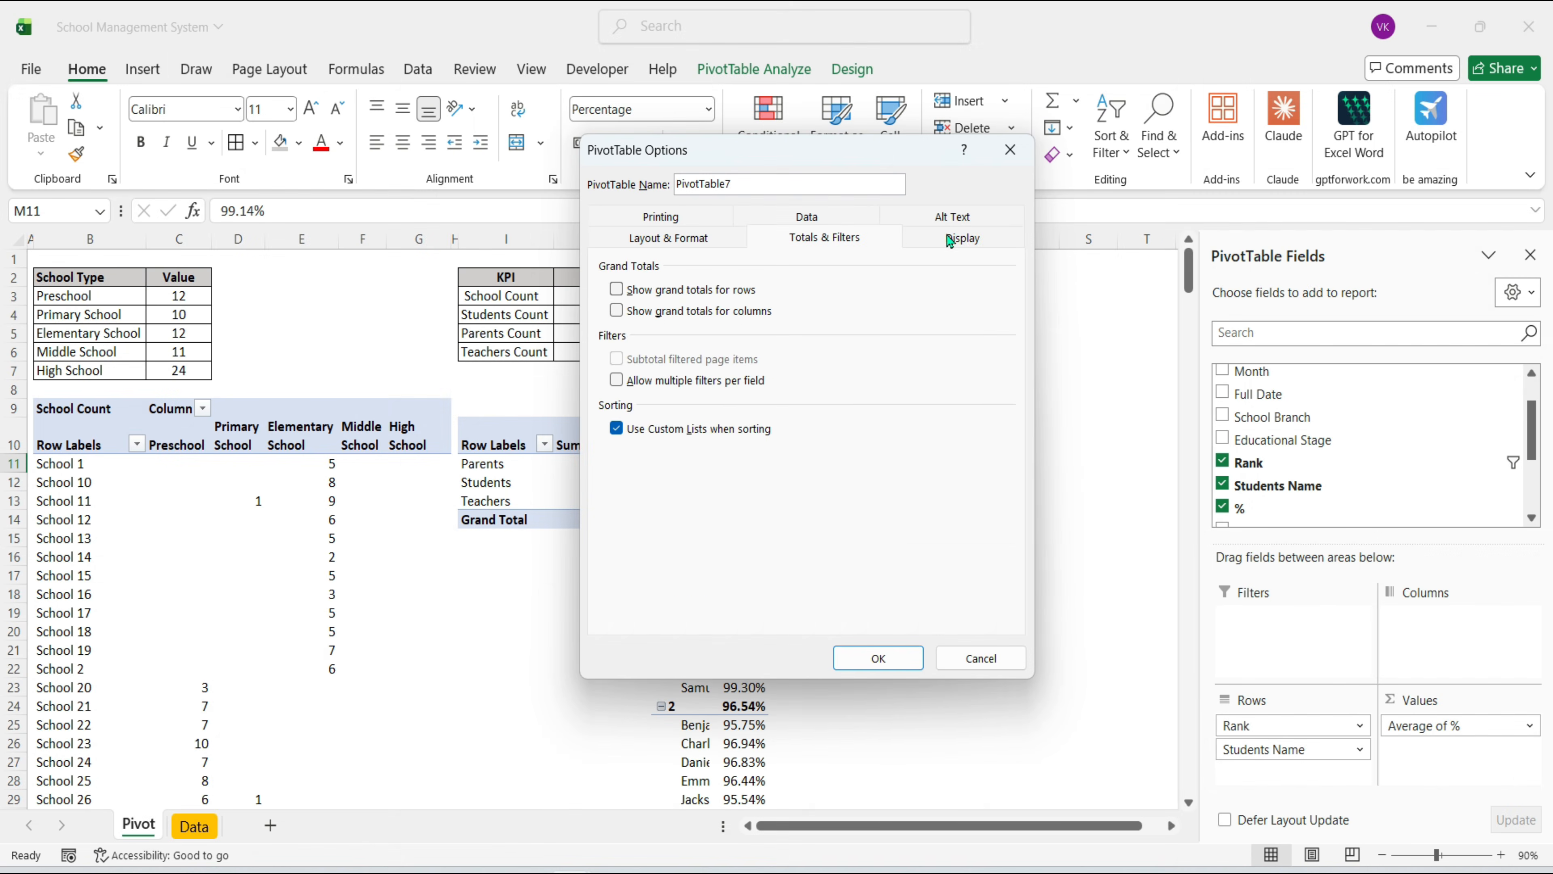
click(950, 238)
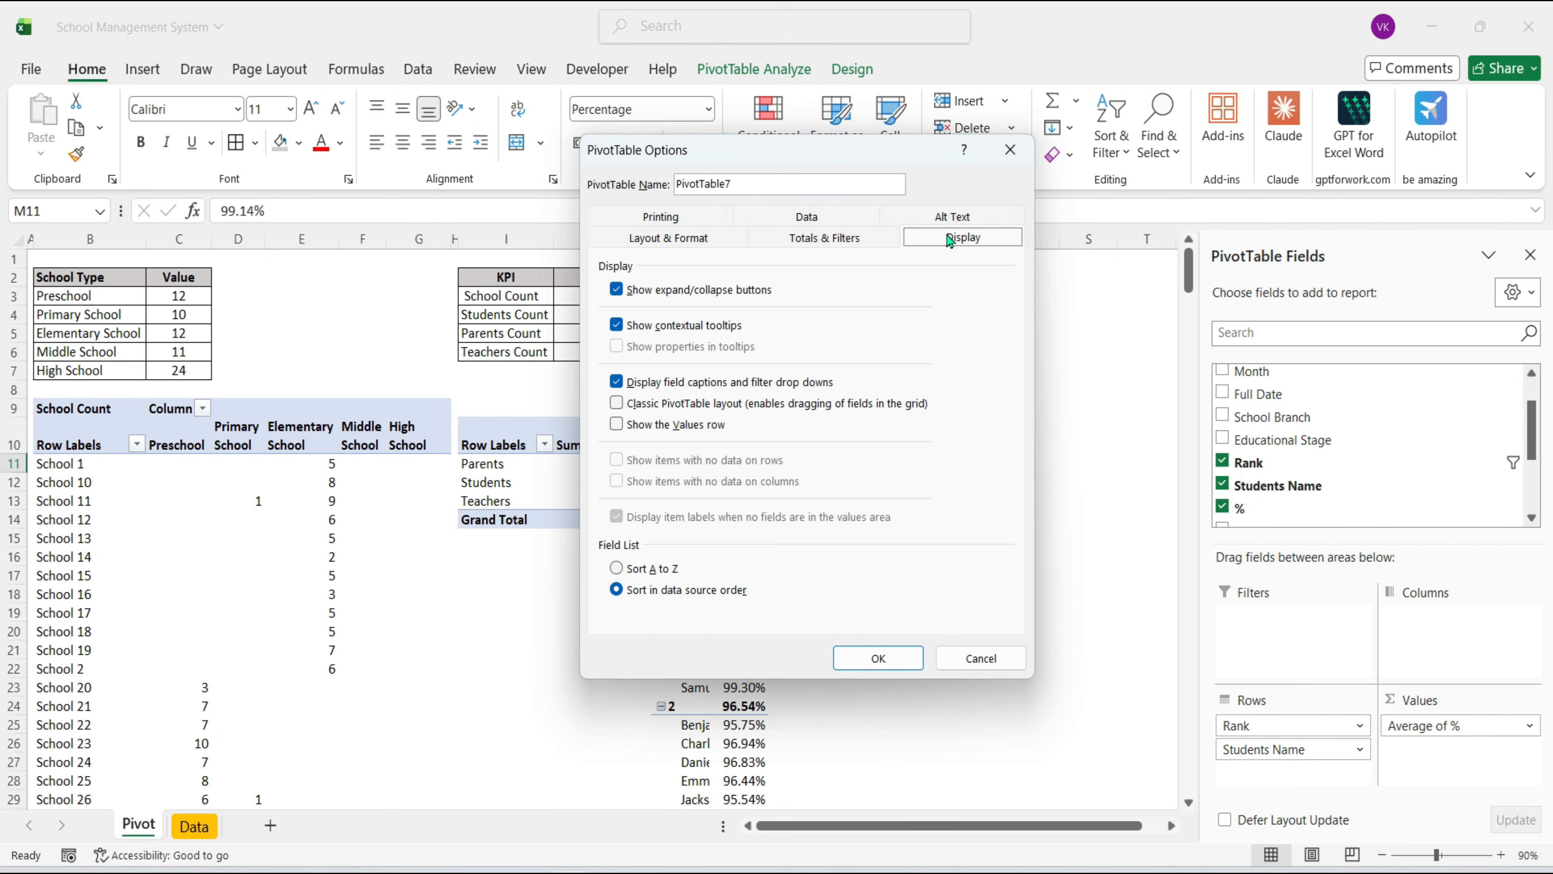
click(628, 404)
click(871, 661)
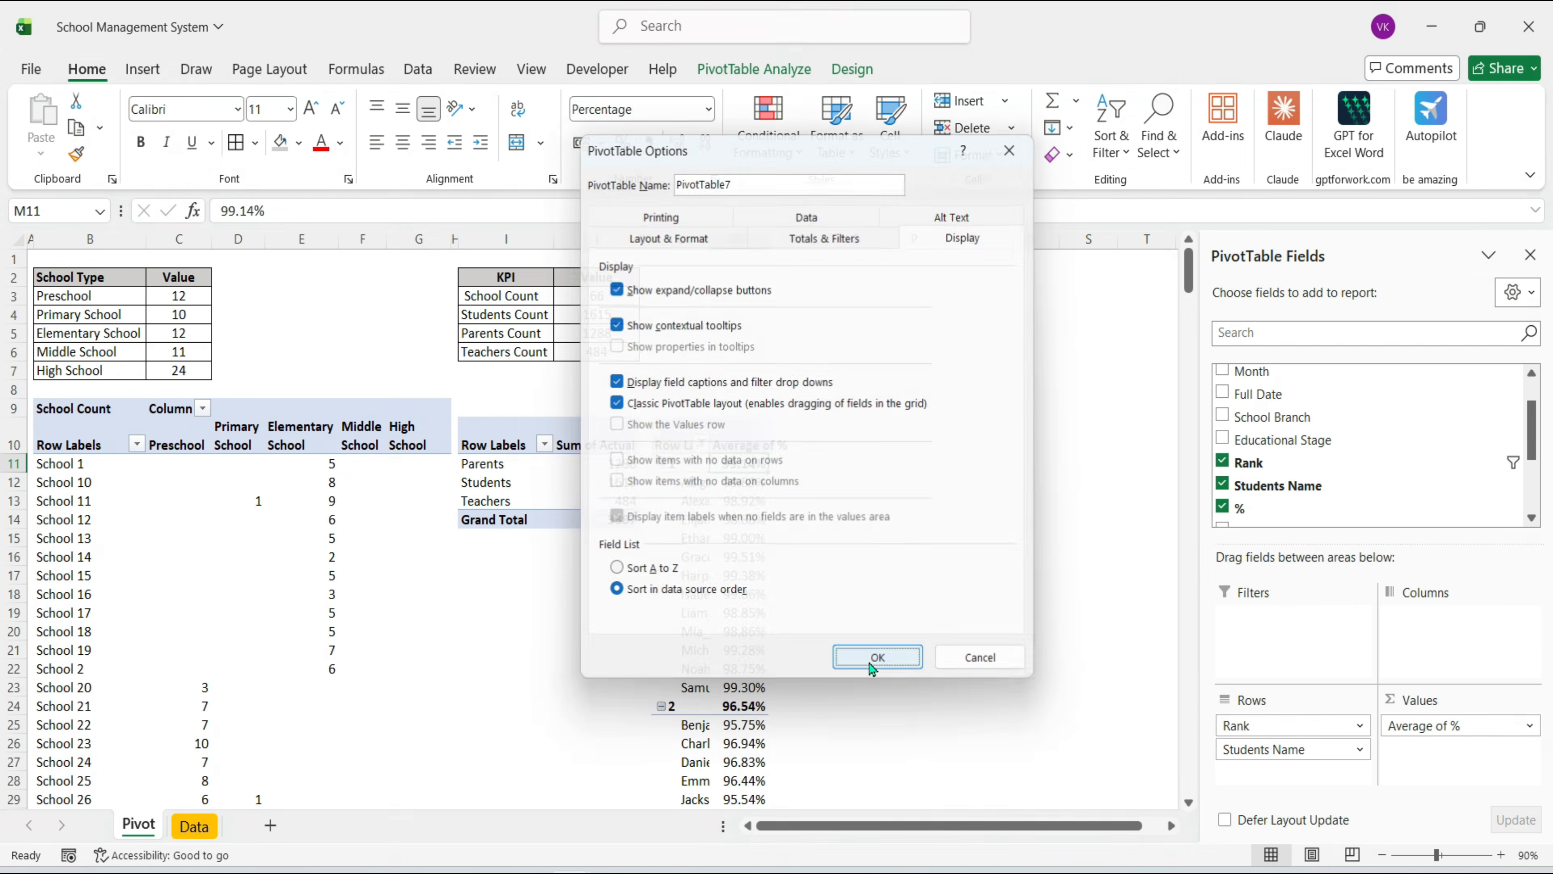
Remove the Rank subtotals from the student pivot table
click(688, 708)
right_click(693, 710)
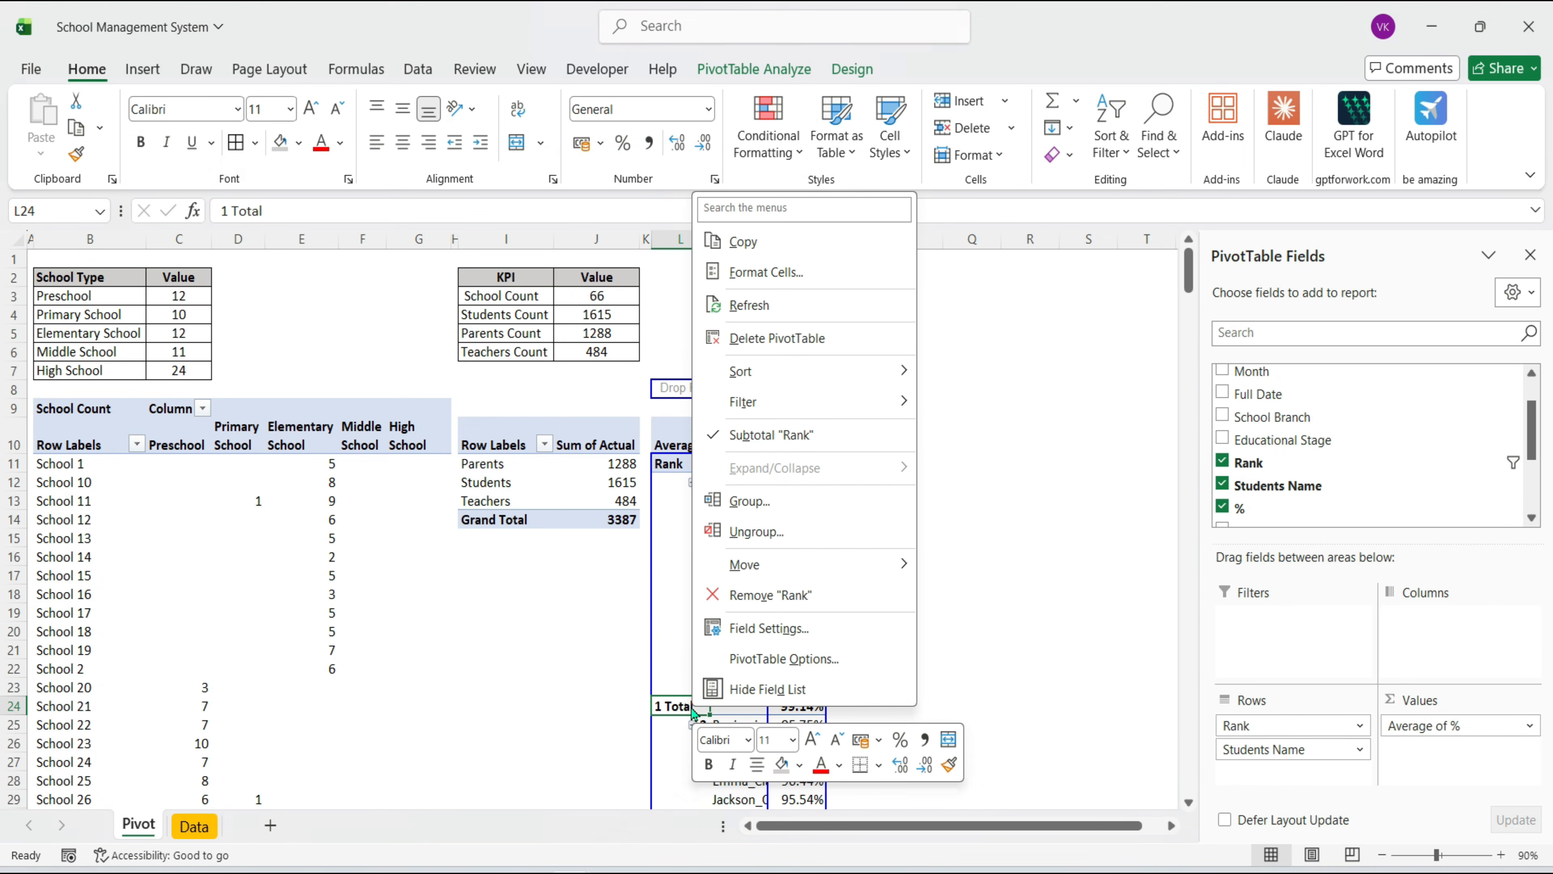
click(781, 436)
click(908, 572)
Copy the Class pivot table in I10:J14 and paste another duplicate at P10
drag(483, 445, 621, 518)
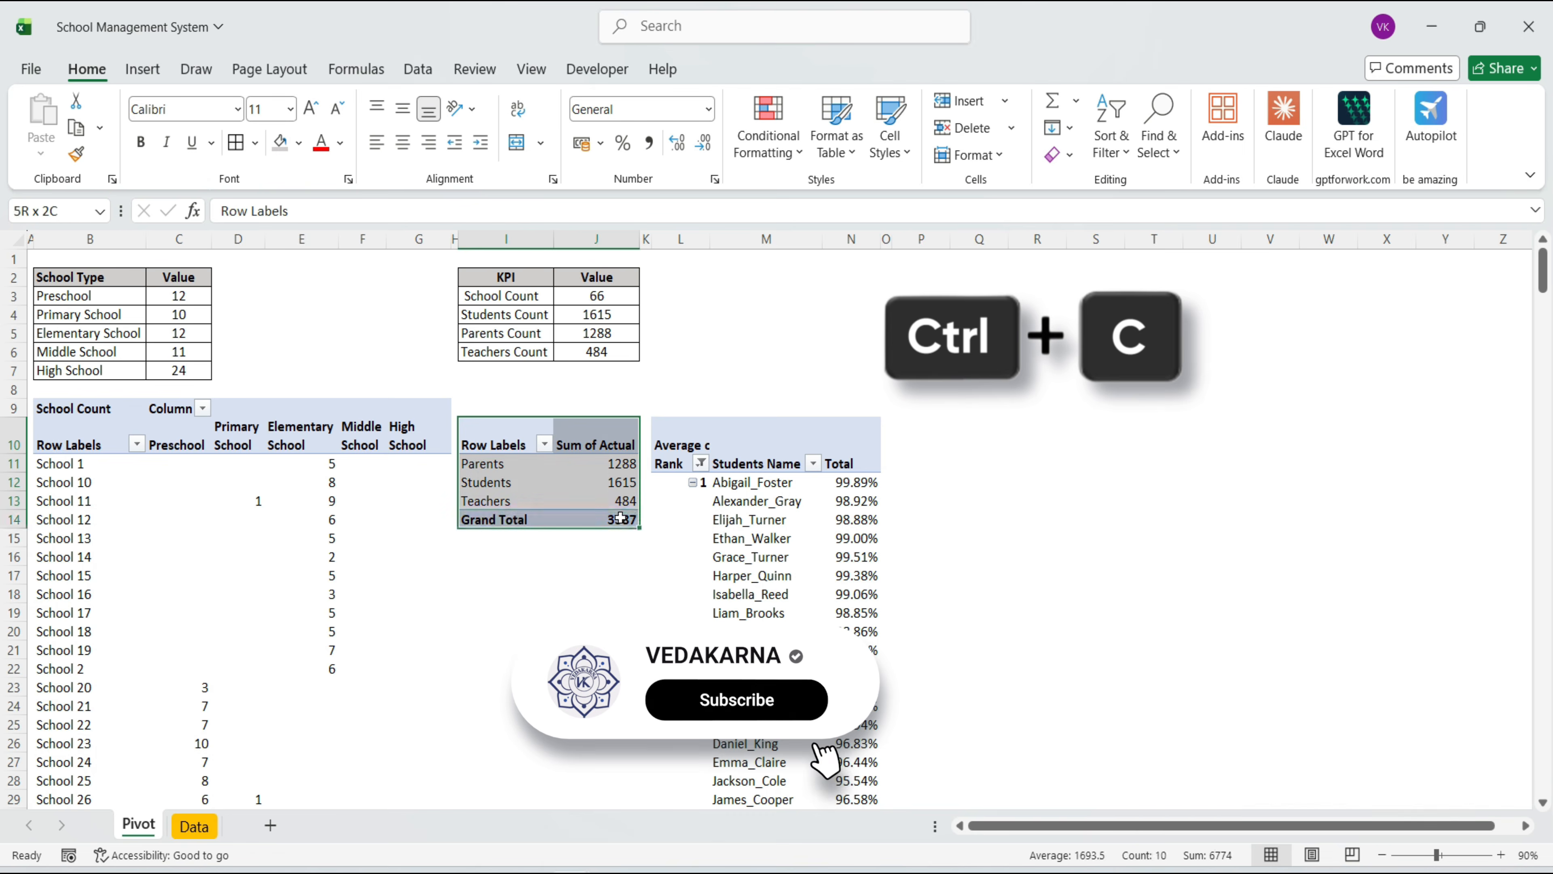
key(ctrl+c)
click(920, 445)
key(ctrl+v)
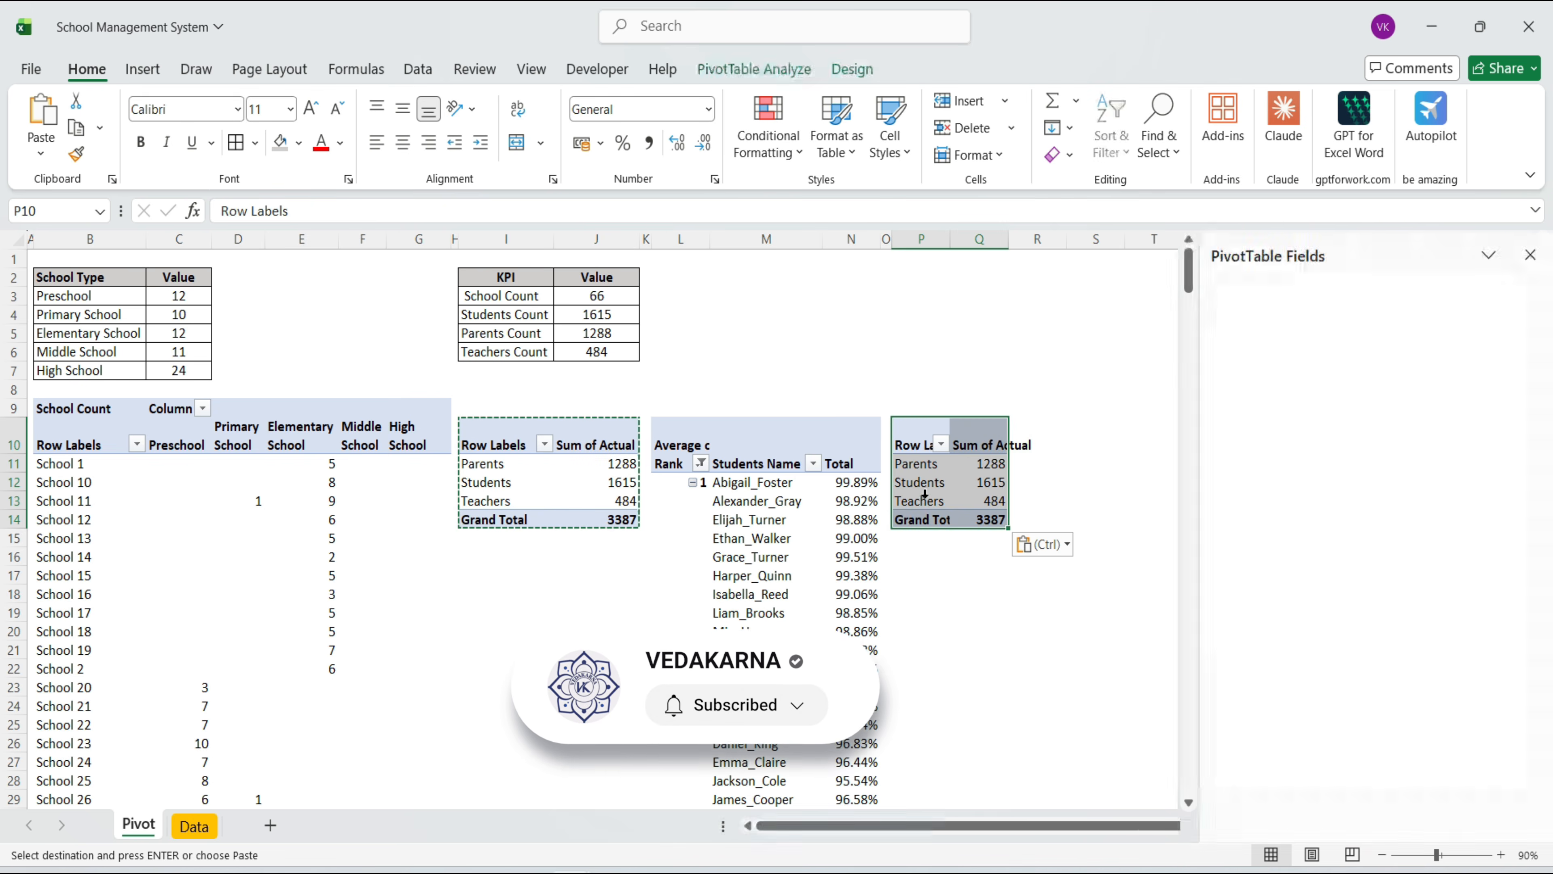
Replace the fields of the pivot table at P10 with Project as rows and Count of Project as values
click(923, 463)
click(1291, 725)
click(1290, 673)
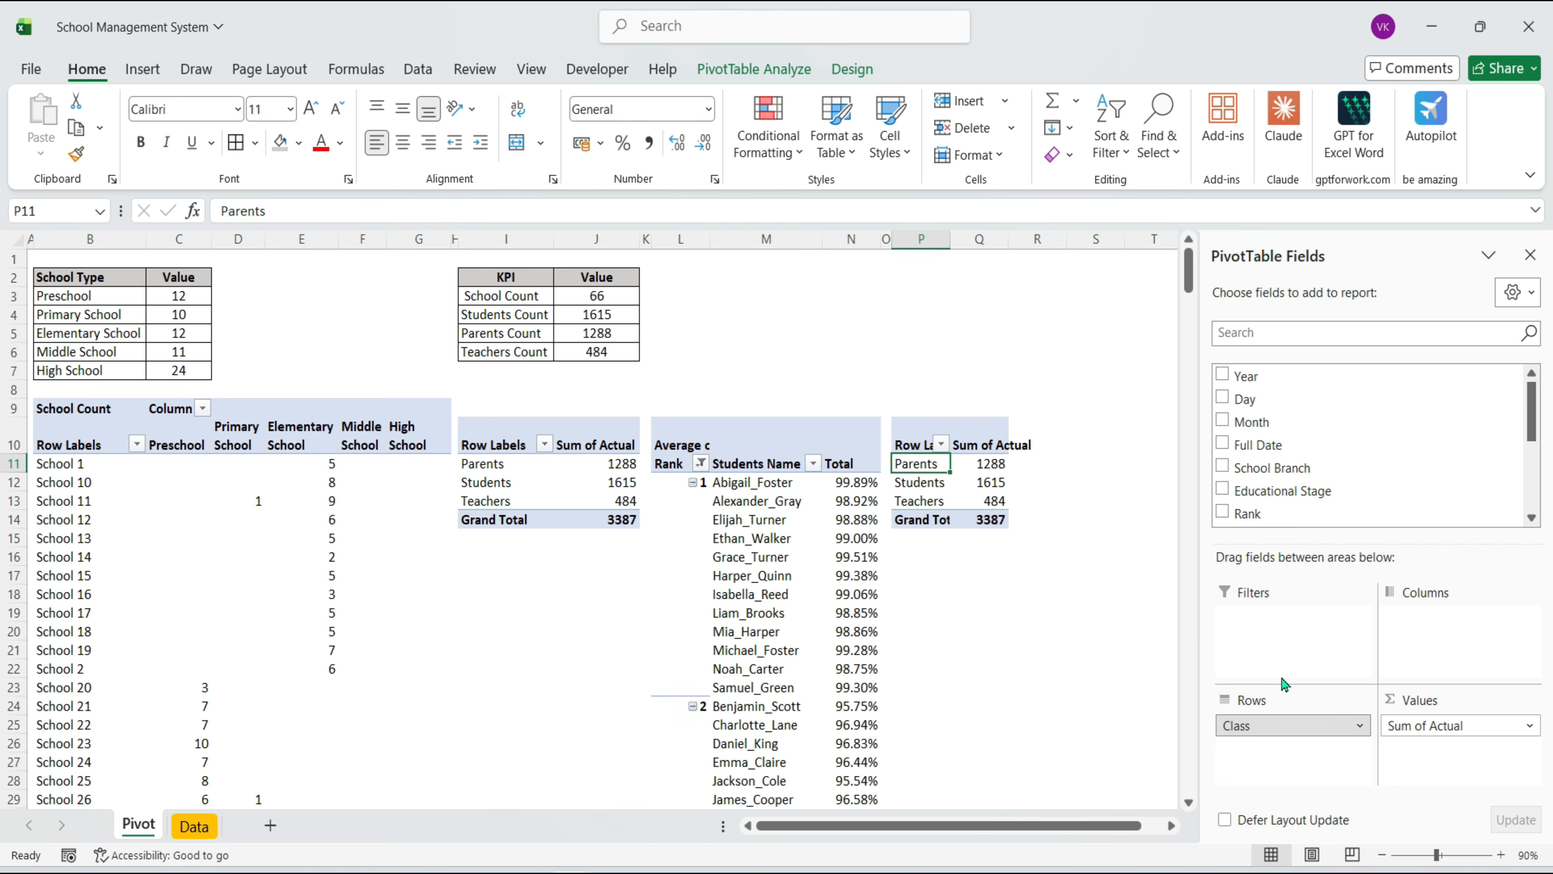
click(1461, 725)
click(1432, 674)
drag(1259, 468, 1271, 751)
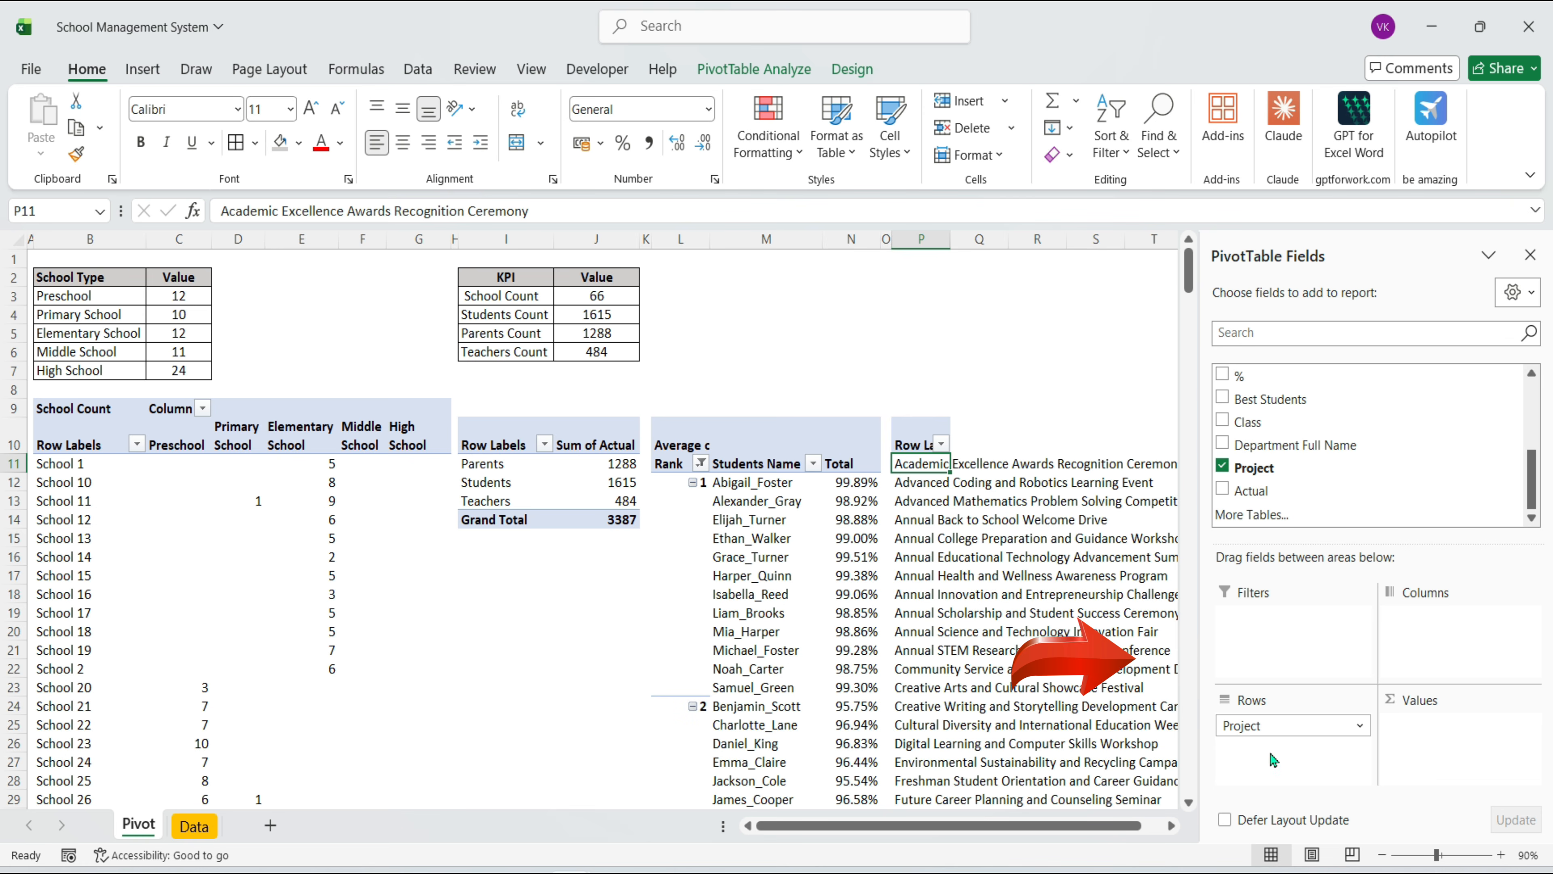
drag(1254, 467, 1461, 761)
Apply a Top 10 value filter to the Project rows, keeping the top items by Count of Project
click(1041, 445)
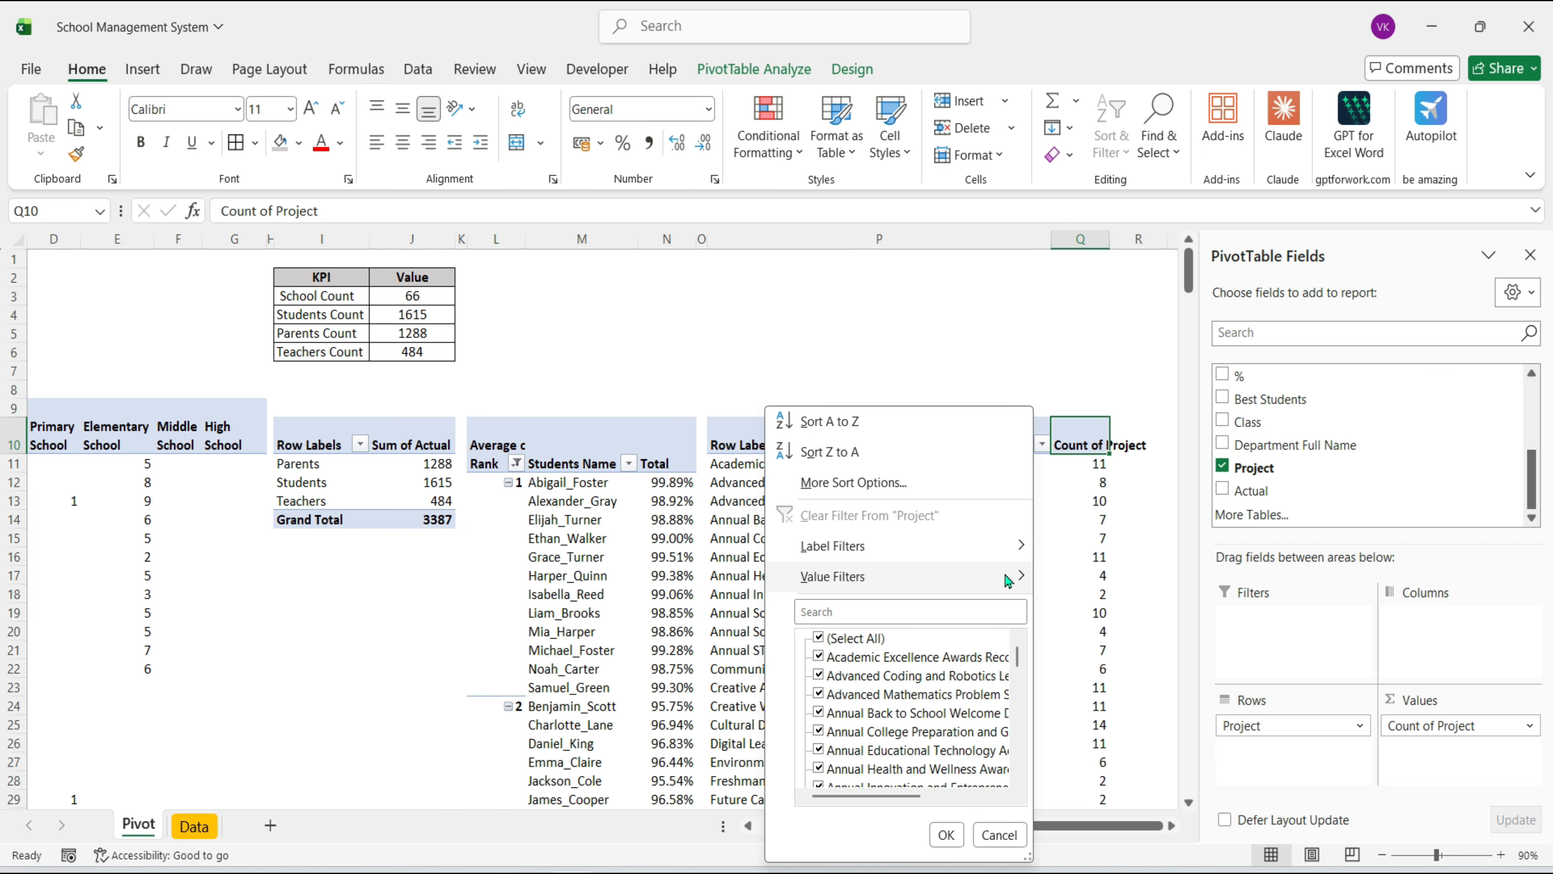
mouse_move(1008, 580)
click(1123, 852)
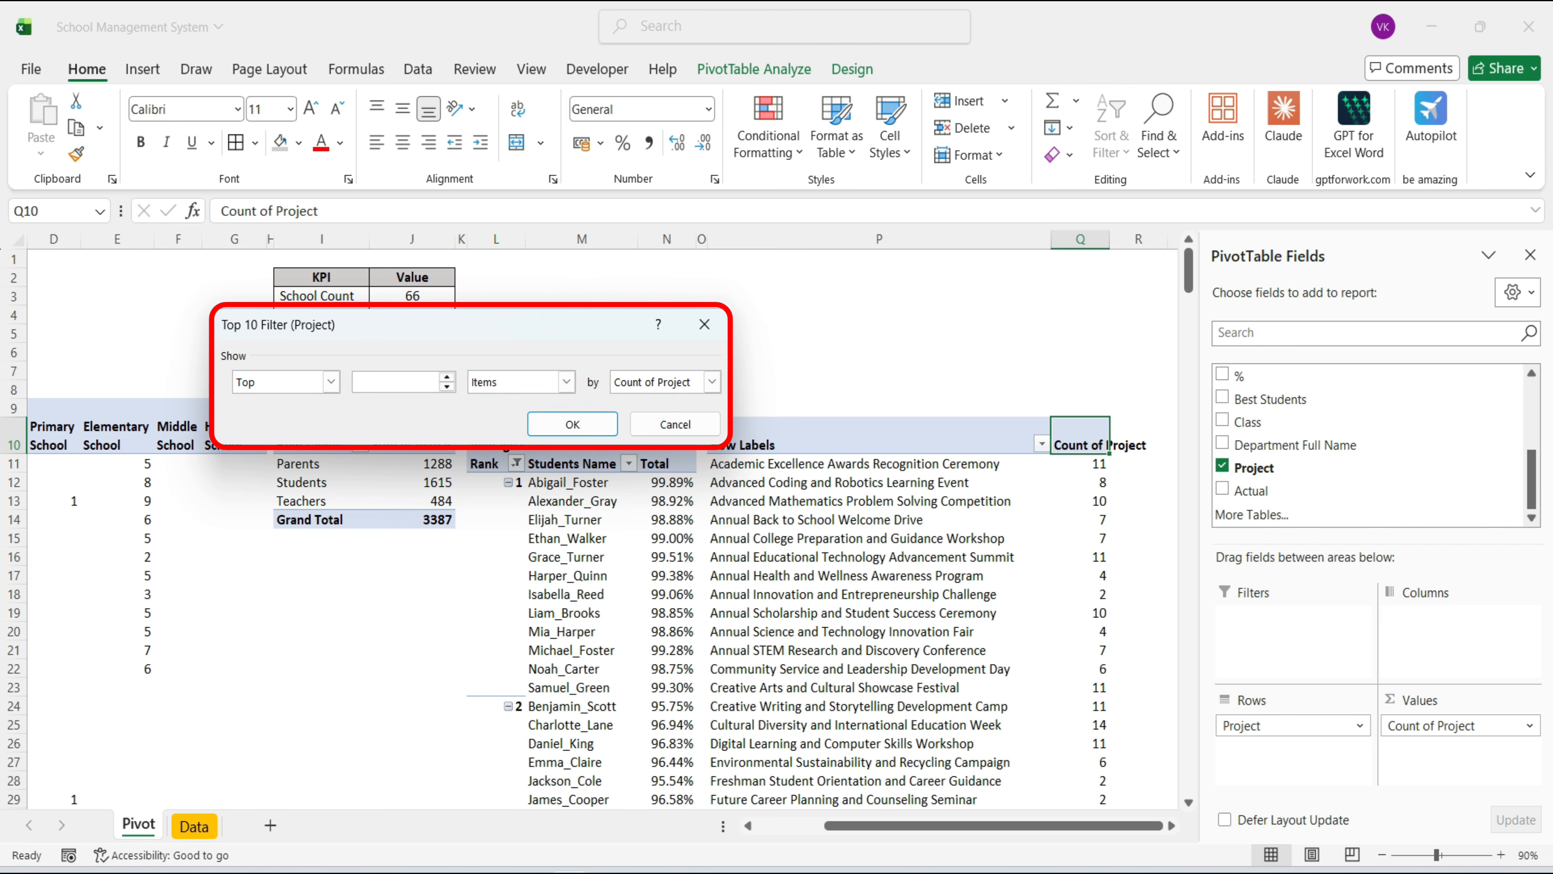
key(Return)
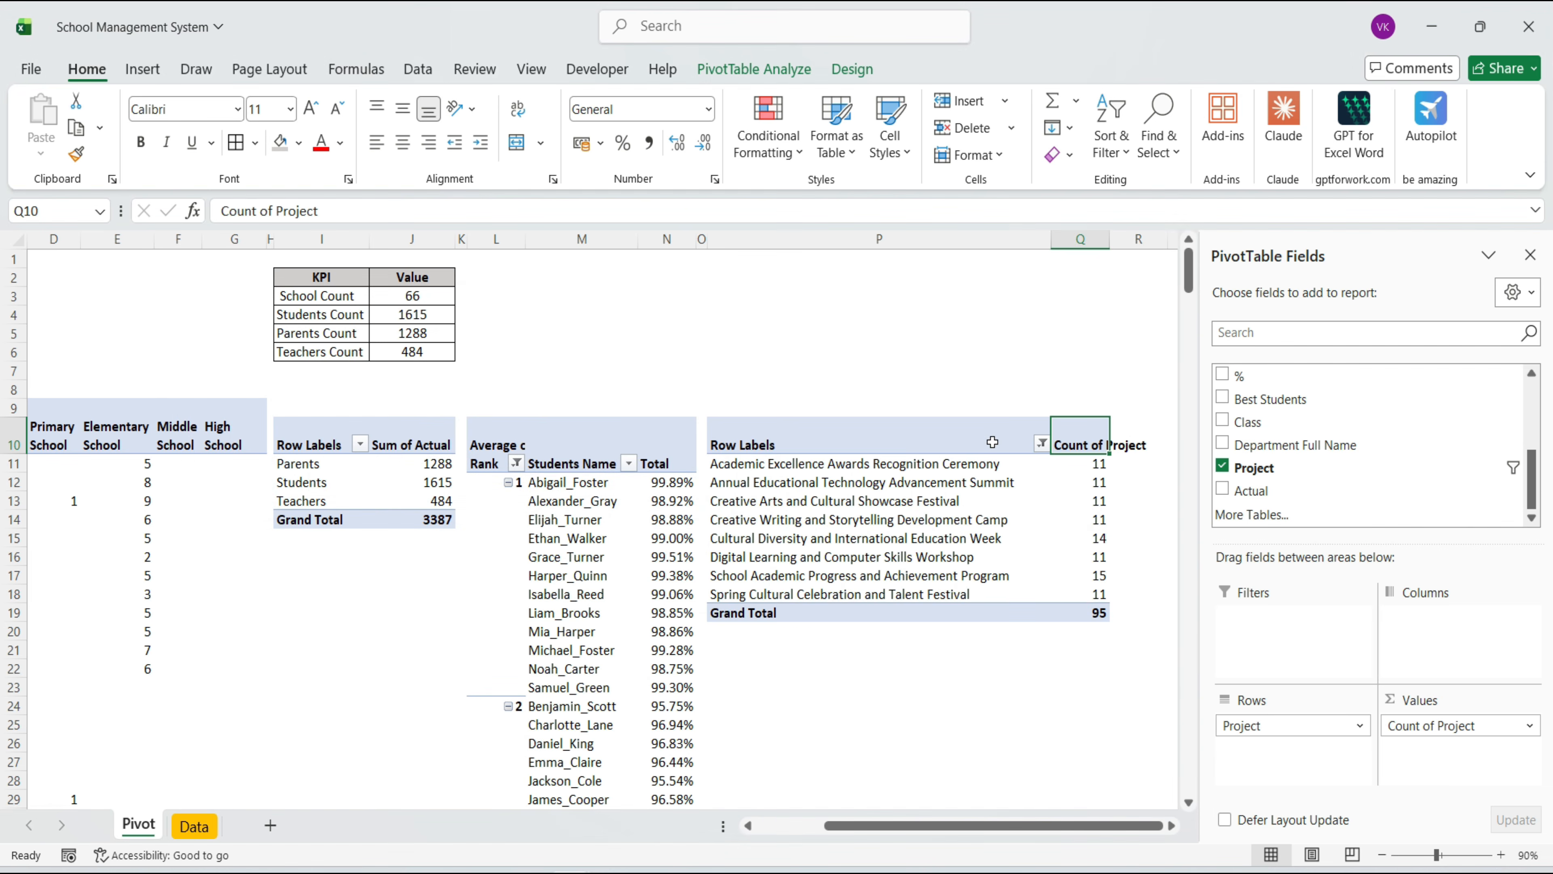
Turn off grand totals for rows and columns in the Project pivot table
right_click(995, 452)
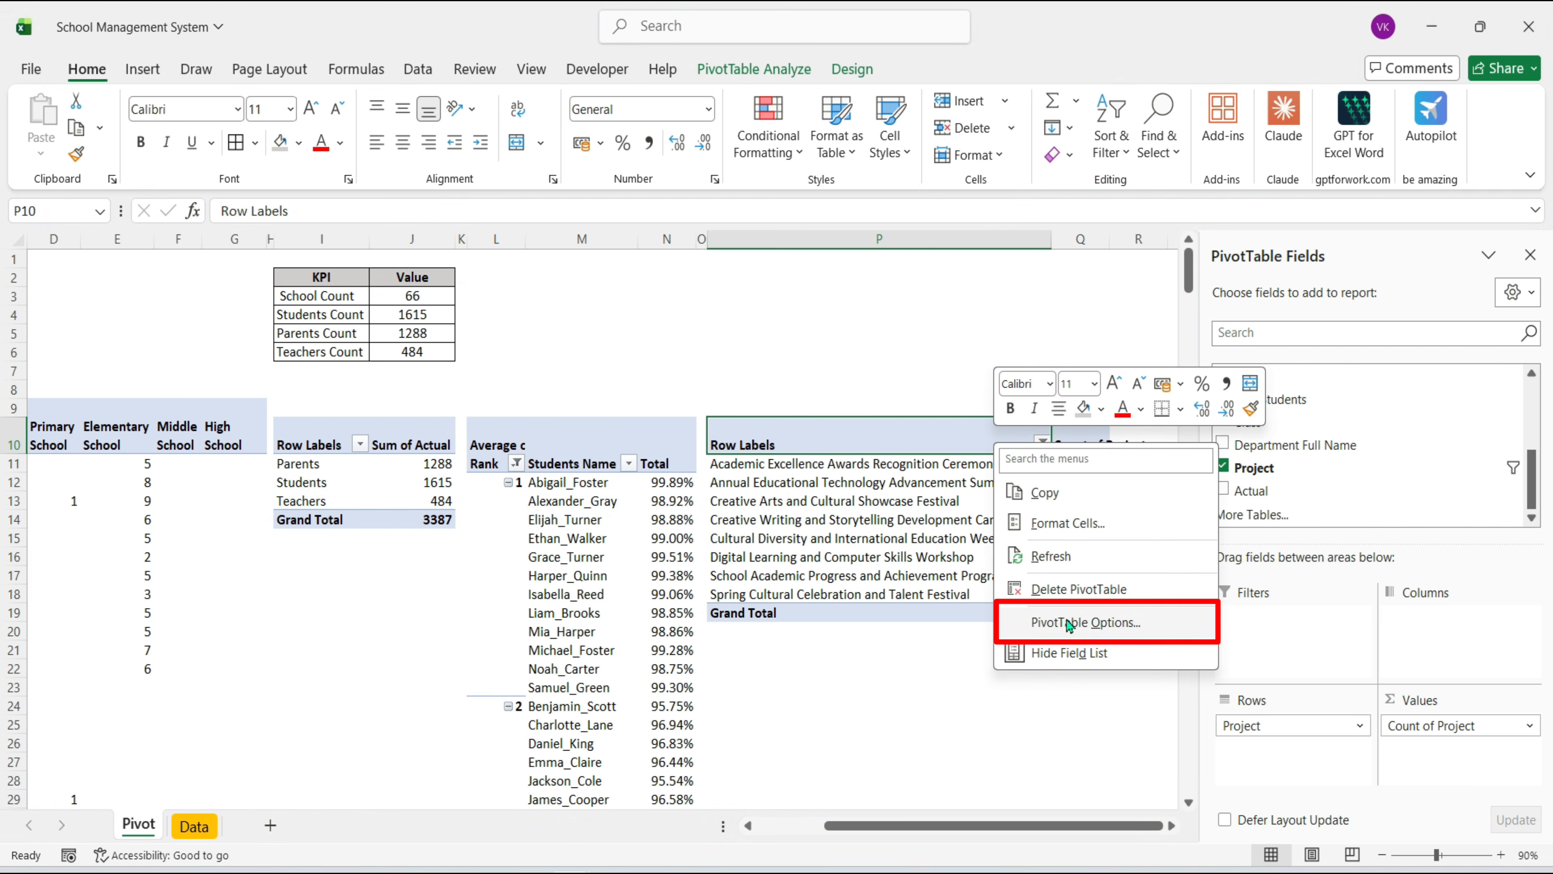
click(1077, 622)
drag(1020, 334, 726, 344)
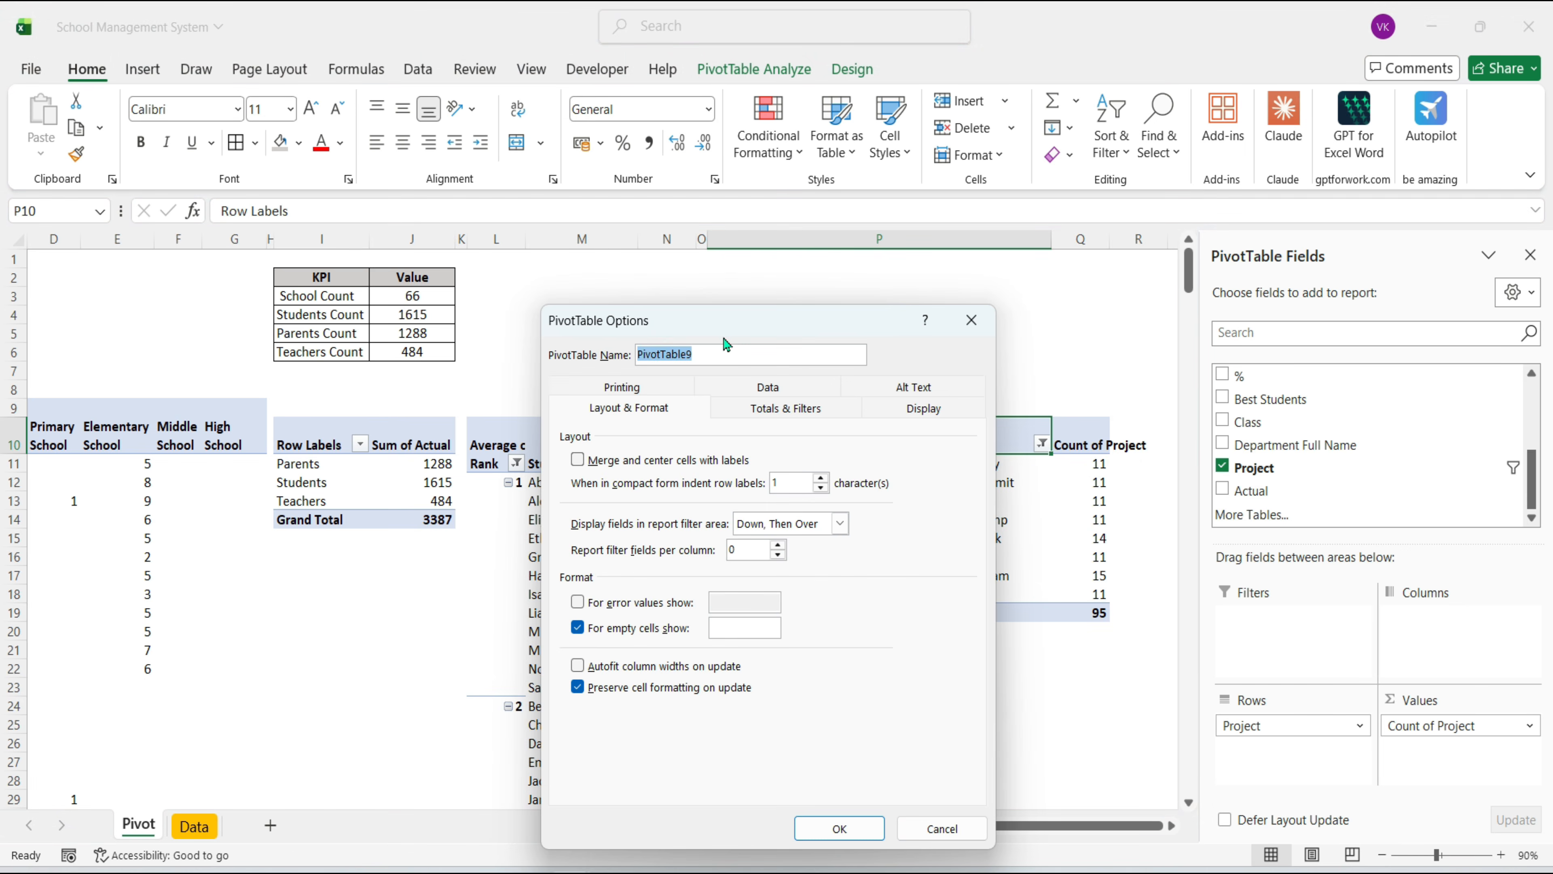
click(768, 408)
click(577, 481)
click(577, 460)
click(836, 827)
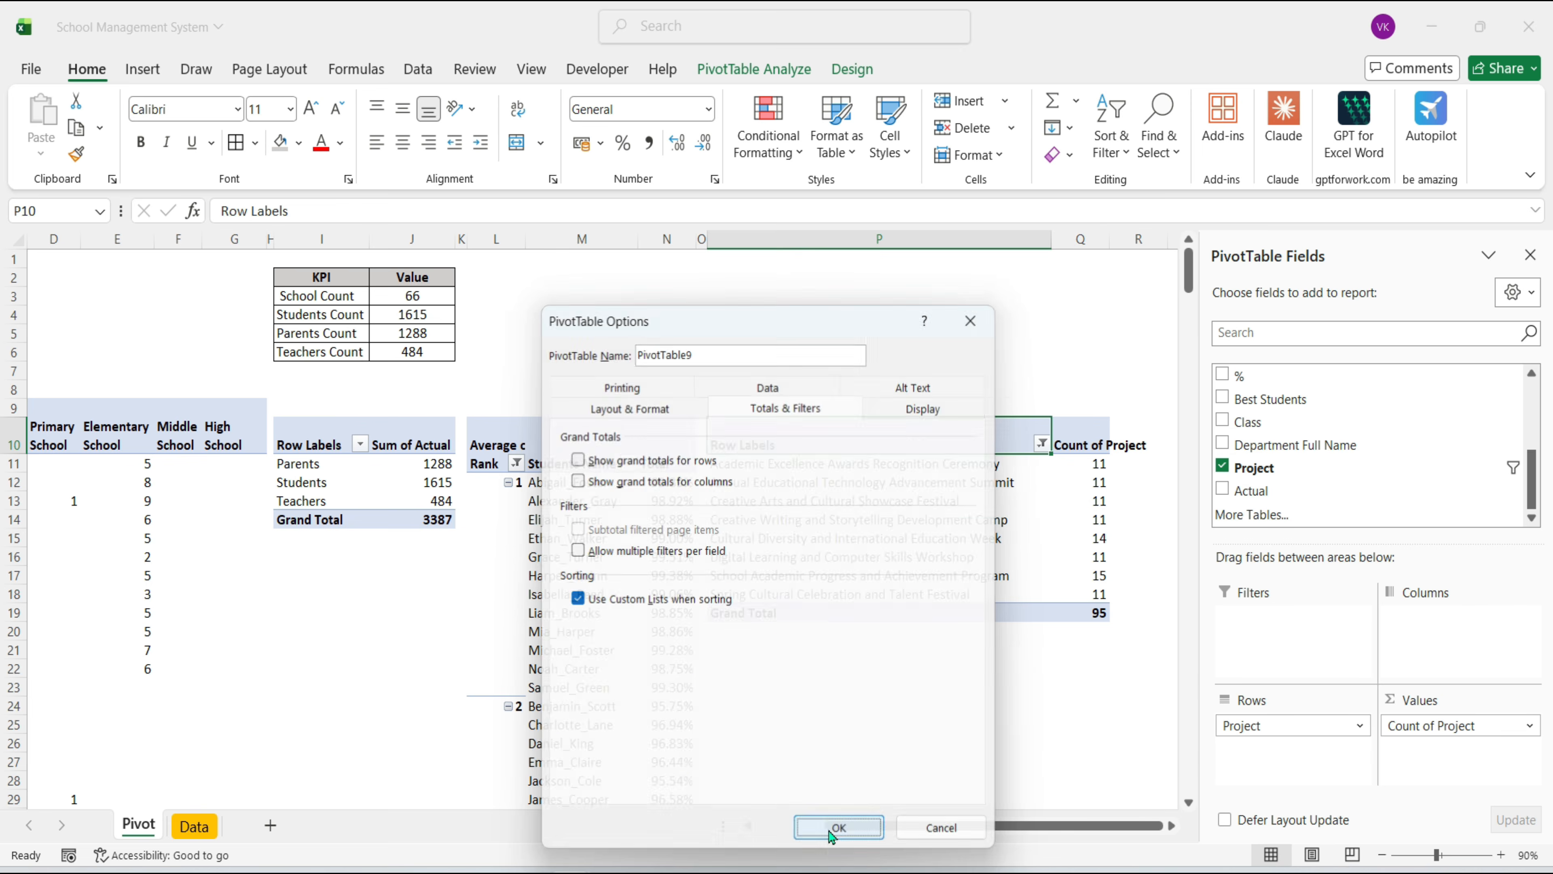
Format P2:P7 as a bordered table with a shaded header cell containing Event
drag(754, 278, 754, 364)
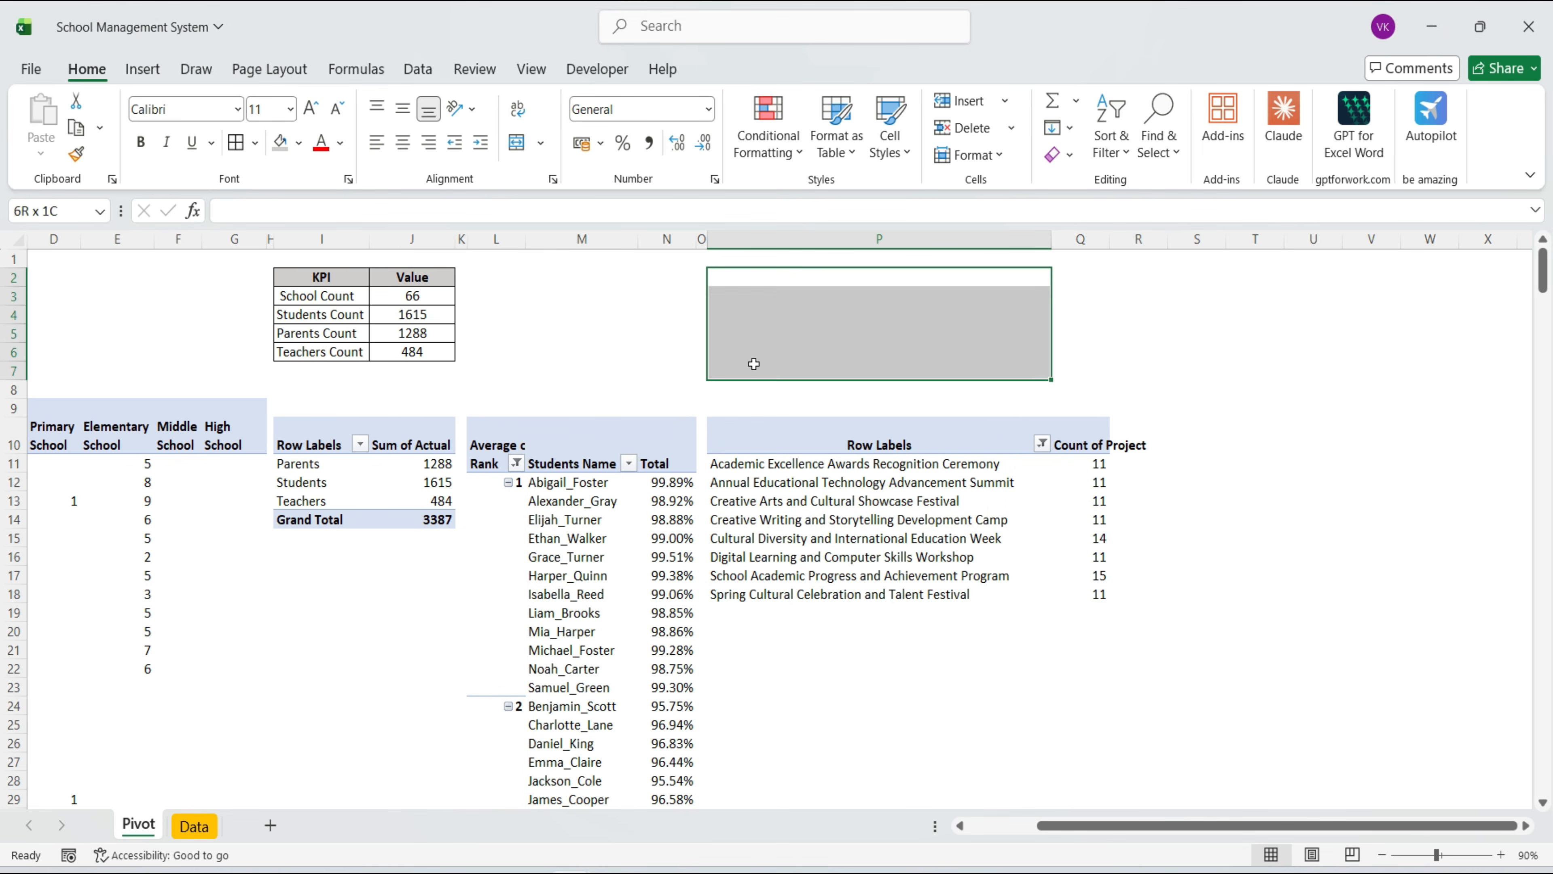
click(237, 144)
text(E)
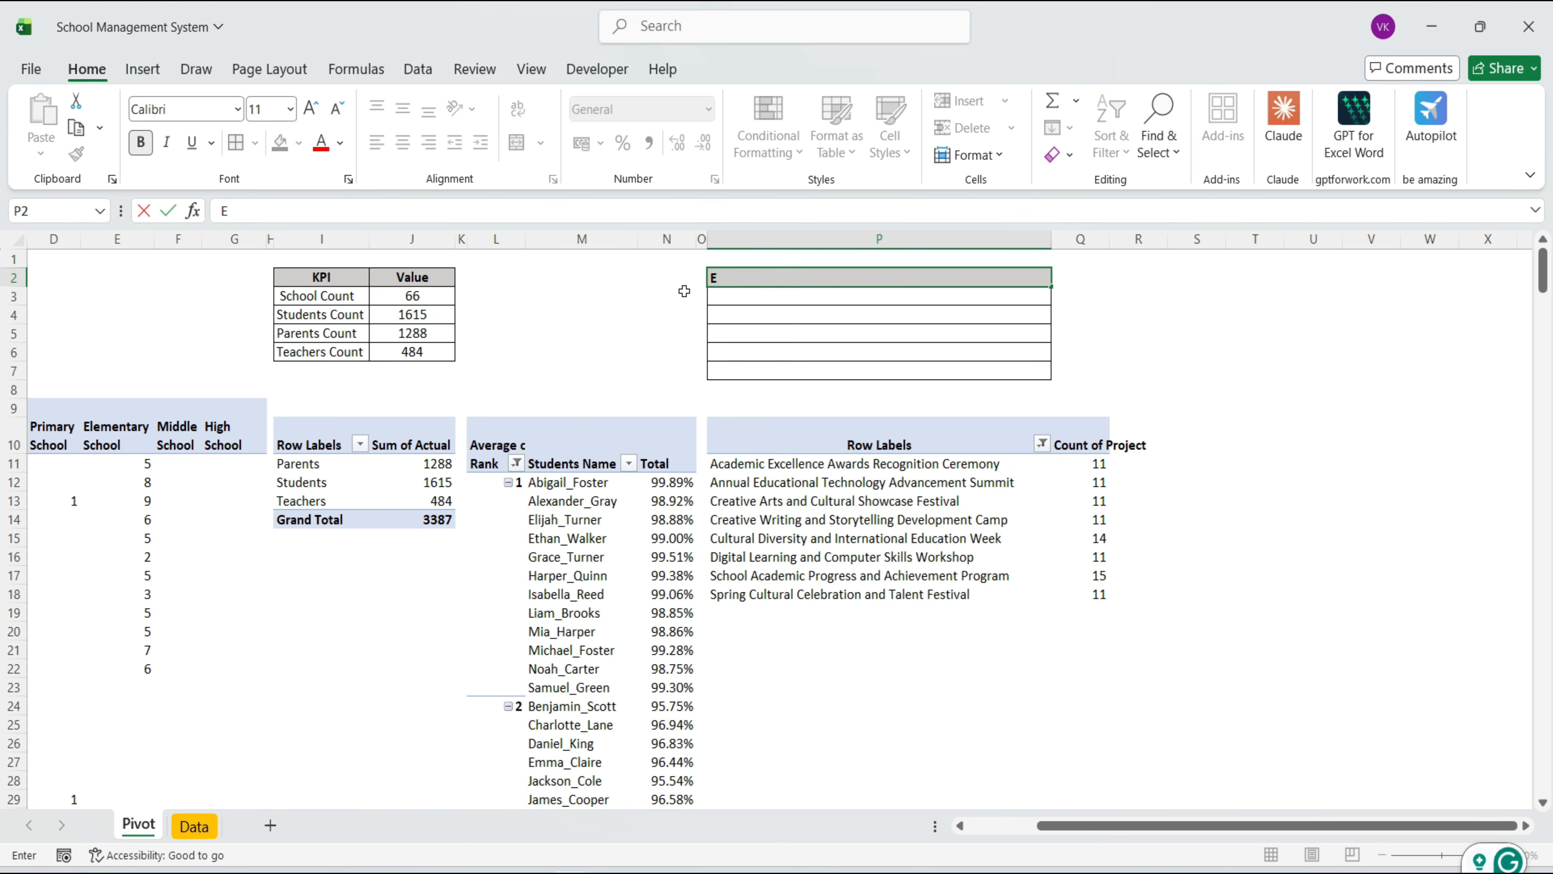
key(Return)
Link P3 to the first project name in P11 and fill the formula down through P7
text(=)
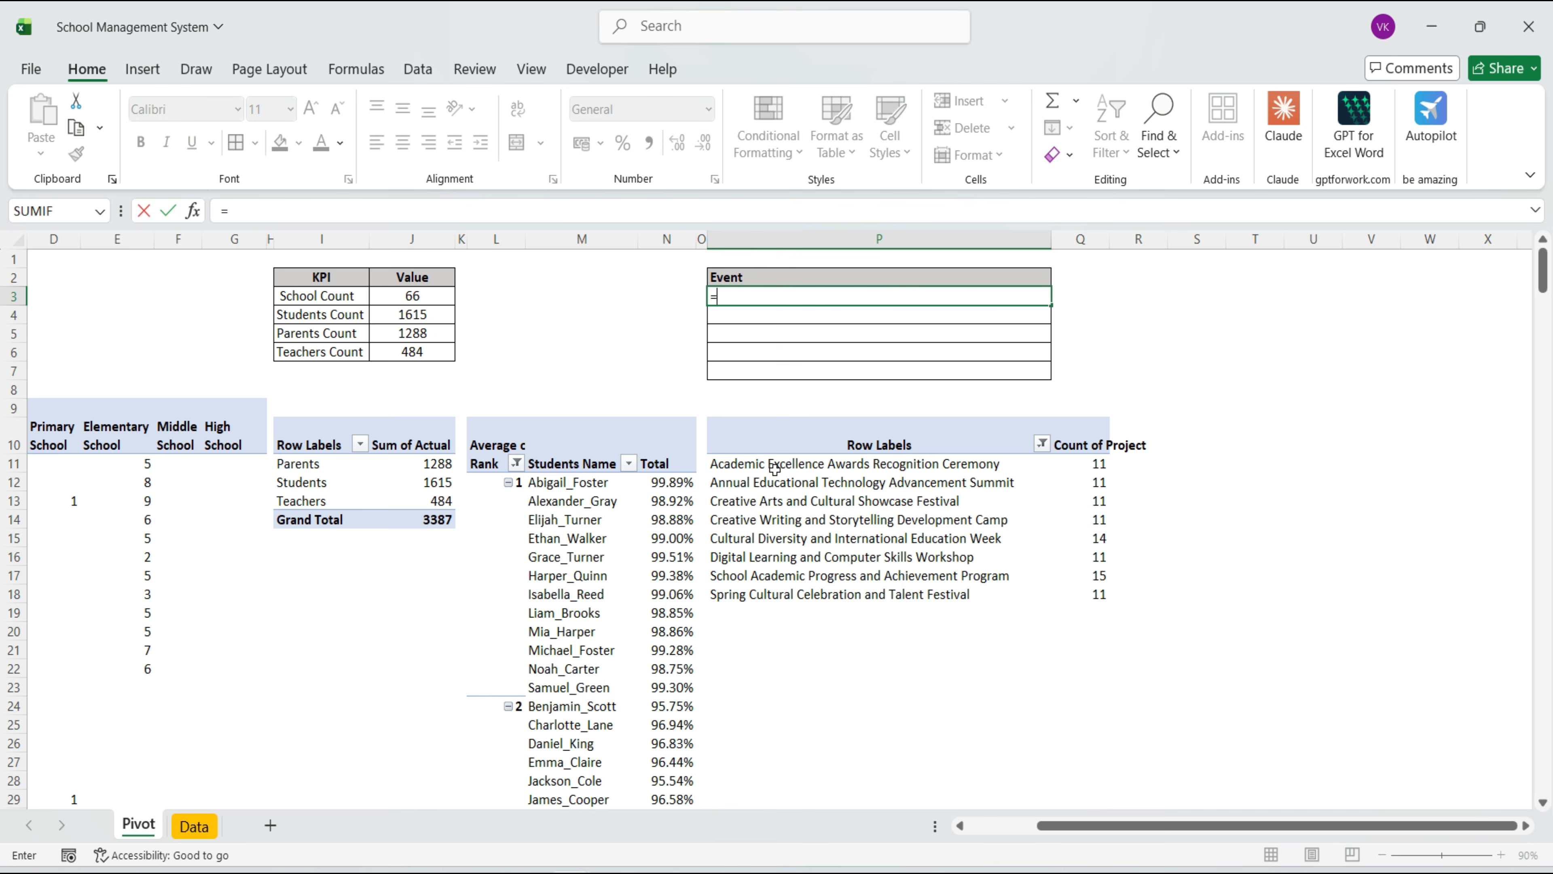
click(773, 466)
key(Return)
drag(766, 298, 752, 371)
key(ctrl+d)
click(1092, 335)
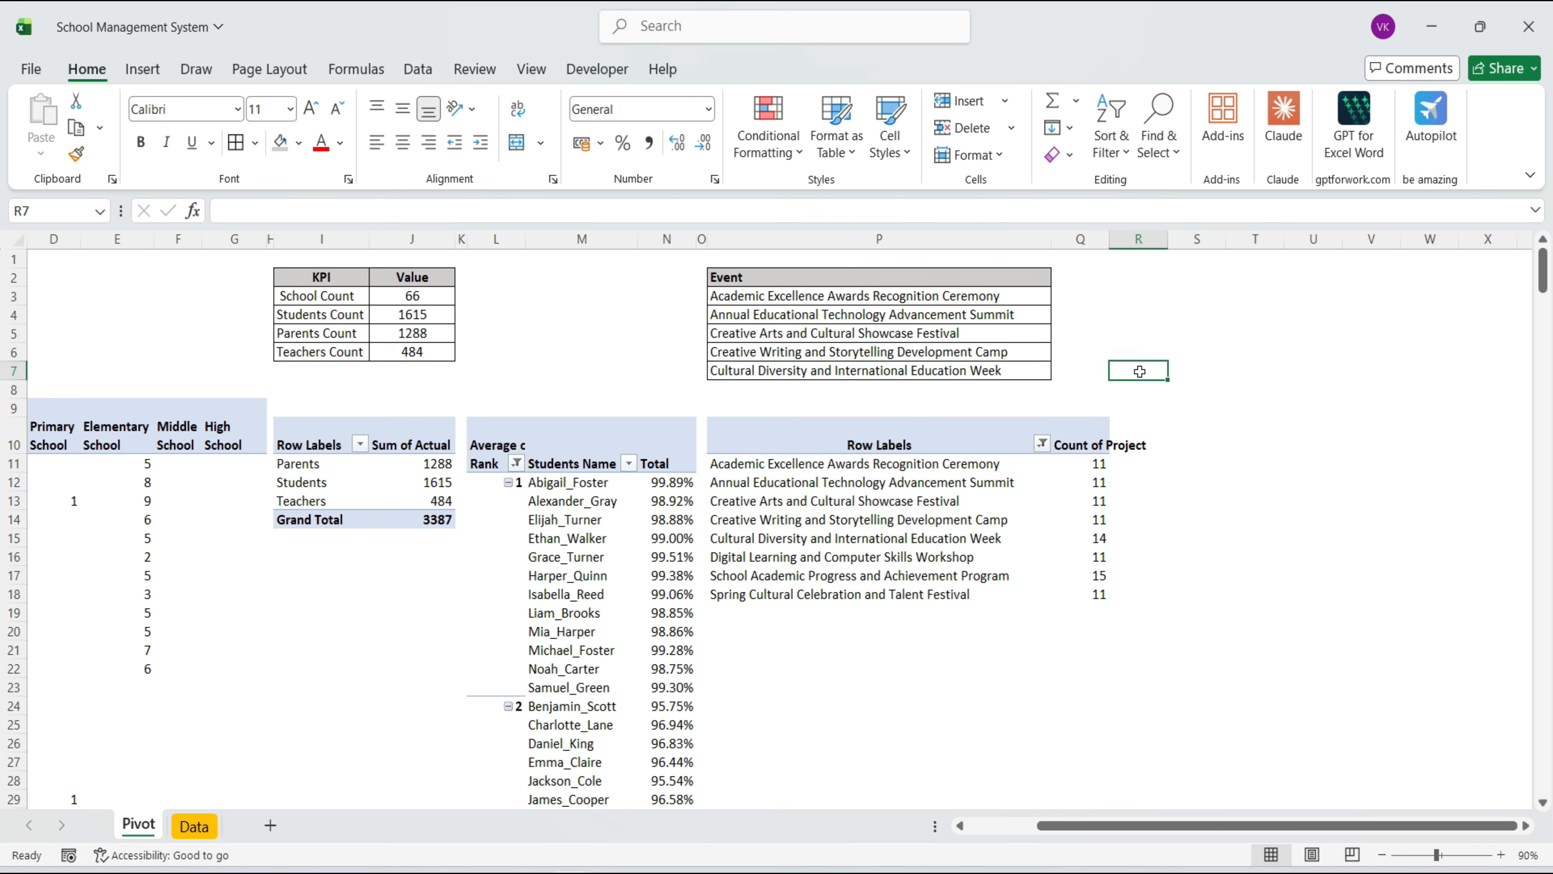
Copy the Project pivot table in P10:Q18 and paste the duplicate at S10
click(1077, 444)
drag(499, 429, 834, 592)
click(895, 428)
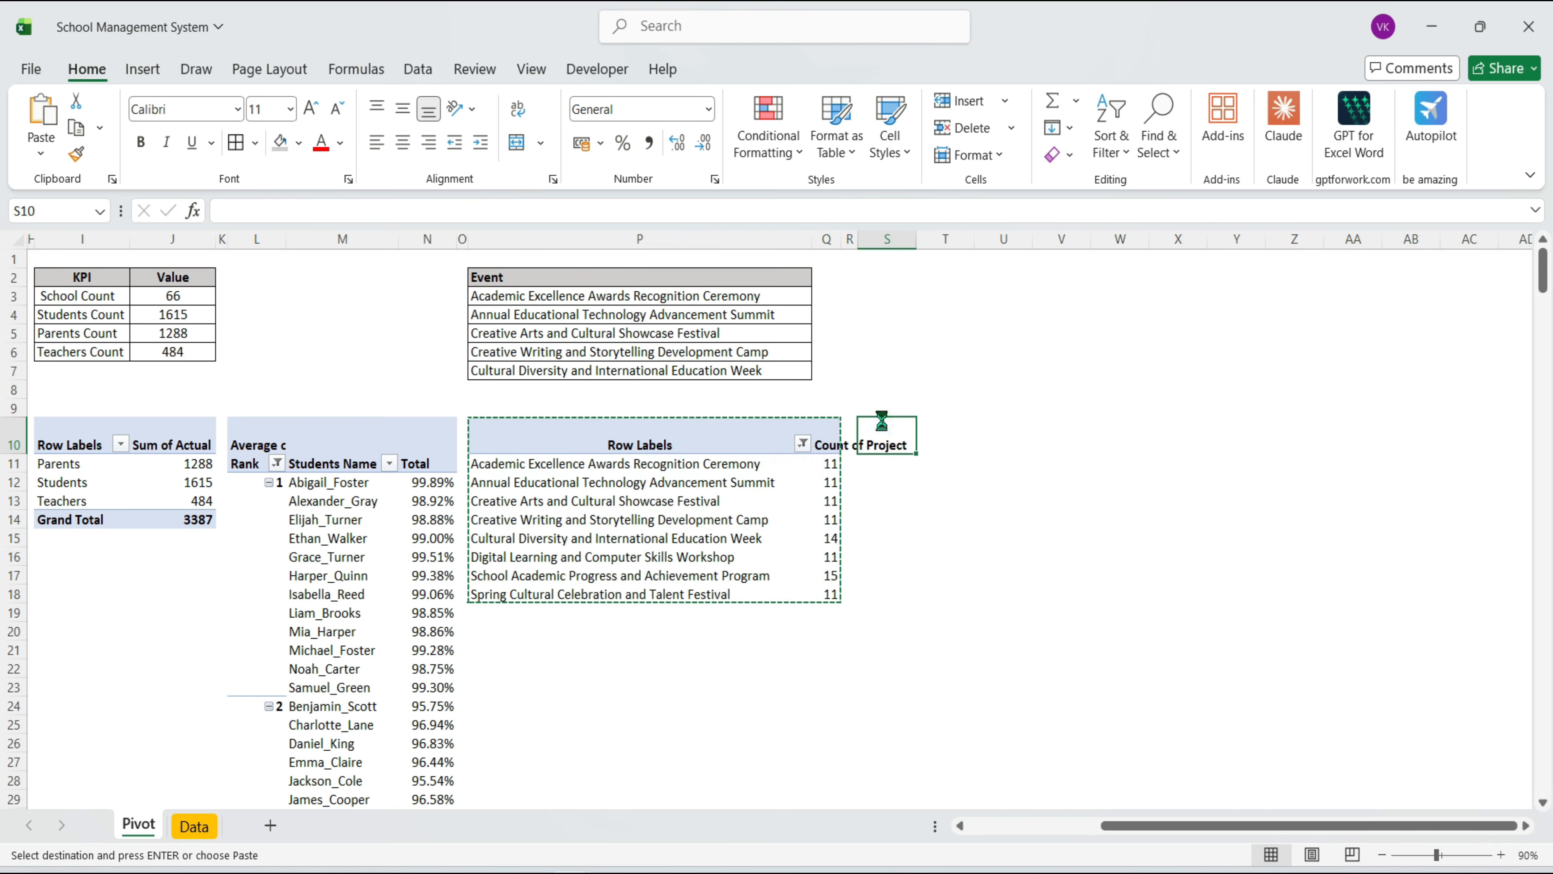
key(ctrl+v)
Replace the fields of the pivot table at S10 with Rank as filter, Students Name as rows and % as values
click(1276, 738)
click(1285, 676)
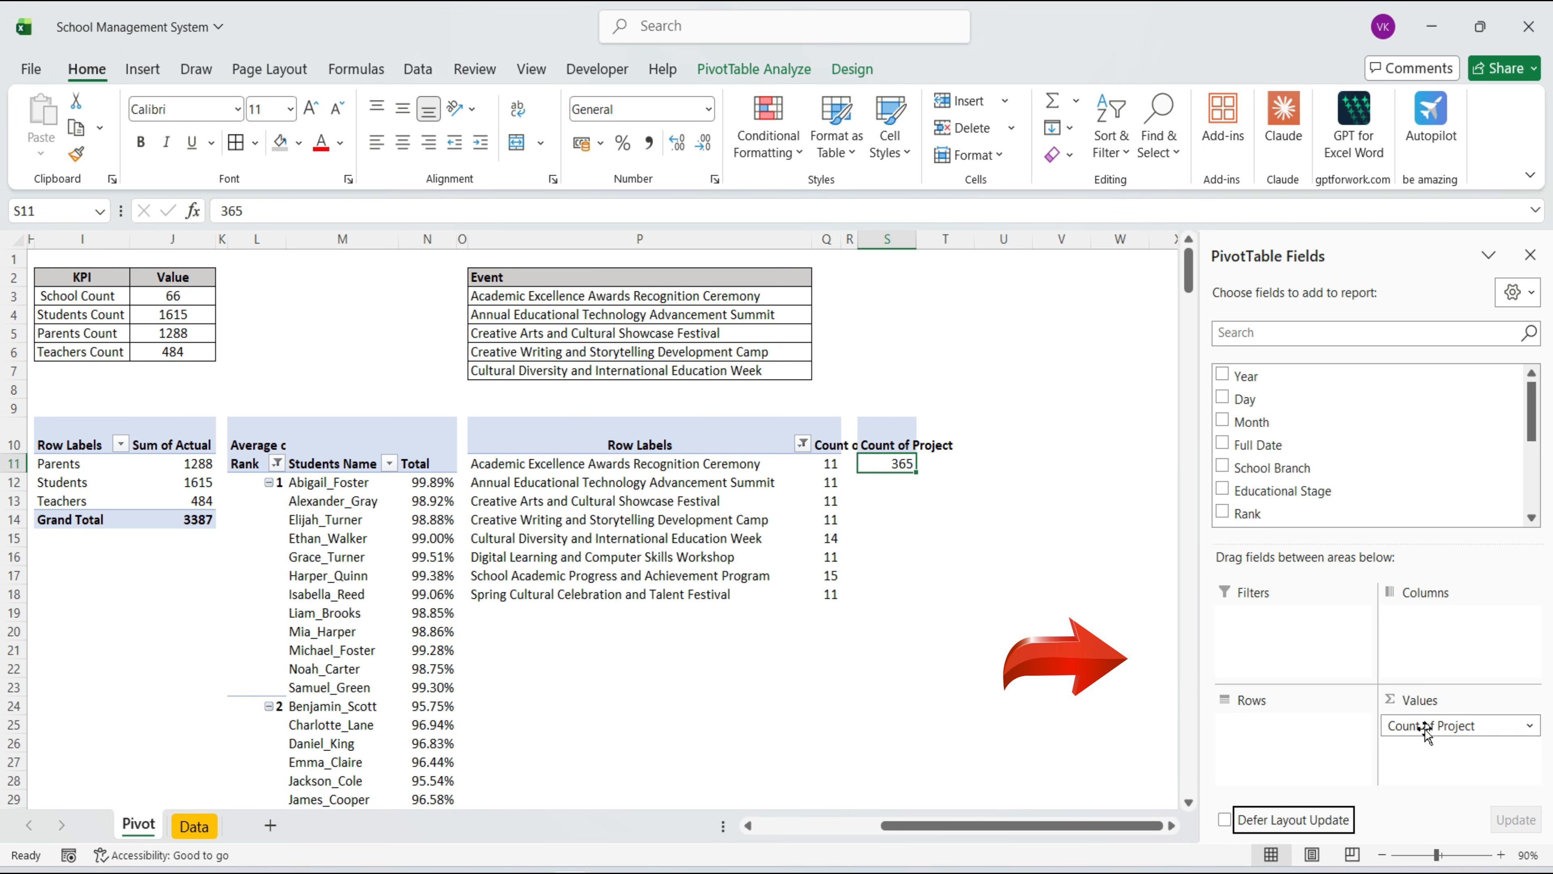
click(1425, 726)
click(1437, 676)
drag(1244, 514, 1273, 658)
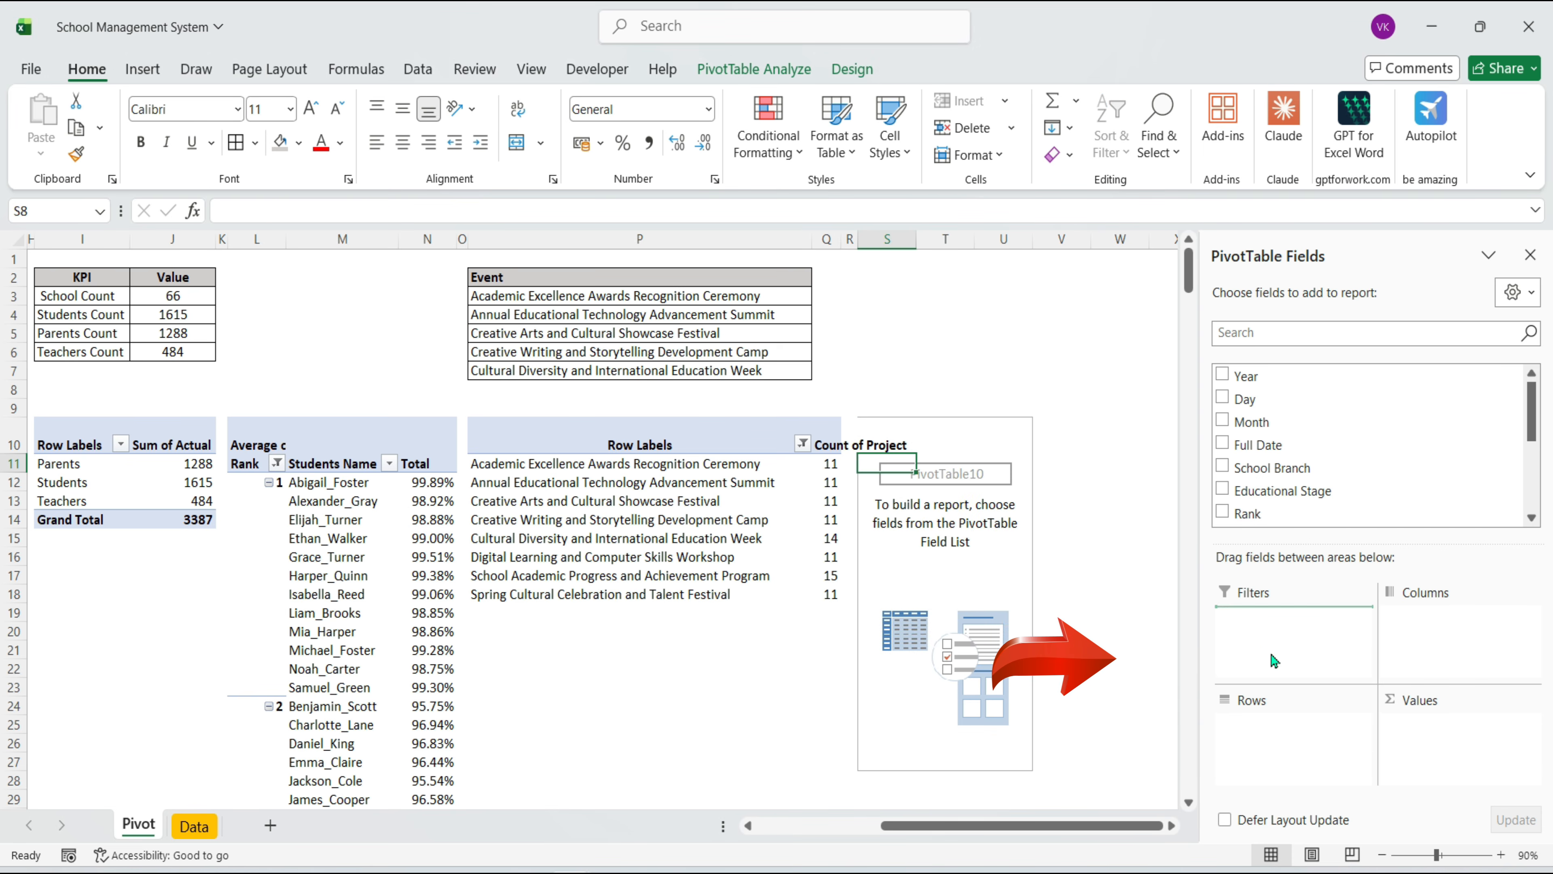
scroll(1272, 489, down, 1)
drag(1275, 486, 1266, 753)
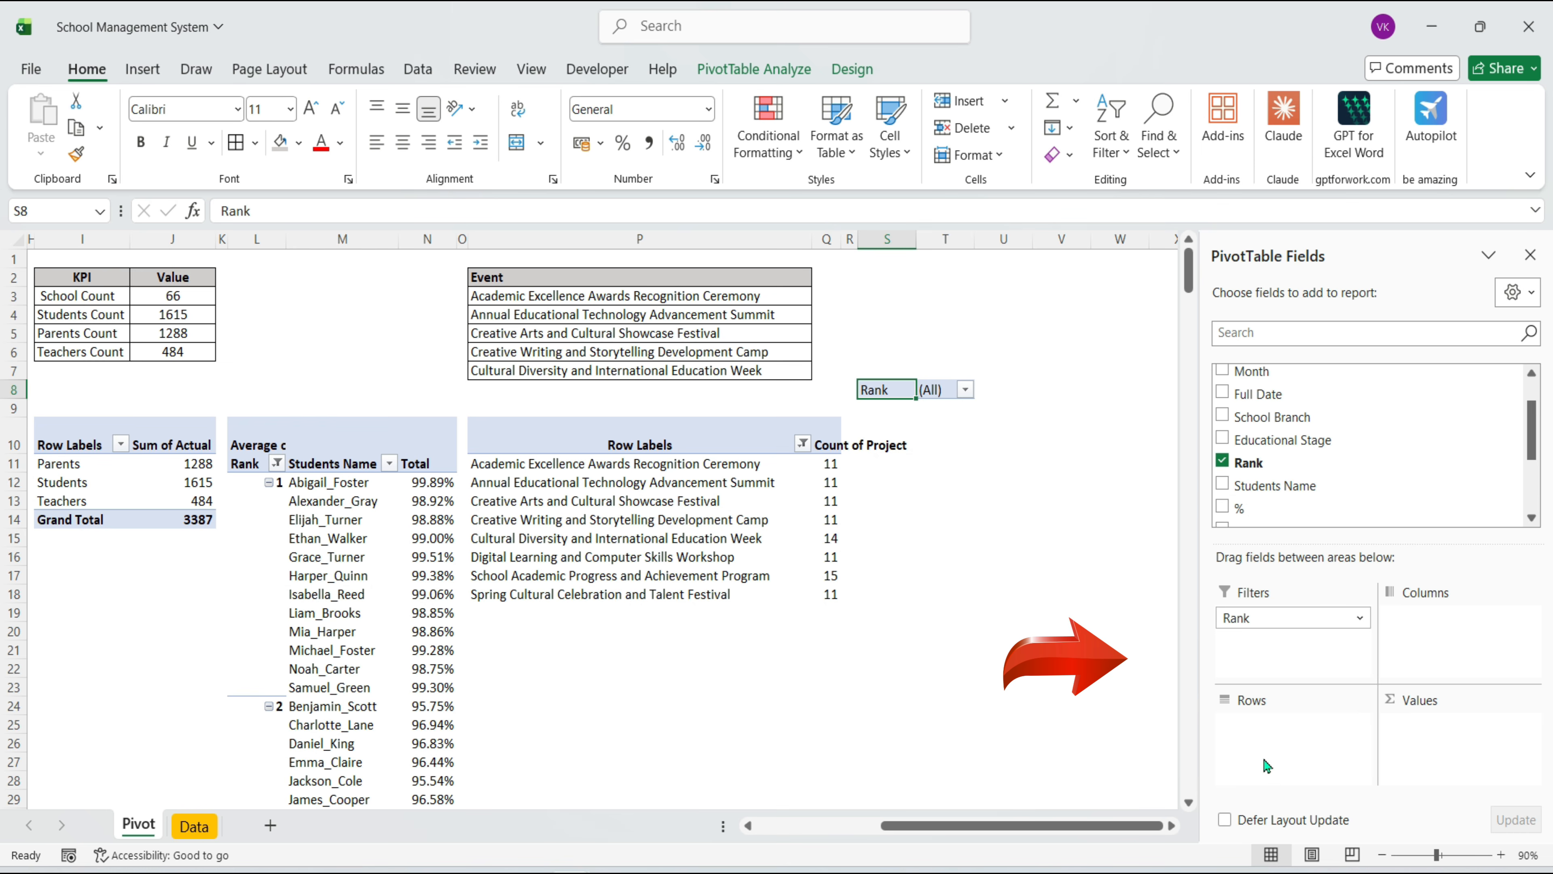
drag(1234, 505, 1431, 745)
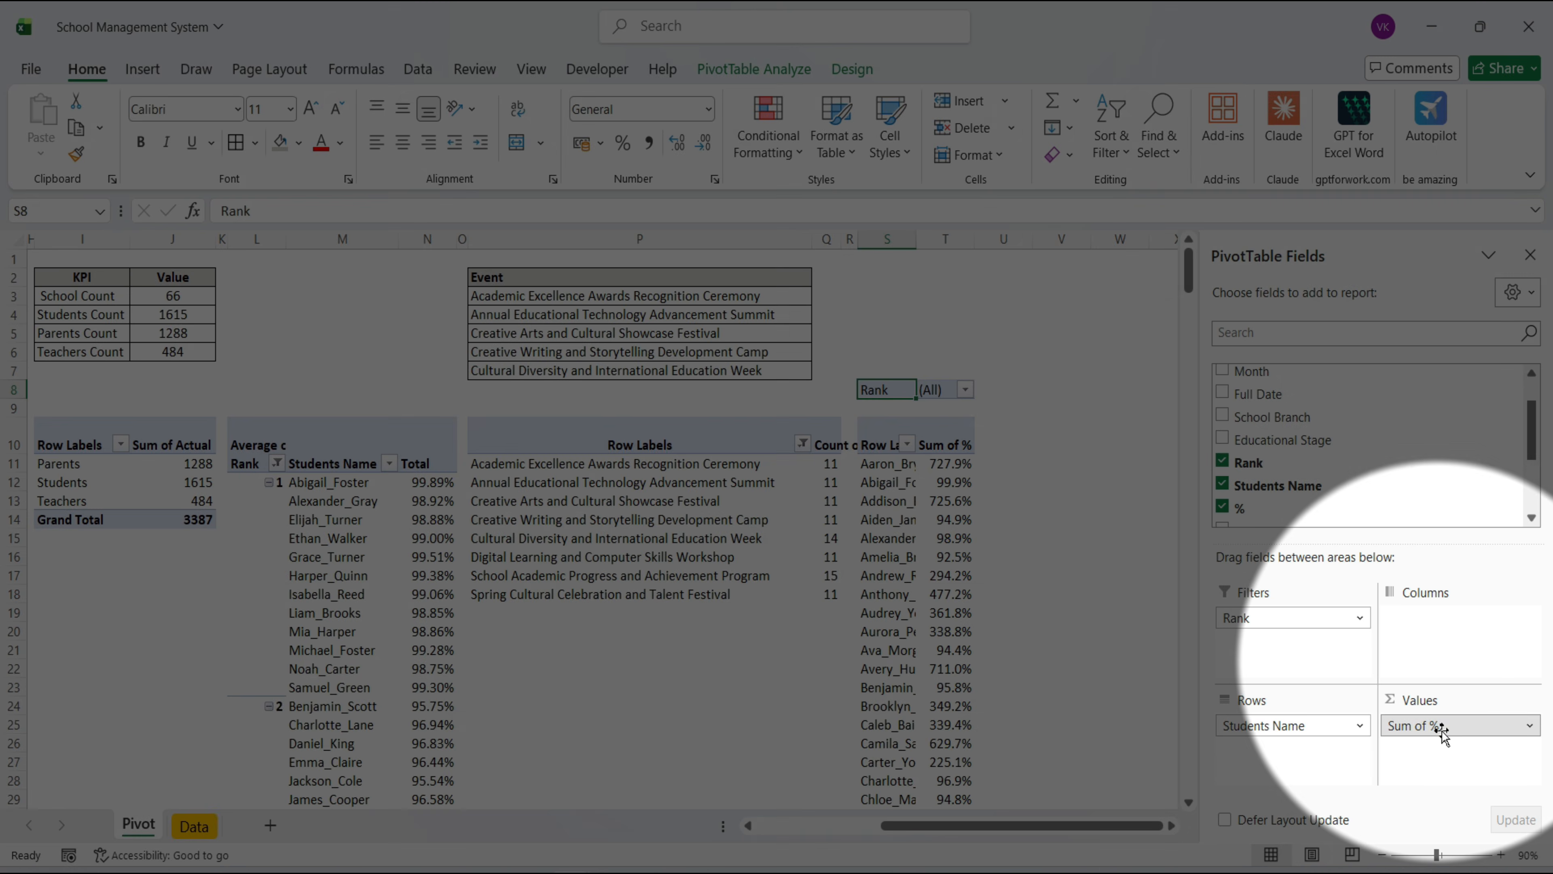
Summarize % by Average in the pivot table at S10 and show its values with two decimals
click(1434, 728)
click(1448, 701)
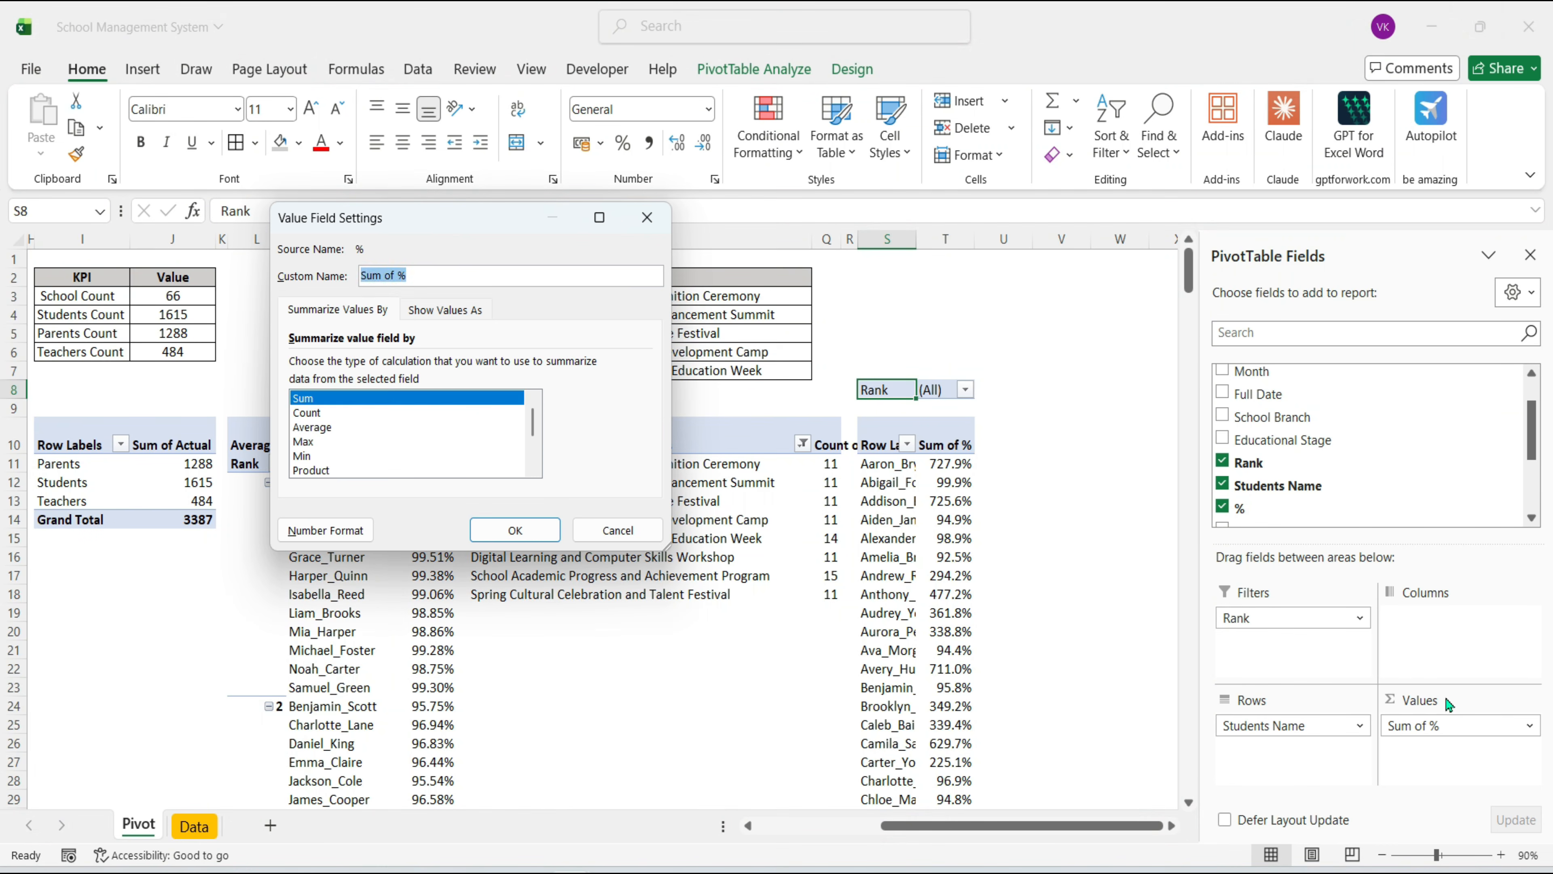
click(309, 428)
click(515, 530)
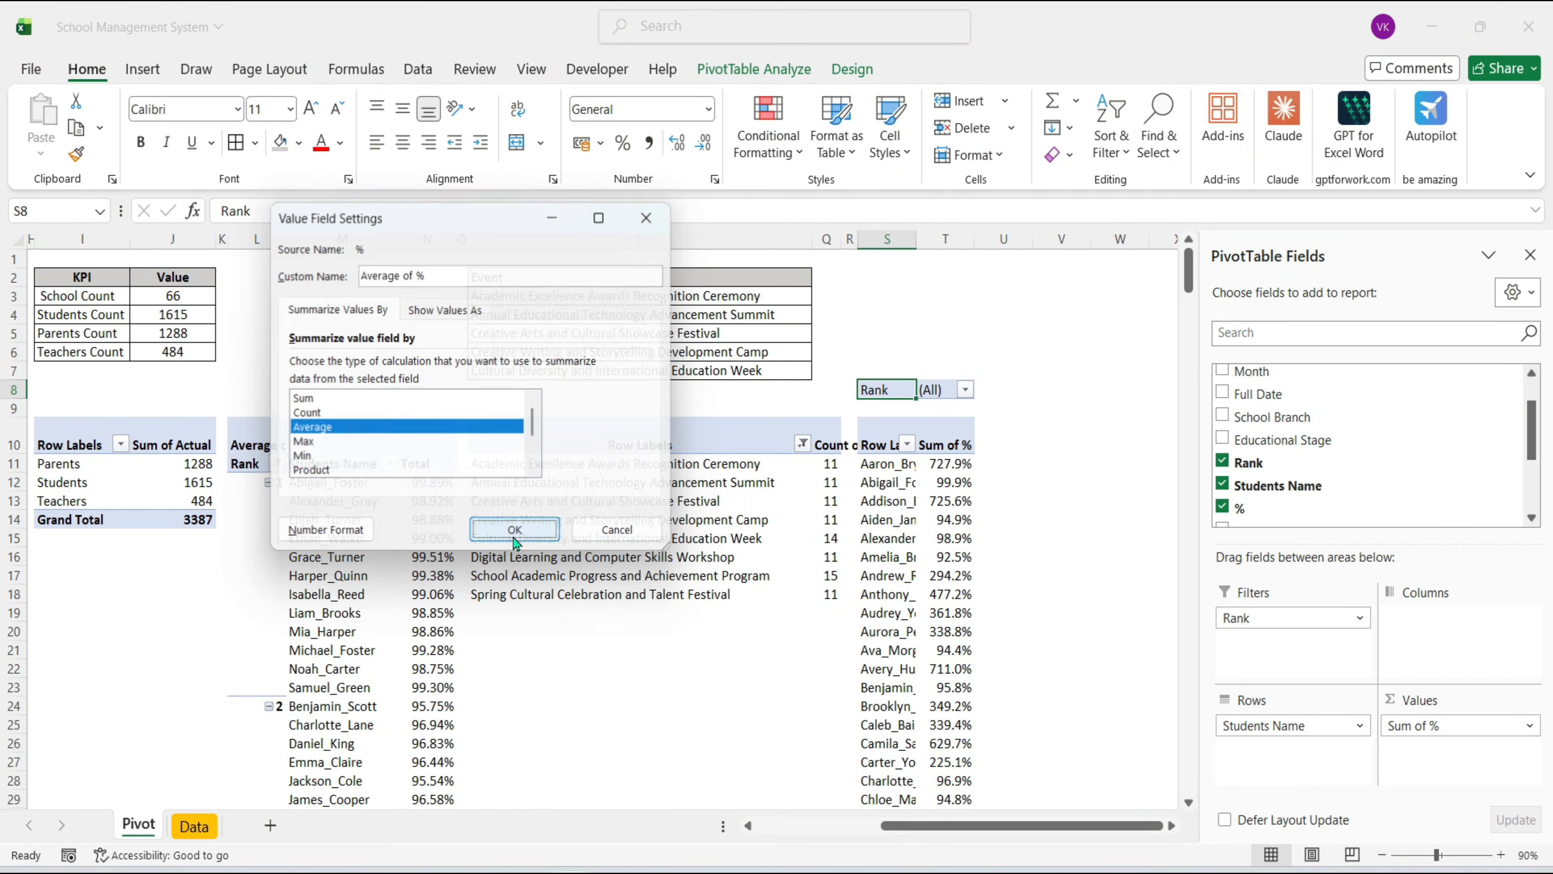
click(679, 150)
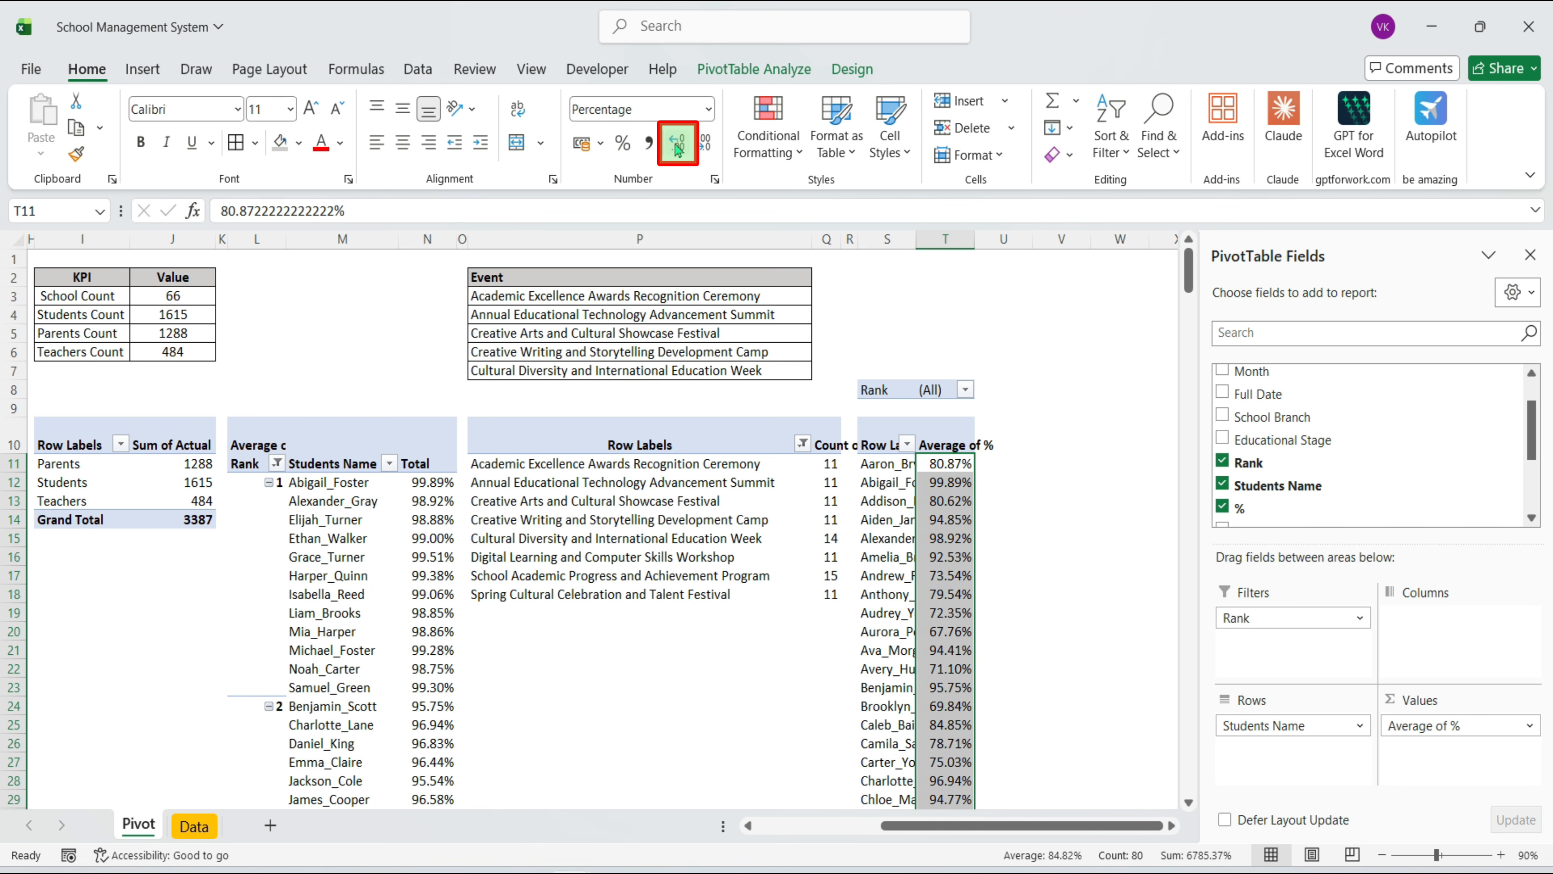
Fit column S to its contents and filter Students Name in the pivot table at S10 to the top 6 items
double_click(917, 239)
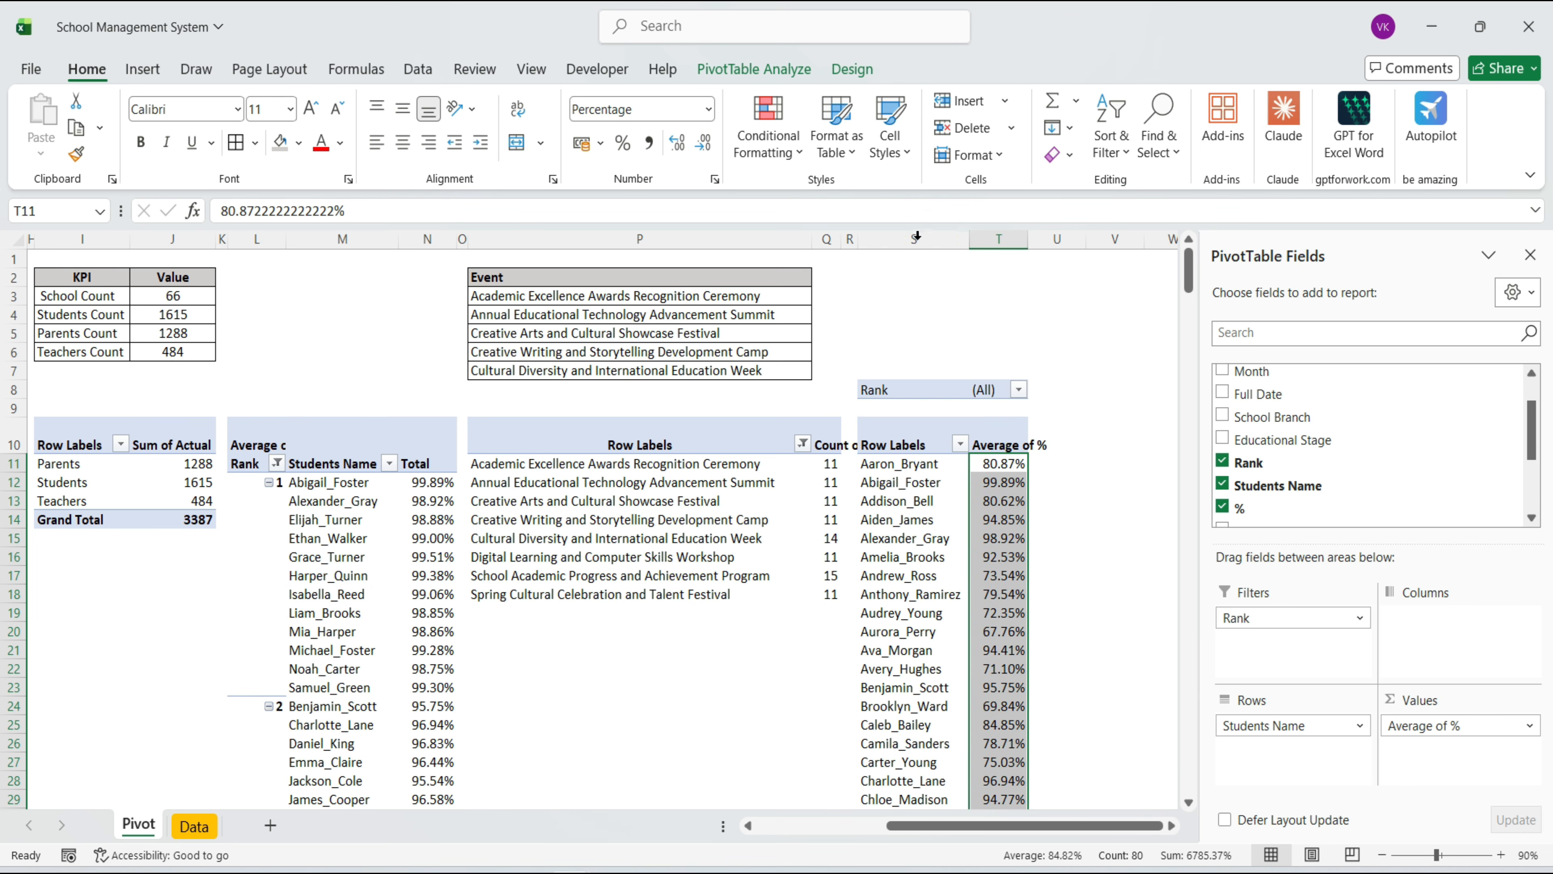
click(962, 445)
mouse_move(926, 579)
click(1012, 844)
text(6)
click(570, 427)
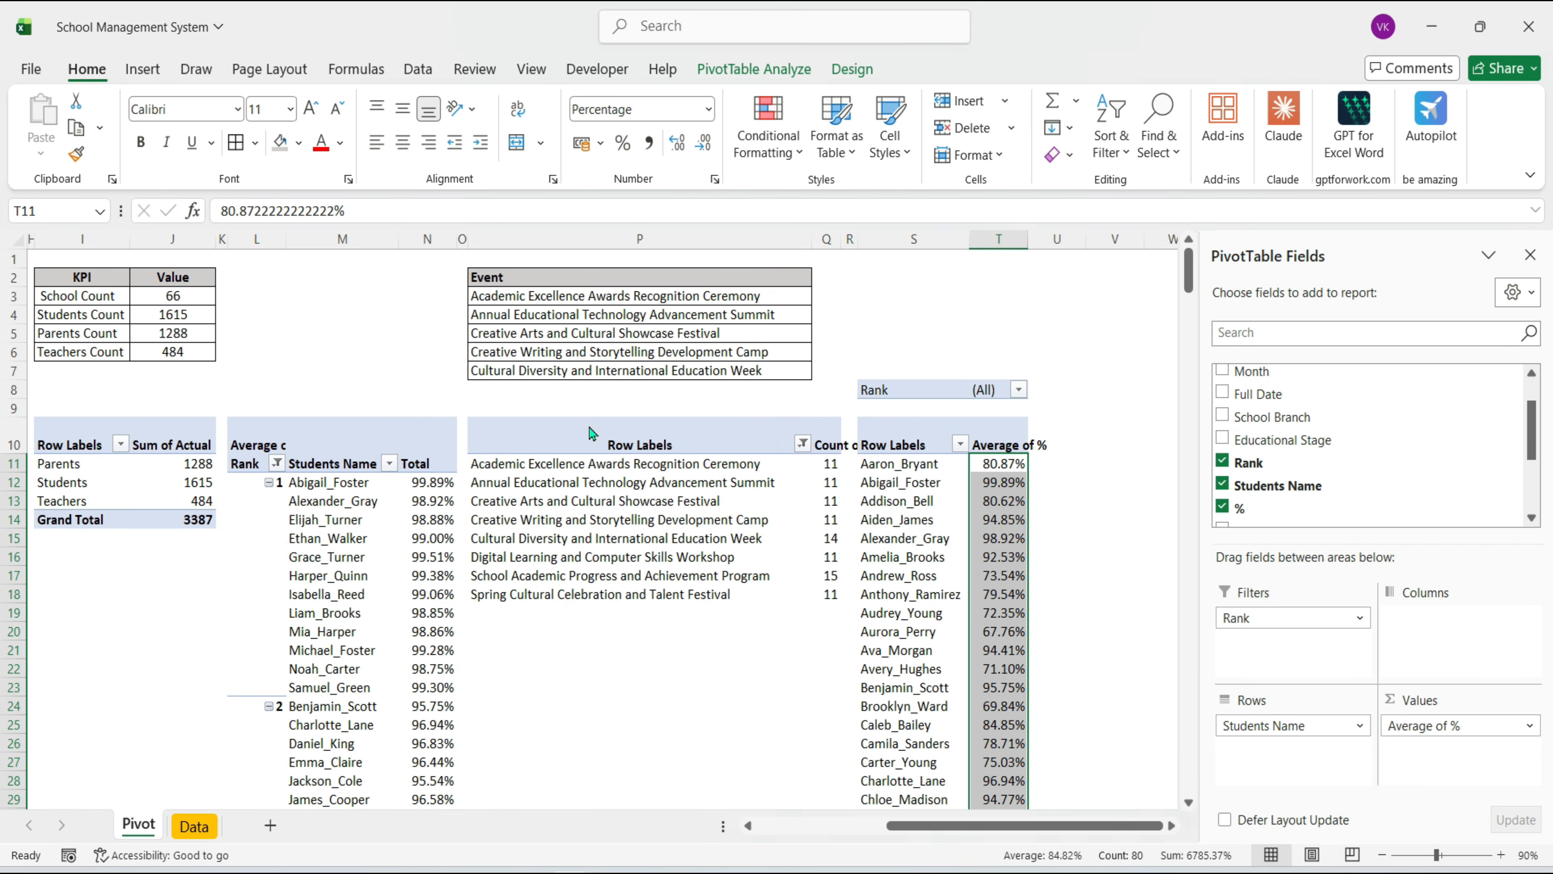
Turn on the classic PivotTable layout for the pivot table at S10
right_click(916, 486)
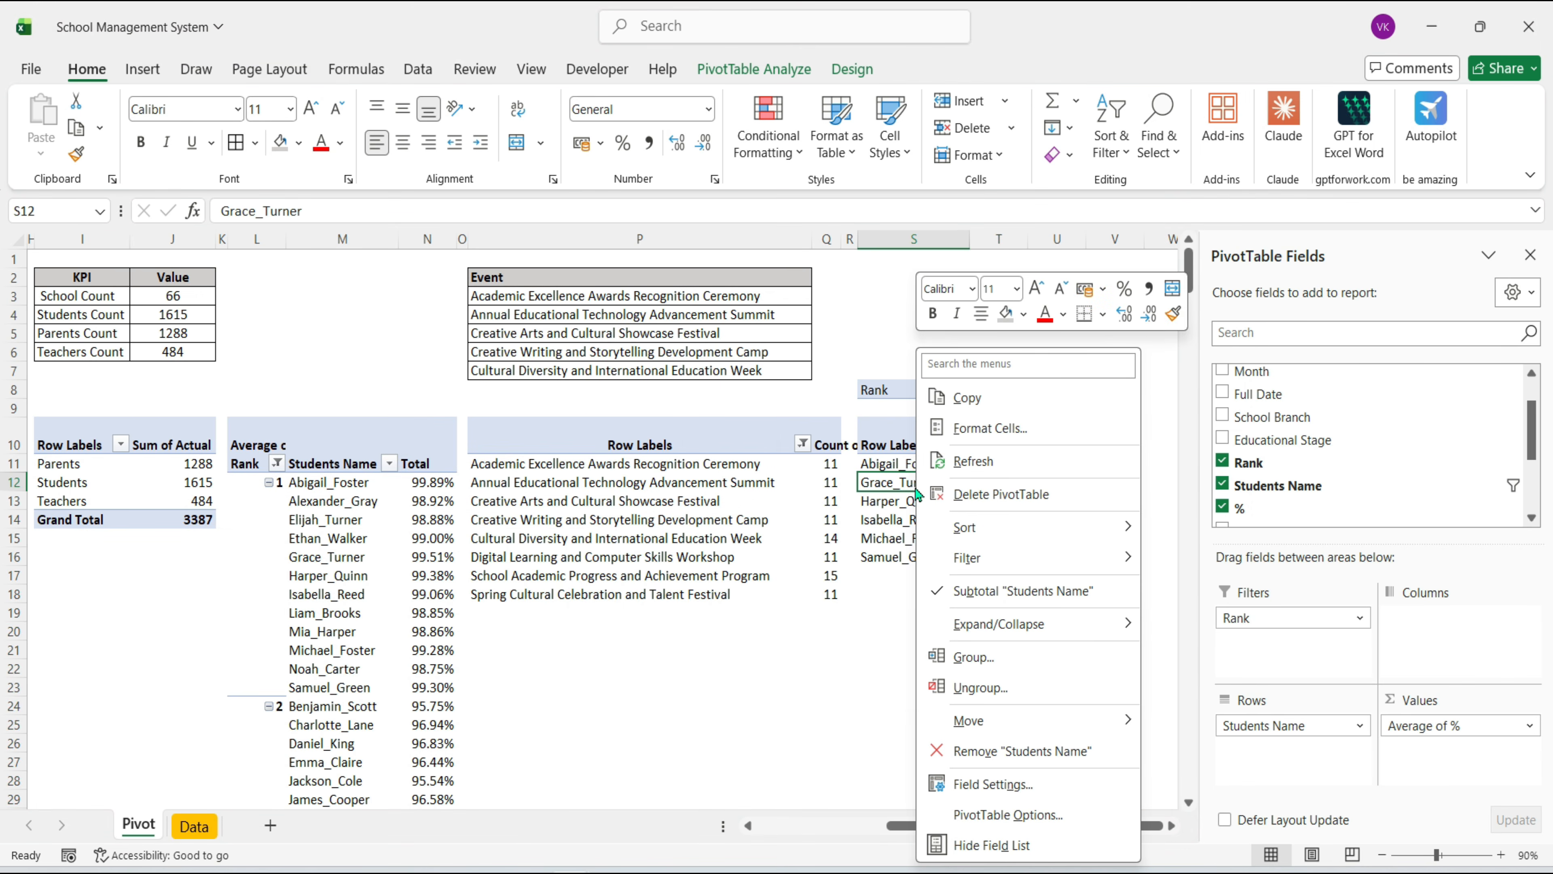
click(998, 815)
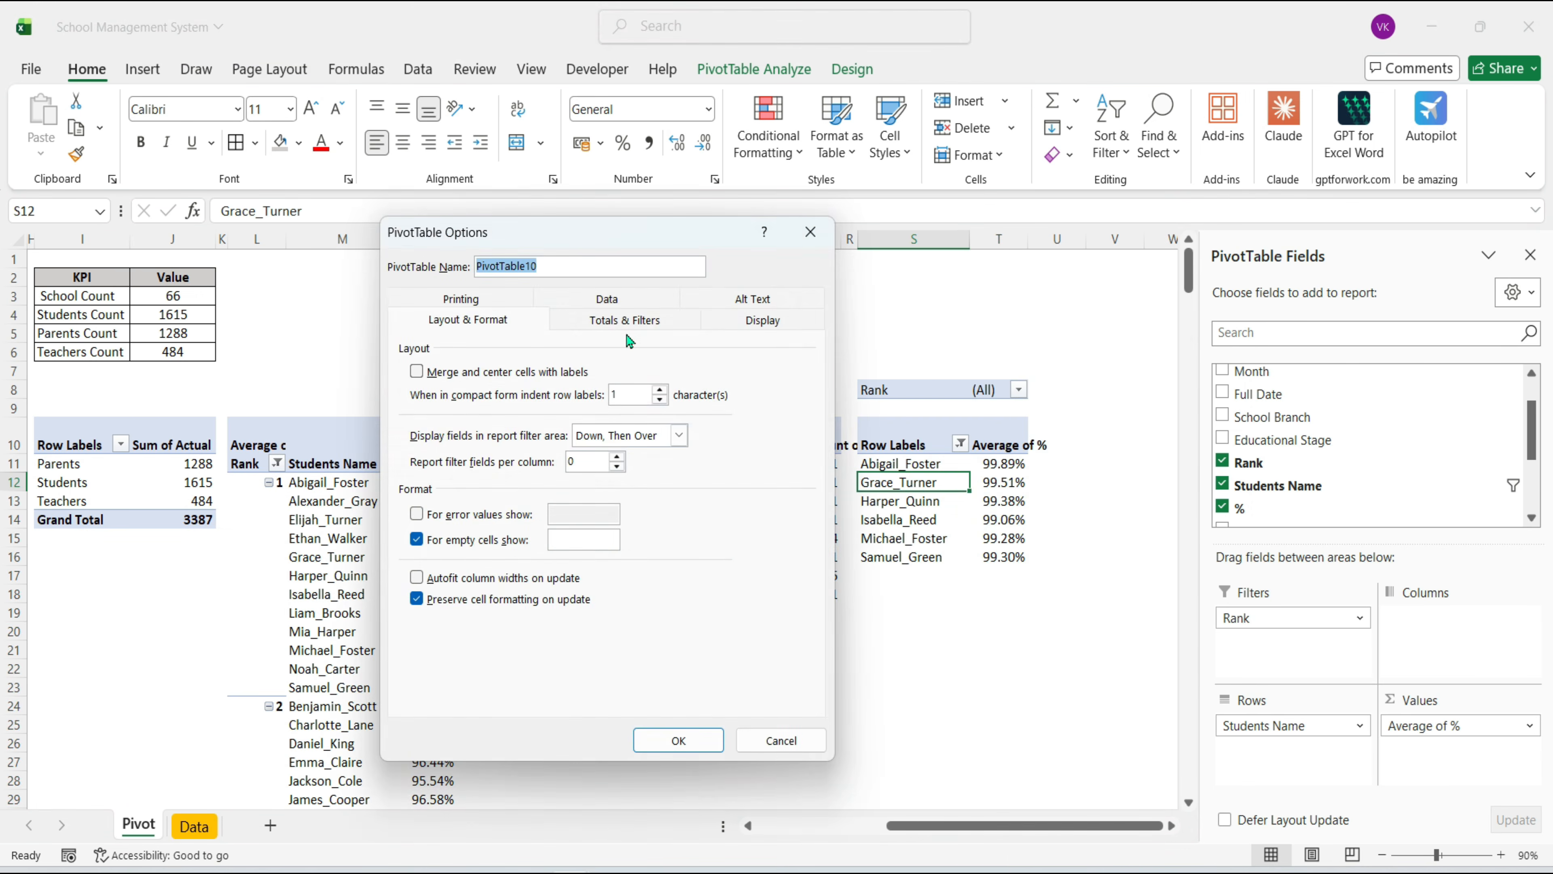
click(751, 321)
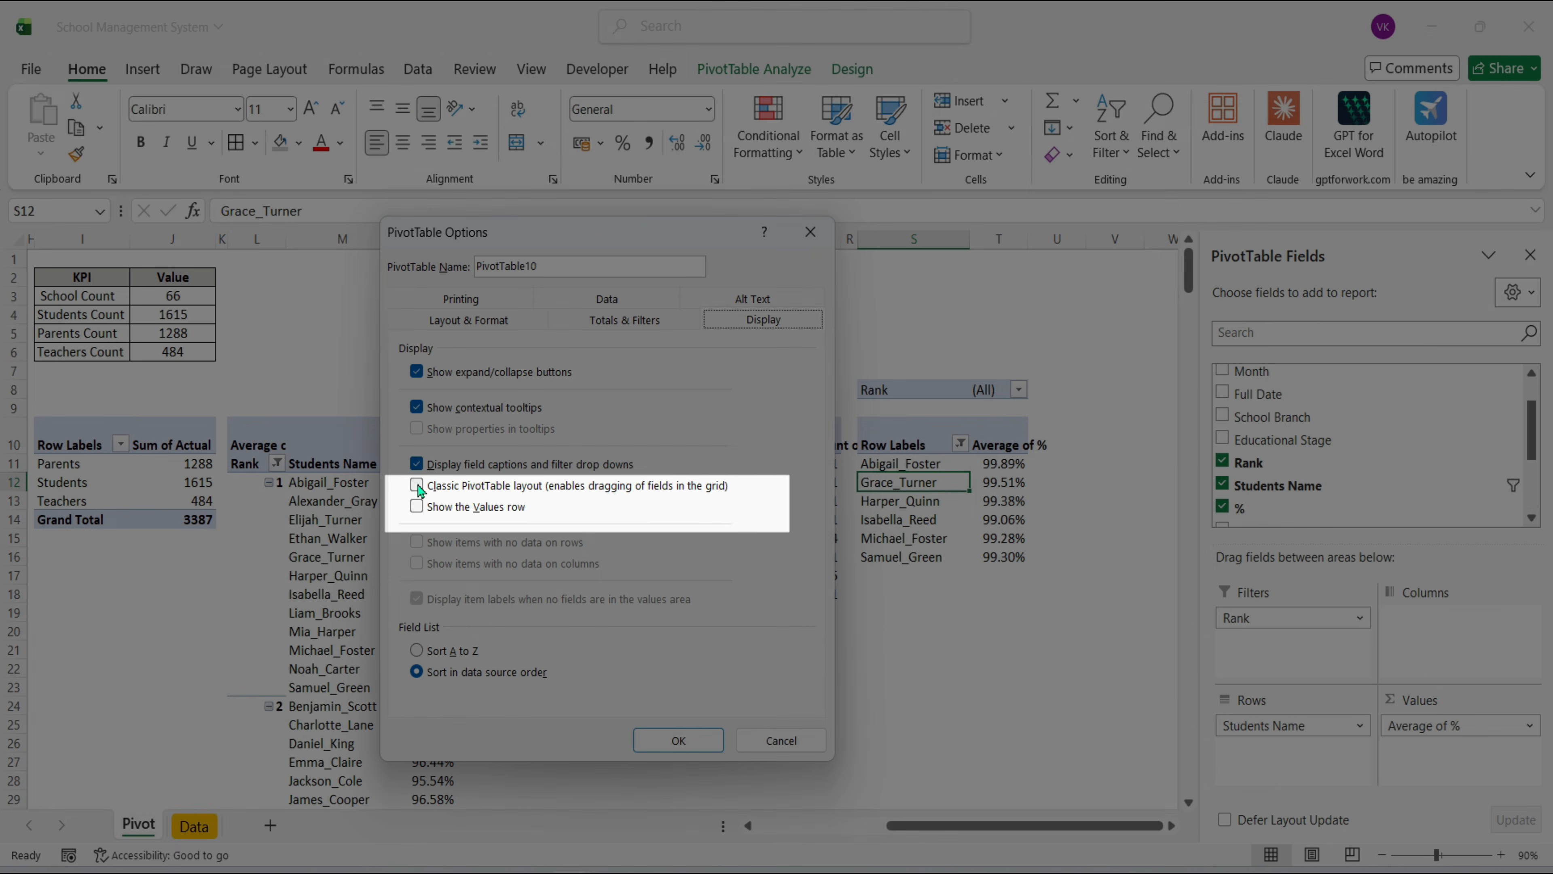
click(417, 487)
click(678, 740)
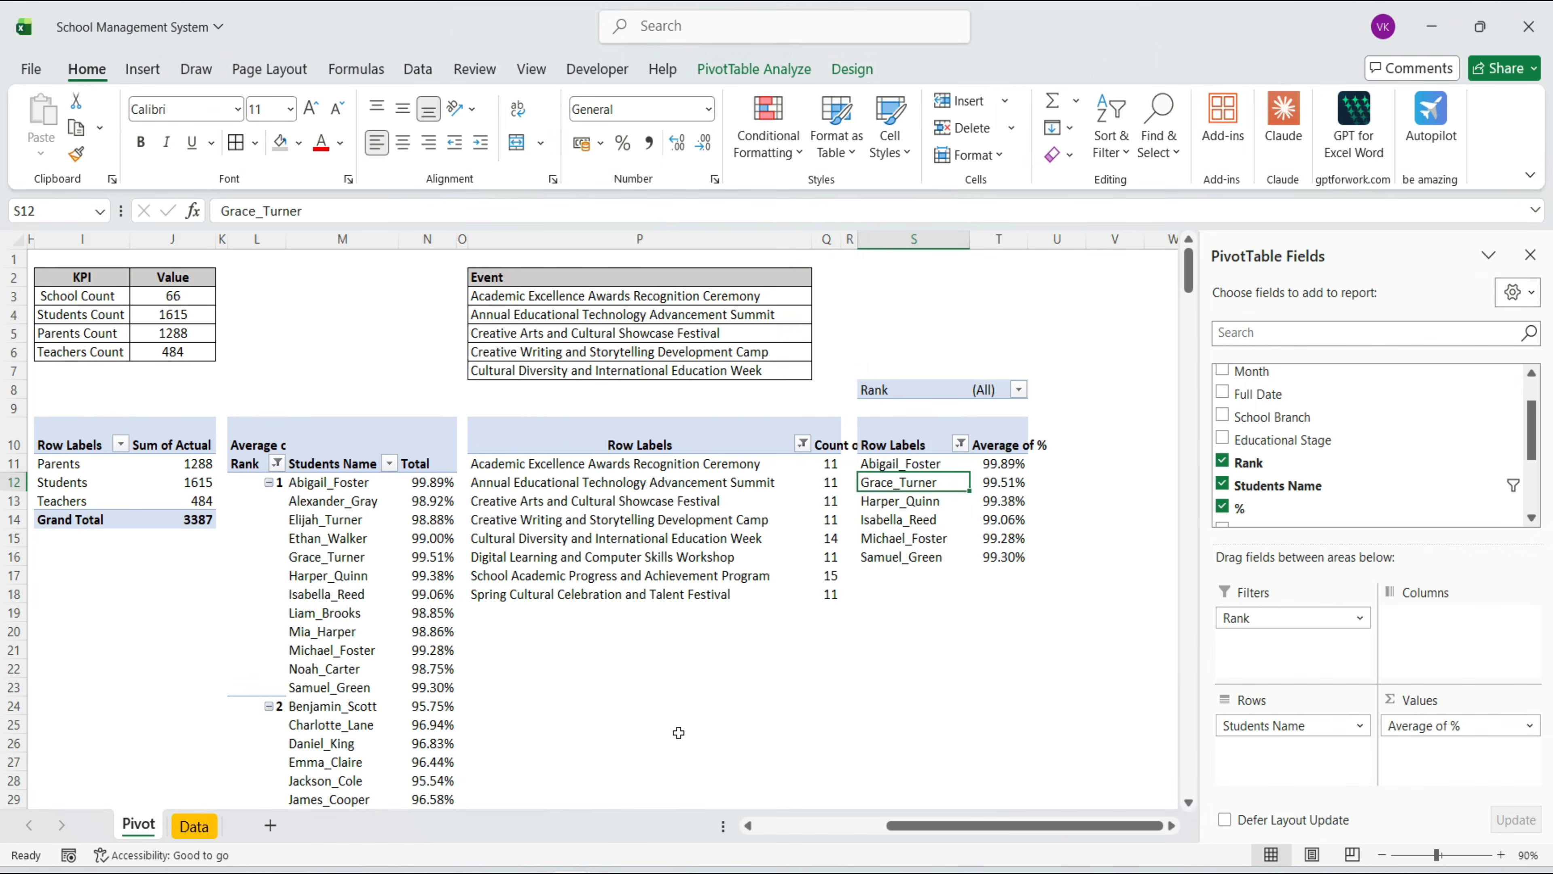
Copy the Project pivot table in P10:Q18 and paste the duplicate at V10
click(1075, 436)
drag(612, 445, 827, 602)
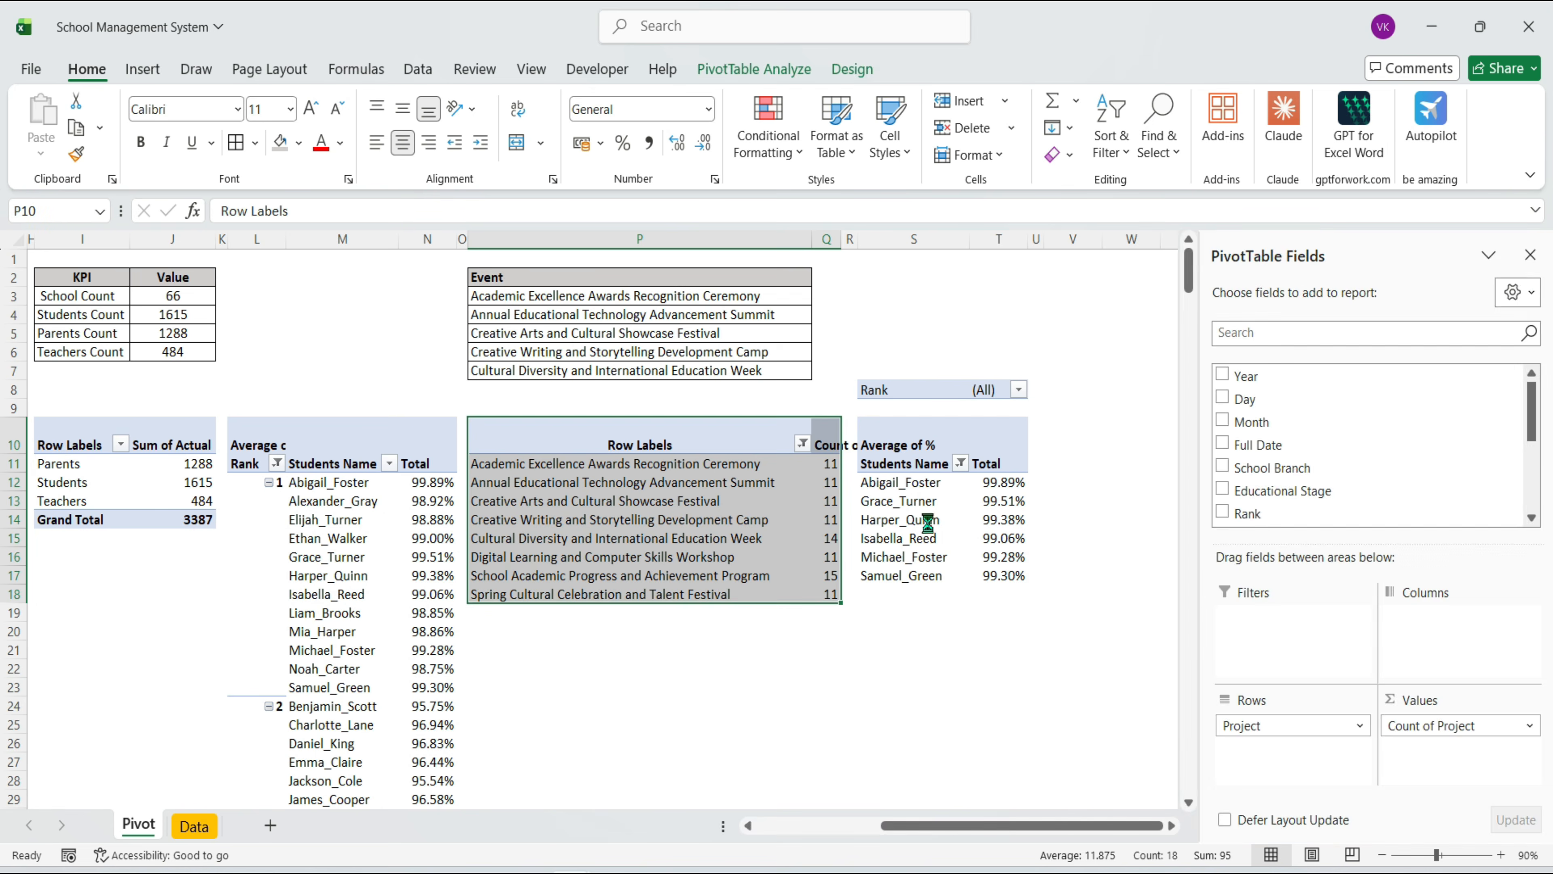
key(ctrl+c)
click(1050, 436)
key(ctrl+v)
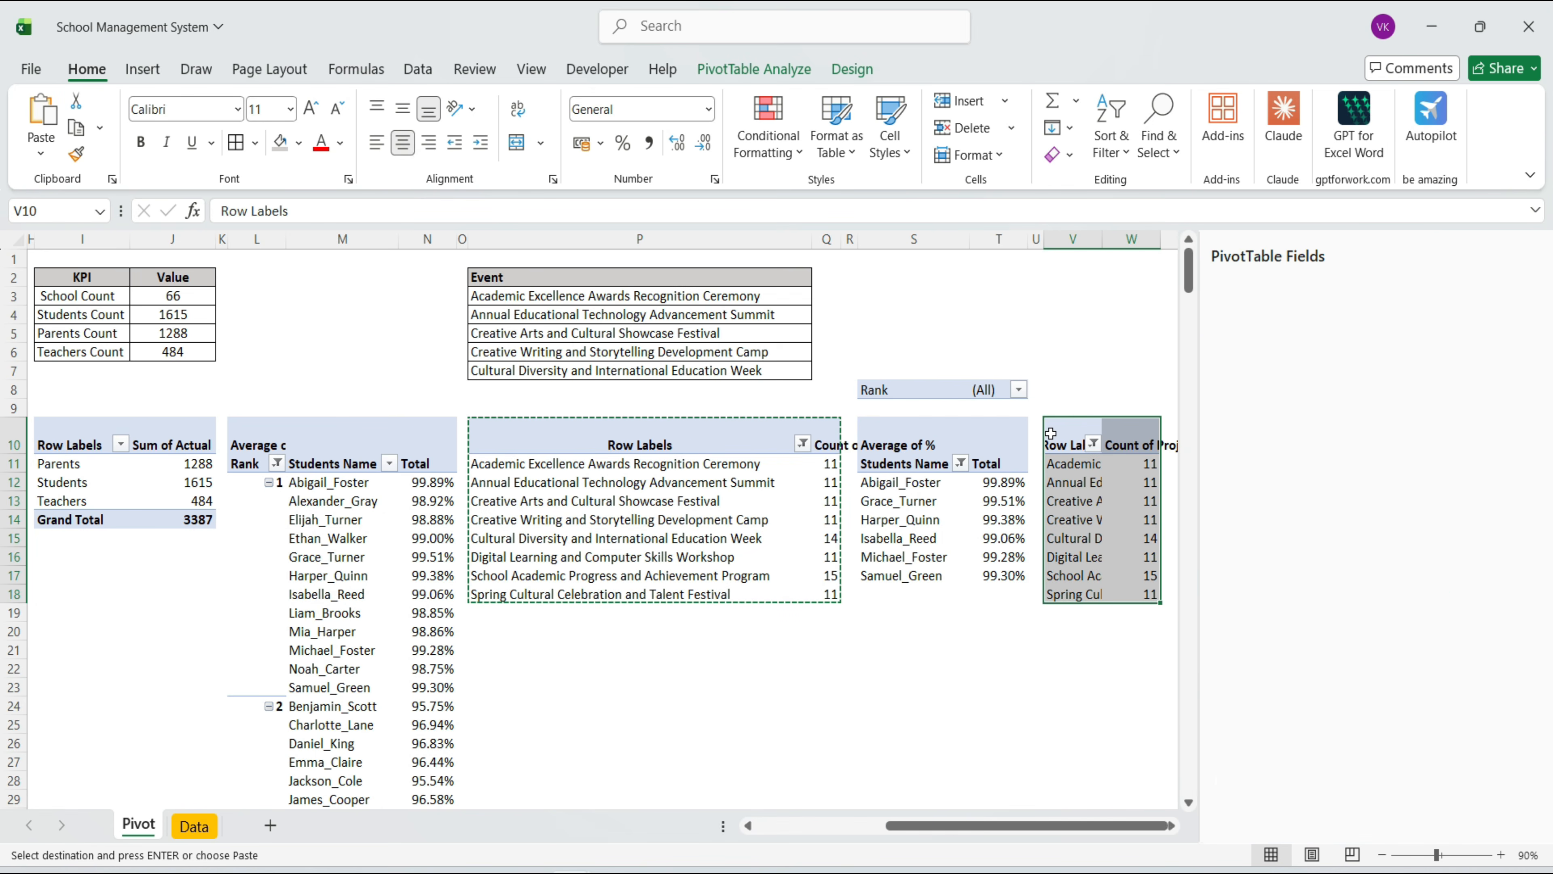
Replace the fields of the pivot table at V10 with Rank as filter, Students Name as rows and % as values
click(1252, 725)
click(1278, 675)
click(1422, 729)
click(1447, 675)
drag(1235, 516, 1296, 661)
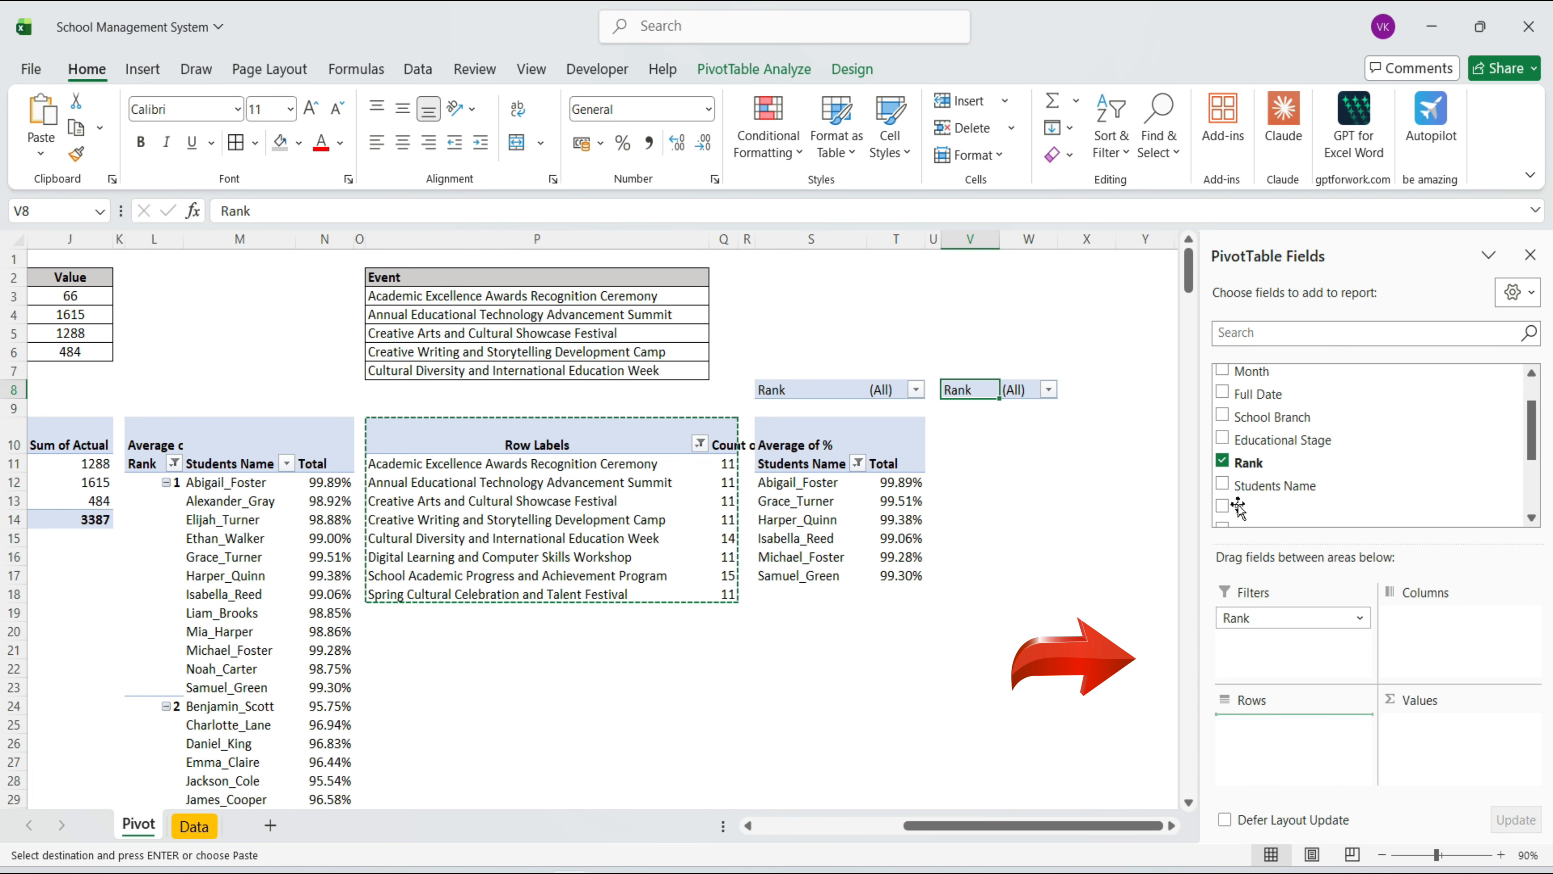
click(1224, 485)
drag(1246, 530, 1431, 768)
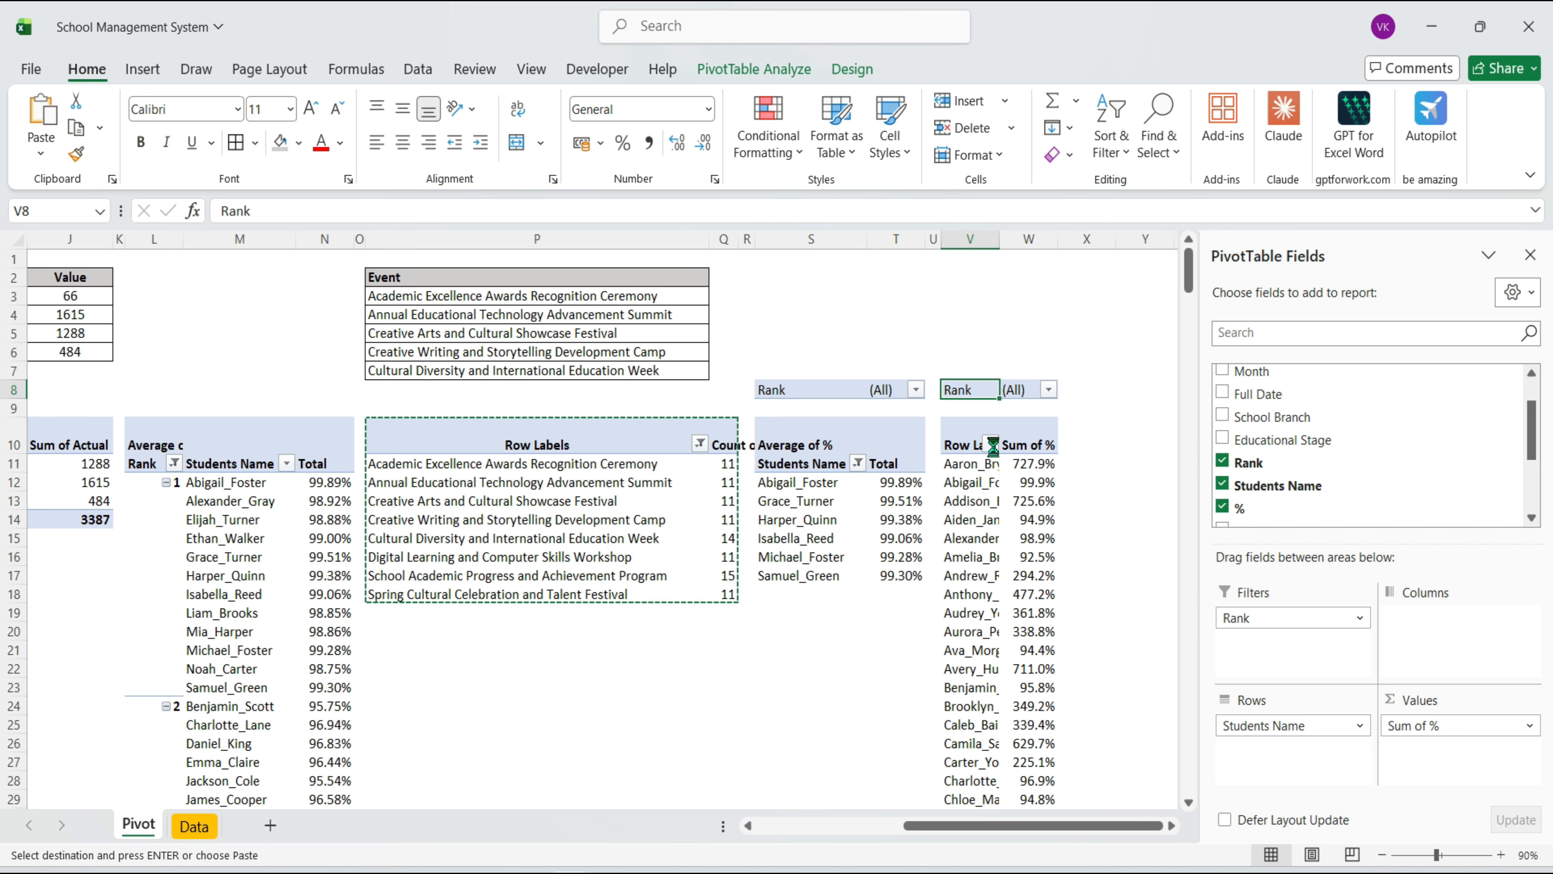
Filter Students Name in the pivot table at V10 to the bottom 6 items by Sum of %
click(993, 444)
mouse_move(798, 585)
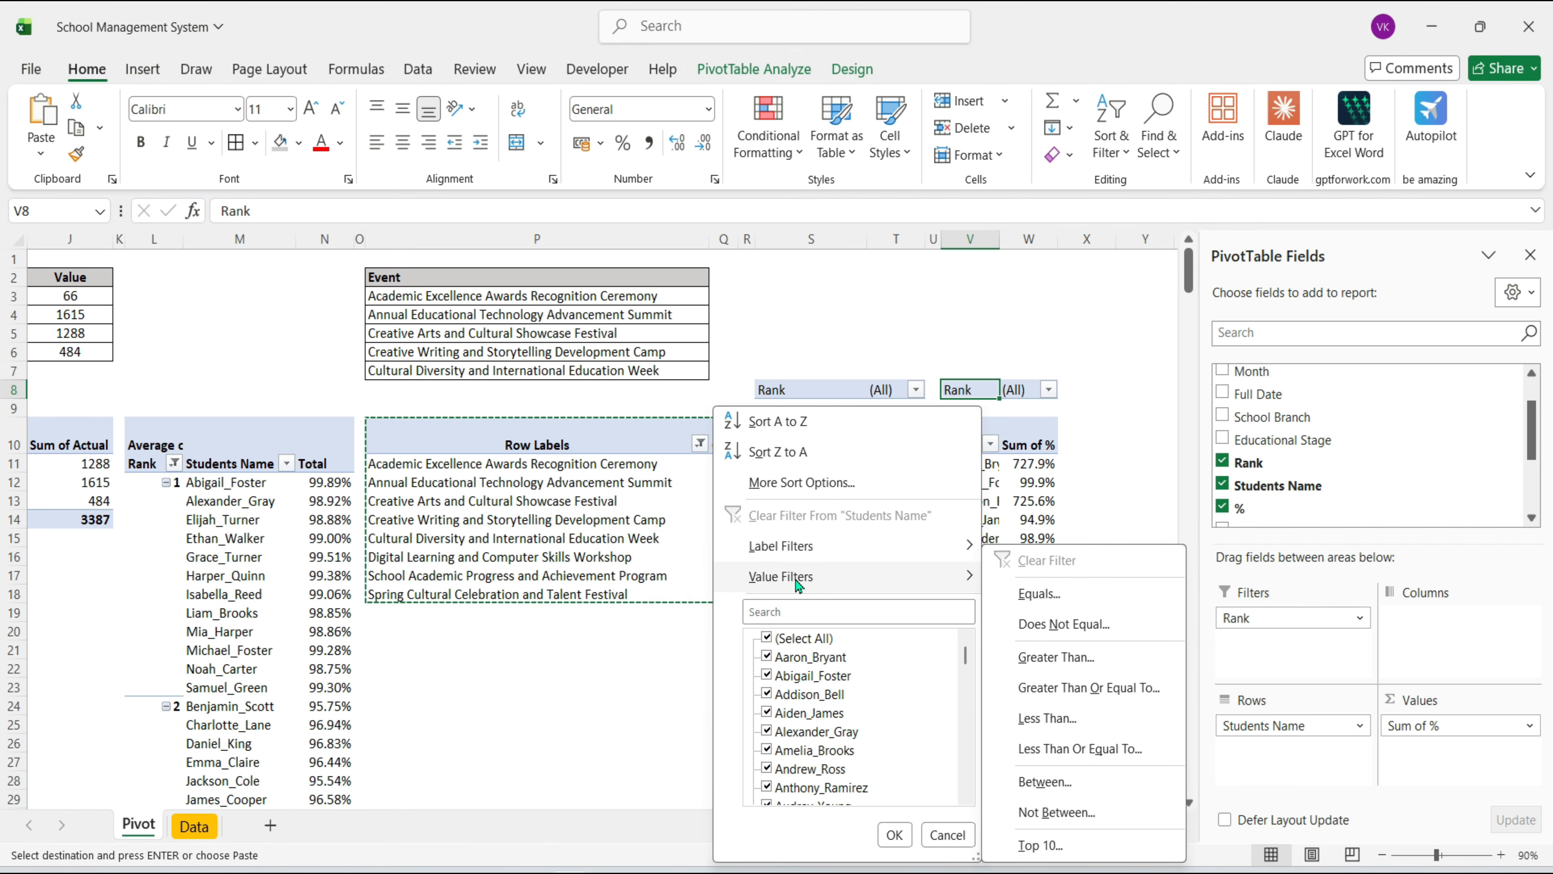
click(1052, 846)
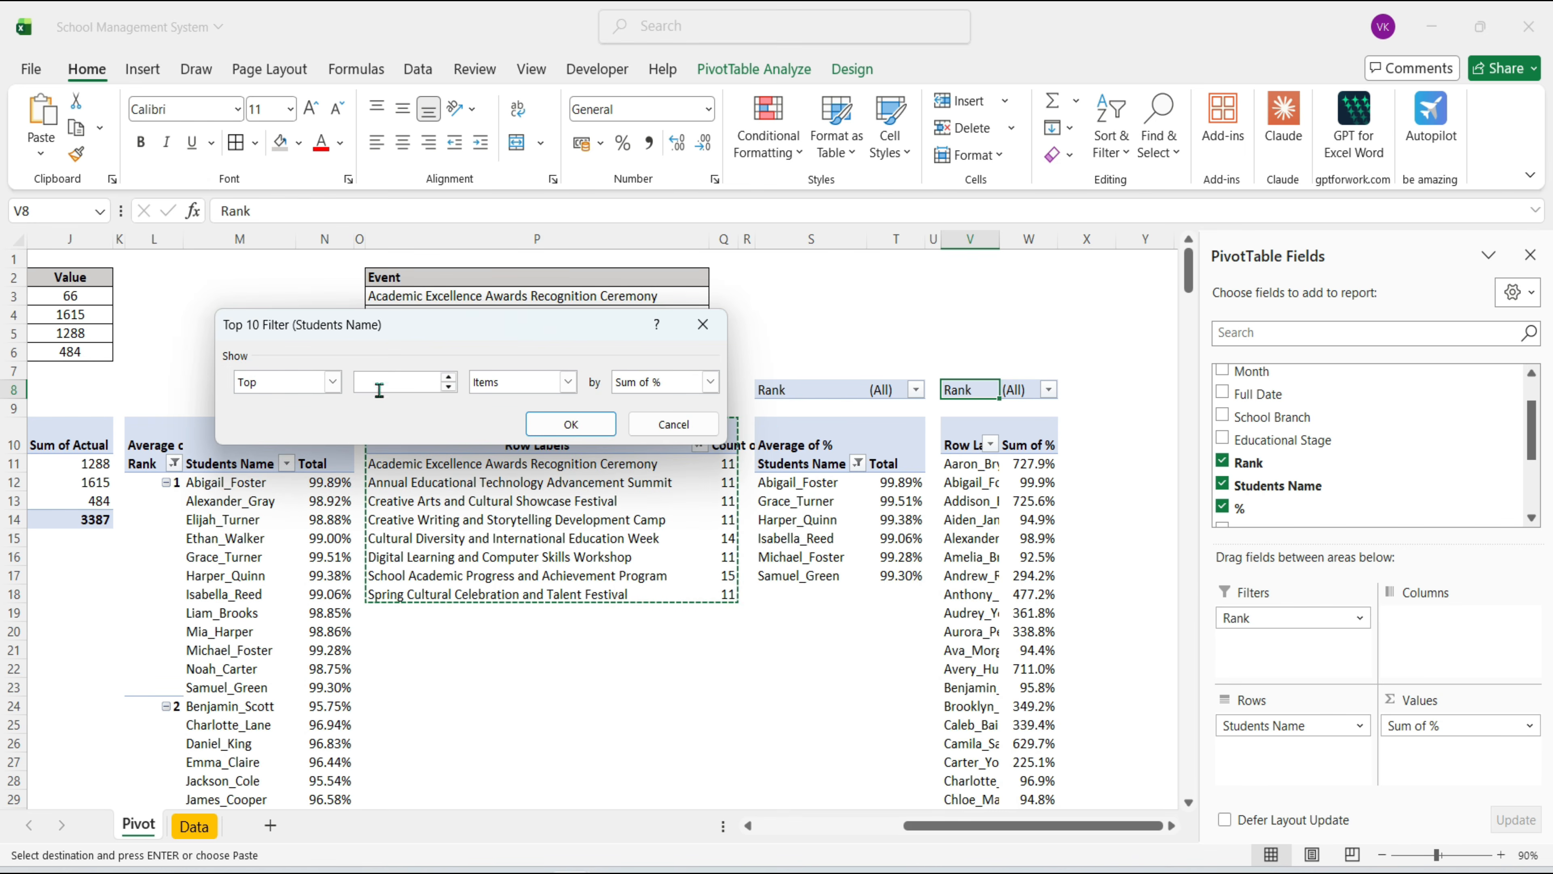
click(332, 381)
click(307, 417)
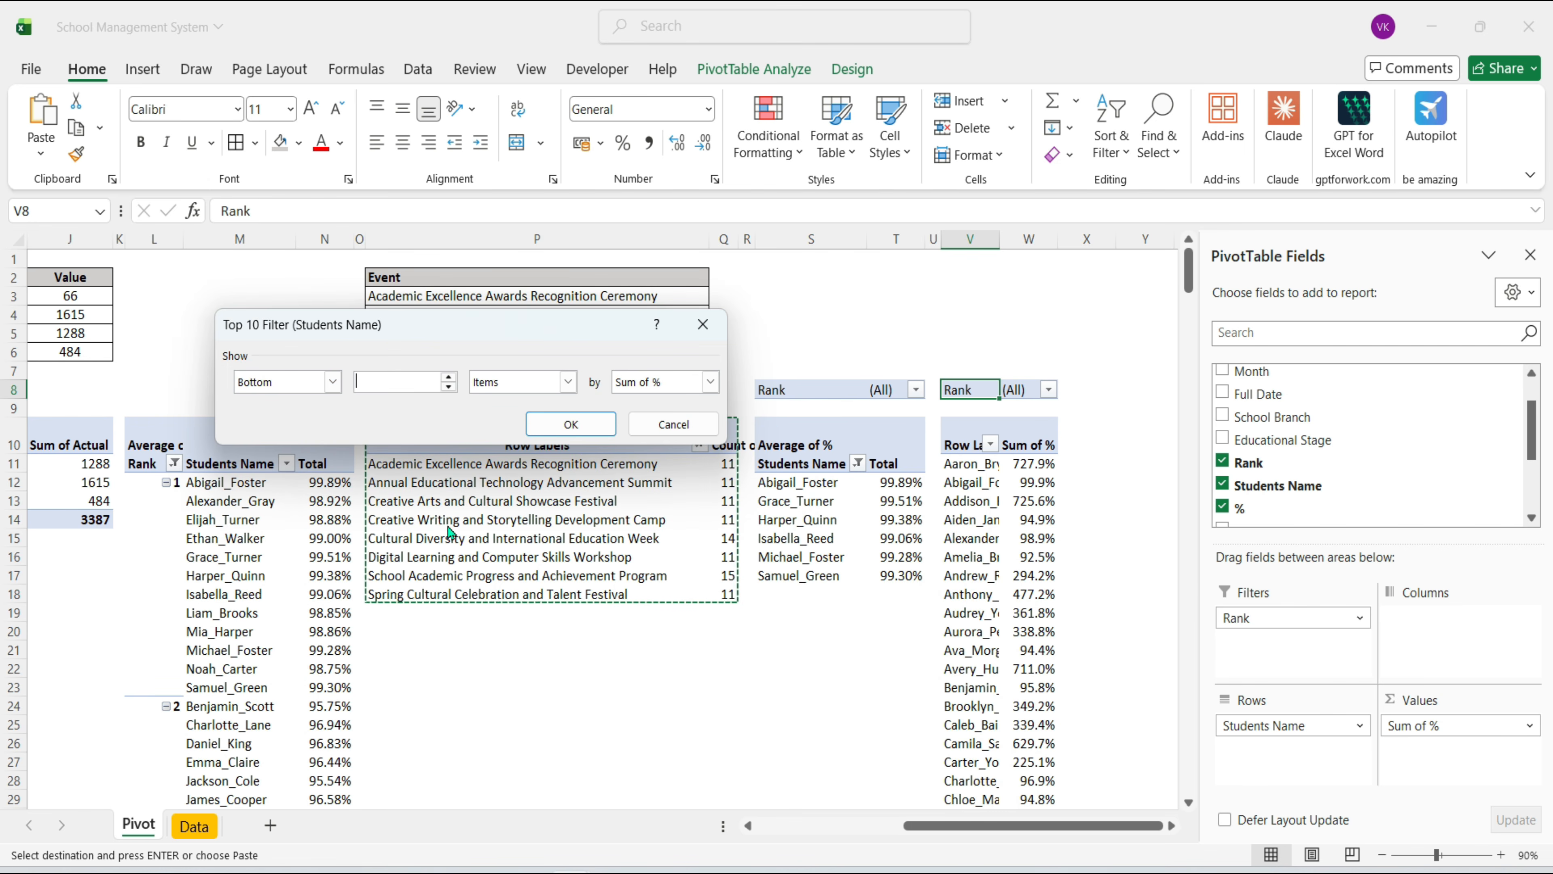
click(571, 428)
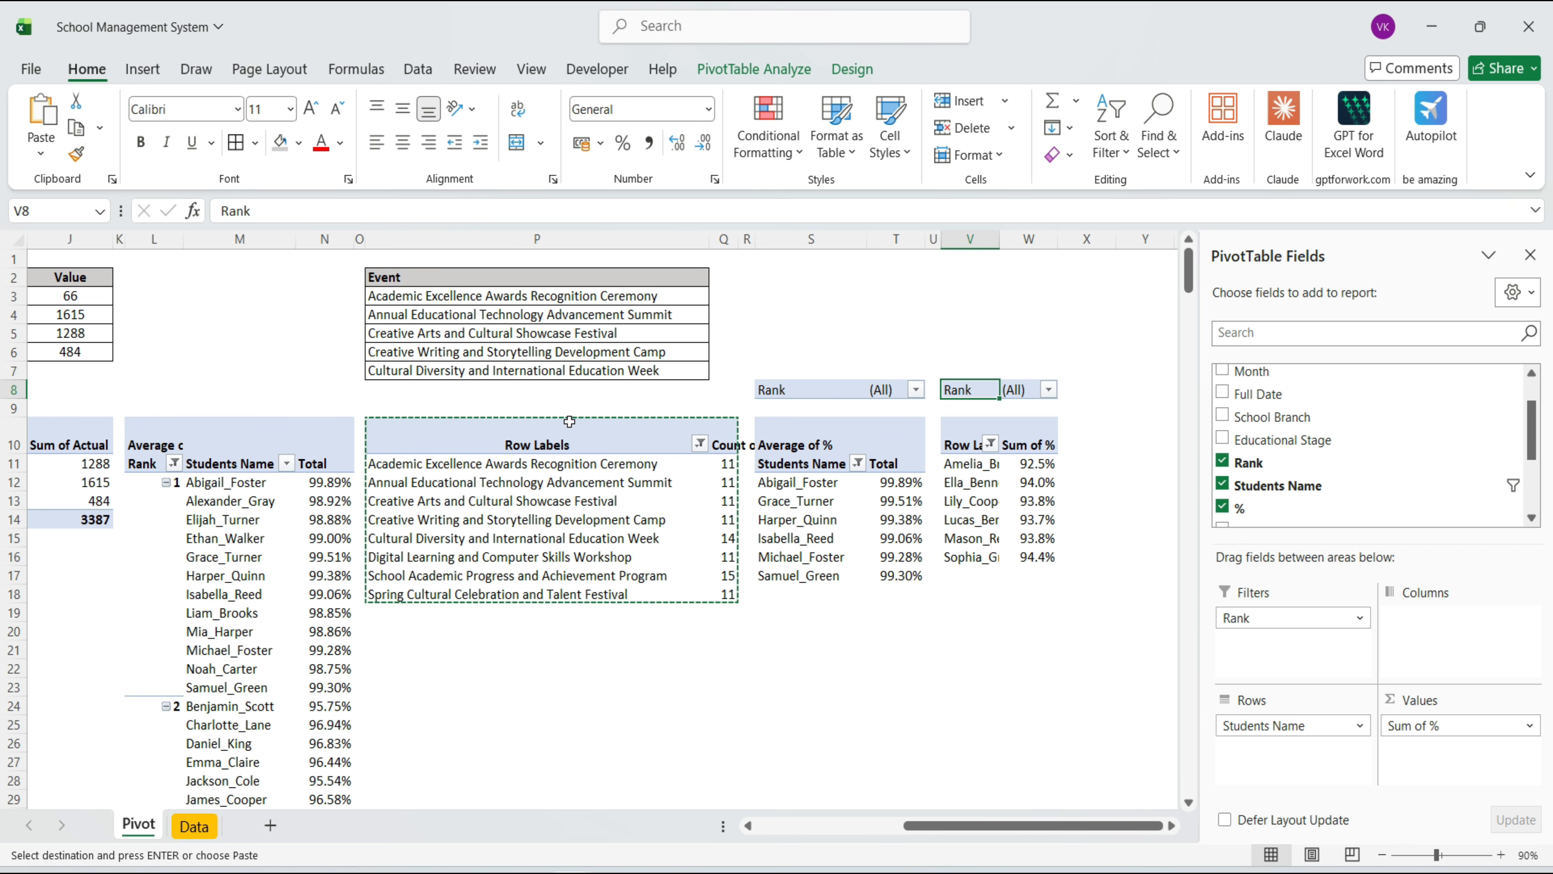
Show the percentages in W11:W16 with two decimals and turn on the classic PivotTable layout for that pivot table
drag(1029, 463, 1038, 540)
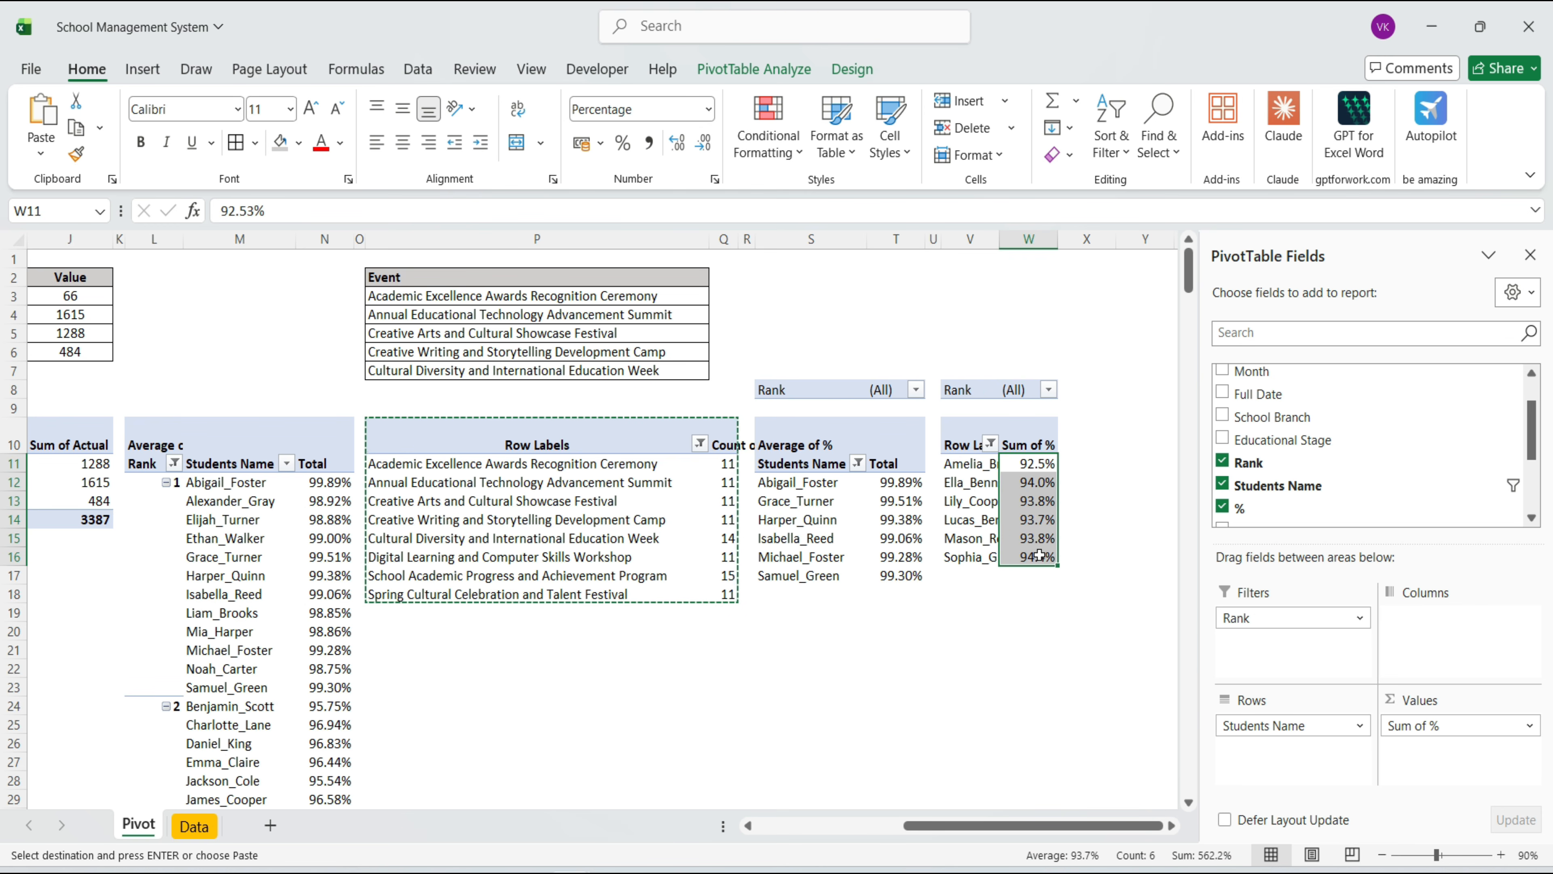
click(668, 147)
click(970, 469)
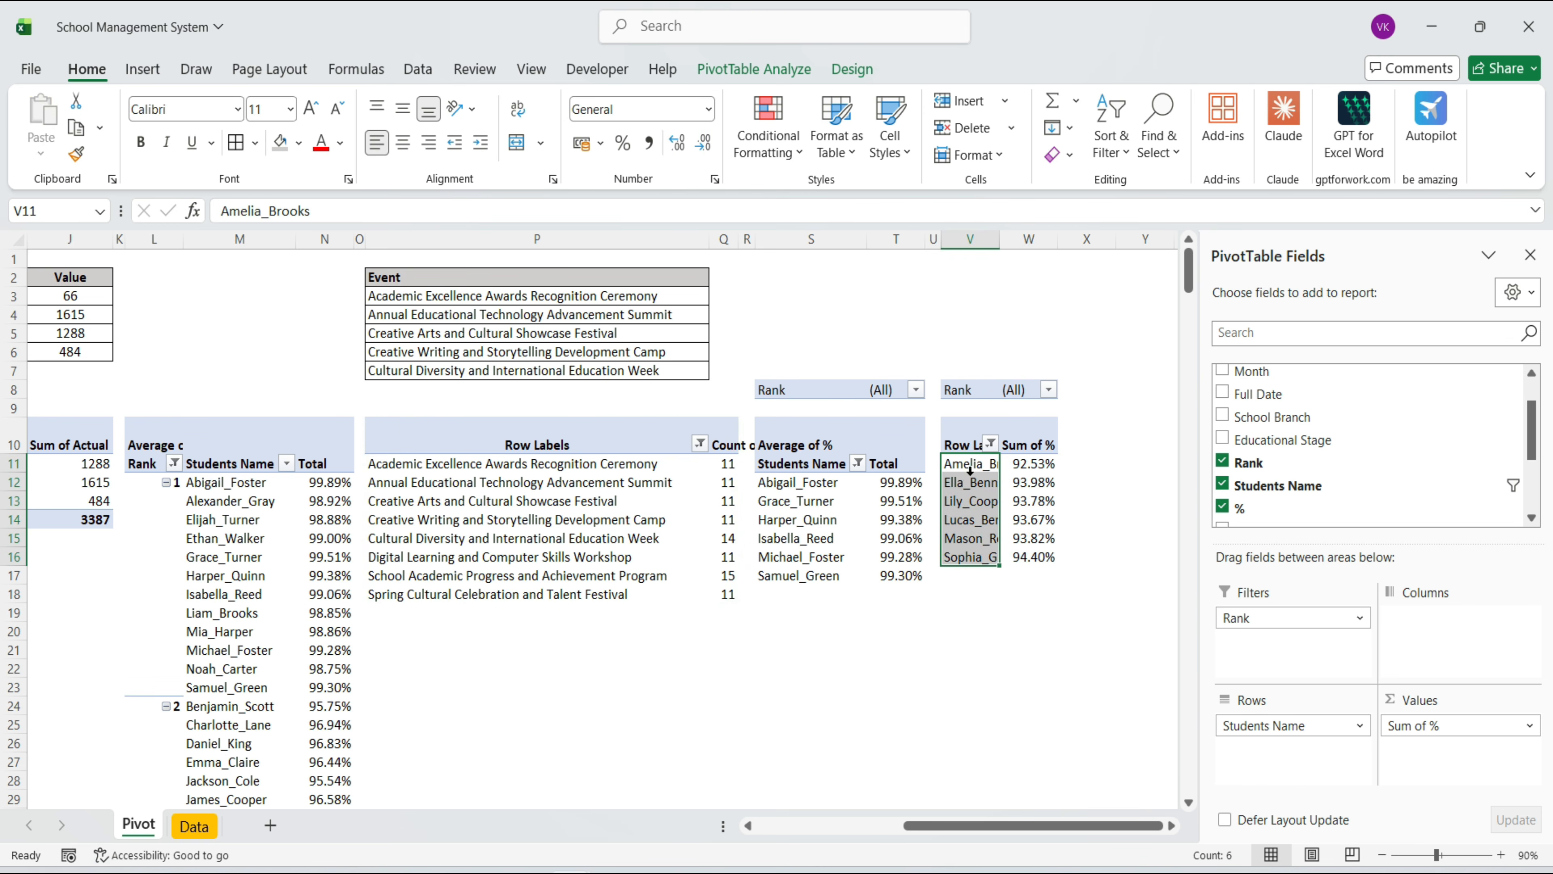
right_click(970, 482)
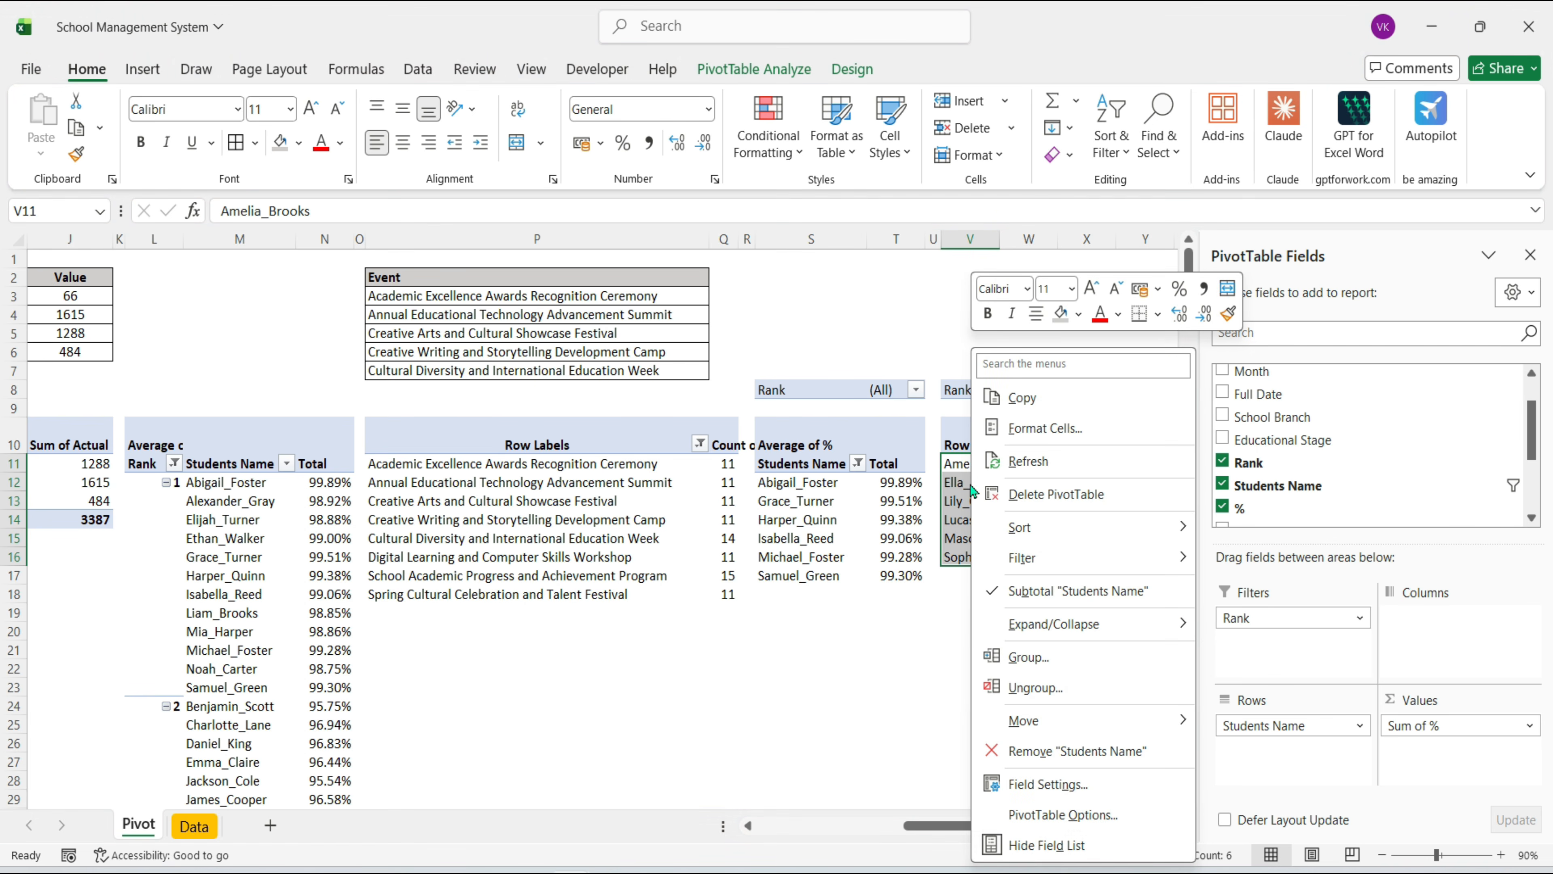
click(1045, 816)
click(772, 363)
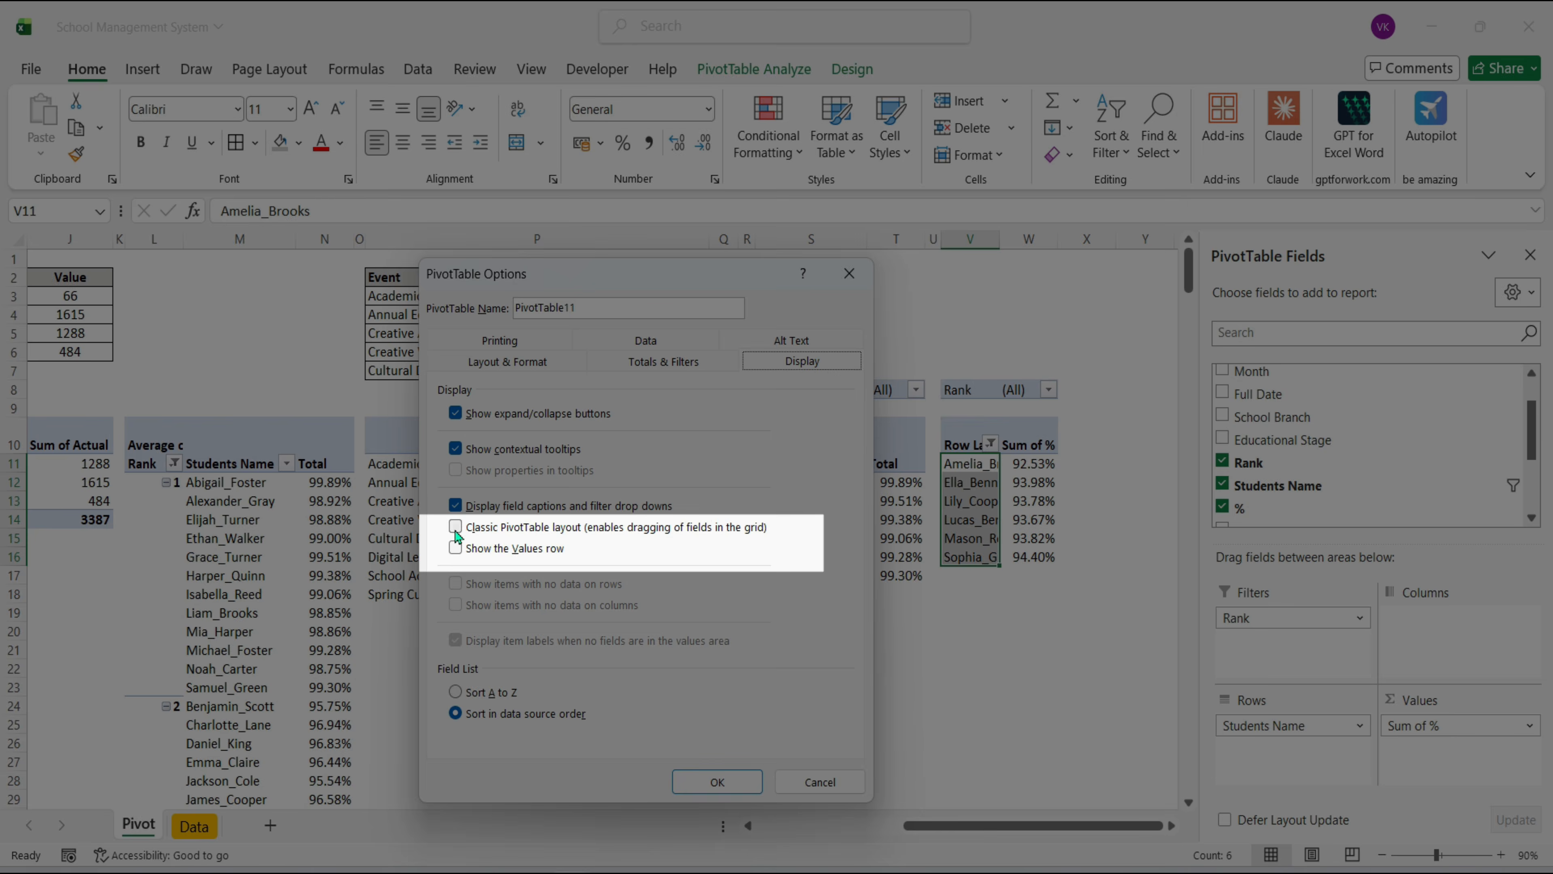
click(456, 526)
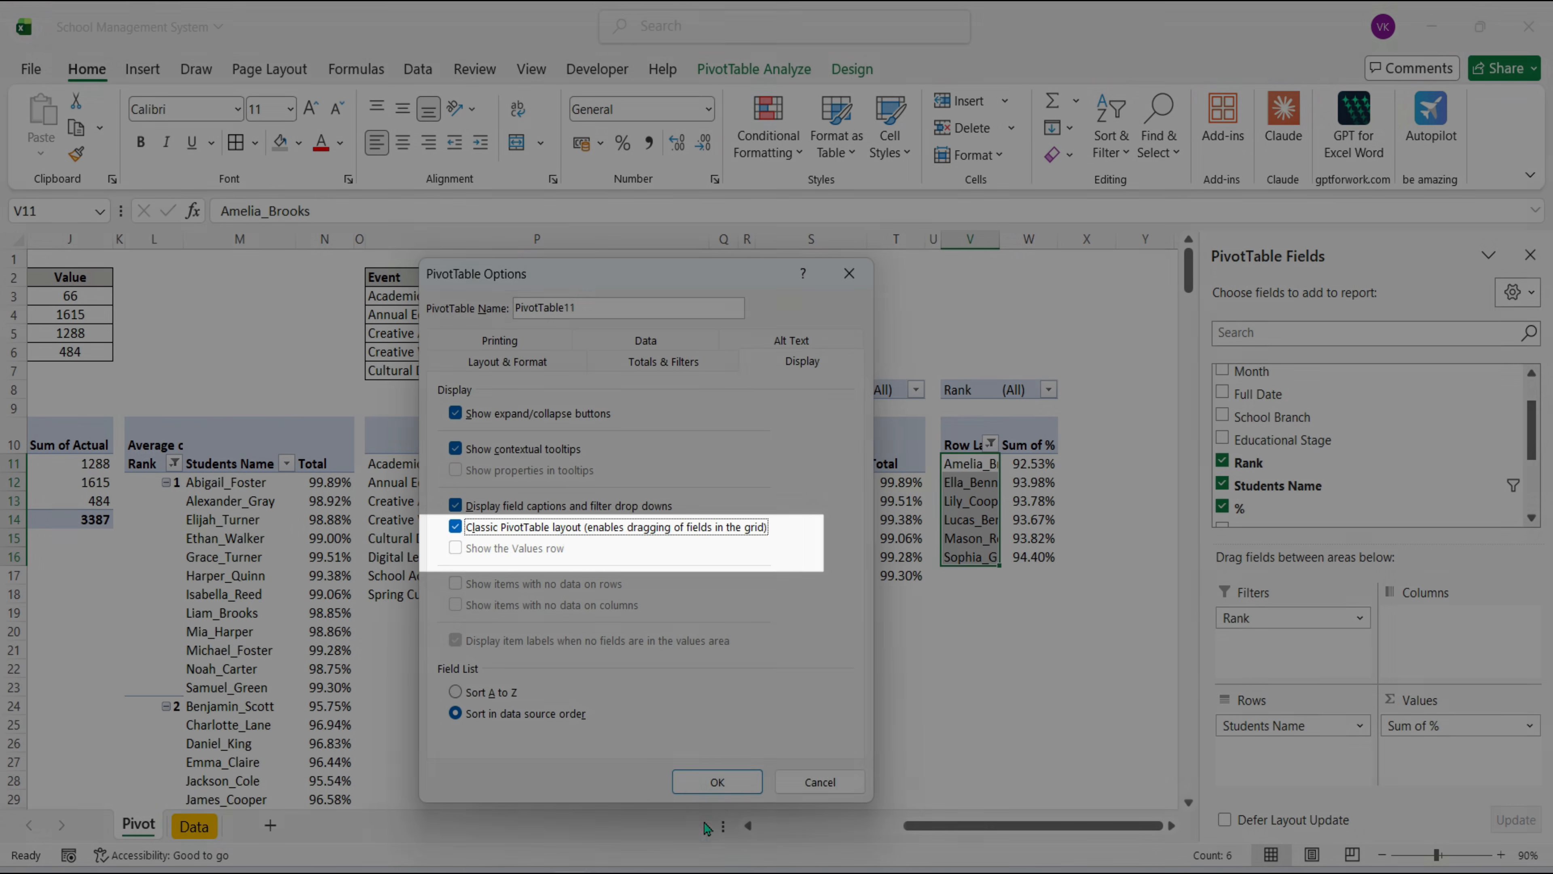
click(714, 783)
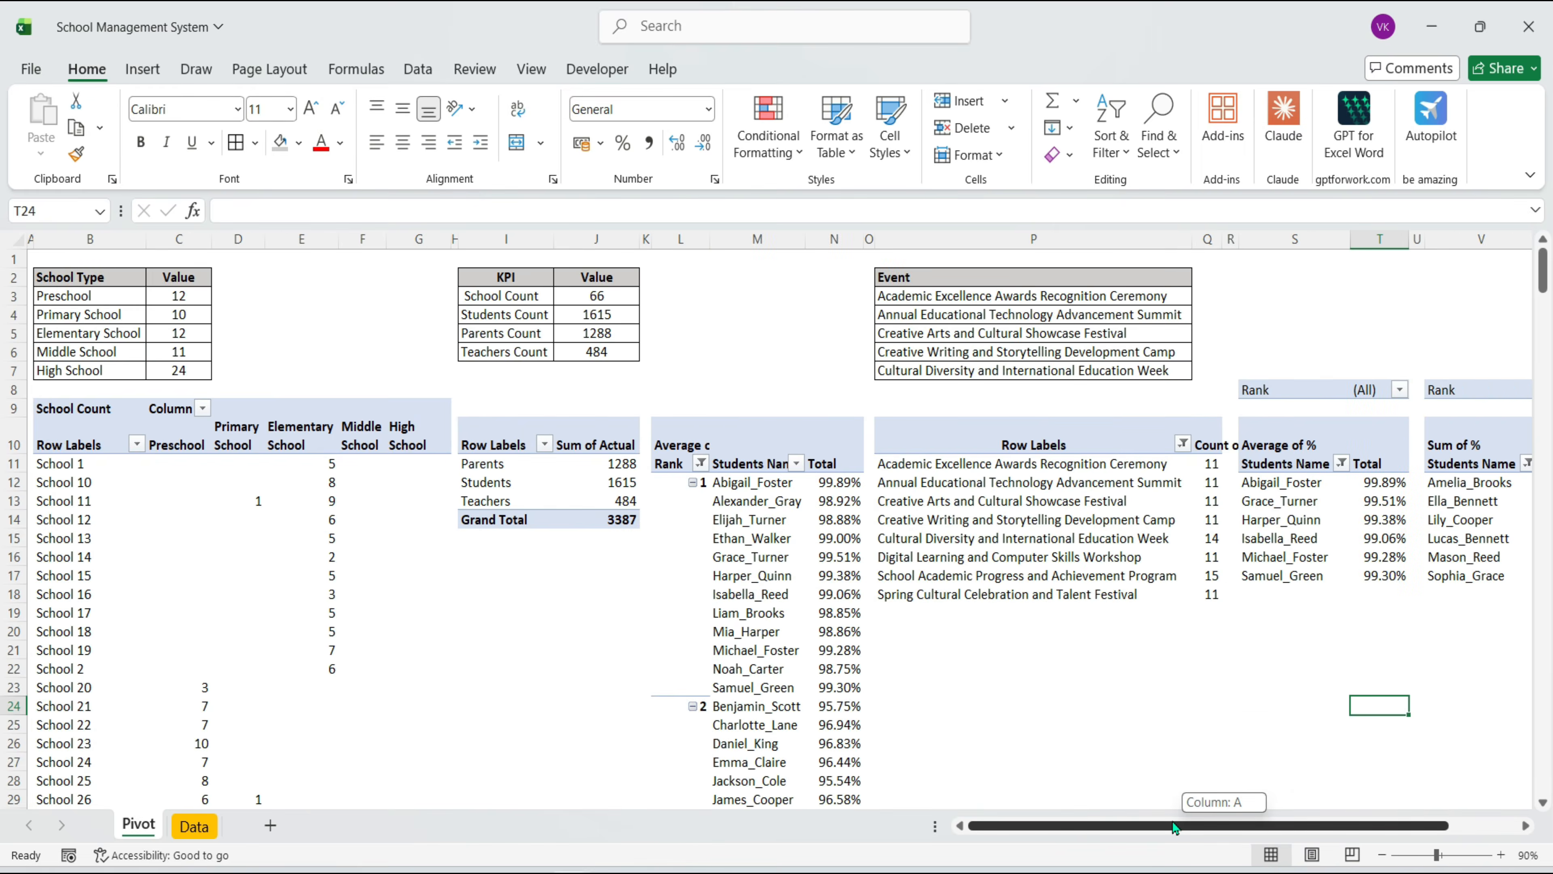
Label the two student pivot tables with shaded heading cells: Best Students in S6 and Average Students in V6
text(Best Students)
key(Tab)
key(Tab)
key(Tab)
text(Average Students)
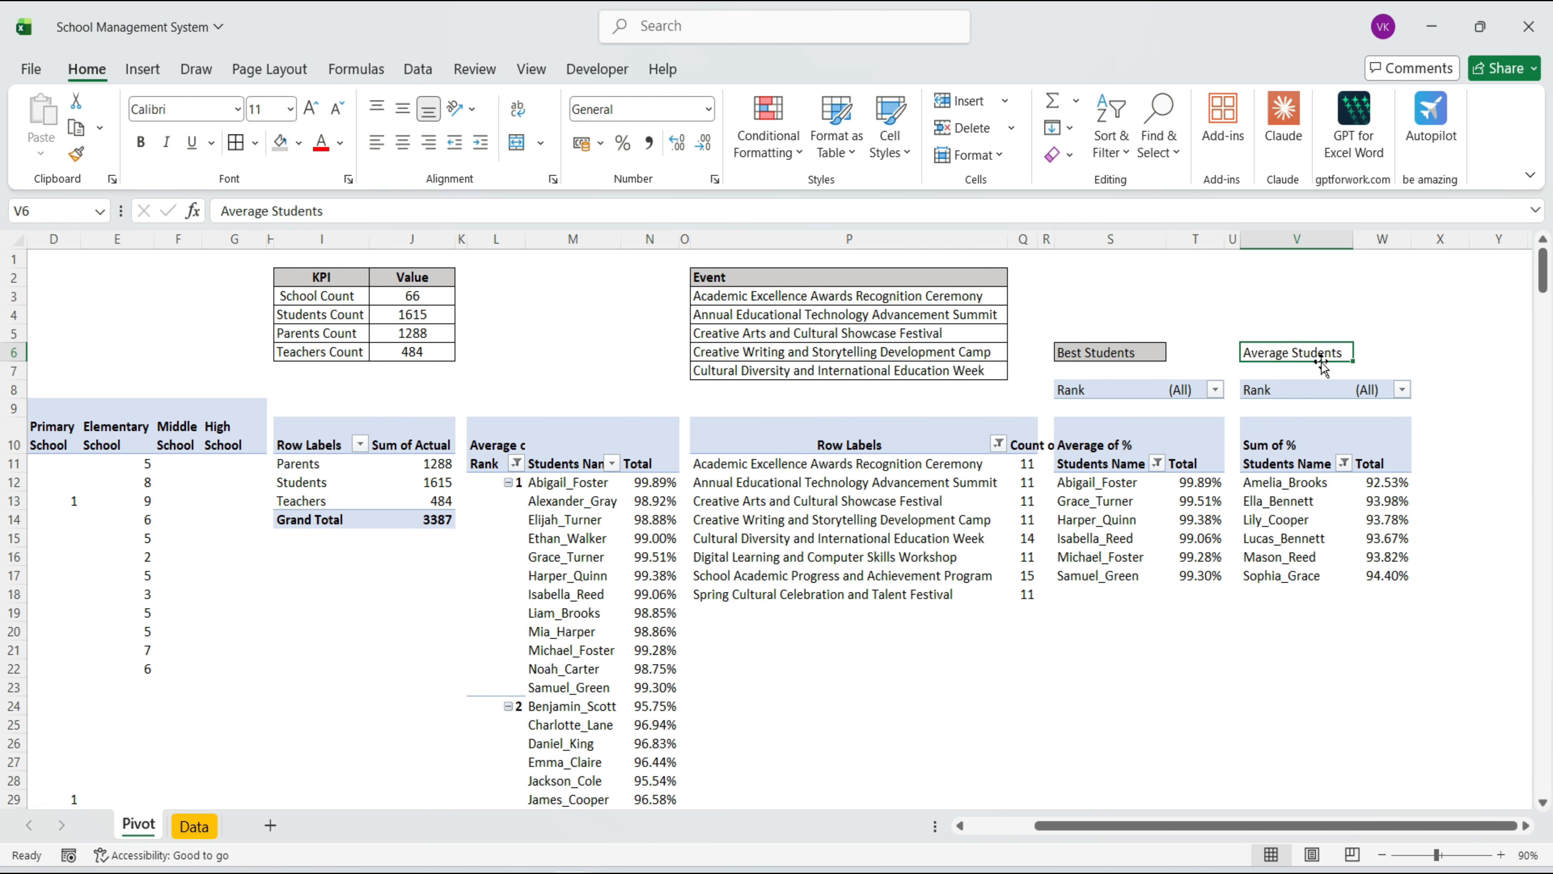
click(1095, 687)
drag(1170, 827, 1035, 836)
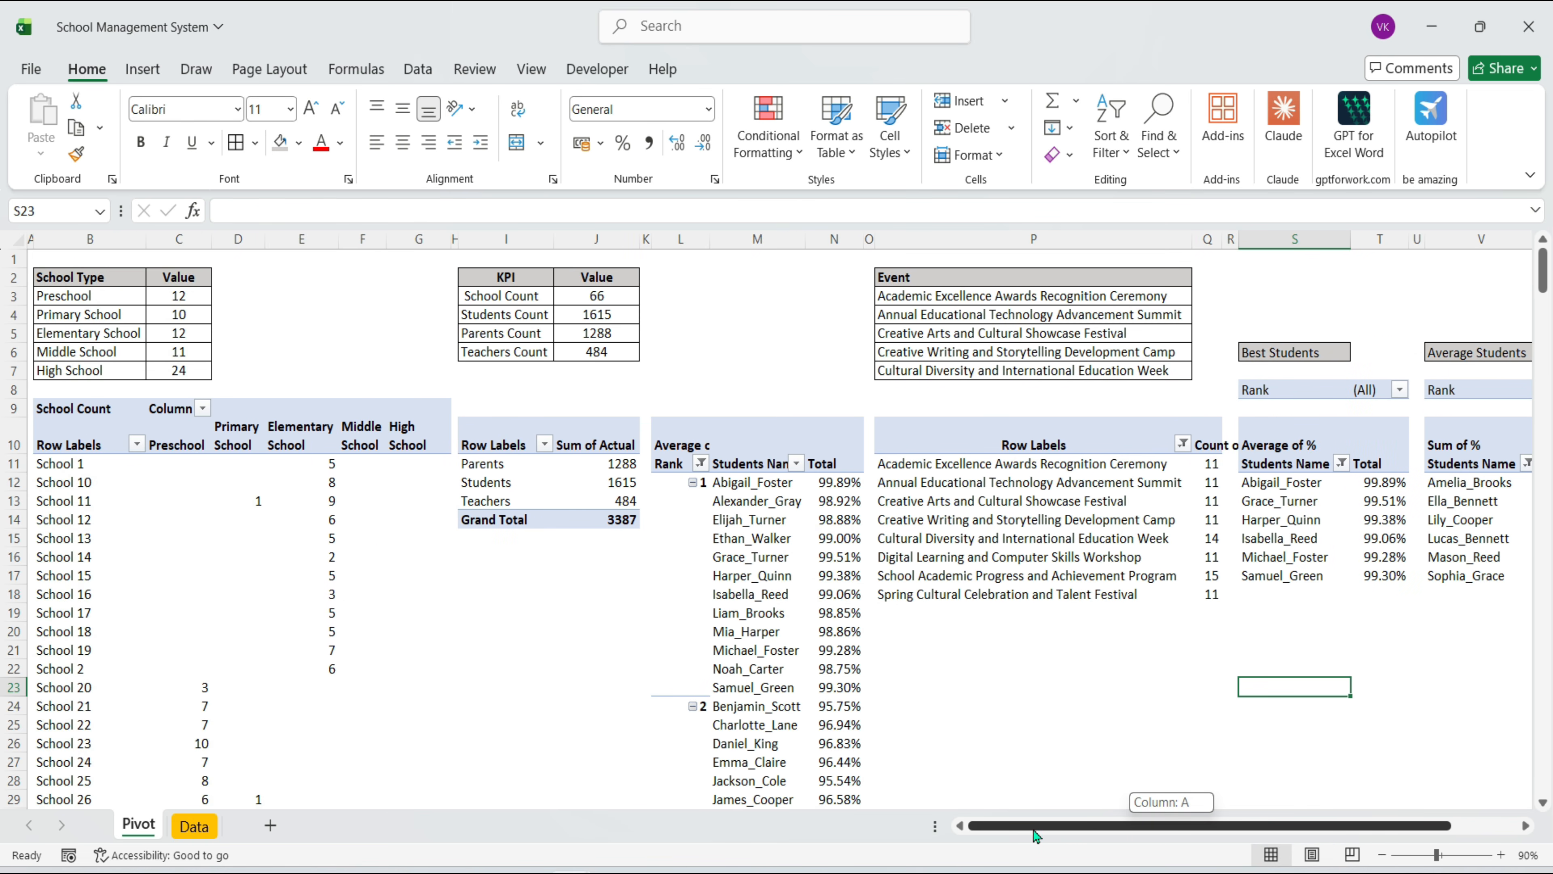
Add a new worksheet named Dashboard and give its tab a darker blue color
click(270, 826)
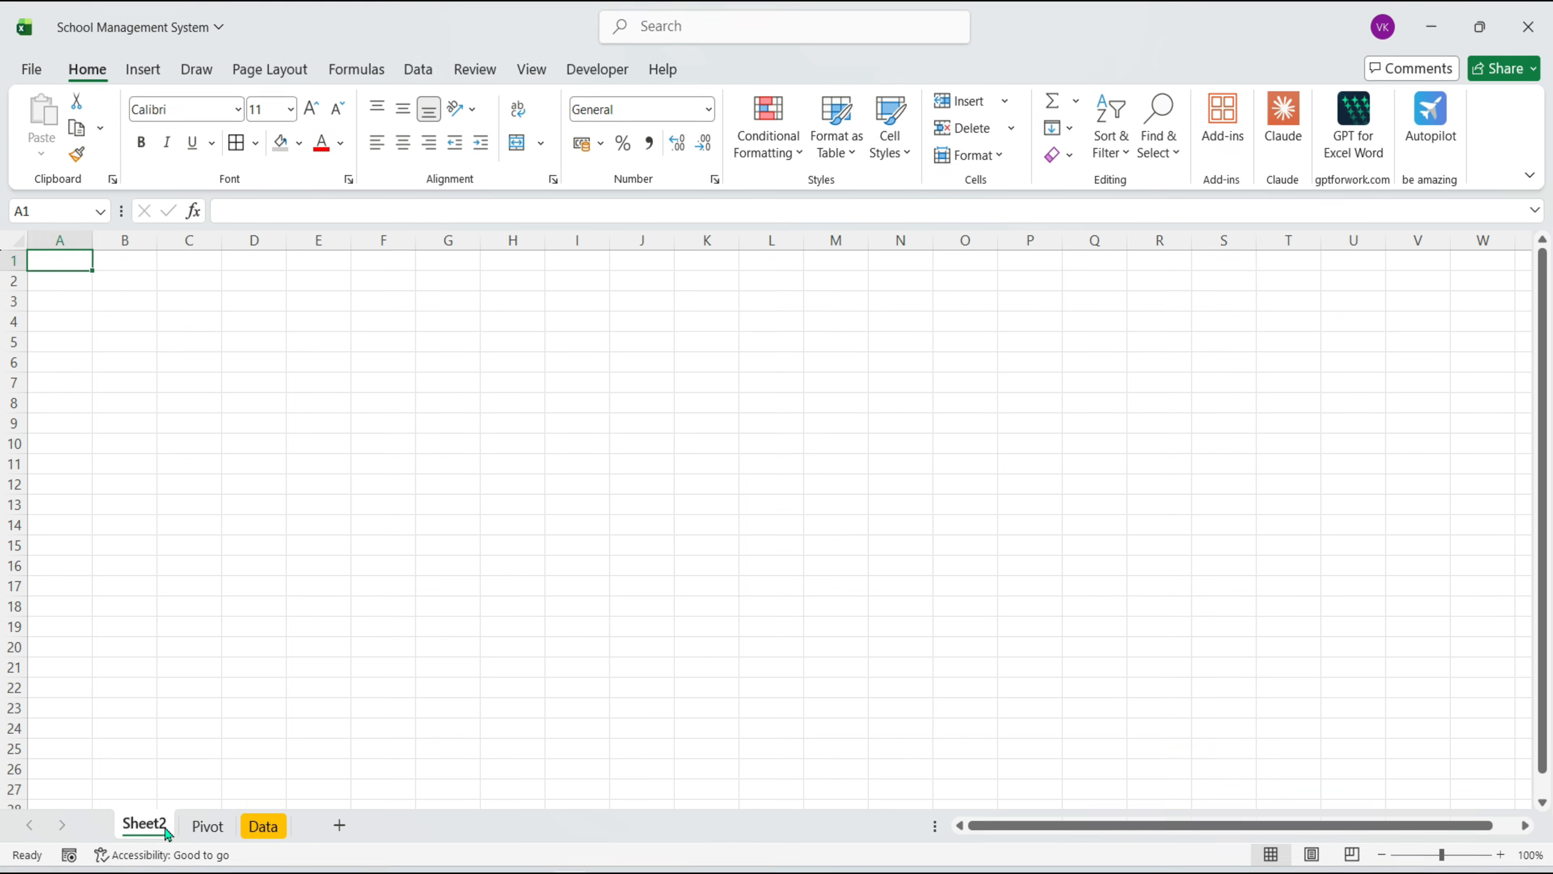
double_click(142, 825)
text(Dashboard)
key(Return)
right_click(162, 828)
mouse_move(246, 725)
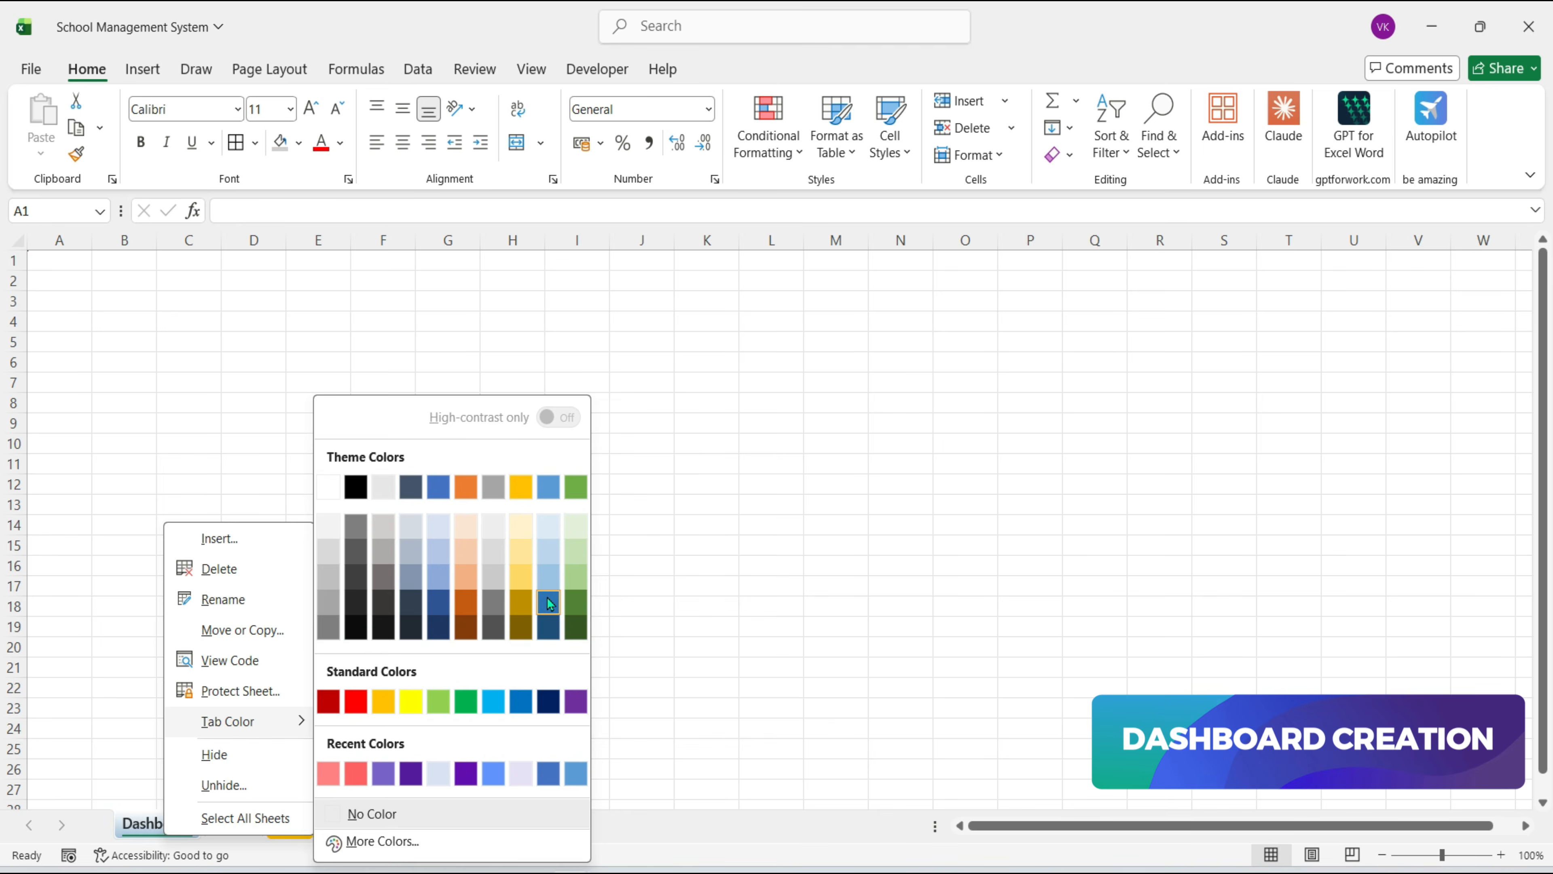
click(547, 604)
Fill all cells of the Dashboard sheet with light blue
click(19, 242)
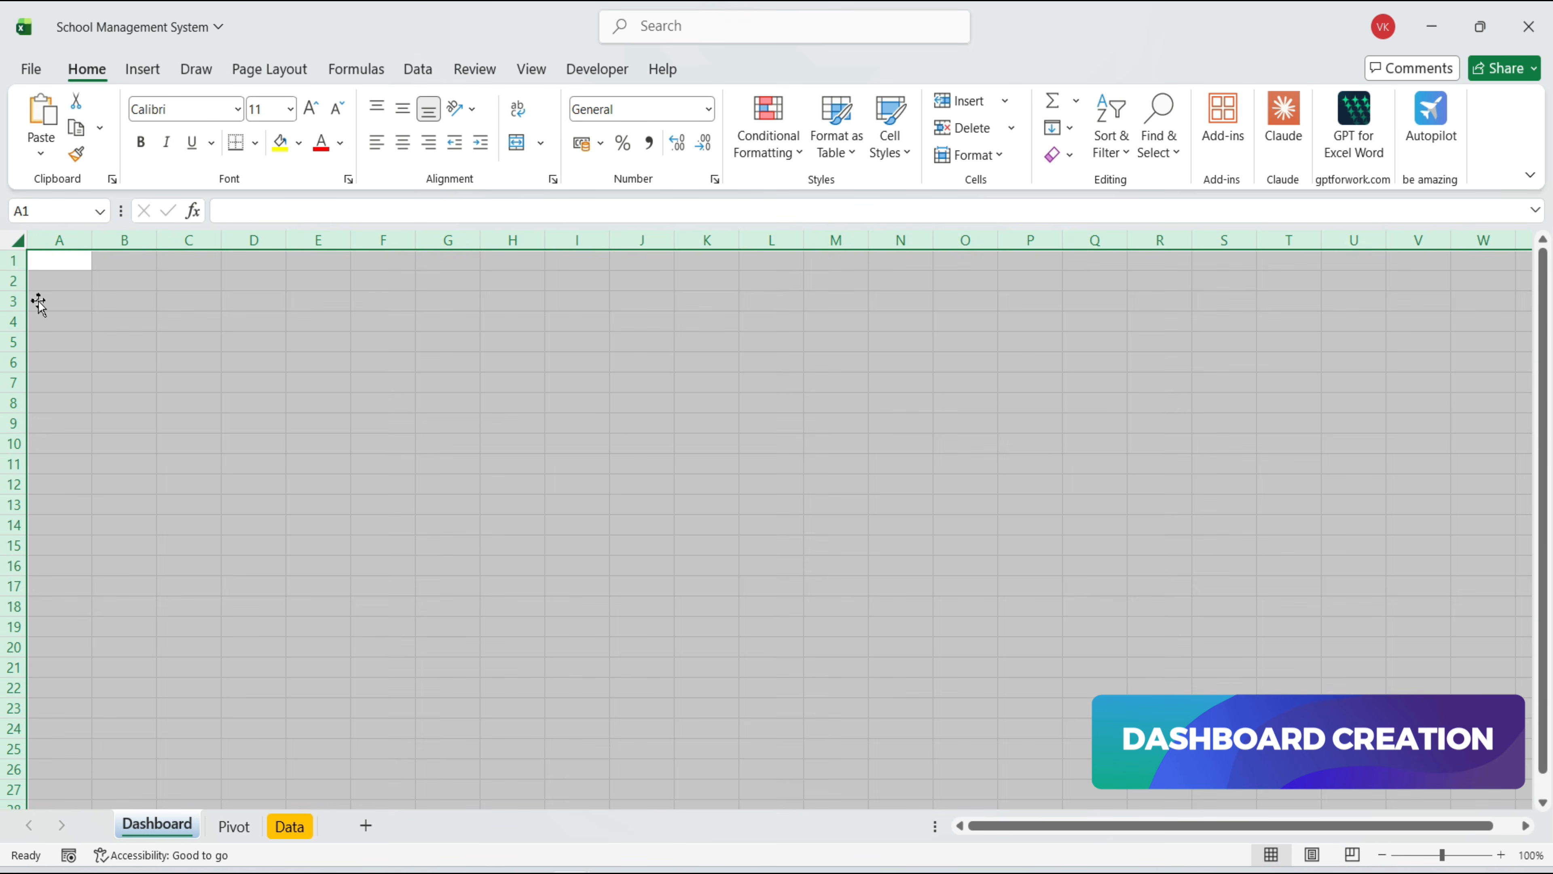
click(299, 142)
click(391, 299)
click(391, 300)
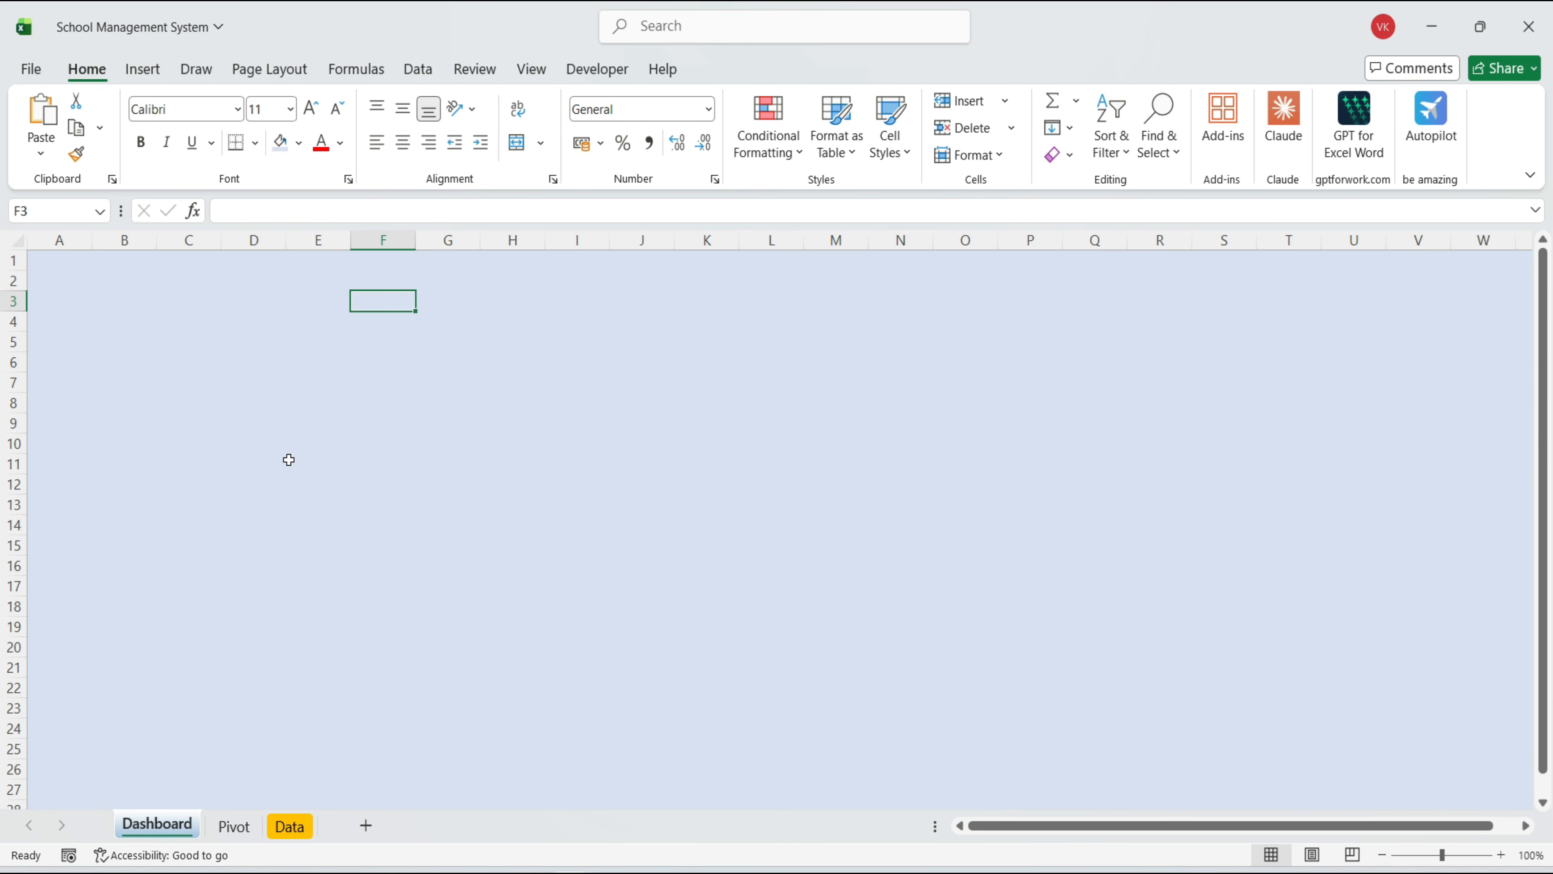
Draw a tall rounded rectangle about 4.7 cm wide and 16.5 cm high over columns A to C and remove its outline
click(144, 70)
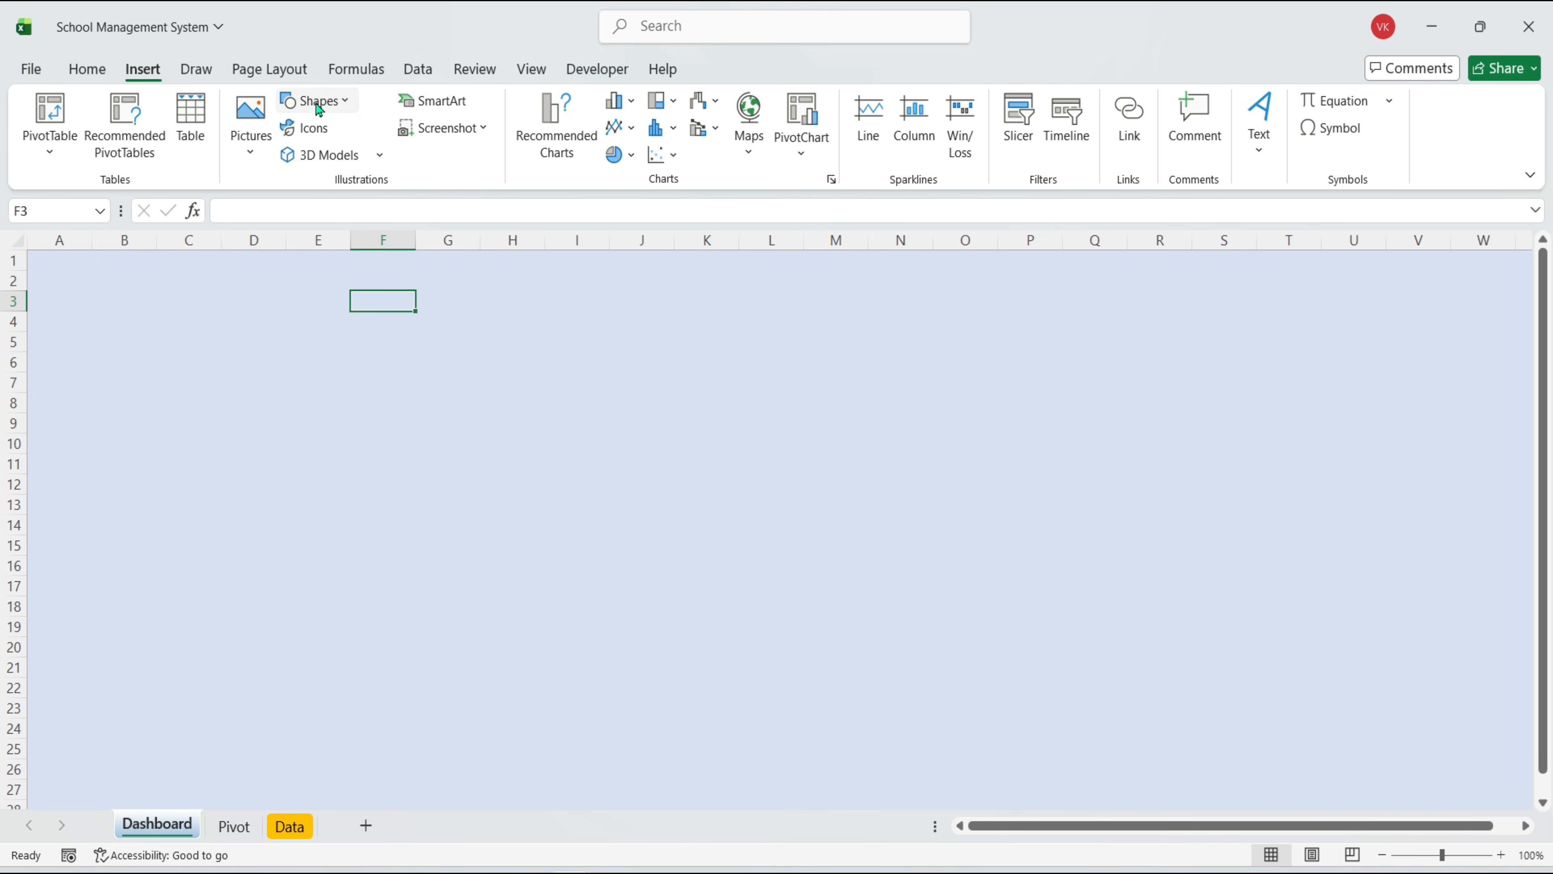
click(318, 101)
click(411, 164)
drag(32, 264, 175, 787)
click(61, 294)
click(619, 134)
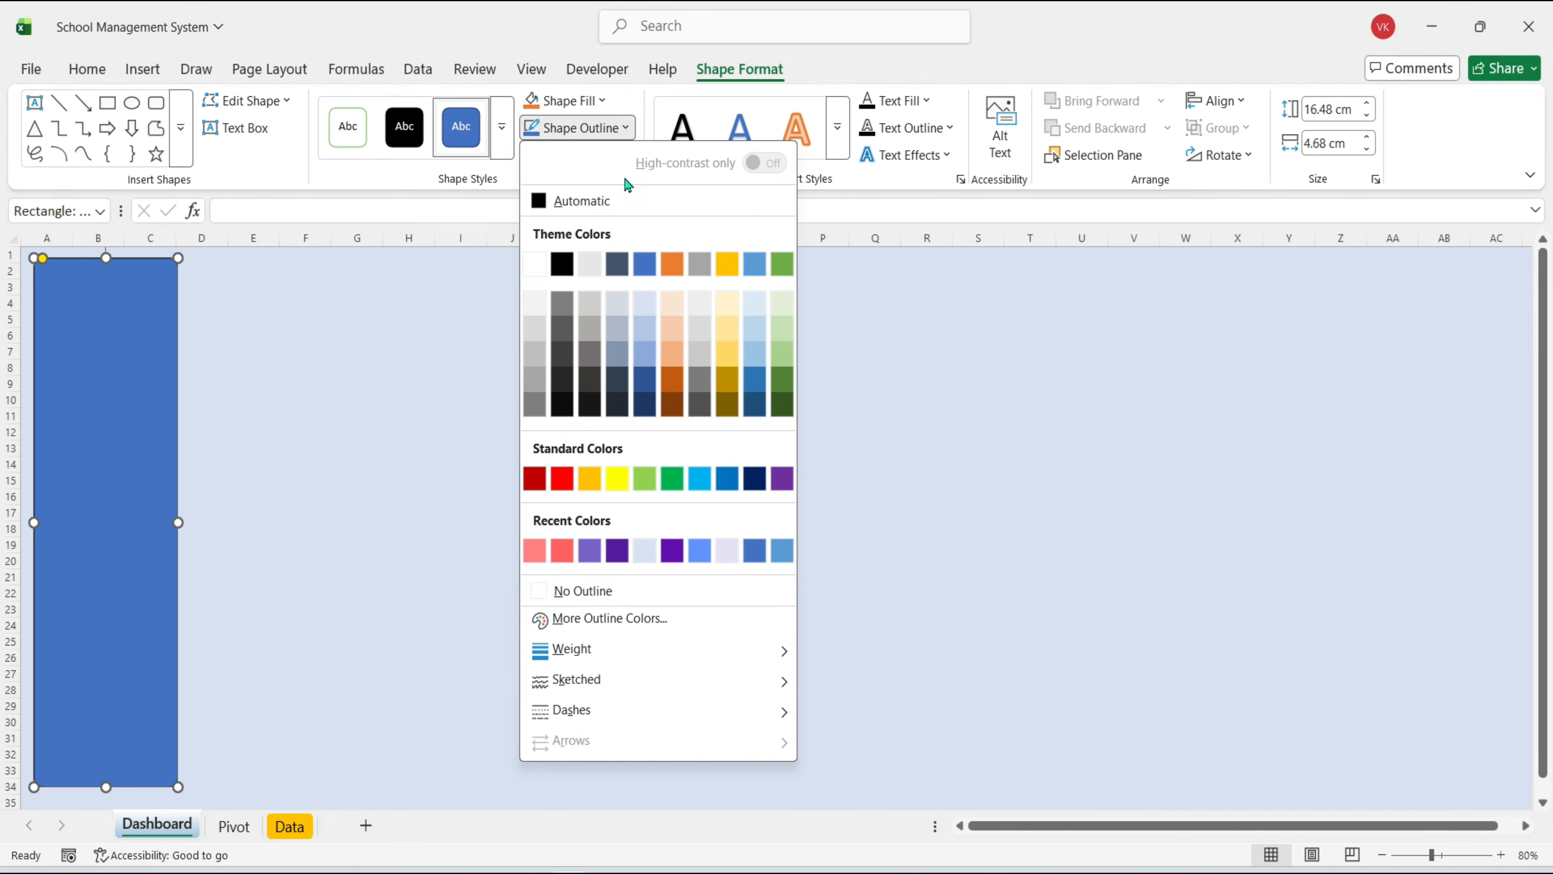
click(553, 591)
Draw a rounded header bar about 31.9 cm wide and 1.6 cm high beside the sidebar's upper end, filled white without an outline
click(156, 103)
drag(224, 294, 1161, 282)
click(604, 101)
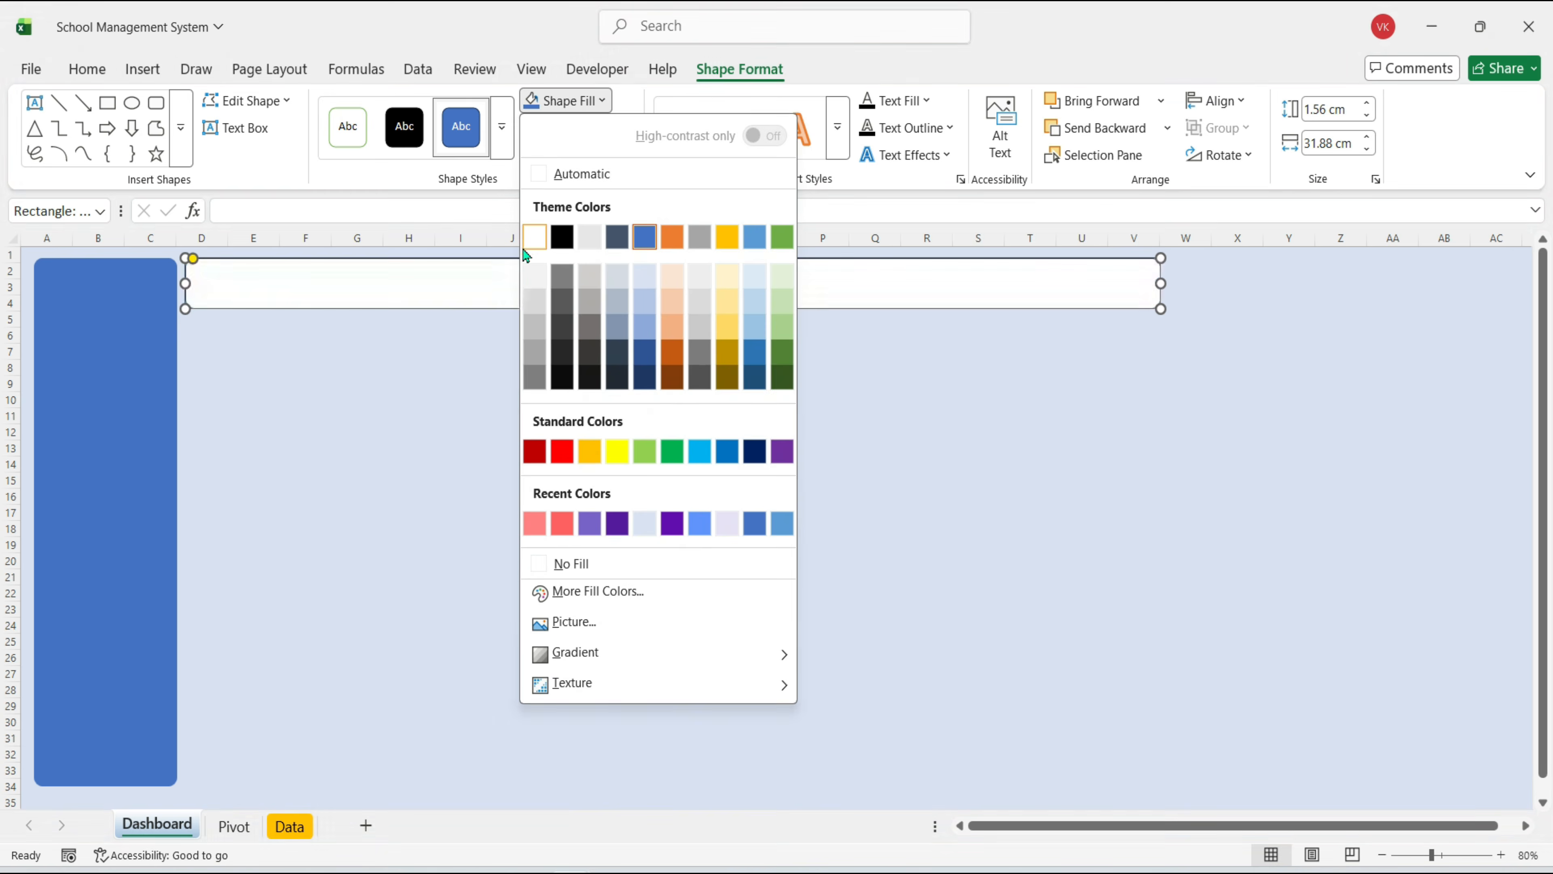
click(534, 237)
click(575, 128)
click(569, 590)
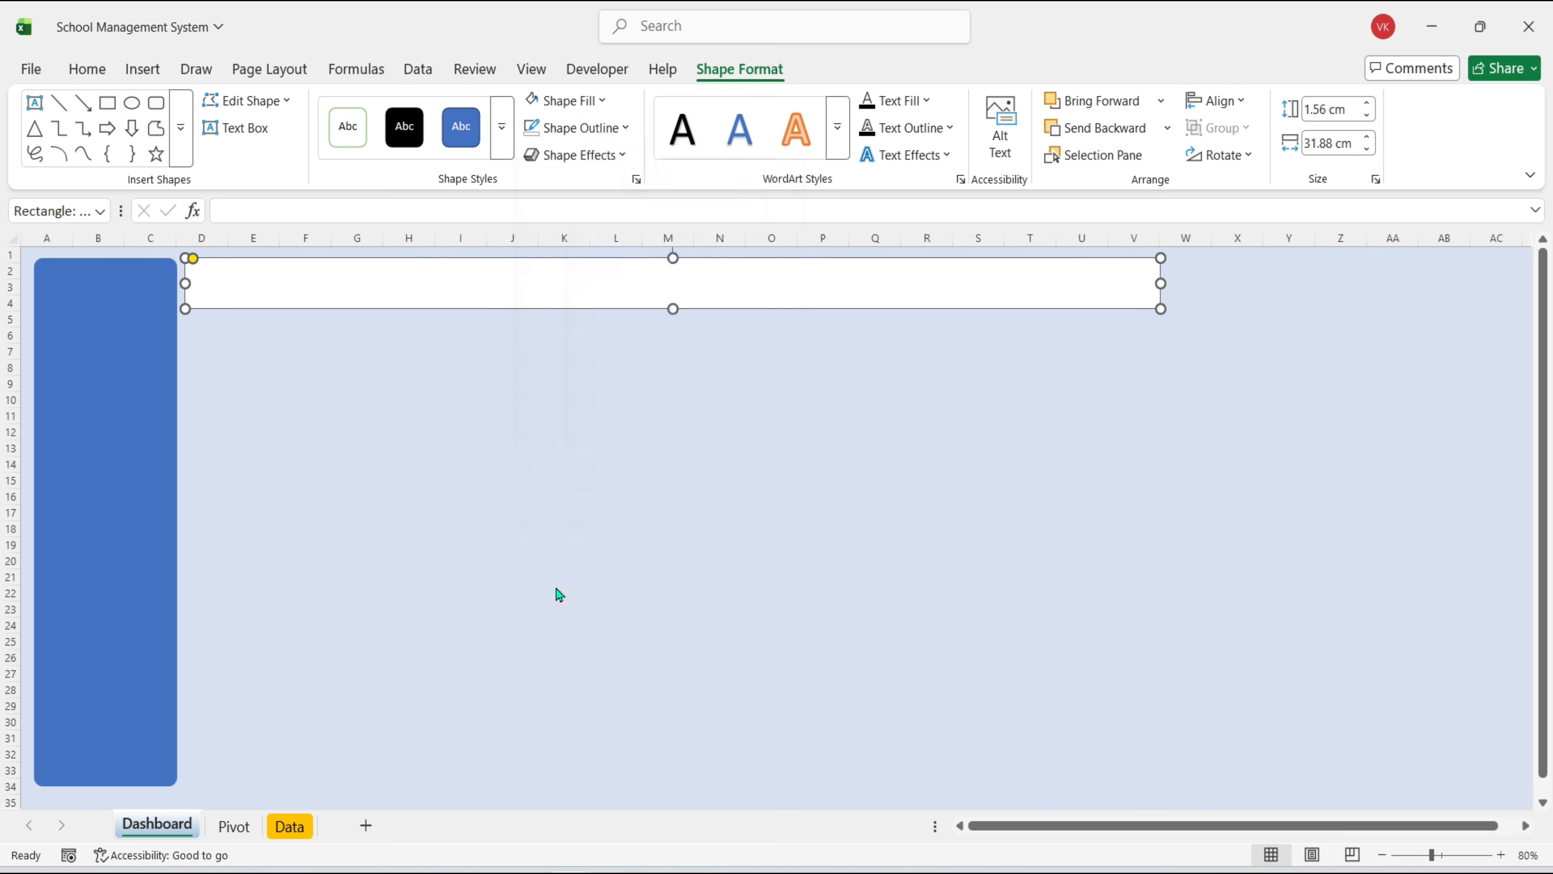
Apply a shadow effect to the white header bar
click(625, 156)
mouse_move(631, 242)
click(752, 278)
Draw a rounded card about 6.8 cm wide and 2.1 cm high under the header's left end, filled white without an outline
click(156, 102)
mouse_move(194, 327)
mouse_down()
mouse_move(403, 393)
mouse_move(191, 320)
mouse_up()
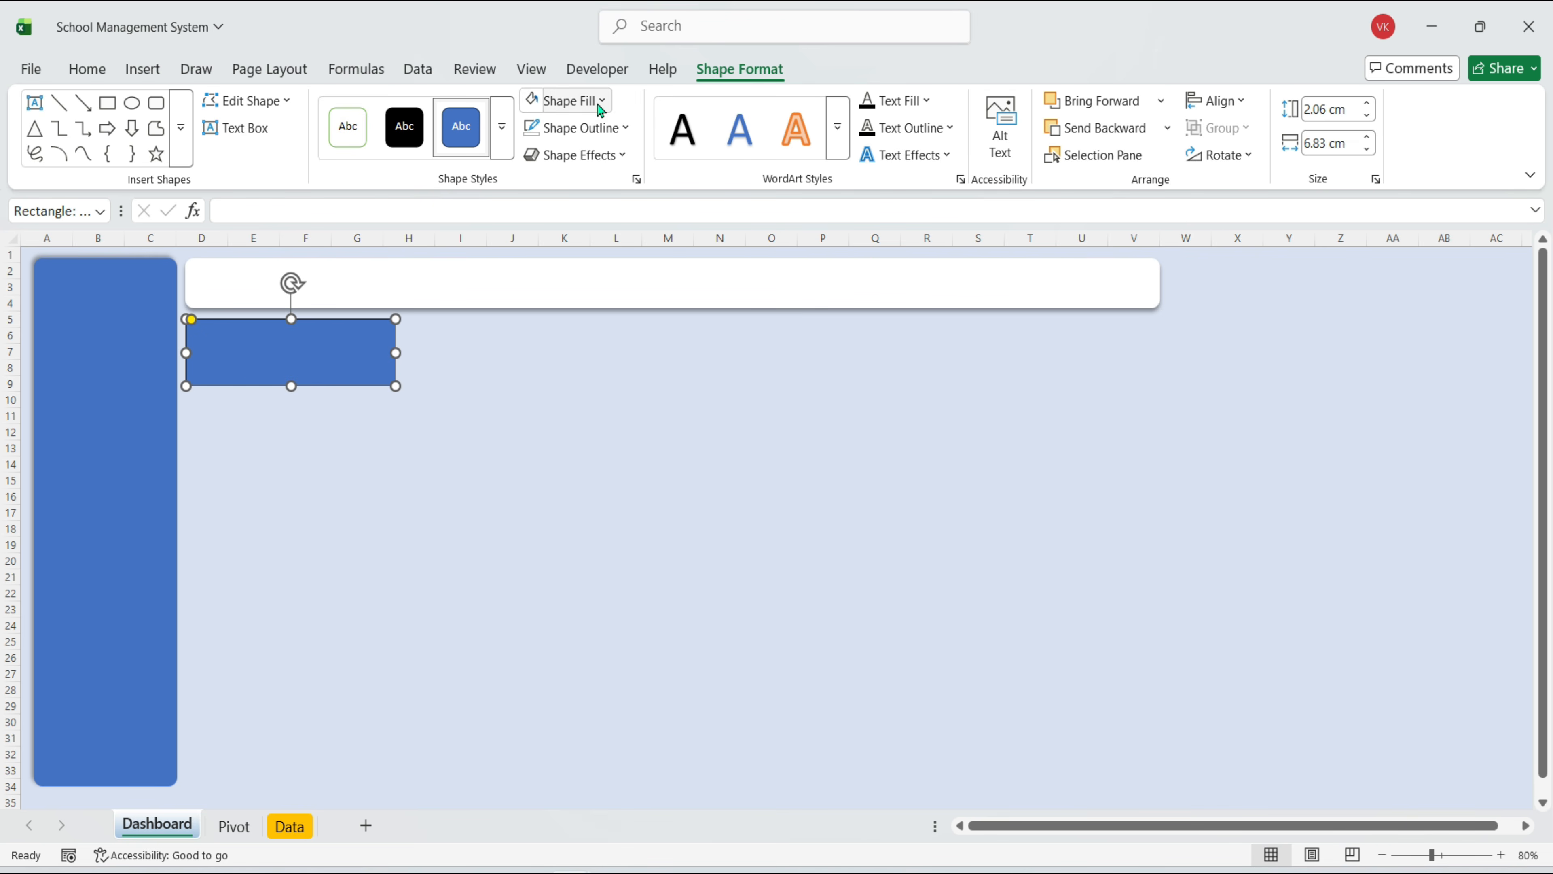
click(601, 102)
click(534, 237)
click(575, 127)
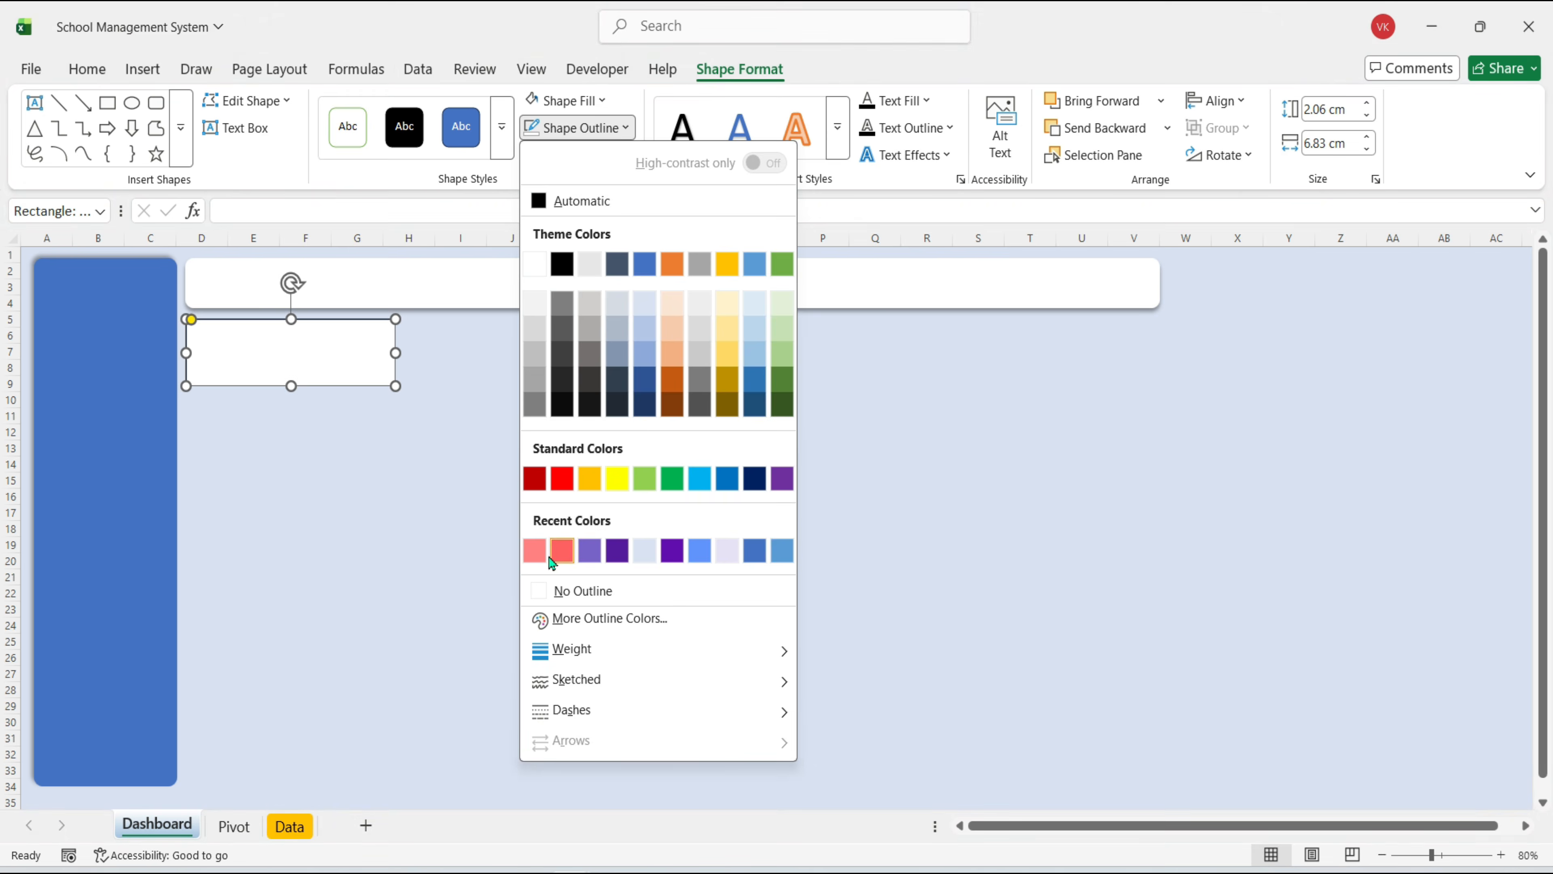
Apply a shadow effect to the small white card
click(578, 155)
mouse_move(591, 238)
click(771, 295)
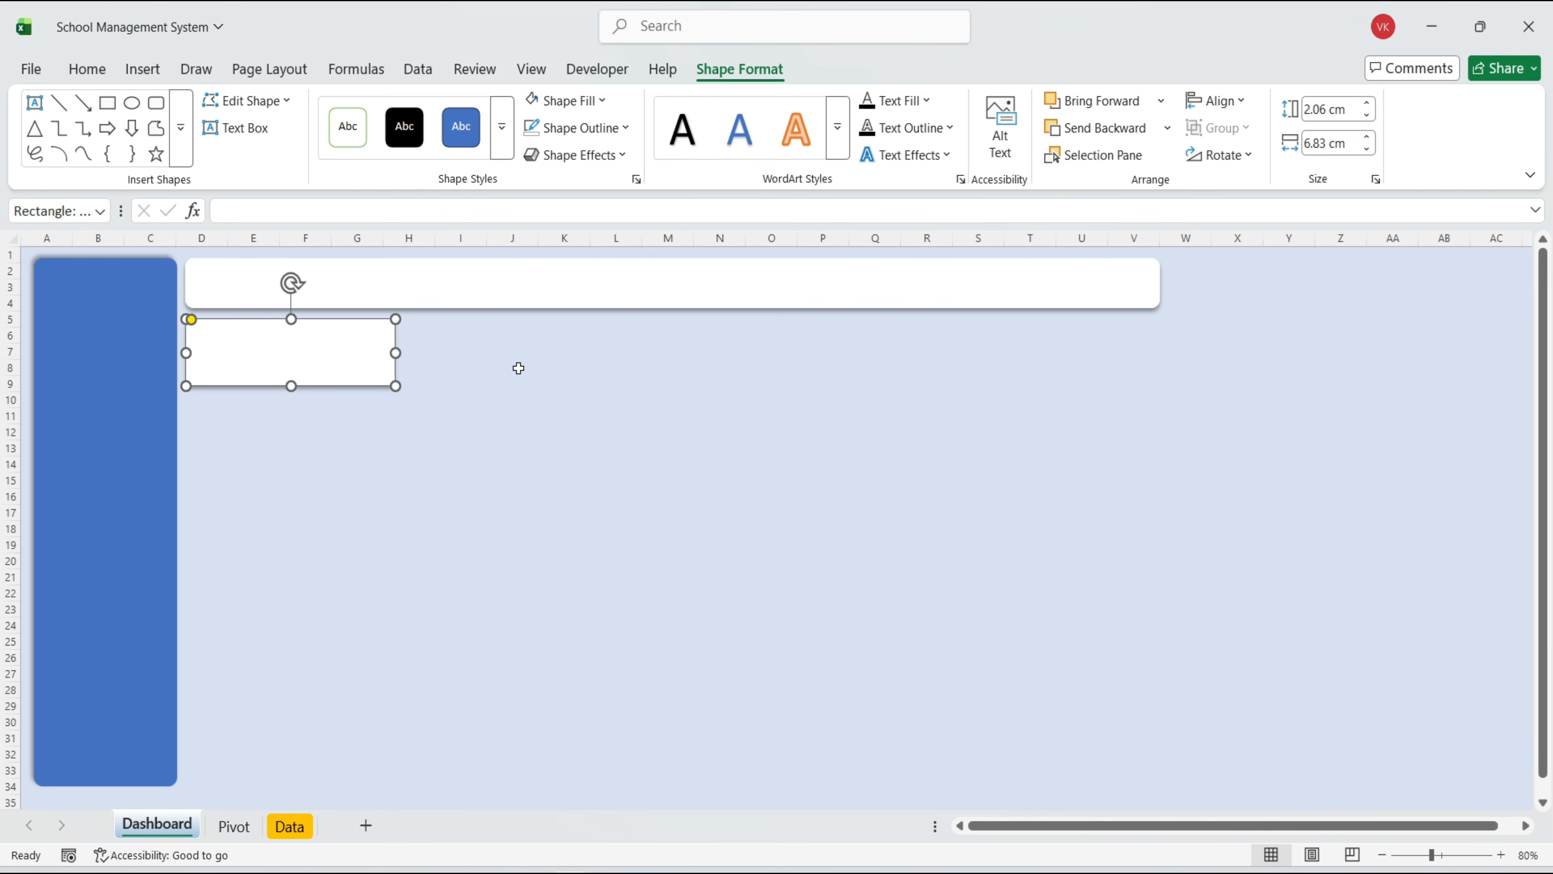
Draw a narrow orange strip without an outline along the card's left edge and group it with the card
drag(352, 387, 352, 386)
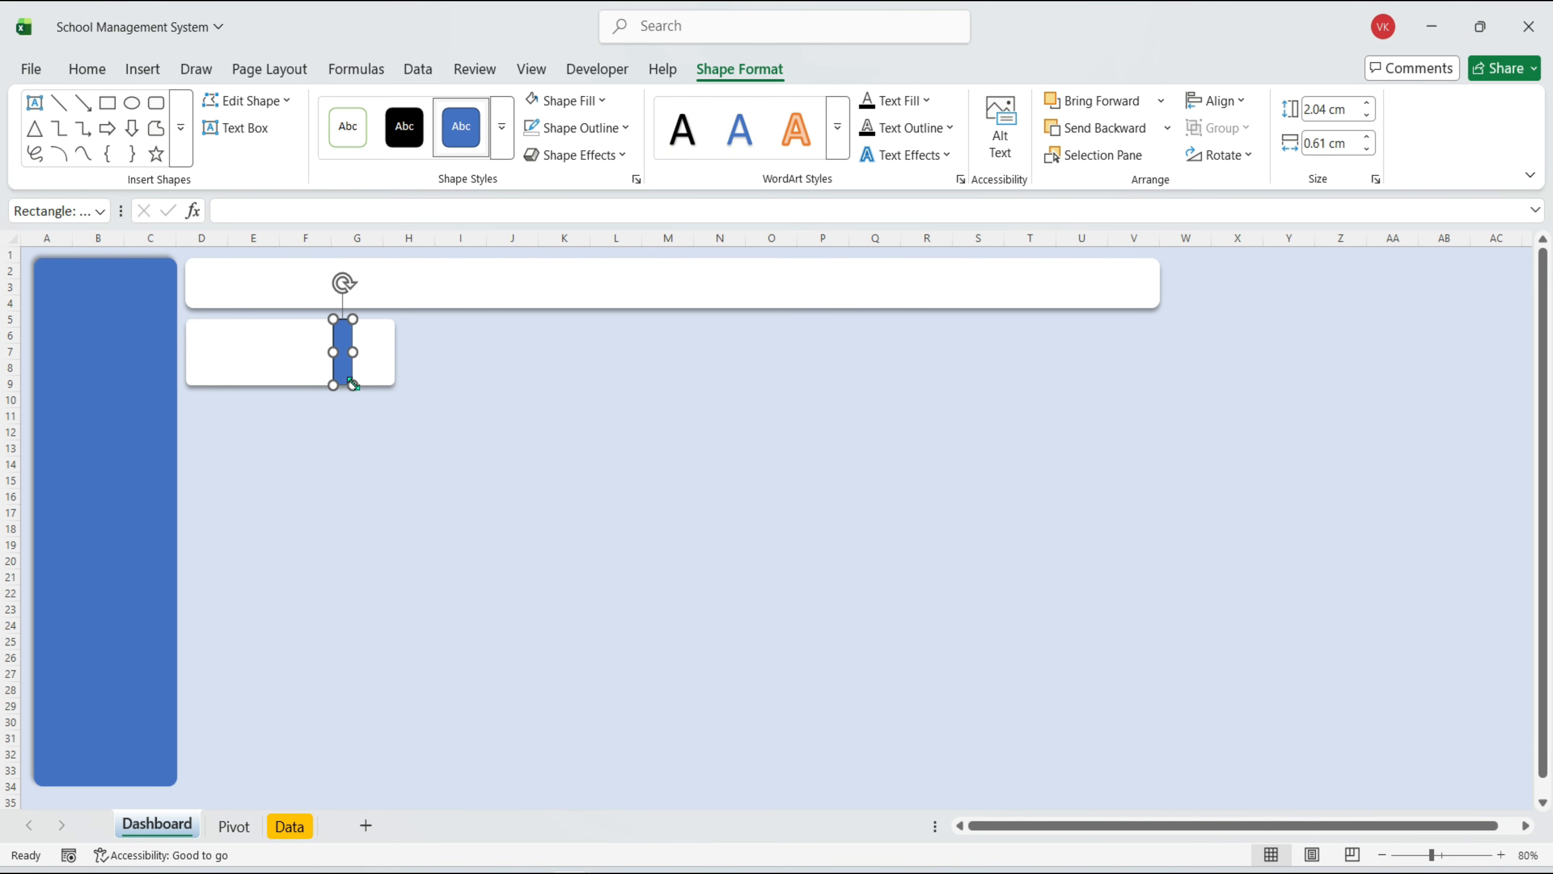
click(603, 101)
click(668, 237)
click(623, 128)
click(560, 591)
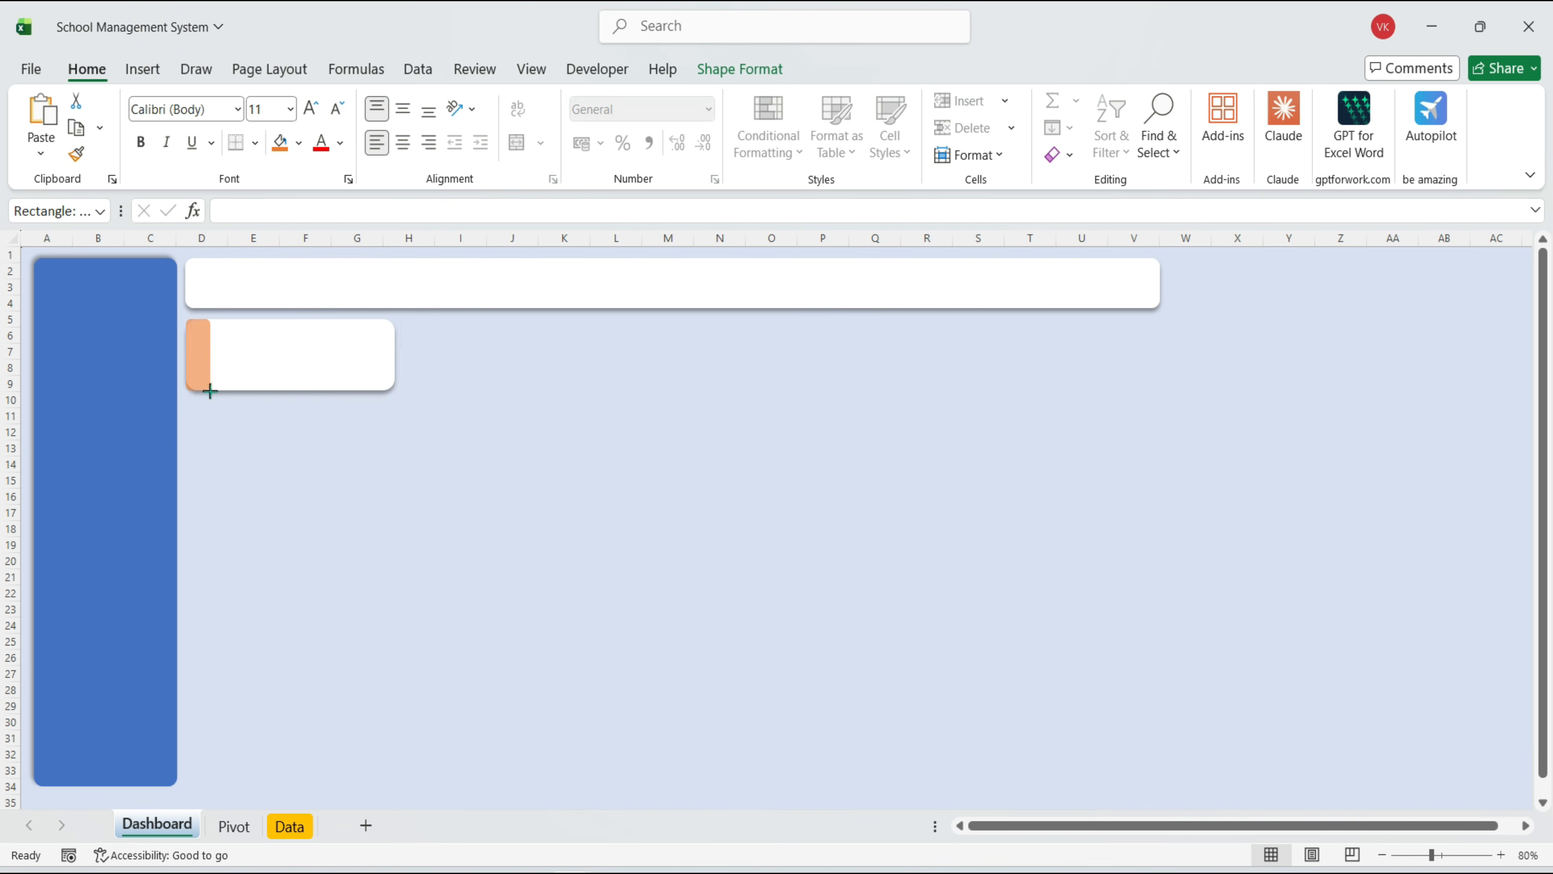
drag(210, 391, 209, 390)
key(ctrl+g)
Duplicate the grouped card three times and space the four cards in a row beneath the header bar
key(ctrl+d)
drag(352, 404, 593, 398)
key(ctrl+d)
key(ctrl+d)
drag(1078, 401, 1078, 399)
Recolour the strips of the second, third and fourth cards blue, light green and purple
click(447, 355)
click(447, 355)
click(299, 142)
click(283, 566)
click(698, 355)
click(698, 355)
click(299, 143)
click(393, 493)
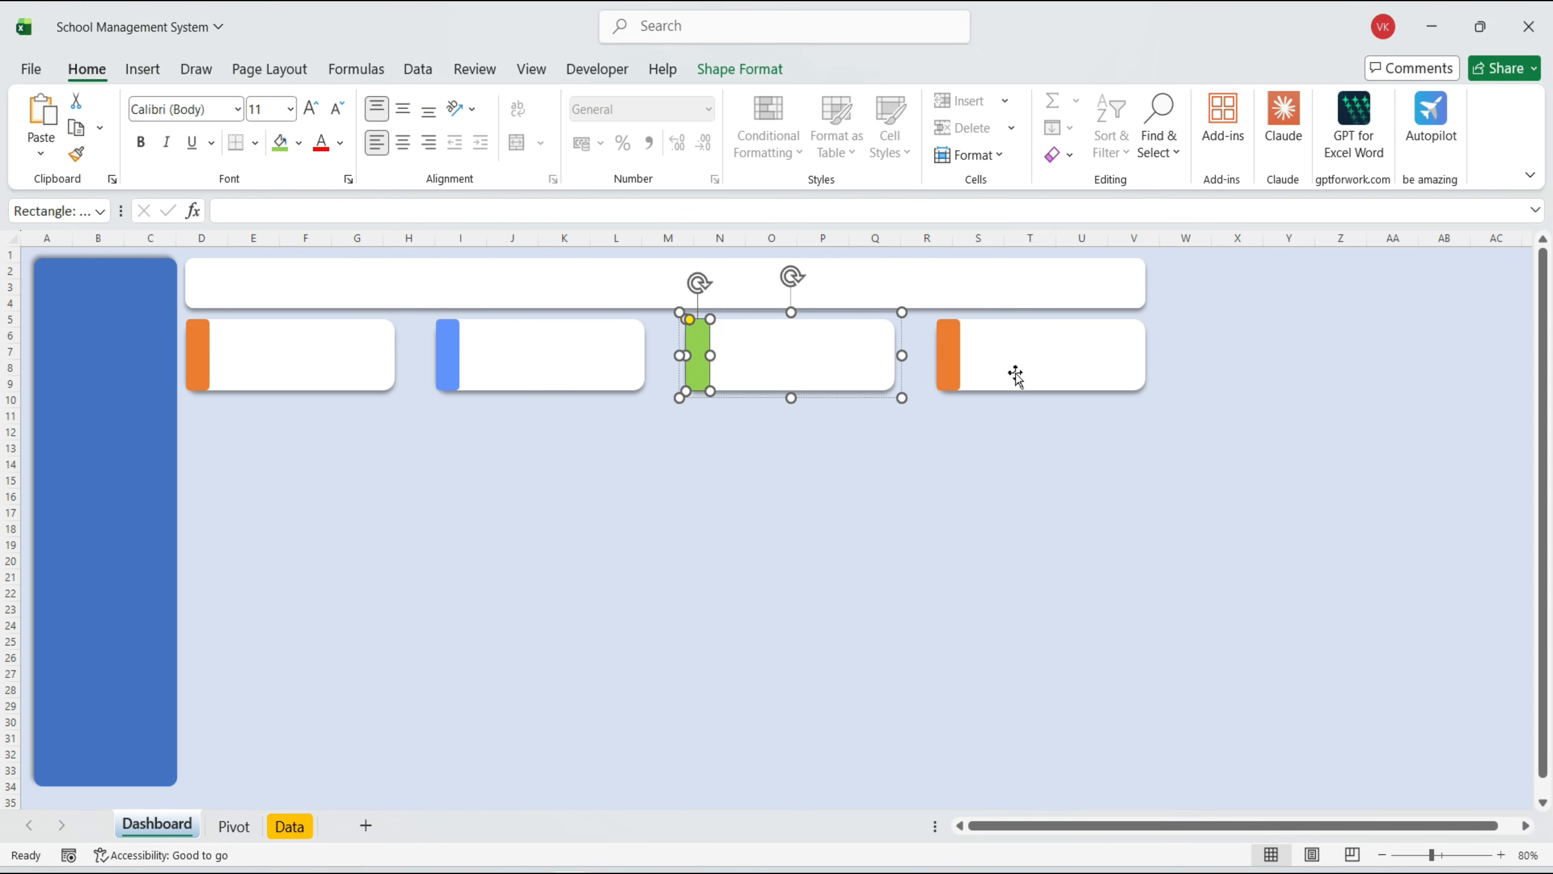
click(949, 354)
click(949, 355)
click(299, 142)
click(393, 566)
Duplicate the header bar and resize the copy into a large panel beneath the first two cards
click(351, 301)
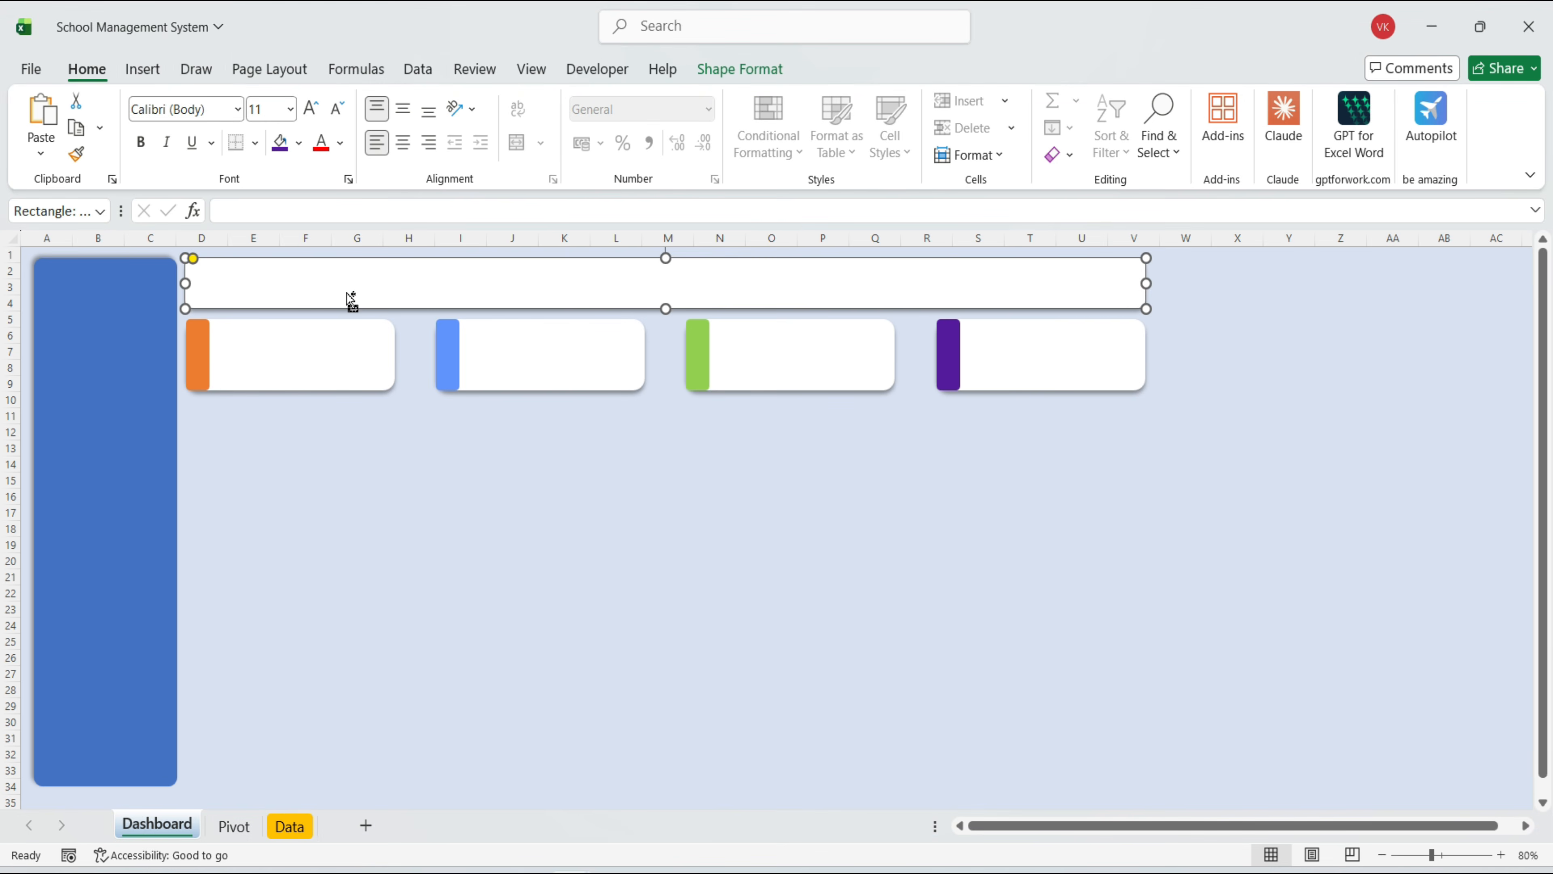
key(ctrl+d)
drag(371, 298, 360, 430)
drag(1147, 427, 642, 428)
drag(414, 453, 409, 617)
drag(220, 402, 196, 403)
Duplicate the large panel and fit the copy beneath the third and fourth cards, slightly shorter than the original
key(ctrl+d)
drag(548, 538, 1002, 526)
drag(1113, 620, 1149, 579)
Duplicate the panels to form a lower row of two white panels reaching down to about row 34
key(ctrl+d)
drag(499, 566, 489, 732)
drag(417, 581, 417, 606)
key(ctrl+d)
drag(753, 548, 740, 720)
Bring the set of logos and icons beside the panels and place the larger white logo at the top of the sidebar
click(1237, 465)
drag(1208, 825, 1303, 826)
drag(1451, 262, 1252, 599)
drag(1319, 555, 932, 593)
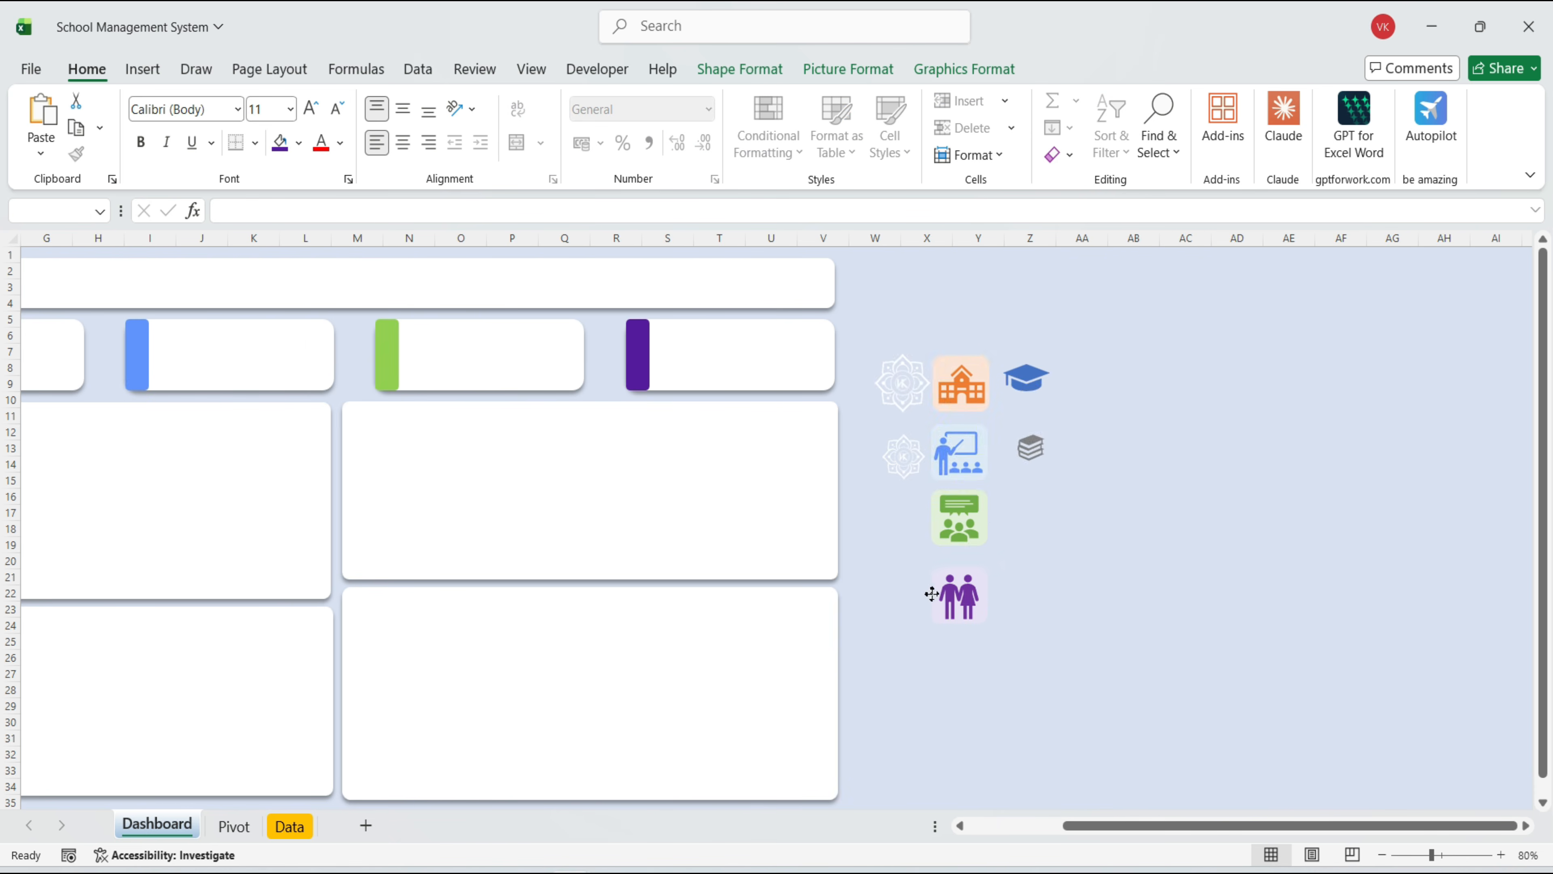
drag(1218, 827, 1123, 828)
click(1339, 655)
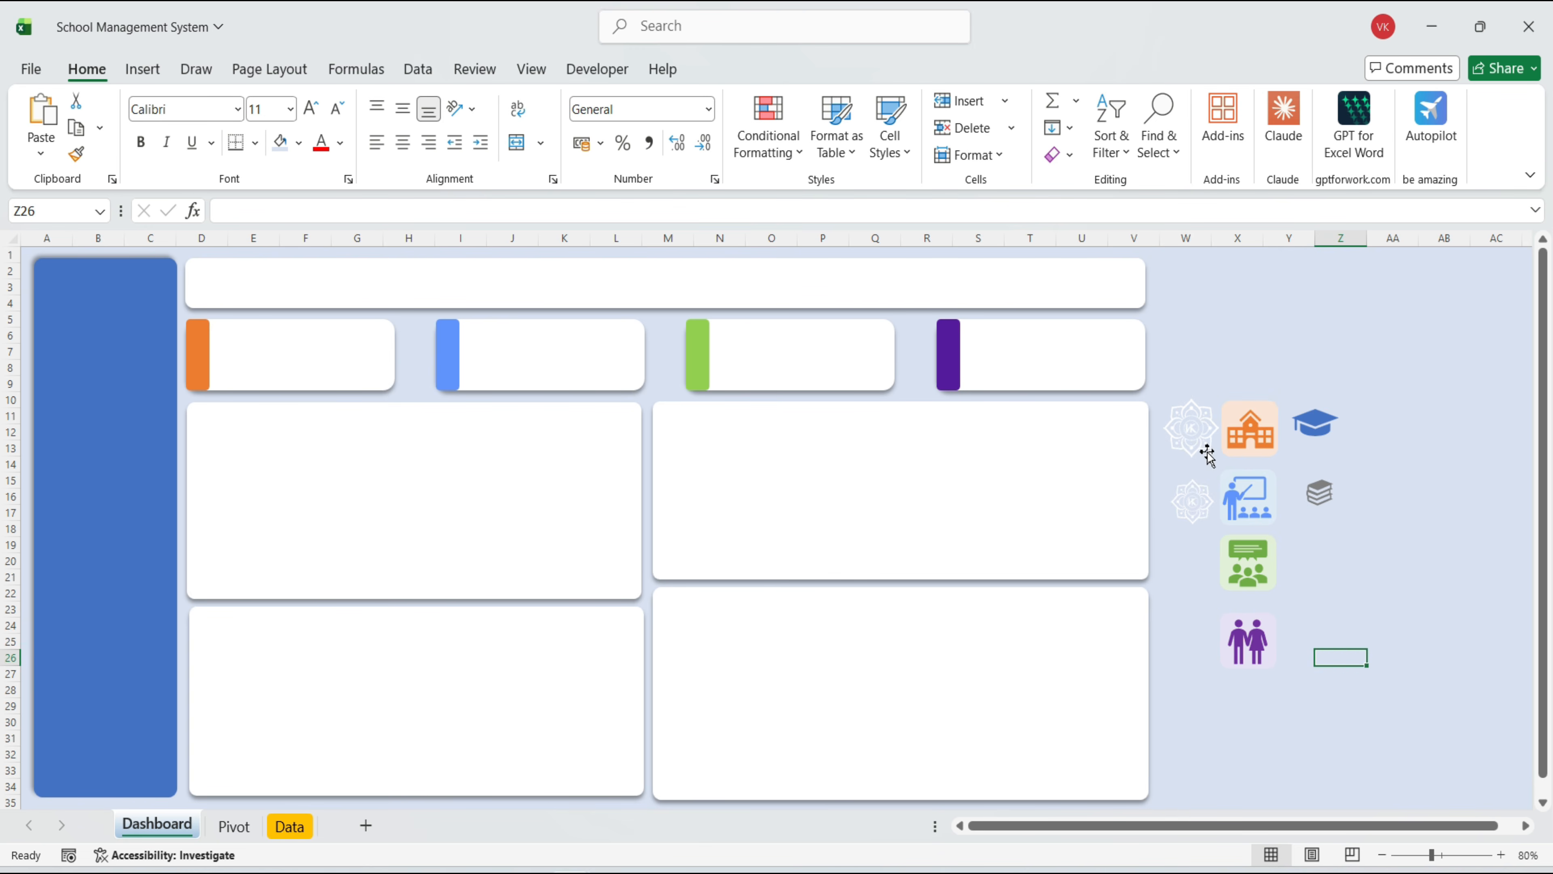
drag(1209, 456, 631, 383)
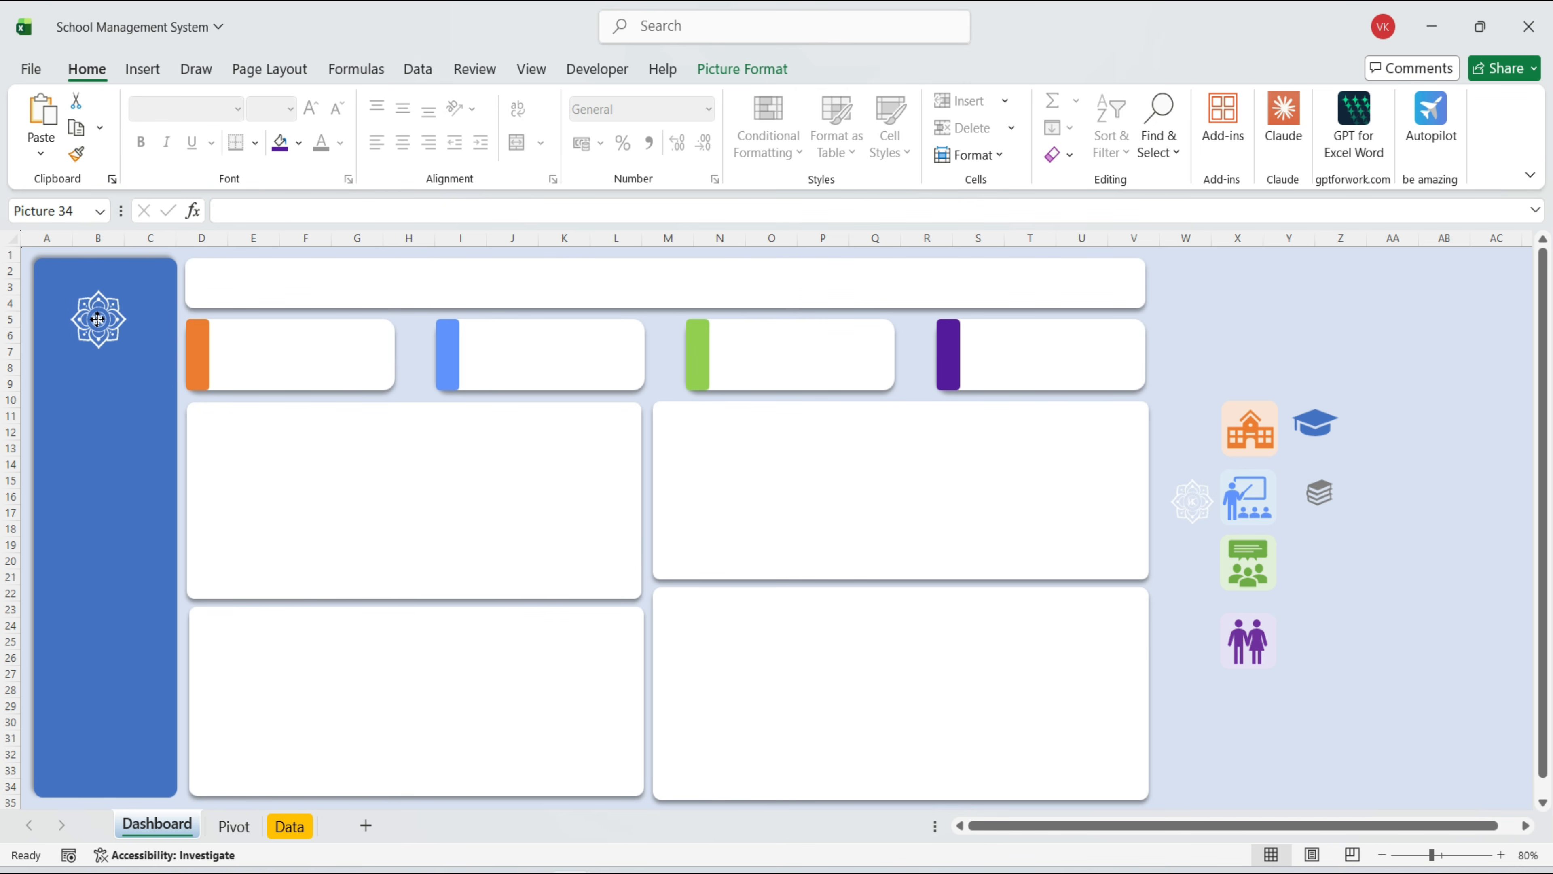
Add a text box without fill or outline below the sidebar logo reading "Welcome to Vedakarna Smart Schools" in bold, centred white text
click(138, 69)
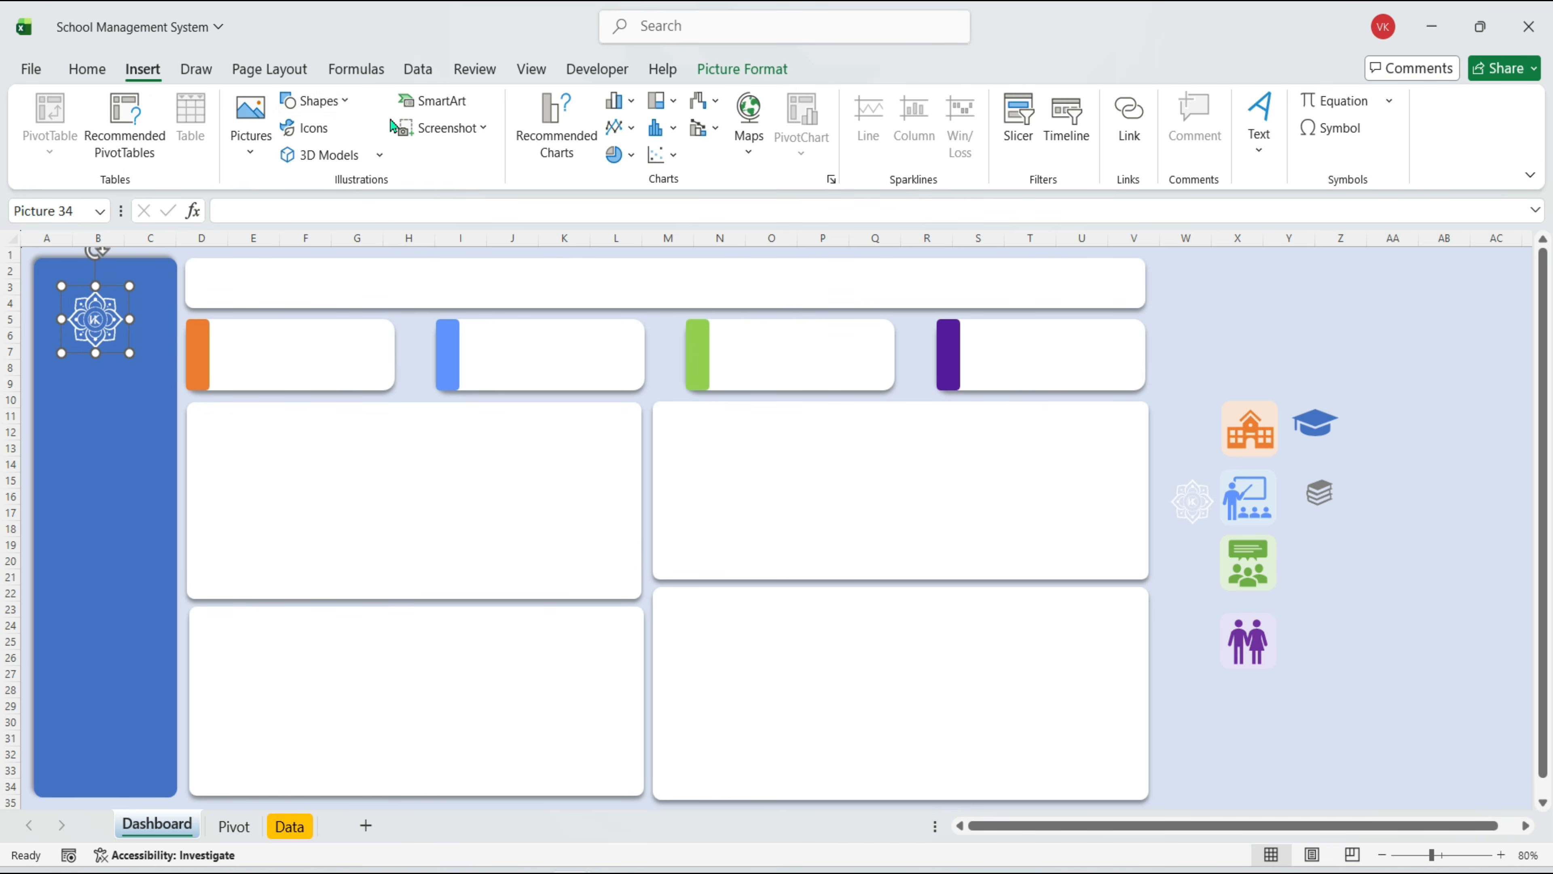
click(347, 102)
click(291, 162)
drag(239, 470, 153, 420)
click(739, 69)
click(590, 101)
click(569, 563)
click(612, 127)
click(560, 591)
click(78, 390)
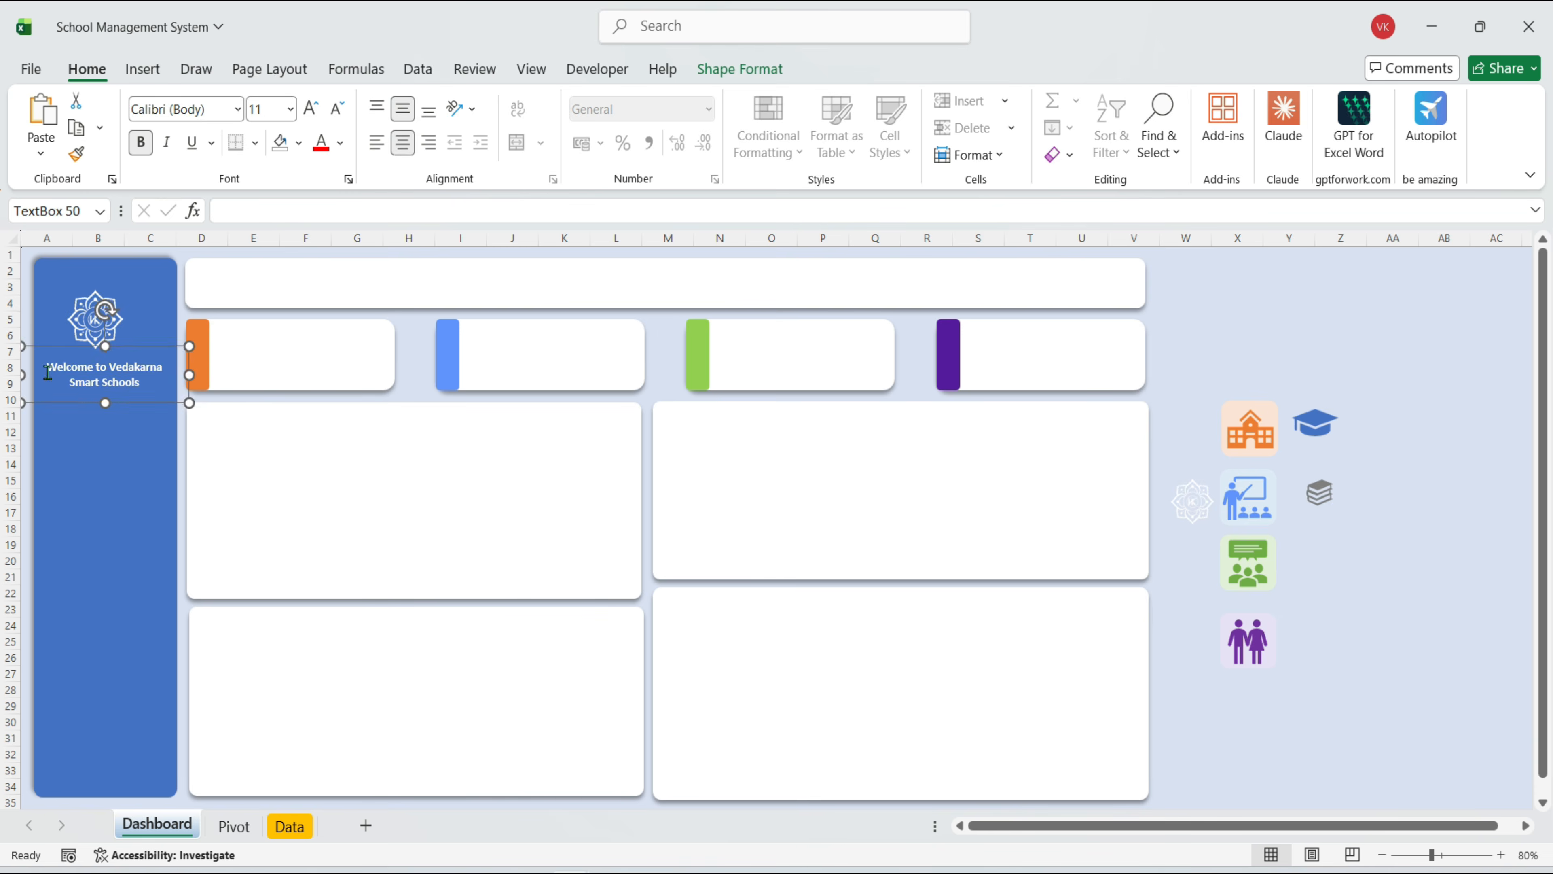
click(409, 384)
Draw a rounded button about 4.2 cm wide and 1.2 cm high under the welcome text, filled light blue without an outline
click(142, 68)
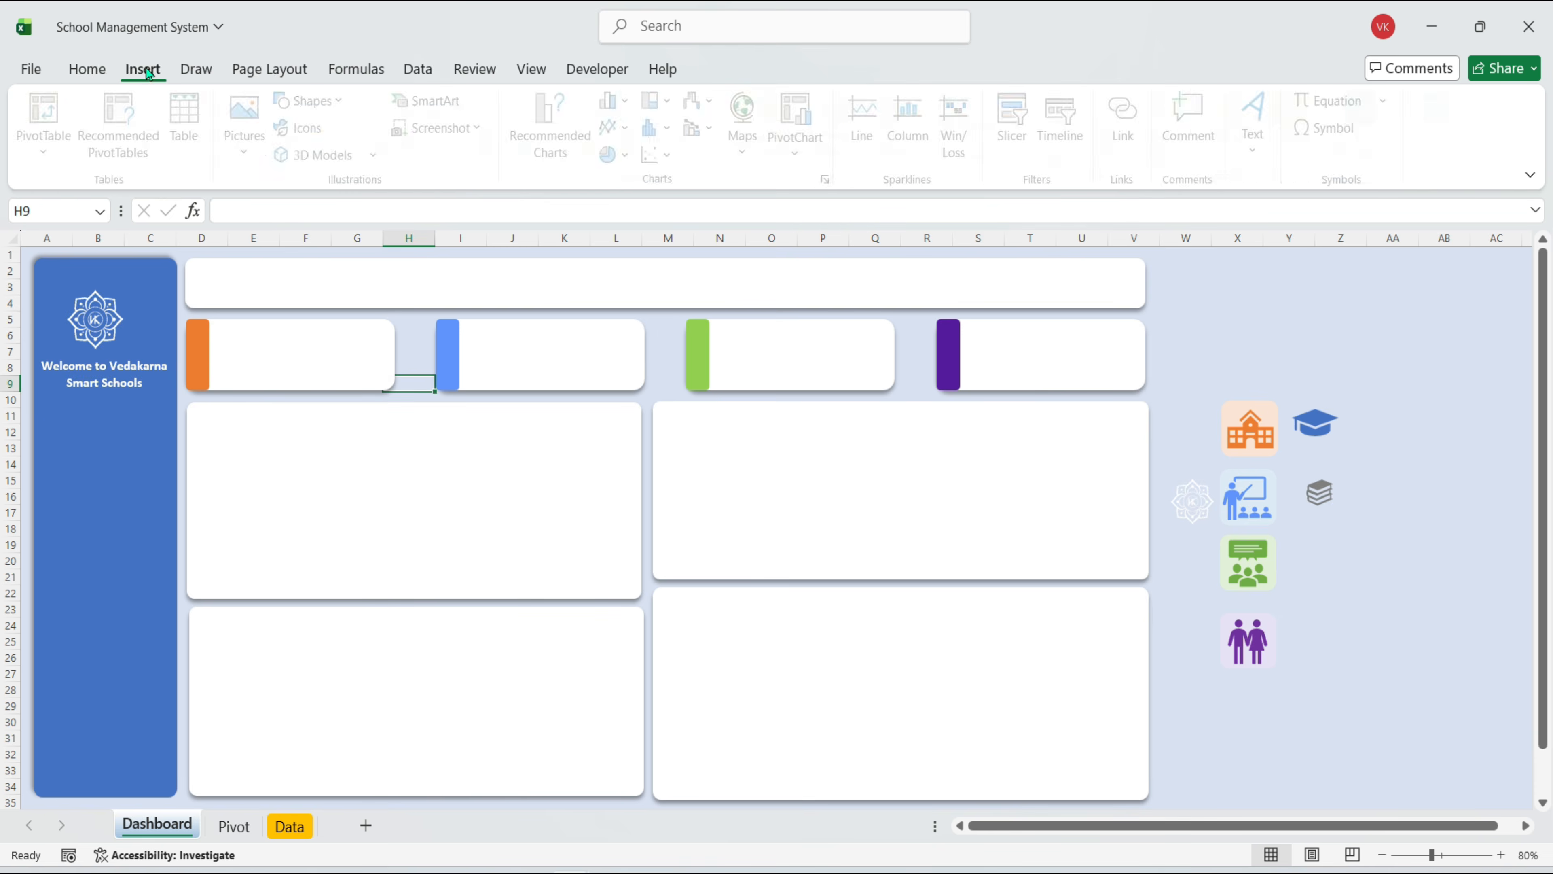
click(317, 100)
click(410, 160)
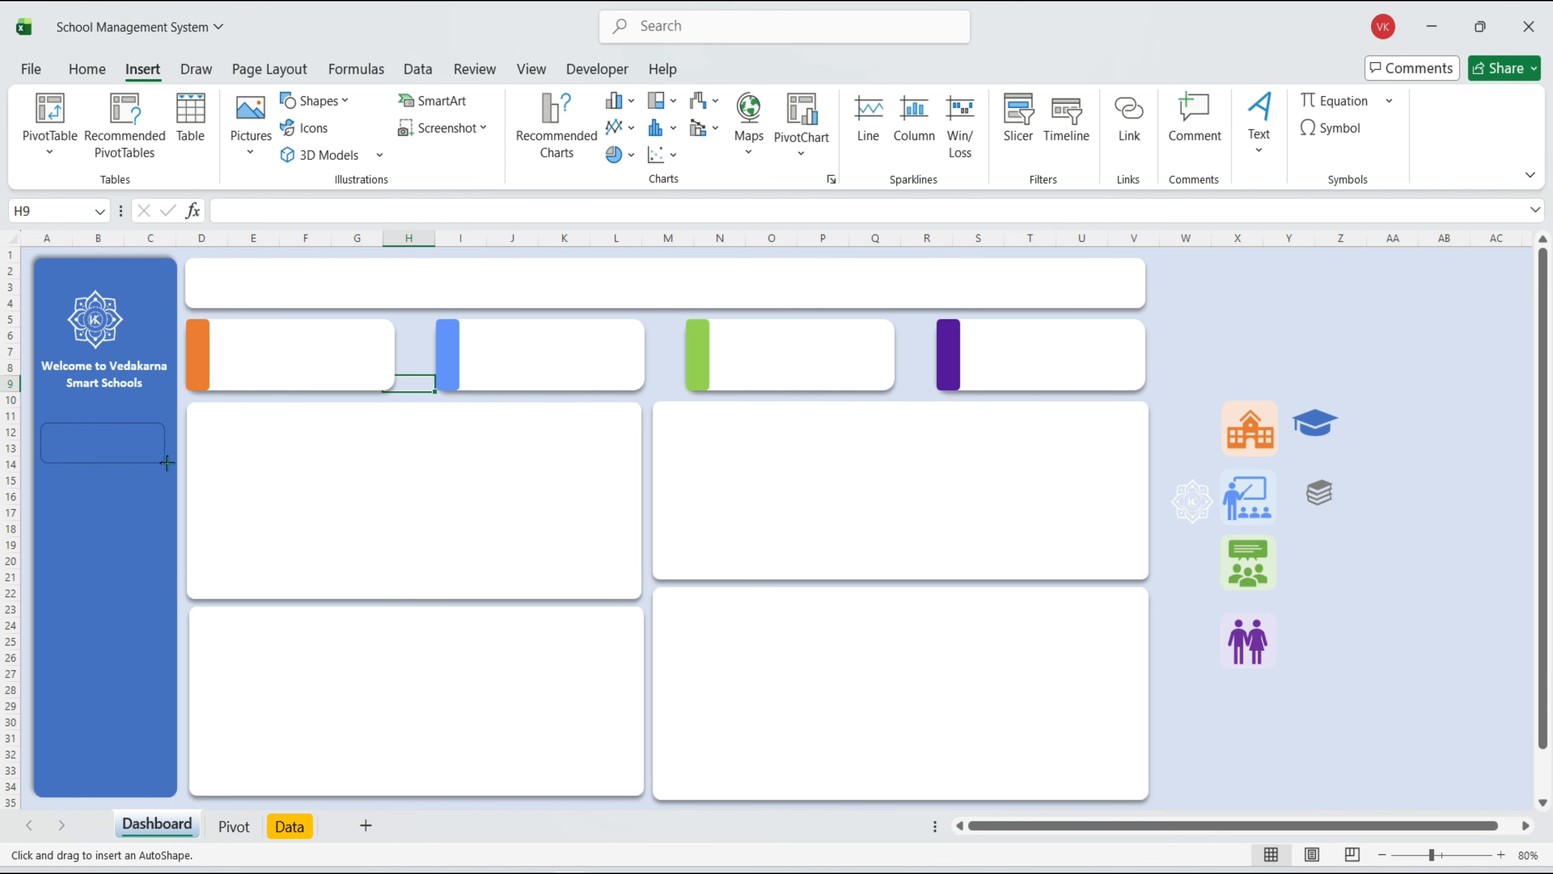
drag(167, 463, 169, 463)
click(604, 104)
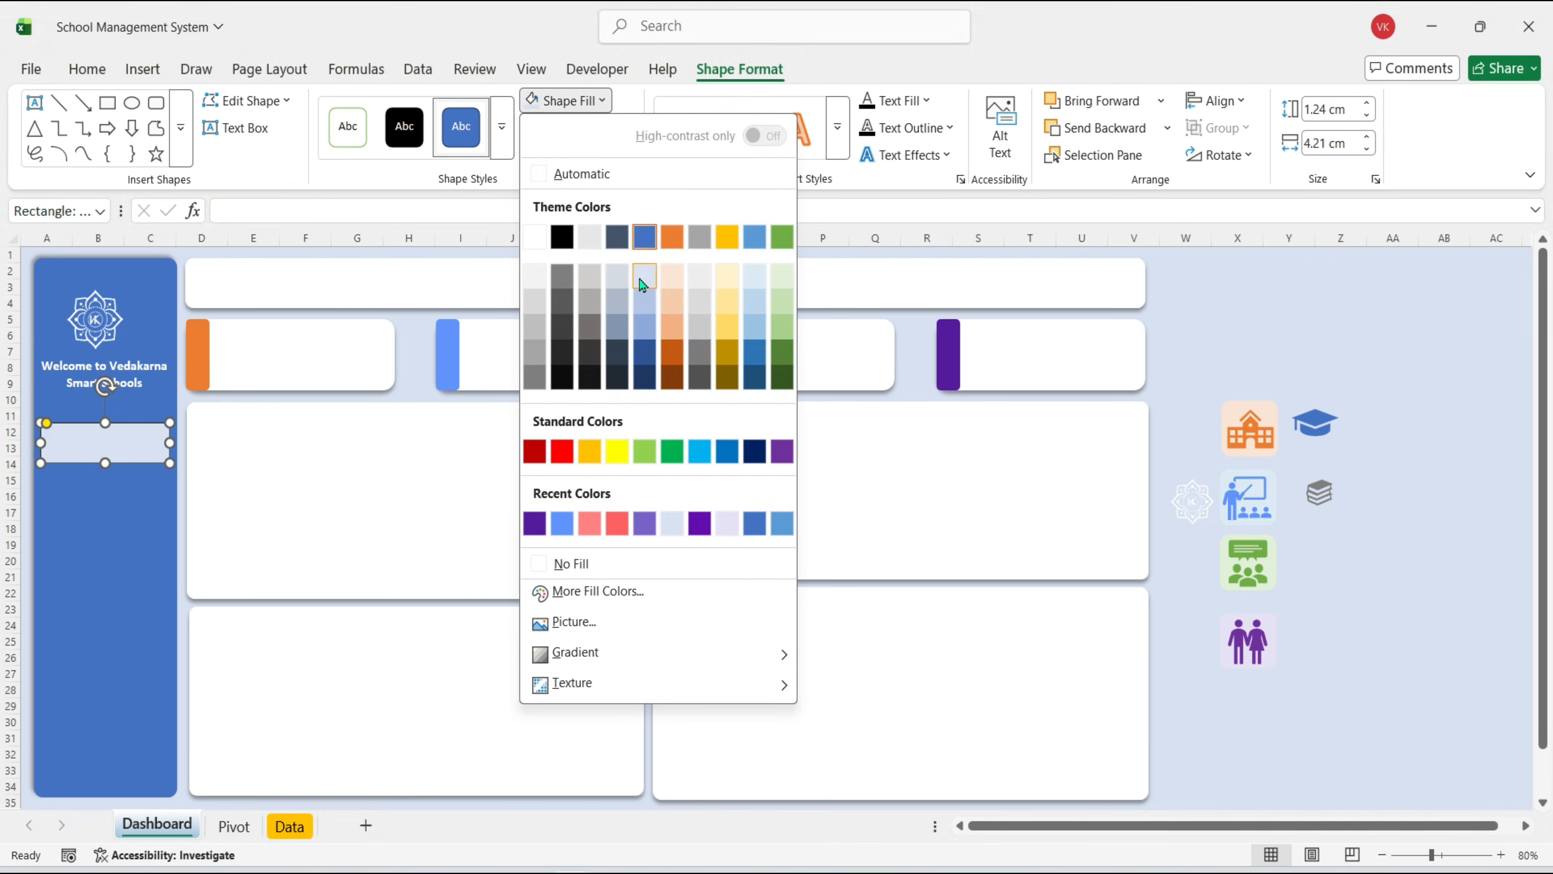
click(641, 279)
click(627, 129)
click(551, 591)
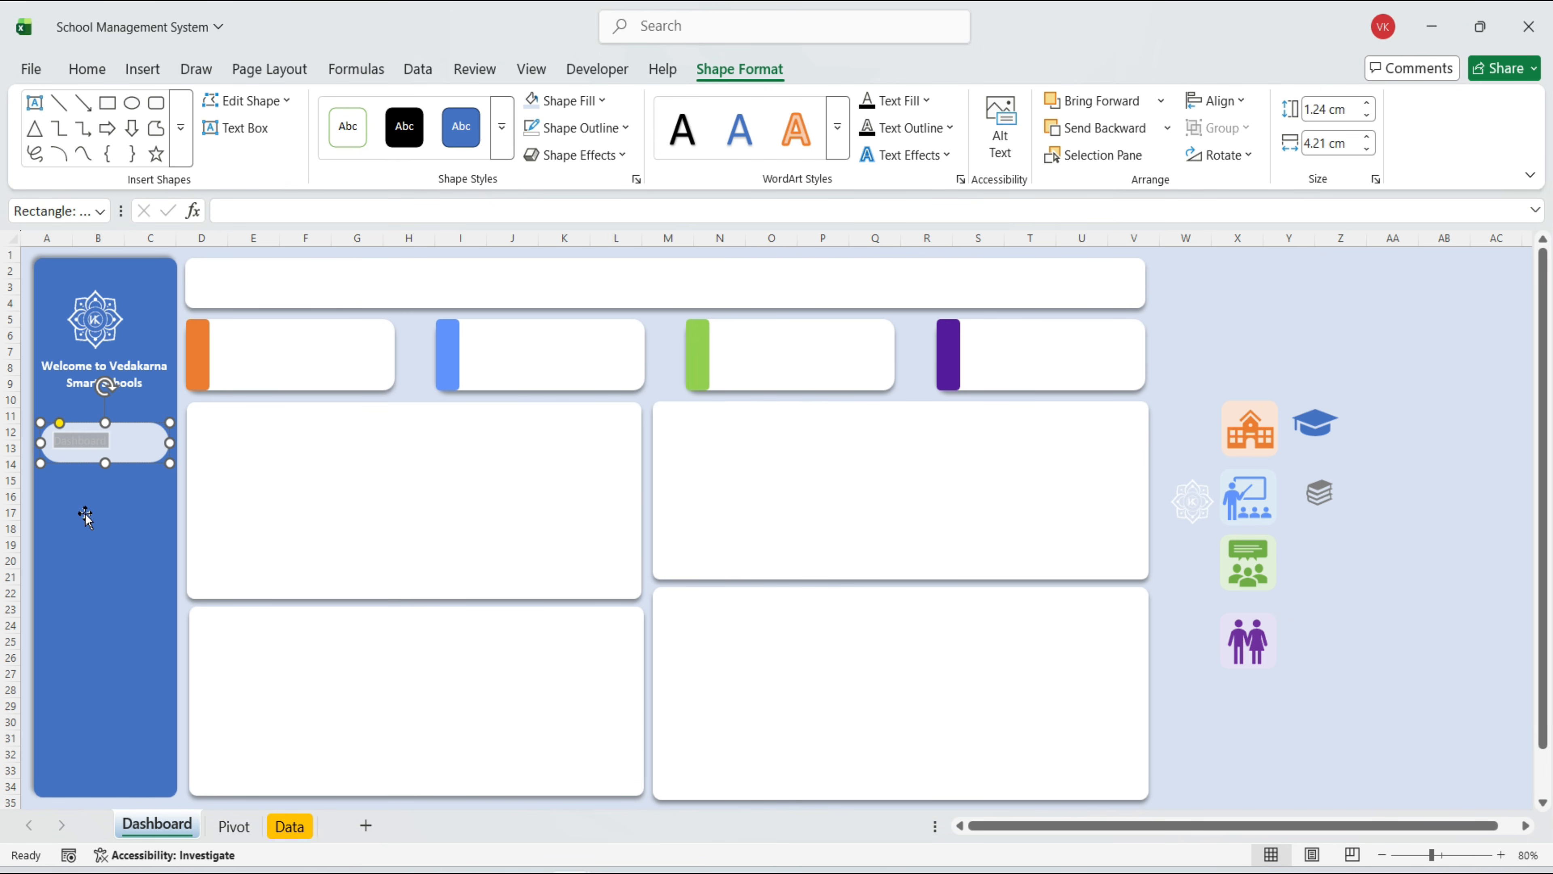
Label the sidebar button "Dashboard" in bold, centred 16 pt blue text and nudge the button upwards
click(87, 68)
click(340, 142)
click(434, 398)
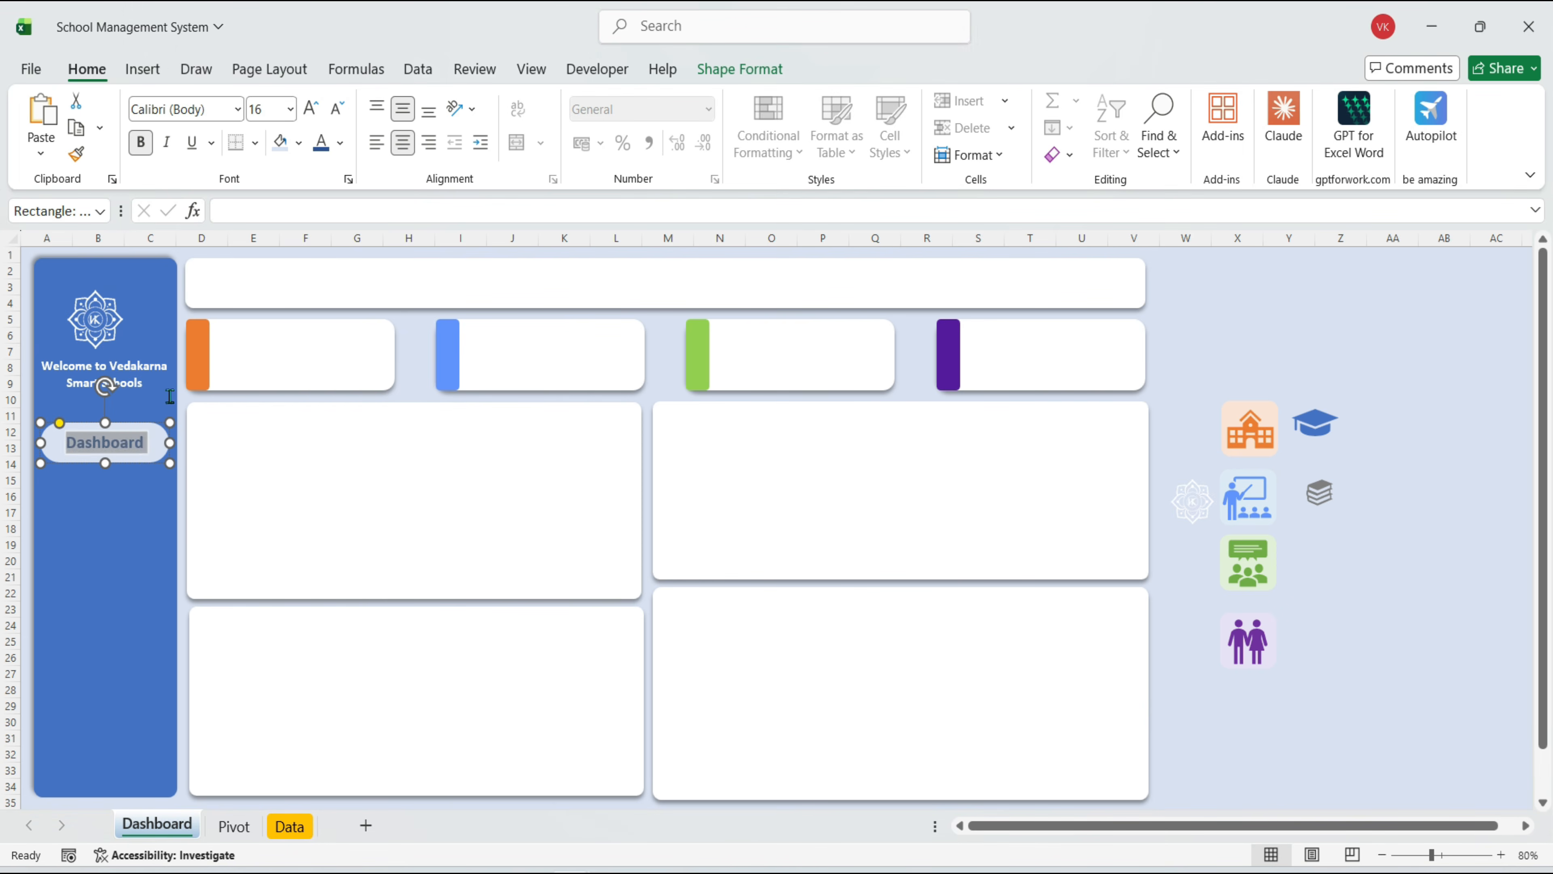
click(137, 463)
key(Up)
Duplicate the Dashboard button below itself, remove the copy's fill and relabel it "Teachers" in white
drag(125, 456, 125, 512)
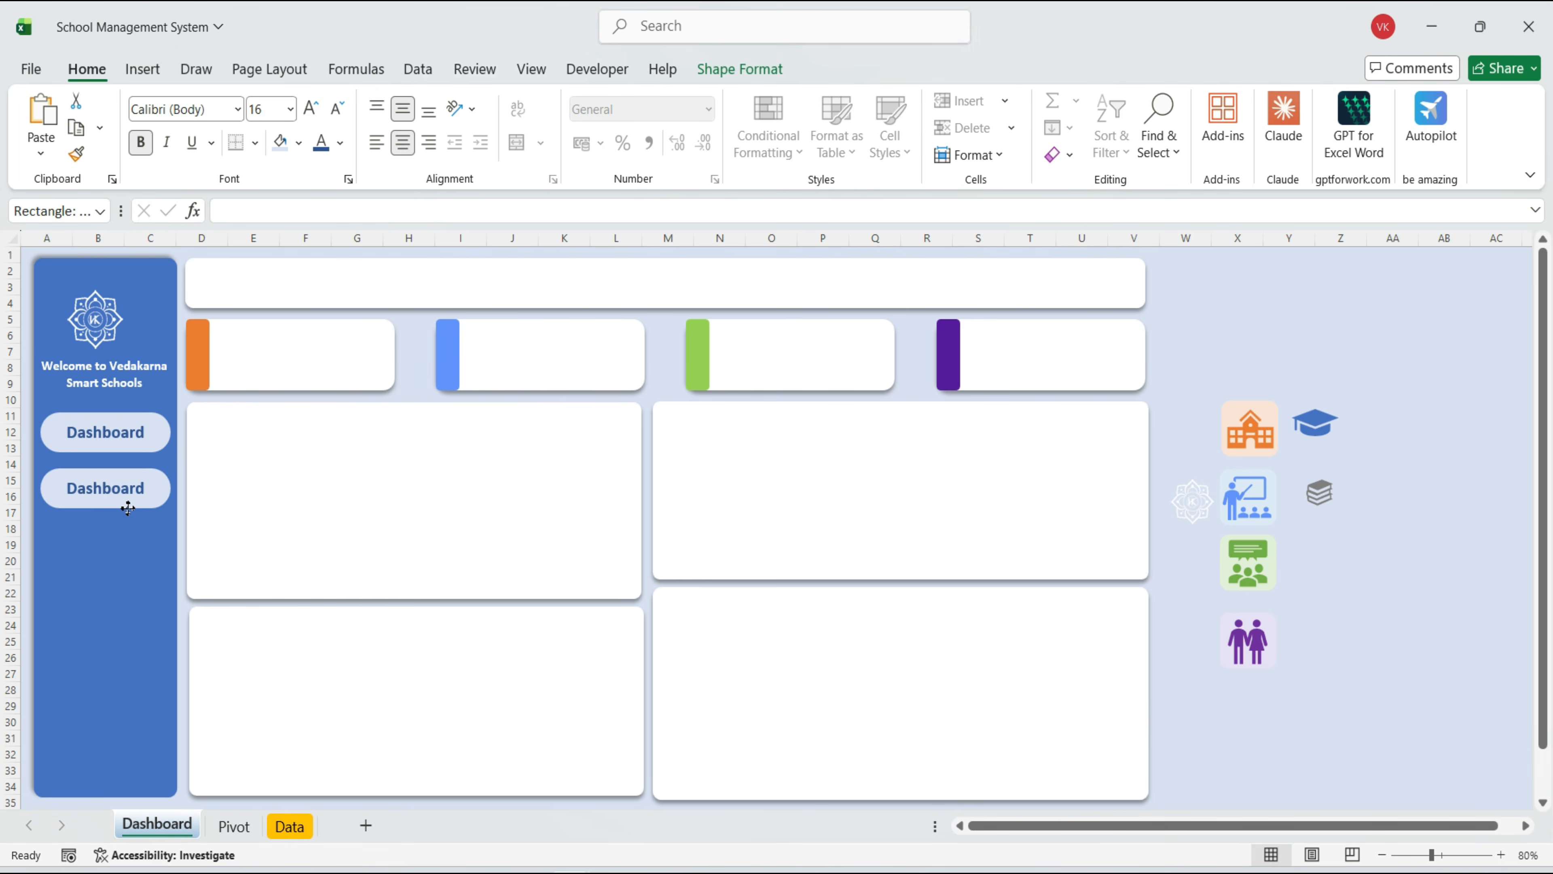
click(740, 68)
click(562, 100)
click(546, 563)
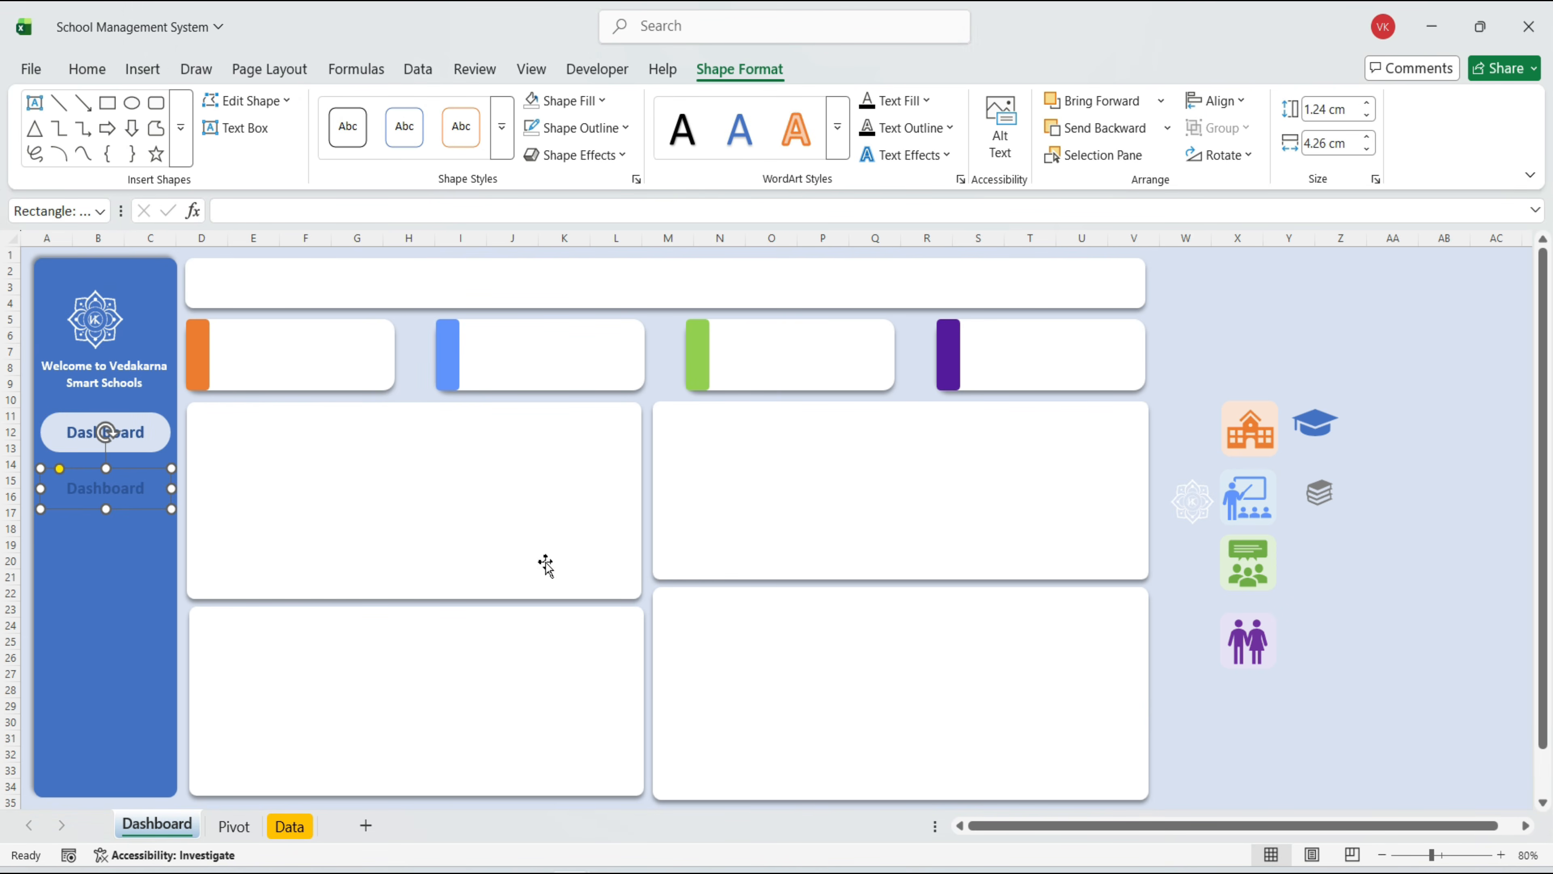
double_click(136, 481)
click(928, 101)
click(871, 239)
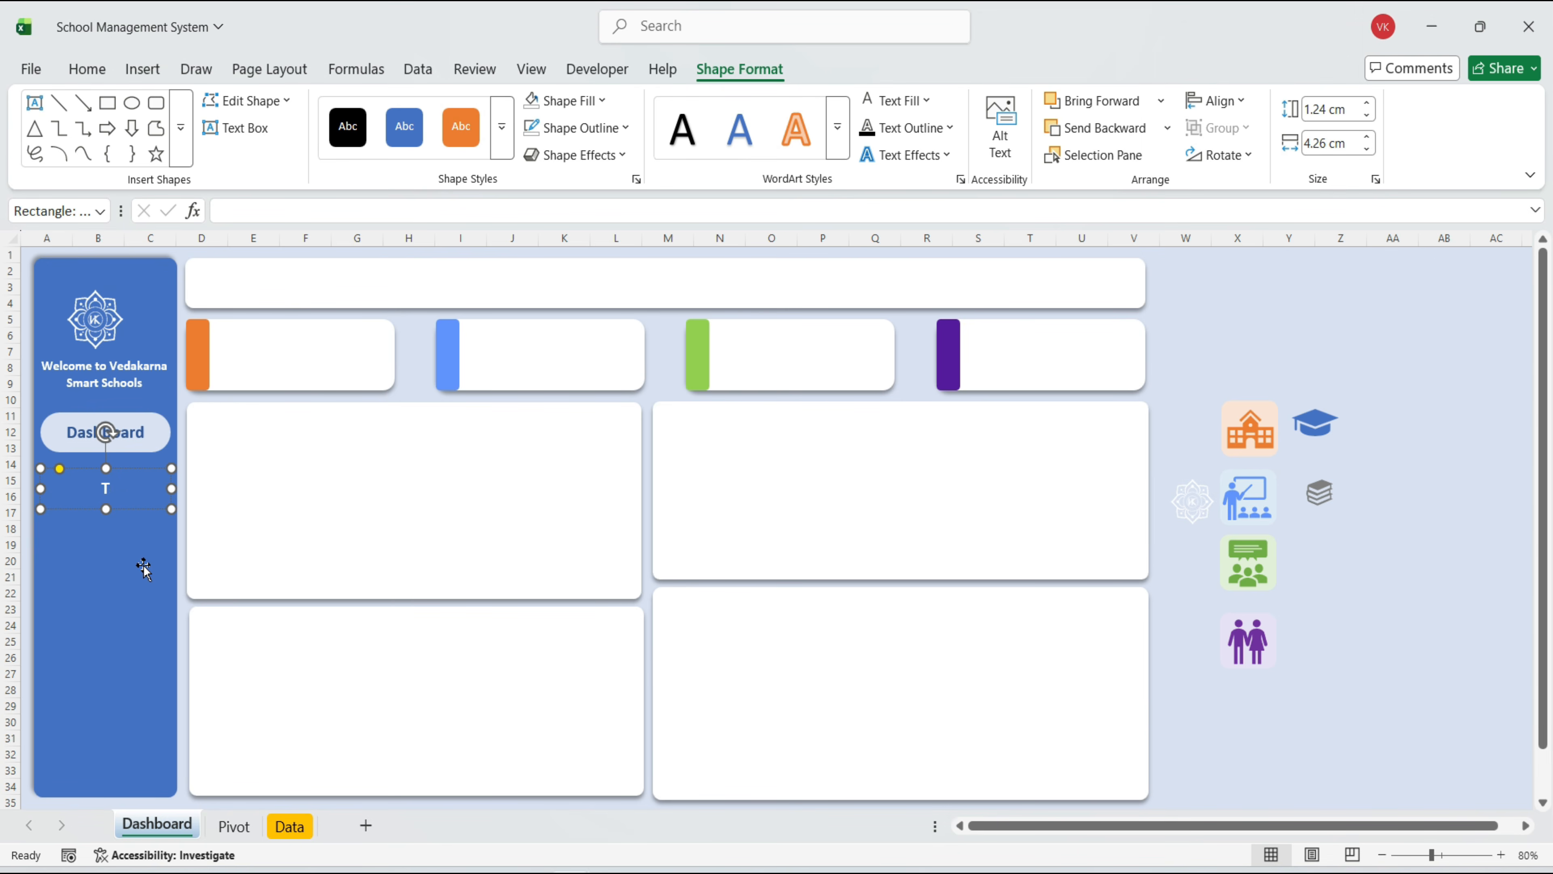
Duplicate the Teachers label down the sidebar as evenly spaced entries for Students, Event and Exam
key(ctrl+d)
click(132, 502)
mouse_move(128, 531)
mouse_down()
mouse_move(113, 581)
mouse_move(119, 524)
mouse_up()
click(128, 499)
key(ctrl+a)
text(Stu)
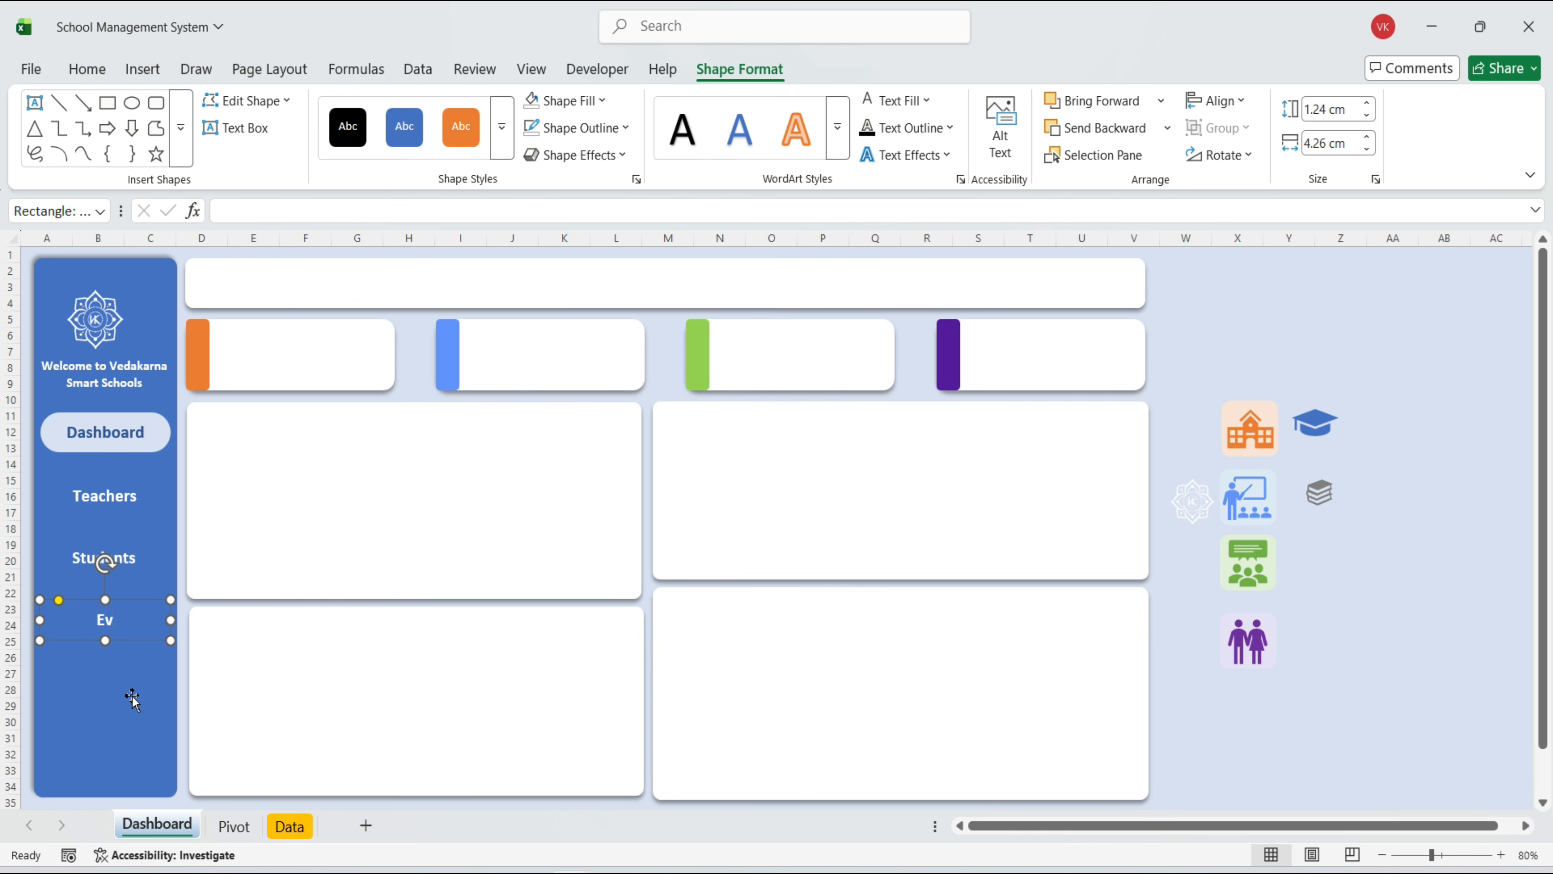
click(181, 739)
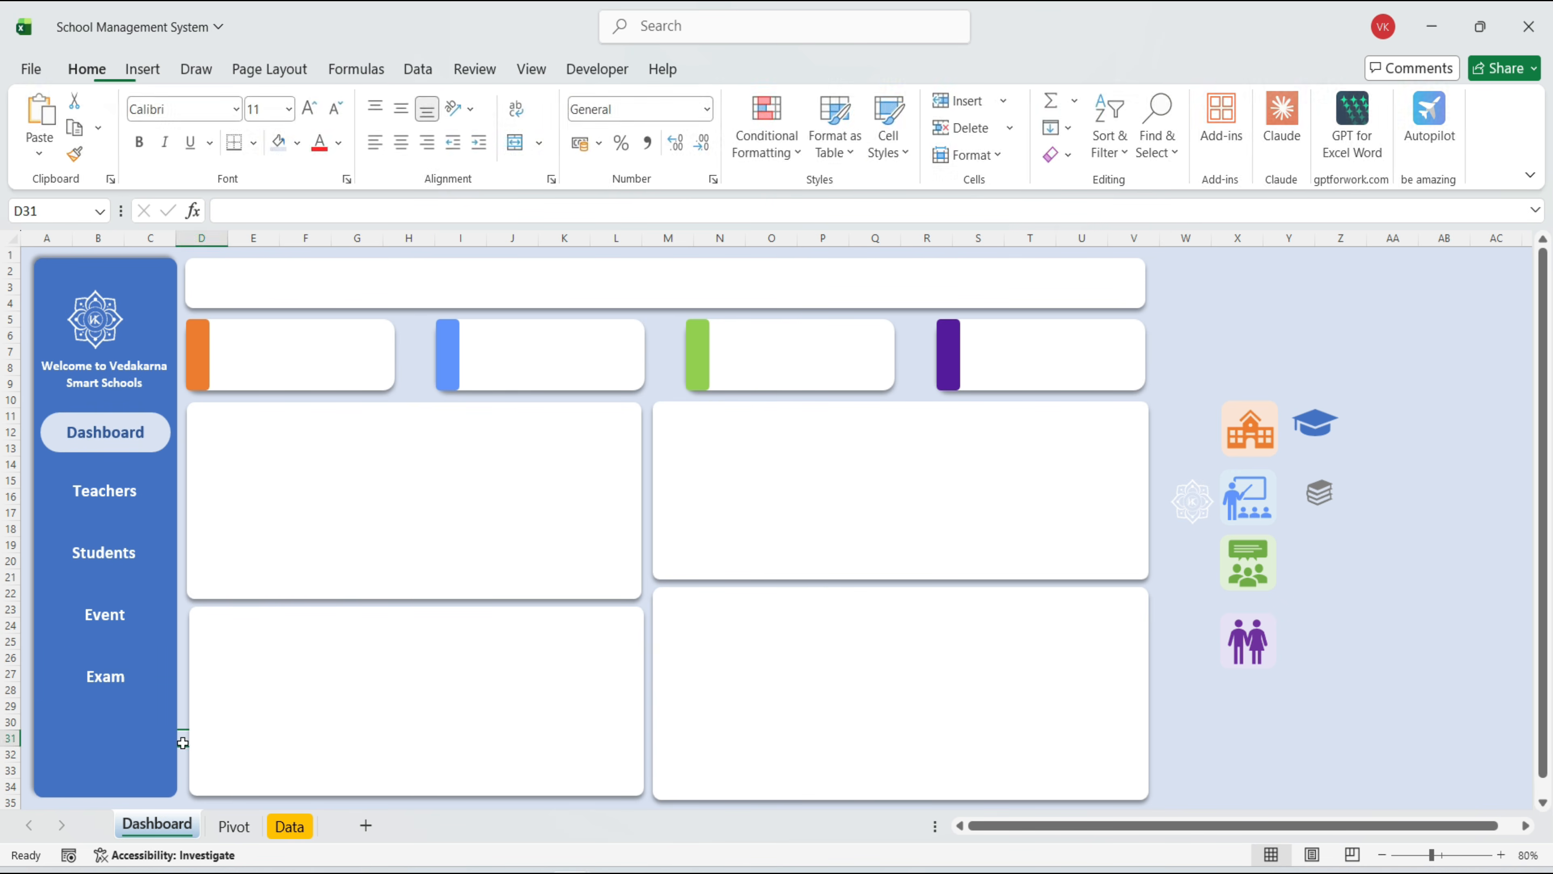
Place the graduation cap icon in the header and add a copied text box beside it reading "School Management System" in dark grey
click(1323, 436)
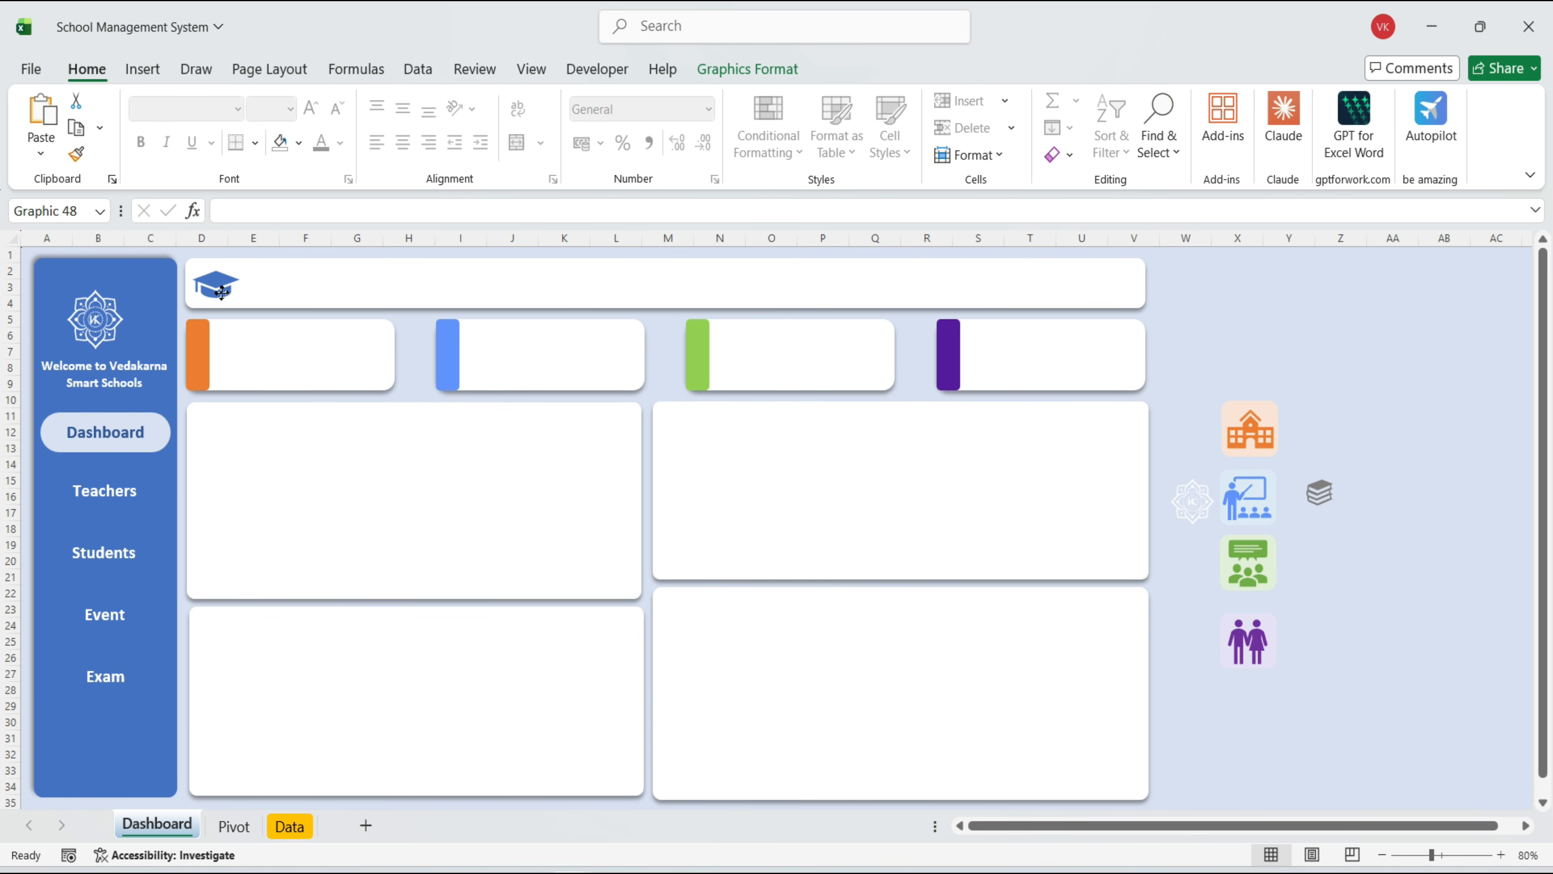
click(158, 403)
key(ctrl+d)
drag(164, 421, 381, 317)
triple_click(125, 740)
click(341, 144)
click(354, 345)
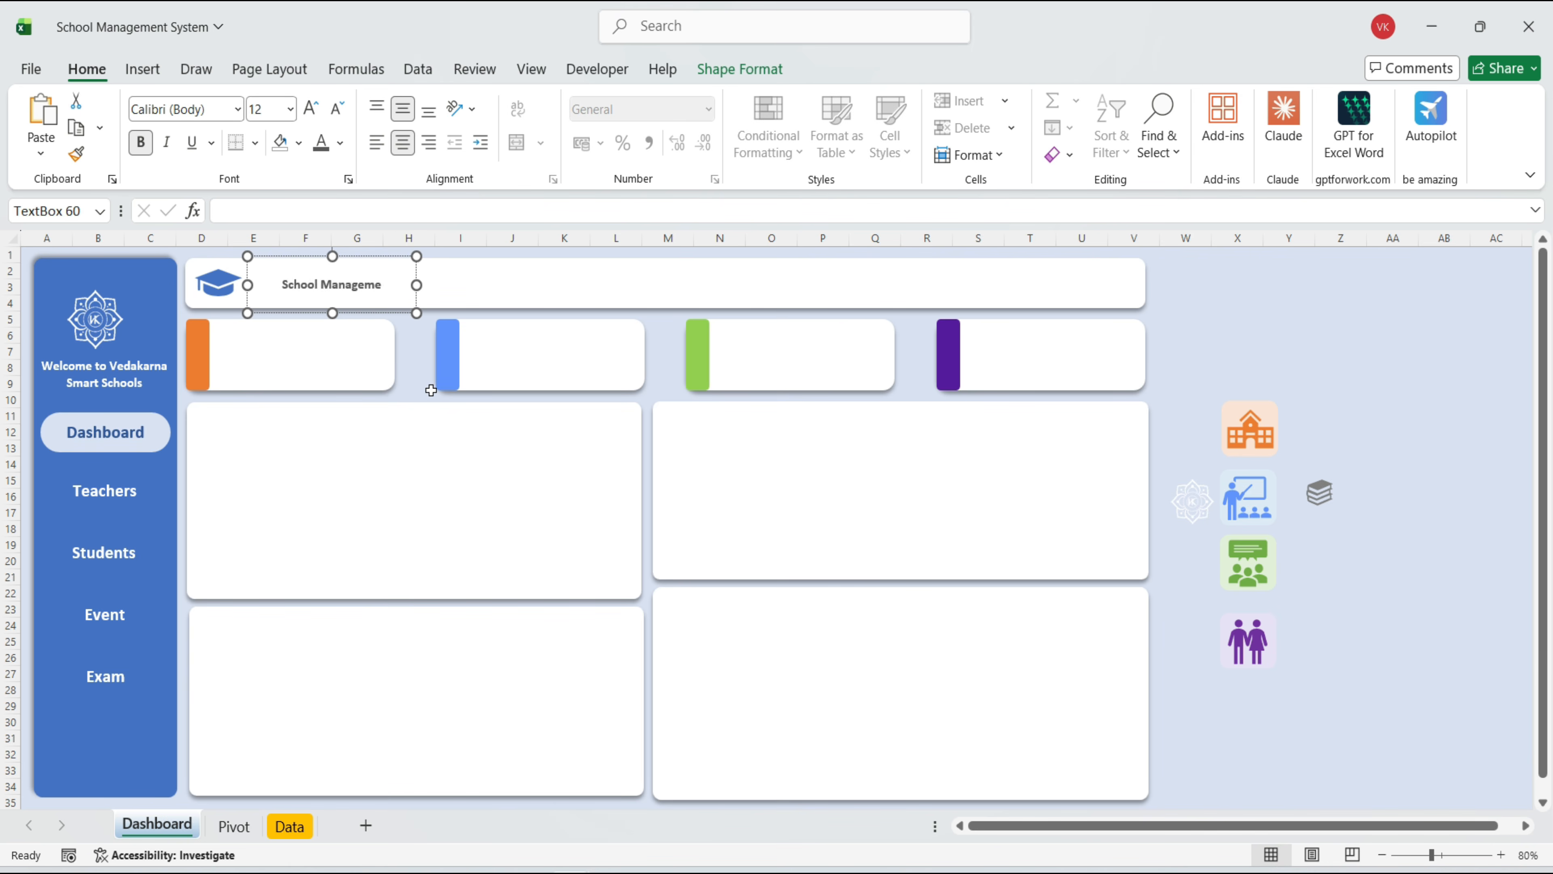
Enlarge the header title to 28 pt and align it beside the graduation cap icon
key(ctrl+a)
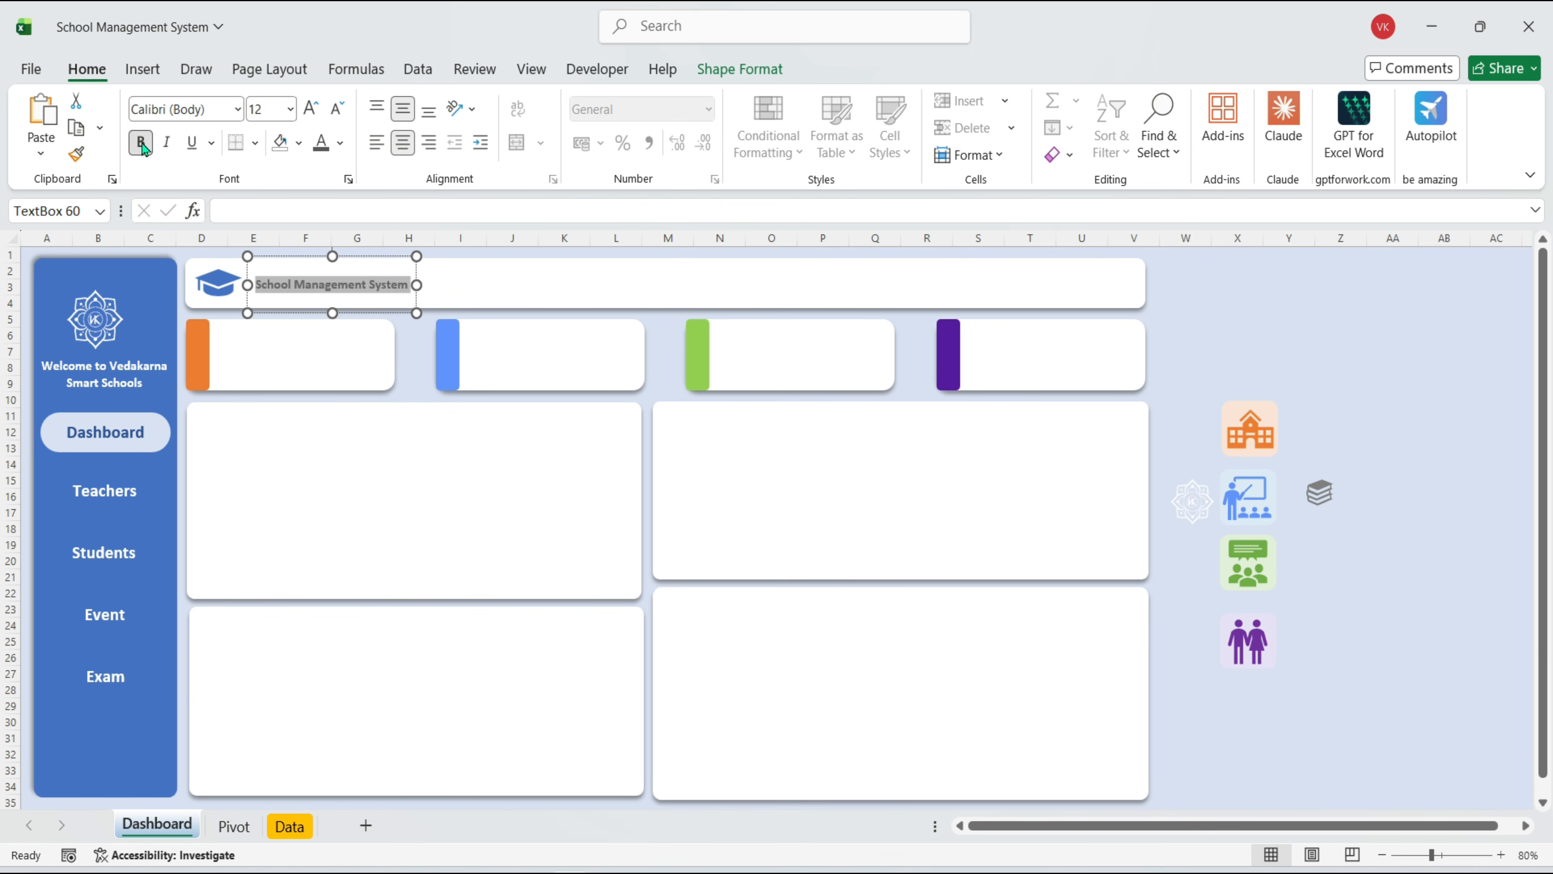
click(312, 113)
click(312, 114)
click(312, 114)
click(312, 114)
click(312, 114)
click(312, 113)
click(324, 313)
drag(324, 313, 274, 310)
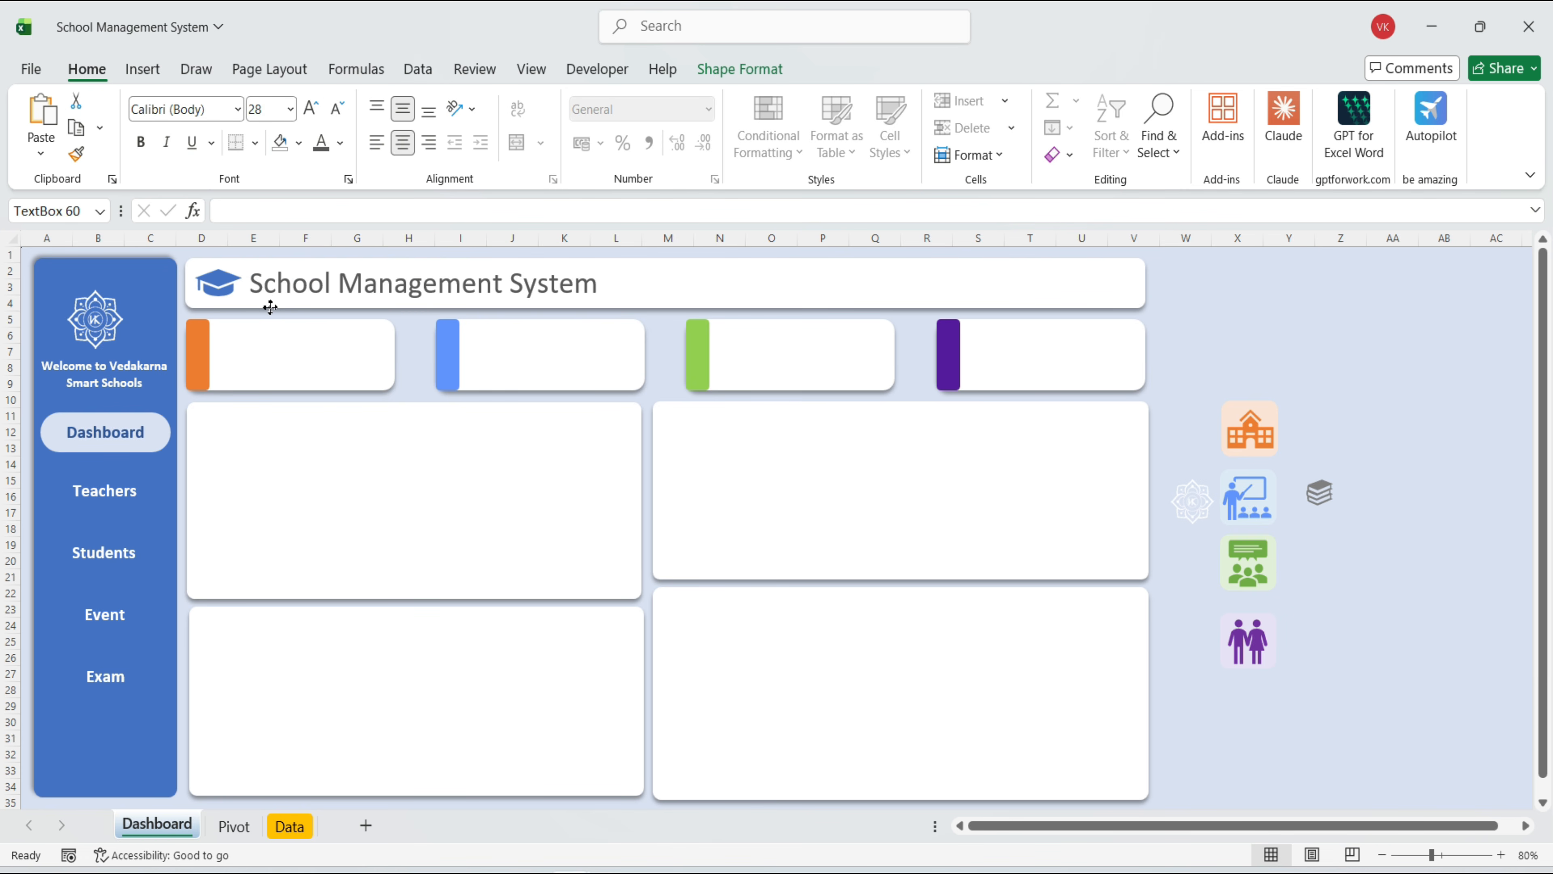
Duplicate the title at the header's other end and change the copy to "School Year 2025 - 2026" at 14 pt
key(ctrl+d)
drag(631, 325, 1072, 309)
click(887, 285)
key(ctrl+a)
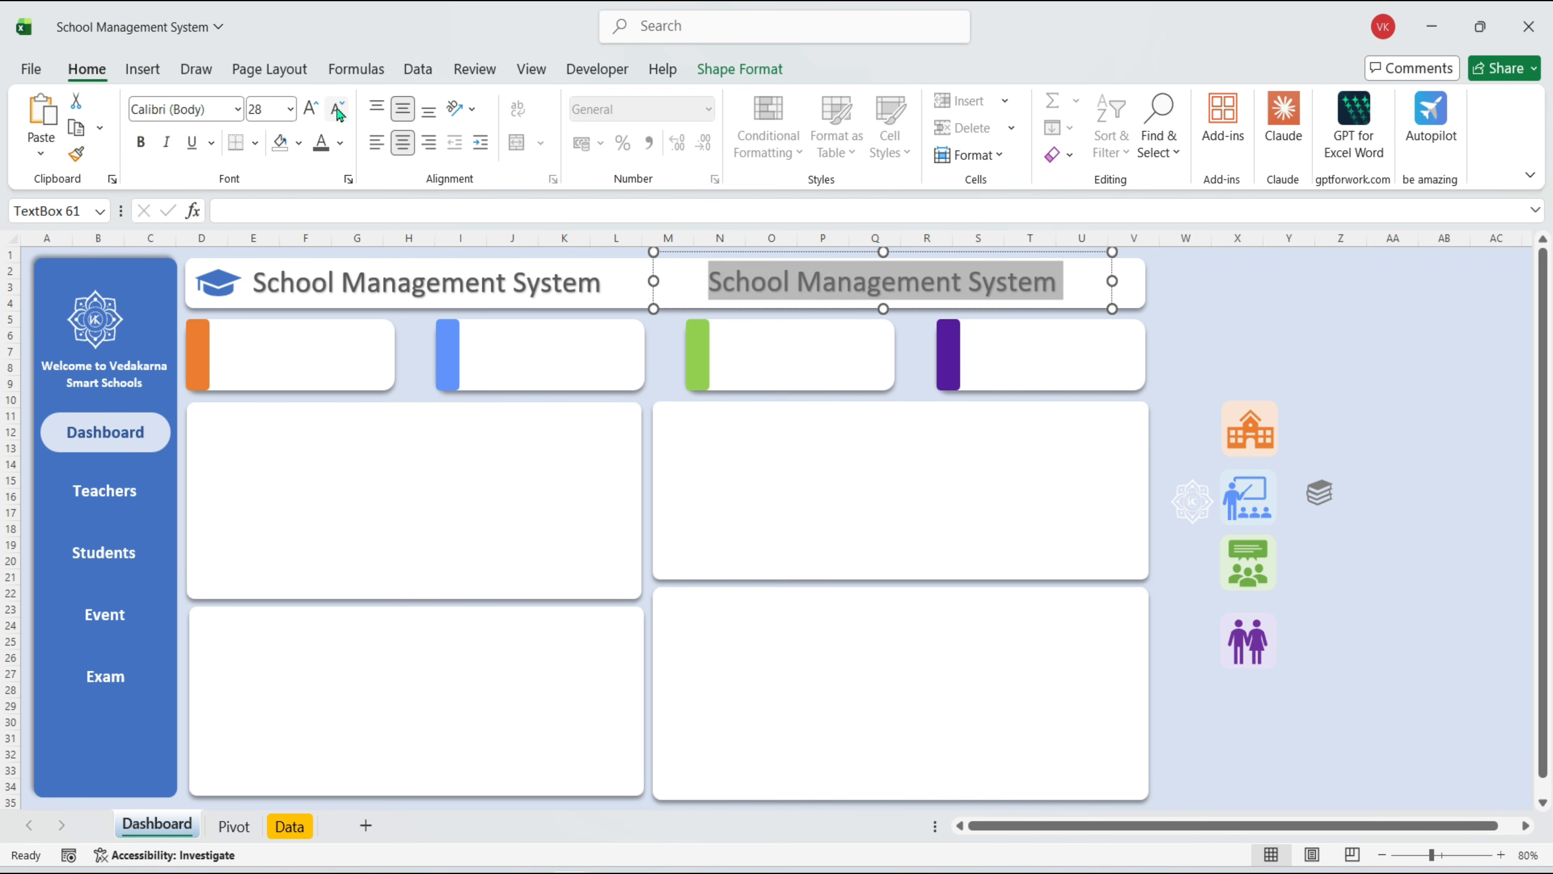
click(339, 112)
click(339, 112)
click(339, 112)
click(339, 113)
click(339, 112)
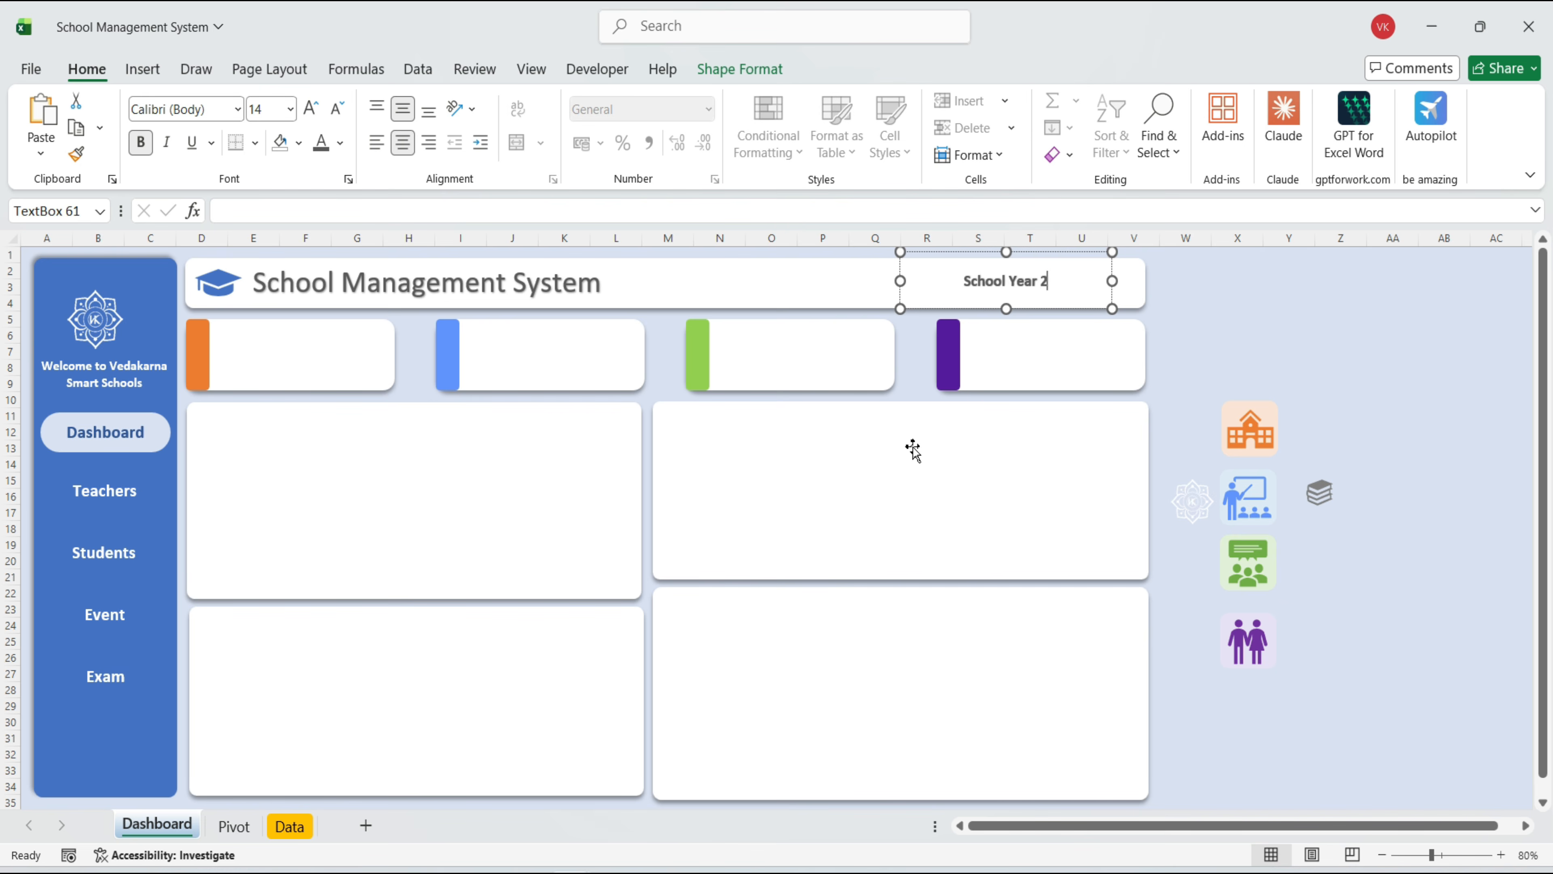
text(6)
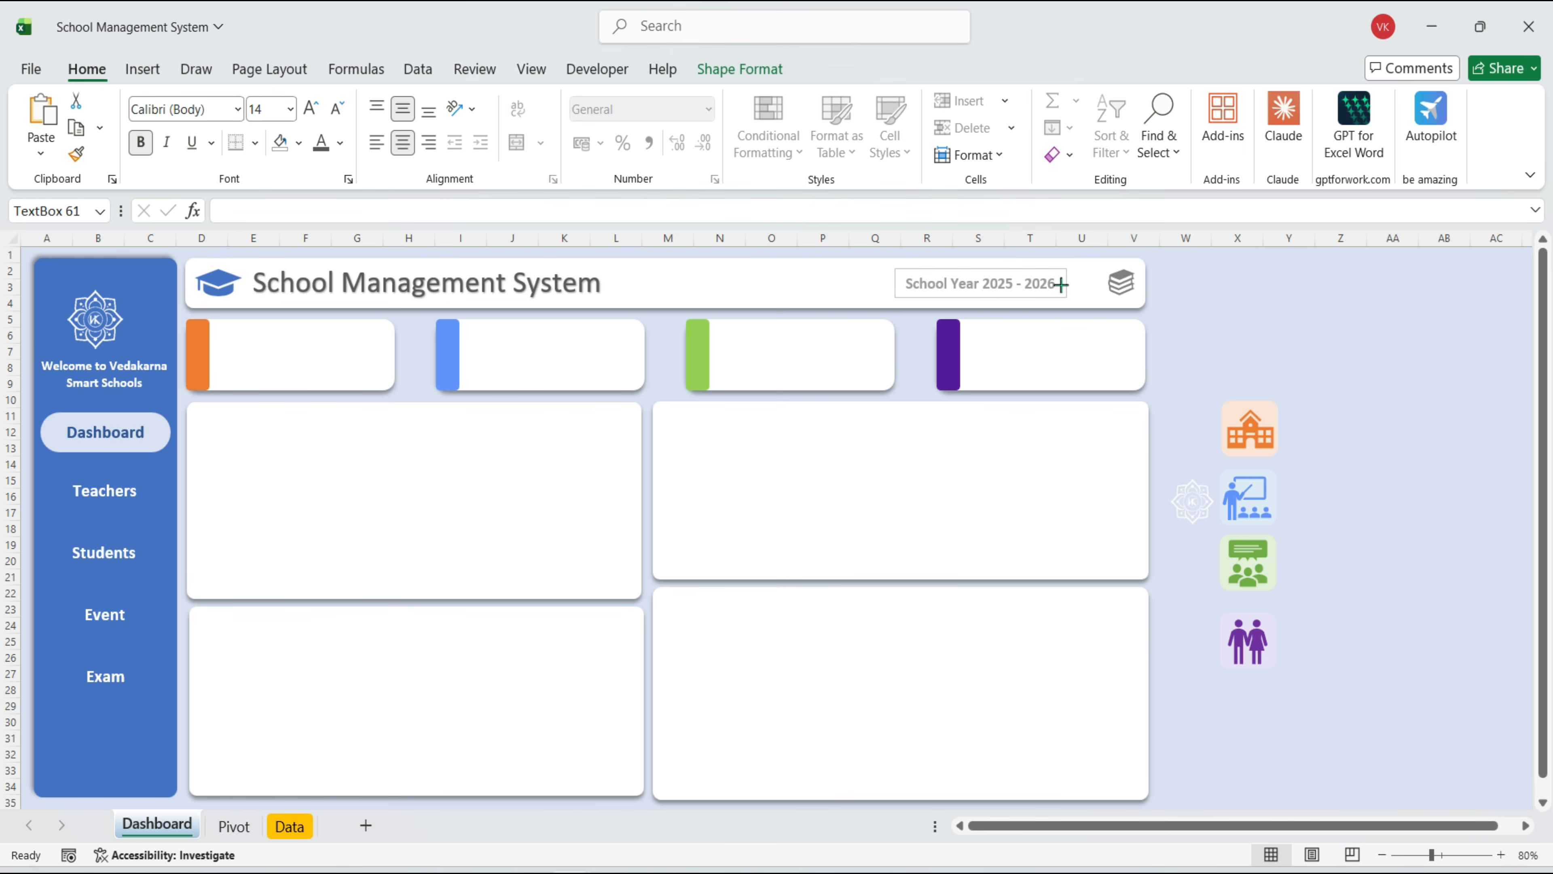
Place the books icon at the header's right end and the school, teacher, students and parents icons on the four cards
click(1121, 283)
drag(1250, 432, 264, 379)
drag(1247, 499, 505, 358)
drag(1248, 562, 746, 355)
drag(1247, 641, 998, 355)
click(1218, 377)
Copy the school year text box onto the first card and relabel it "Schools"
drag(1071, 292, 415, 365)
mouse_move(340, 347)
mouse_down()
mouse_move(453, 349)
mouse_move(355, 347)
mouse_up()
key(BackSpace)
text(s)
drag(331, 362, 330, 348)
Copy the Schools label to the other three cards and rename the copies "Teachers", "Students" and "Parents"
drag(330, 346, 627, 333)
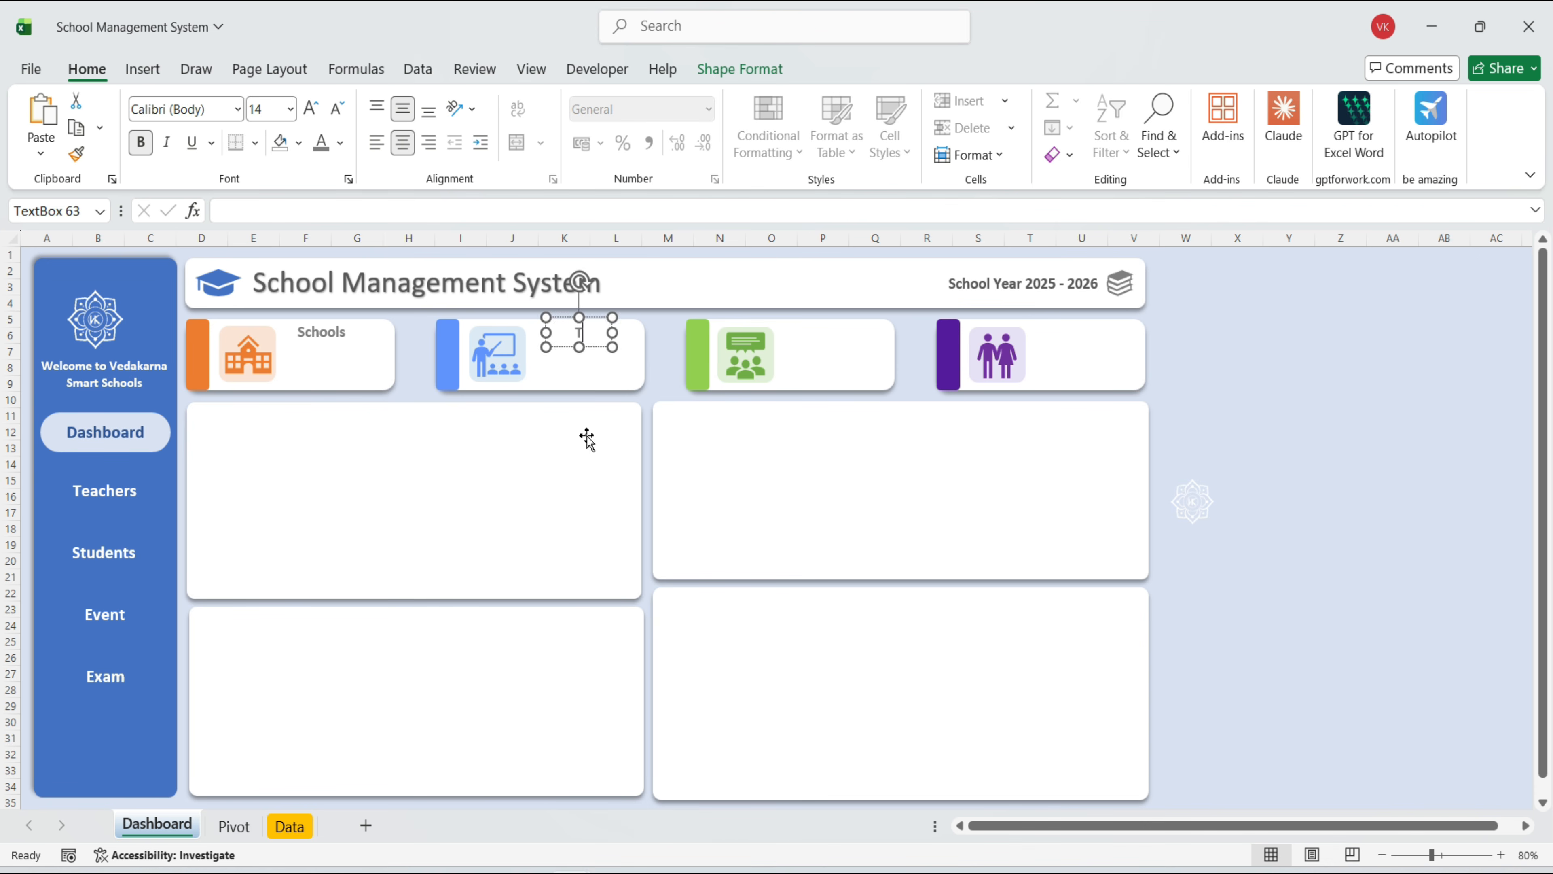
text(Teachers)
drag(587, 348, 1088, 349)
text(StudentsParents)
Duplicate the Schools label beneath itself and link the copy to the school count with =Pivot!J3
click(330, 333)
key(ctrl+d)
drag(346, 354, 333, 369)
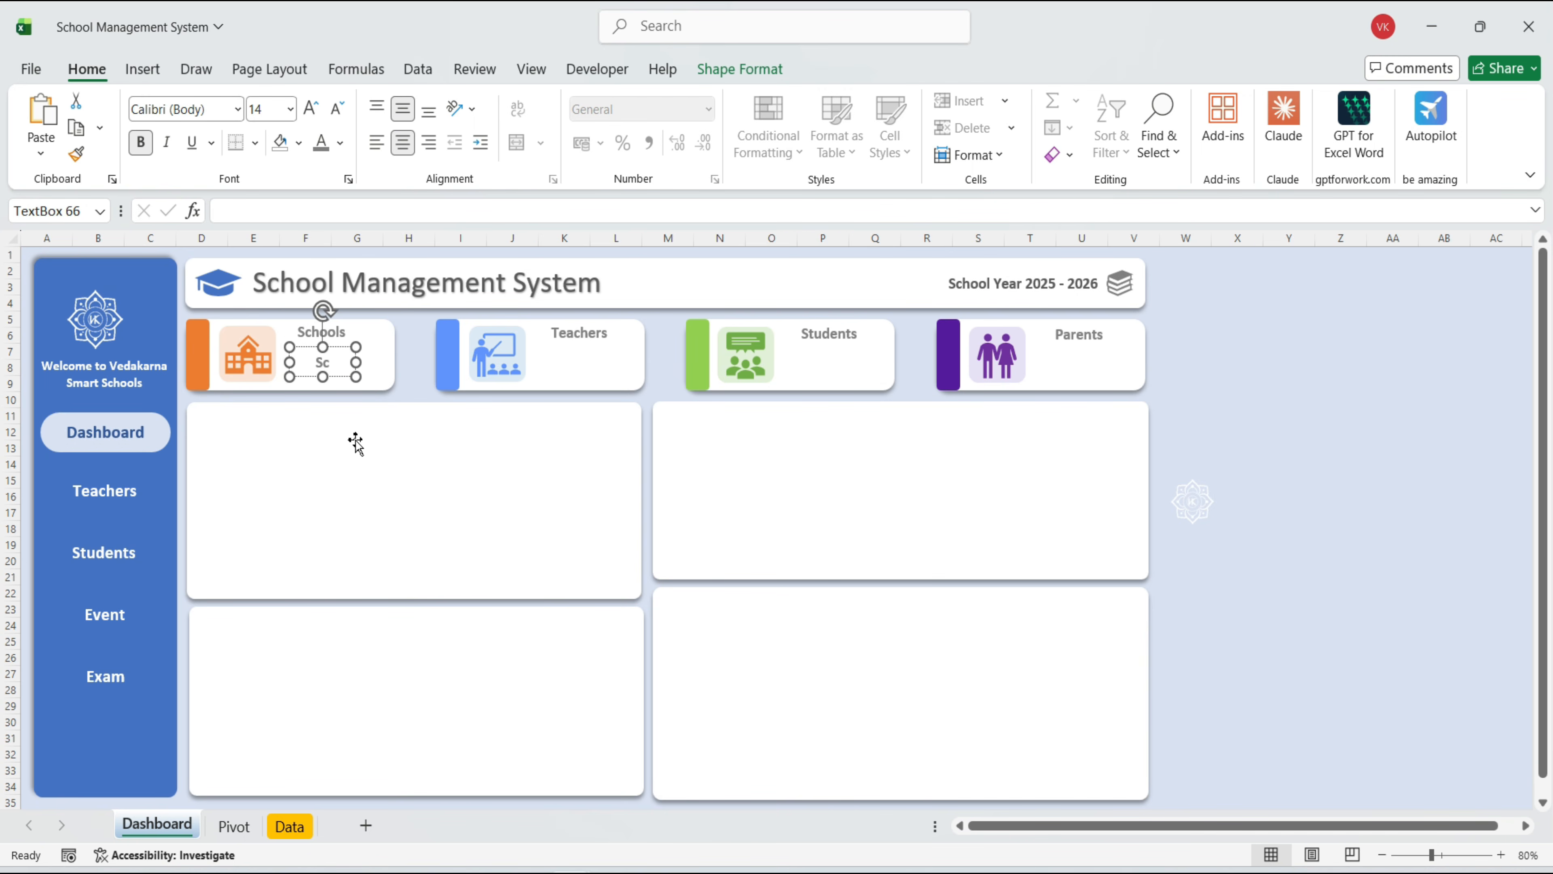
text(=)
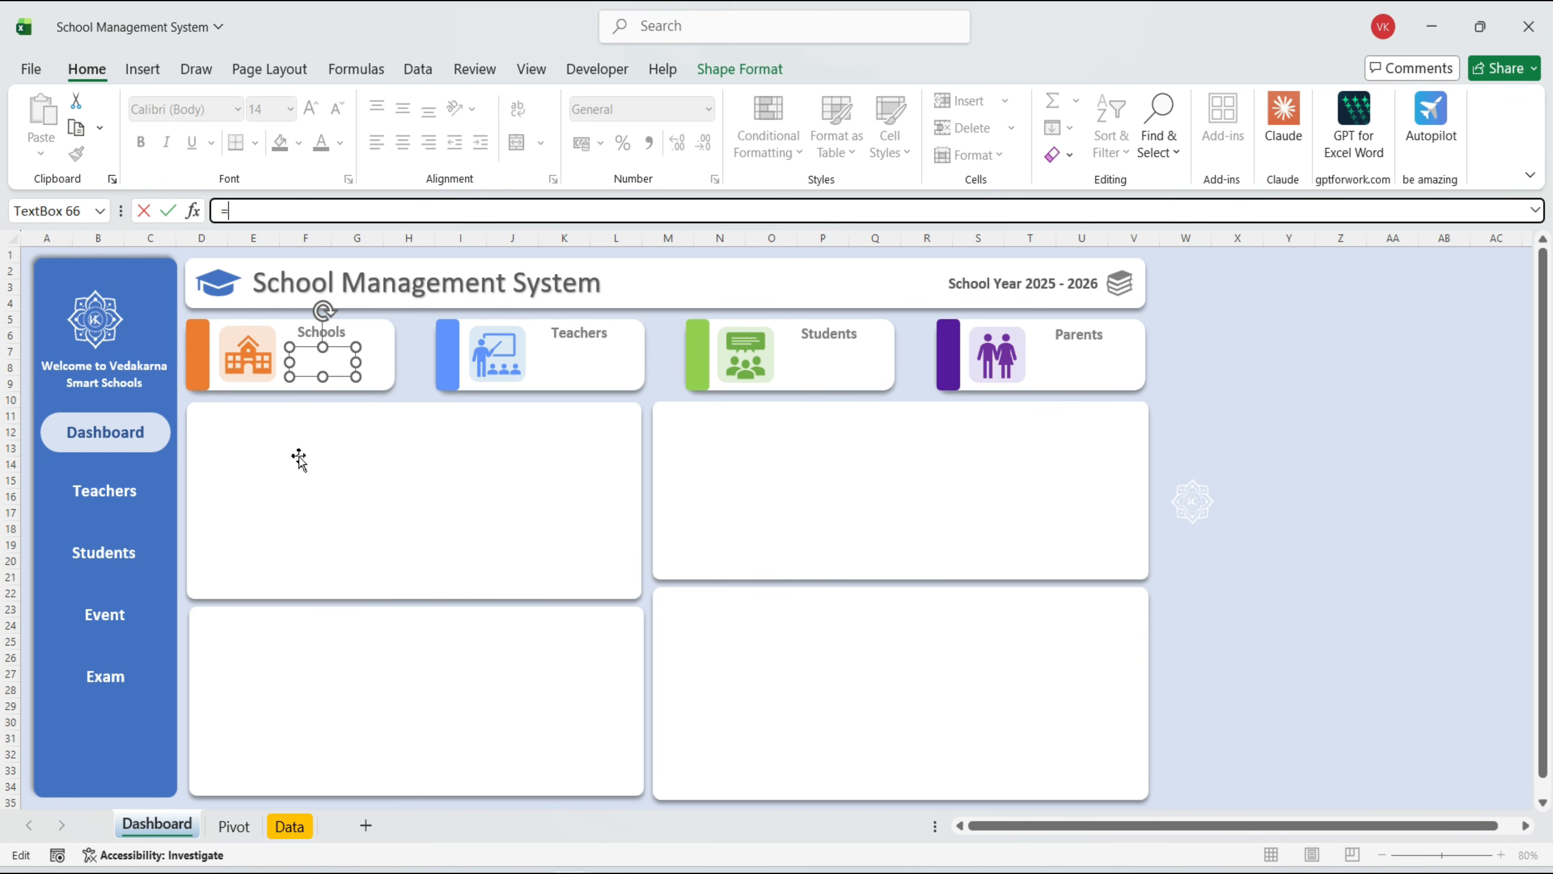
click(235, 826)
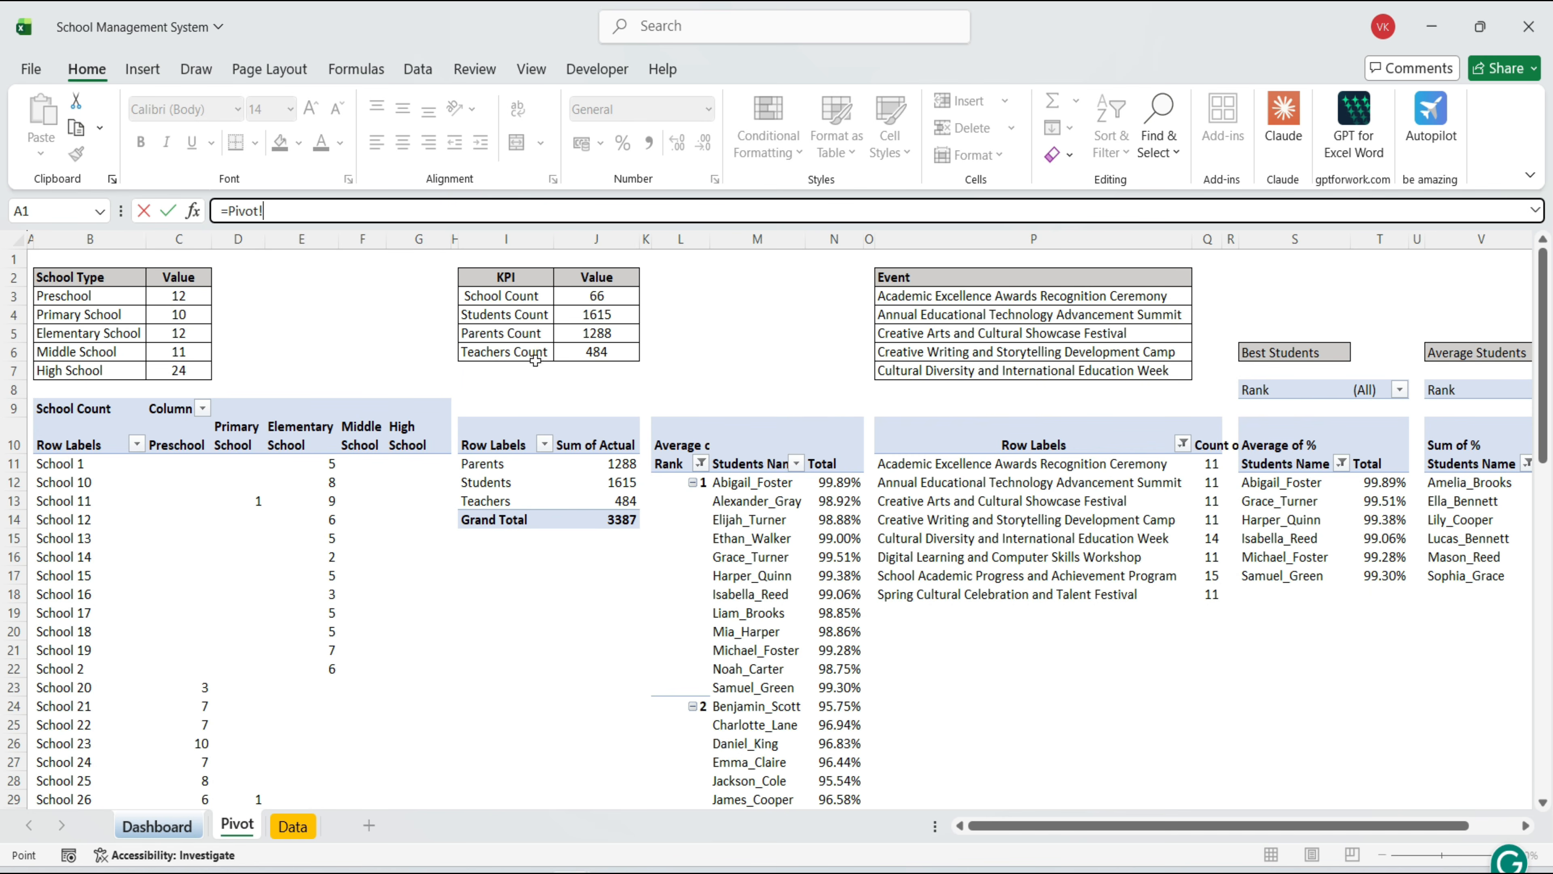
click(594, 297)
key(Return)
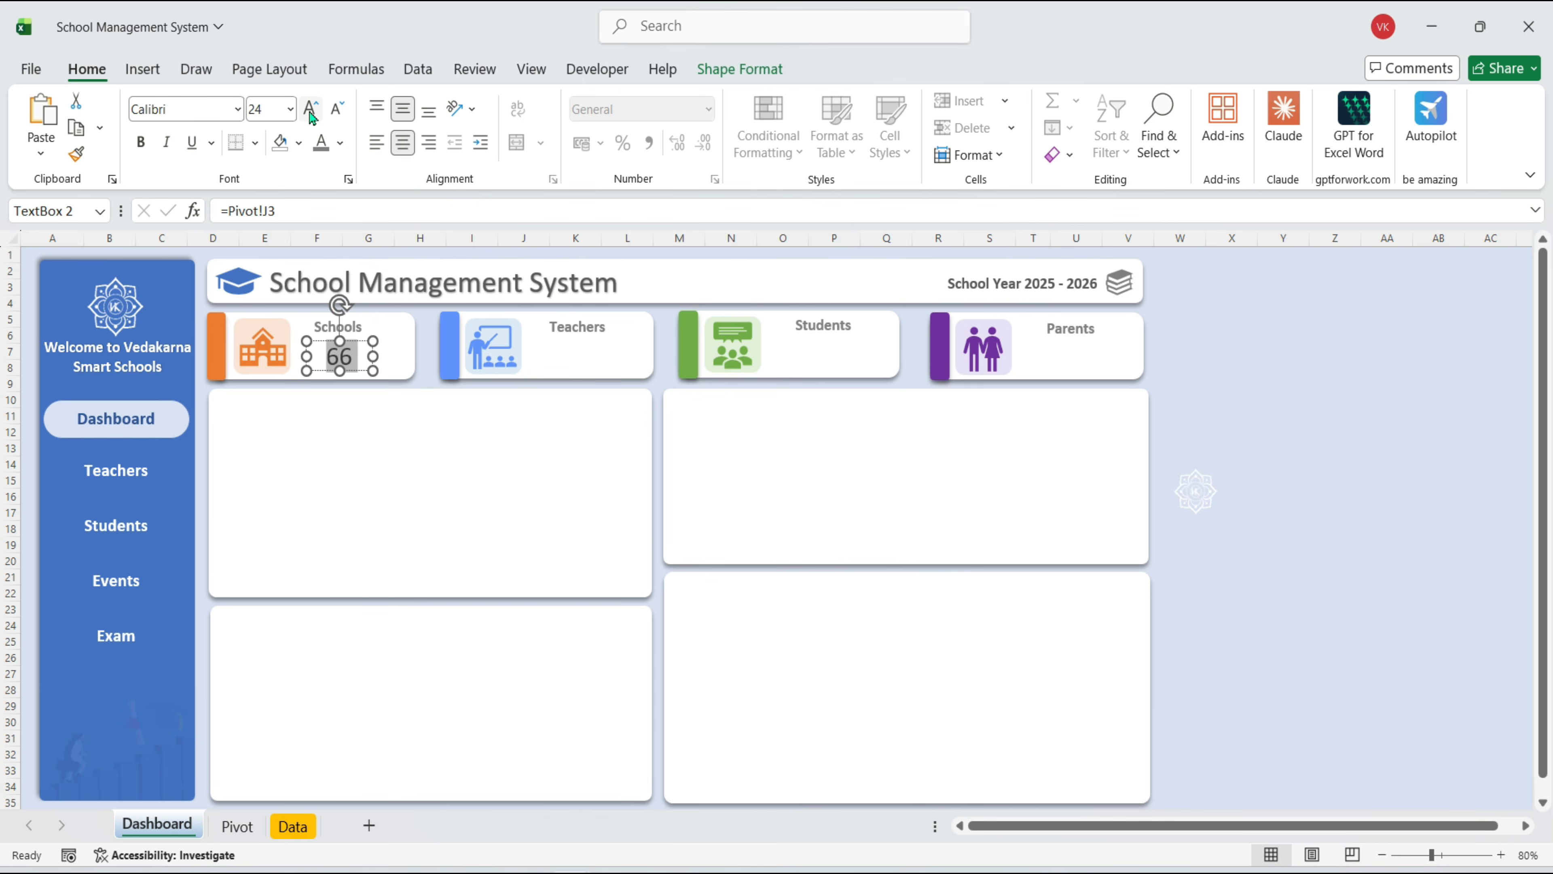
Colour the Schools count orange and make it bold
click(740, 68)
click(928, 102)
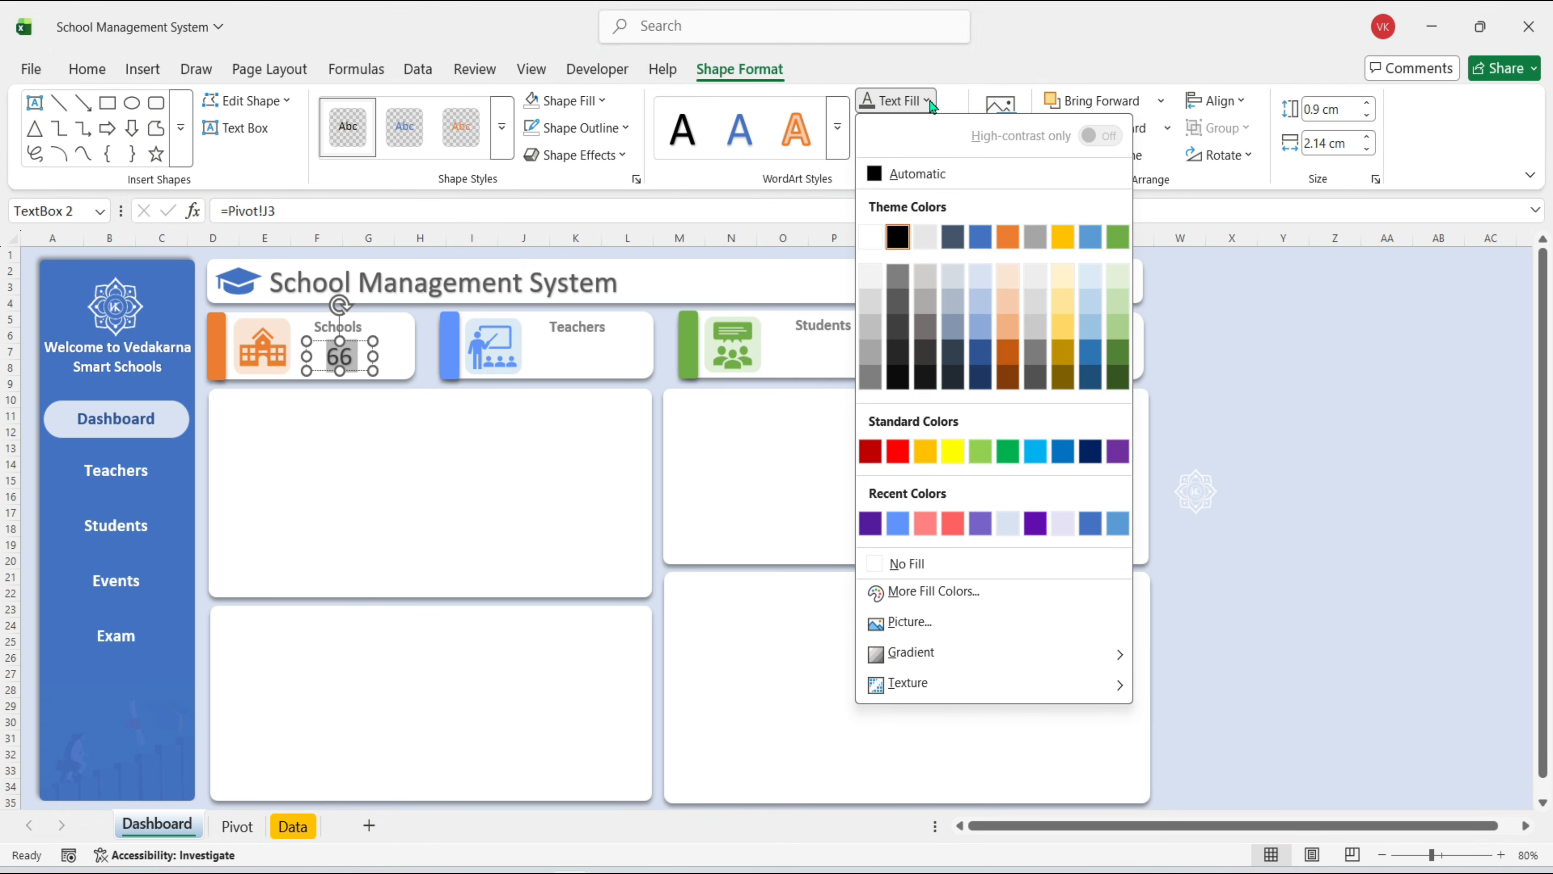
click(1008, 237)
click(87, 69)
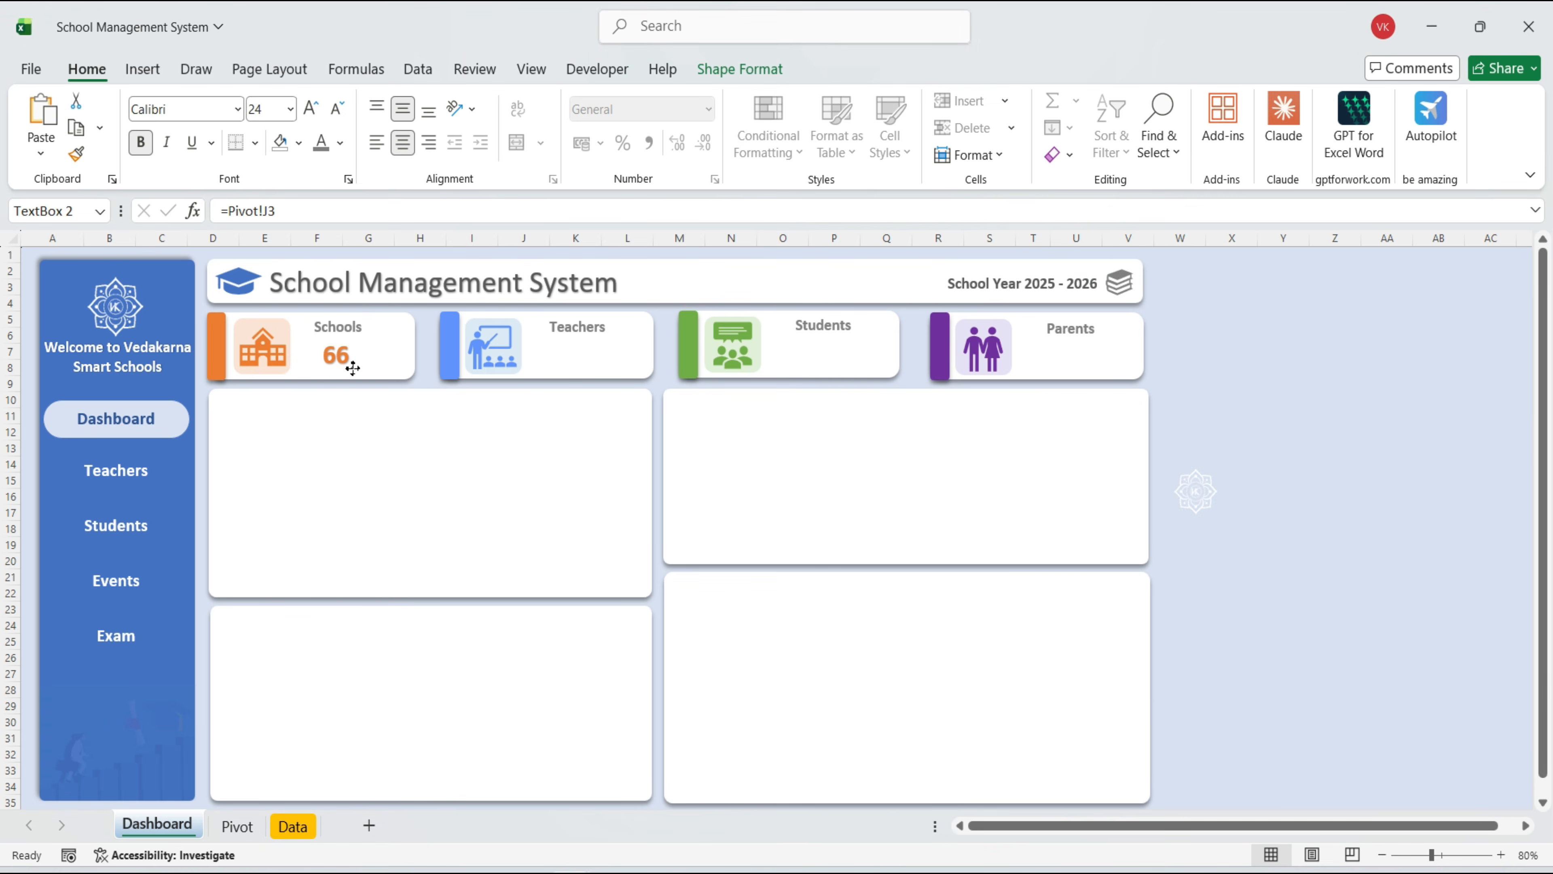
Copy the Schools count onto the Teachers card and link the copy to the teacher count with =Pivot!J6
click(353, 367)
drag(353, 369, 599, 370)
double_click(317, 210)
key(BackSpace)
click(236, 826)
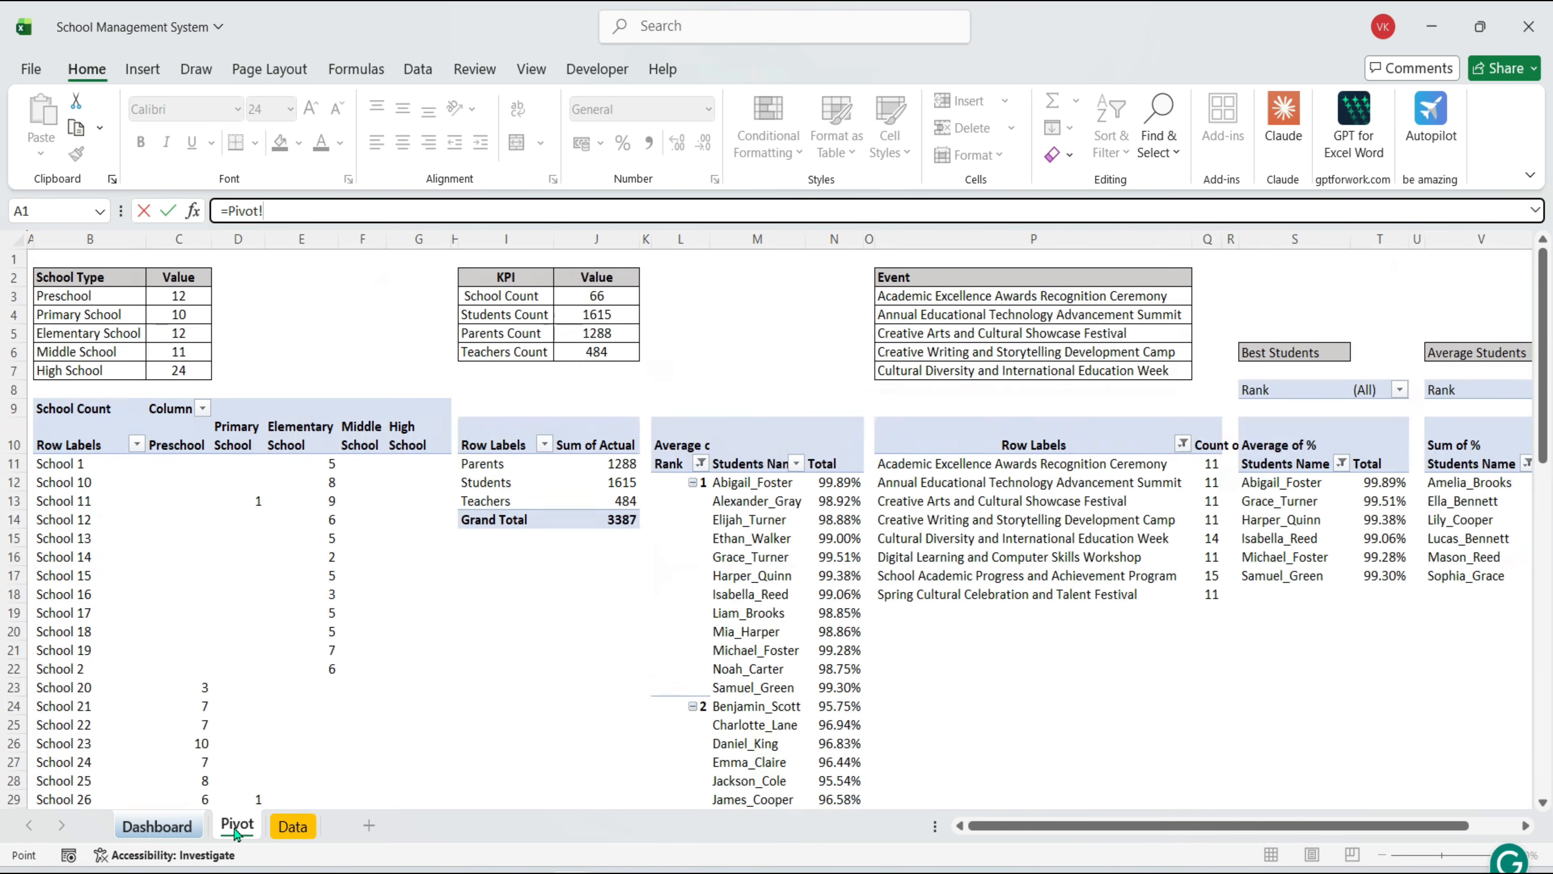
click(592, 355)
key(Return)
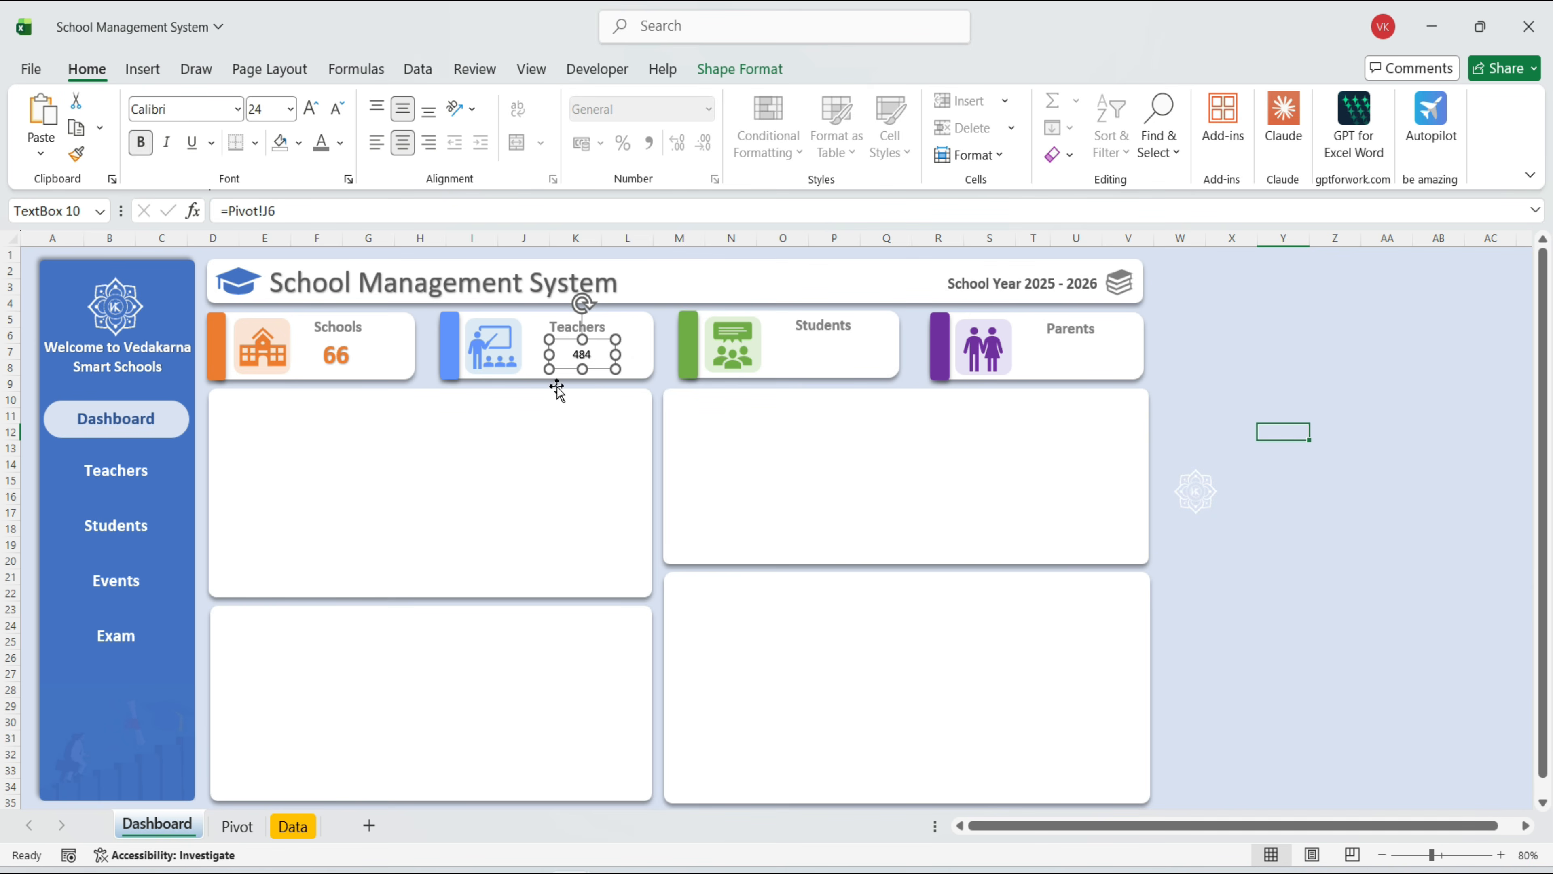
Enlarge the Teachers count to 24 pt and colour it light blue to match its card
click(310, 109)
click(311, 109)
click(310, 109)
click(310, 109)
click(340, 143)
click(346, 563)
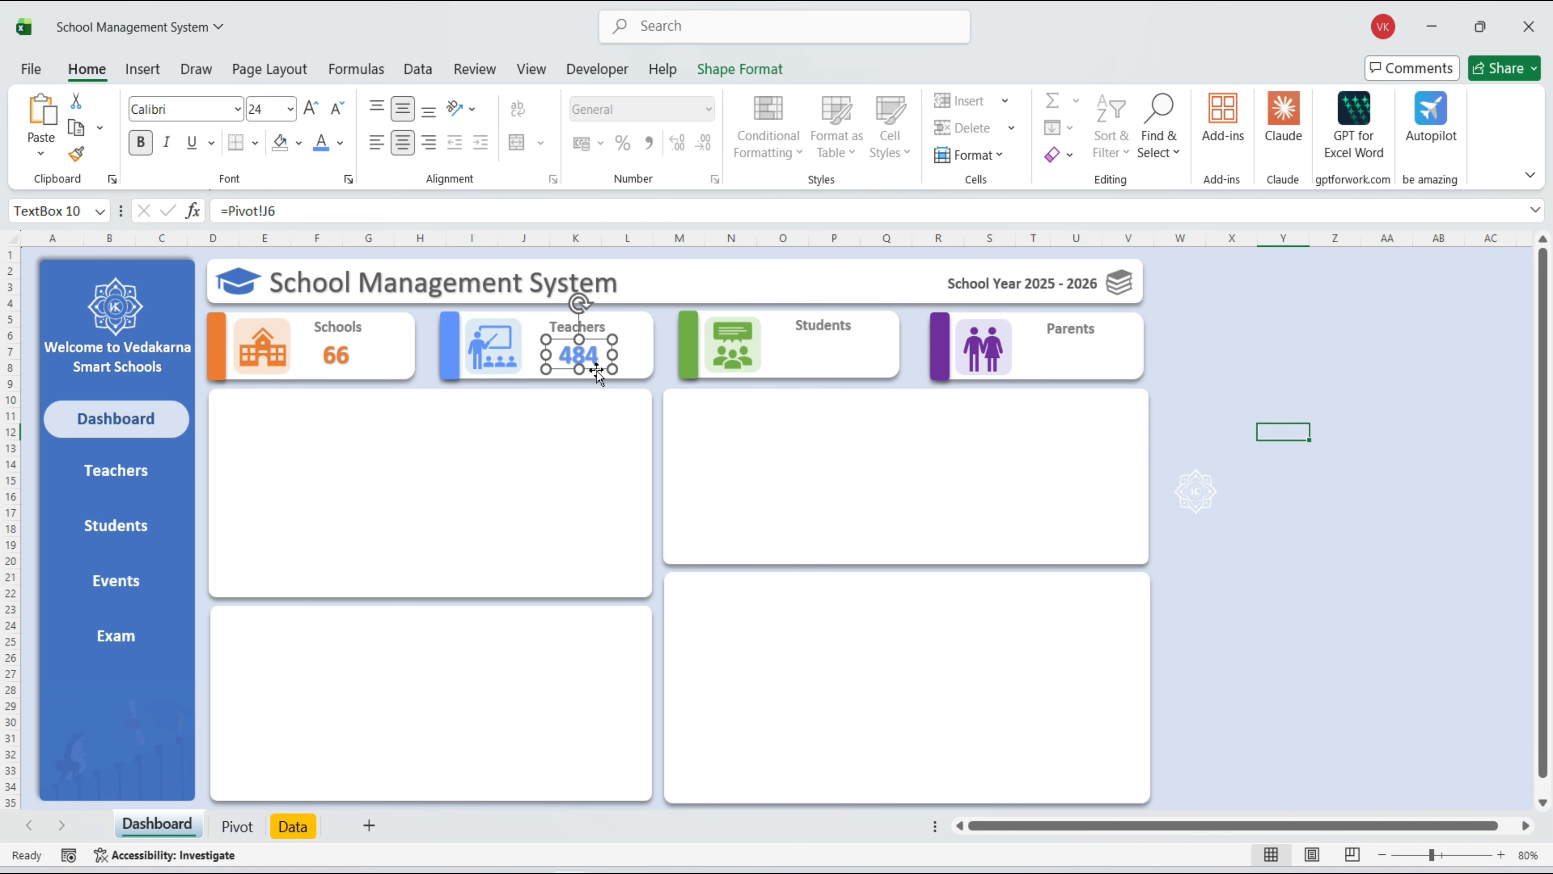
Copy the Teachers count onto the Students card and link the copy to the student count with =Pivot!J4
drag(596, 370, 839, 370)
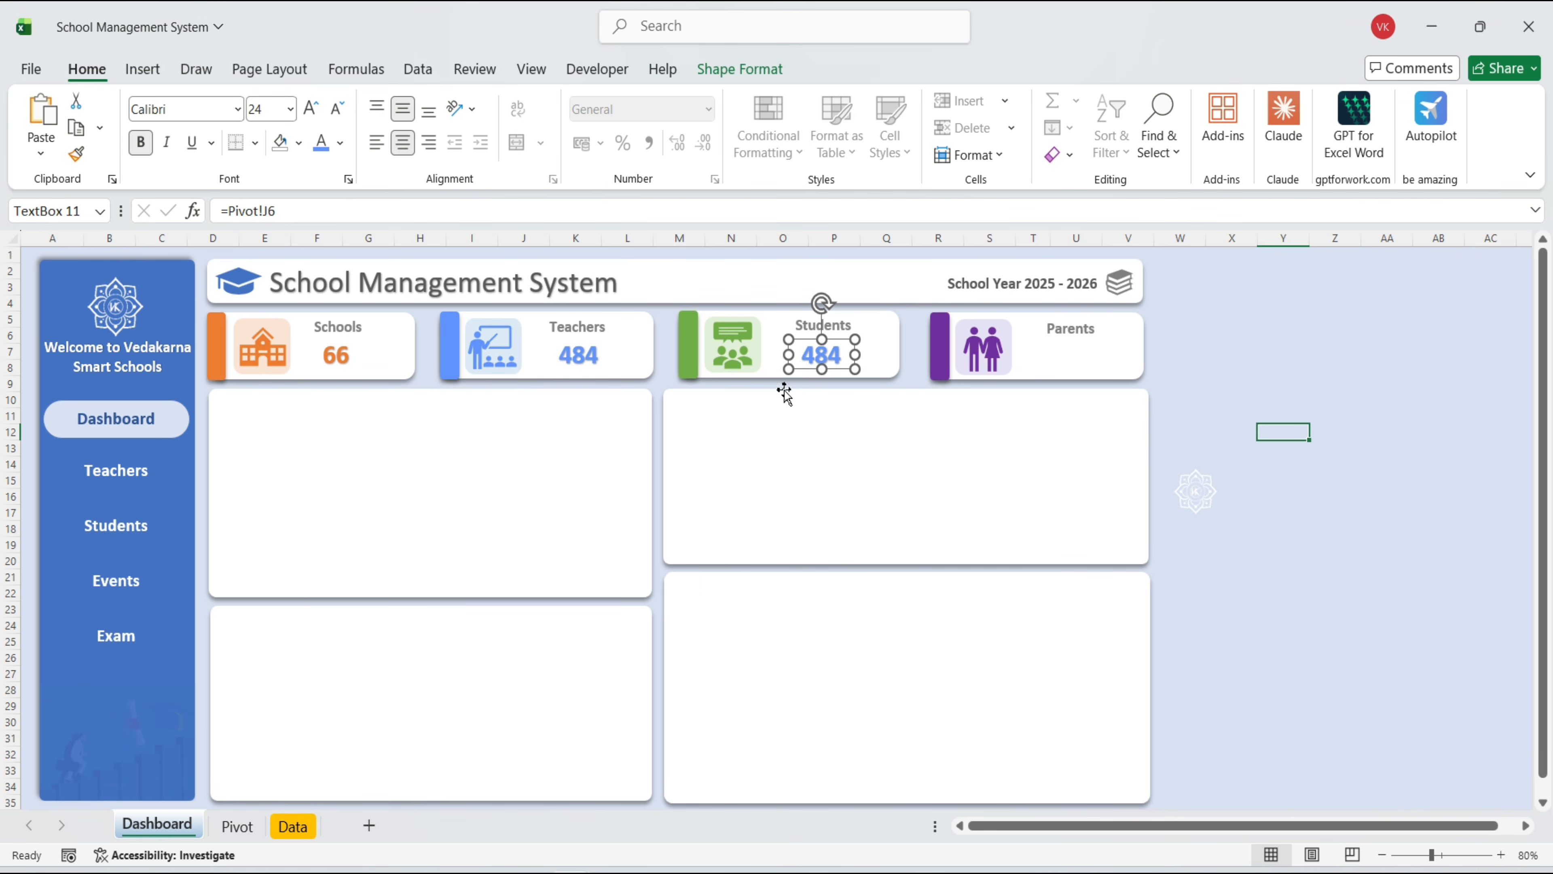
text(=)
click(236, 826)
click(596, 314)
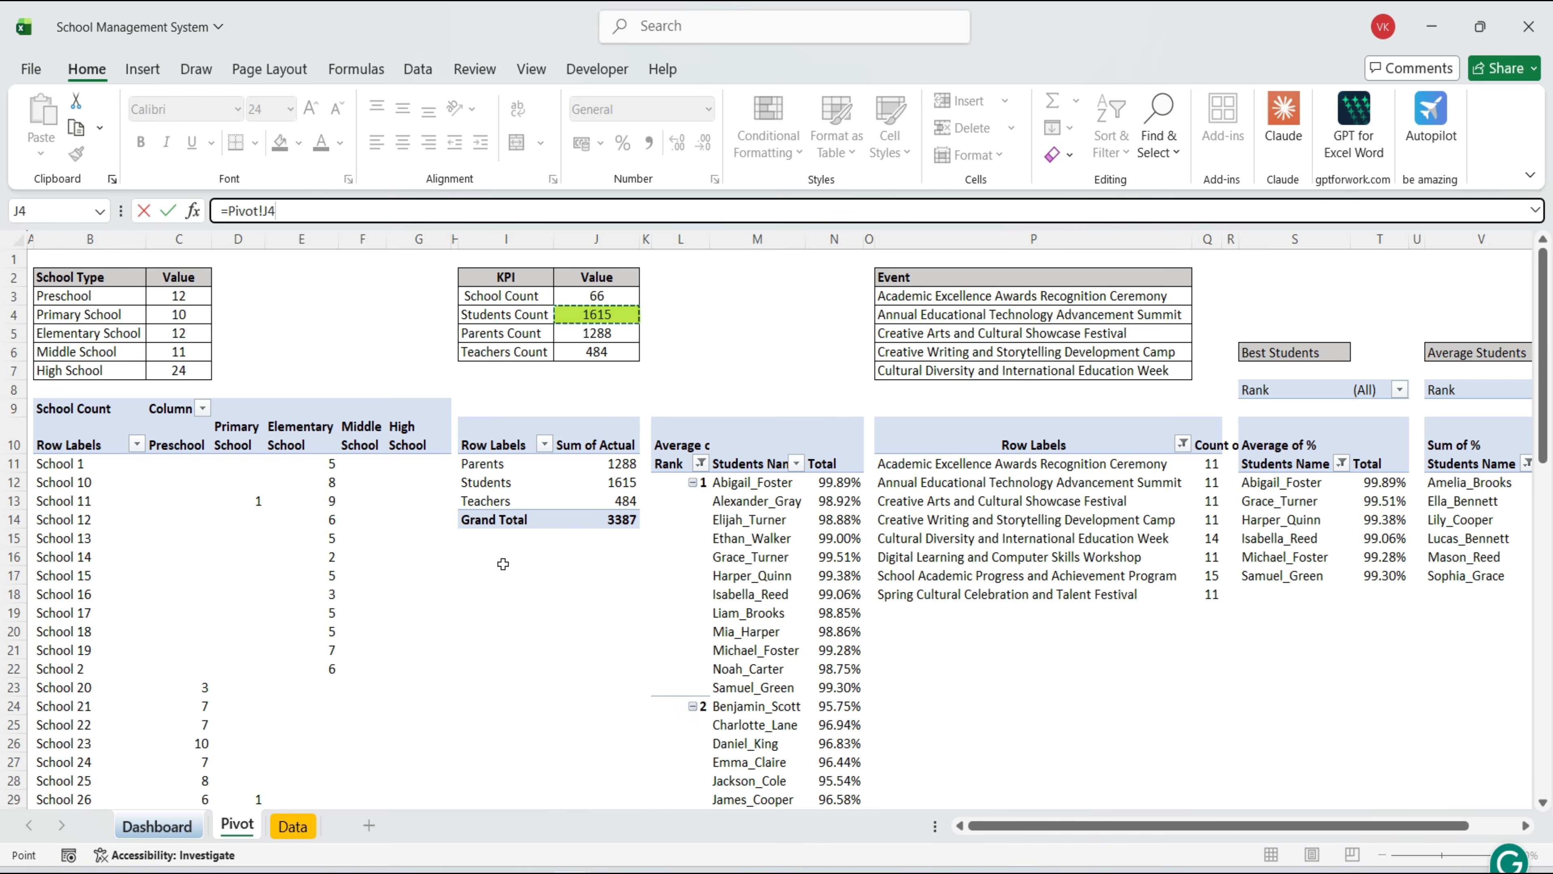
key(Return)
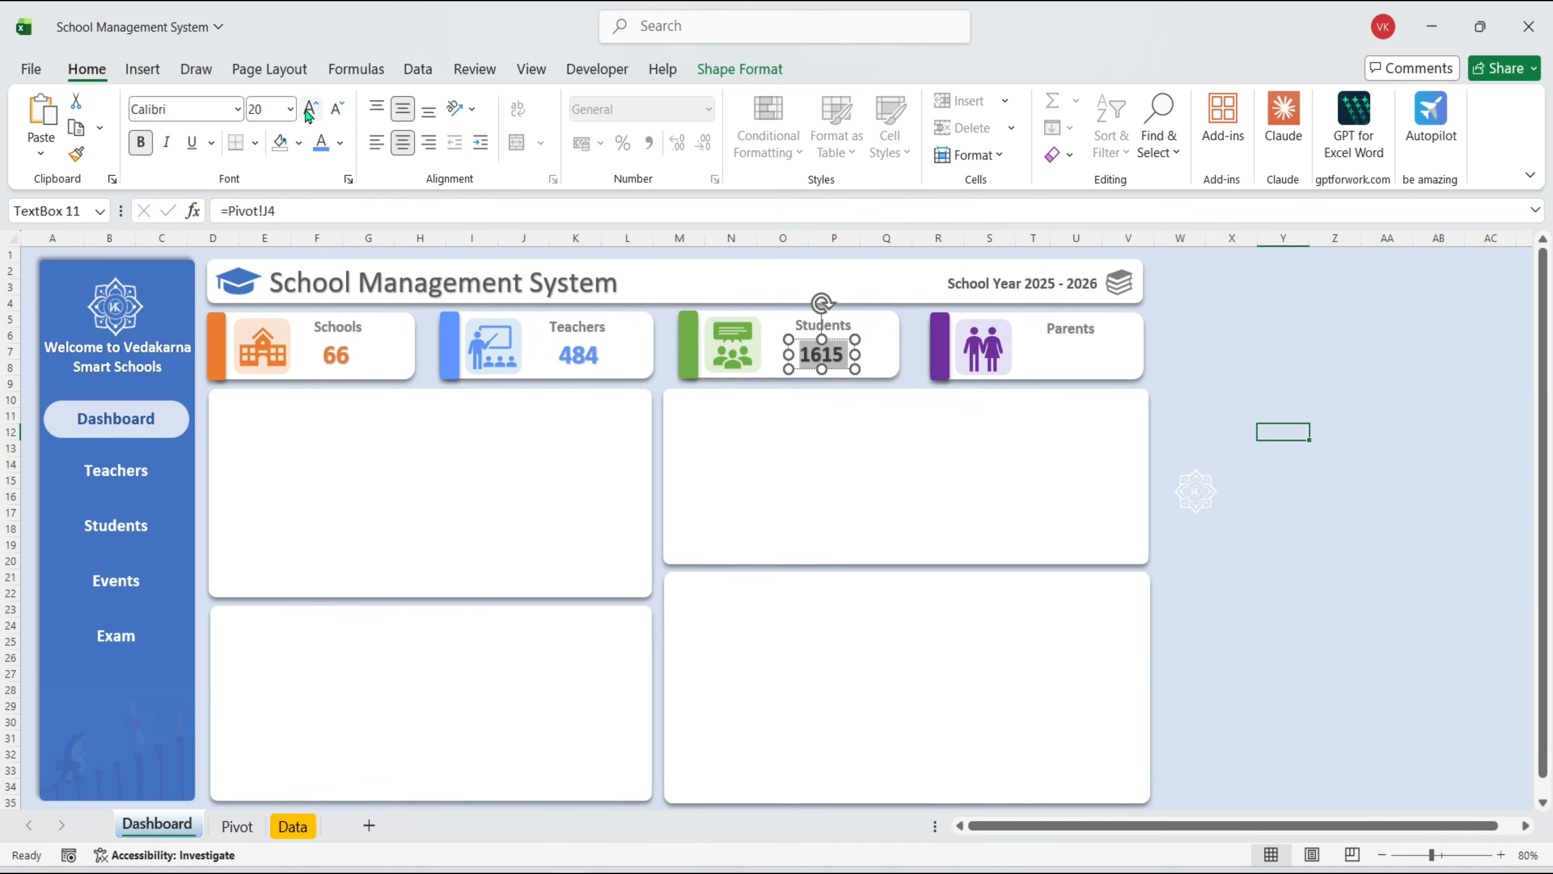
Set the Students count to 24 pt green, widen its text box and centre it beneath the Students label
click(309, 112)
click(340, 143)
click(435, 494)
drag(855, 367, 879, 368)
drag(850, 369, 844, 365)
Duplicate the Students count onto the Parents card and link the copy to the parent count with =Pivot!J5
key(ctrl+d)
click(282, 211)
text(=)
click(247, 824)
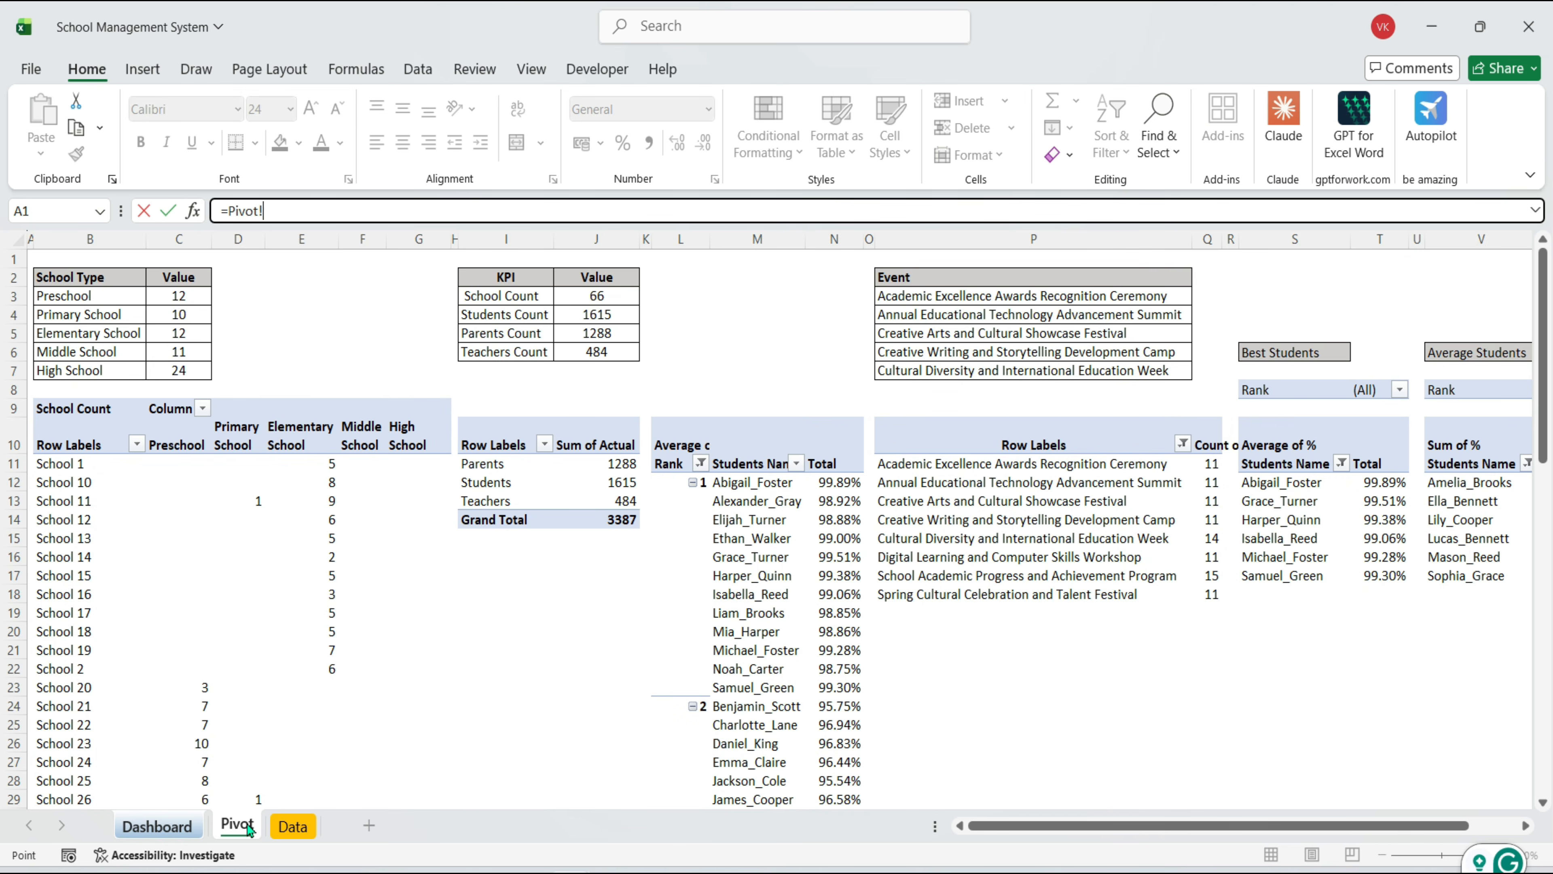
click(596, 333)
key(Return)
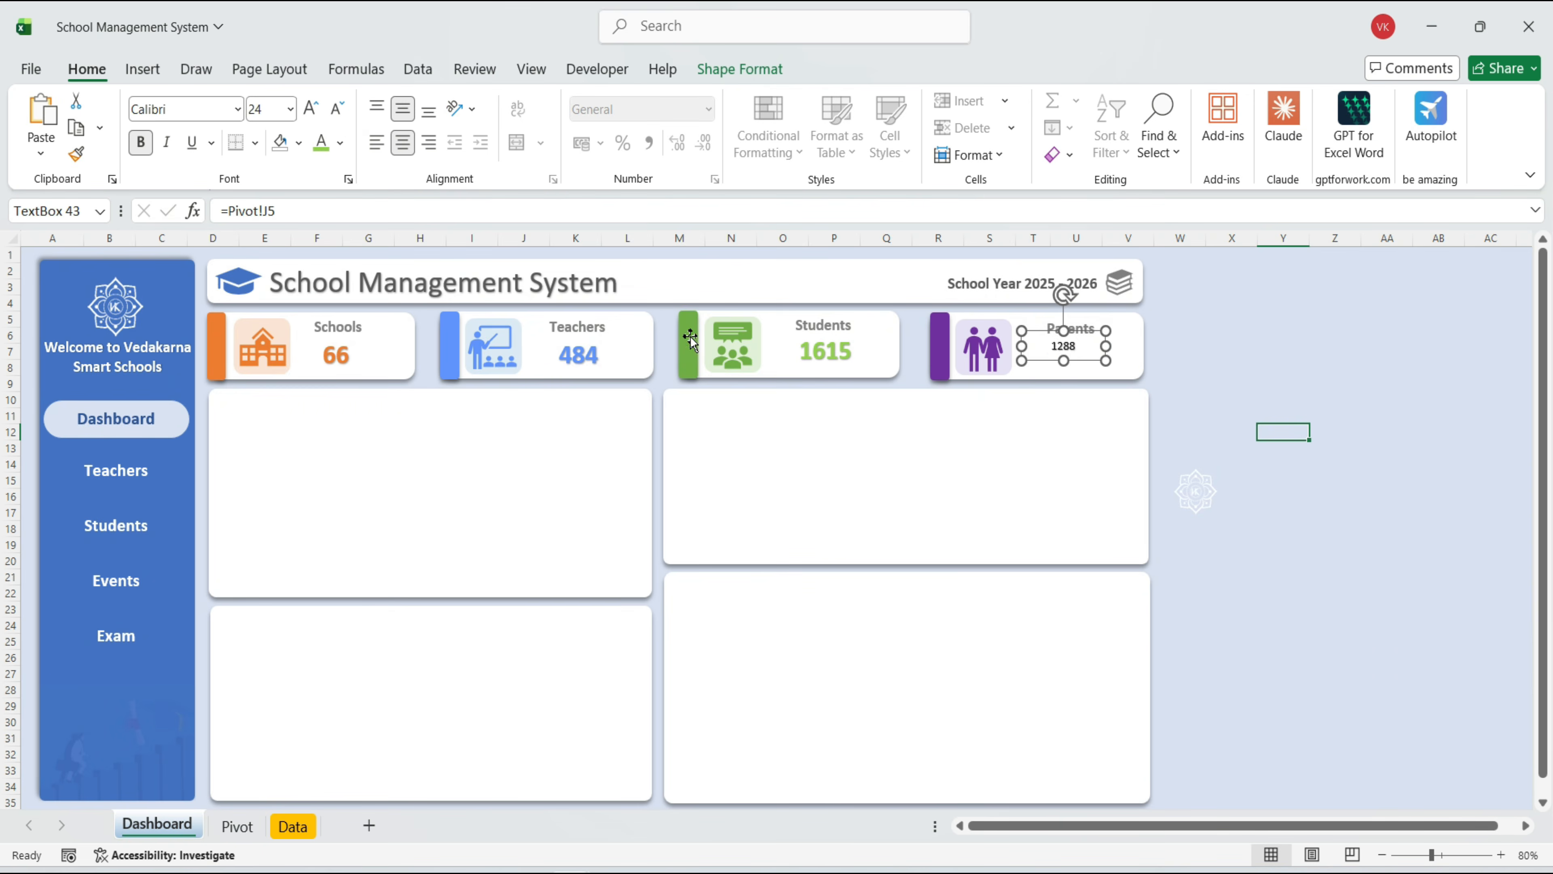
Make the Parents count bold, 24 pt and dark purple, and align it beneath the Parents label
click(140, 142)
triple_click(311, 109)
triple_click(310, 109)
click(340, 143)
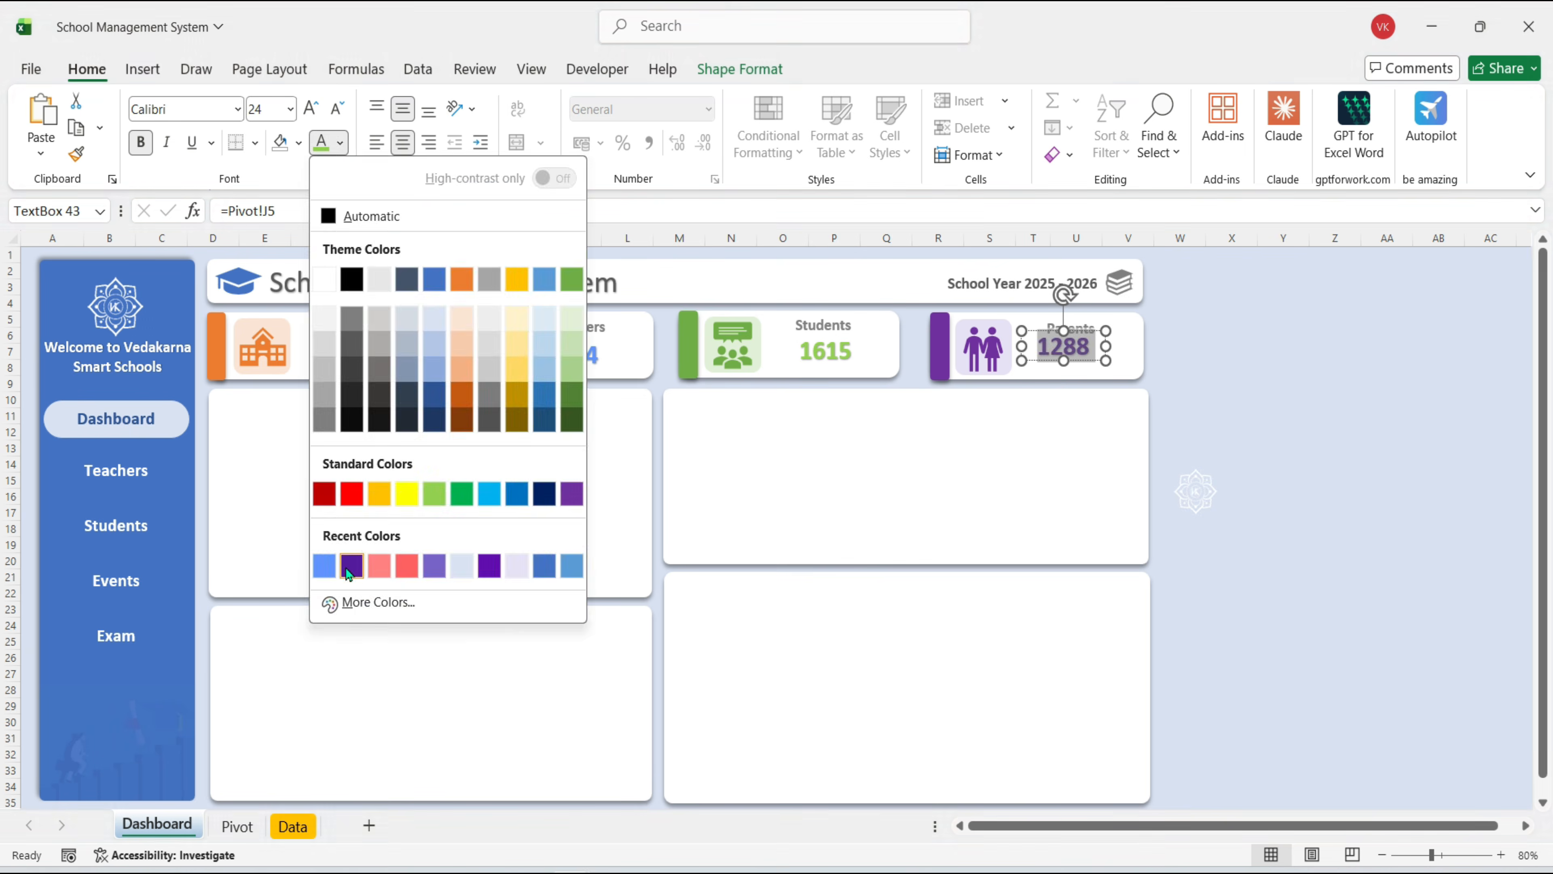
click(350, 566)
drag(1083, 361, 1094, 366)
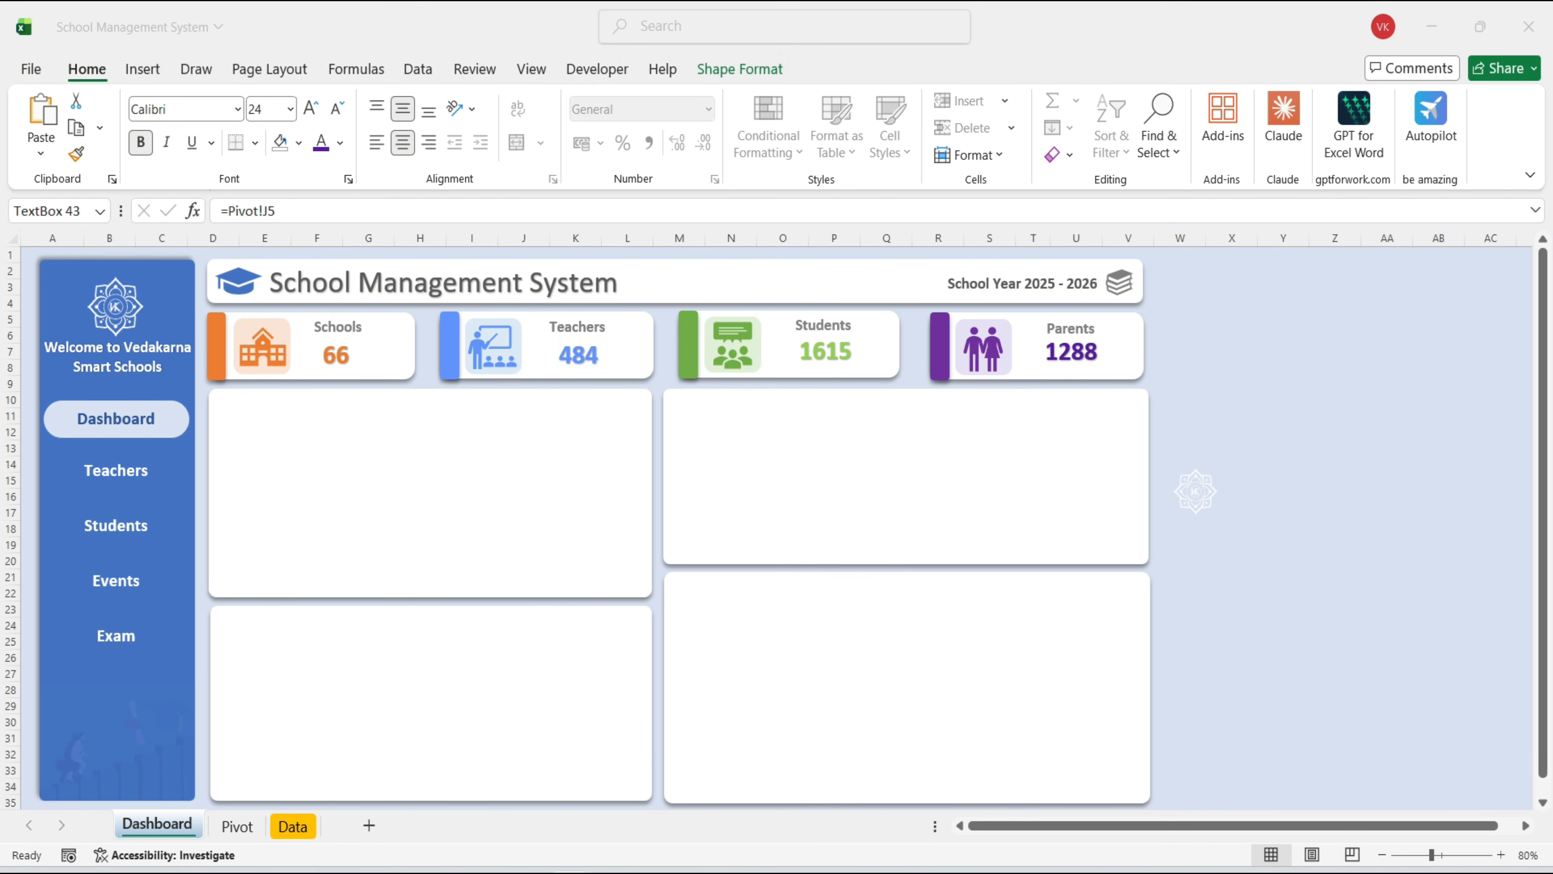
Duplicate the Parents count into the upper part of the first white panel and replace its content with "Educational Stage"
click(1079, 354)
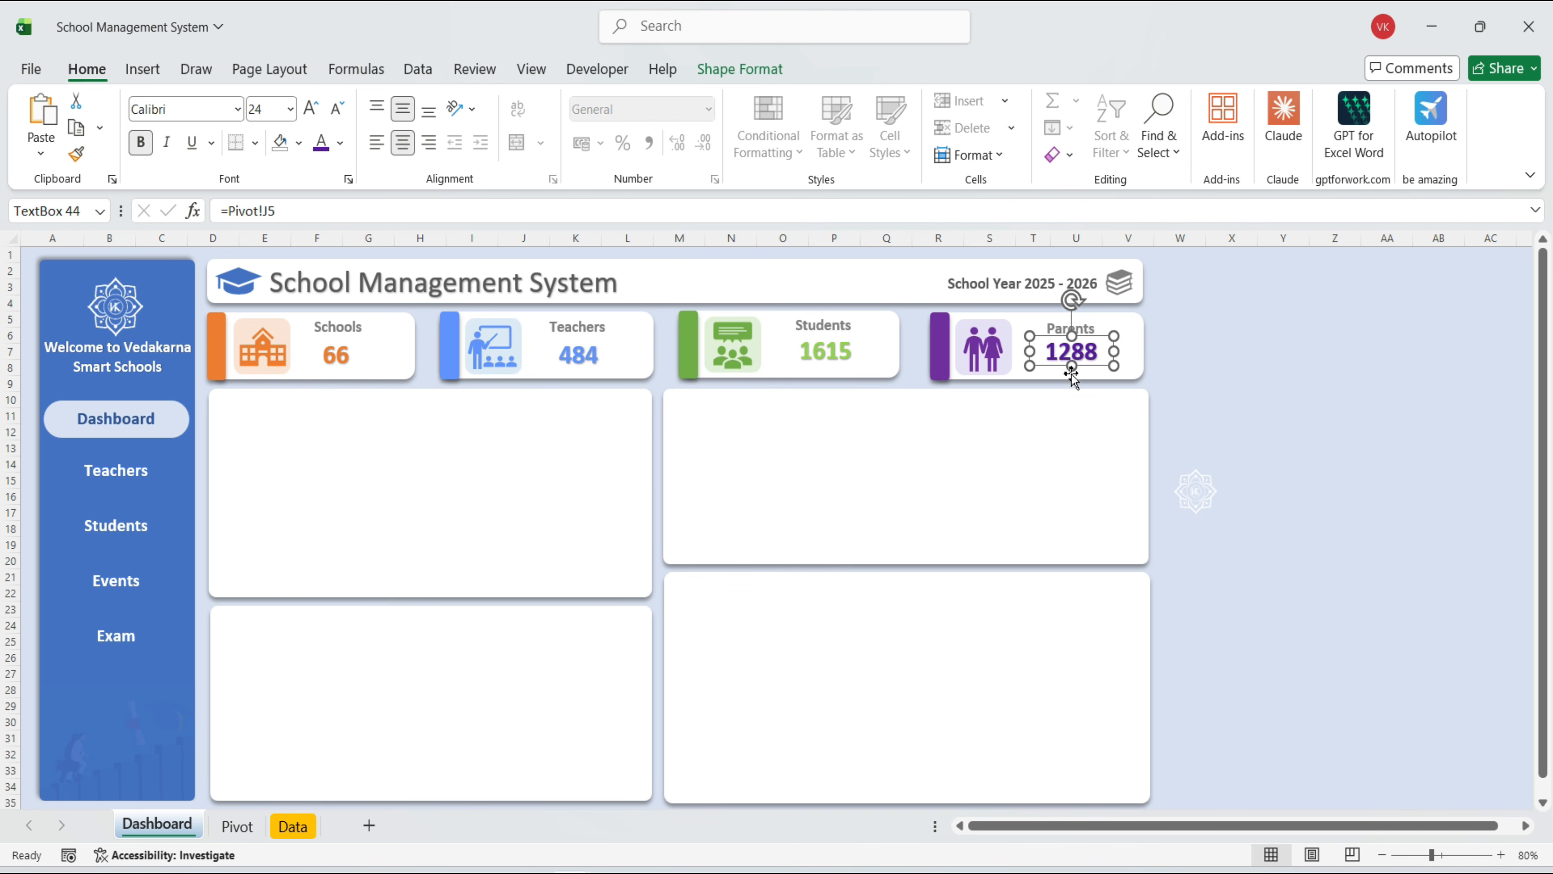
key(ctrl+d)
drag(1292, 366, 412, 441)
drag(412, 440, 388, 422)
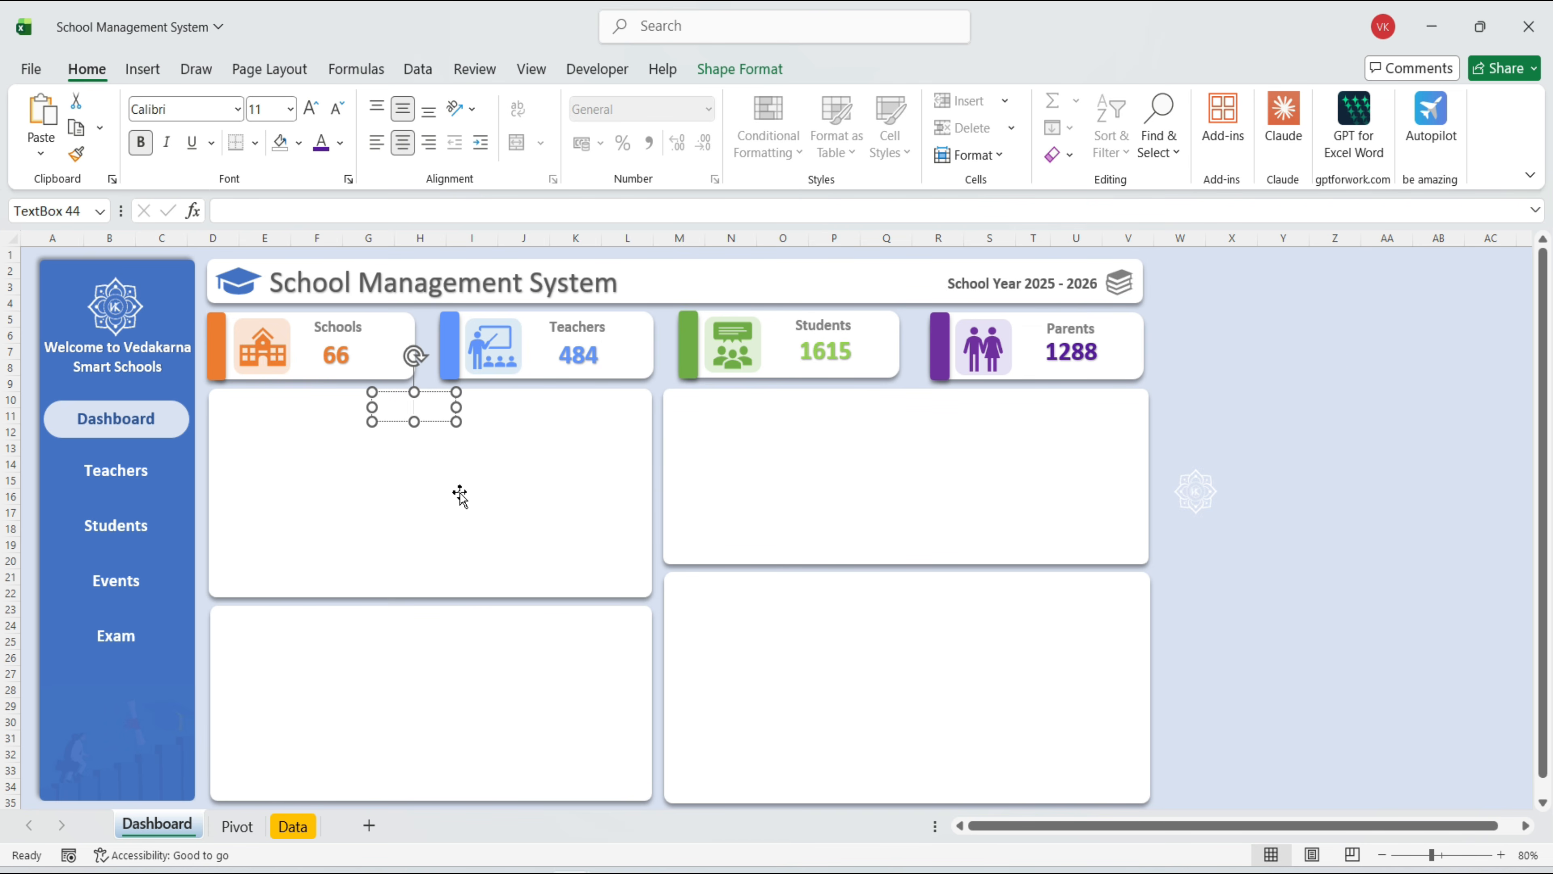
text(ge)
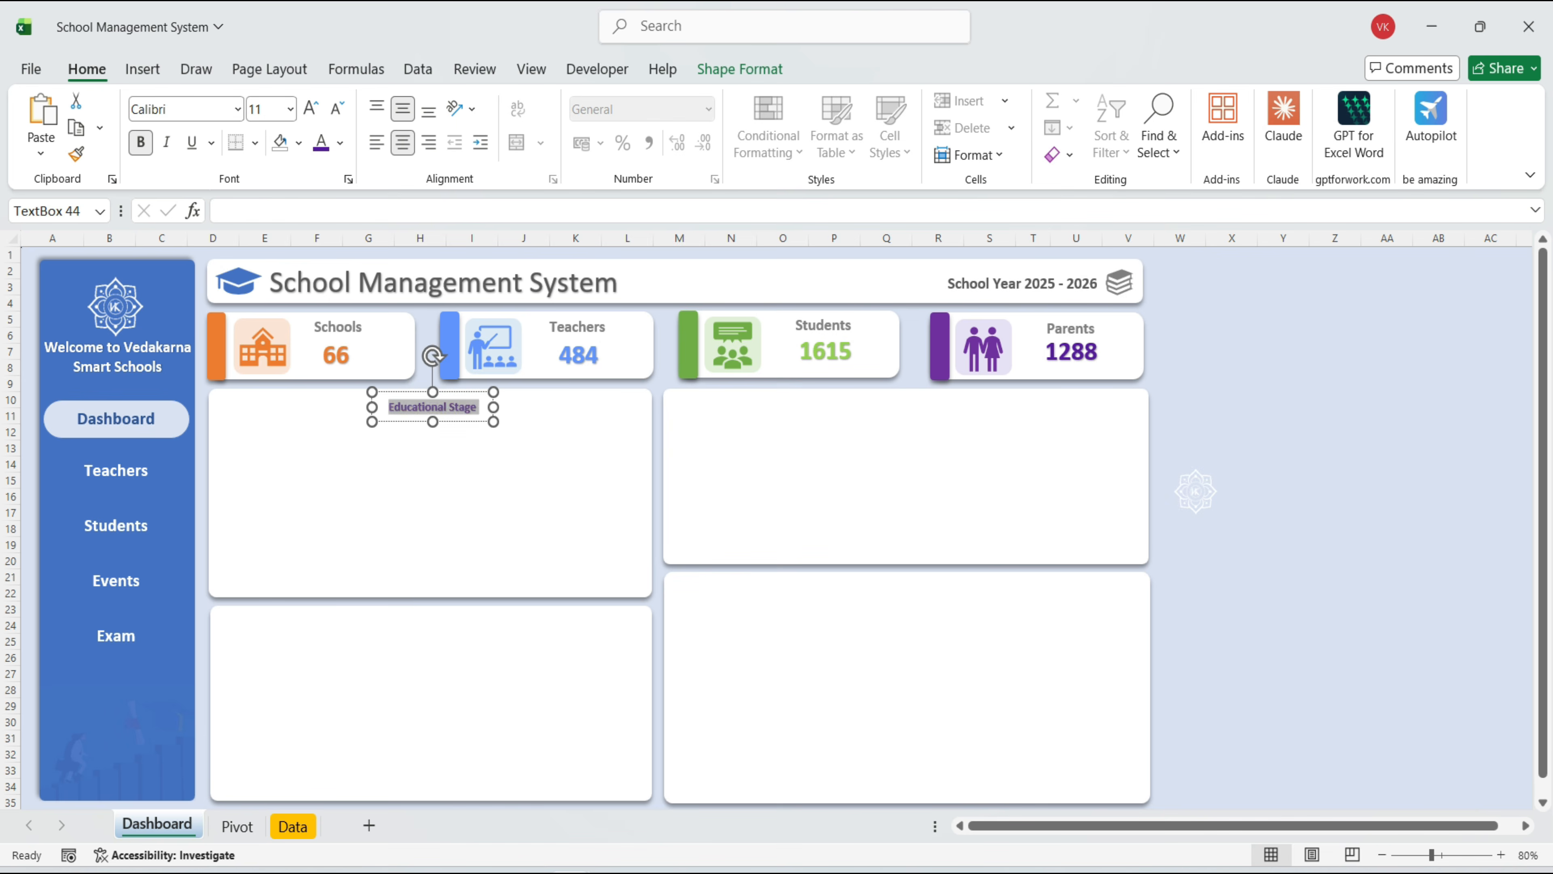
Format the Educational Stage title as 14 pt black text and centre it along the panel's upper edge
click(311, 109)
click(310, 109)
click(341, 144)
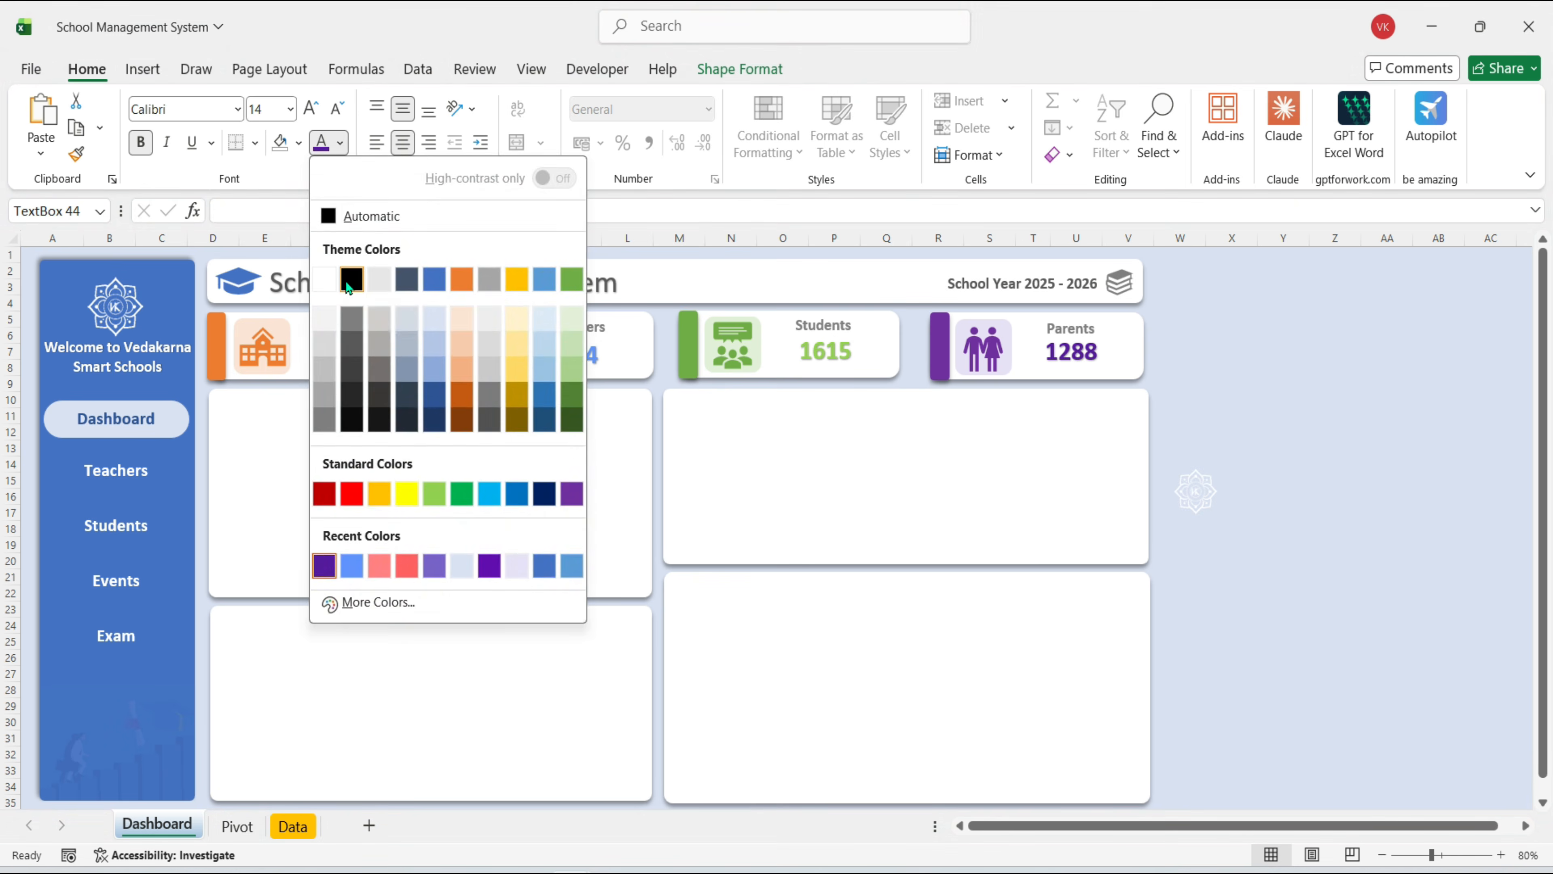
click(357, 320)
drag(490, 410, 452, 420)
click(1231, 365)
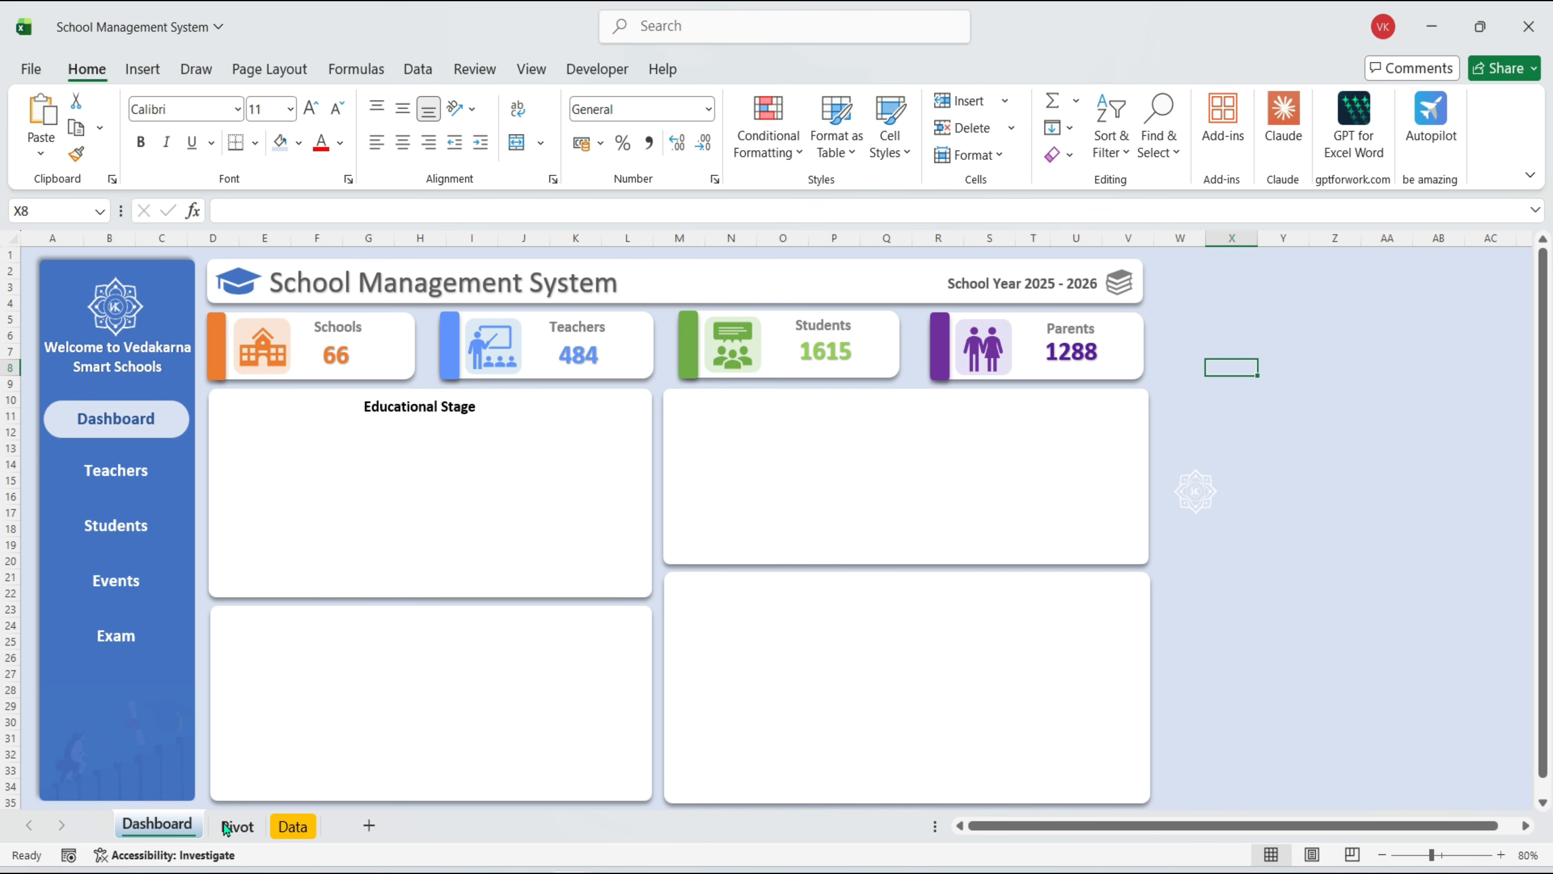
Insert a Clustered Column chart from the school types and values in B3:C7 of the Pivot sheet
click(236, 827)
click(361, 333)
click(96, 295)
drag(96, 295, 179, 372)
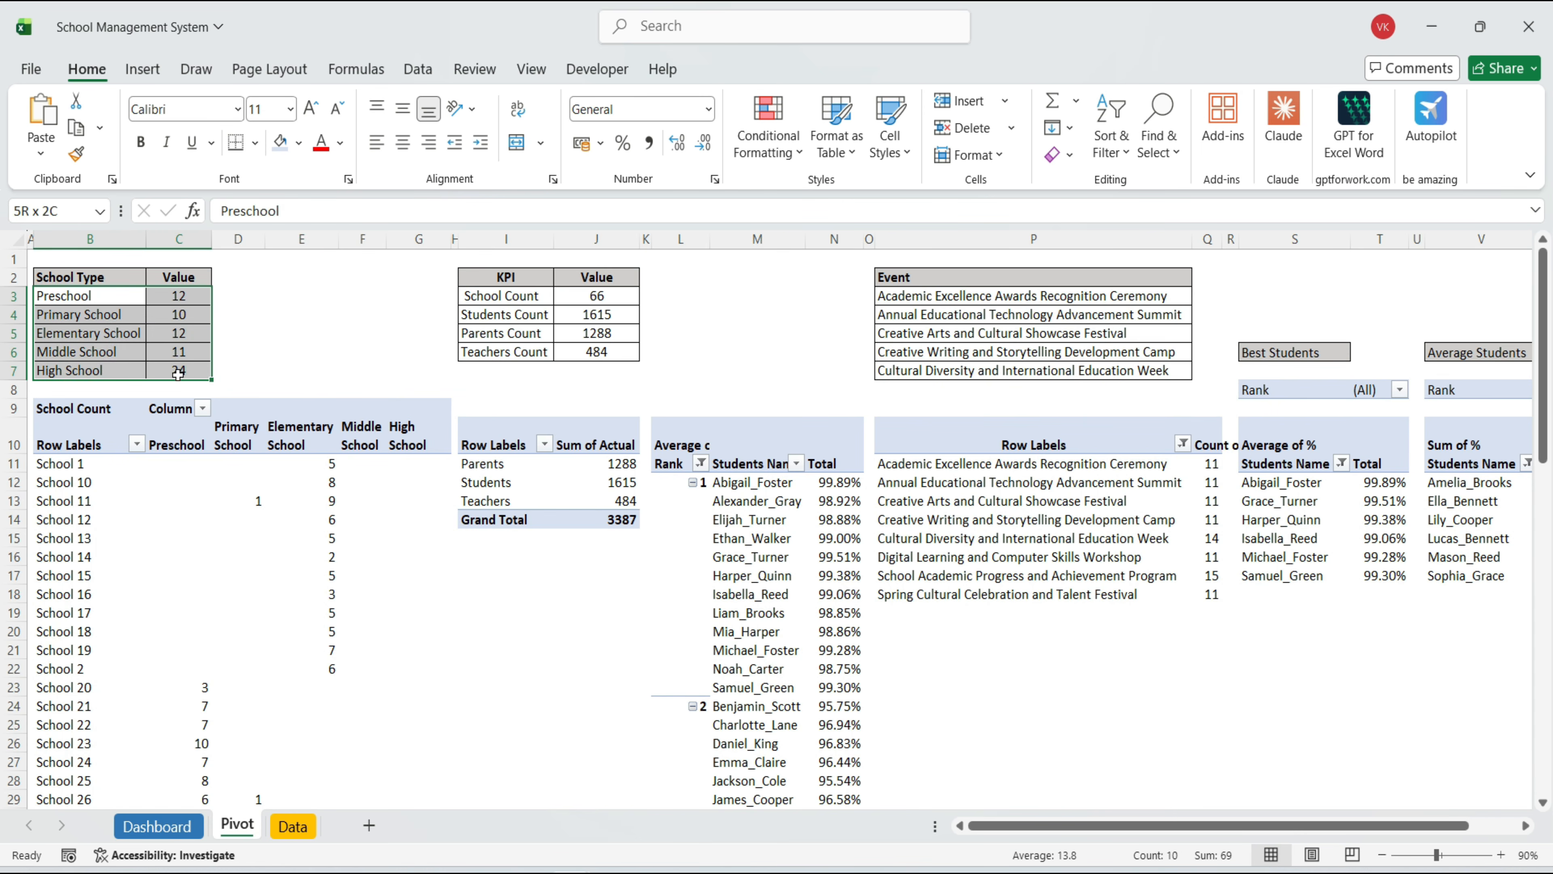
click(135, 72)
click(556, 137)
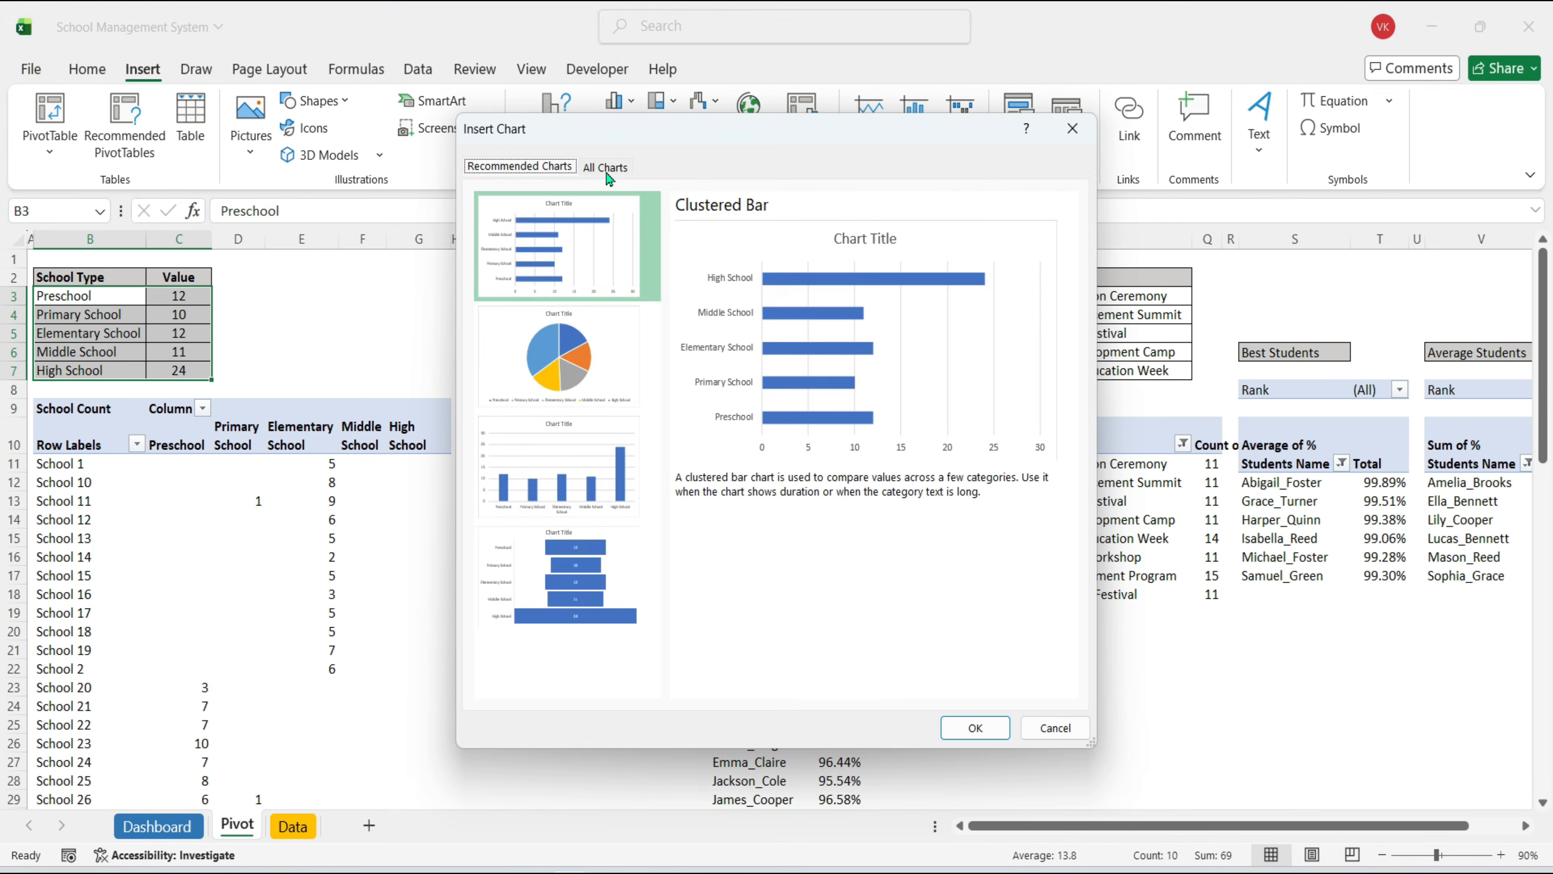
click(609, 174)
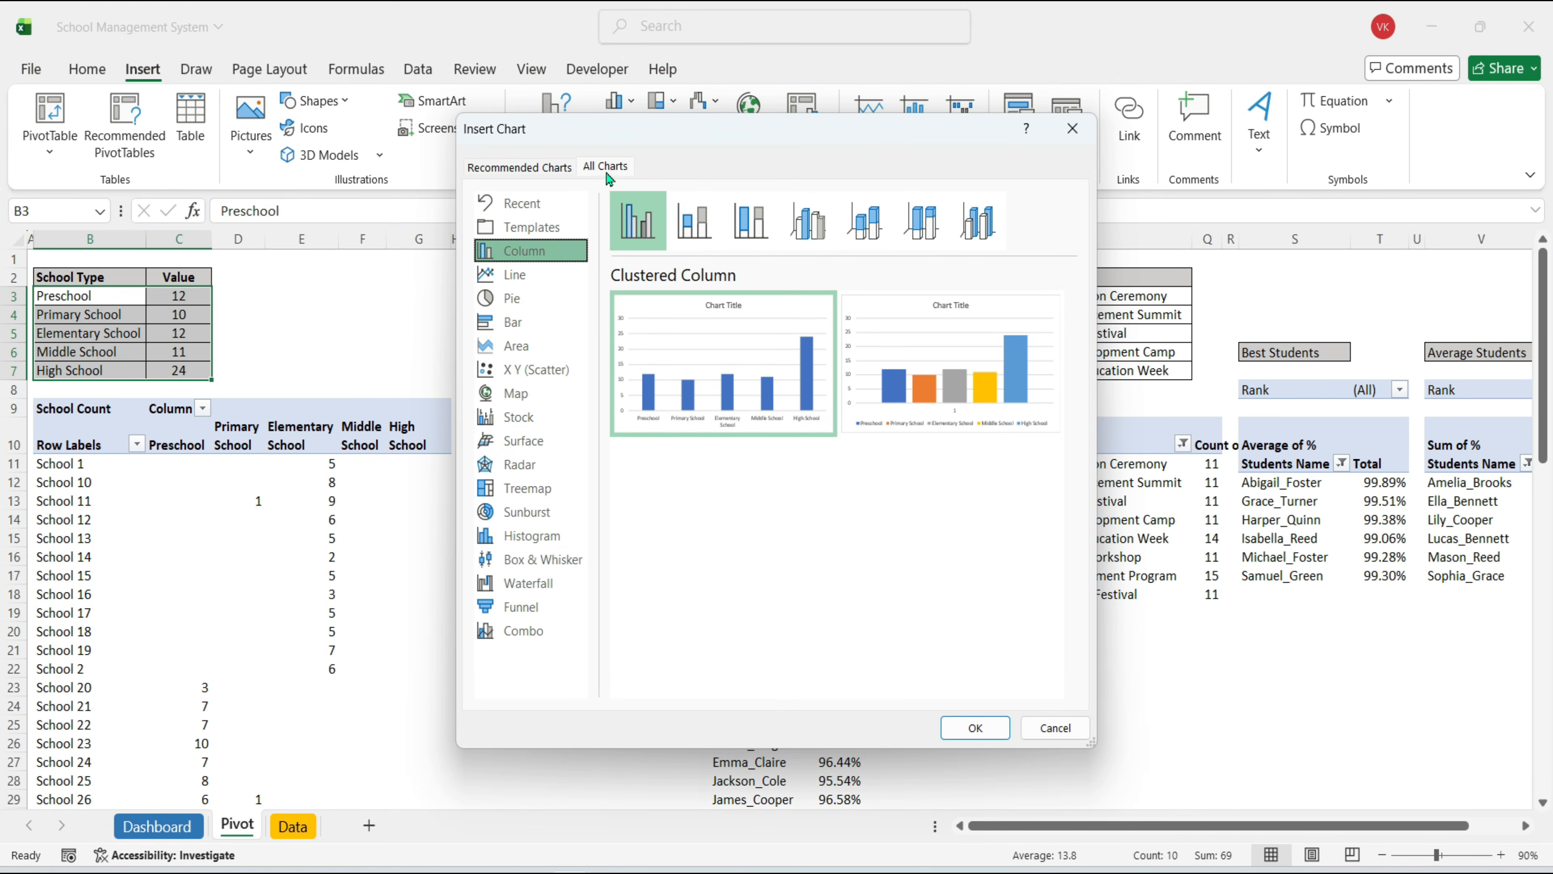
click(975, 729)
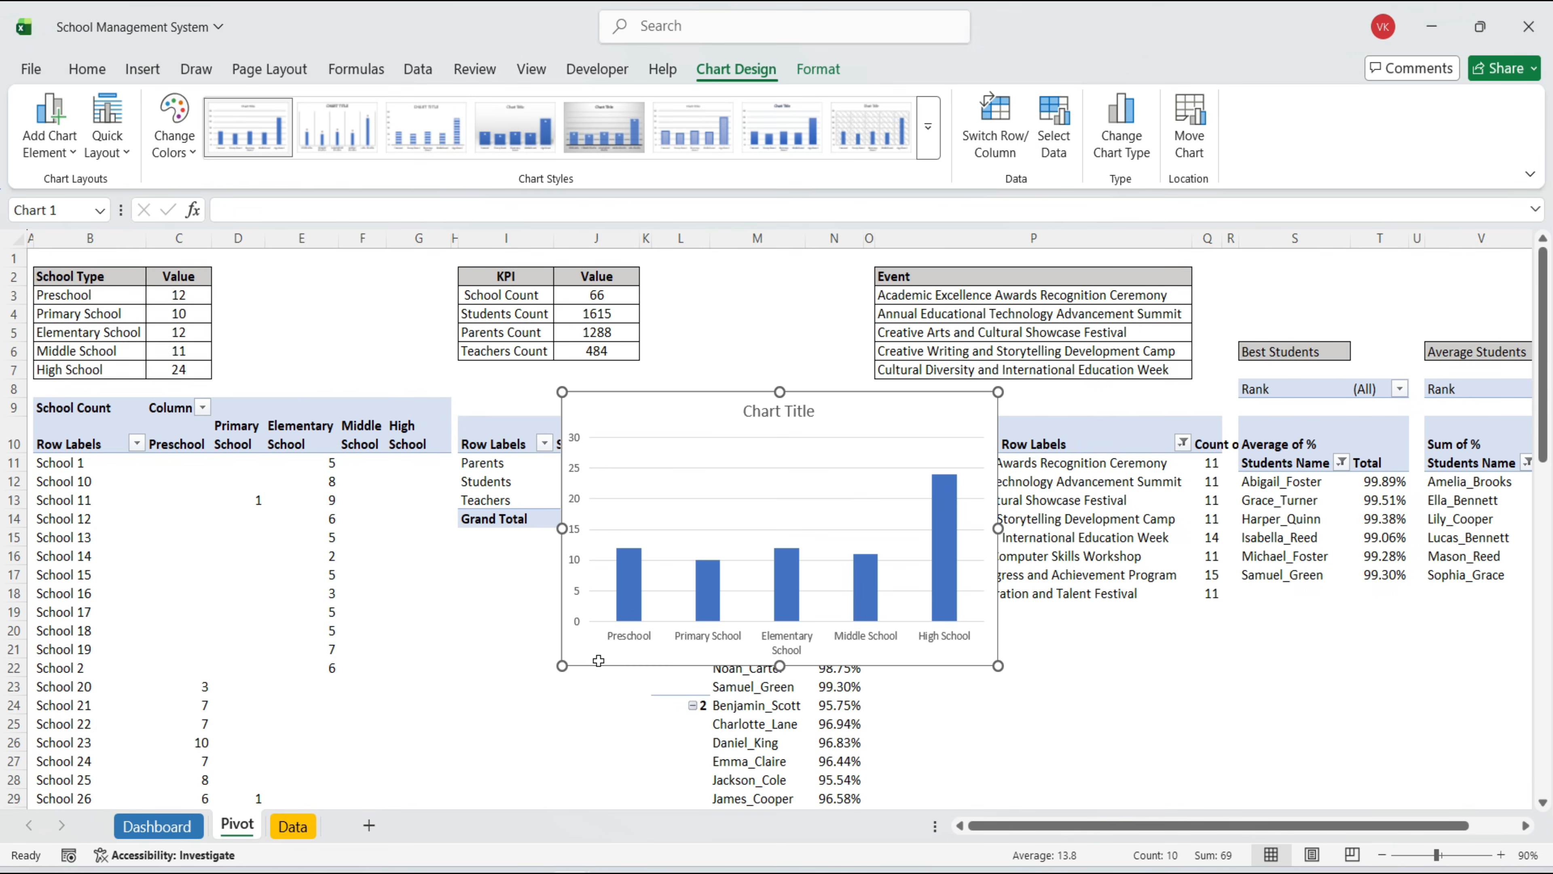
Move the column chart to the Dashboard sheet and remove its chart title and category axis labels
key(Delete)
key(ctrl+Page_Up)
key(ctrl+v)
click(679, 422)
key(Delete)
click(693, 627)
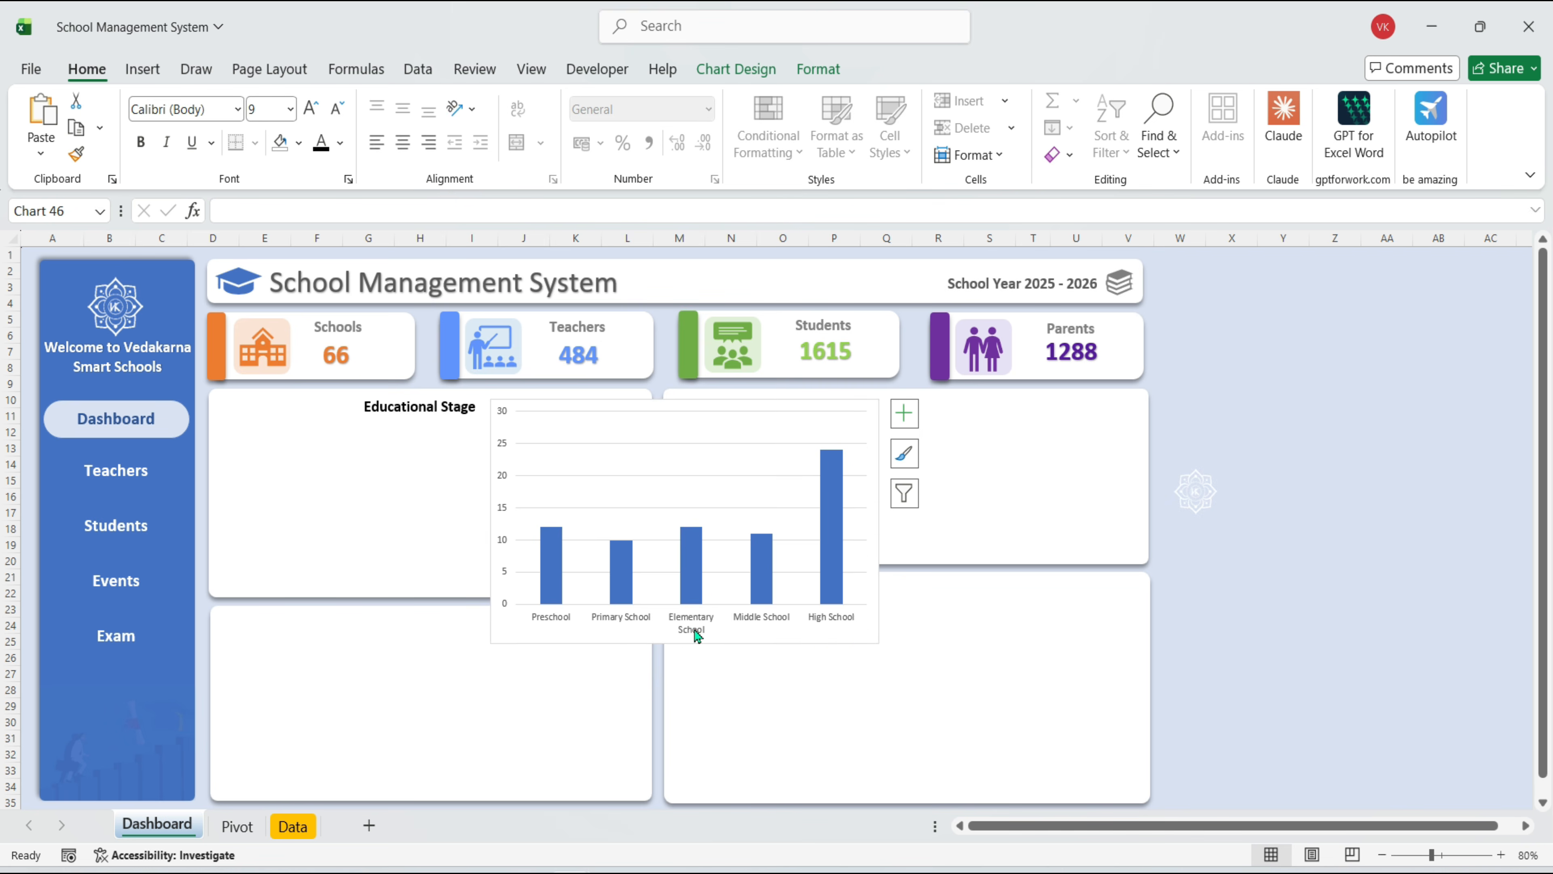
key(Delete)
Remove the chart's fill and outline, shrink it to about 5.13 by 7.99 cm and fit it under Educational Stage
click(819, 69)
click(636, 100)
click(587, 558)
click(660, 128)
click(576, 593)
drag(879, 644, 634, 614)
drag(645, 613, 619, 580)
drag(567, 580, 577, 598)
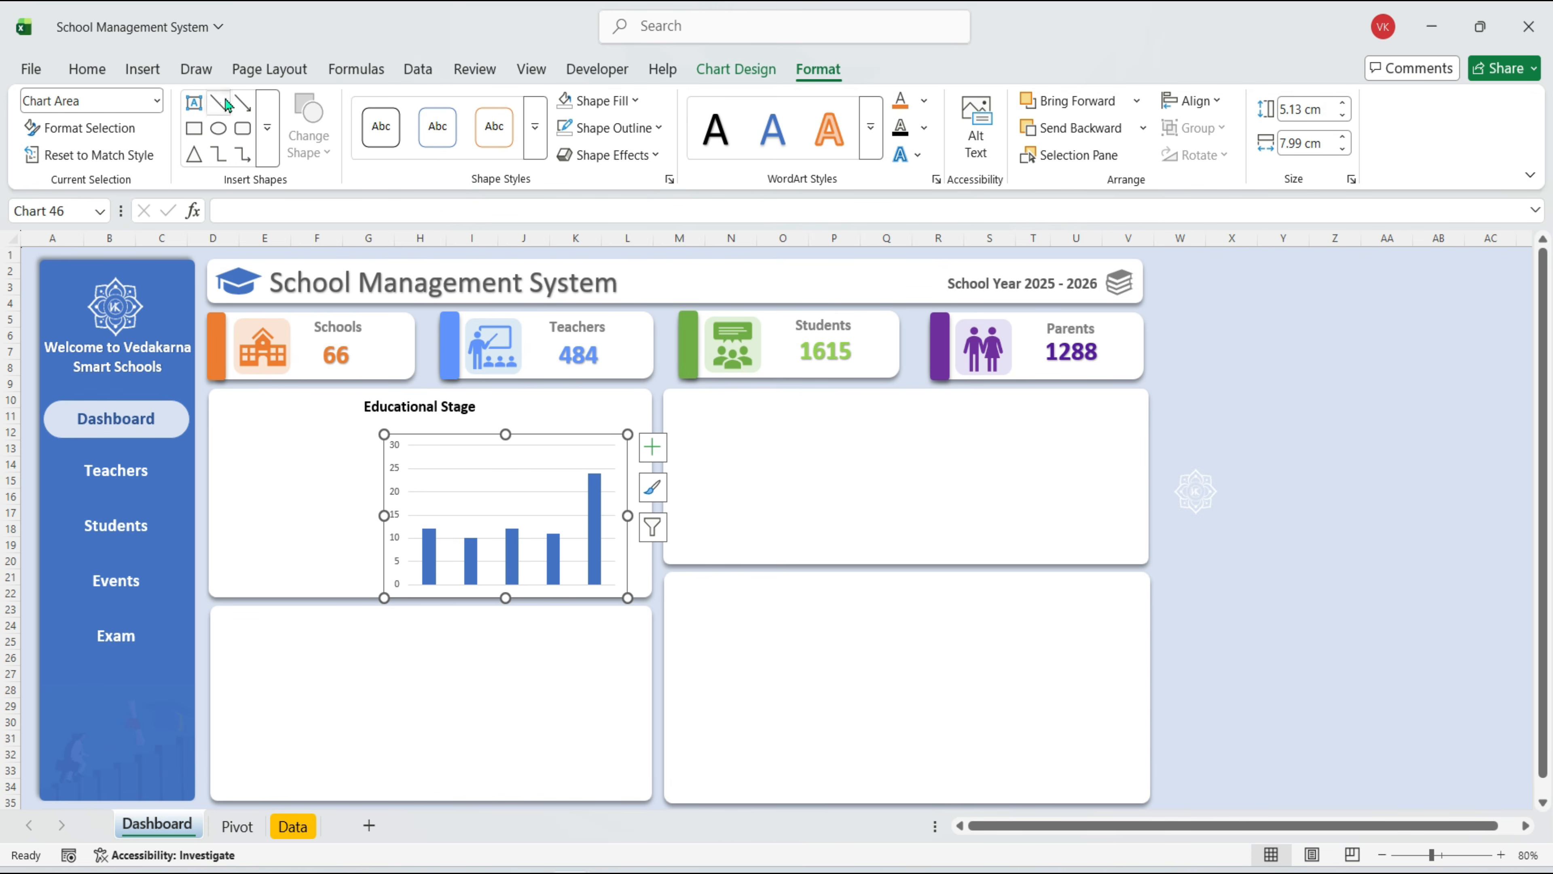
Draw a tall cube about 4.92 by 0.93 cm on the second panel and duplicate it into a row of five
click(268, 129)
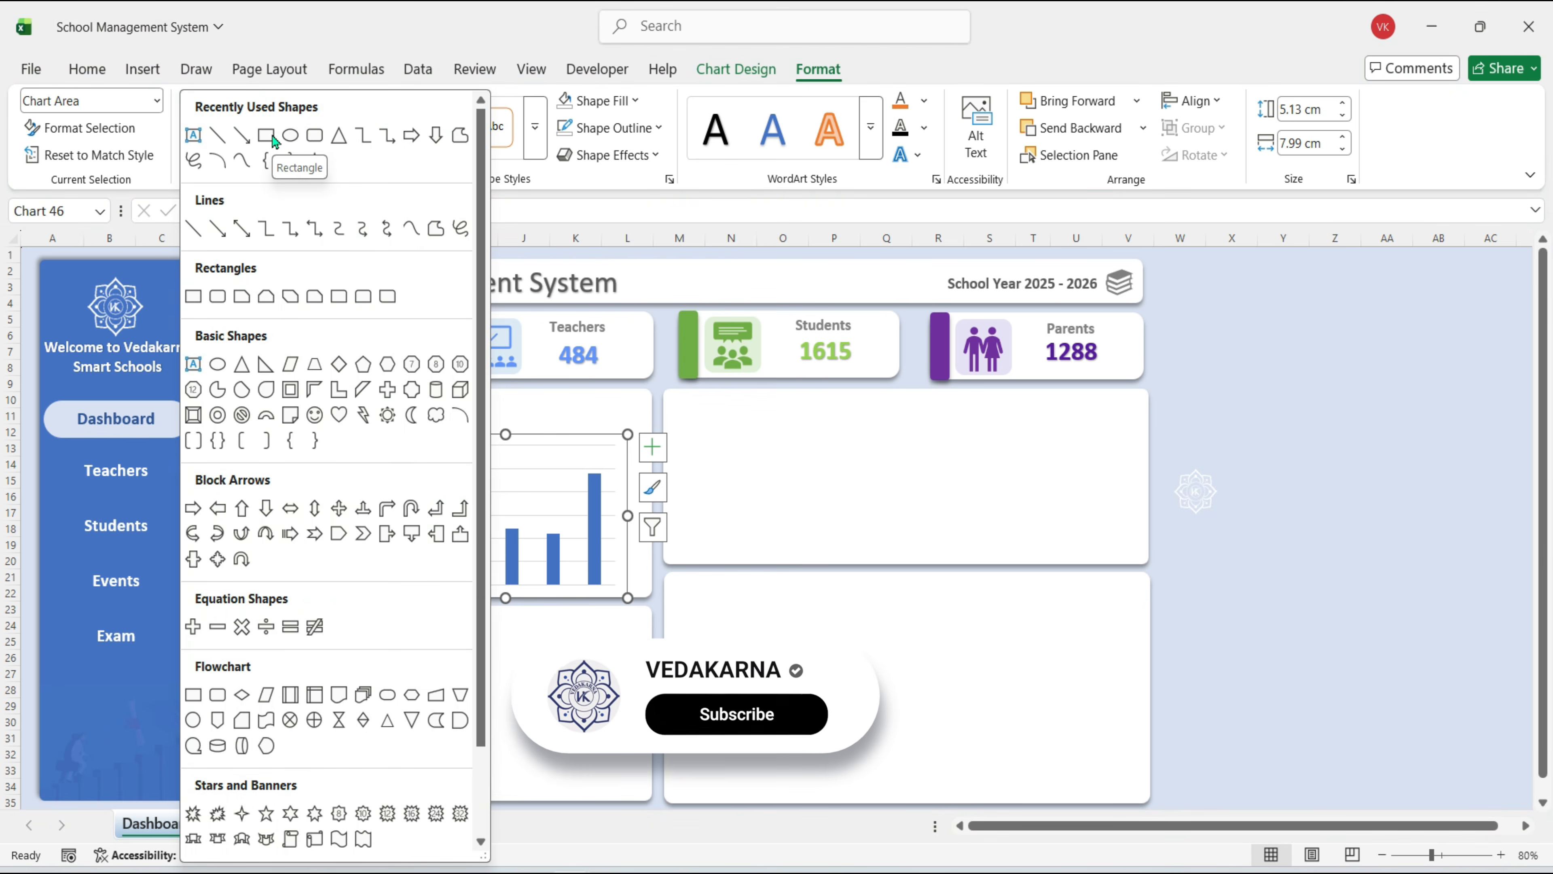
click(461, 390)
mouse_move(719, 397)
mouse_down()
mouse_move(749, 557)
mouse_move(789, 514)
mouse_up()
click(740, 68)
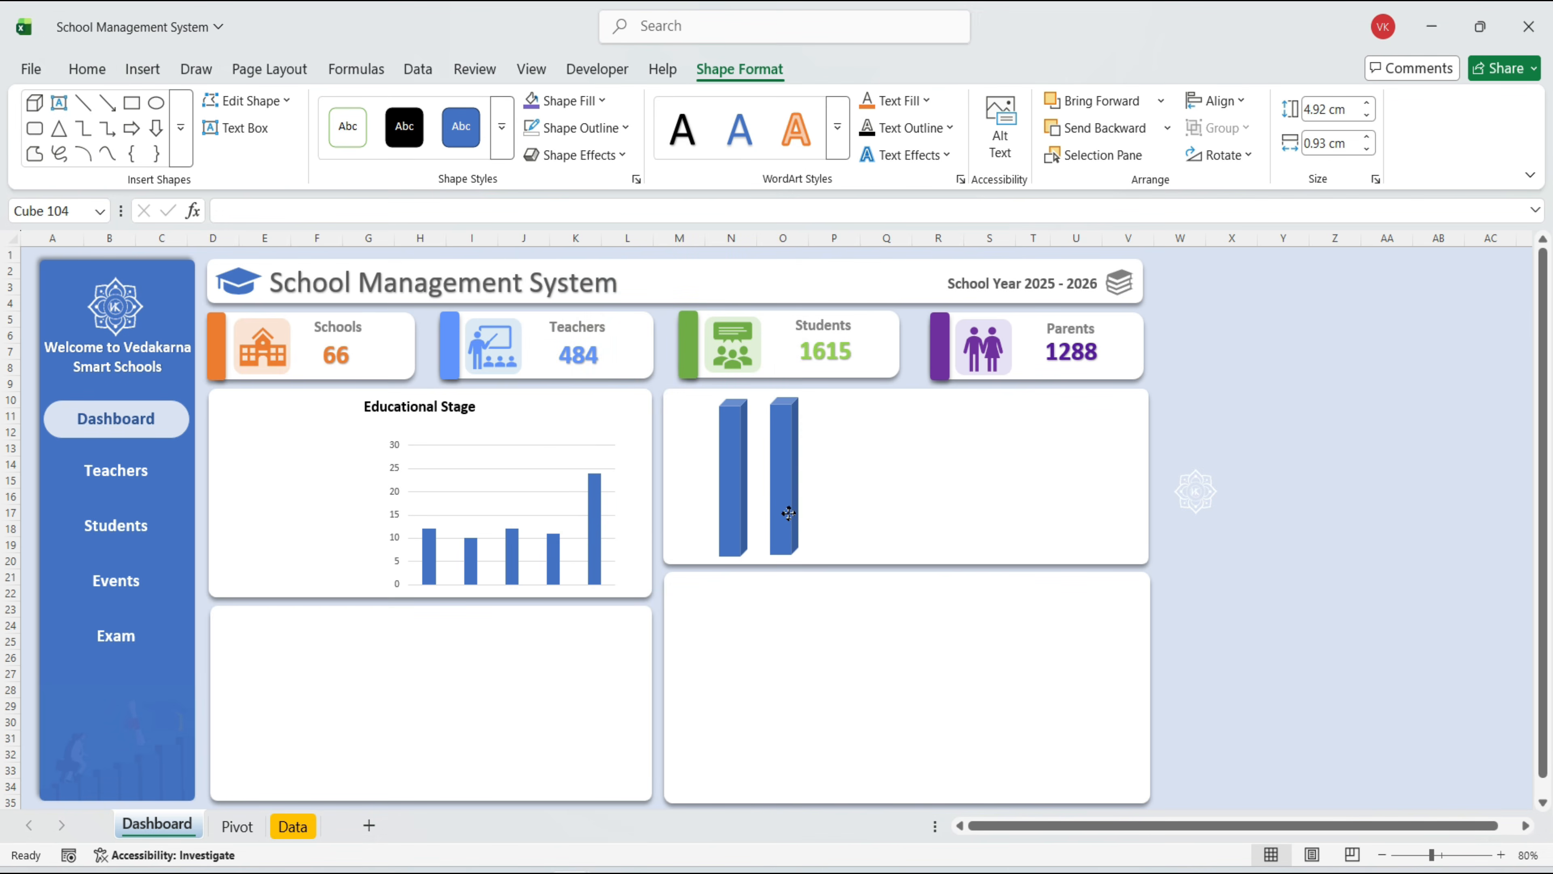
key(ctrl+d)
key(ctrl+d)
key(ctrl+d)
Fill the five cubes, in order from the first, with orange, light blue, green, purple and yellow
click(87, 68)
click(299, 143)
click(476, 279)
click(887, 489)
click(300, 145)
click(283, 565)
click(835, 493)
click(299, 146)
click(393, 494)
click(784, 493)
click(299, 145)
click(337, 567)
click(731, 494)
click(298, 146)
click(420, 279)
Cut the orange and light blue cubes and paste them as the fills of the Preschool and Primary School columns
key(ctrl+x)
click(431, 569)
click(431, 569)
key(ctrl+v)
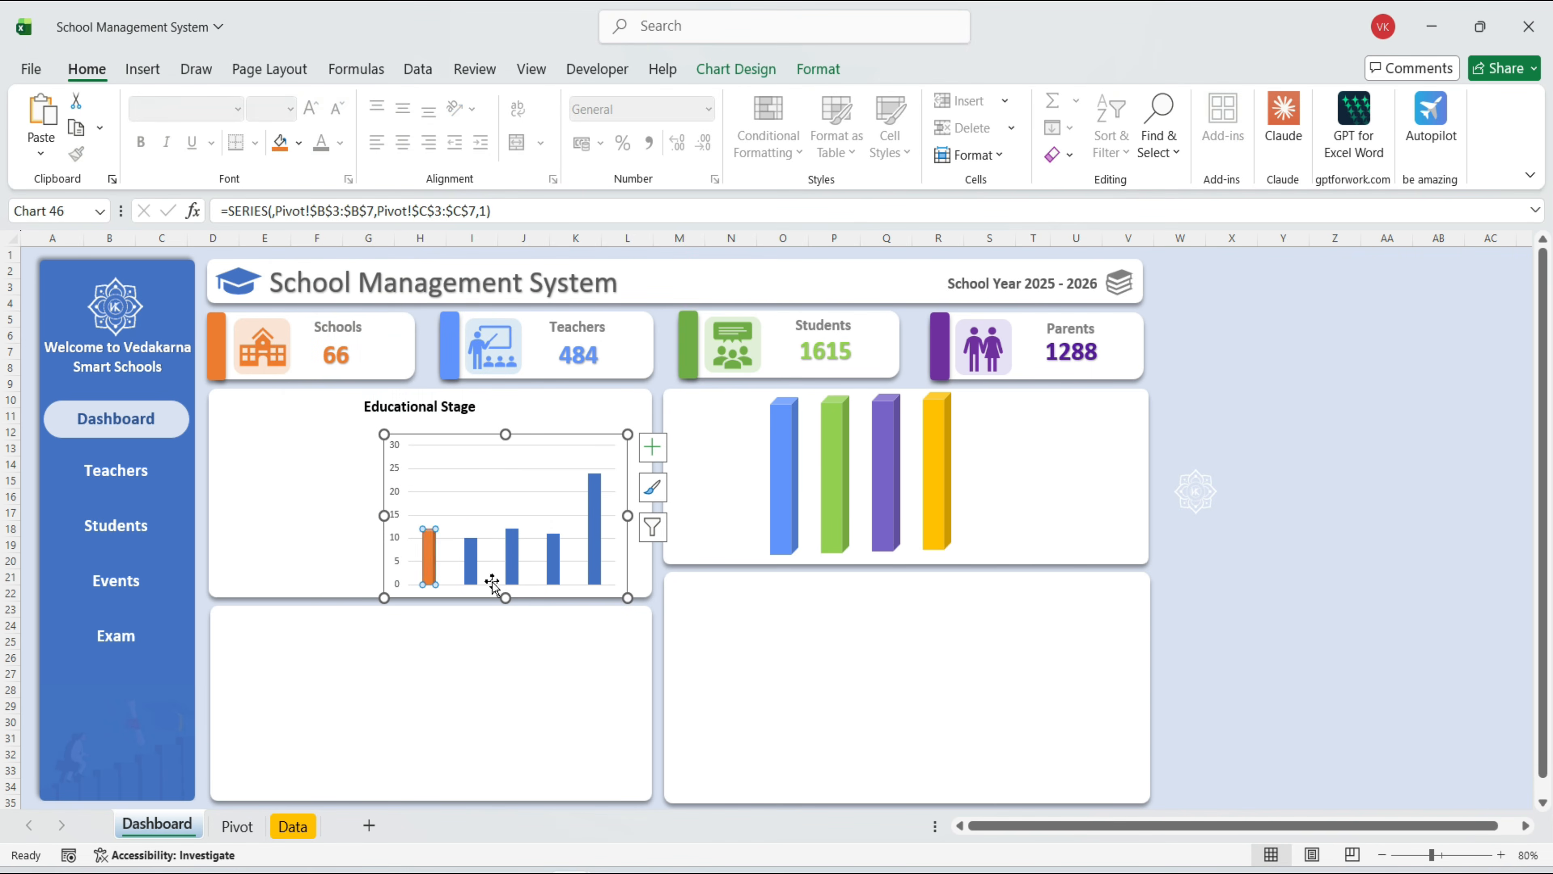
click(784, 492)
key(ctrl+x)
click(472, 569)
click(472, 569)
key(ctrl+v)
Cut the green, purple and yellow cubes and paste them as fills of the Elementary, Middle and High School columns
click(835, 492)
key(ctrl+x)
click(517, 581)
click(517, 581)
key(ctrl+v)
click(887, 511)
key(ctrl+x)
click(554, 575)
click(555, 575)
key(ctrl+v)
click(942, 512)
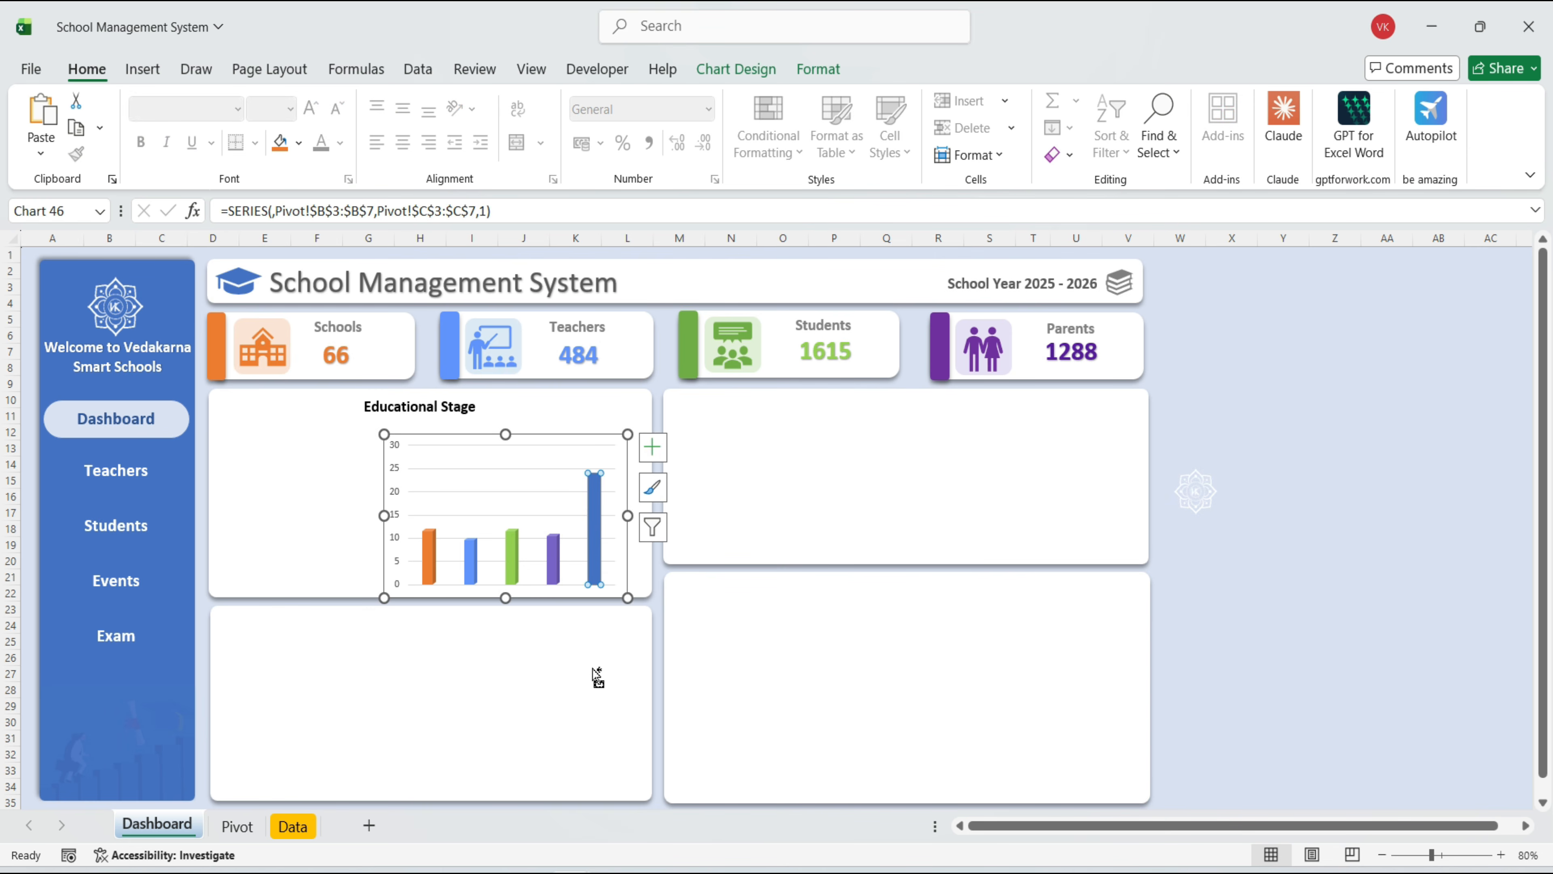
key(ctrl+v)
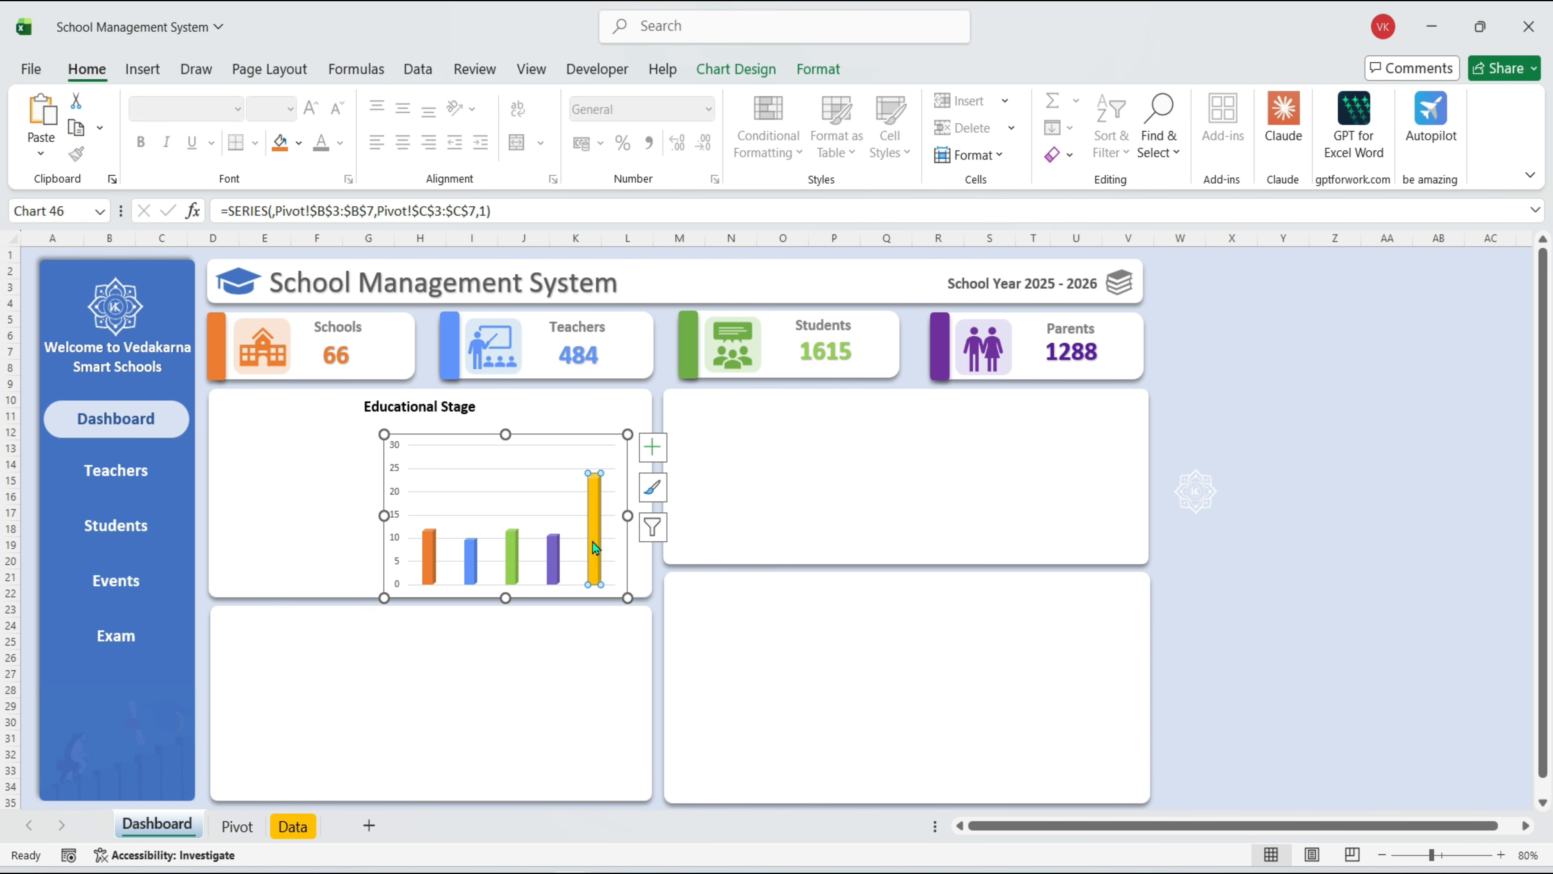
Set the columns' gap width to 70% and enlarge the chart within its panel
double_click(596, 548)
triple_click(1479, 528)
text(70)
key(Return)
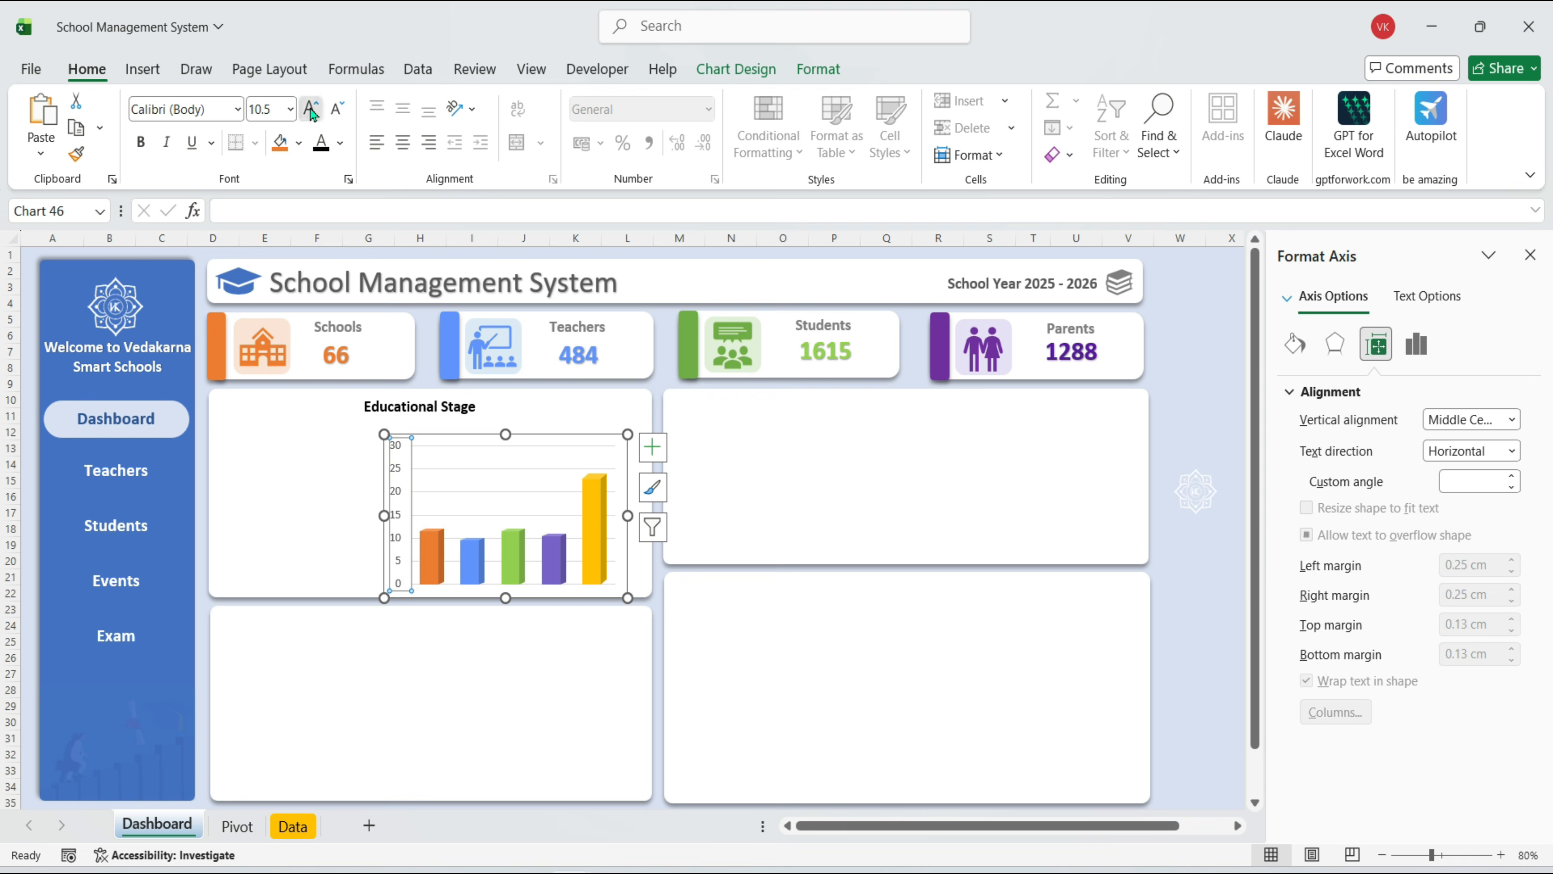
drag(543, 437, 558, 435)
drag(394, 430, 381, 421)
Duplicate the Educational Stage title beside the chart, change the copy to "Preschool" and remove its bold formatting
click(443, 420)
key(ctrl+d)
drag(483, 433, 346, 438)
triple_click(330, 429)
text(Preschool)
double_click(309, 427)
key(ctrl+b)
Copy the Preschool label down the panel and rename the copies "Primary School", "Elementary School", "Middle School" and "High School"
drag(211, 427, 318, 574)
triple_click(300, 460)
text(Primary SchoolElementary SchoolMiddle SchoolHig)
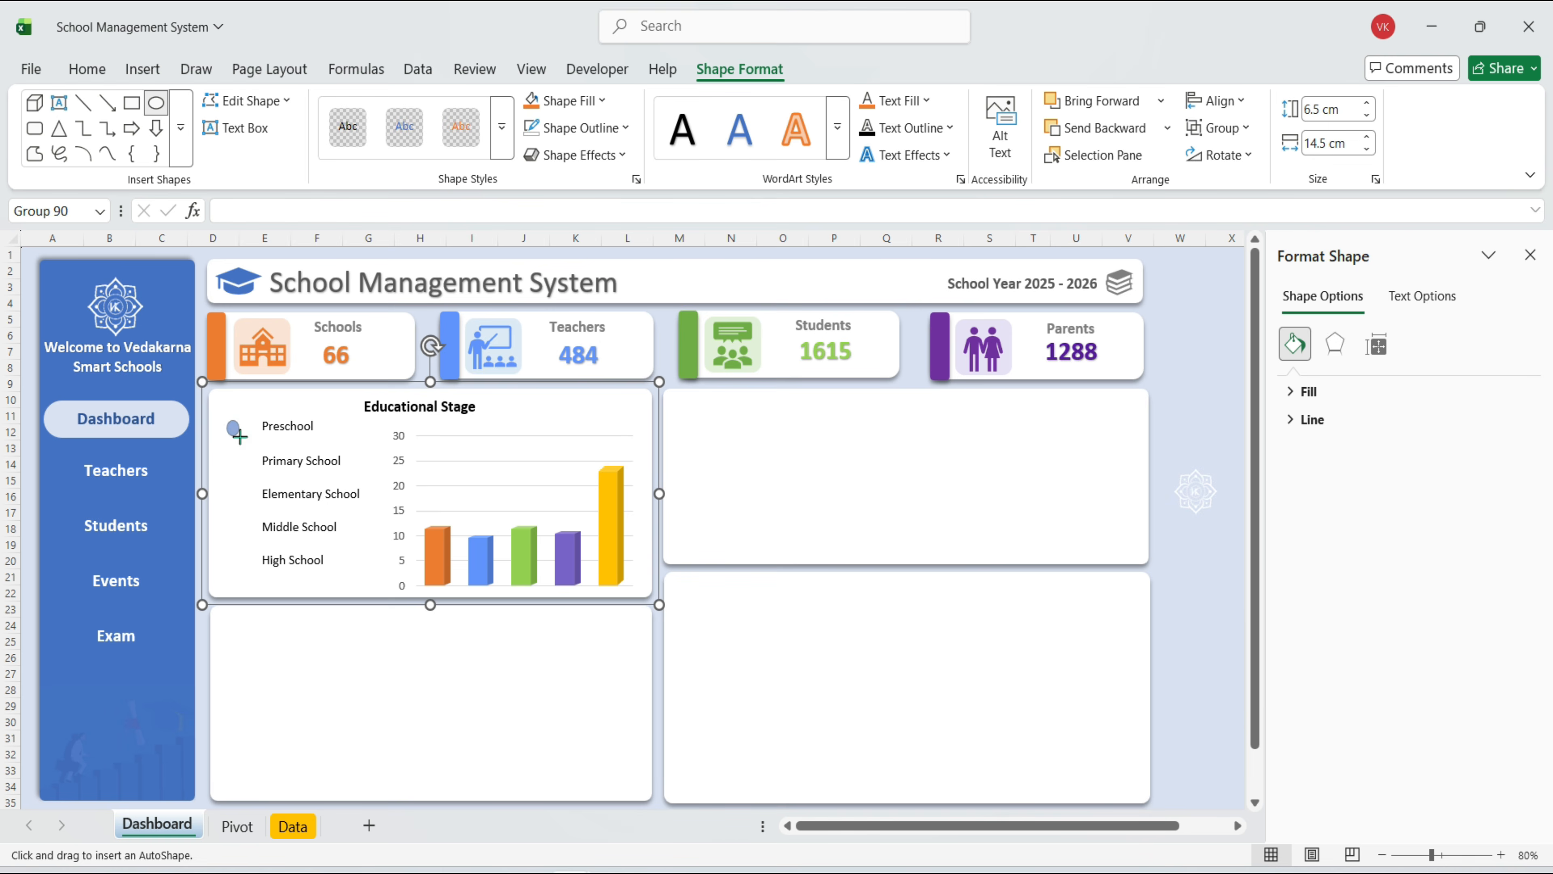
Place small outline-free circles before the five school labels, filled orange, light blue, green, purple and yellow to match the columns
drag(239, 437, 242, 437)
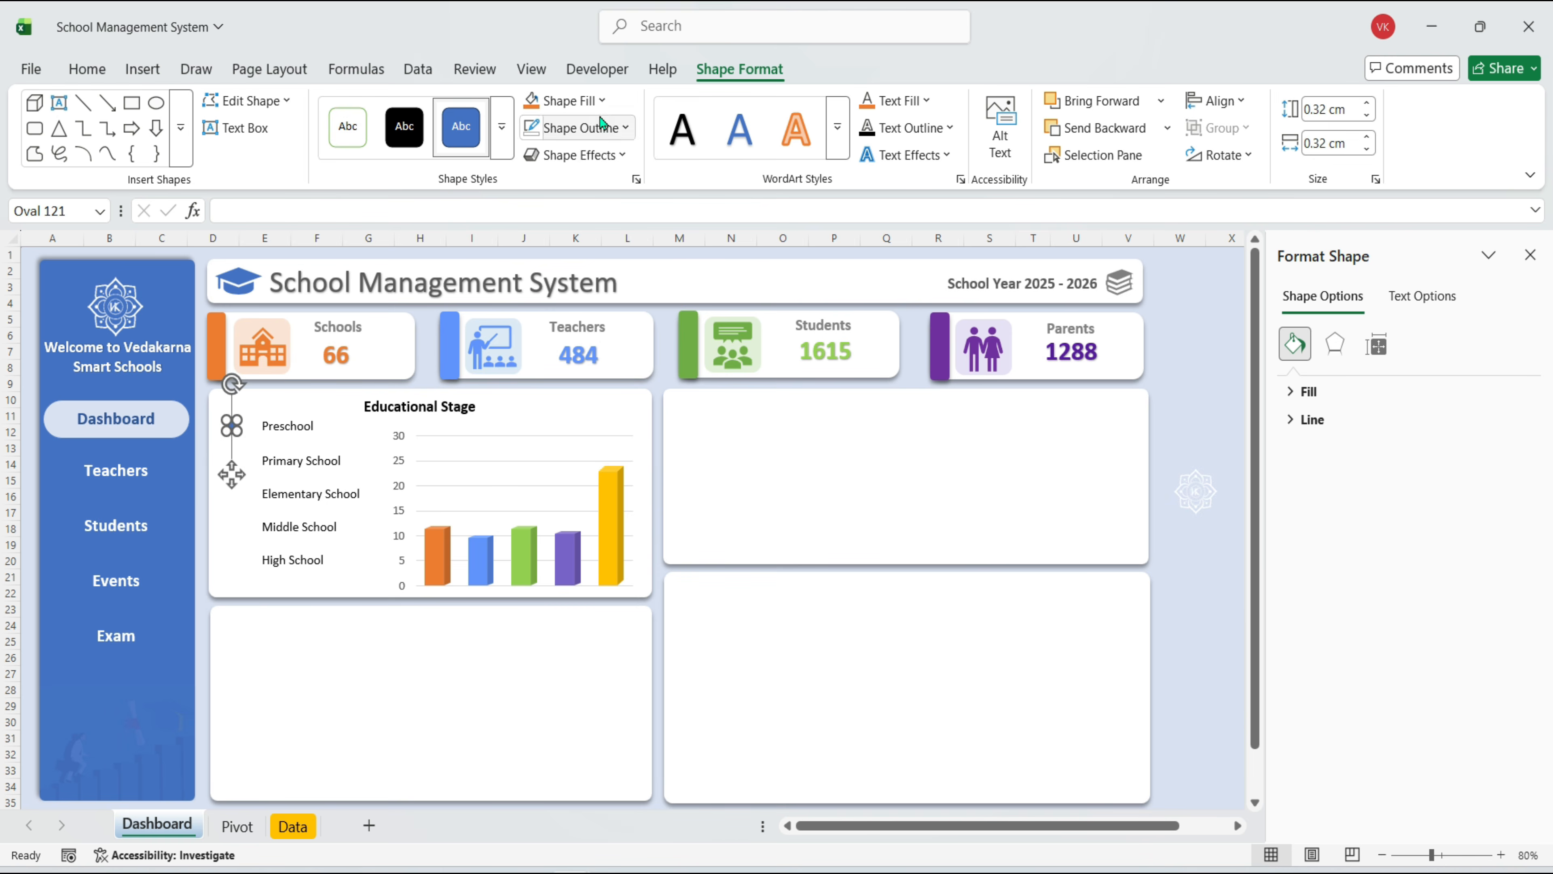
click(623, 128)
click(579, 580)
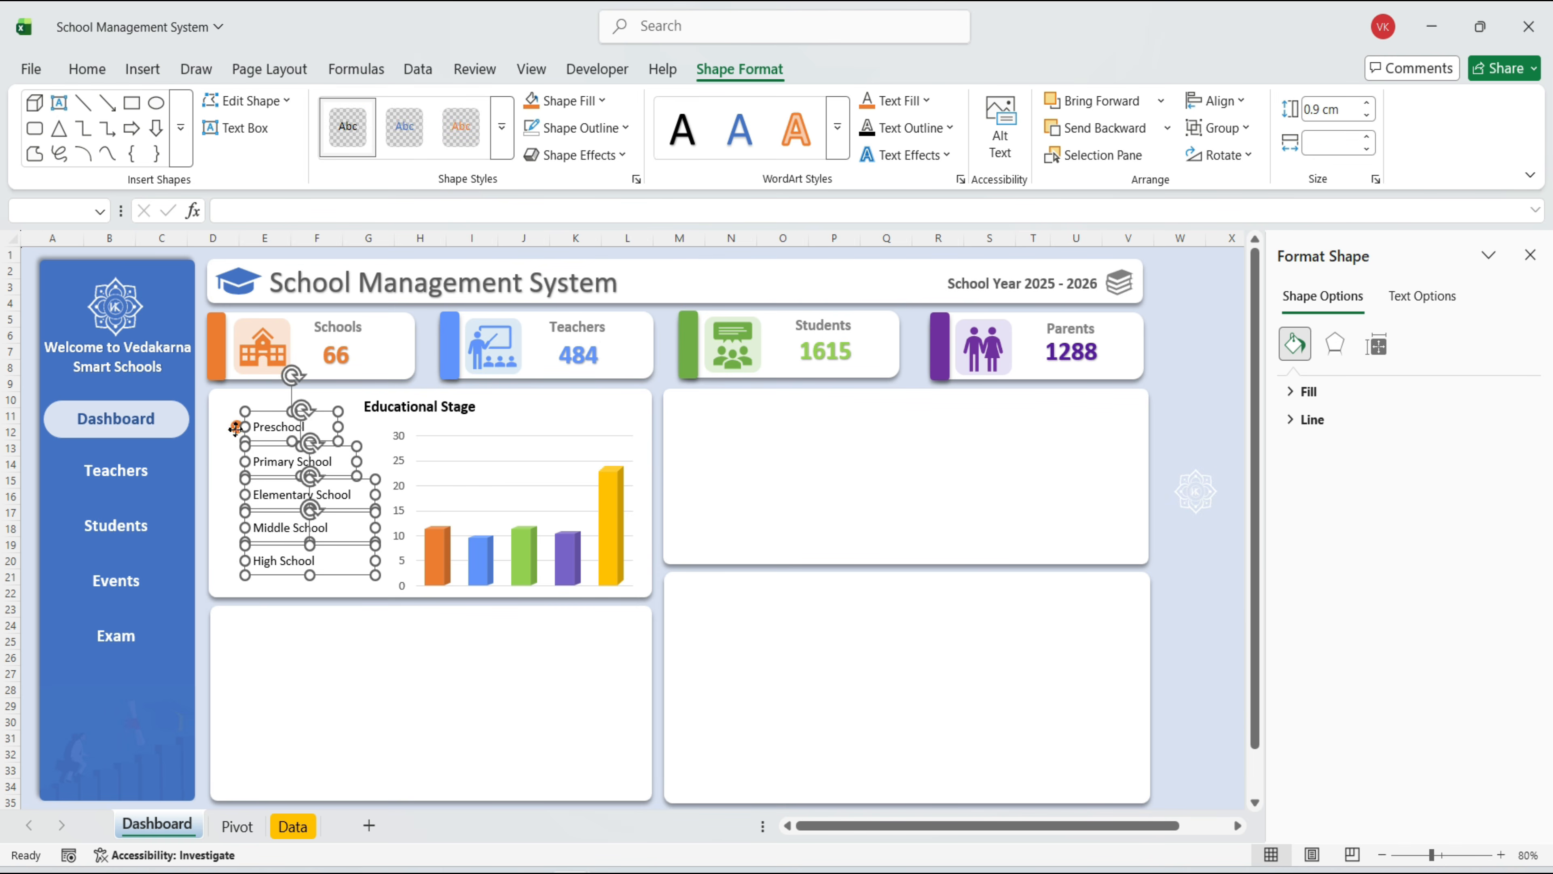
click(236, 428)
click(602, 100)
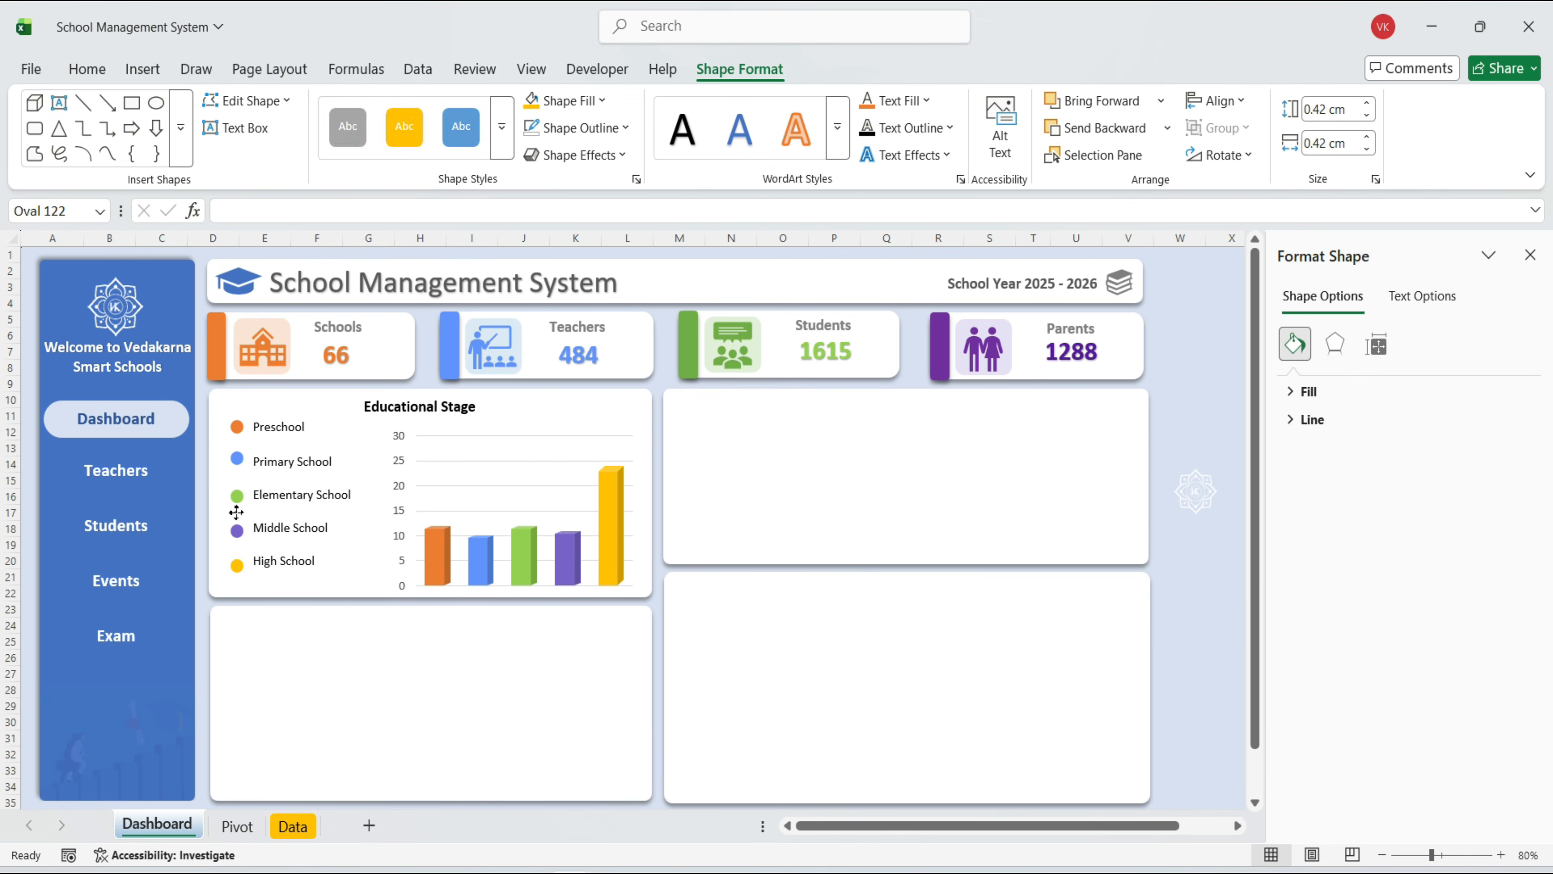
Duplicate the Educational Stage title below the Preschool label and link the copy to the Preschool value in Pivot!C3
click(440, 423)
drag(444, 432, 346, 459)
key(BackSpace)
key(BackSpace)
key(BackSpace)
key(BackSpace)
key(BackSpace)
key(BackSpace)
key(BackSpace)
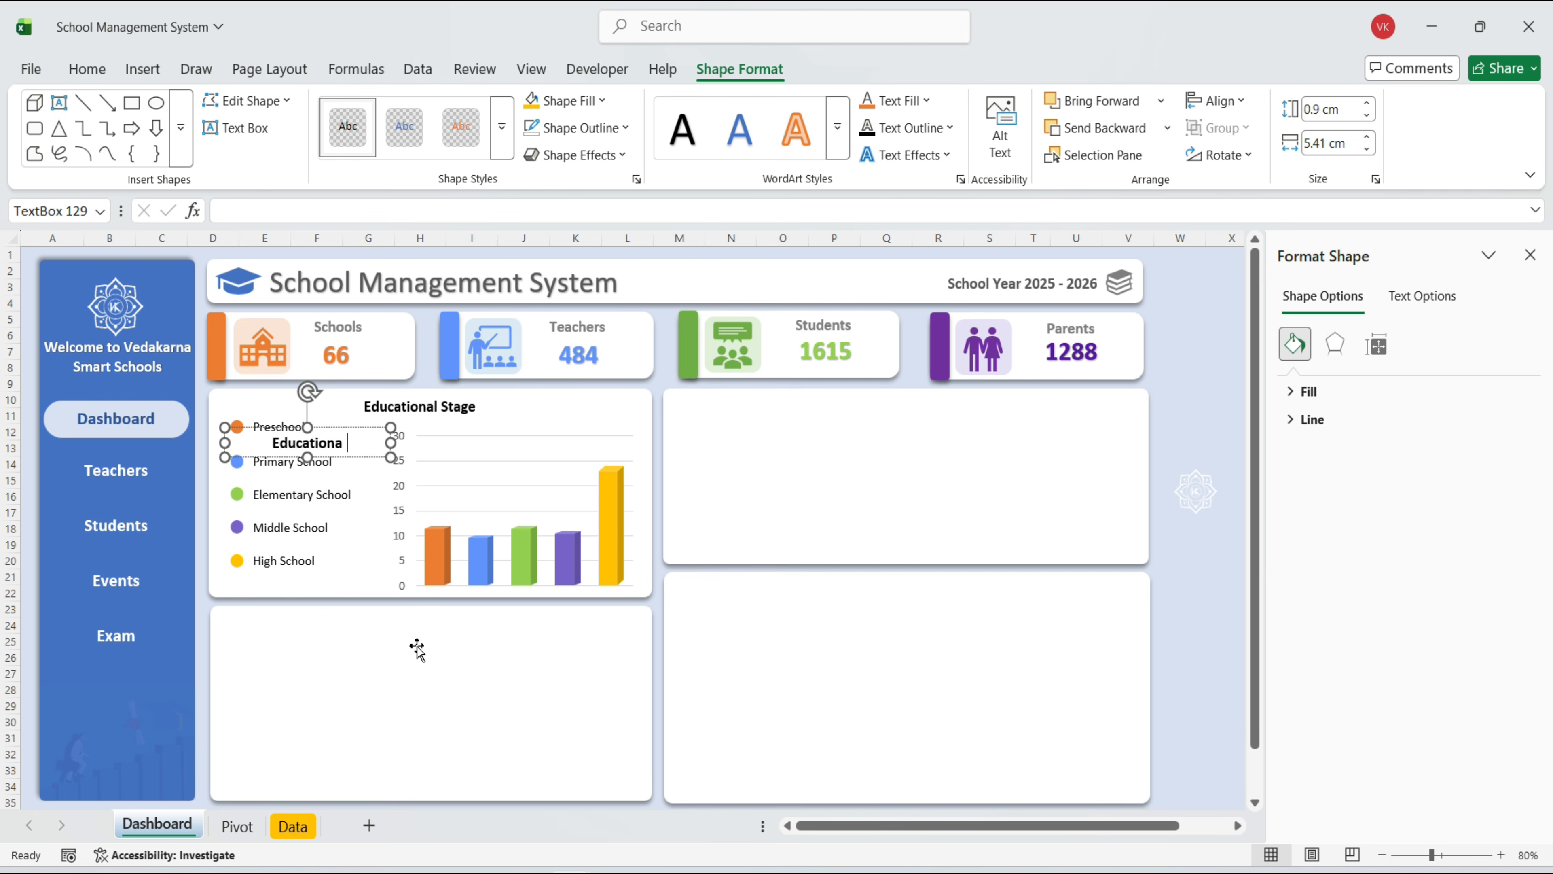
text(=)
click(247, 831)
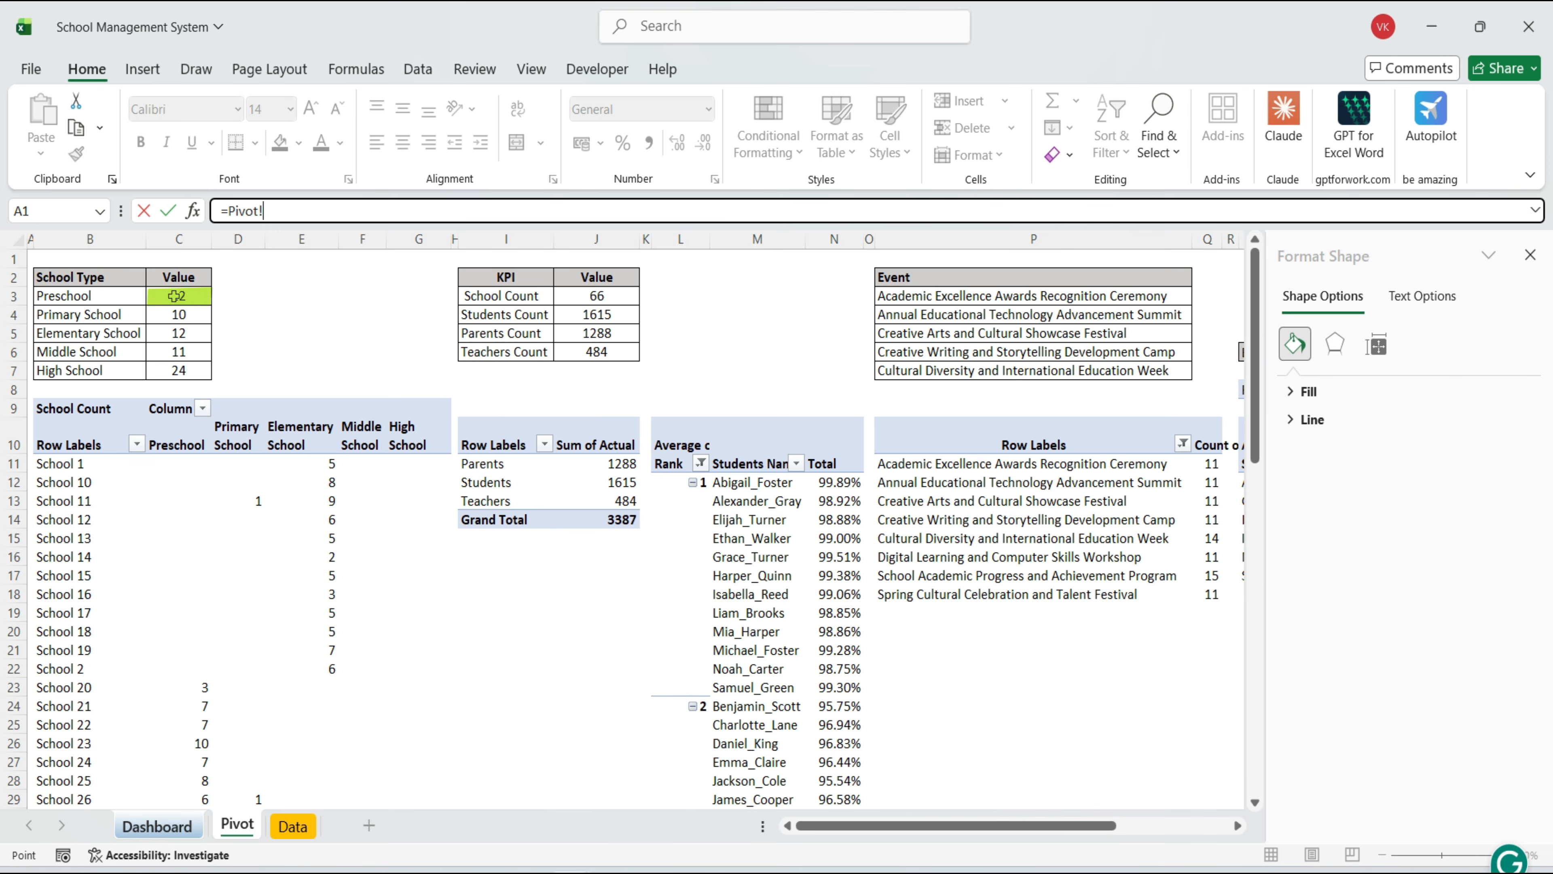
key(Return)
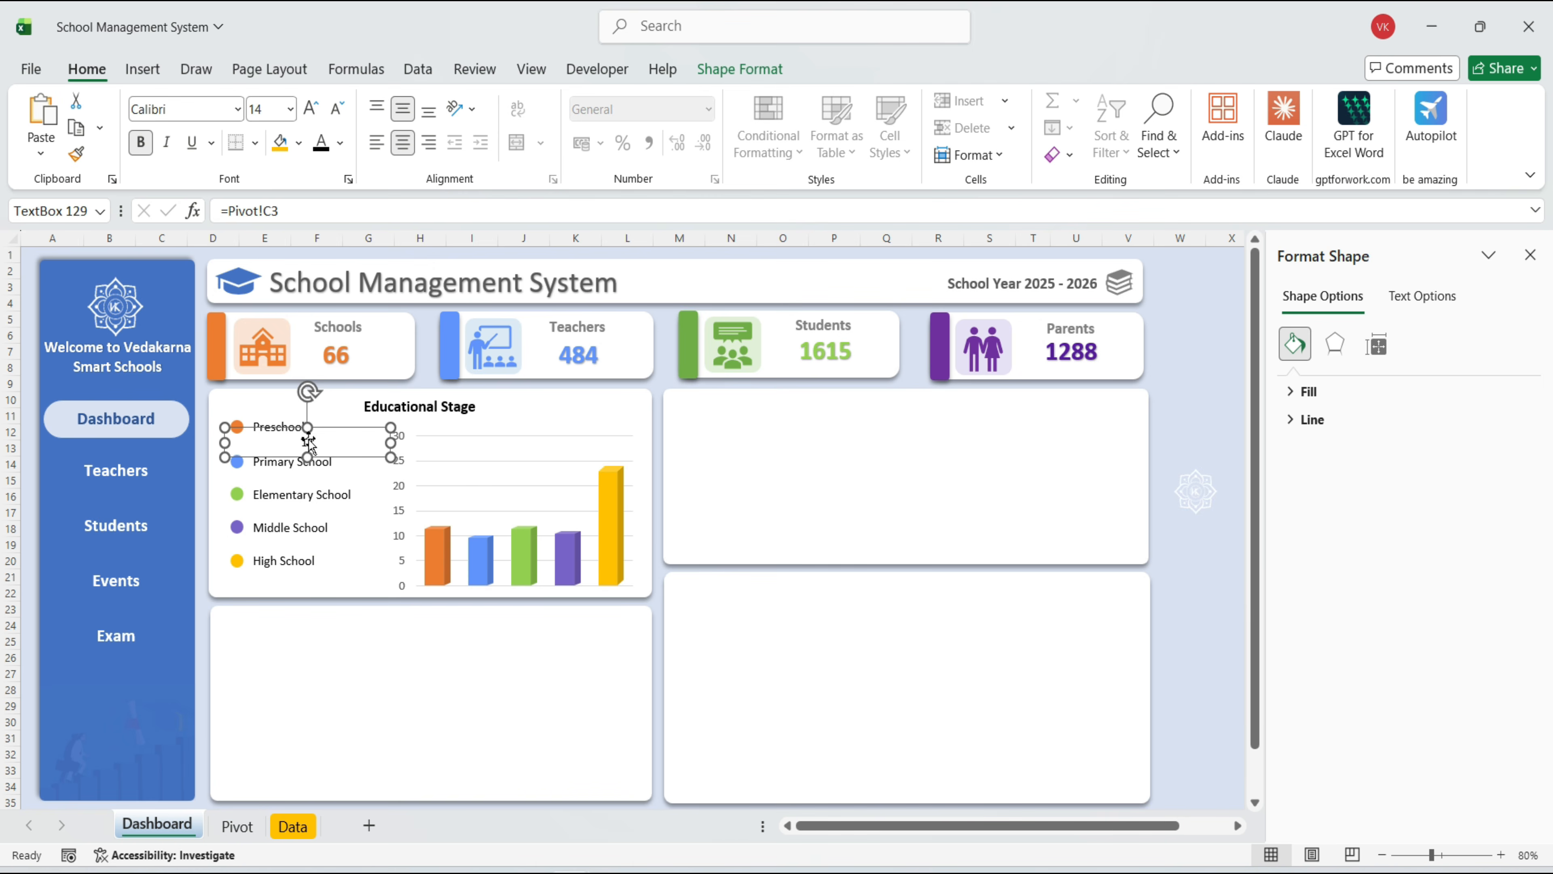
Reduce the linked value's font to 11, copy it below the other four school labels, and link the copies to Pivot!C4 through C7
drag(263, 503, 259, 536)
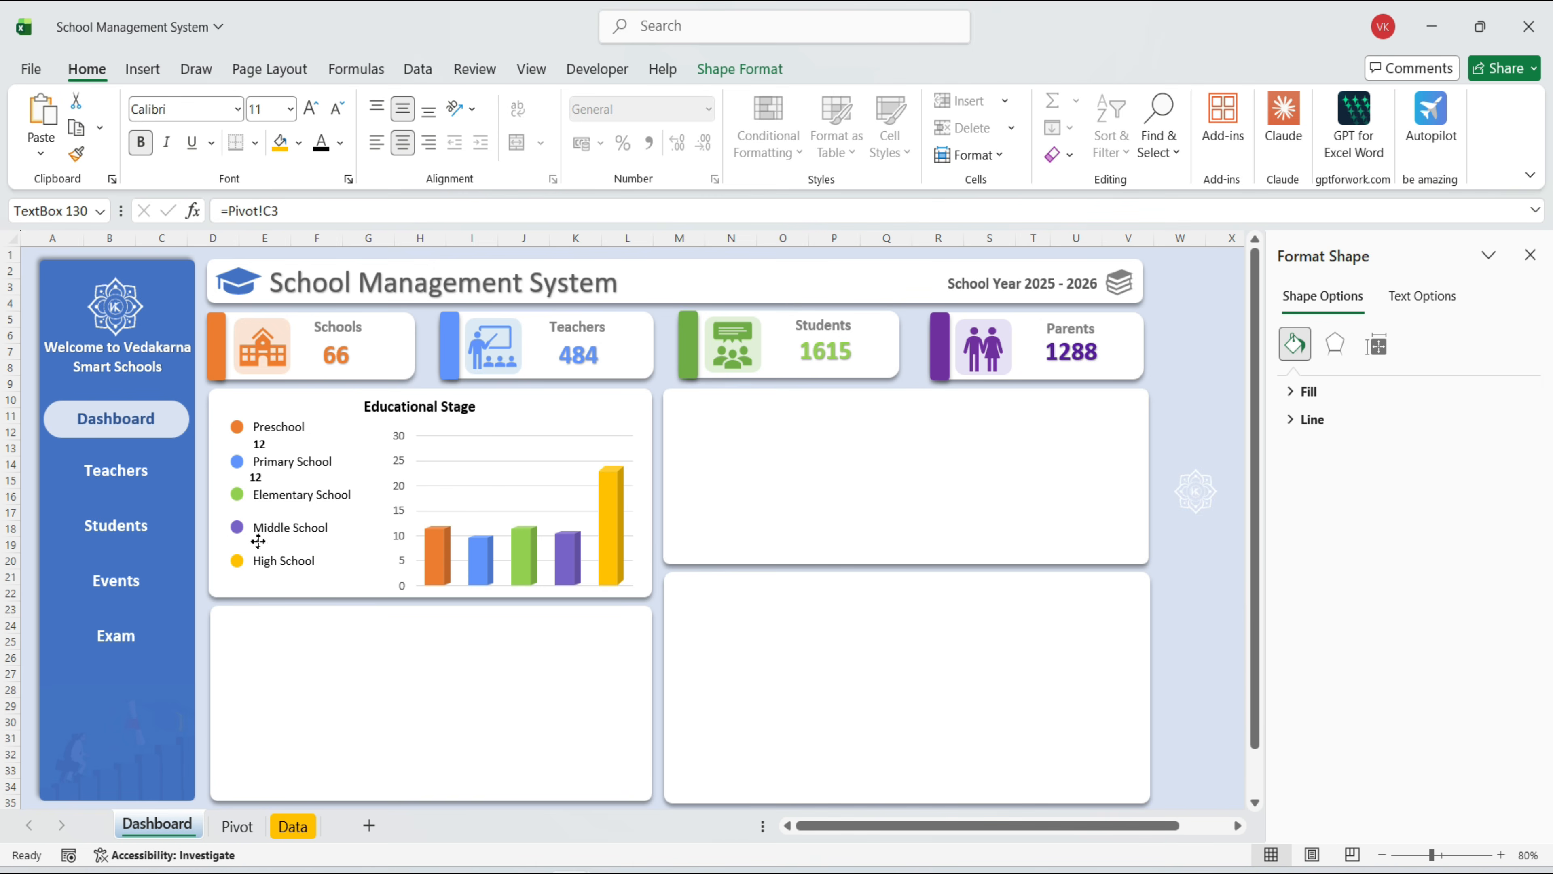
click(285, 211)
key(Return)
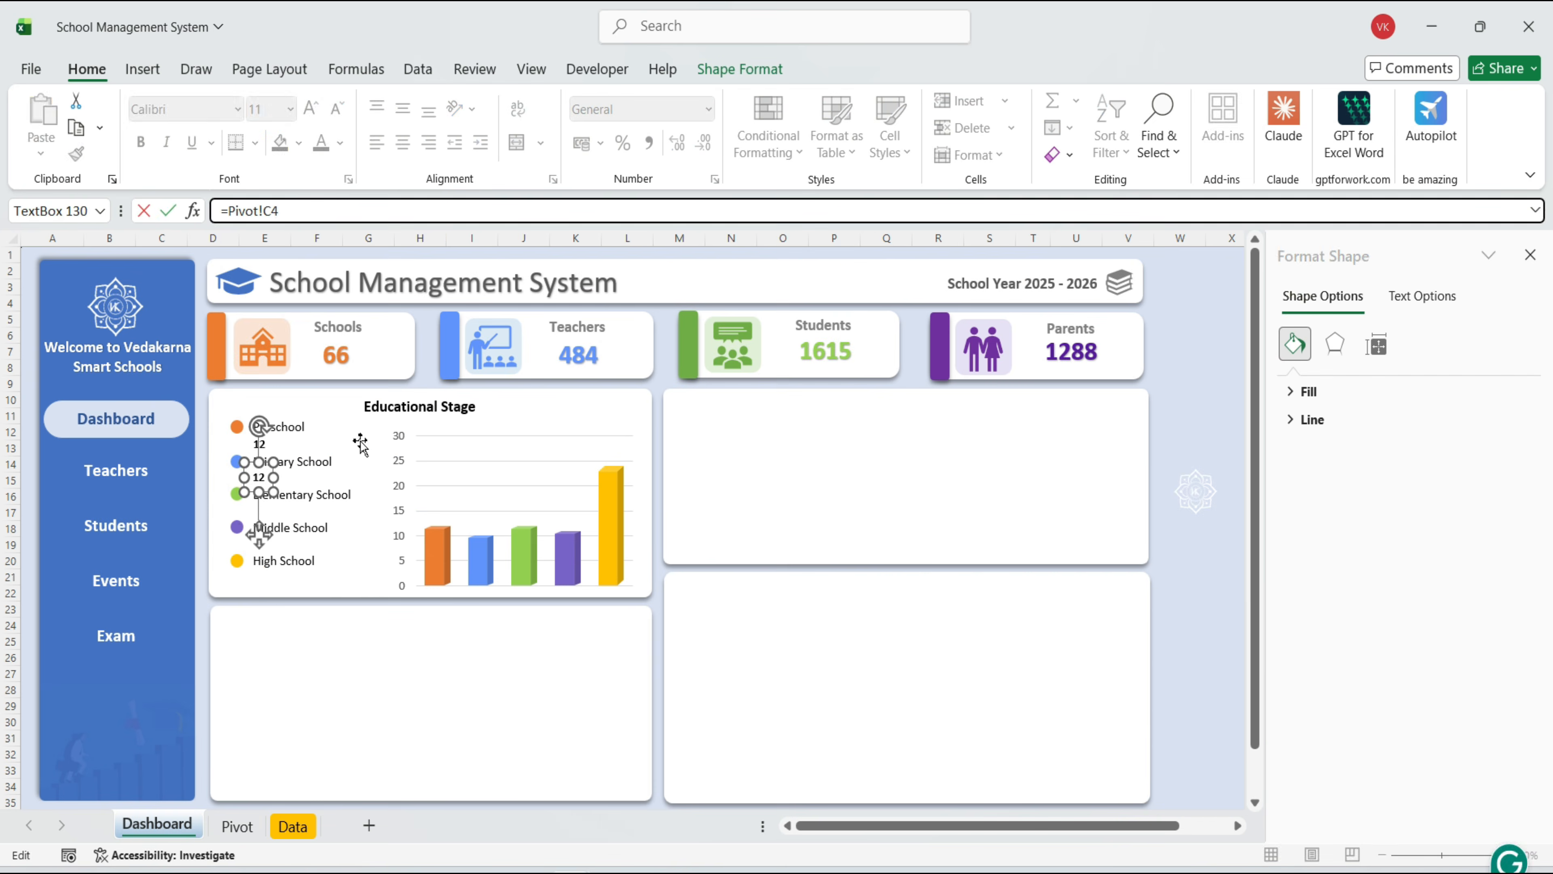
key(Return)
drag(259, 569, 257, 599)
Duplicate the Educational Stage title into the empty panel below the chart and rename it "Actvities & Events"
click(469, 425)
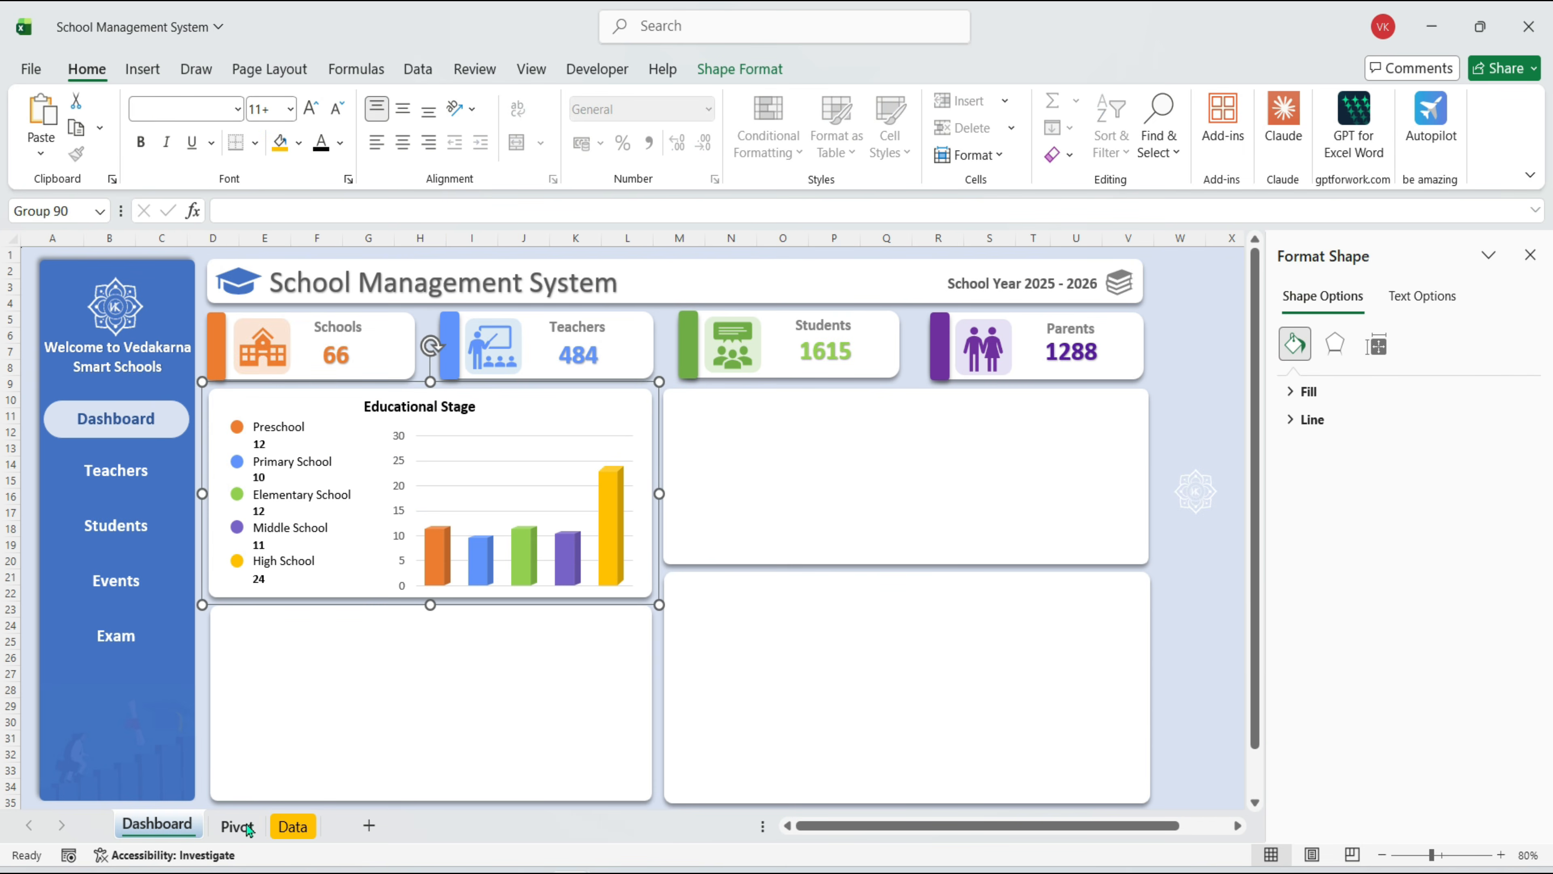
click(469, 428)
key(ctrl+d)
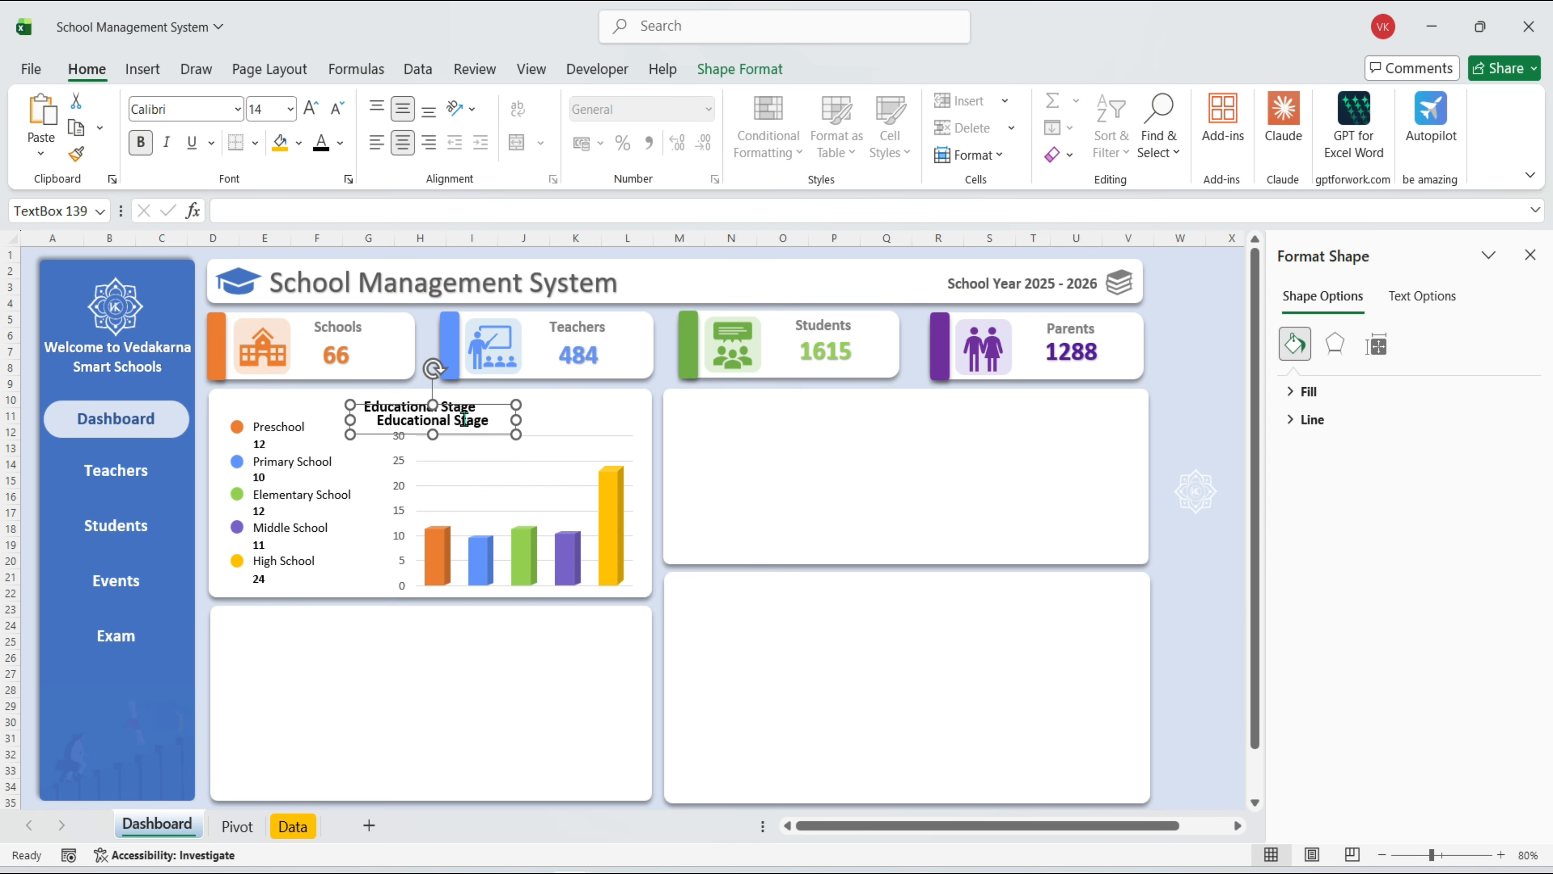
drag(466, 429, 313, 632)
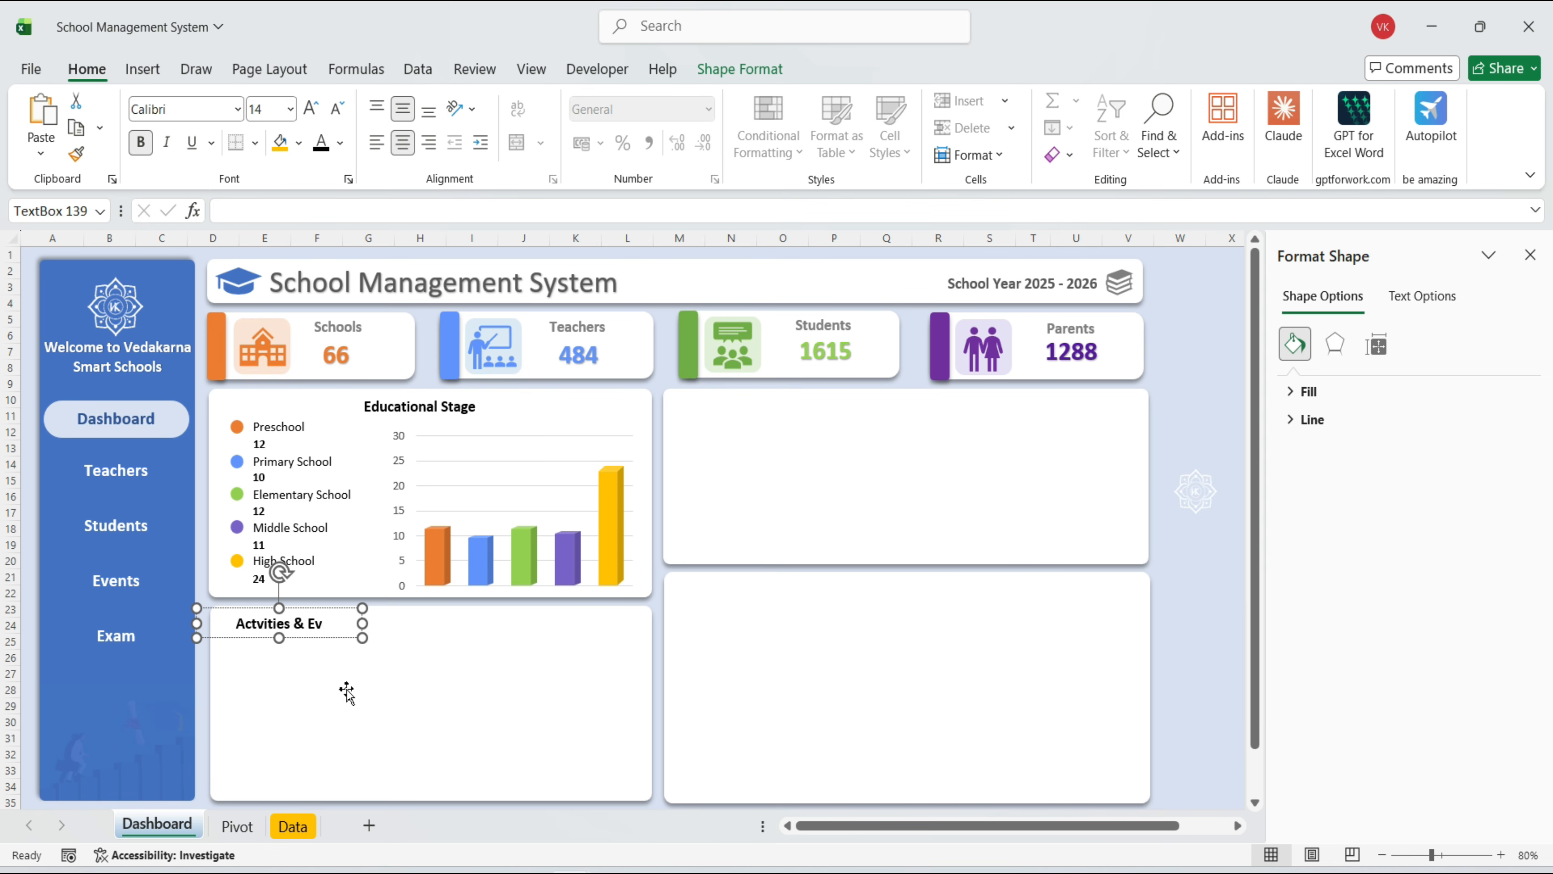
text(ents)
Duplicate the Actvities & Events title, link the copy to Pivot!P3, and format it as a wider, smaller, non-bold event label beneath the title
key(ctrl+d)
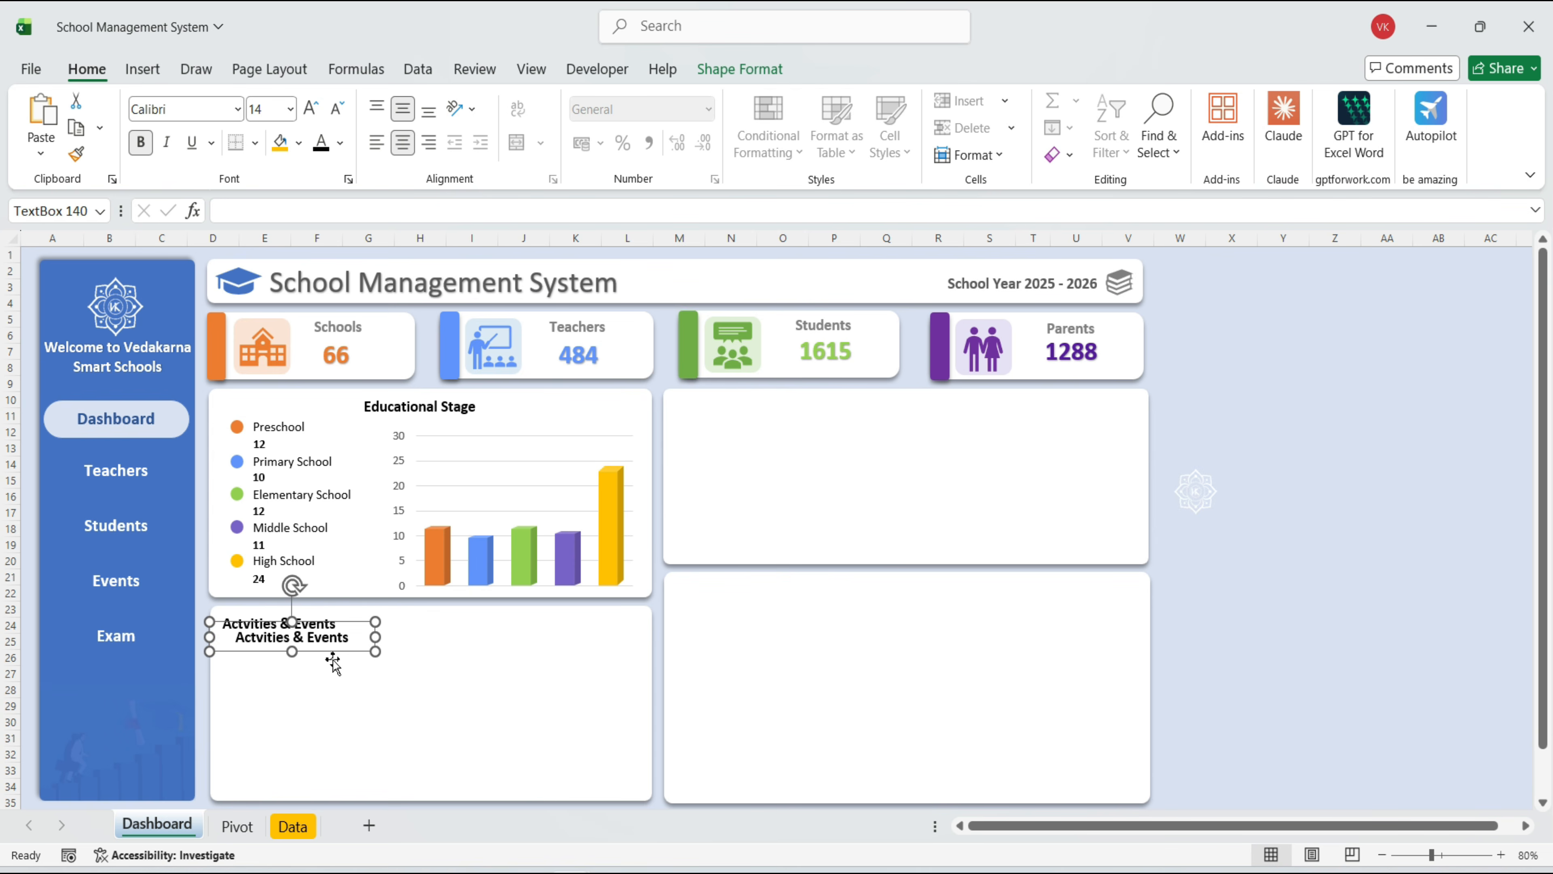
drag(320, 651, 311, 675)
triple_click(310, 663)
key(BackSpace)
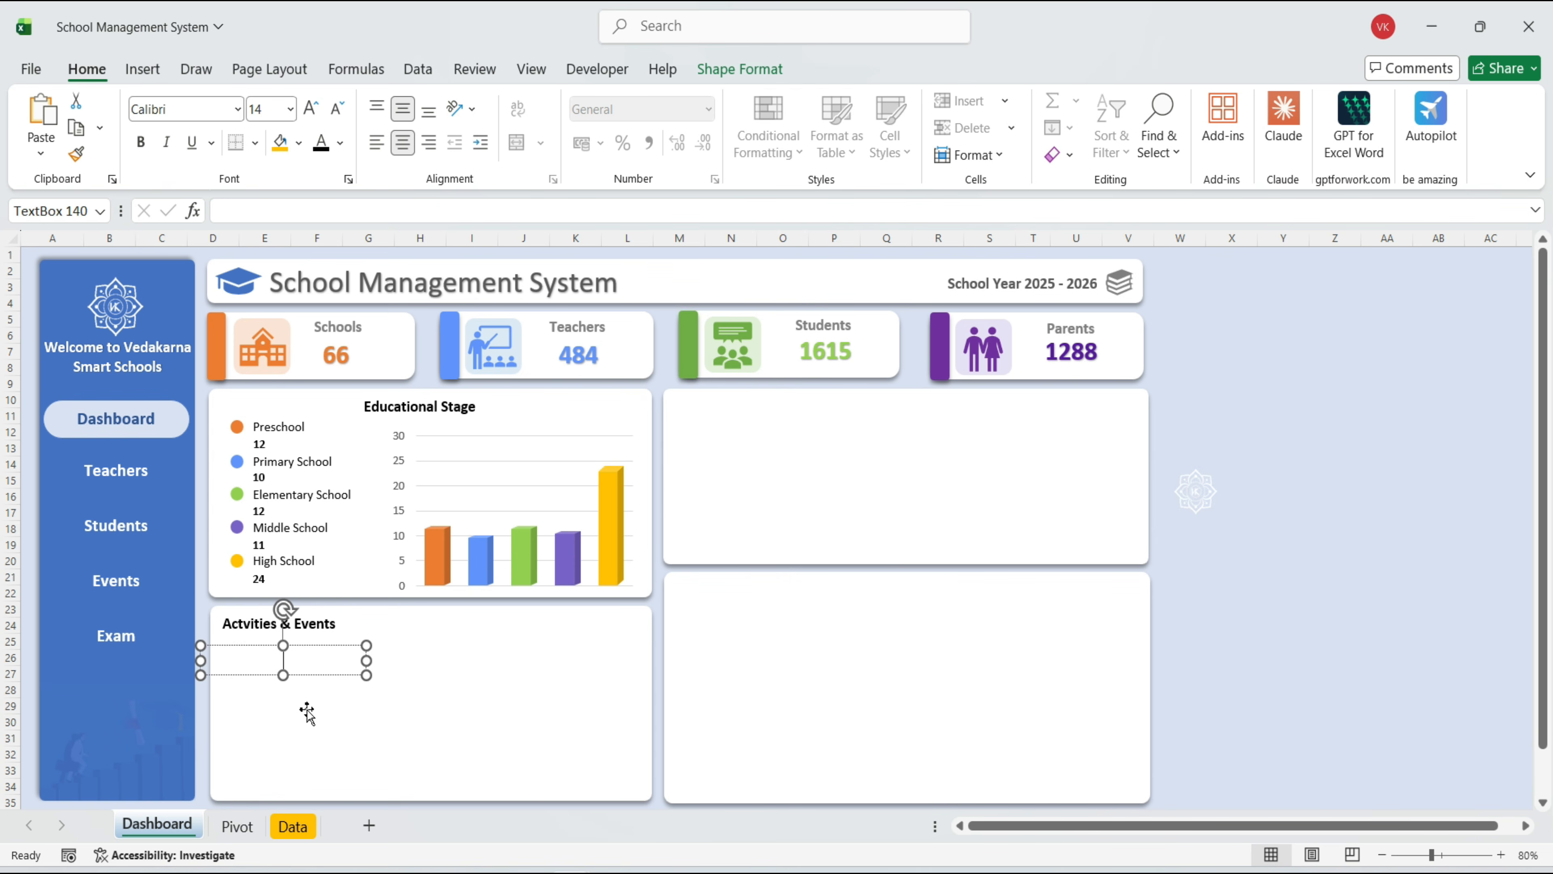
click(243, 210)
text(=)
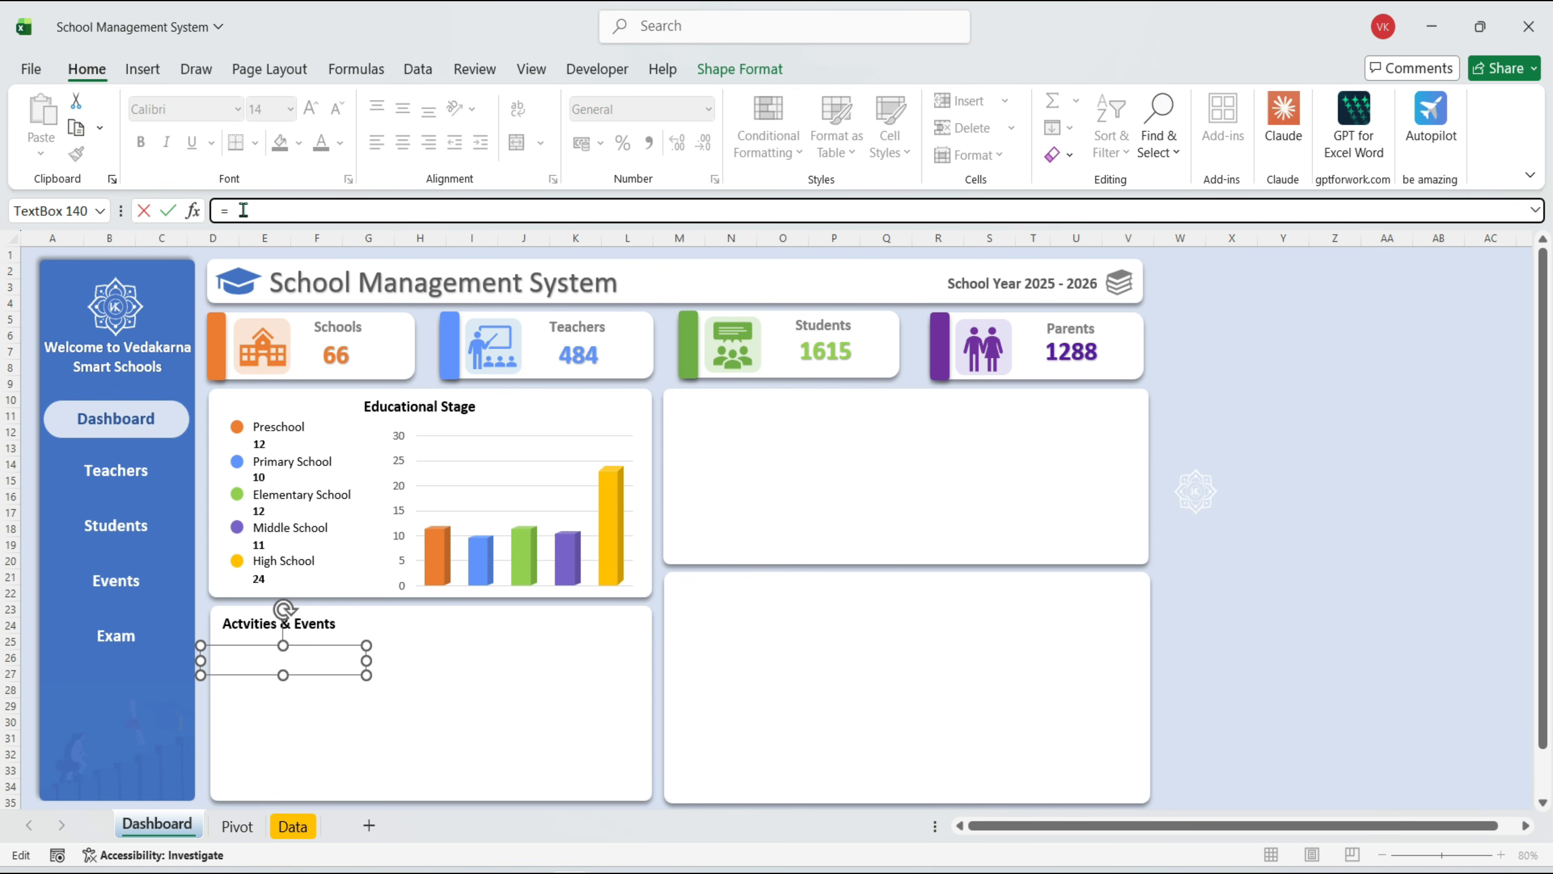
click(237, 826)
click(1034, 296)
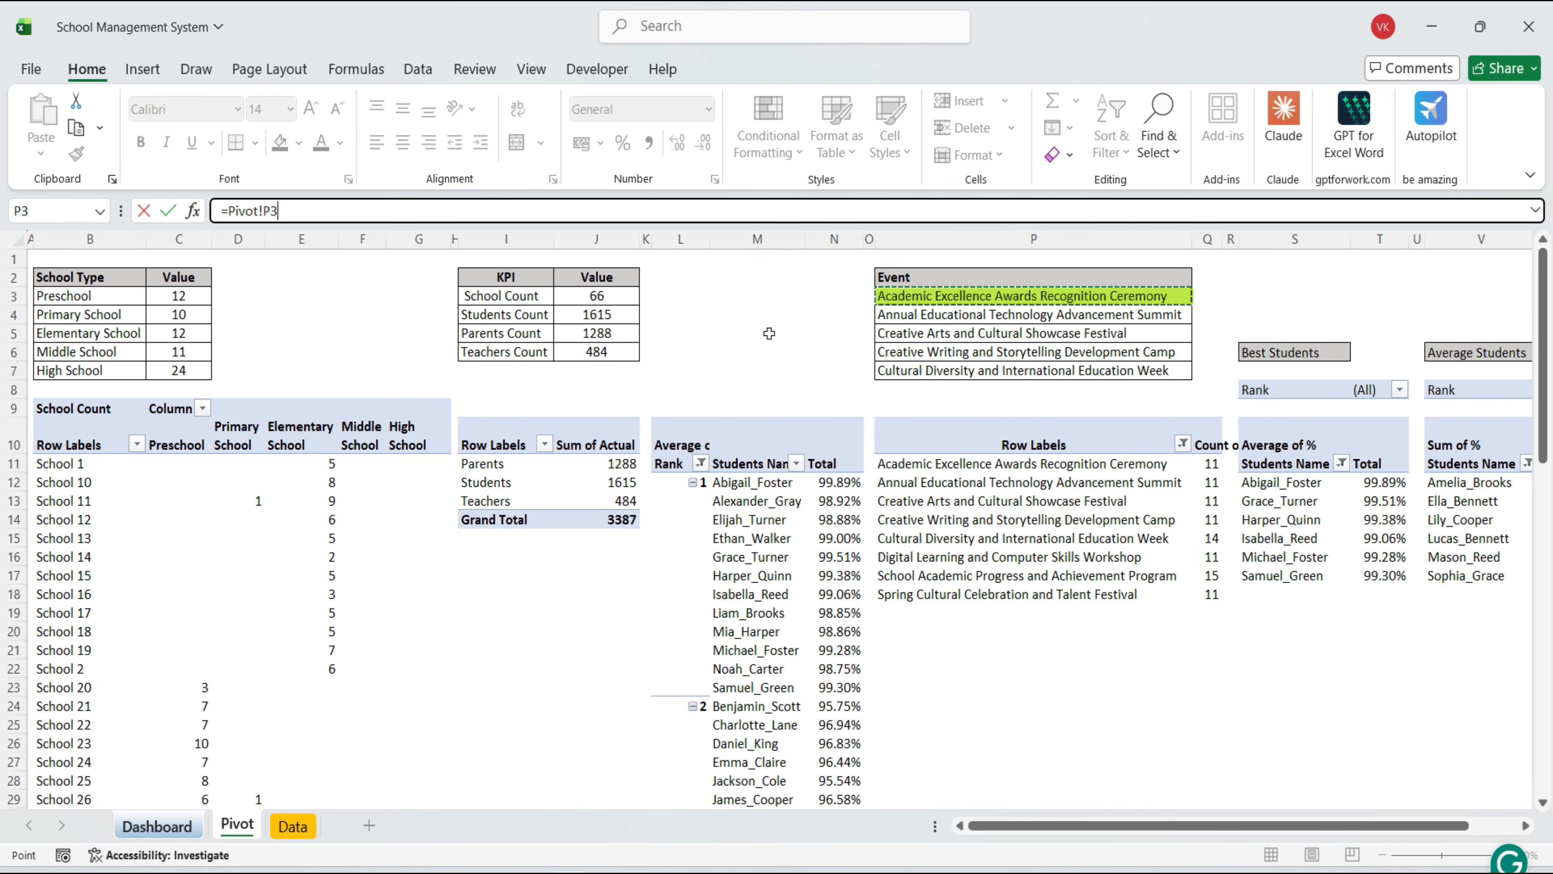
key(Return)
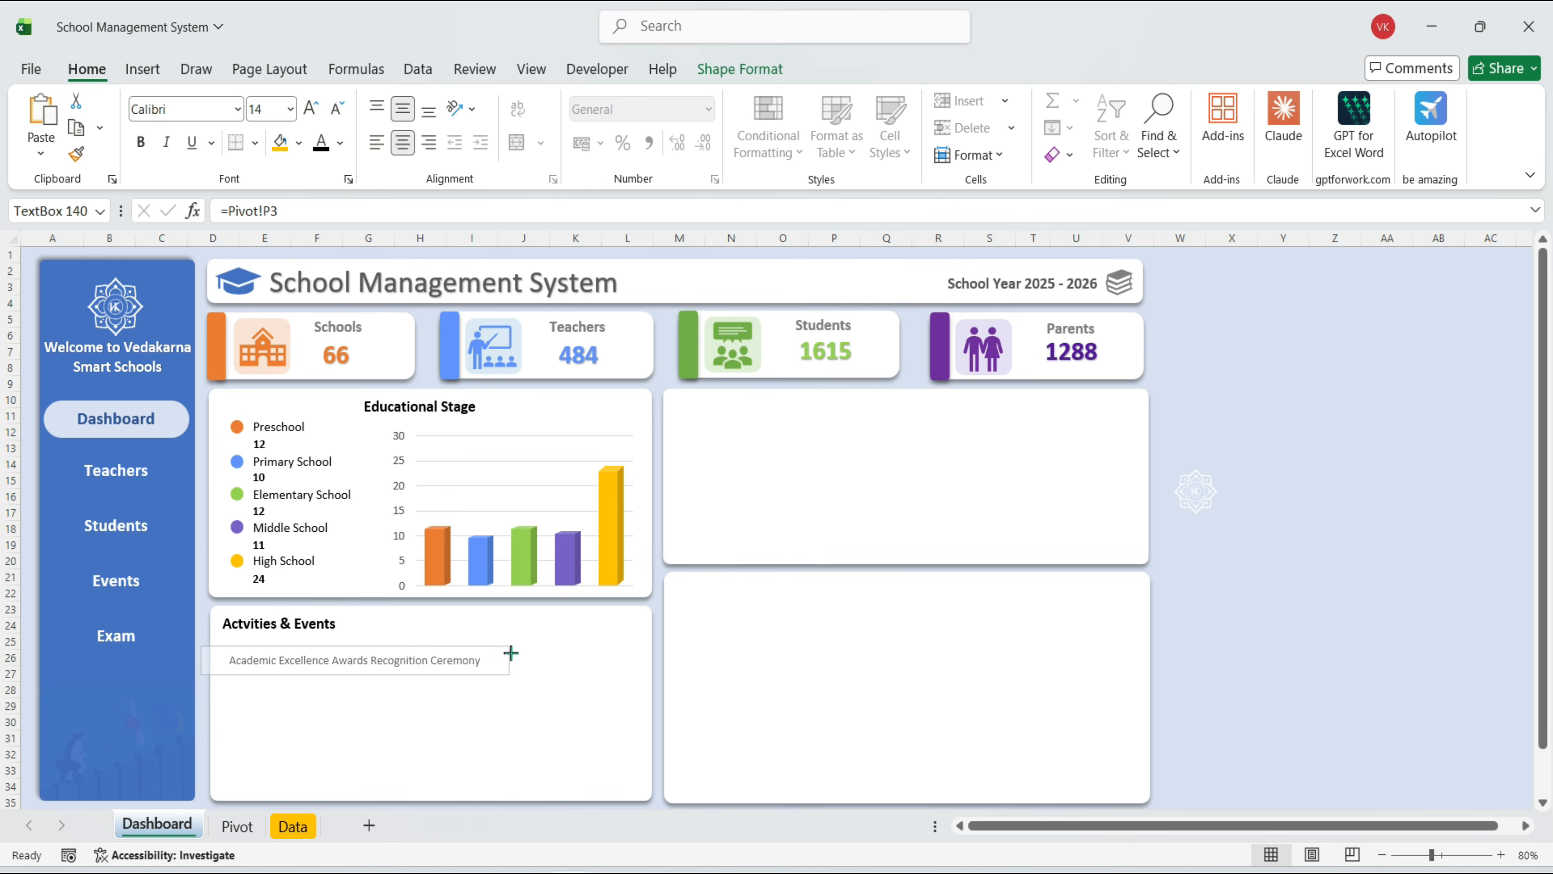
drag(197, 661, 242, 669)
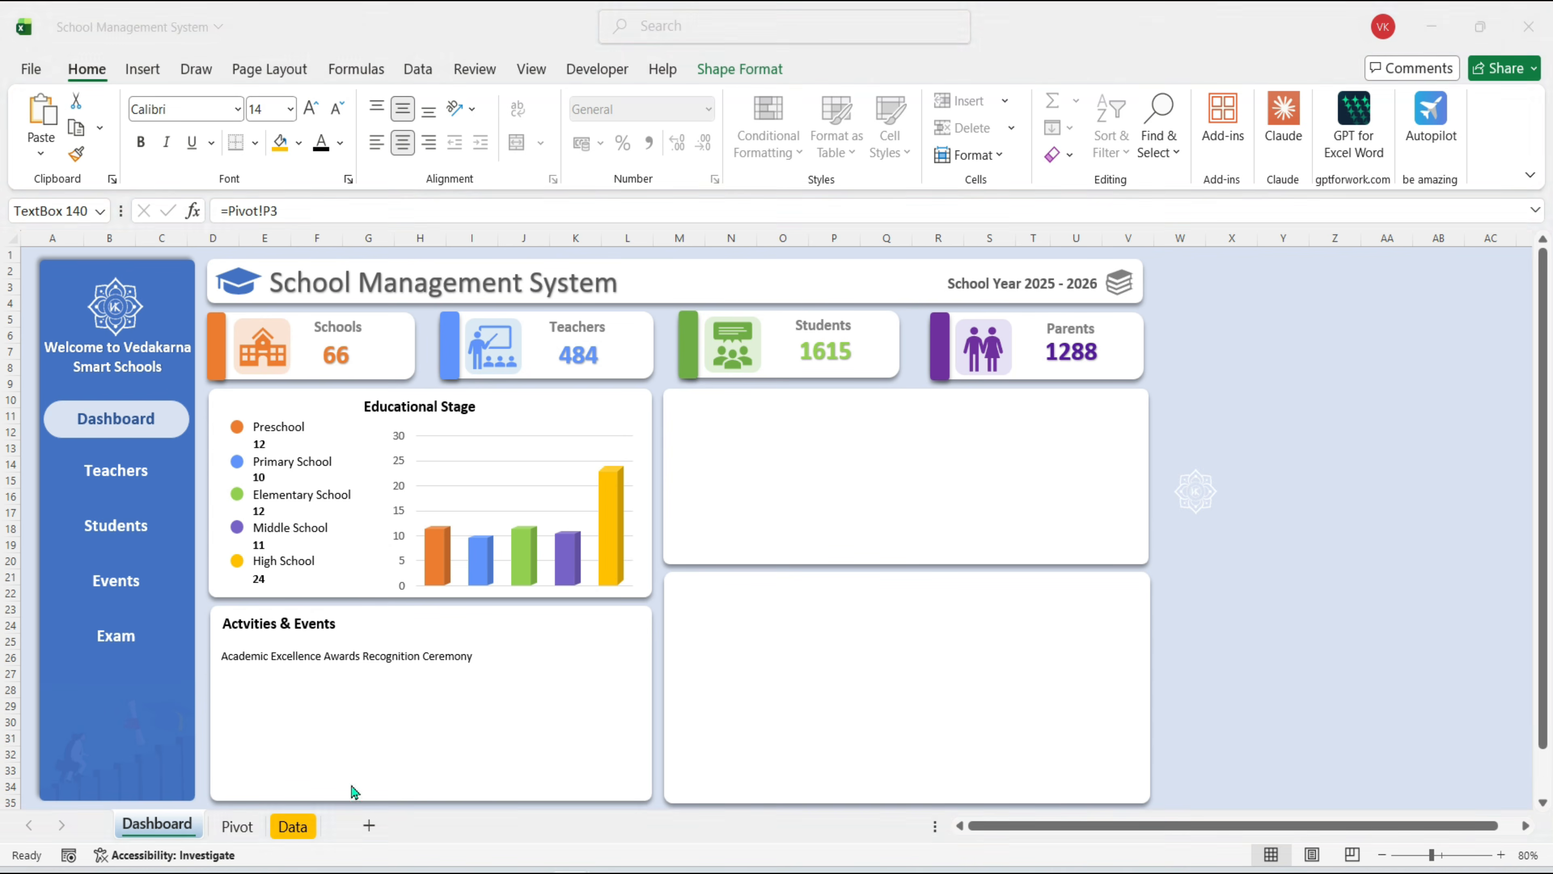
Copy the event label down the panel three times and link the copies to Pivot!P4, P5 and P6
drag(265, 669, 306, 701)
click(329, 216)
key(BackSpace)
text(4)
key(Return)
click(329, 214)
key(BackSpace)
text(5)
mouse_move(372, 740)
mouse_down()
mouse_move(378, 777)
mouse_move(449, 778)
mouse_up()
click(330, 213)
key(BackSpace)
text(6)
key(Return)
Left-align the text of the four event labels and align the label boxes with one another
ctrl+click(343, 736)
click(385, 144)
click(740, 70)
click(1217, 101)
click(1229, 129)
Draw a rounded rectangle about 2.17 cm wide with white fill and green "View All" text, and place it beside the Actvities & Events title
click(35, 130)
drag(1167, 595, 1234, 626)
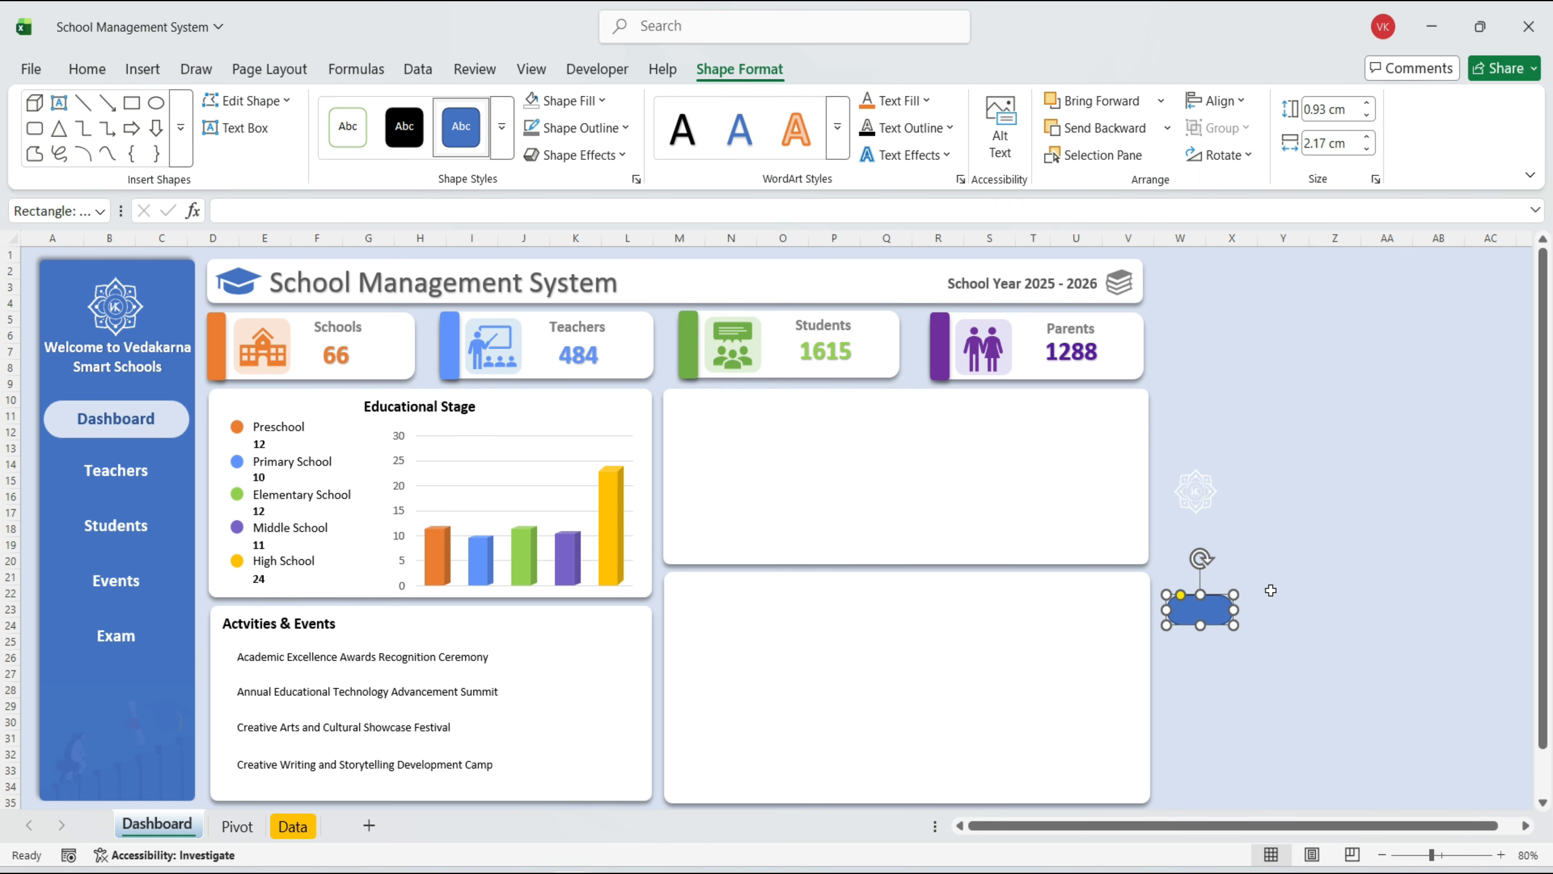
click(531, 102)
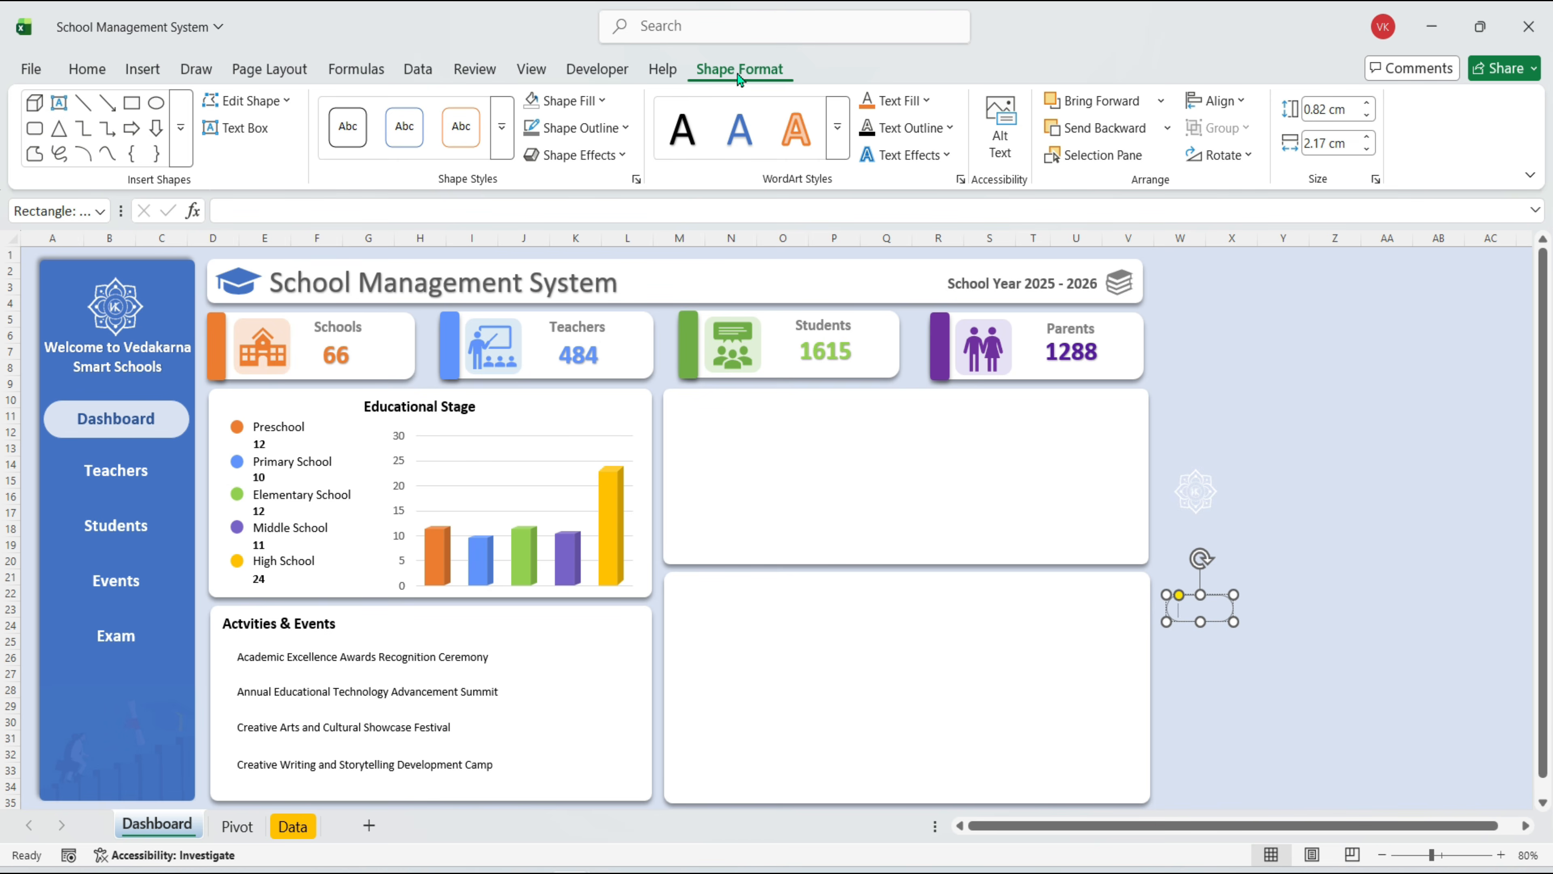
click(930, 101)
click(980, 452)
drag(1220, 623, 627, 649)
click(1217, 578)
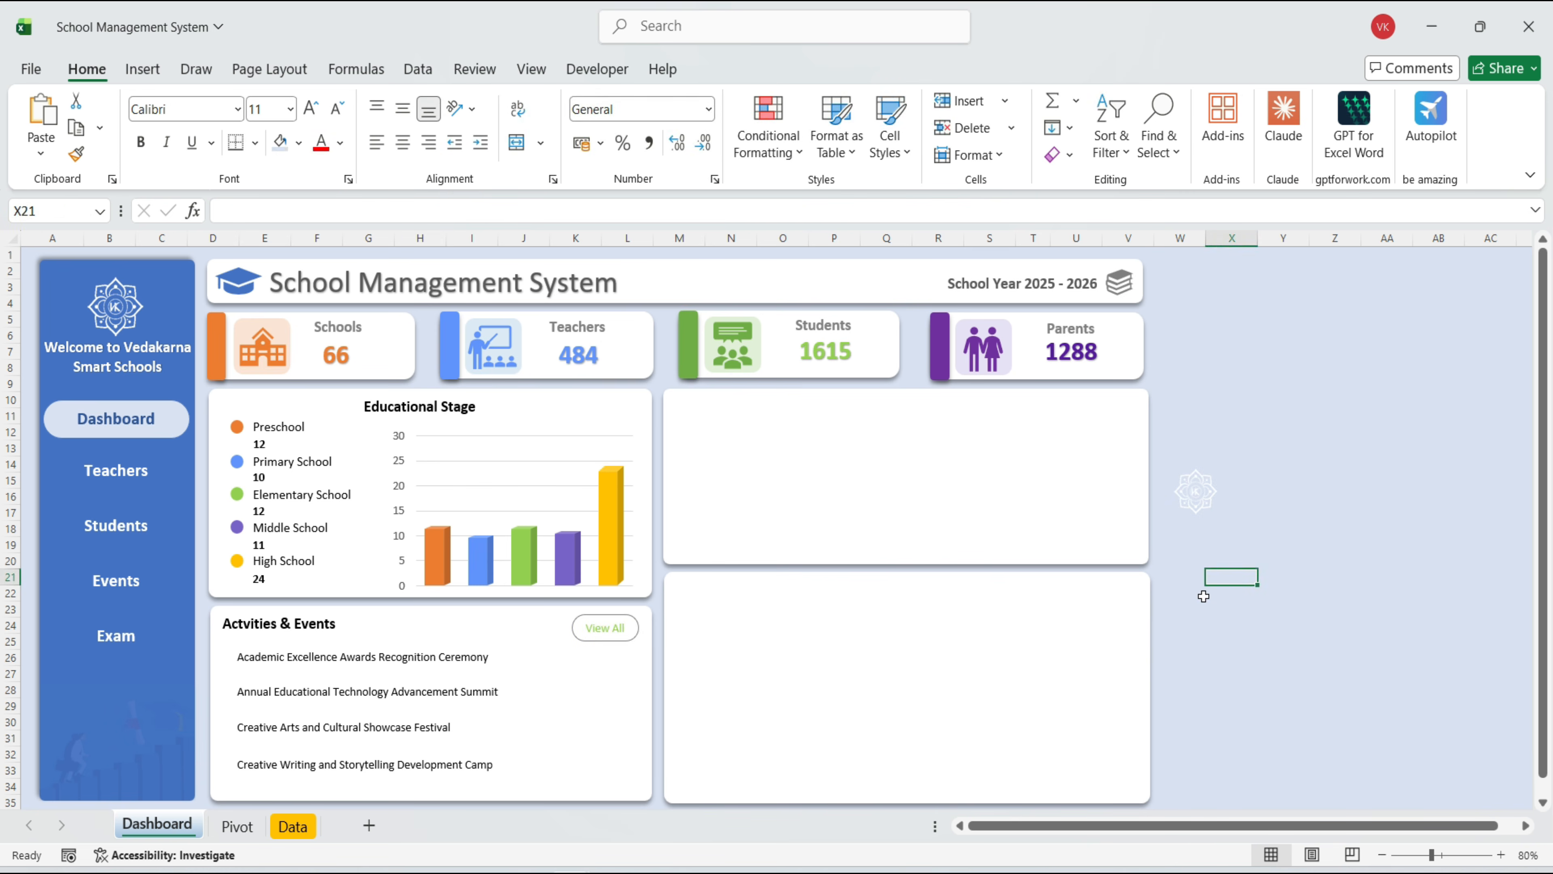
Insert Day and Month slicers for the student rank PivotTable on the Pivot sheet
key(ctrl+Page_Down)
click(147, 76)
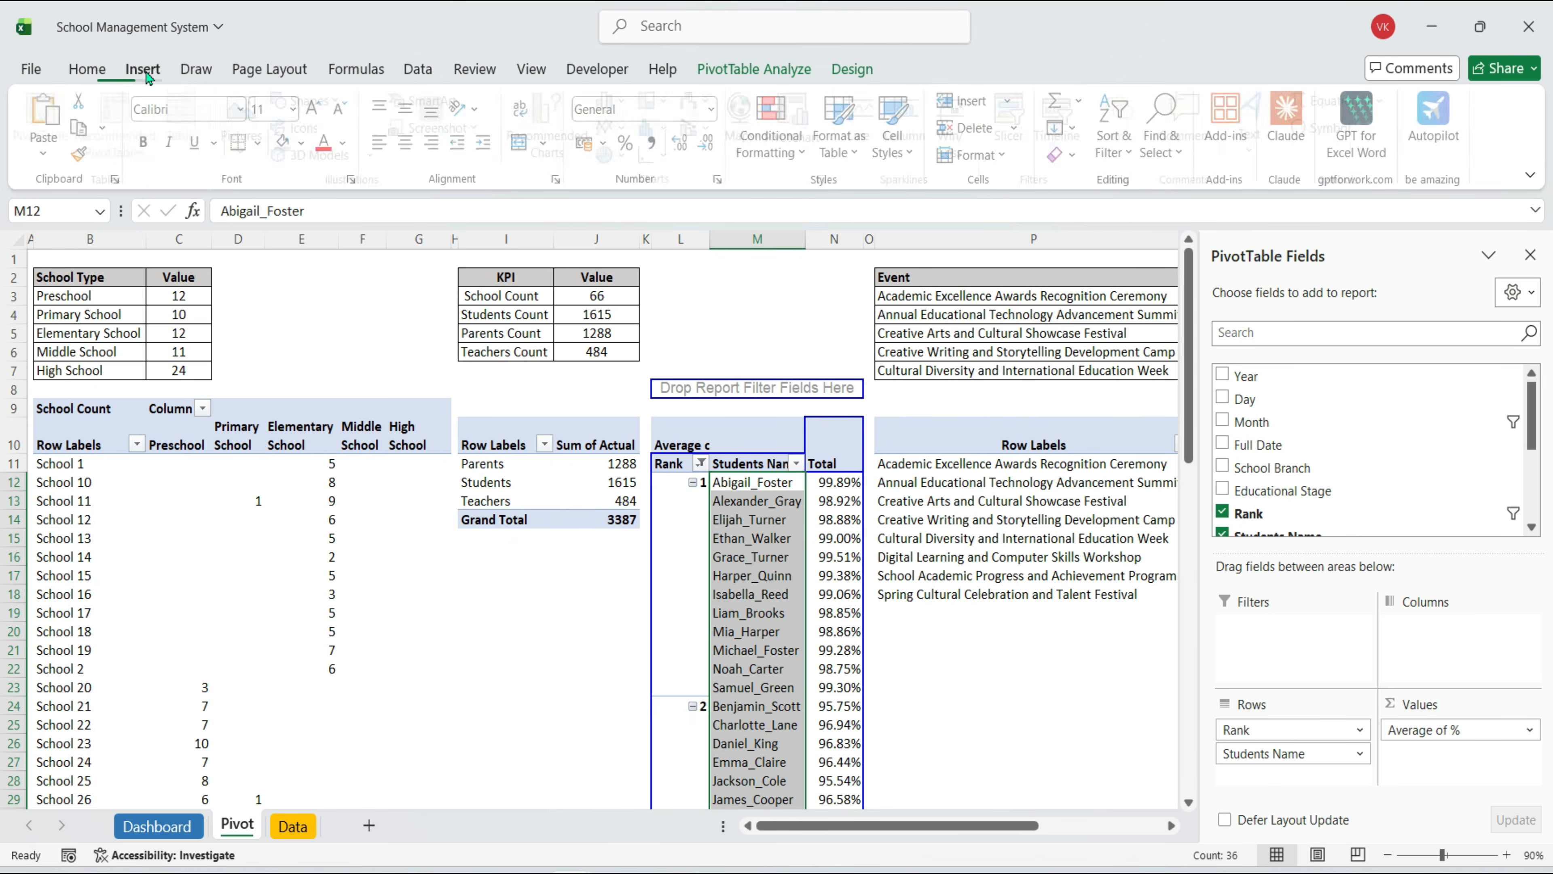
click(1015, 125)
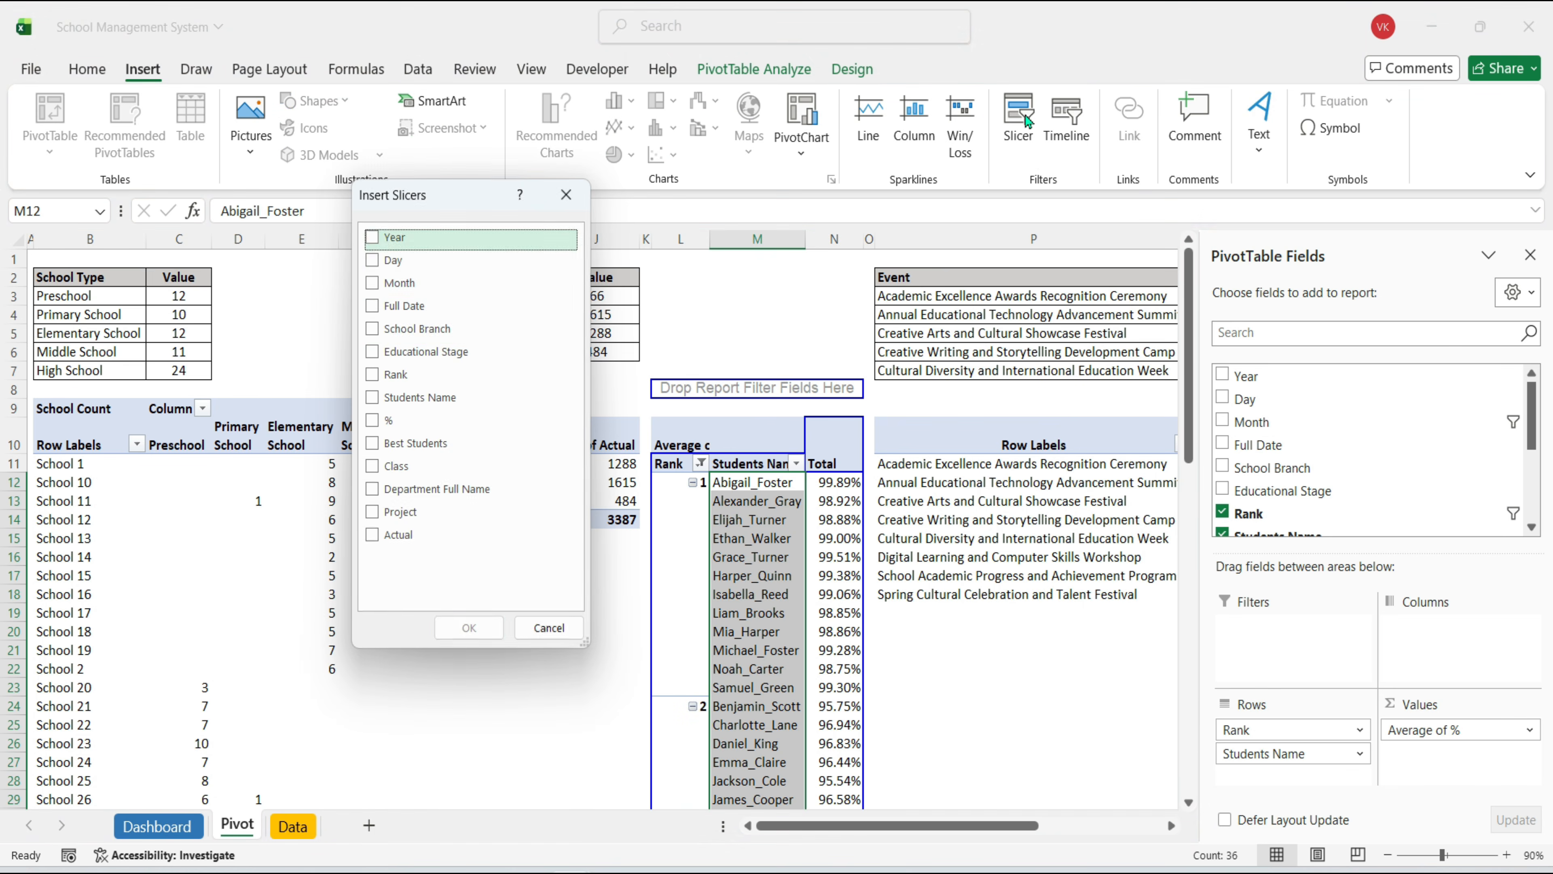
click(393, 260)
click(399, 283)
click(469, 628)
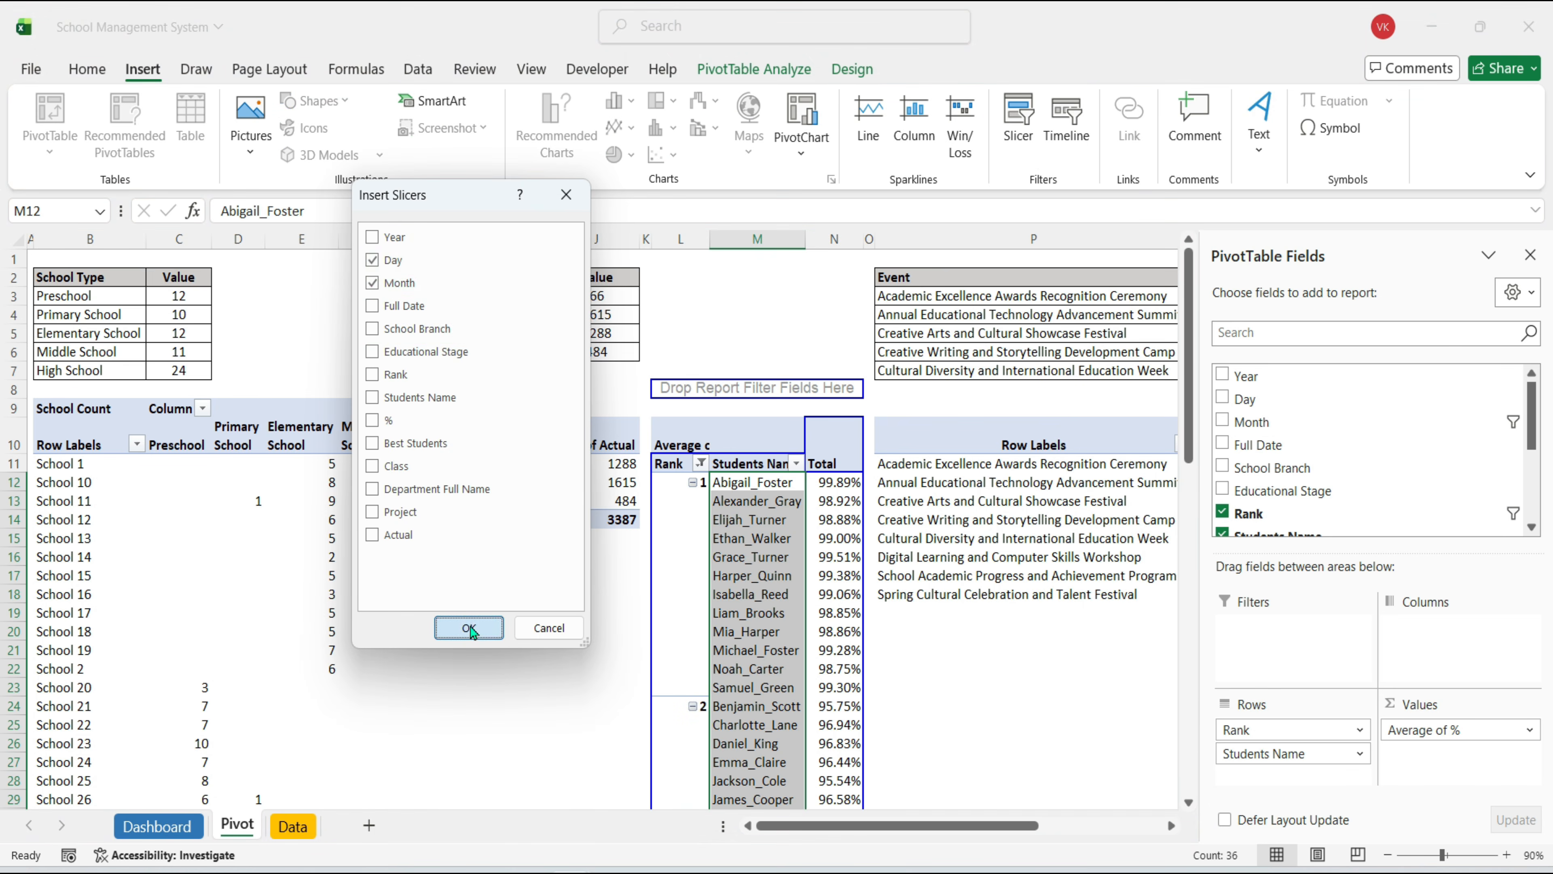
Move both slicers from the Pivot sheet to the Dashboard sheet
key(ctrl+a)
key(ctrl+x)
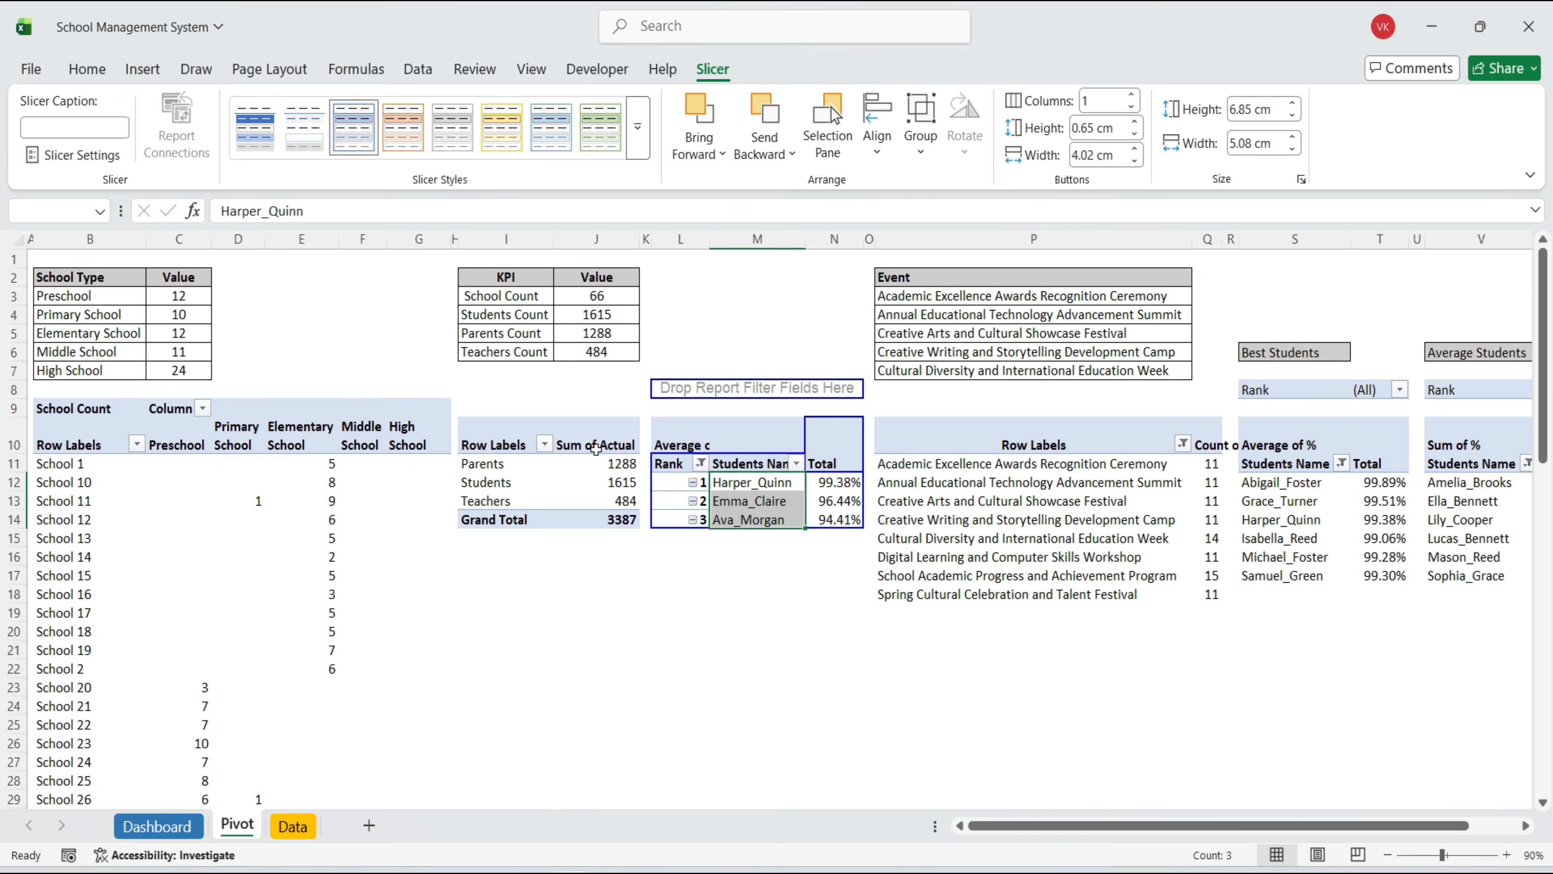
click(160, 825)
key(ctrl+v)
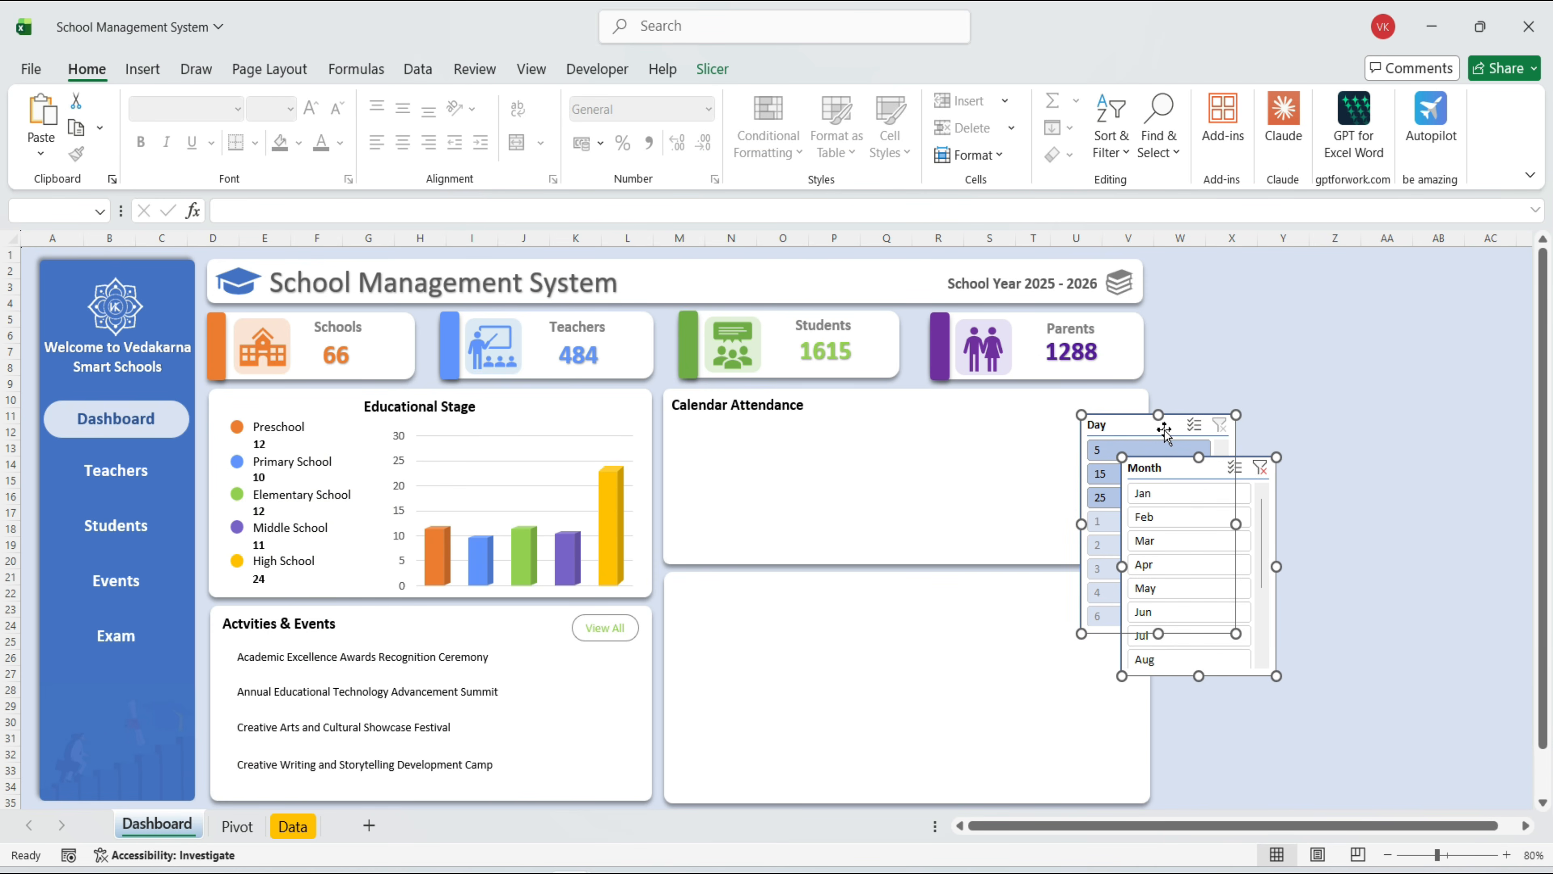
Hide the headers of the Day and Month slicers
right_click(1164, 429)
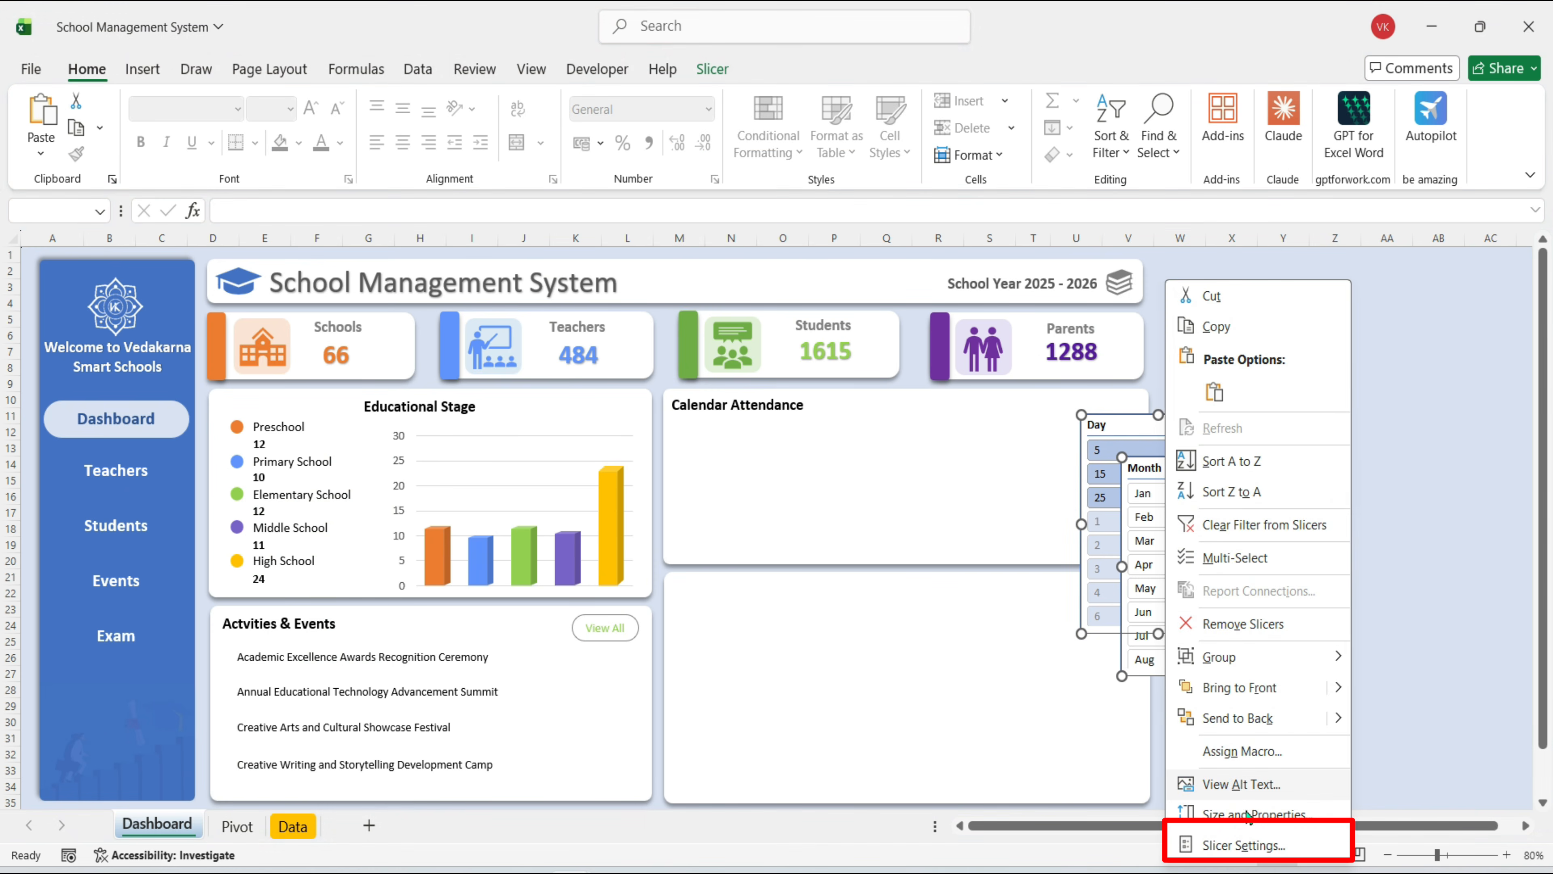
click(1244, 845)
drag(1111, 576, 901, 337)
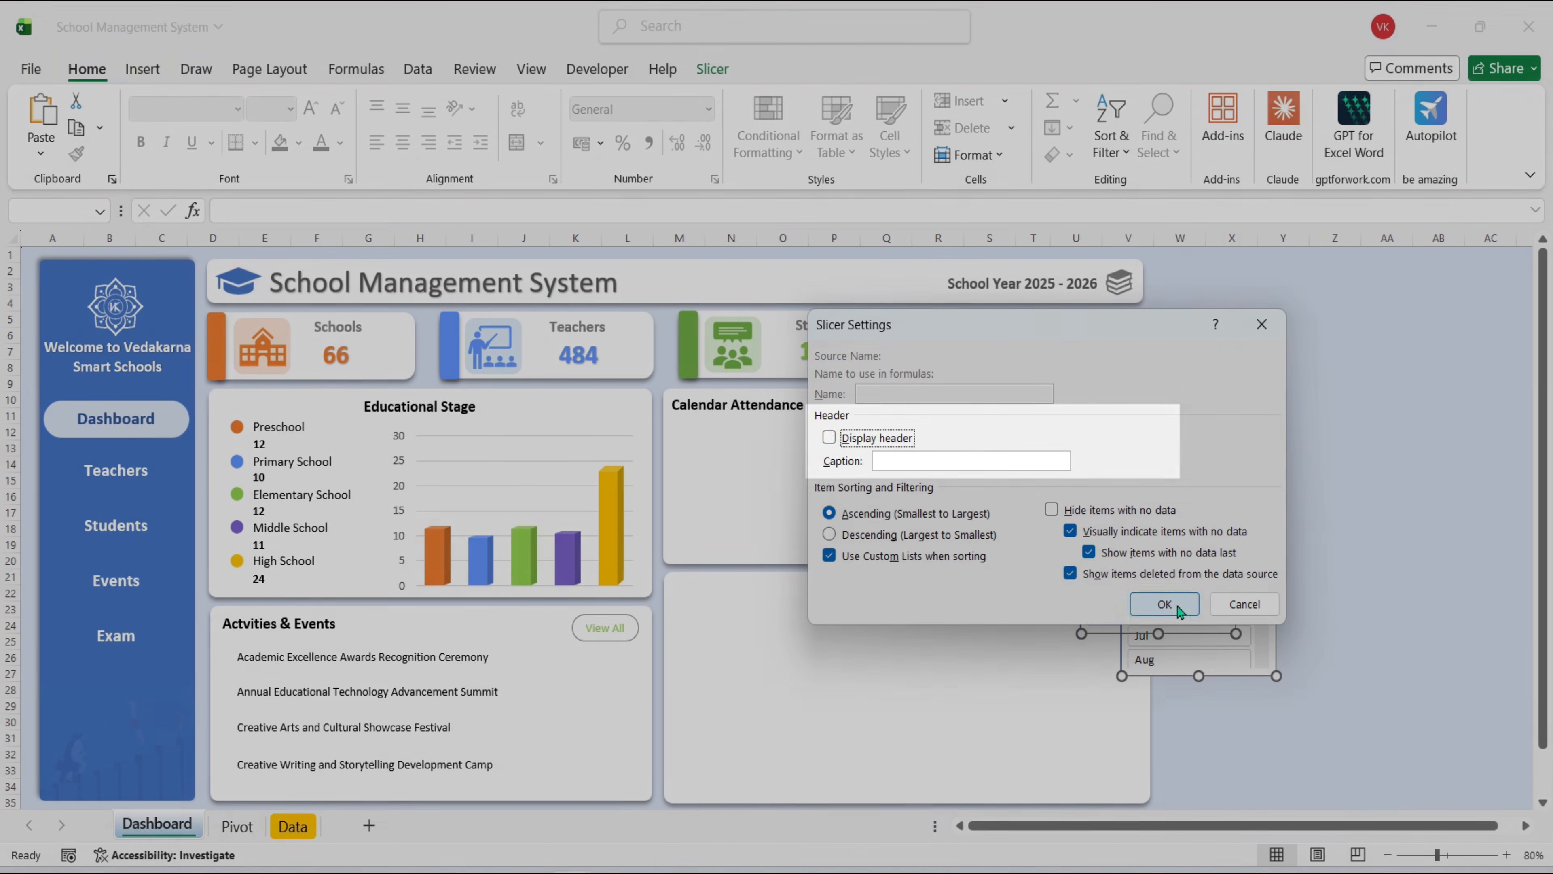
click(1127, 599)
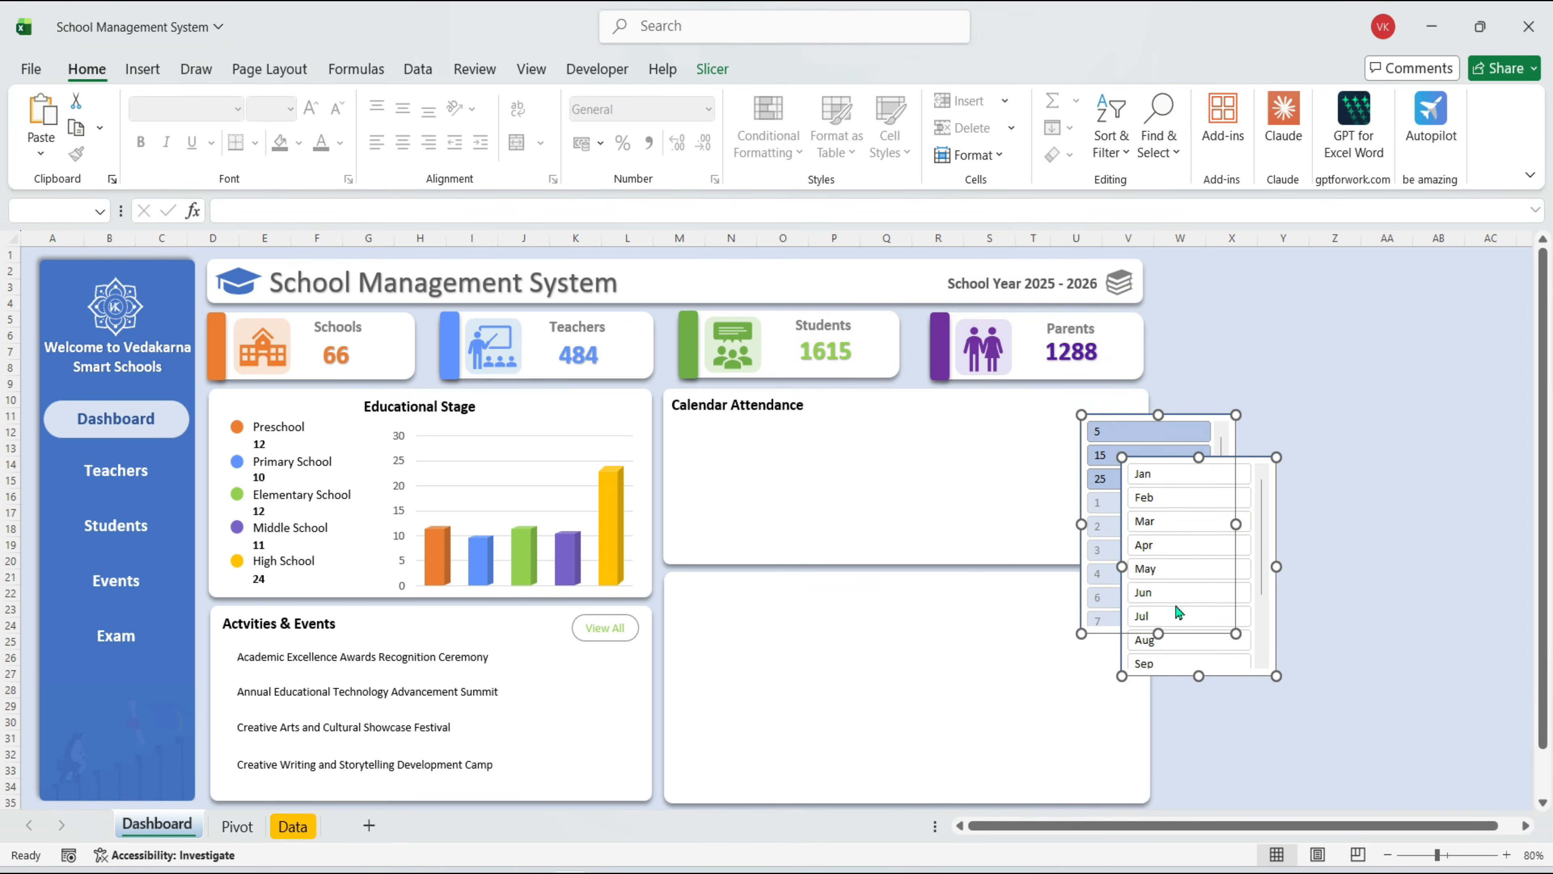
Place the Month slicer below Calendar Attendance as one blue-styled row of 12 columns with 0.7 cm high buttons, moving the Day slicer aside
click(1321, 525)
drag(1258, 461, 820, 429)
drag(1176, 420, 1328, 422)
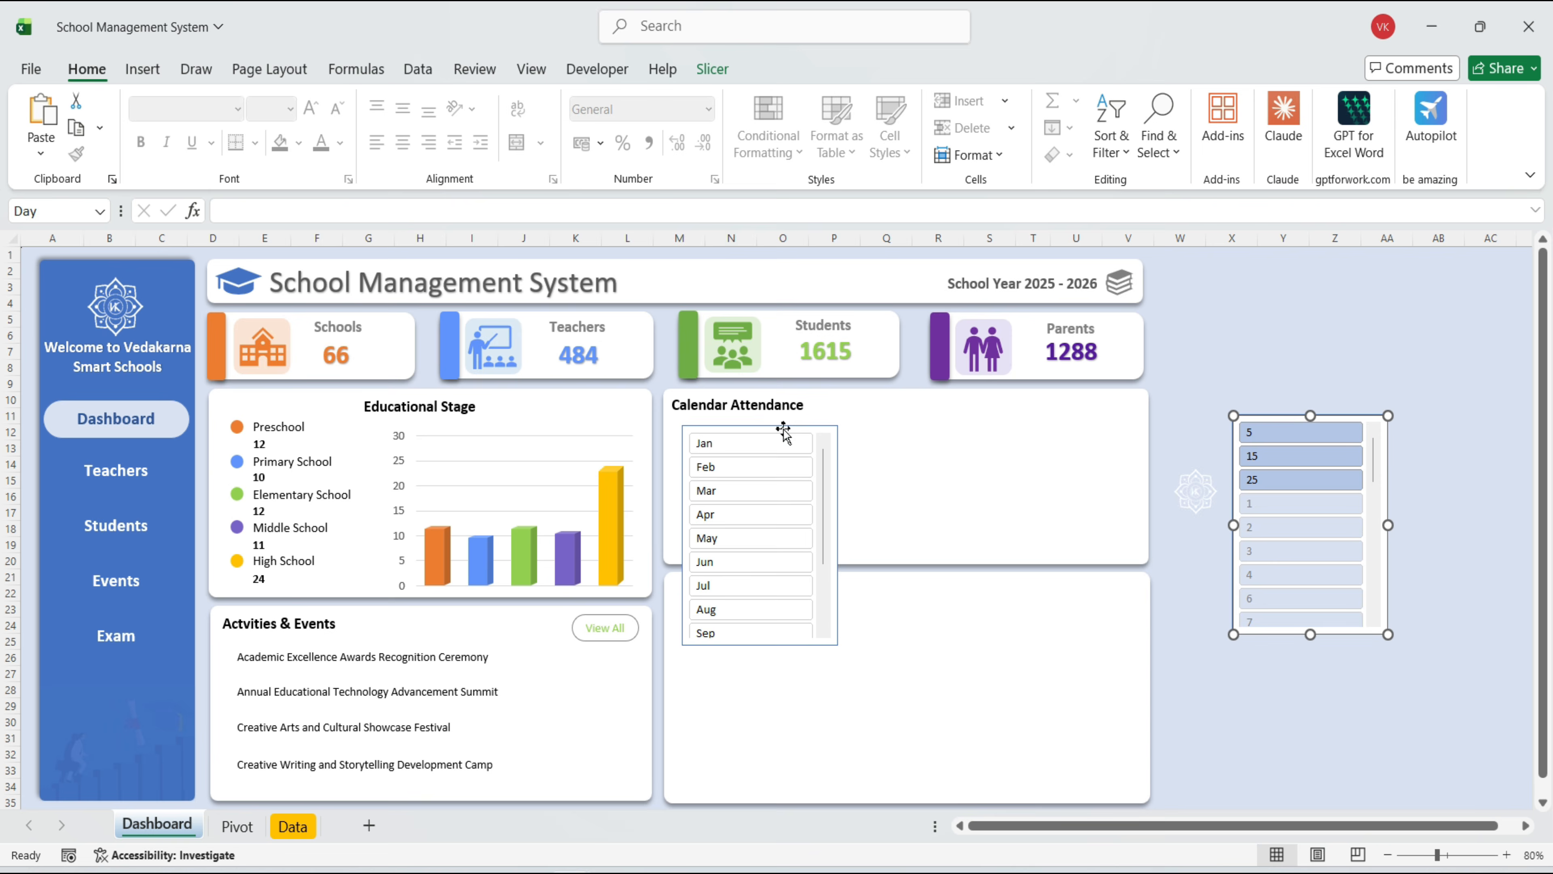
click(722, 76)
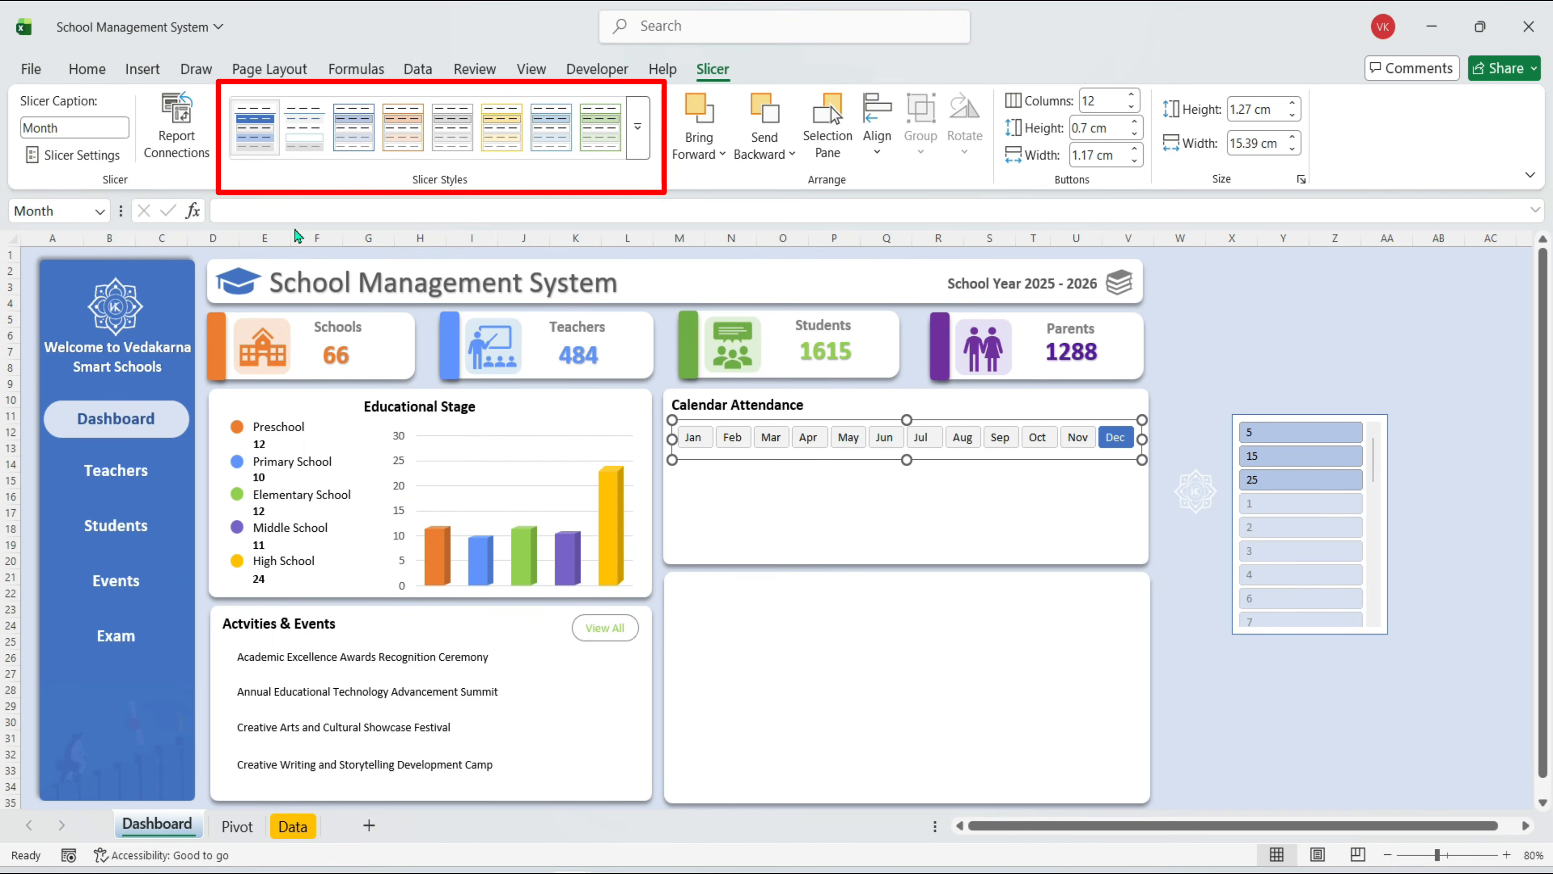
Arrange the Day slicer in 8 columns with 0.6 cm high buttons, apply a light style, and fit it below the months
mouse_move(691, 447)
mouse_down()
mouse_move(1165, 441)
mouse_move(1195, 487)
mouse_move(888, 554)
mouse_move(768, 520)
mouse_up()
text(8)
click(1096, 130)
text(0.65)
key(Return)
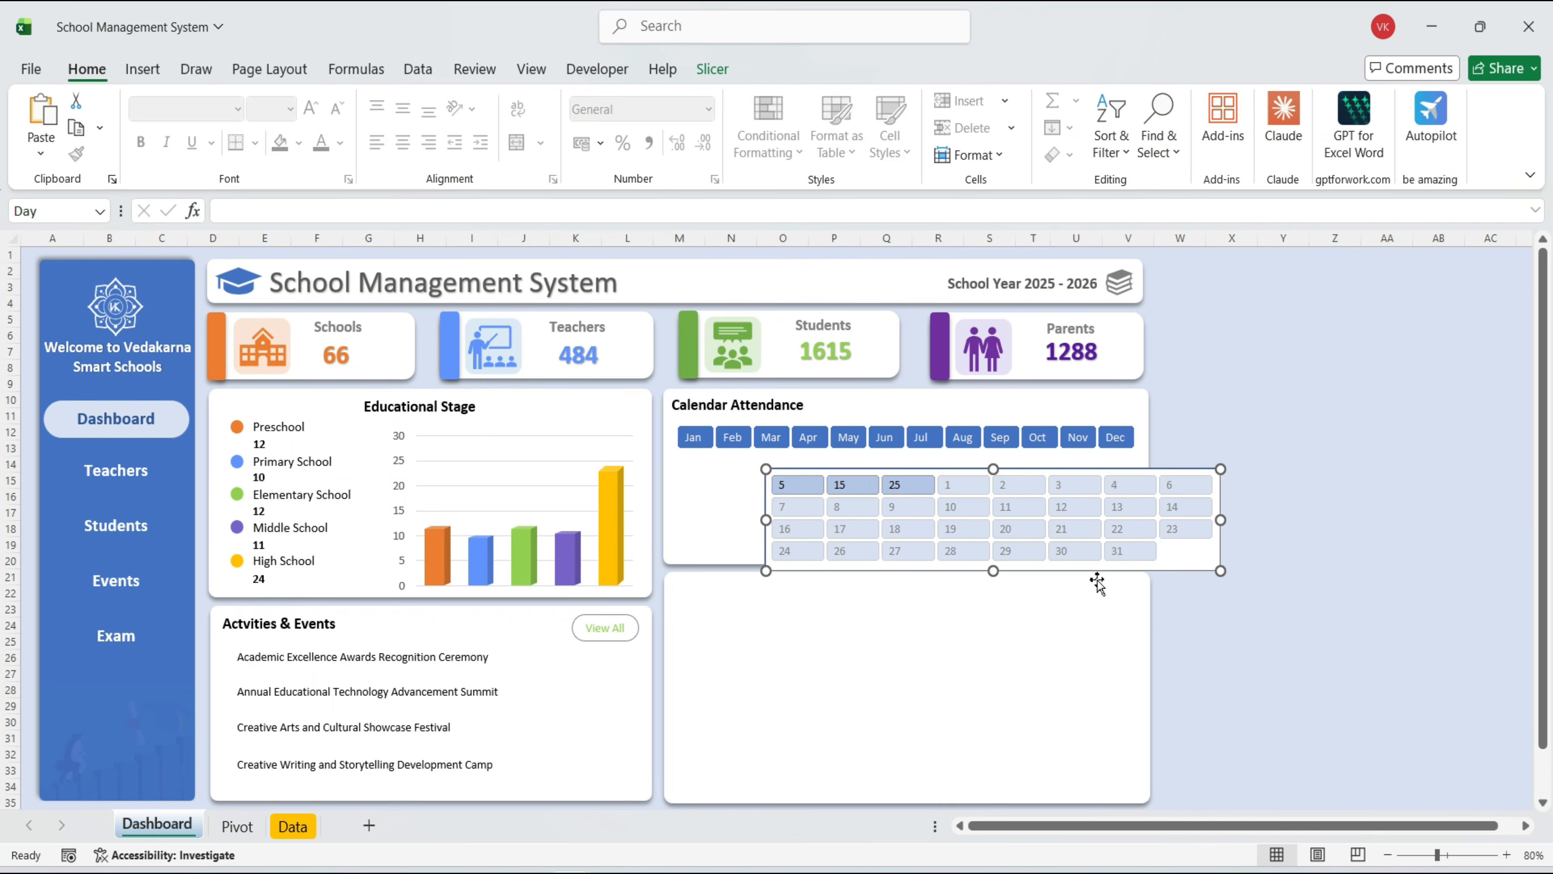
drag(1096, 582, 1008, 581)
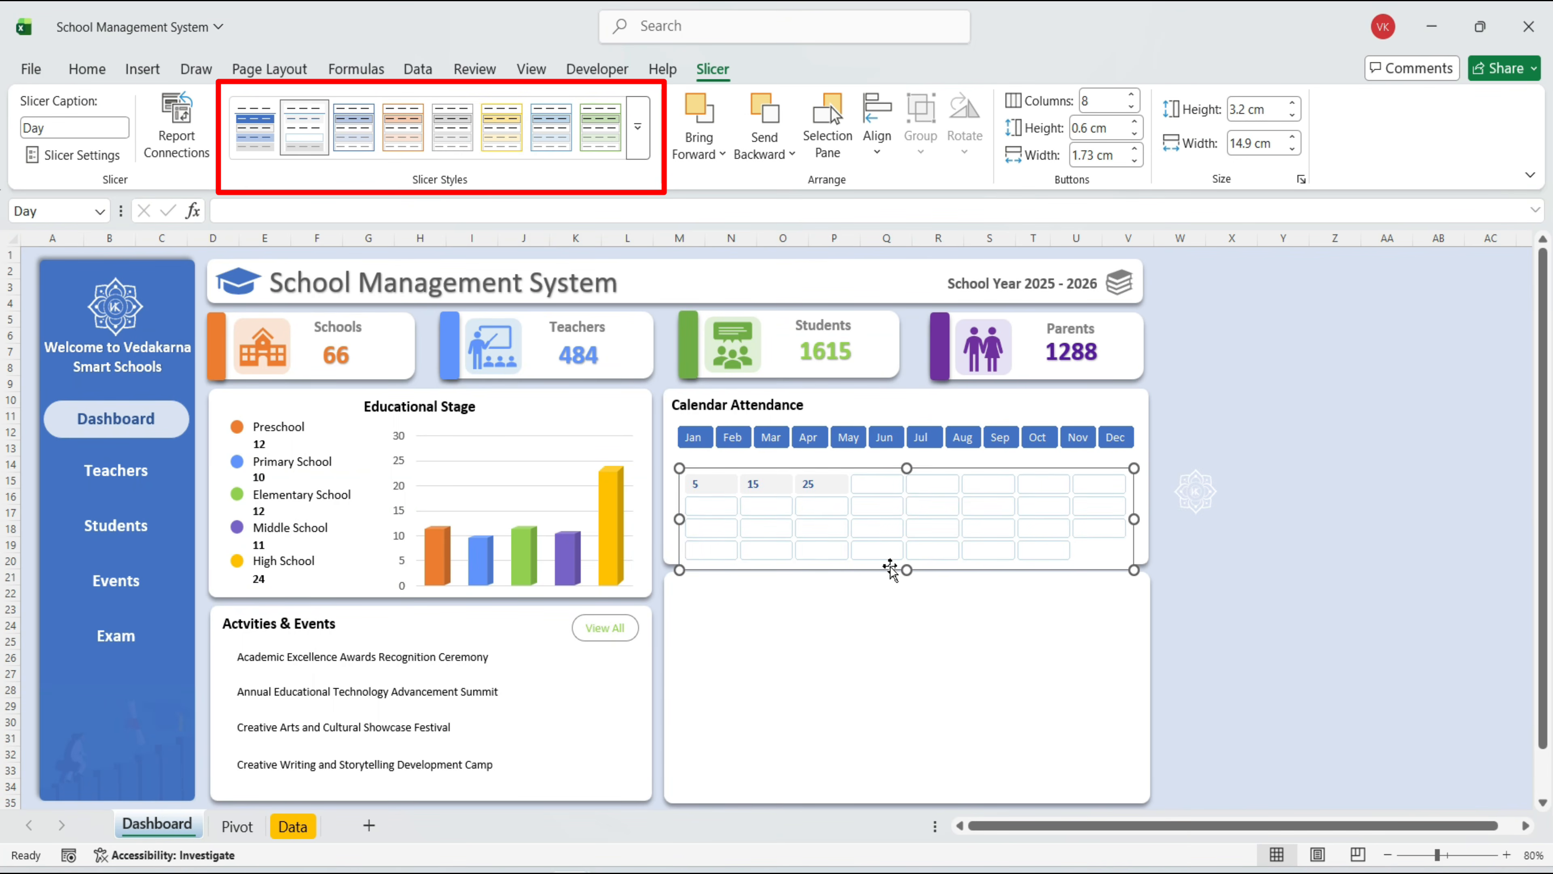
drag(880, 566, 877, 560)
Connect the Month slicer to all the PivotTables on the Pivot sheet
click(1048, 458)
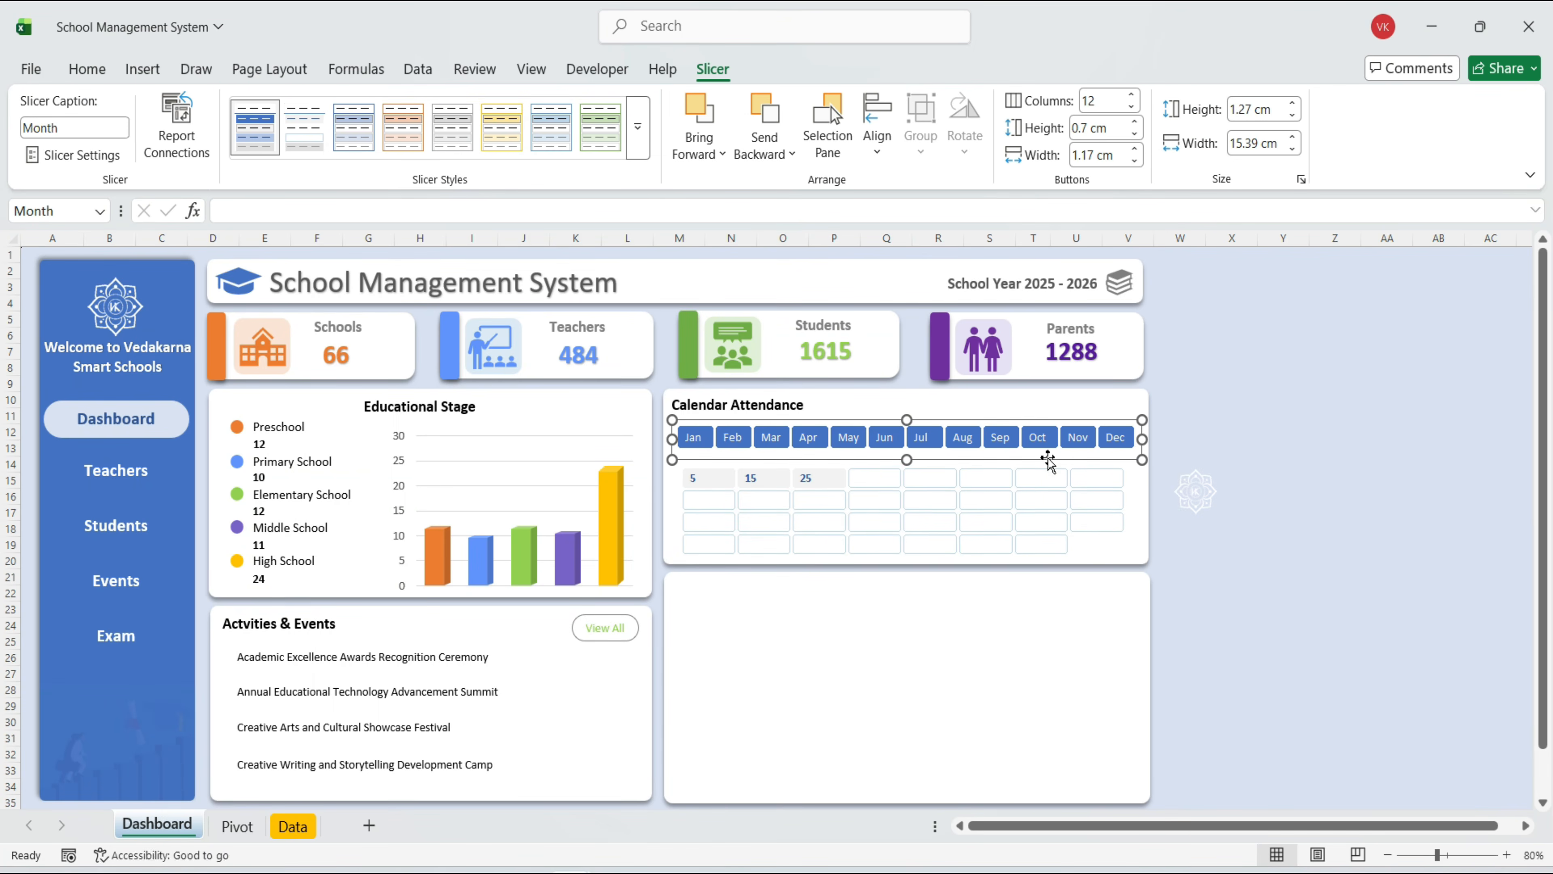
right_click(1049, 458)
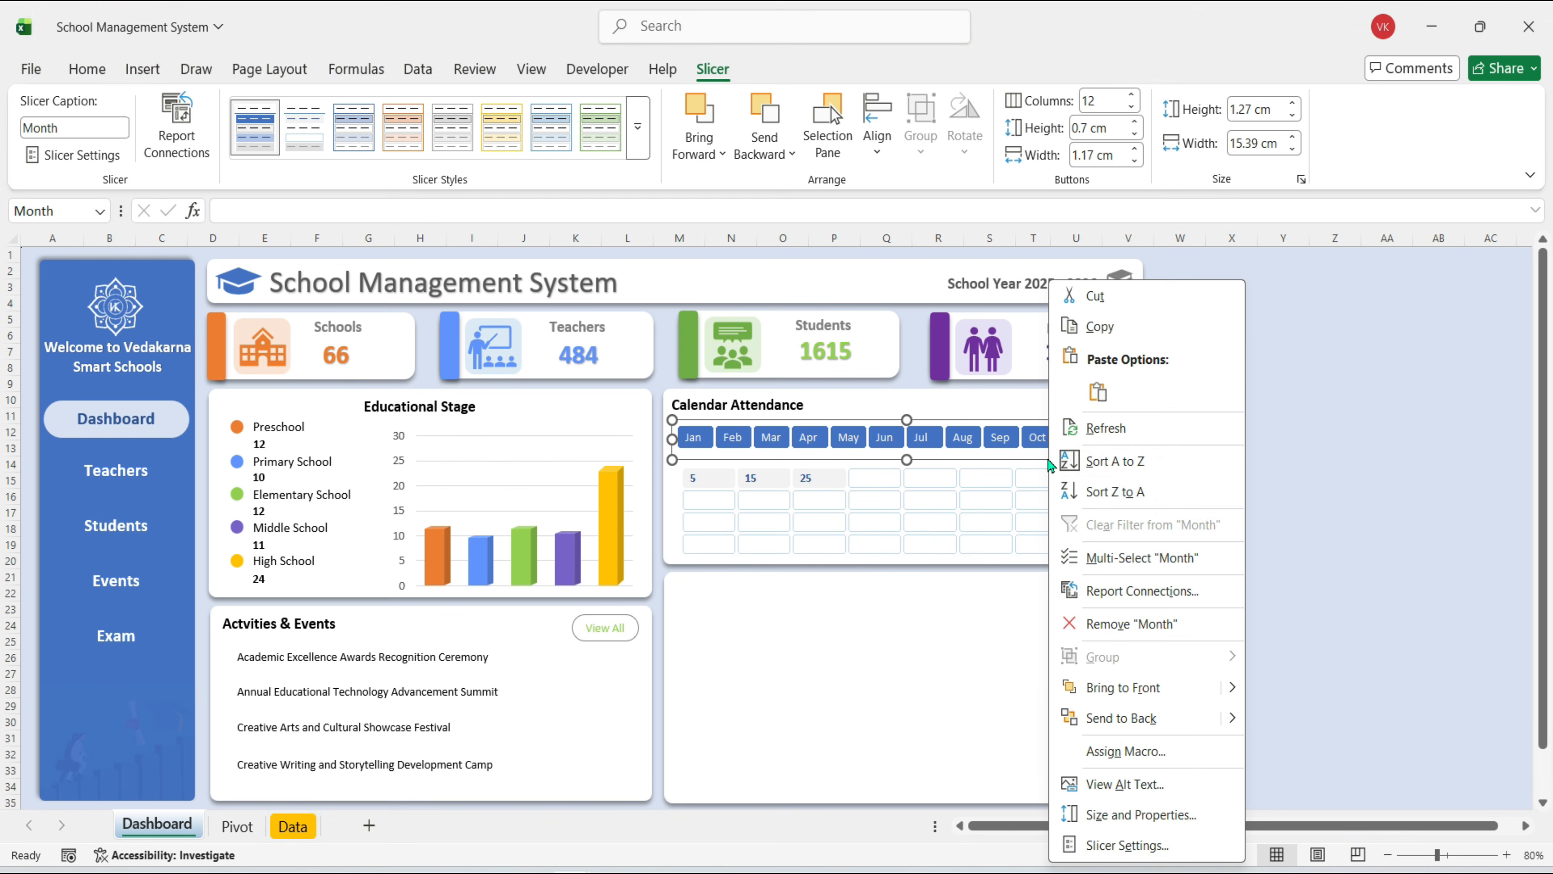
click(1113, 593)
drag(1014, 516, 992, 294)
click(952, 537)
click(952, 478)
click(952, 449)
click(953, 419)
click(952, 390)
click(1191, 697)
Connect the Day slicer to PivotTable1, 3, 7, 9, 10 and 11 on the Pivot sheet
click(1074, 550)
right_click(1074, 550)
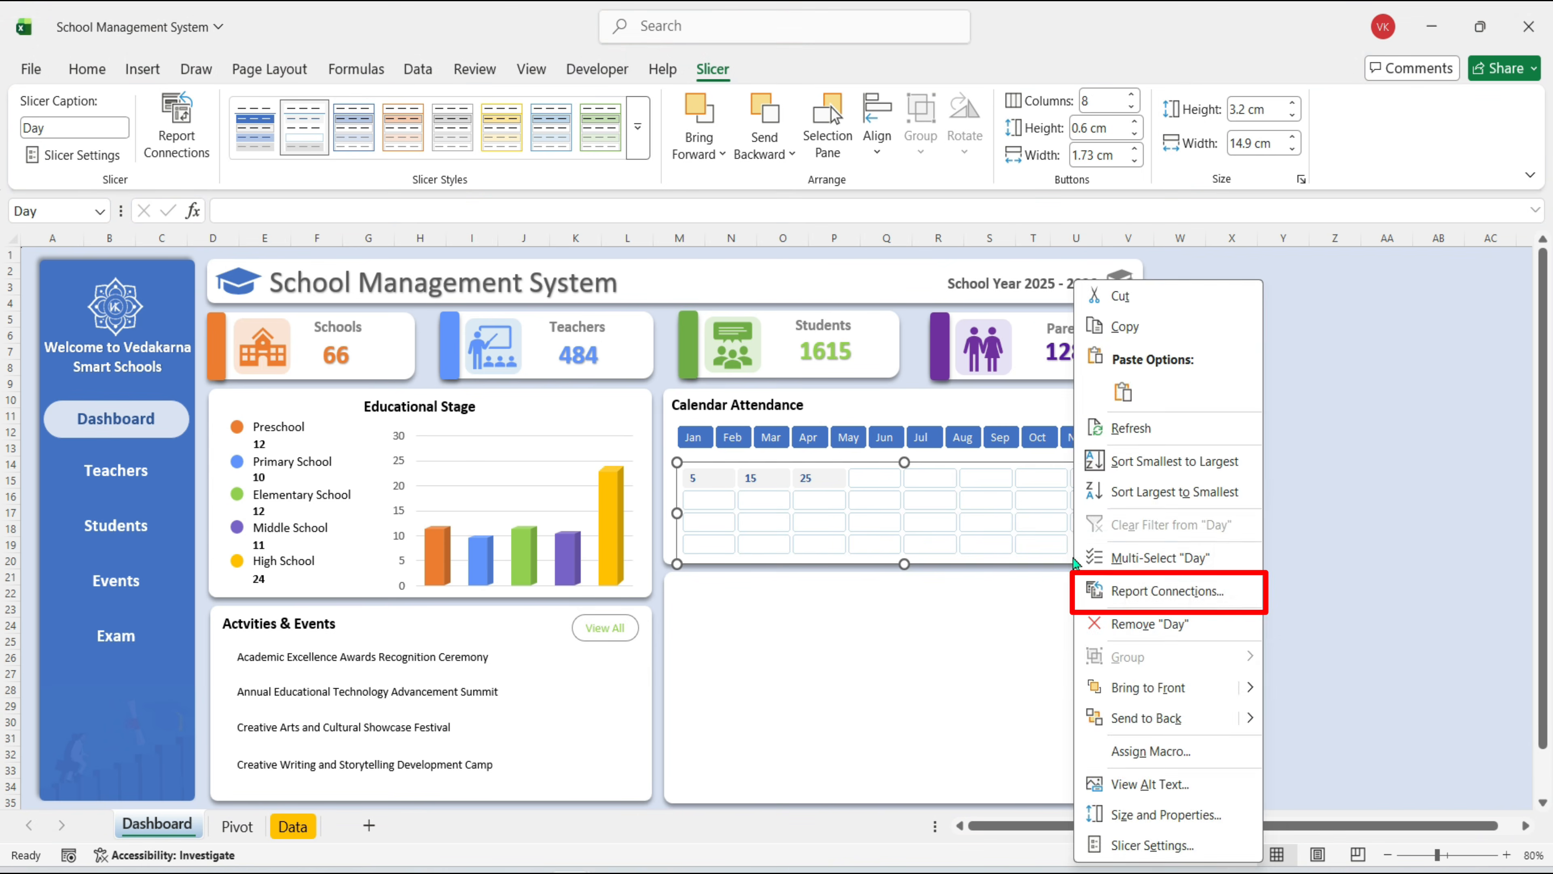
click(1121, 592)
drag(1063, 508, 1049, 326)
click(980, 570)
click(980, 511)
click(981, 481)
click(981, 452)
click(980, 423)
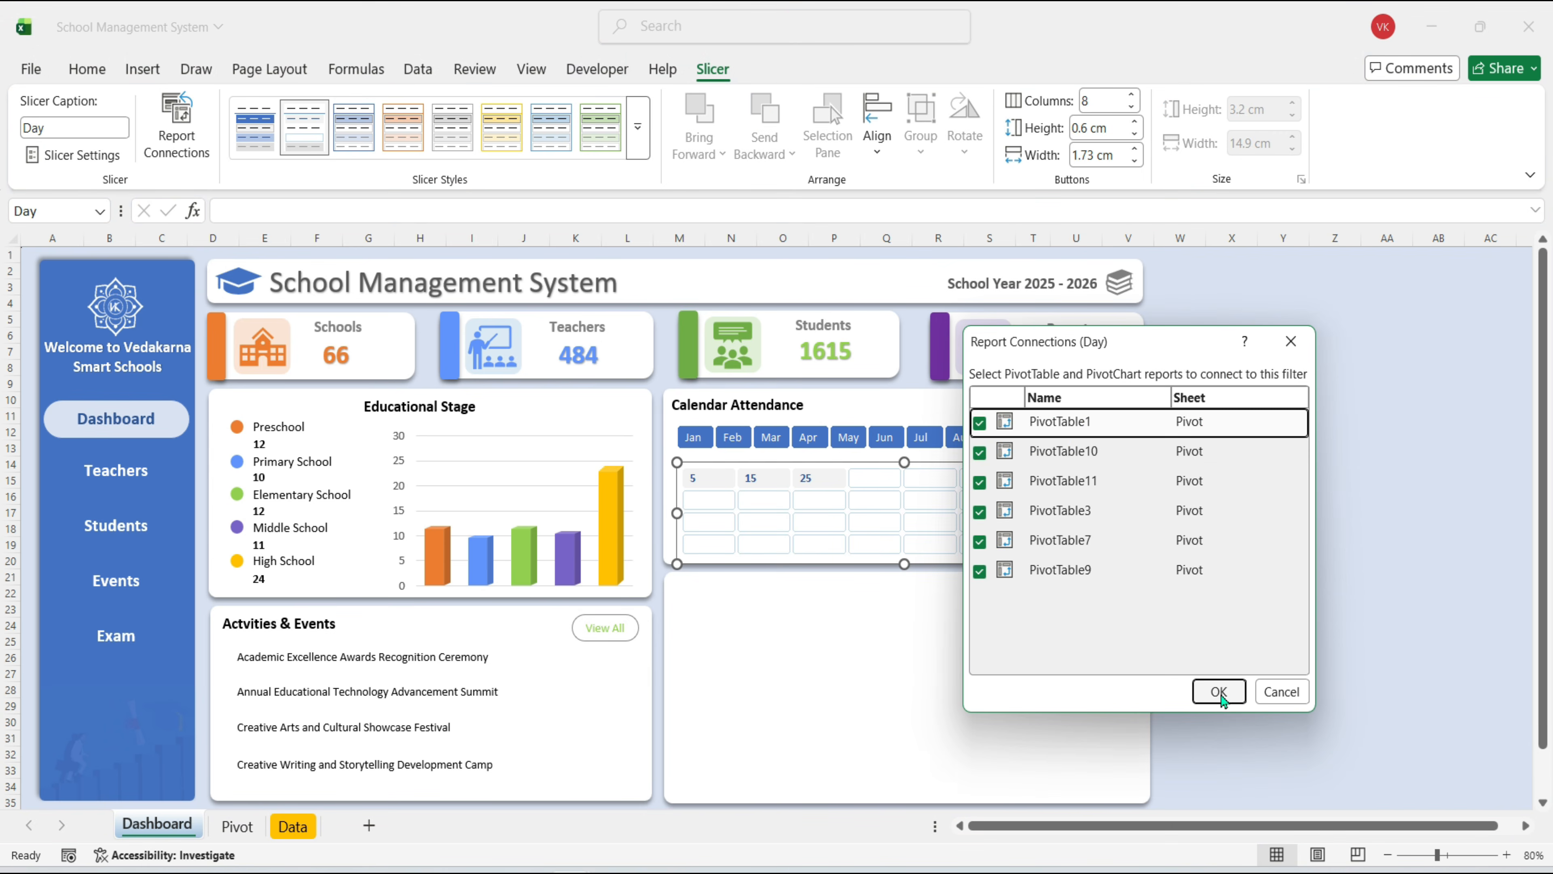
click(1219, 695)
click(1219, 427)
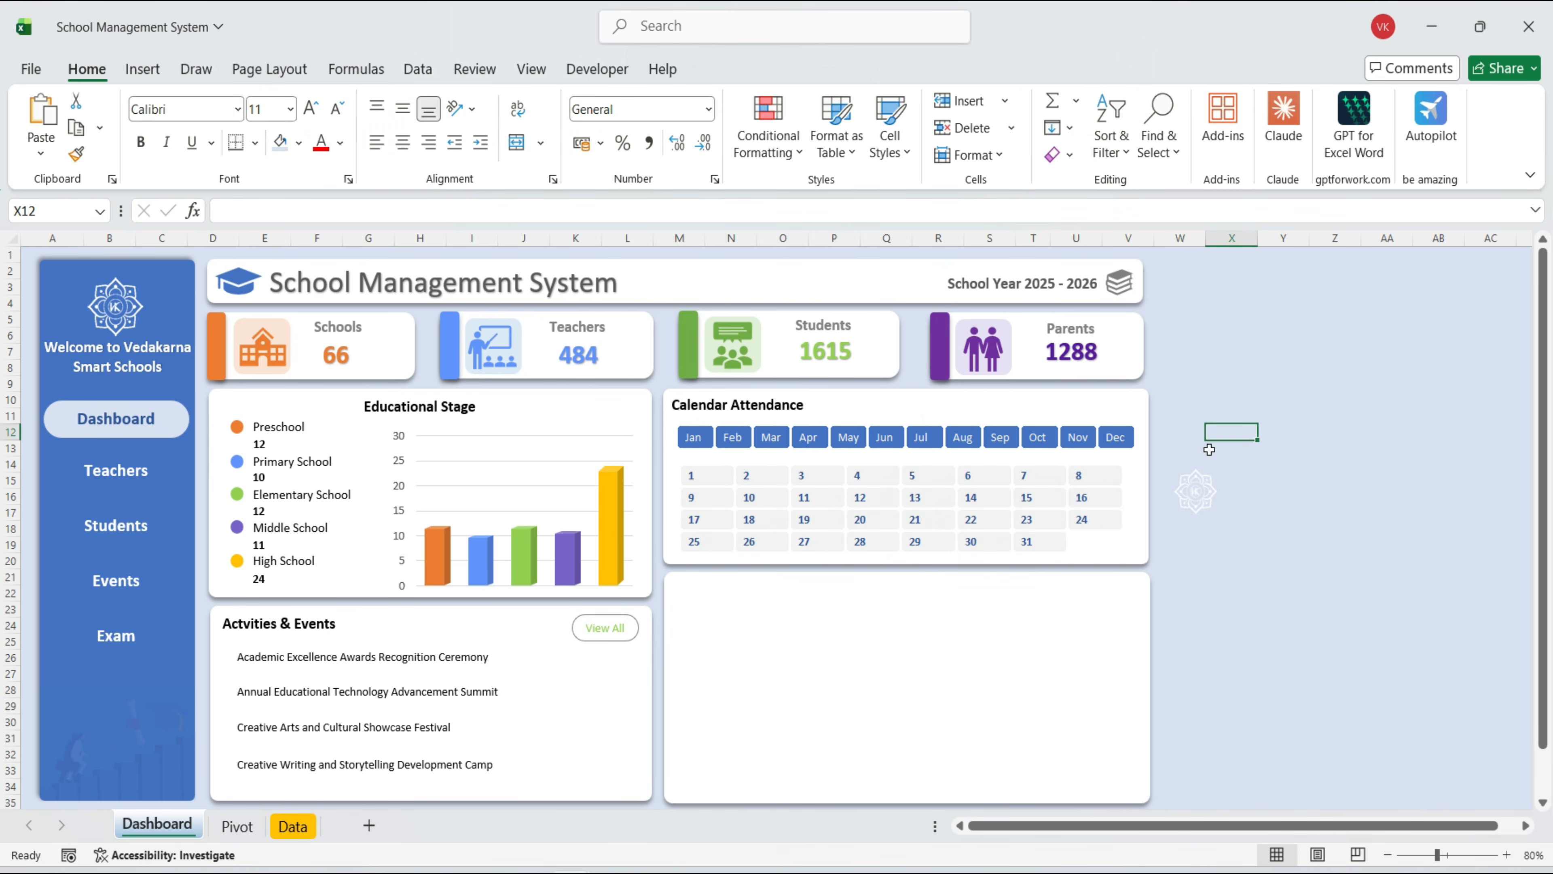
Filter the dashboard to January through April with the Month slicer
click(693, 437)
shift+click(809, 437)
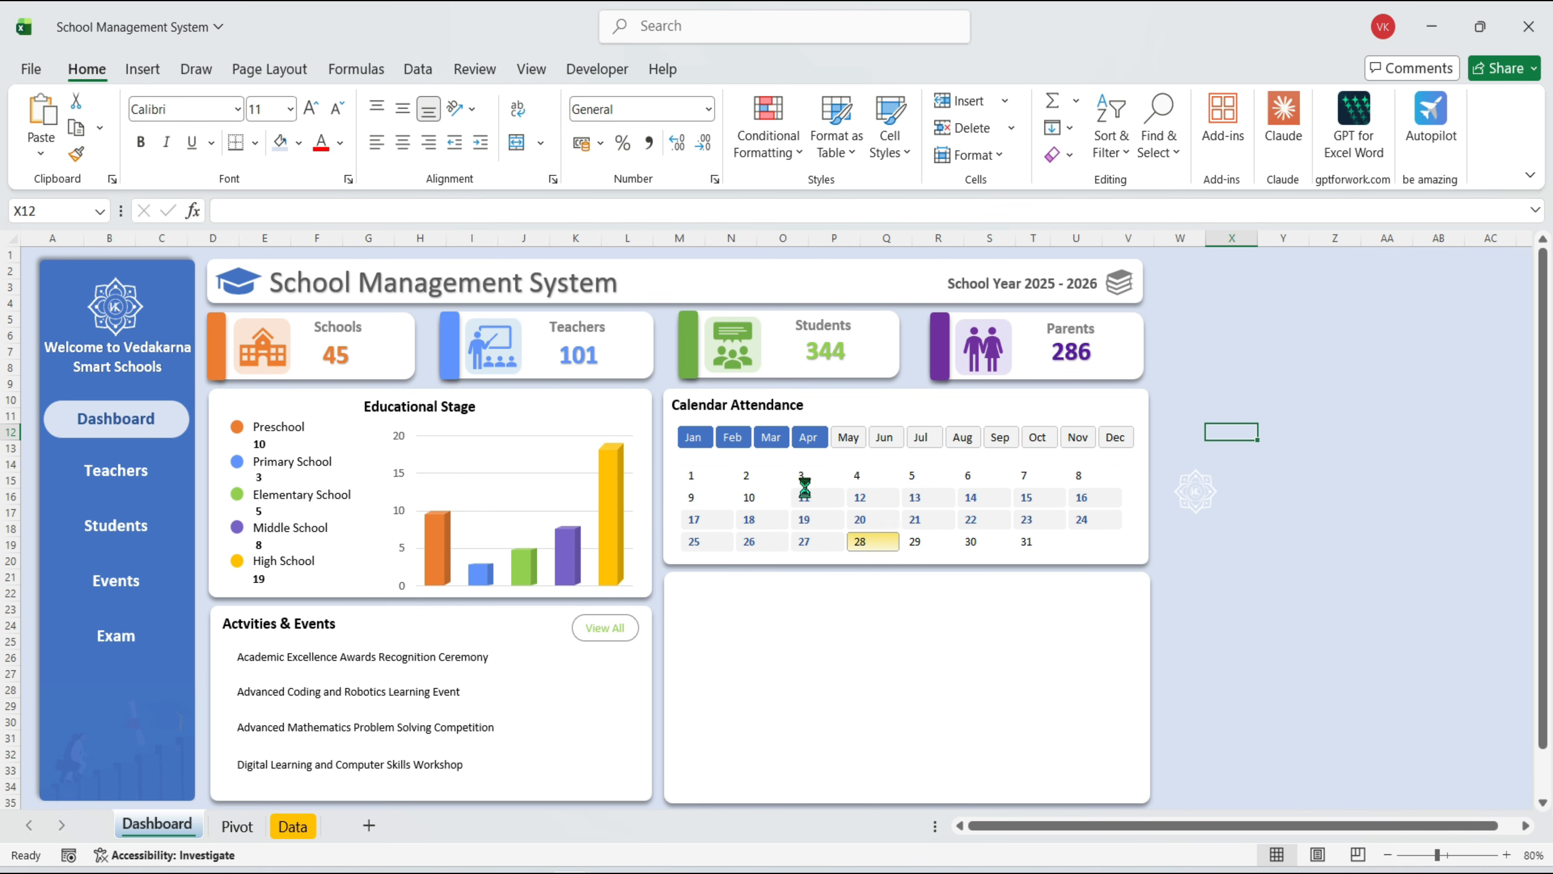
Select every day and all months from January to December in the Calendar Attendance slicers
drag(849, 438, 1009, 441)
drag(697, 476, 1034, 542)
drag(694, 439, 1116, 440)
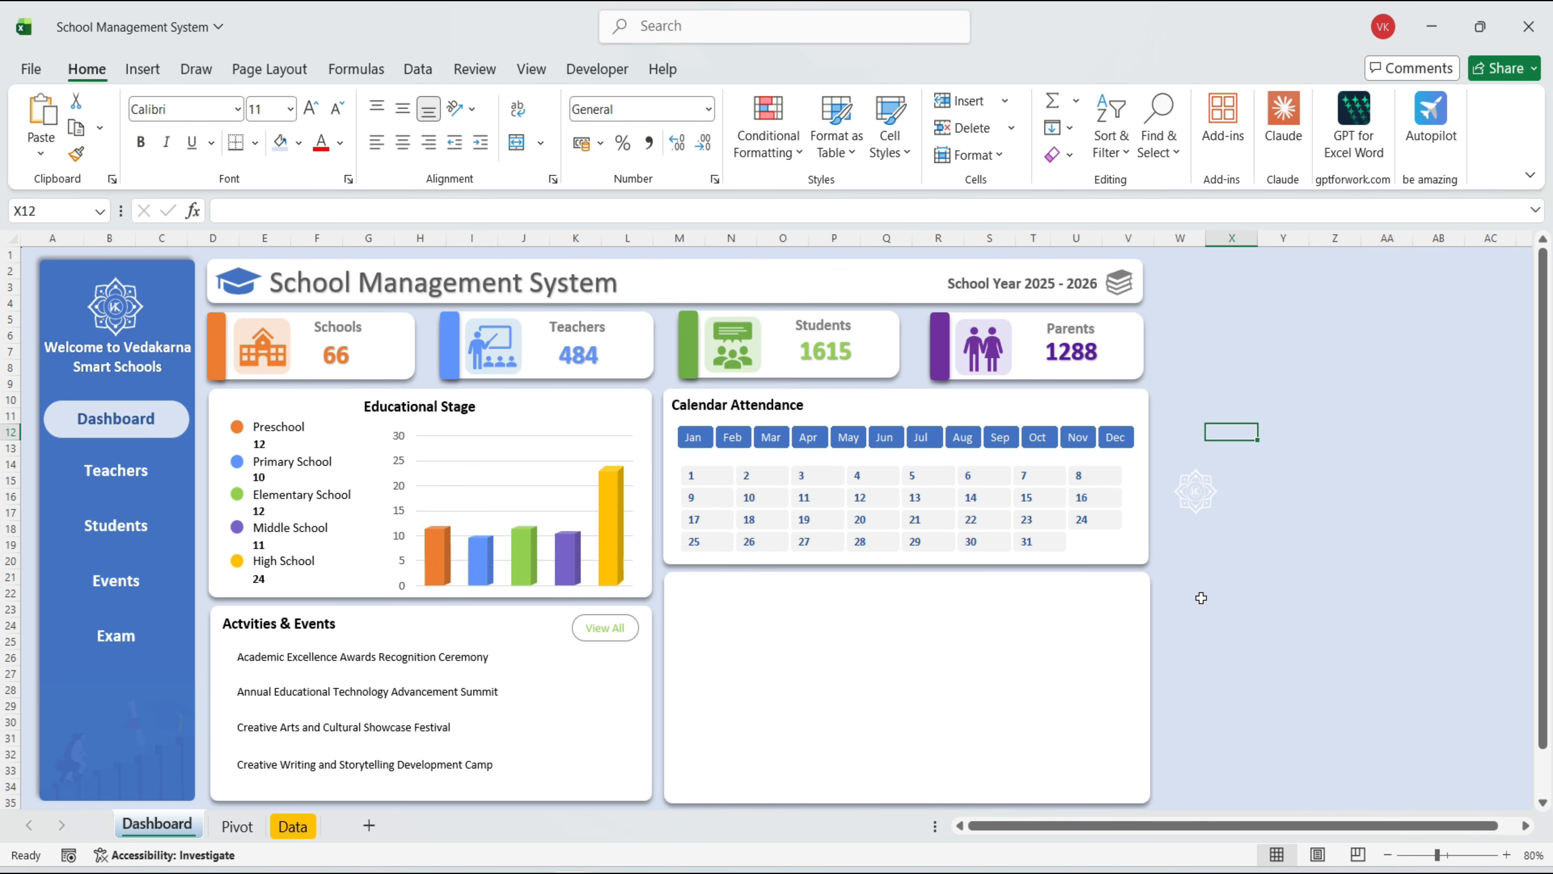
Add four new blank worksheets after the Dashboard sheet
click(368, 826)
click(437, 825)
click(506, 826)
click(575, 826)
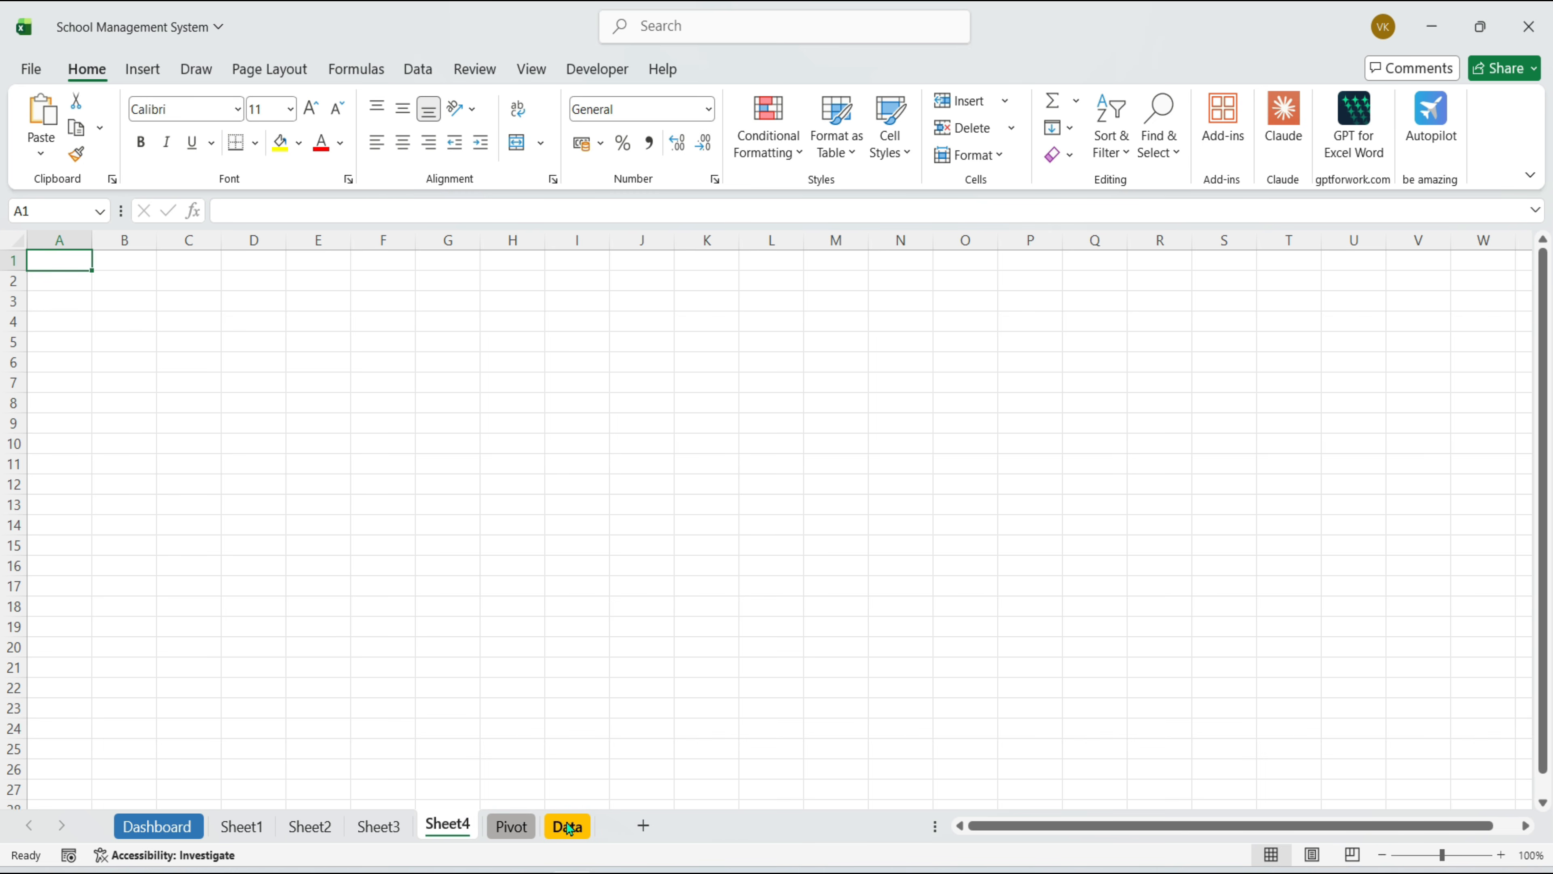
Rename the four new sheets as Teachers, Student, Event and Exam
double_click(242, 826)
text(Teachers)
key(Return)
double_click(324, 826)
text(Student)
key(Return)
double_click(392, 826)
text(Event)
key(Return)
double_click(459, 826)
text(Exam)
key(Return)
Hyperlink the sidebar's Dashboard button to the Dashboard sheet as a place in this document
click(157, 826)
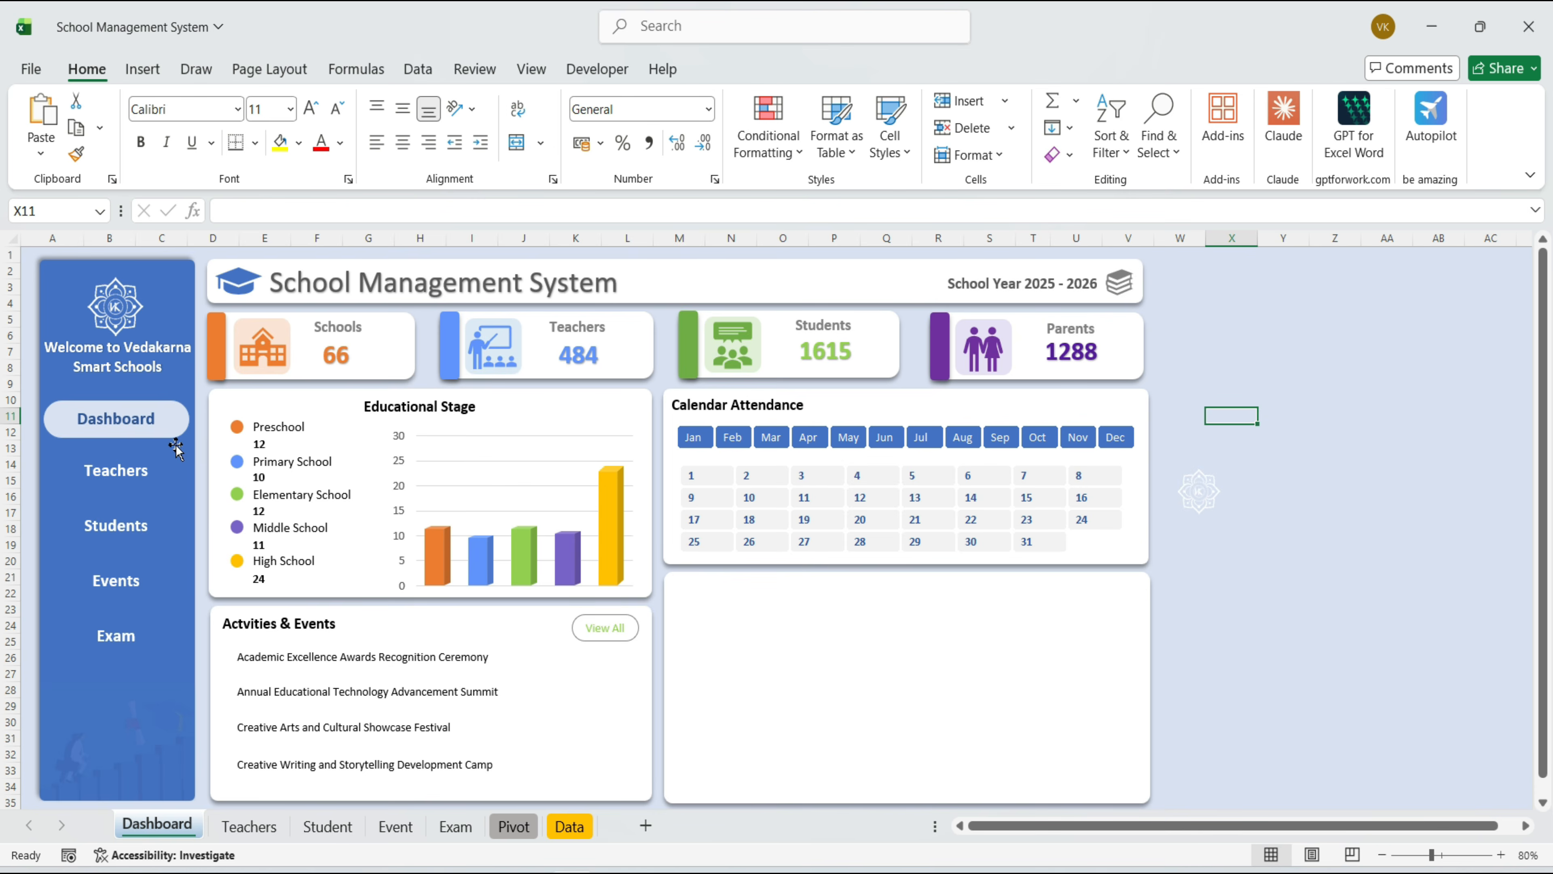
click(158, 436)
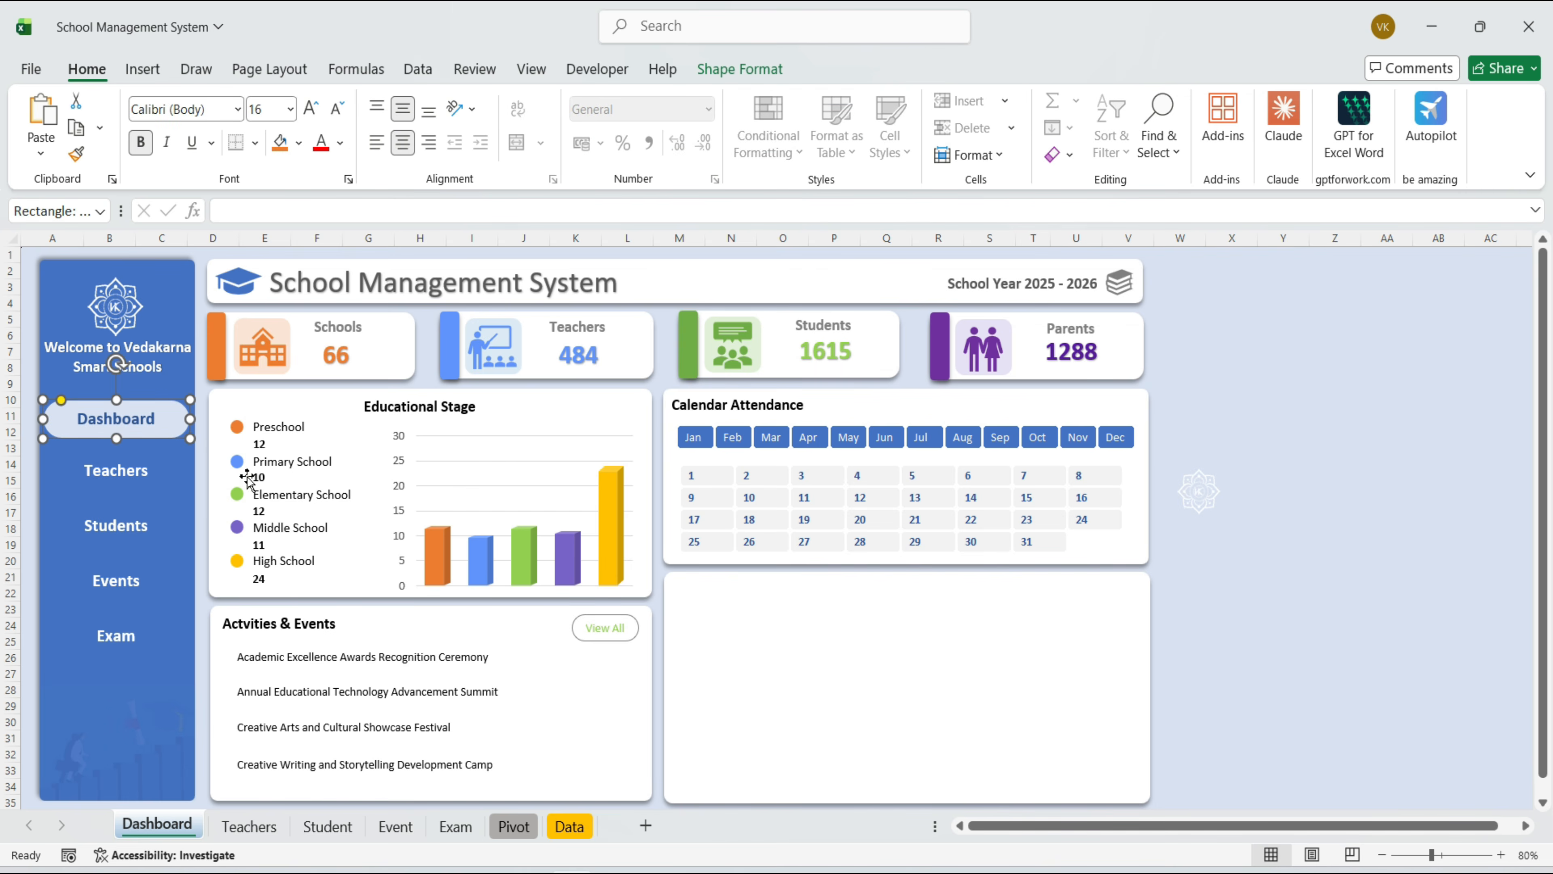
key(ctrl+k)
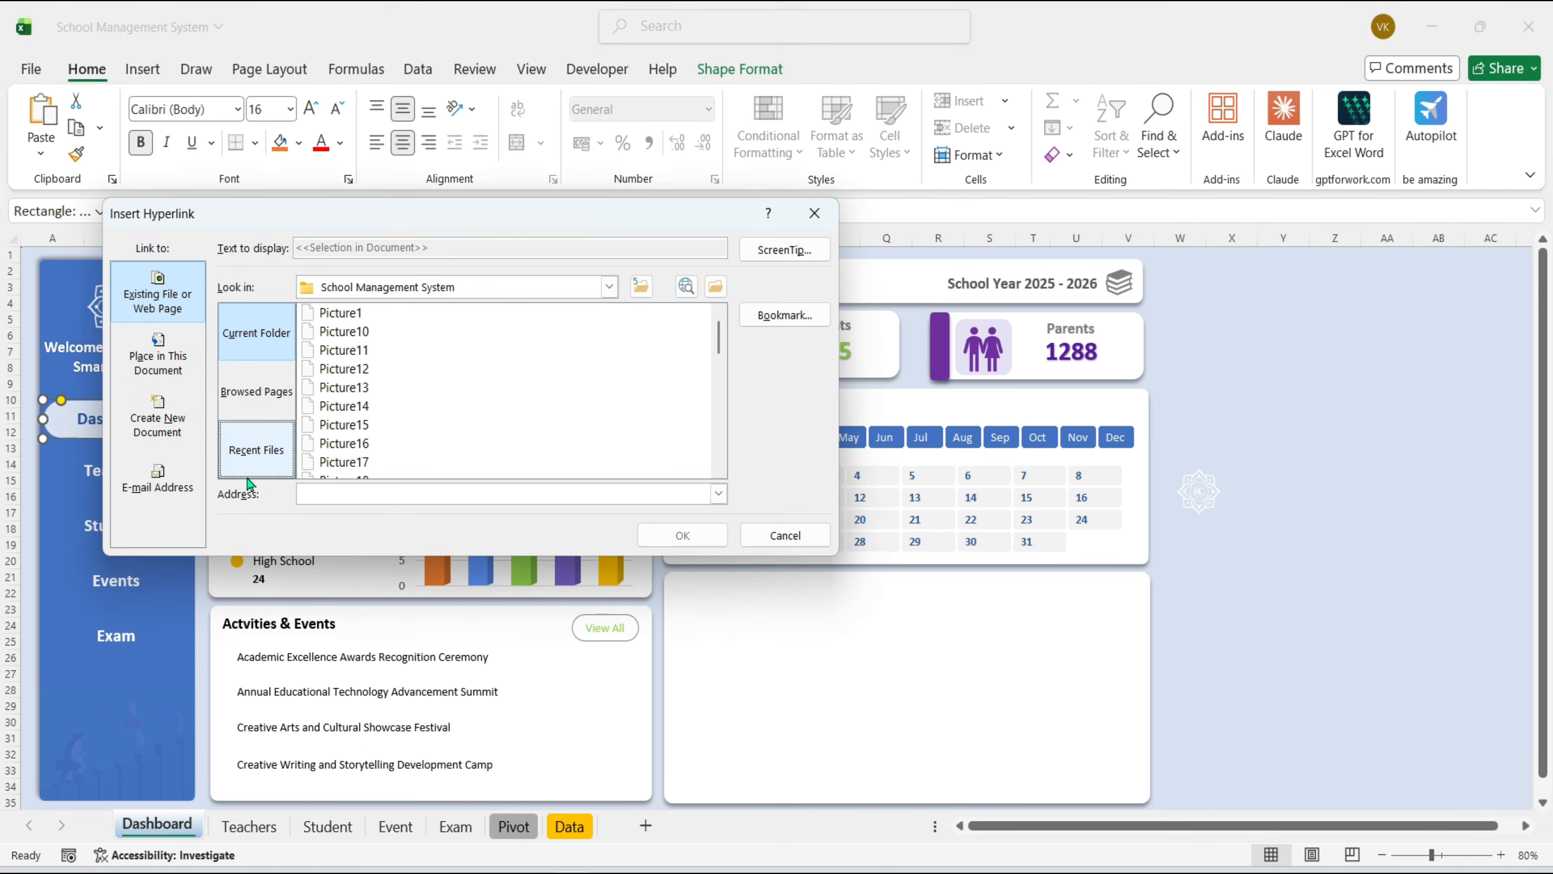
click(168, 380)
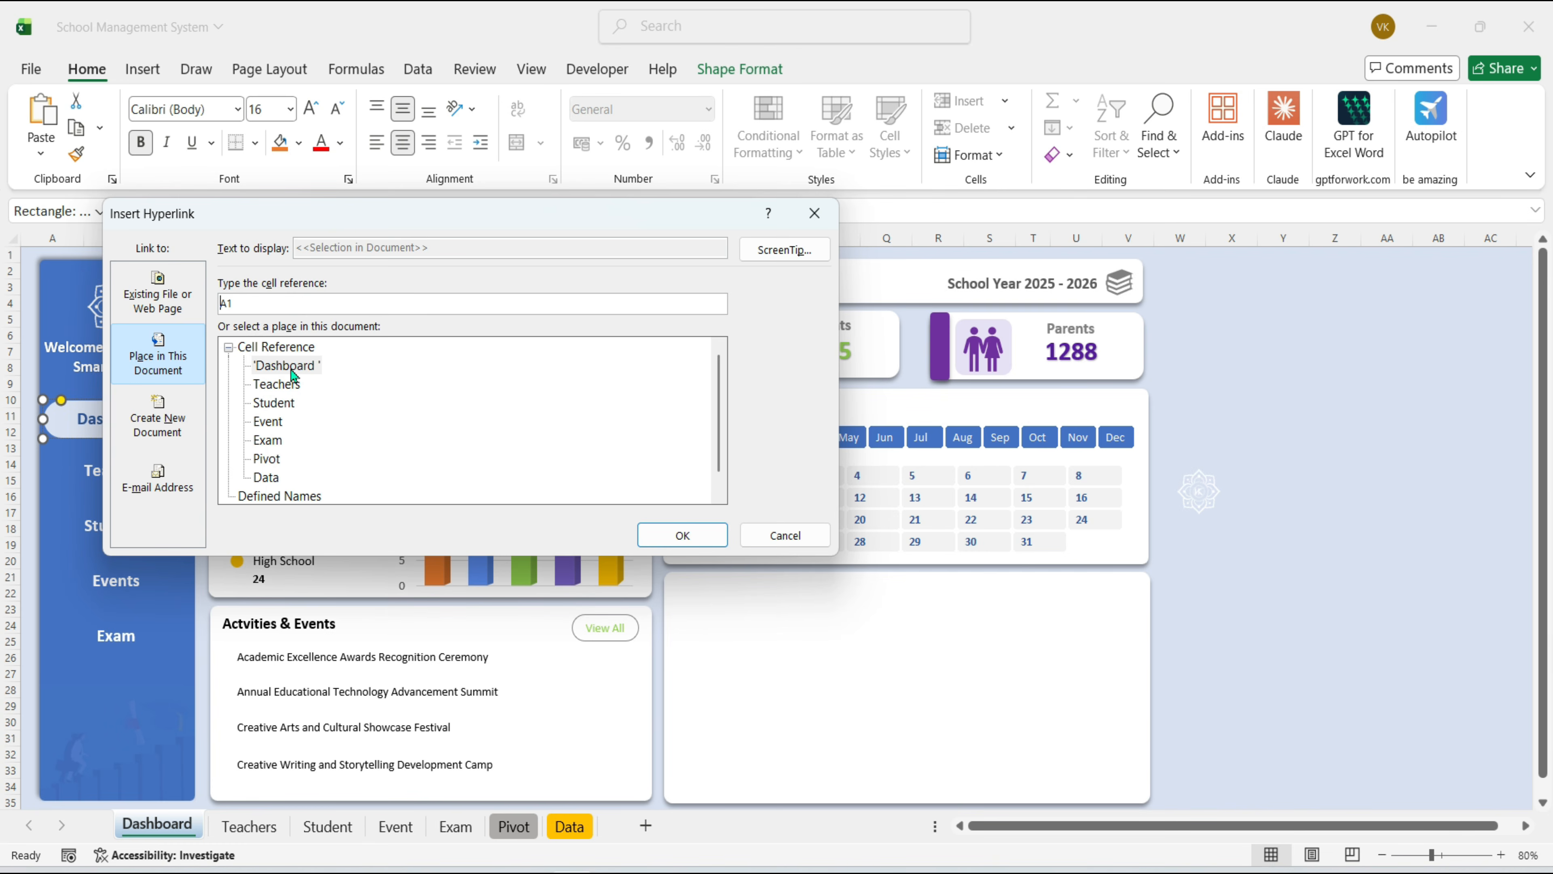
click(640, 540)
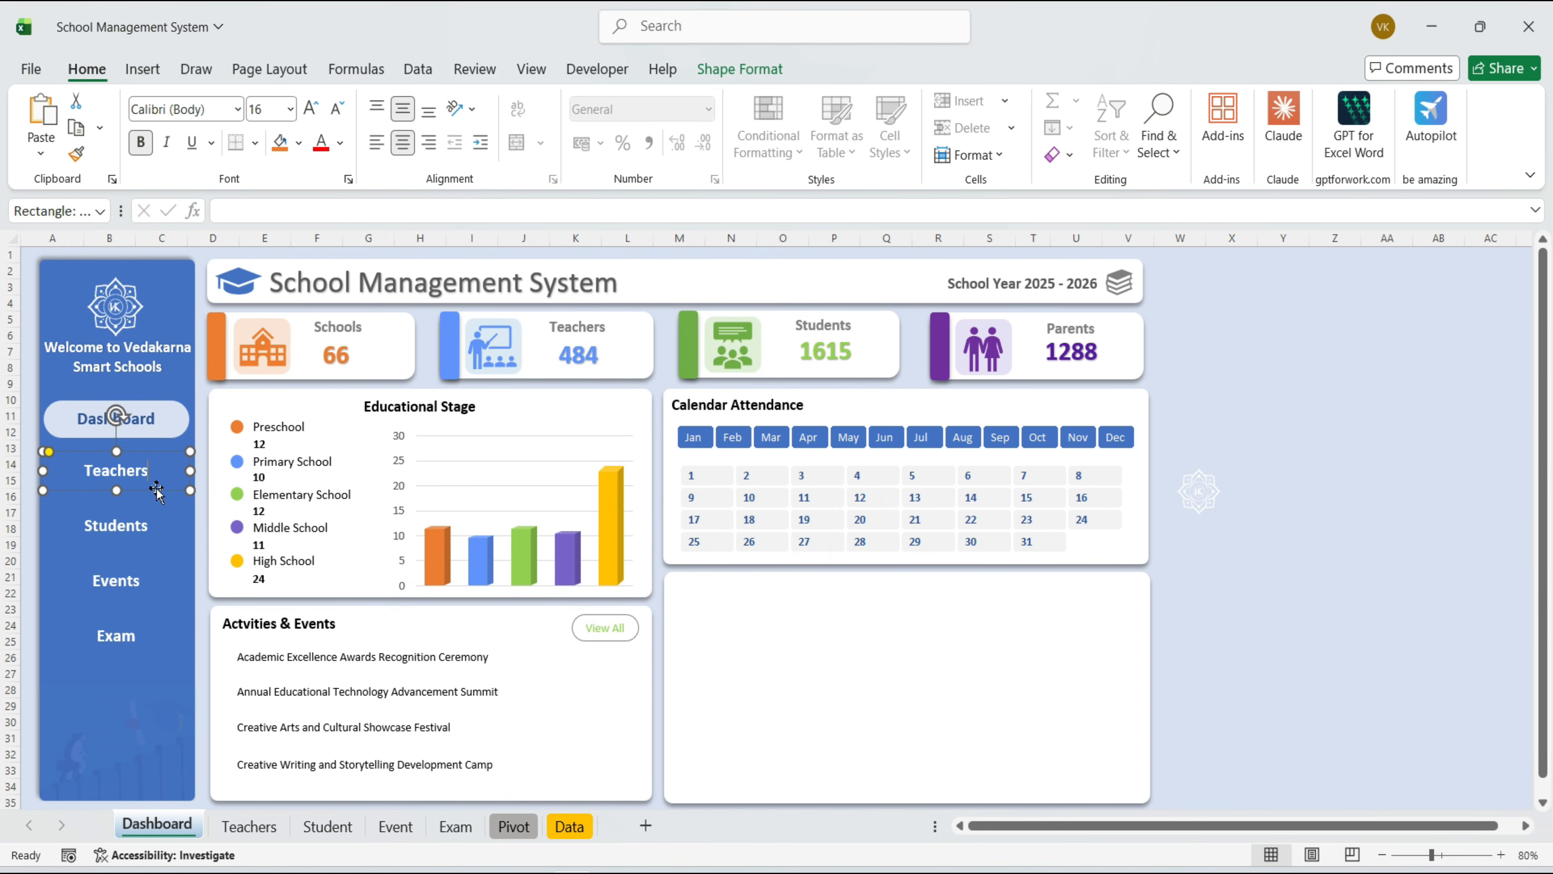
Hyperlink the Teachers, Students, Events and Exam sidebar buttons to the Teachers, Student, Event and Exam sheets
key(ctrl+k)
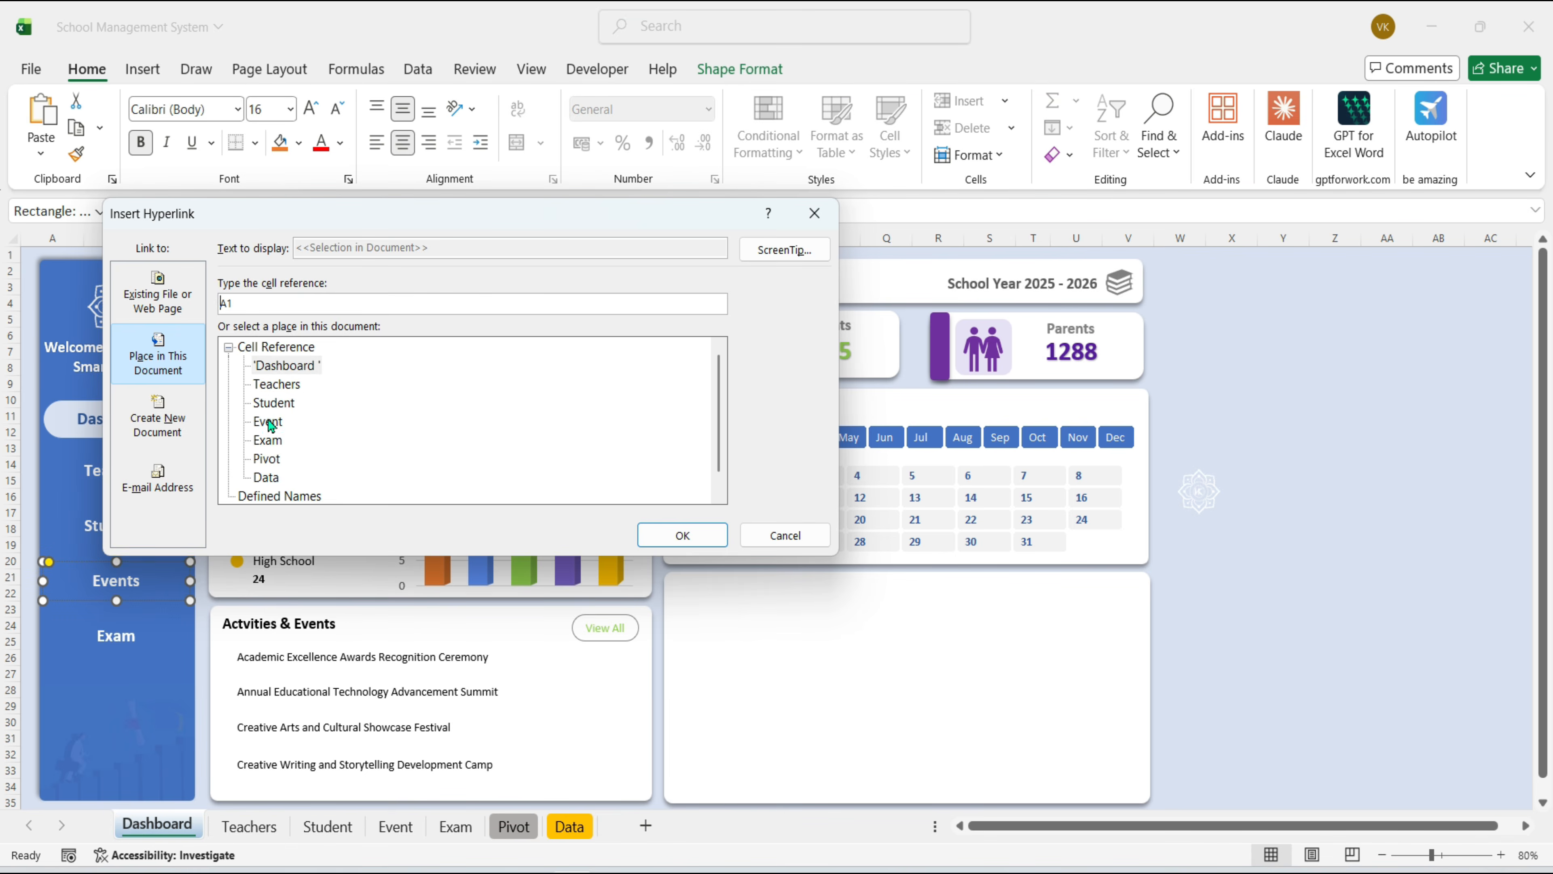
double_click(269, 423)
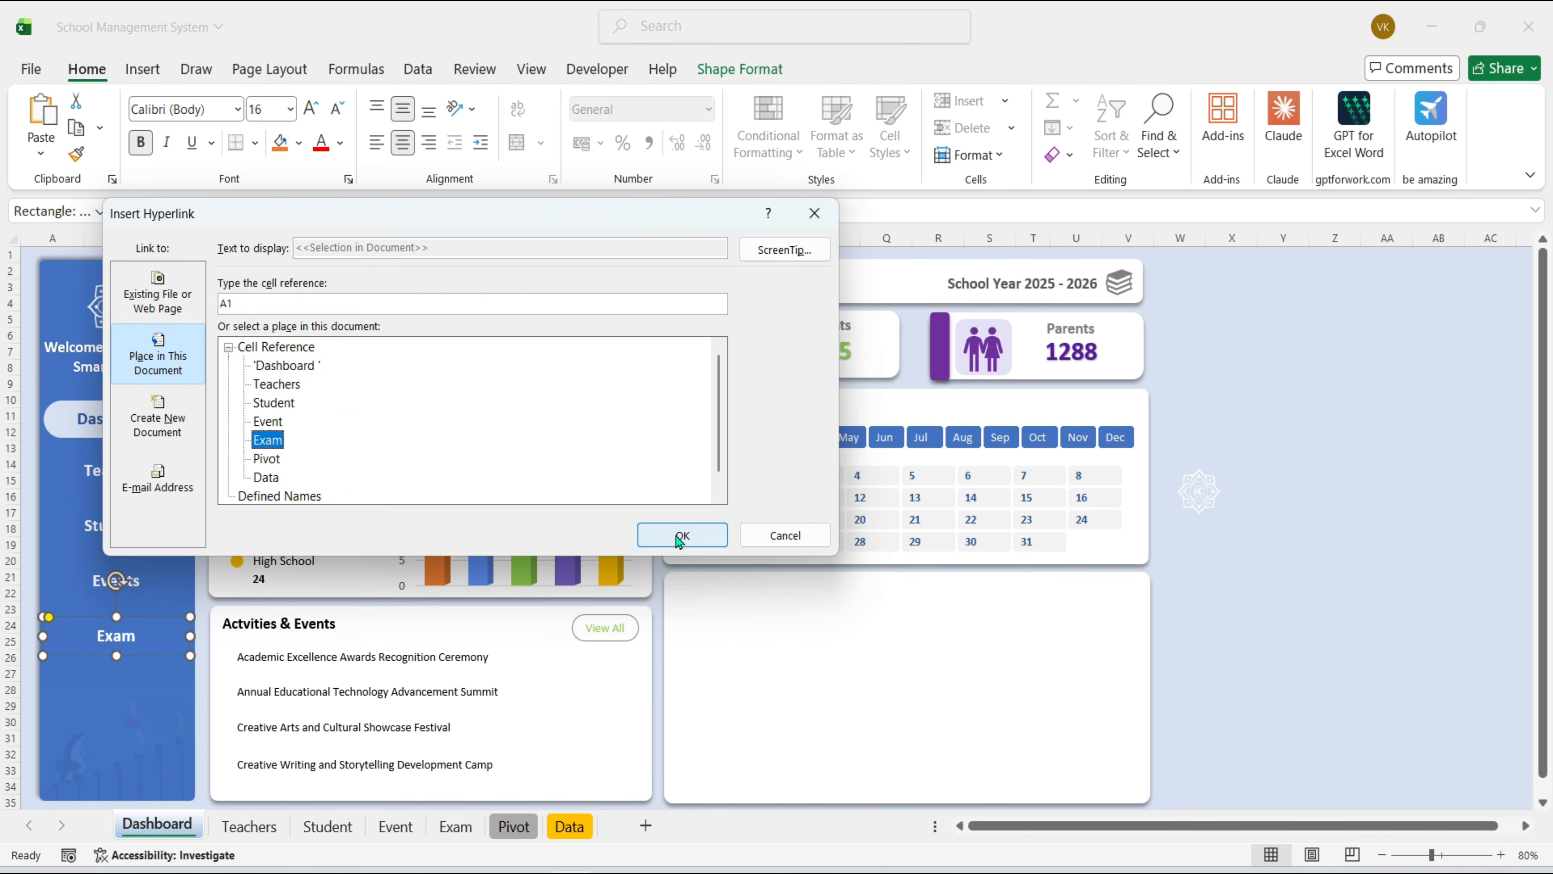
click(680, 537)
click(1220, 579)
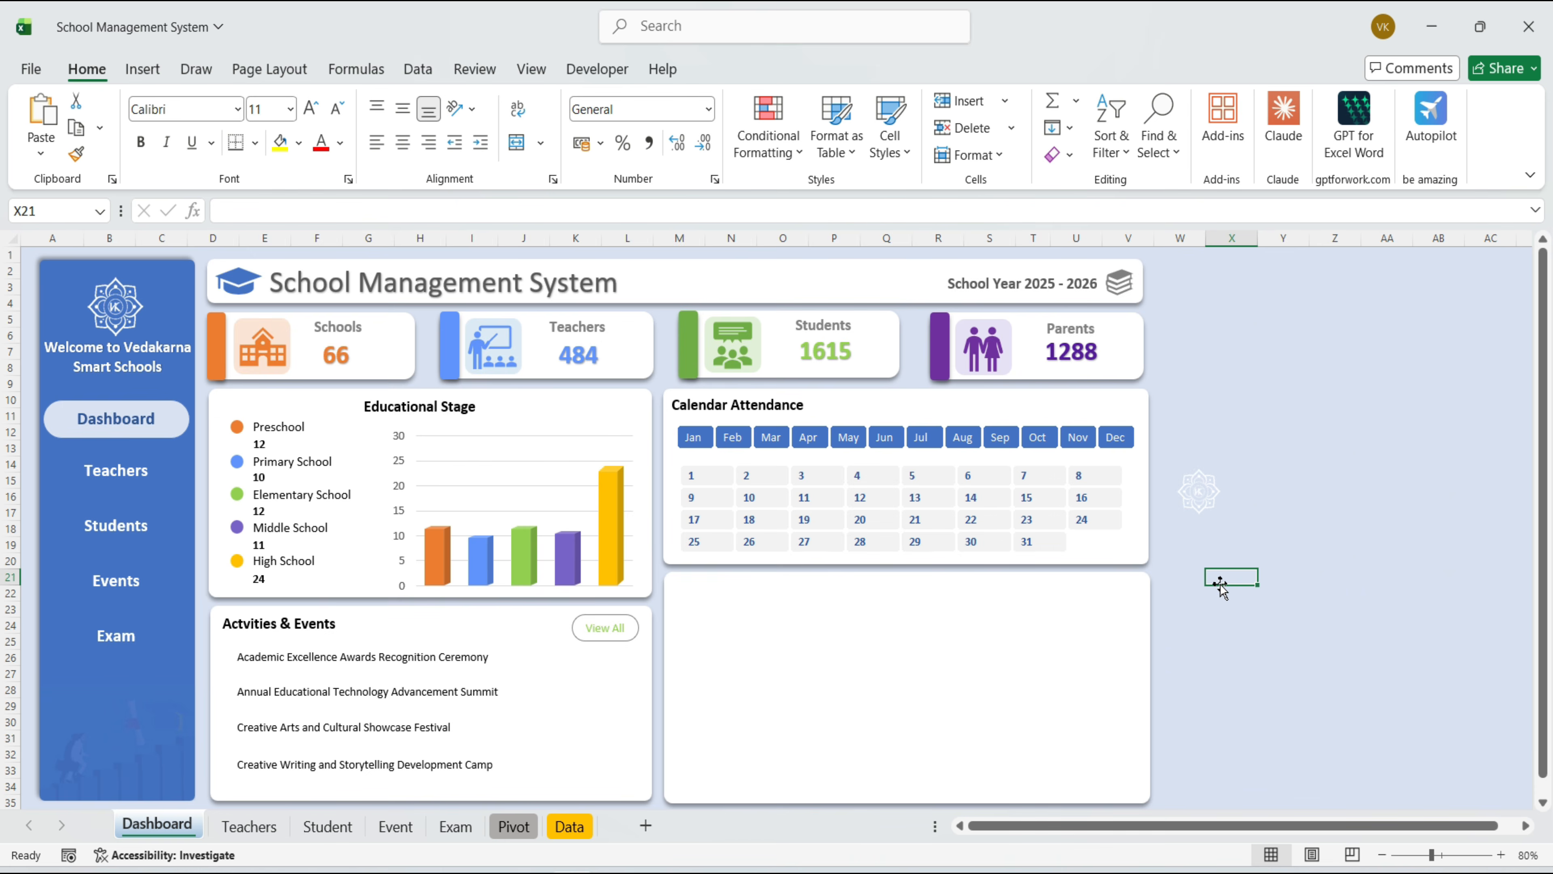
Delete the Teachers, Student, Event and Exam sheets from the workbook
right_click(250, 828)
click(293, 562)
right_click(250, 832)
click(287, 561)
right_click(250, 827)
click(287, 561)
right_click(243, 823)
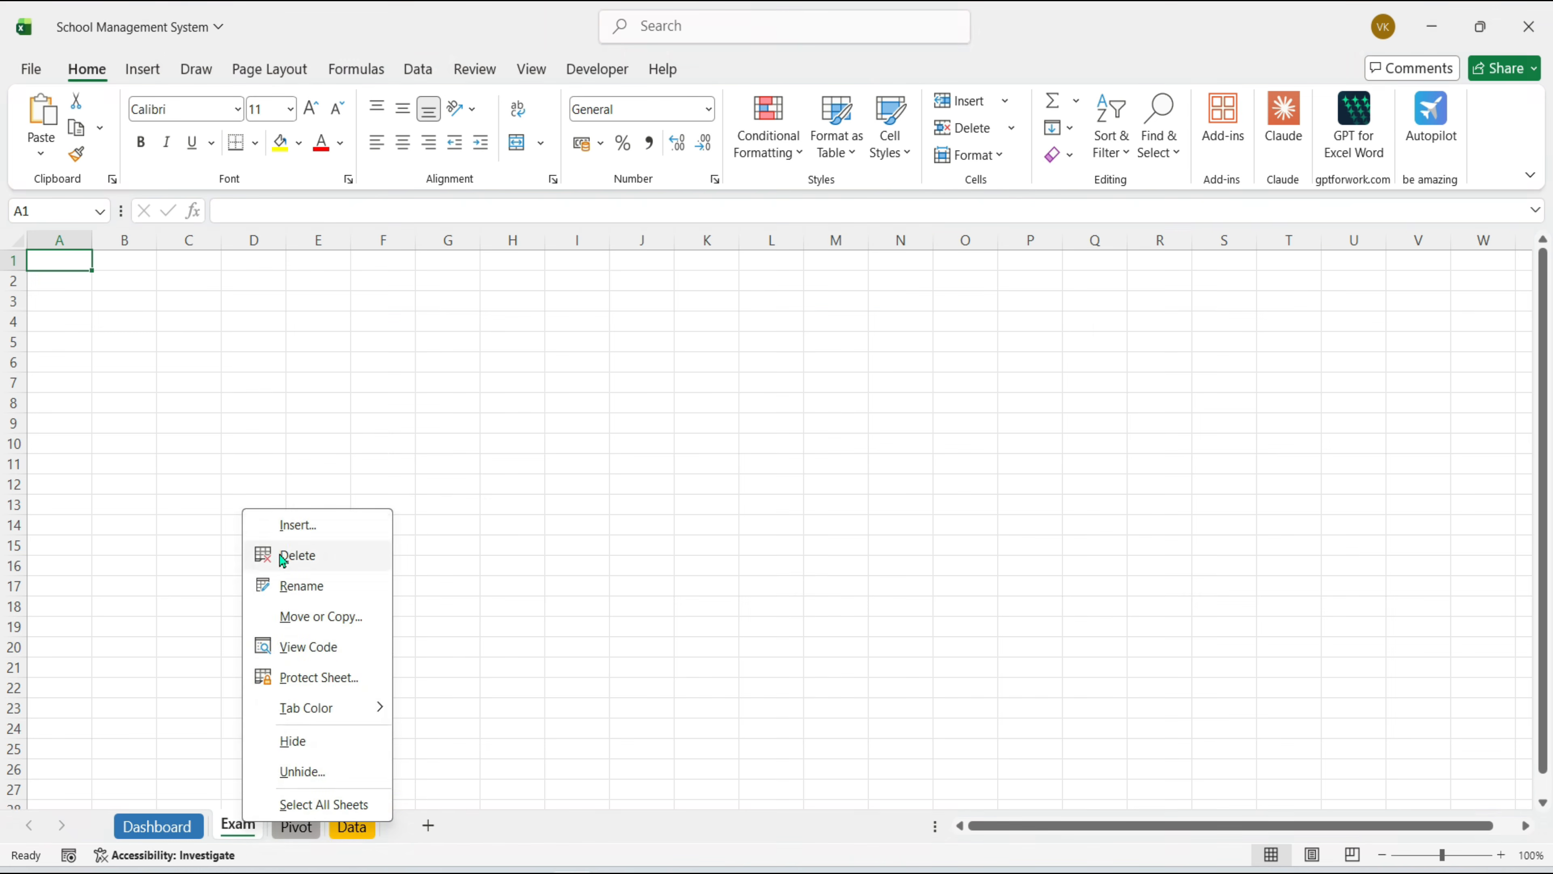
click(284, 560)
Add a new worksheet after the Dashboard sheet and name it Image
click(381, 825)
text(Image)
key(Return)
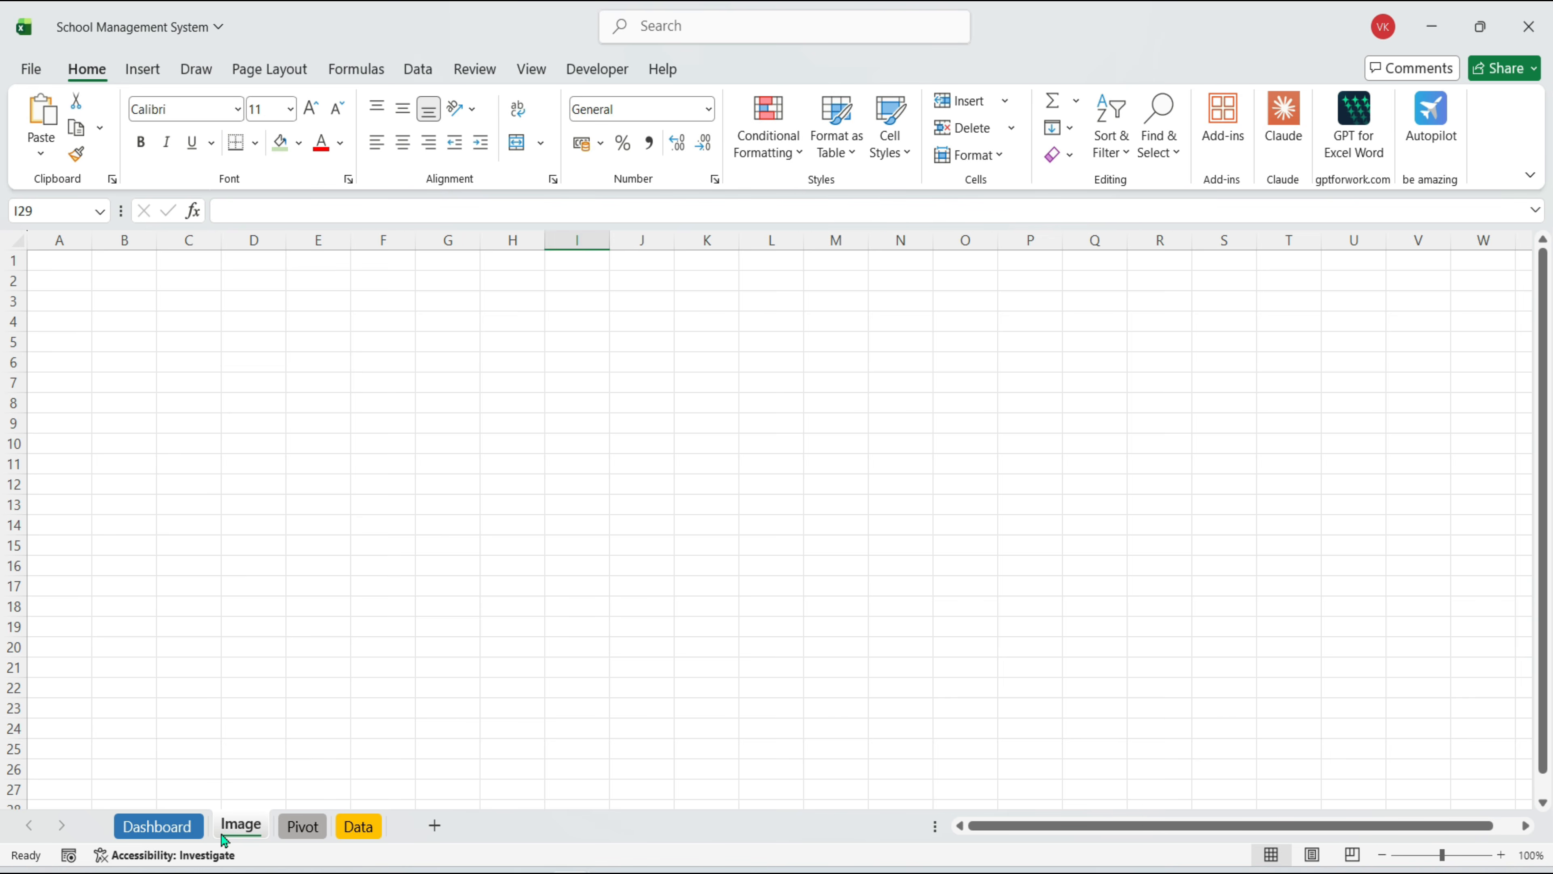
Make the rows below the header row of the Image sheet tall enough to hold portrait pictures
click(1382, 856)
click(1382, 855)
click(1382, 855)
click(1382, 856)
drag(8, 253, 17, 704)
drag(10, 292, 11, 357)
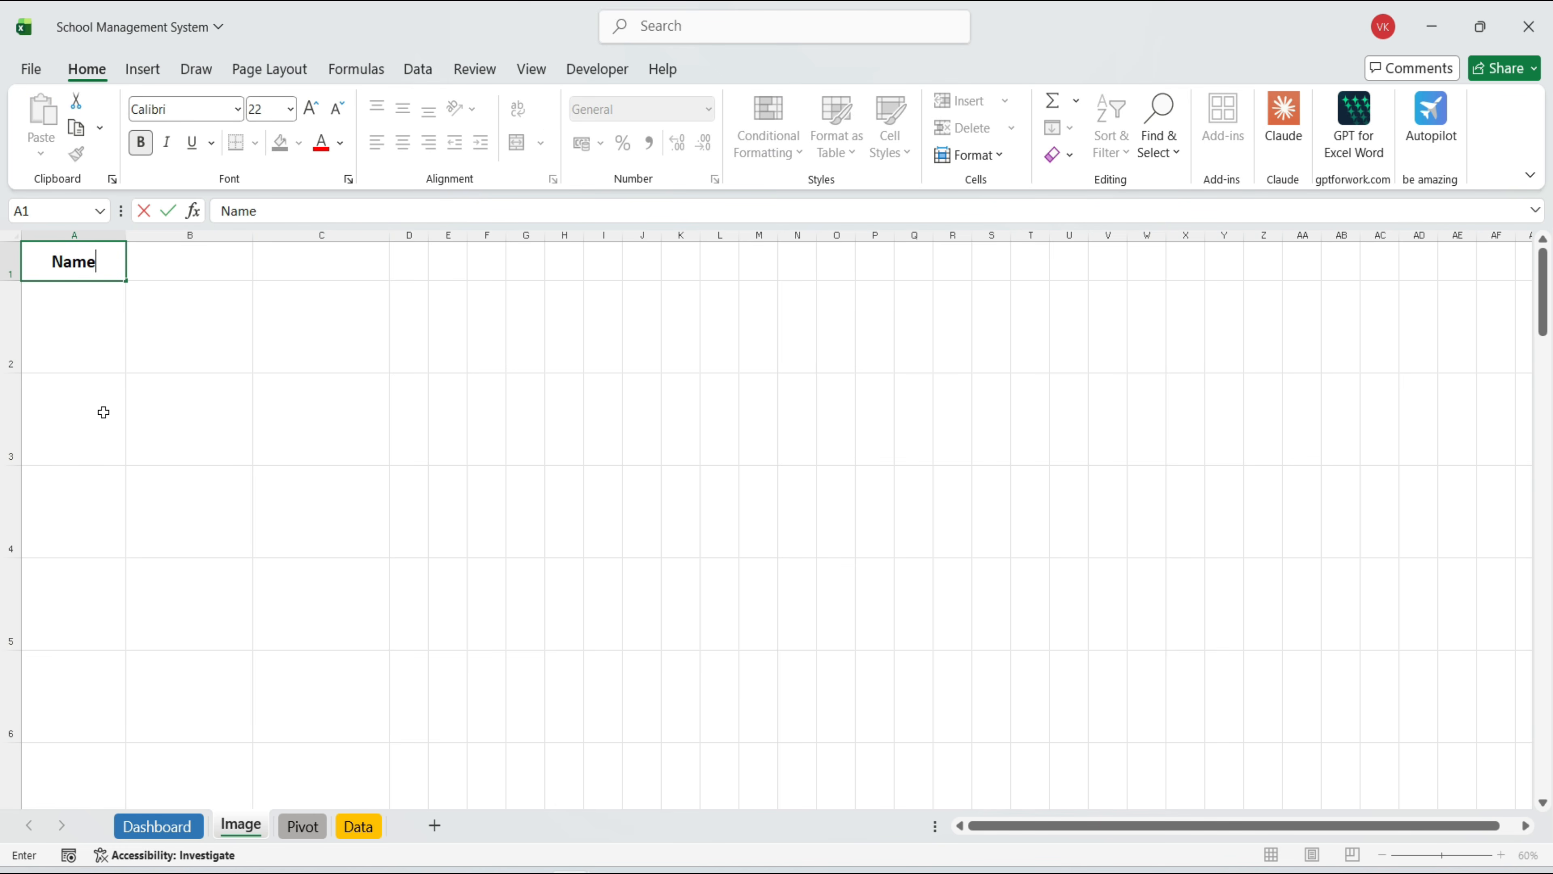
Enter the headers Name, Name without "_" and Image in A1:C1 and fit column B to its text
key(Tab)
text(Name without "_")
key(Tab)
text(Image)
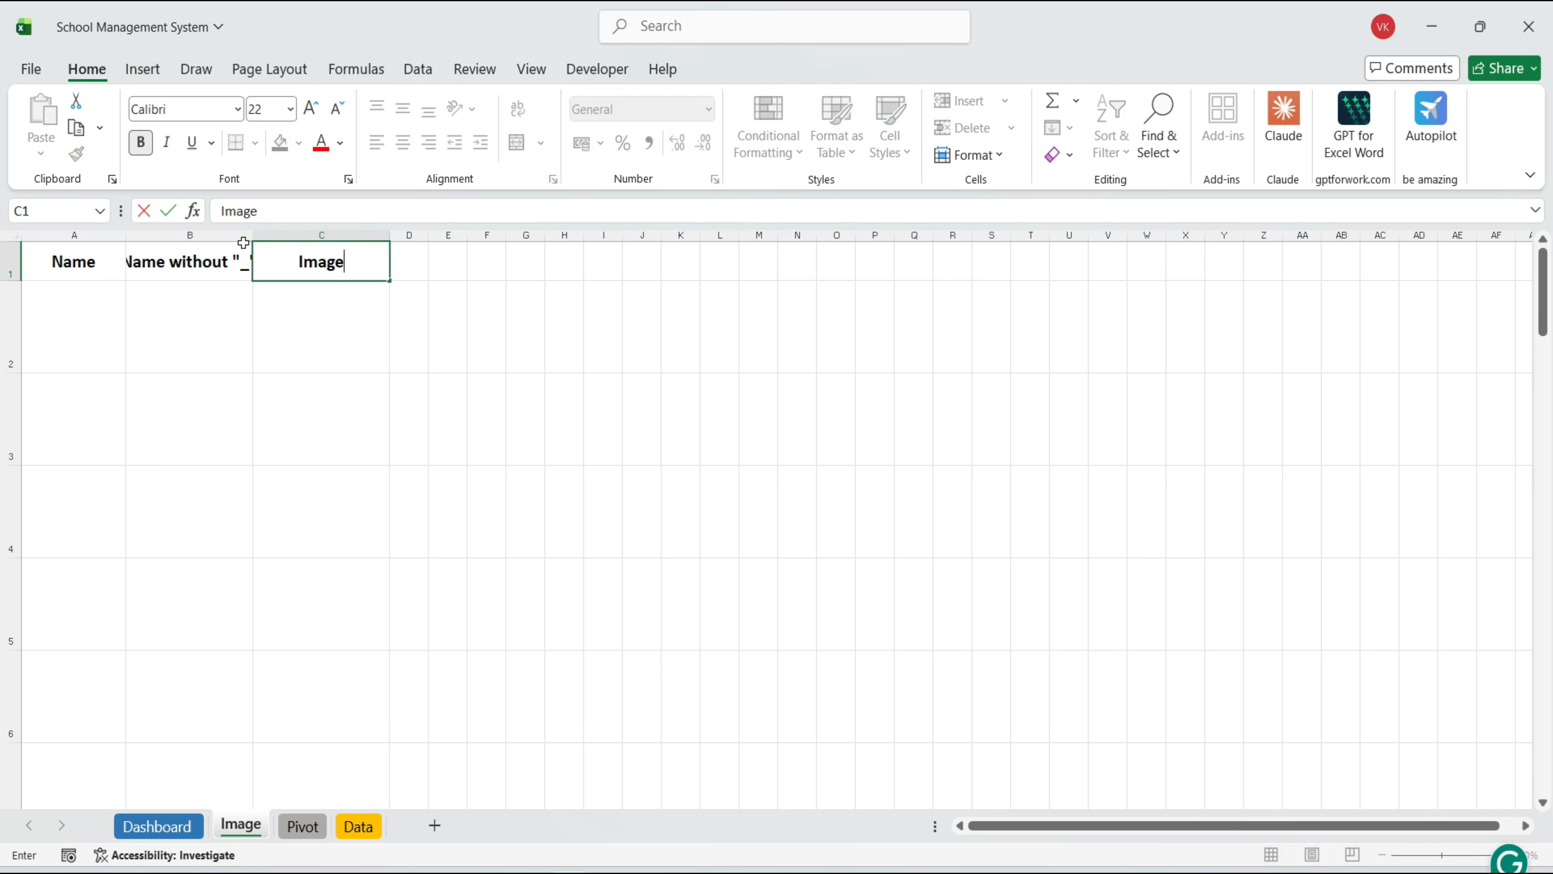
double_click(252, 235)
Fill the Name header light blue, the Name without "_" header light gold and the Image header light green
click(74, 262)
click(298, 145)
click(506, 311)
click(200, 261)
click(299, 147)
click(478, 311)
click(342, 262)
click(299, 145)
click(534, 310)
Filter the Data sheet's Rank column to ranks 1, 2 and 3
click(93, 336)
click(351, 831)
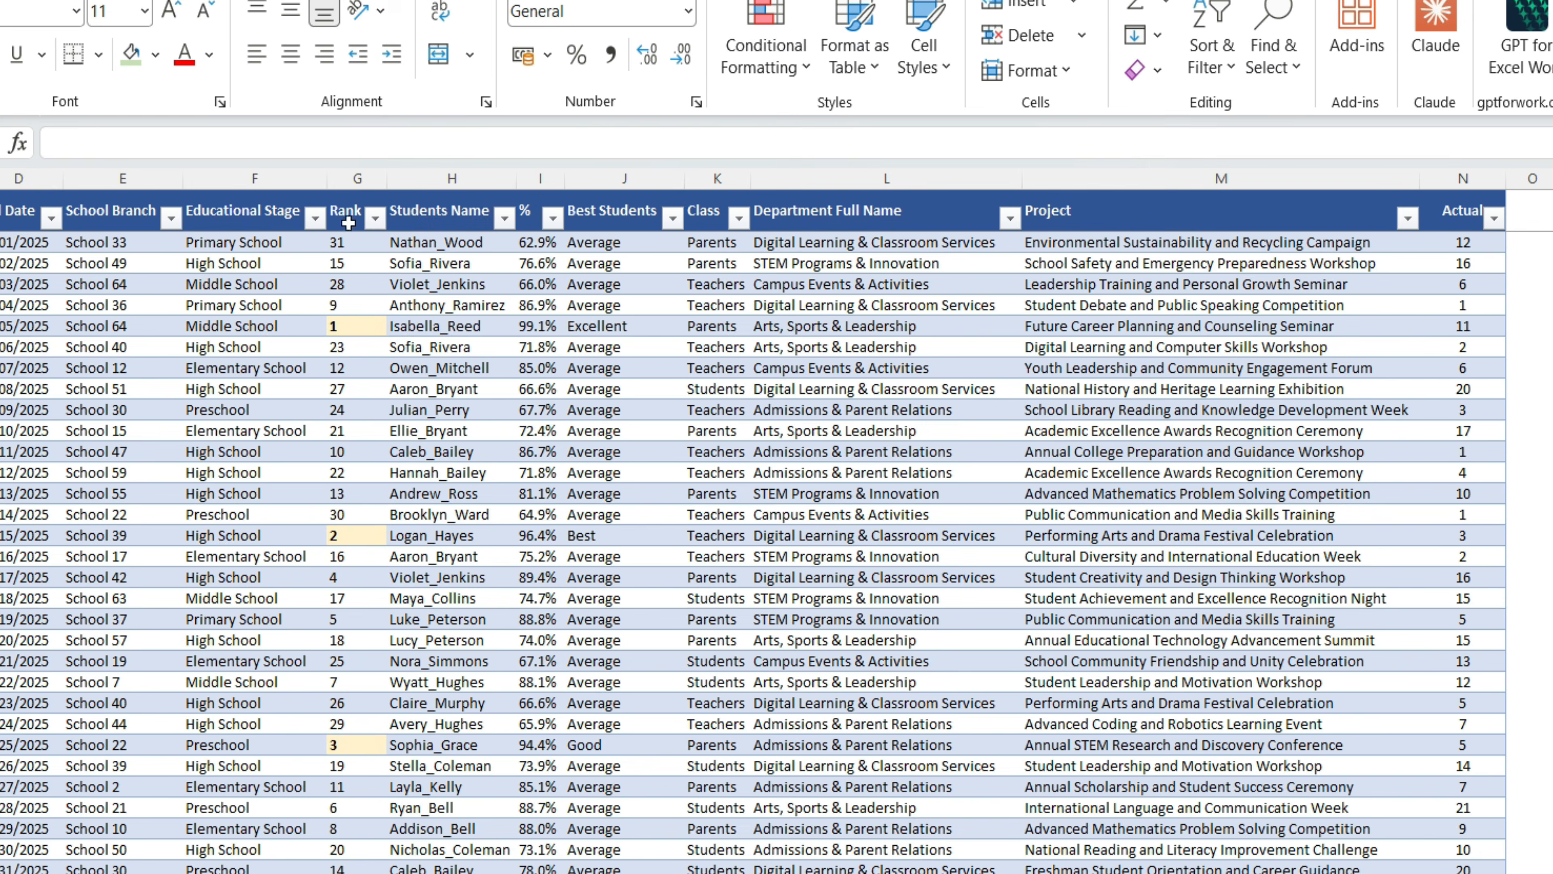
click(377, 217)
click(106, 575)
click(107, 600)
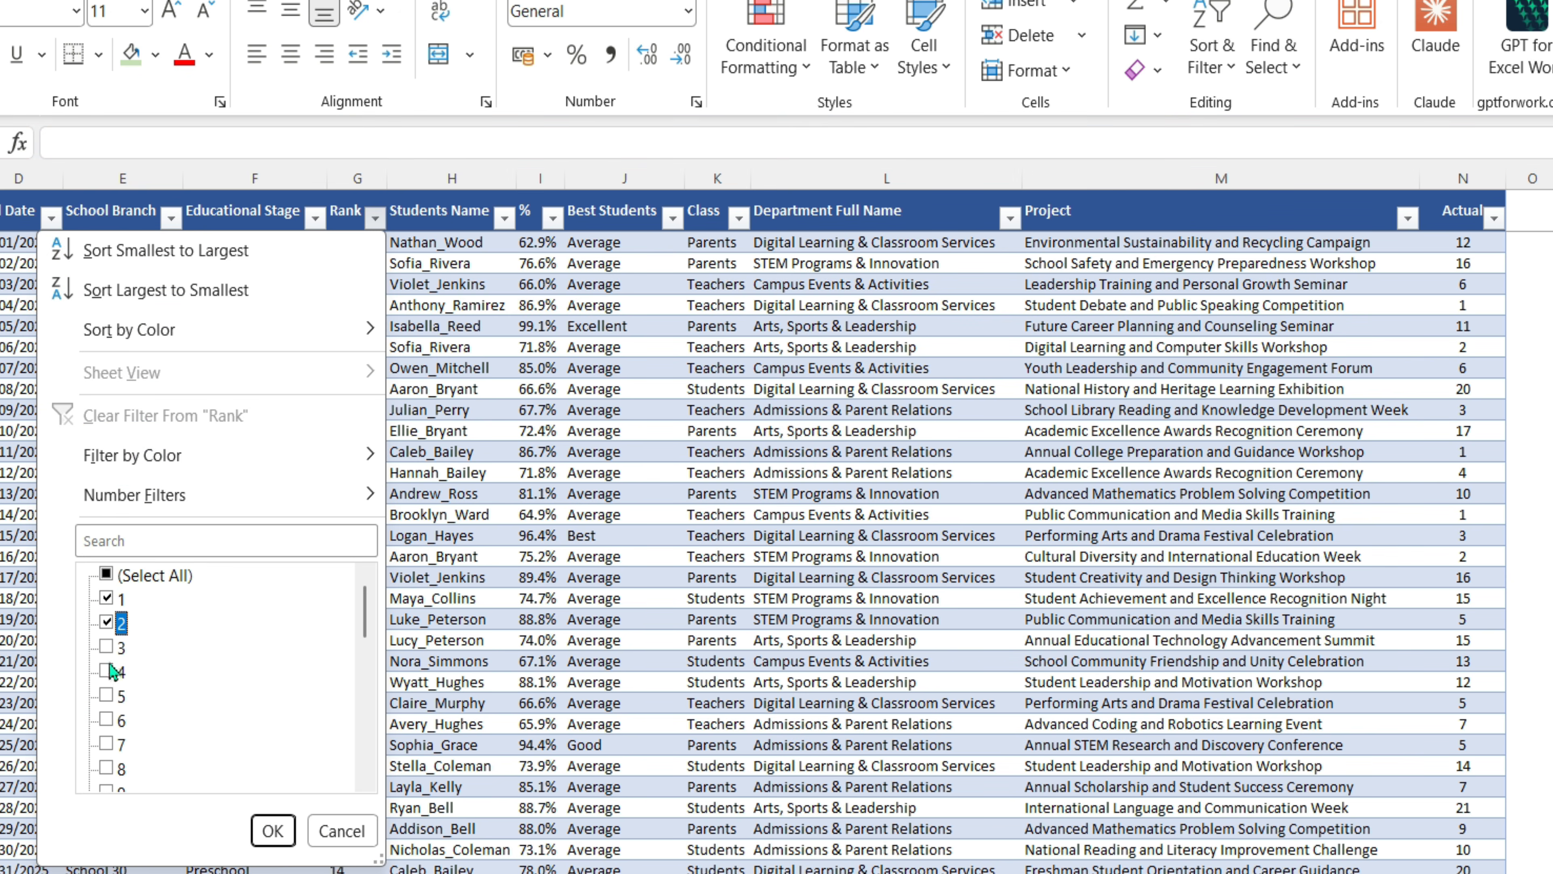
click(273, 841)
Copy the filtered Students Name entries from the Data sheet into the Image sheet's Name column, starting at A2
click(435, 326)
key(ctrl+shift+Down)
key(ctrl+c)
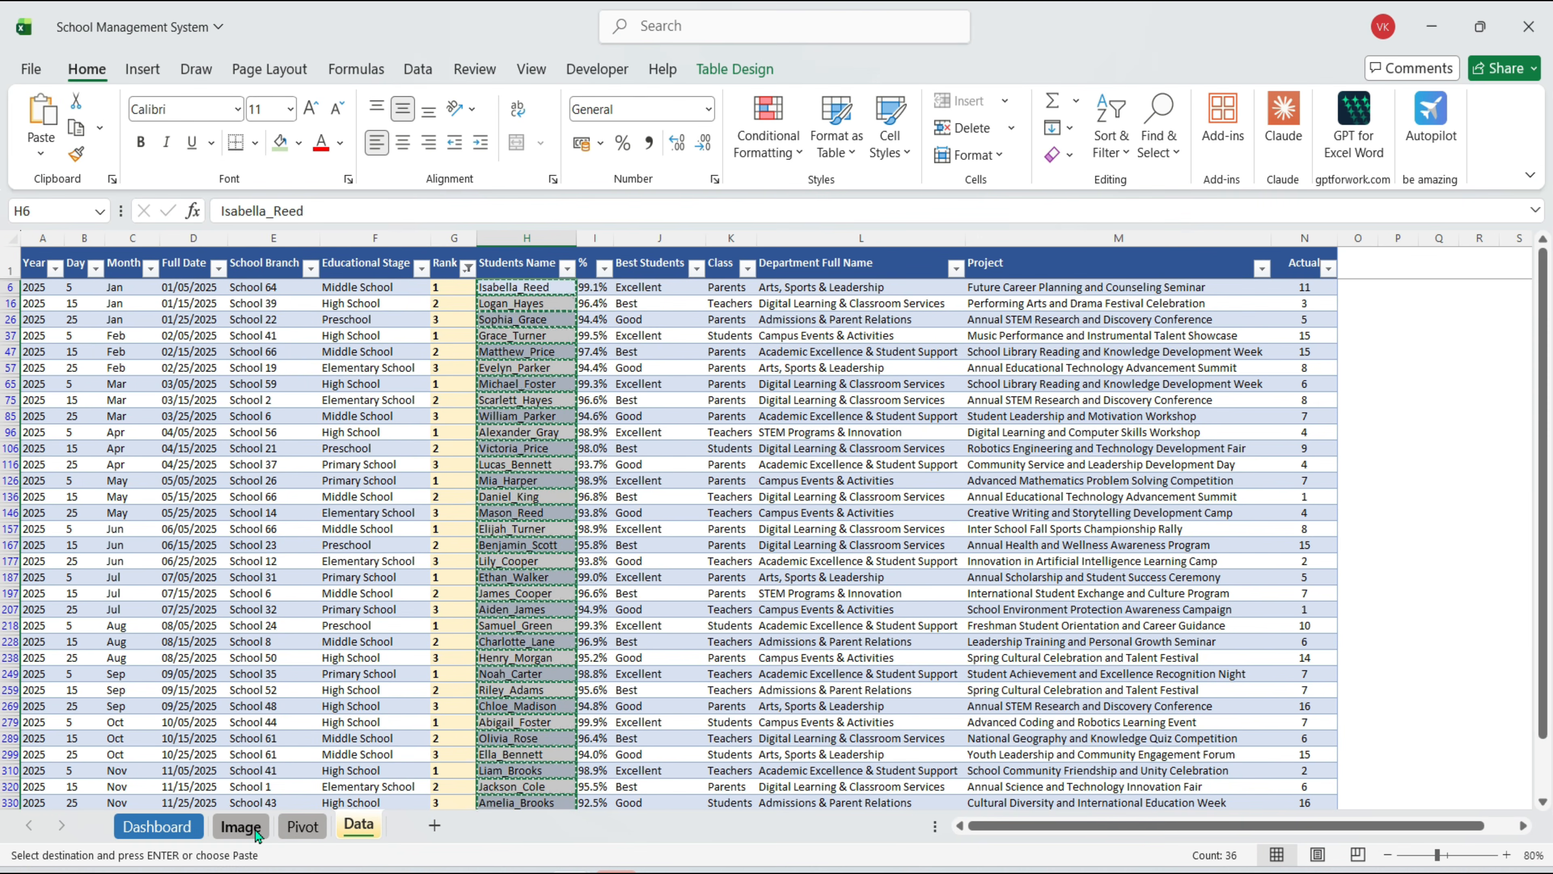
click(241, 826)
key(ctrl+v)
key(ctrl+v)
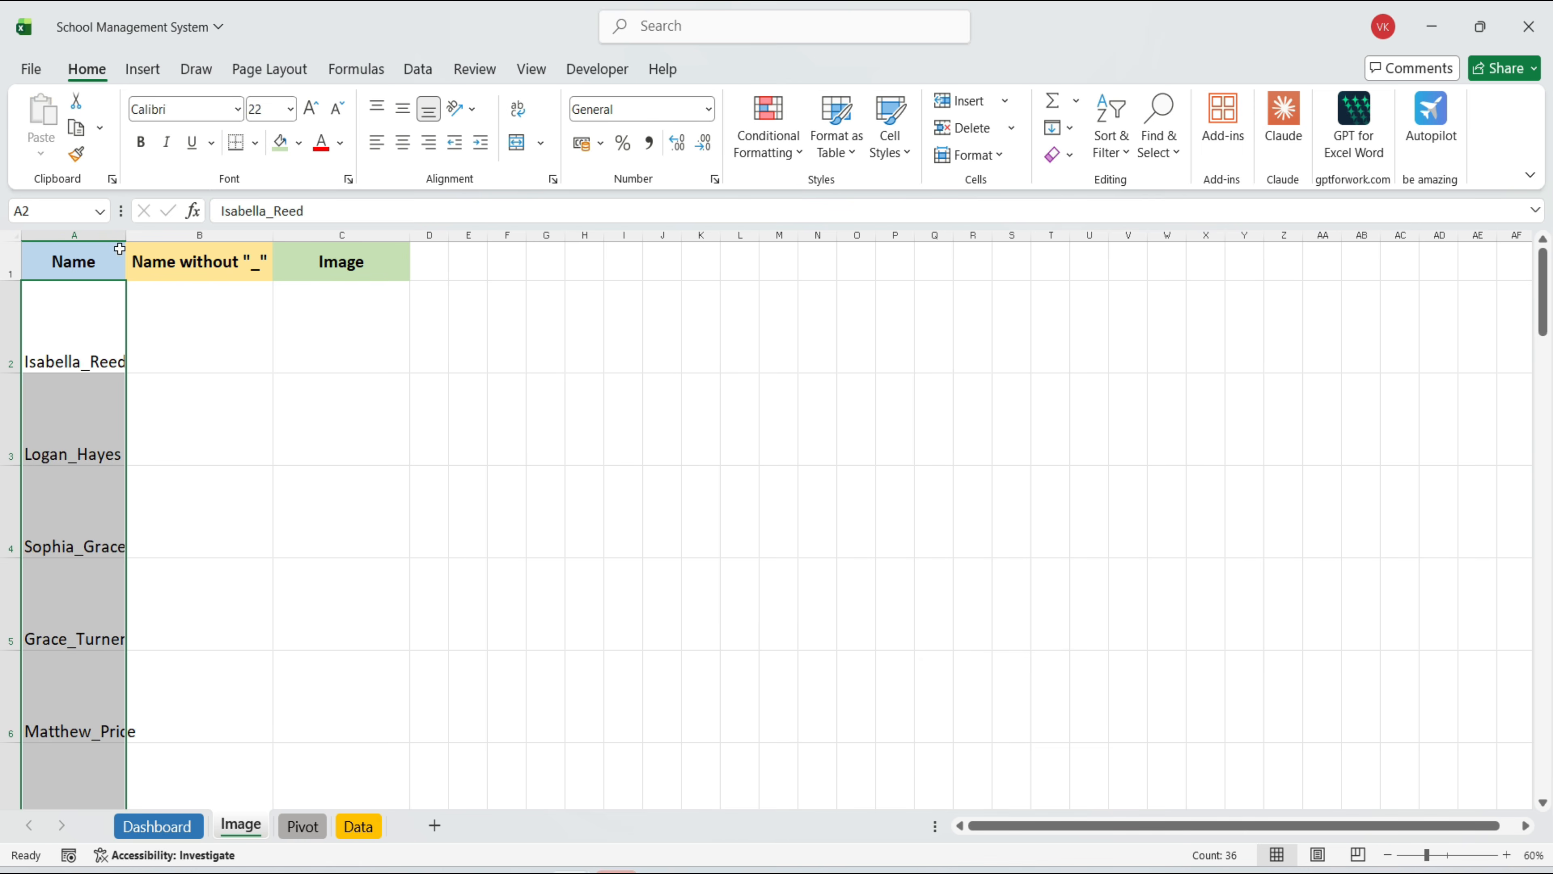
Copy the student names from column A into the Name without "_" column, starting at B2
key(ctrl+c)
click(238, 317)
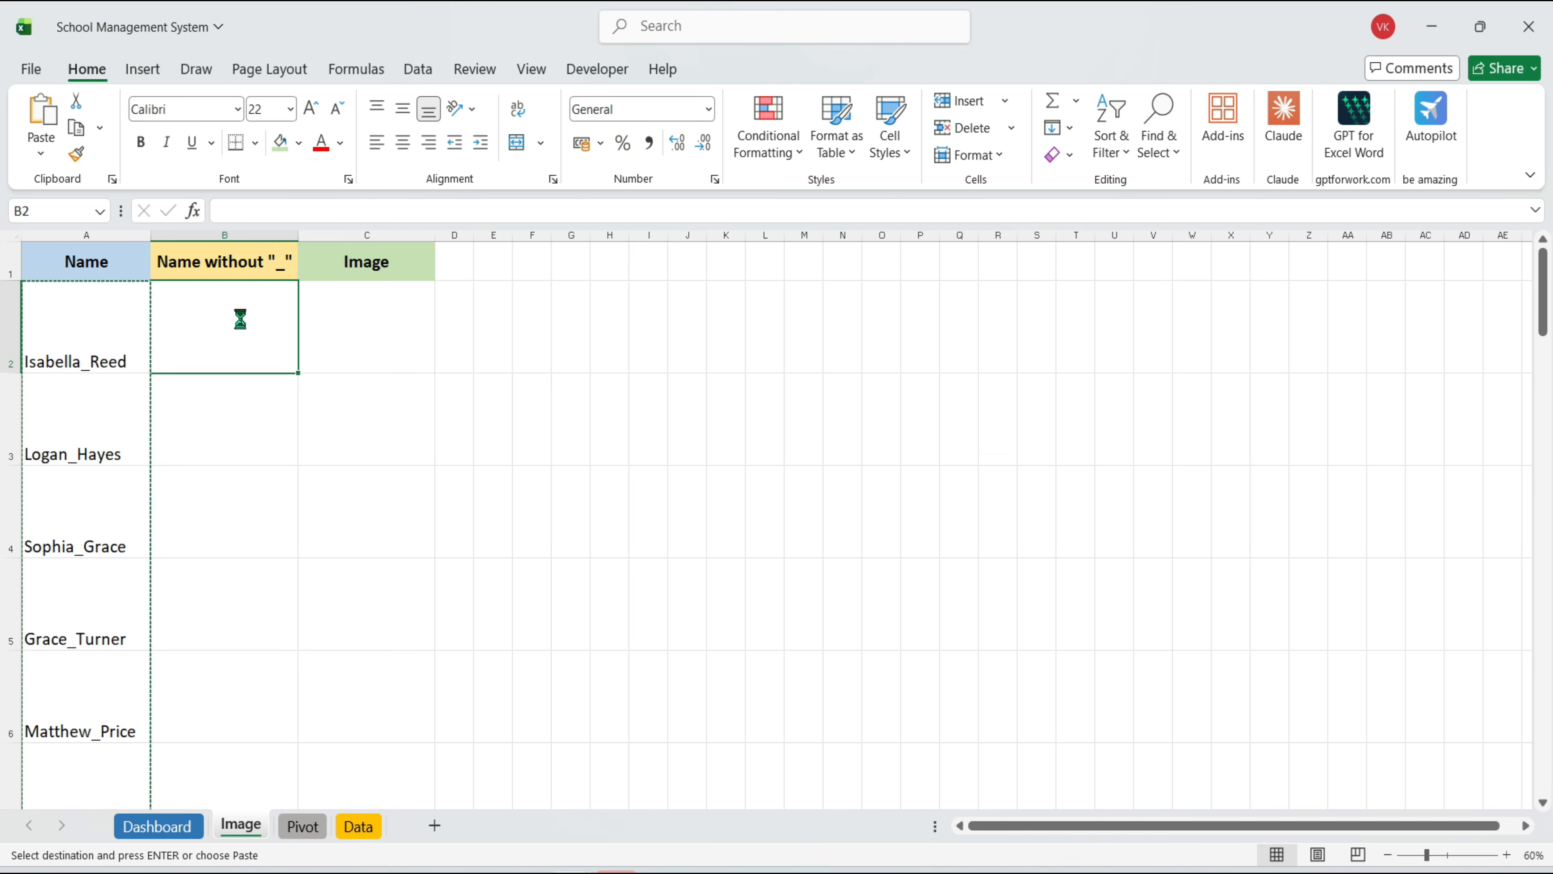
key(ctrl+v)
key(Escape)
Replace all underscores with spaces in the Name without "_" column
key(ctrl+h)
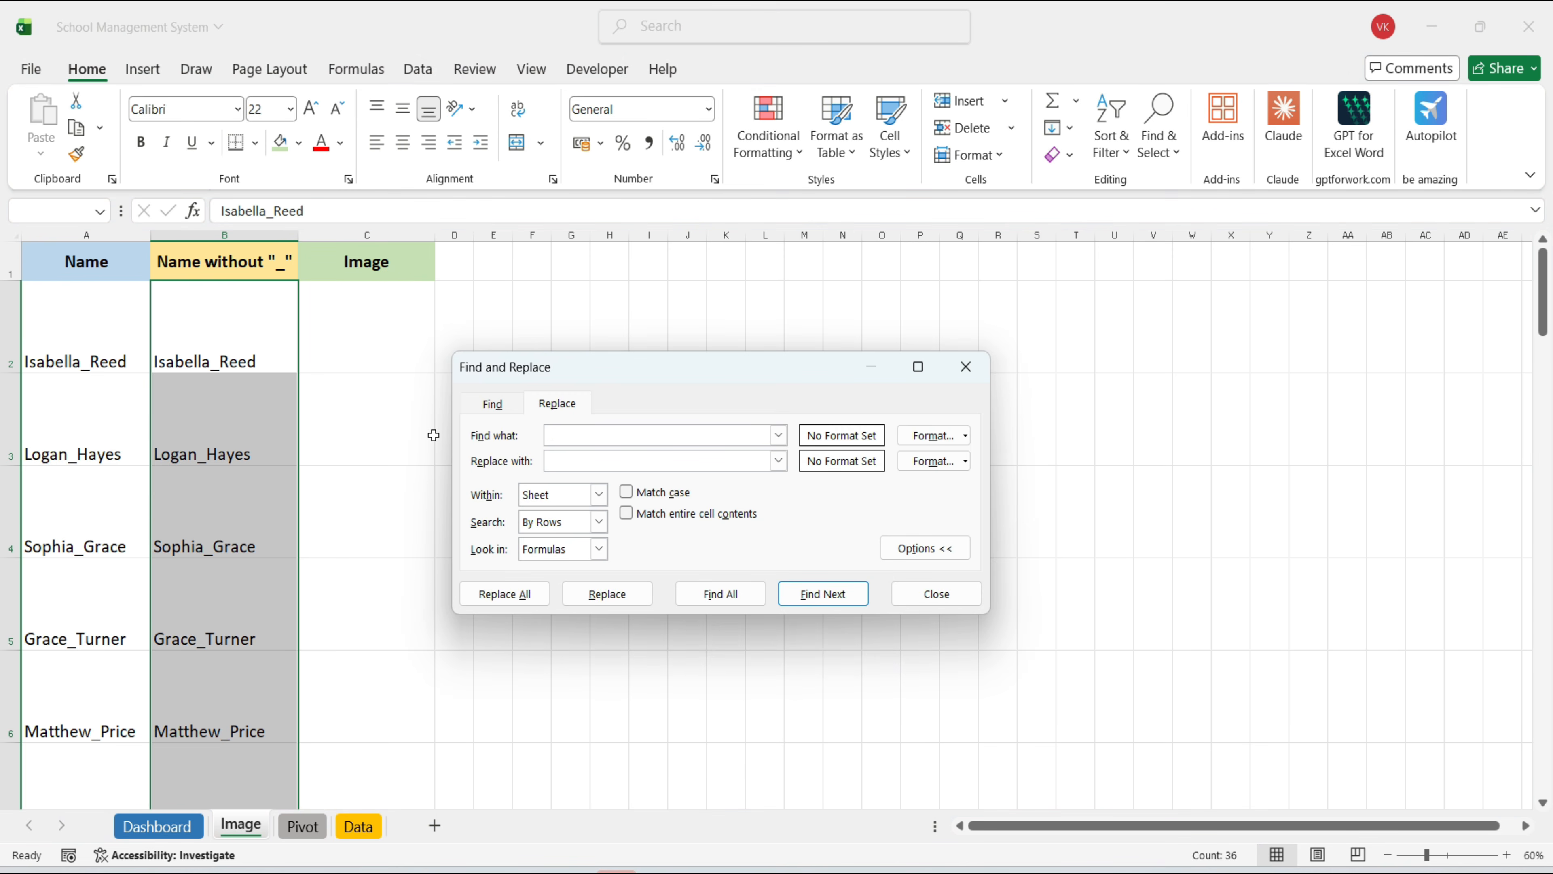
click(503, 593)
click(843, 538)
click(917, 593)
key(Right)
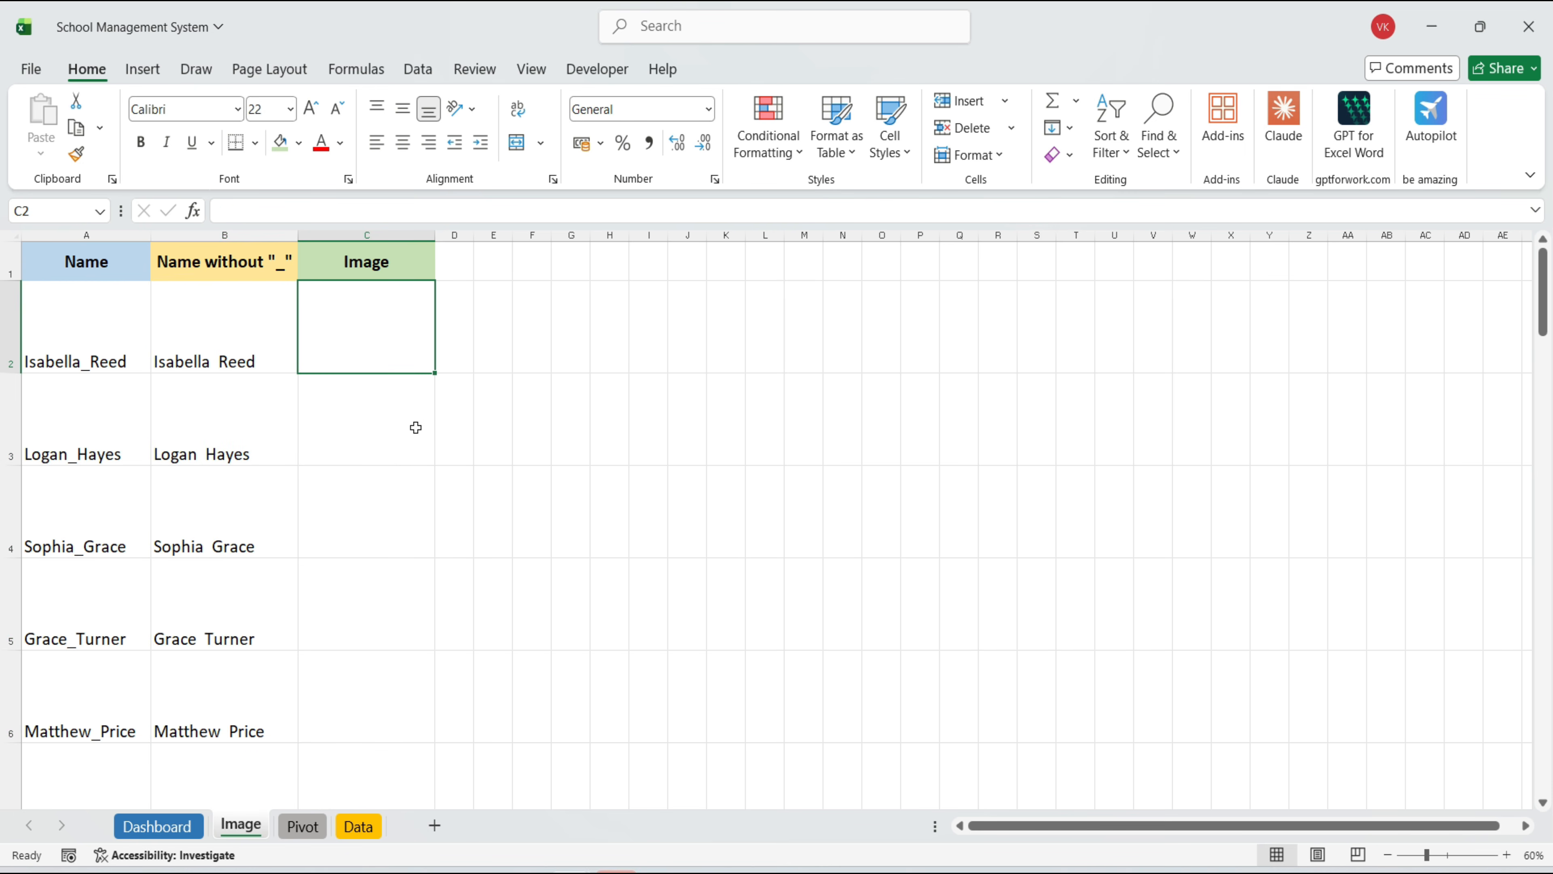
Insert all the student portrait pictures from the School Management System folder into the Image sheet
click(147, 73)
click(252, 111)
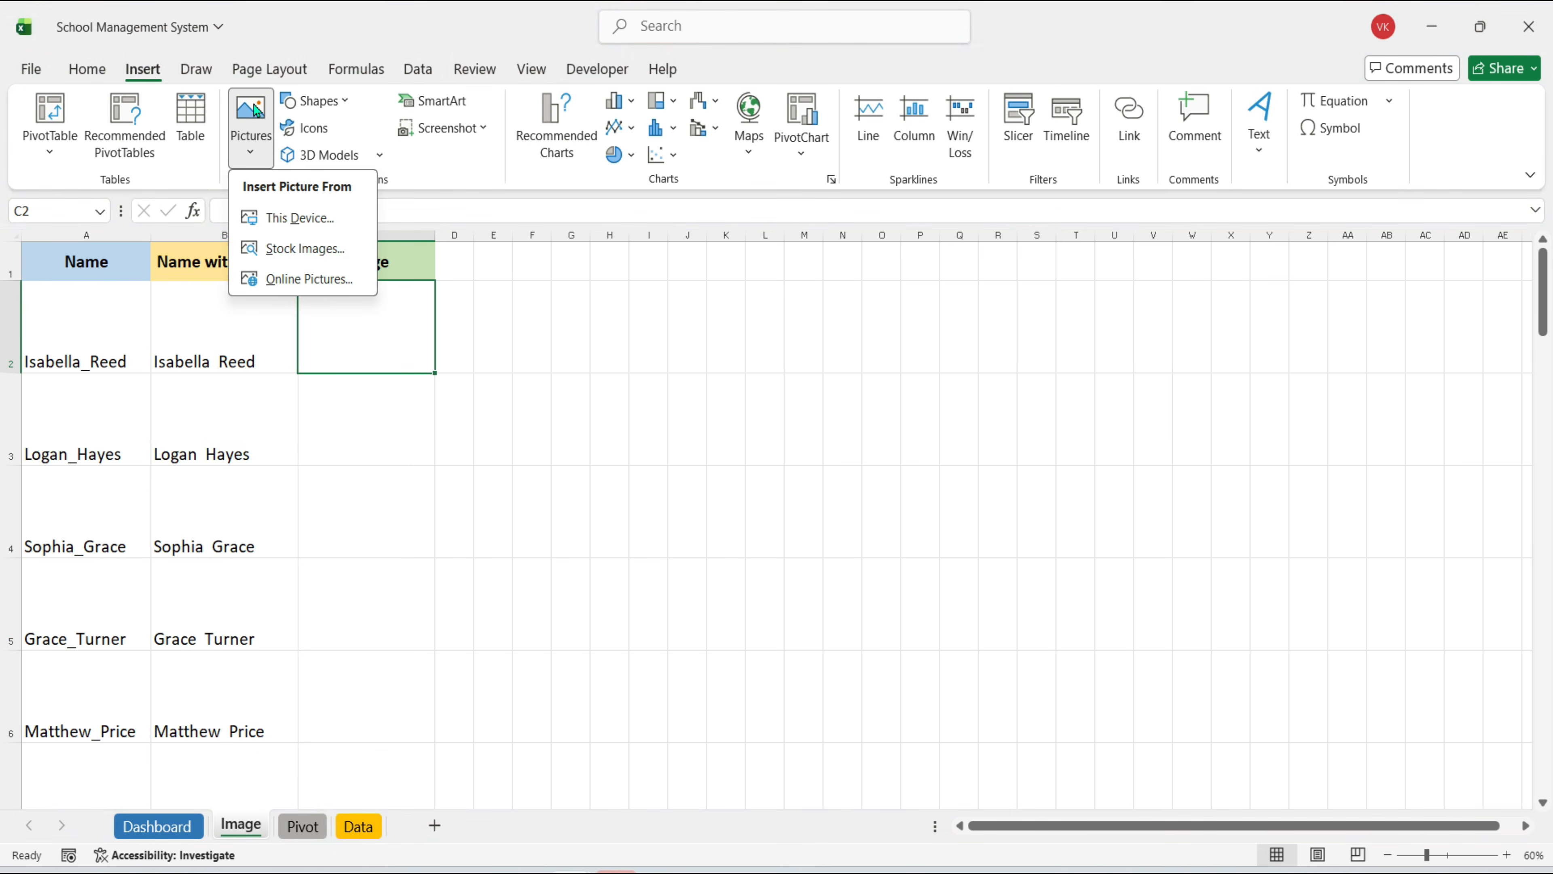
click(305, 217)
key(ctrl+a)
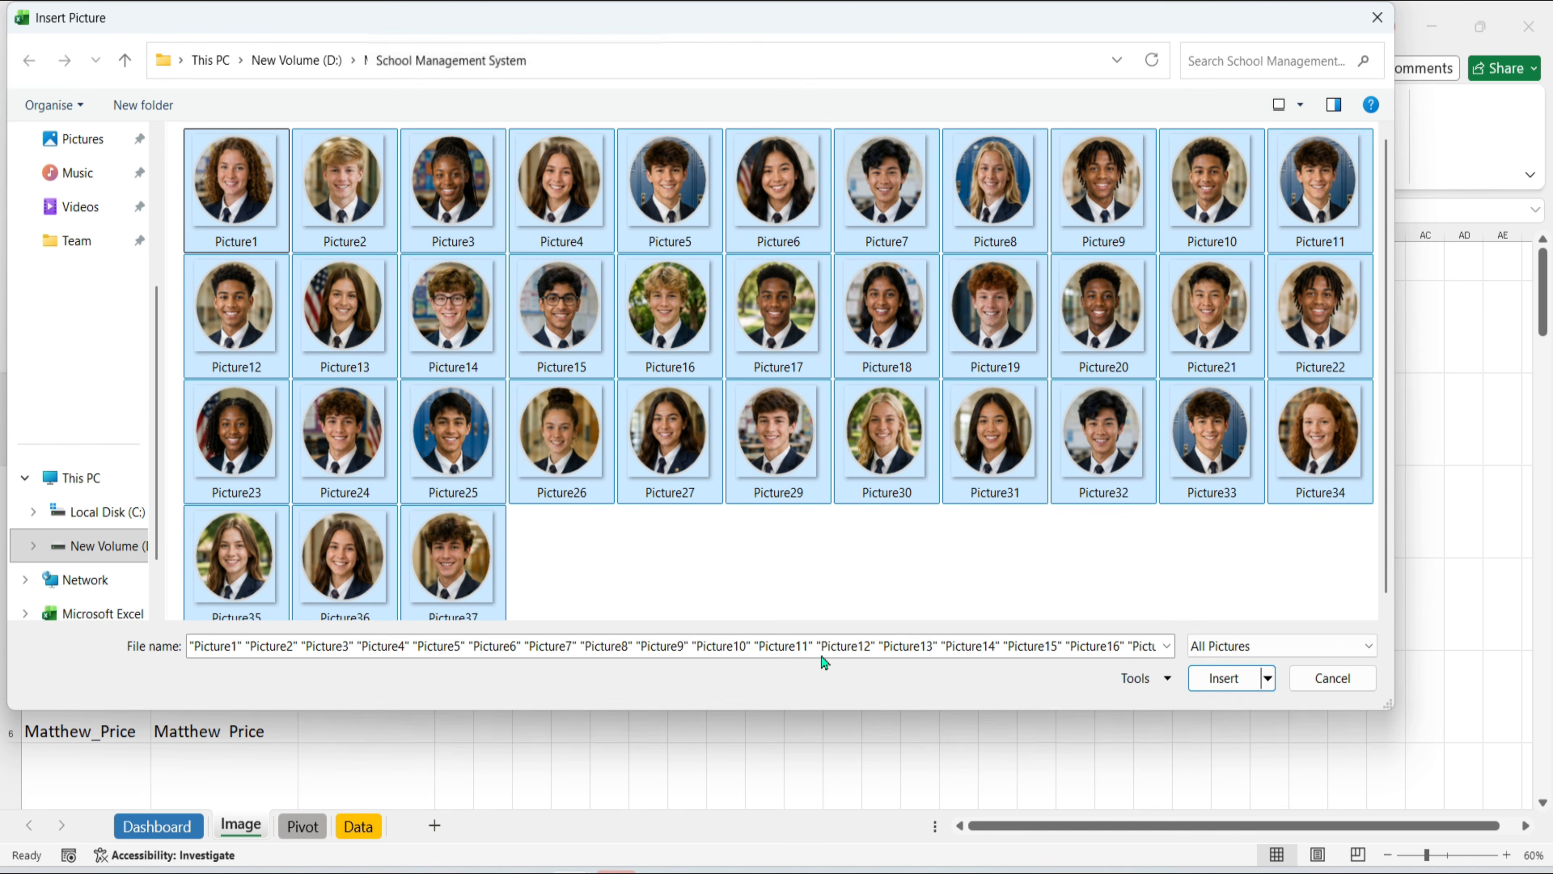
click(1225, 678)
Place each portrait in the Image column cell beside its student's name, one picture per row
drag(804, 371, 339, 374)
drag(826, 392, 340, 567)
click(839, 405)
drag(869, 450, 444, 652)
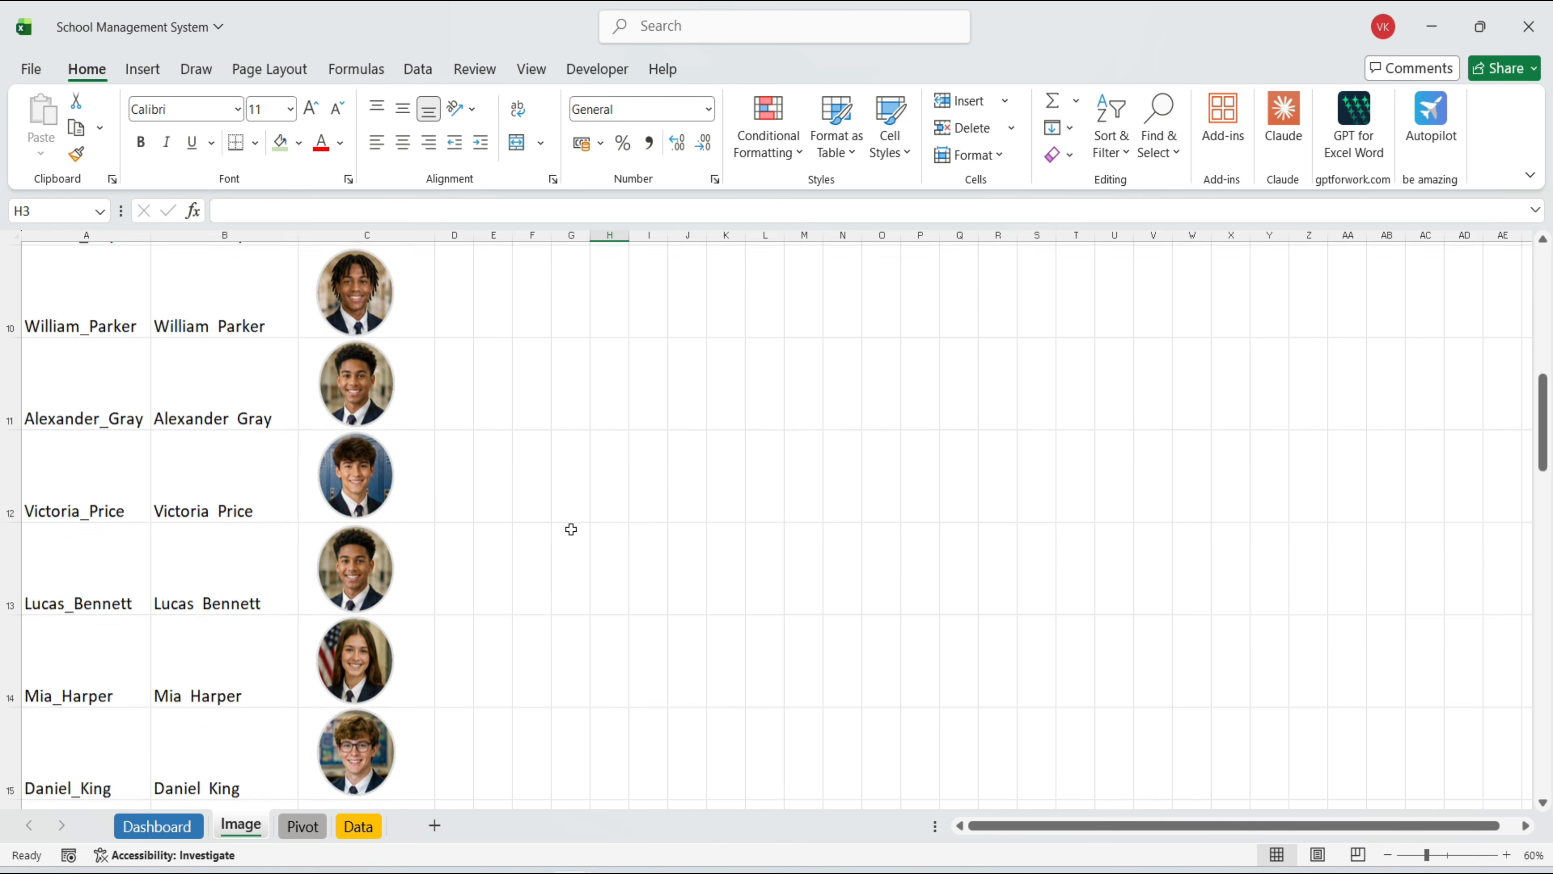
scroll(571, 530, down, 4)
scroll(571, 529, up, 9)
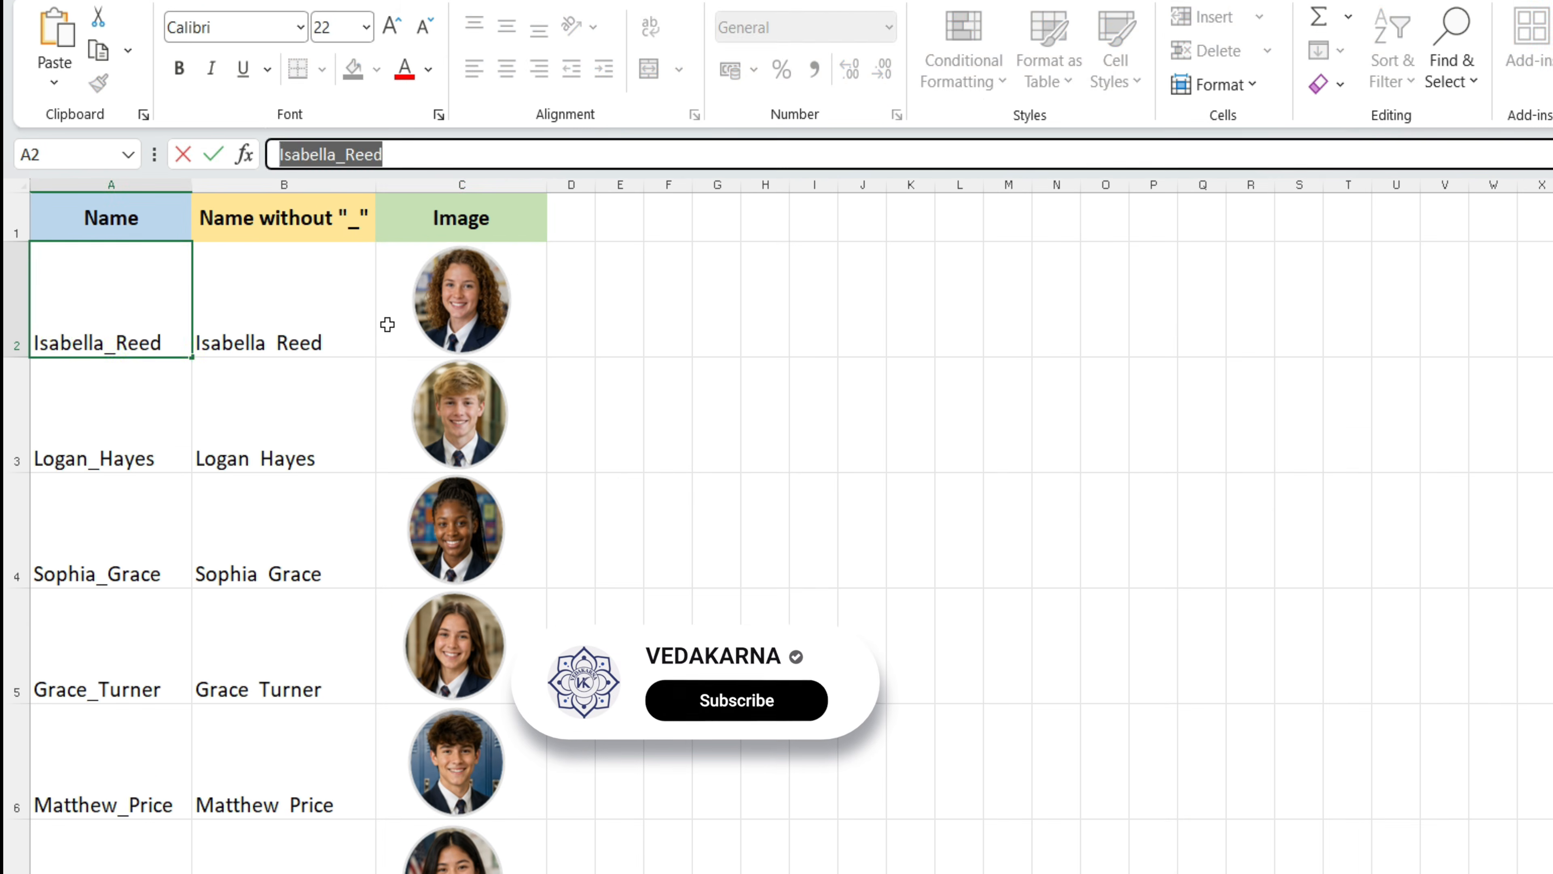
Define a name for each portrait cell in column C, using the underscored student name from column A of its row
click(387, 334)
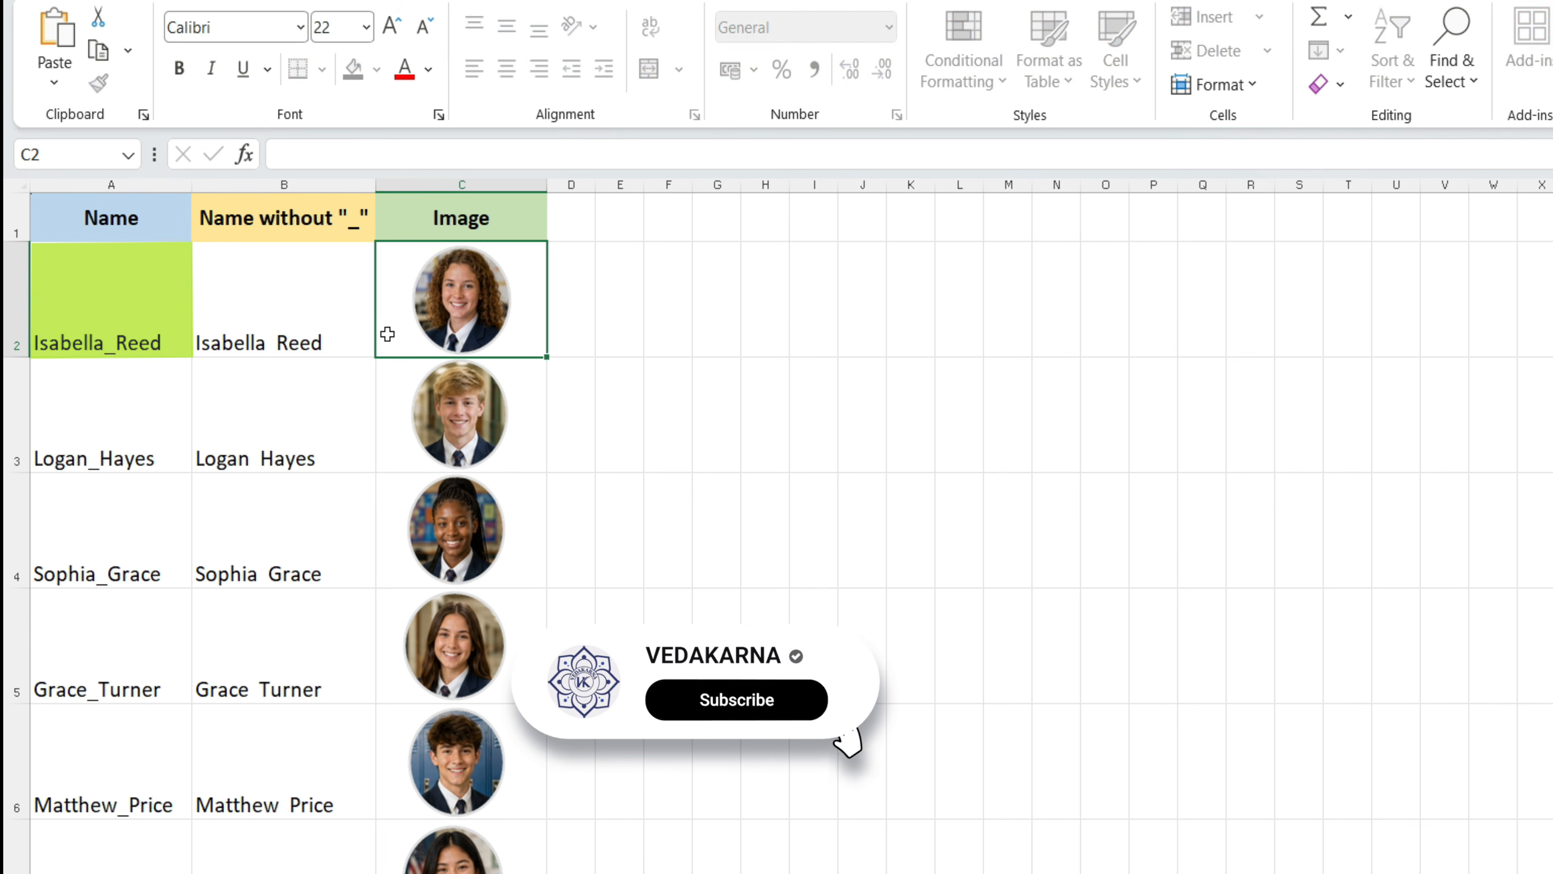
click(68, 155)
key(ctrl+v)
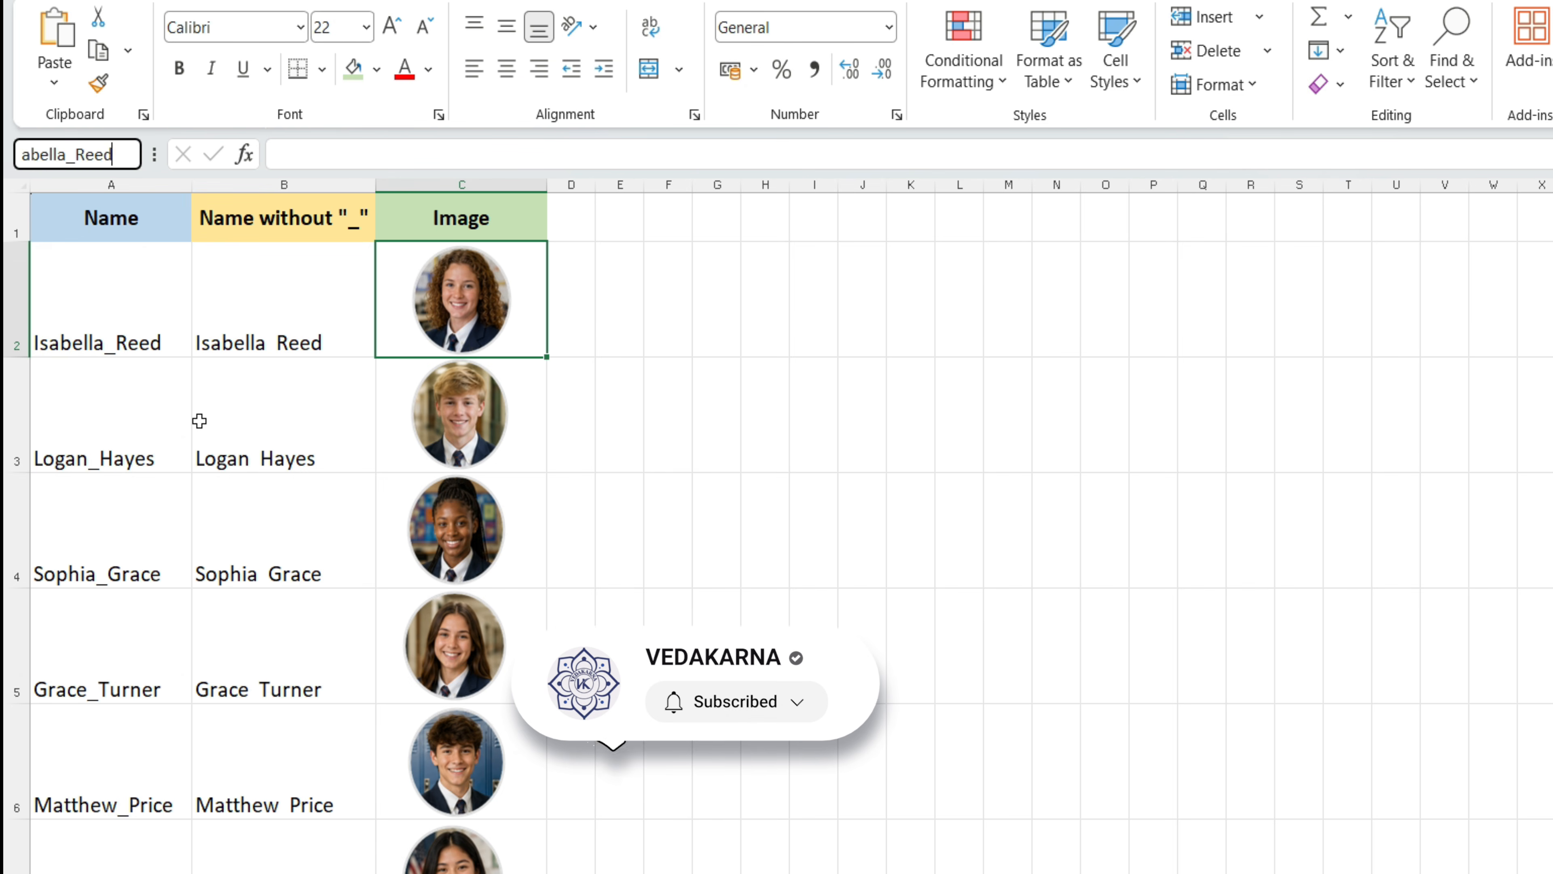
click(142, 433)
drag(378, 155, 274, 154)
click(116, 532)
drag(389, 151, 273, 155)
click(513, 530)
click(69, 154)
key(ctrl+v)
key(Return)
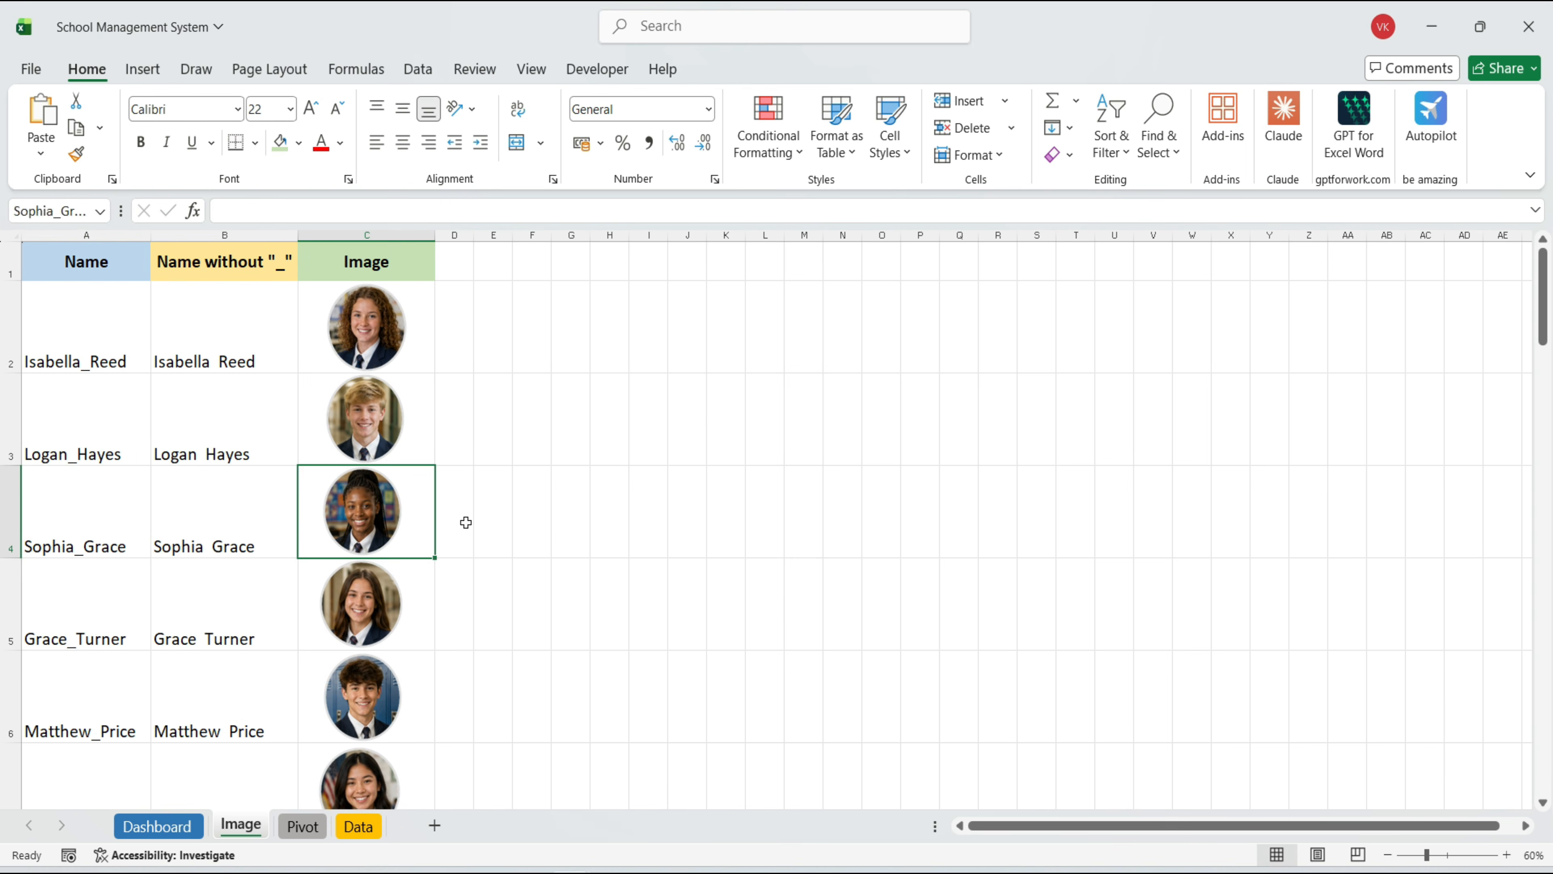
click(361, 603)
click(84, 708)
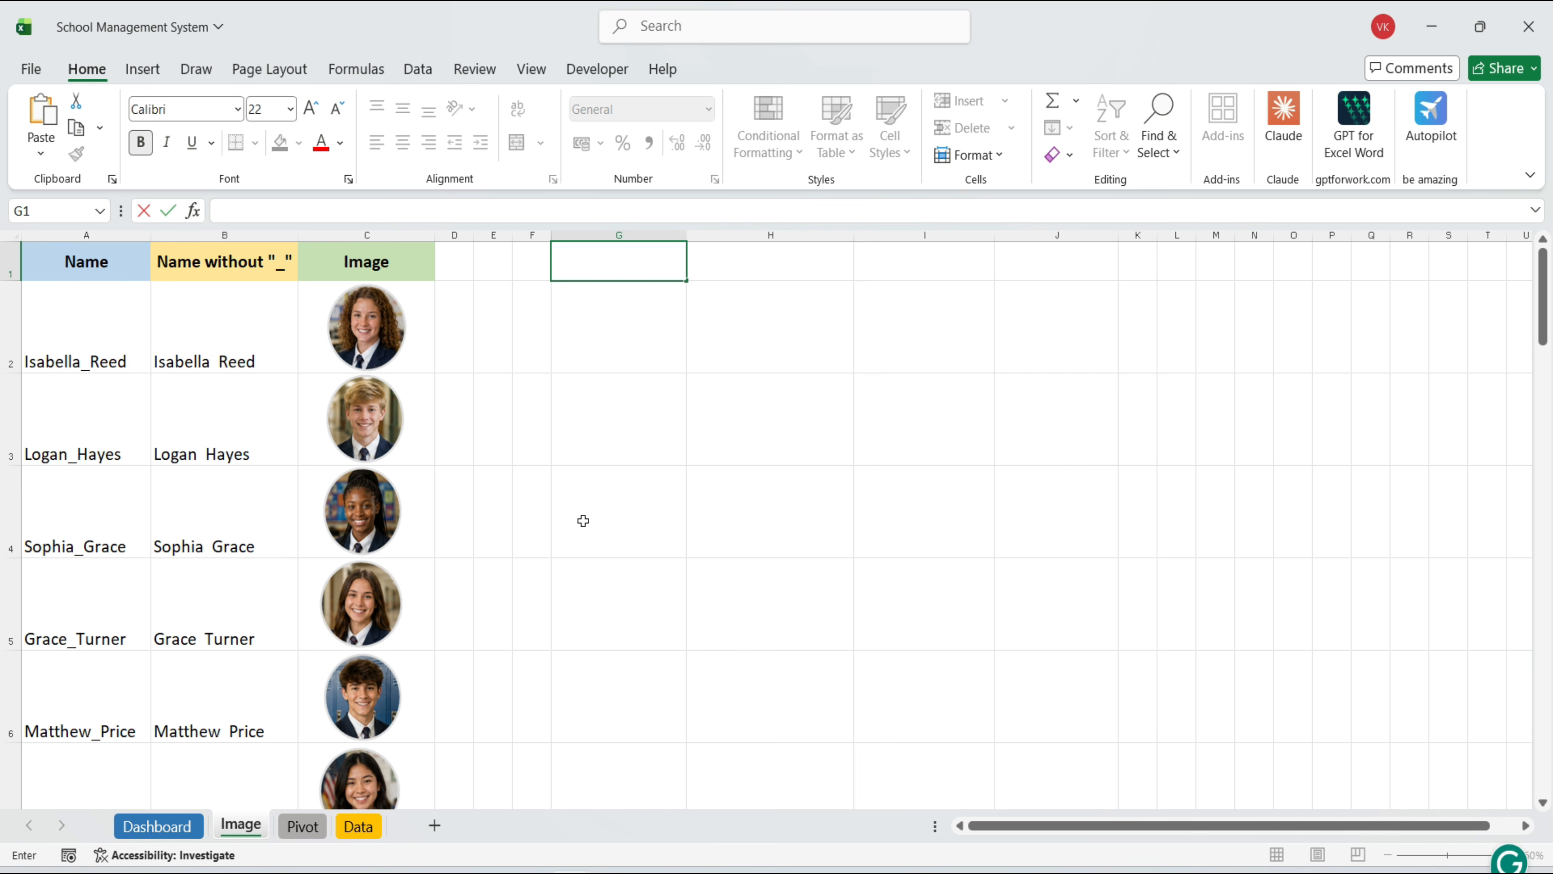
Enter the headers Rank, Name, Name on Dashboard and % in G1:J1 of the Image sheet
text(k)
key(Tab)
text(Name)
key(Tab)
text(Name on Dashboard)
key(Tab)
text(%)
Enter 1st, 2nd and 3rd in G2:G4 and format G1:J4 as a bordered table with light blue headers
click(630, 333)
text(1st)
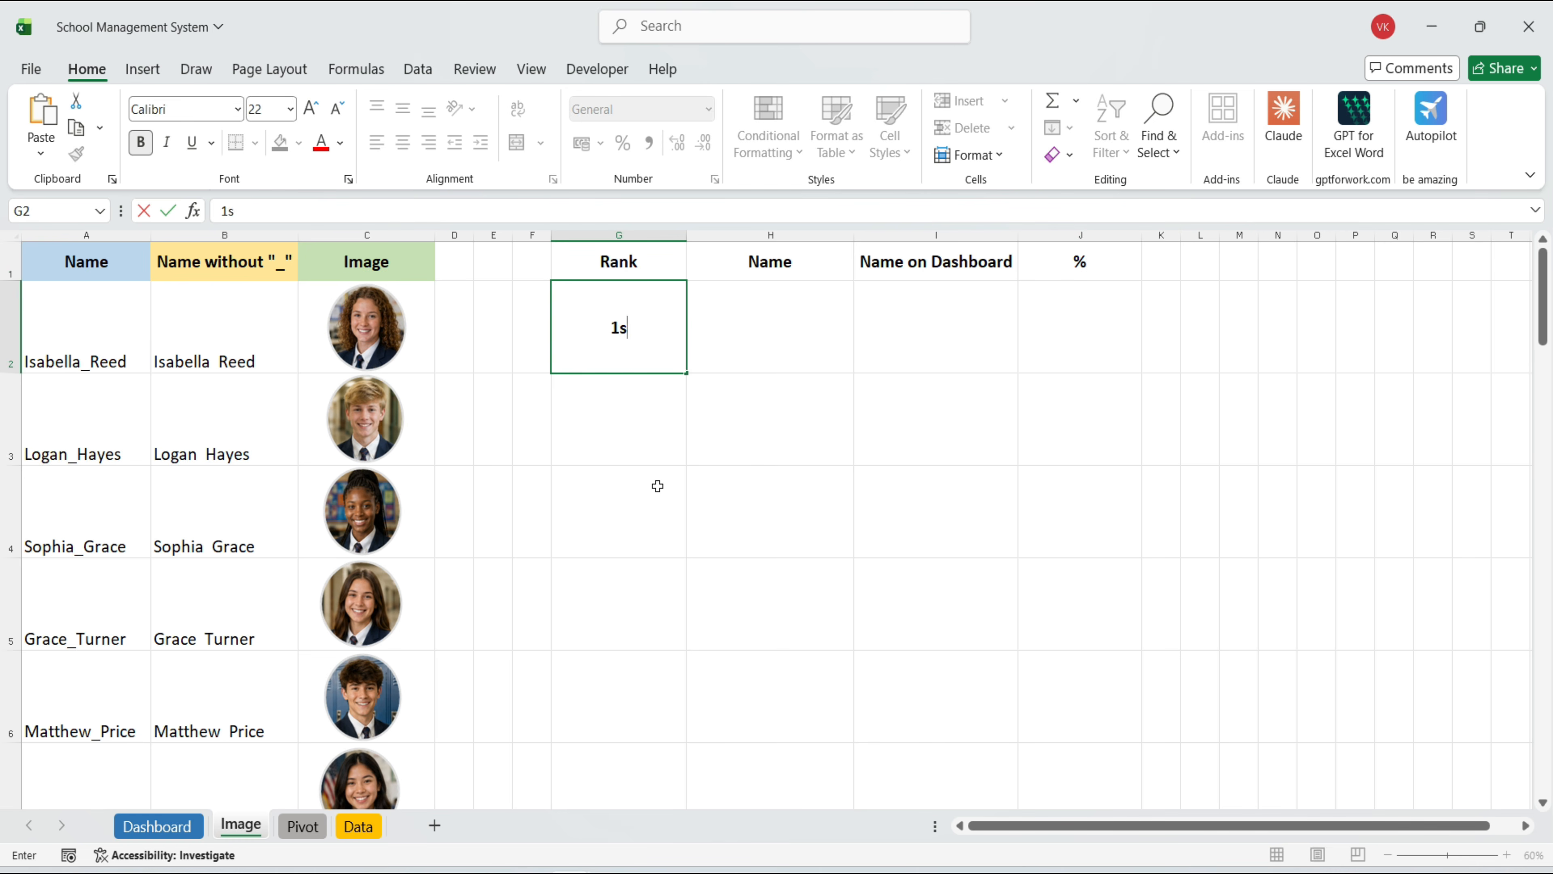
key(Return)
text(2nd)
key(Return)
text(3rd)
drag(619, 261, 1071, 514)
Filter the dashboard to January with the Month slicer
click(168, 832)
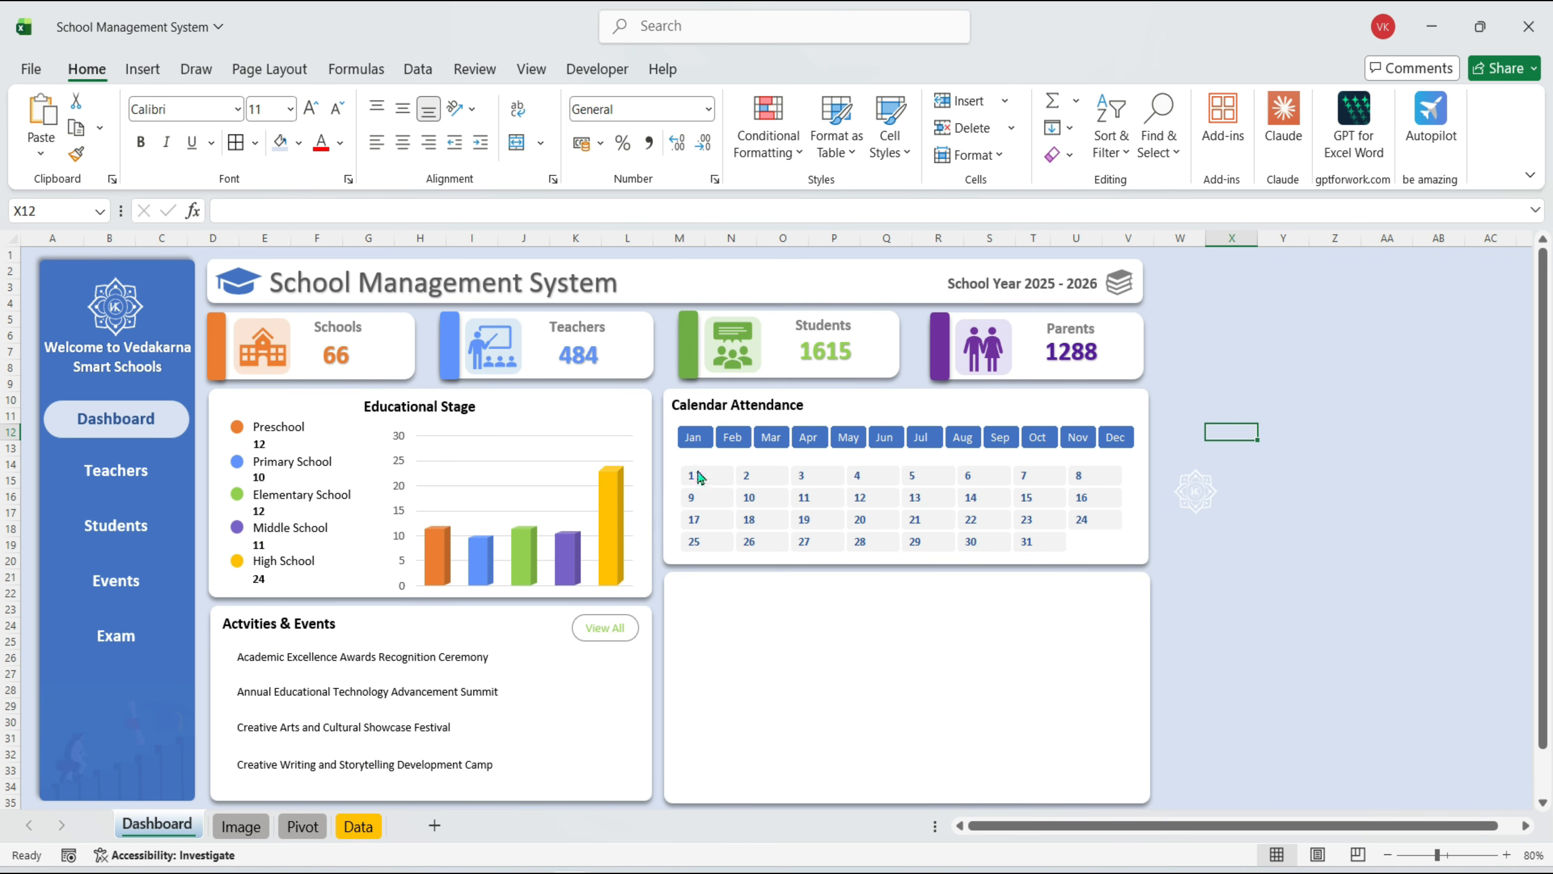
click(705, 443)
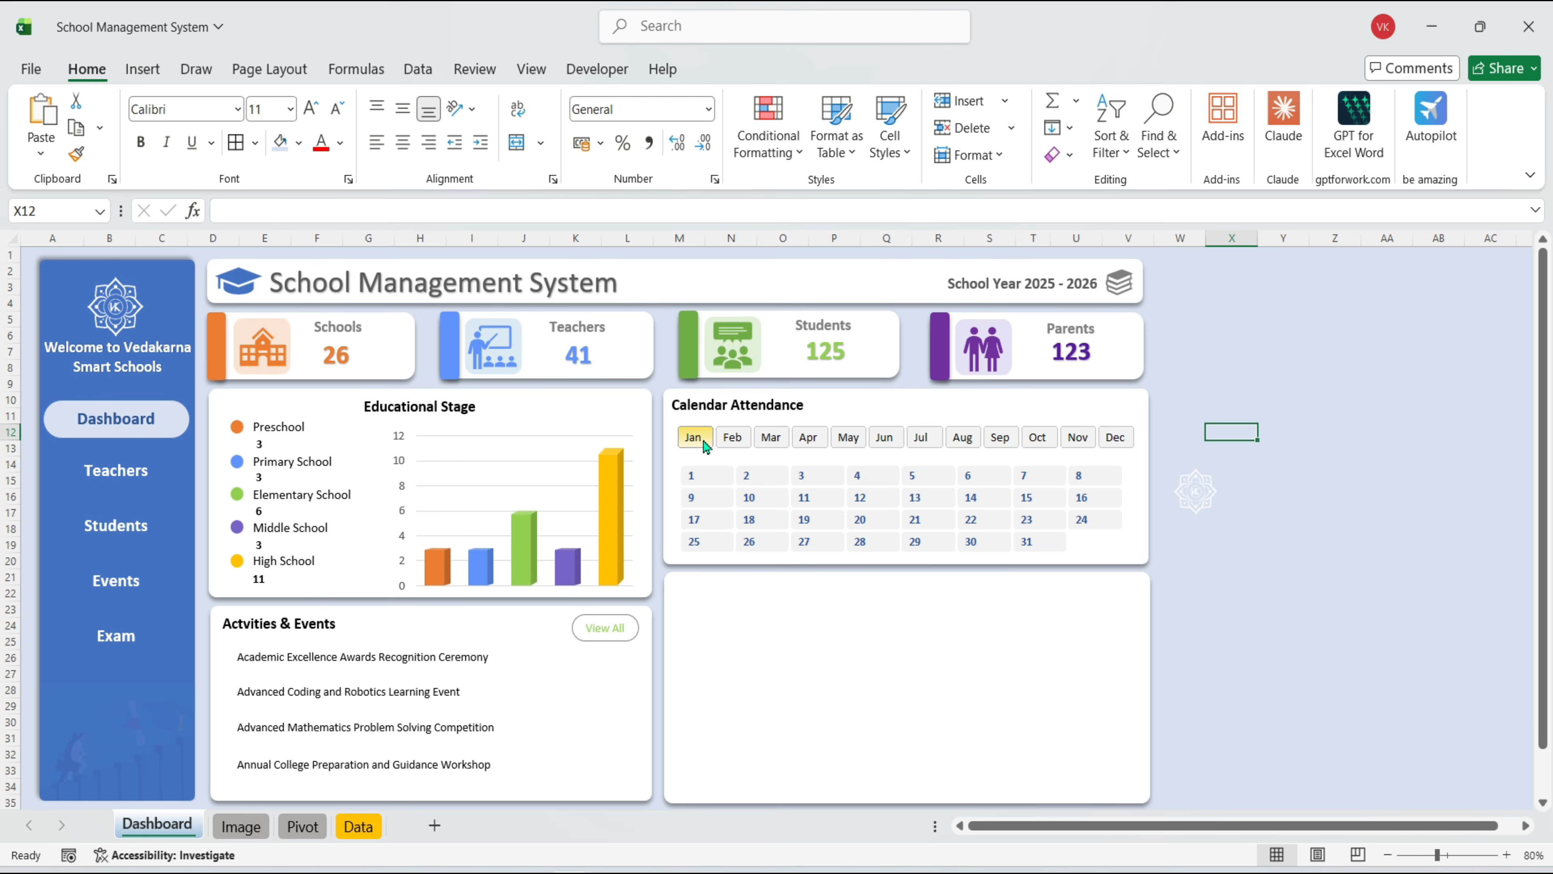
Link H2 on the Image sheet to the first-ranked student name with =Pivot!M12 and fill it down to H4
key(ctrl+Page_Down)
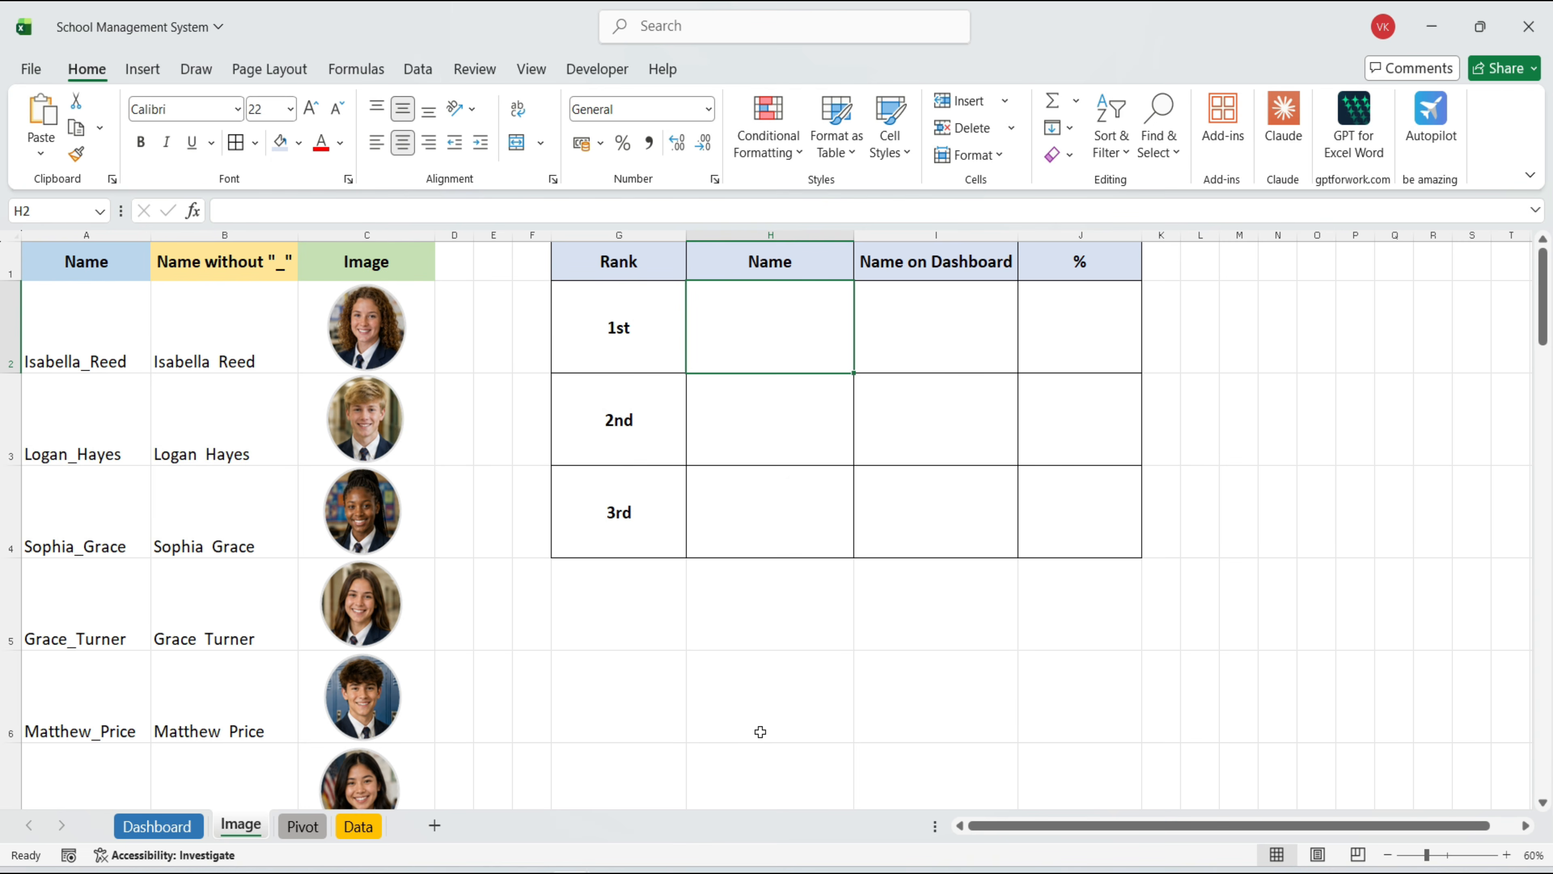
text(=)
click(303, 826)
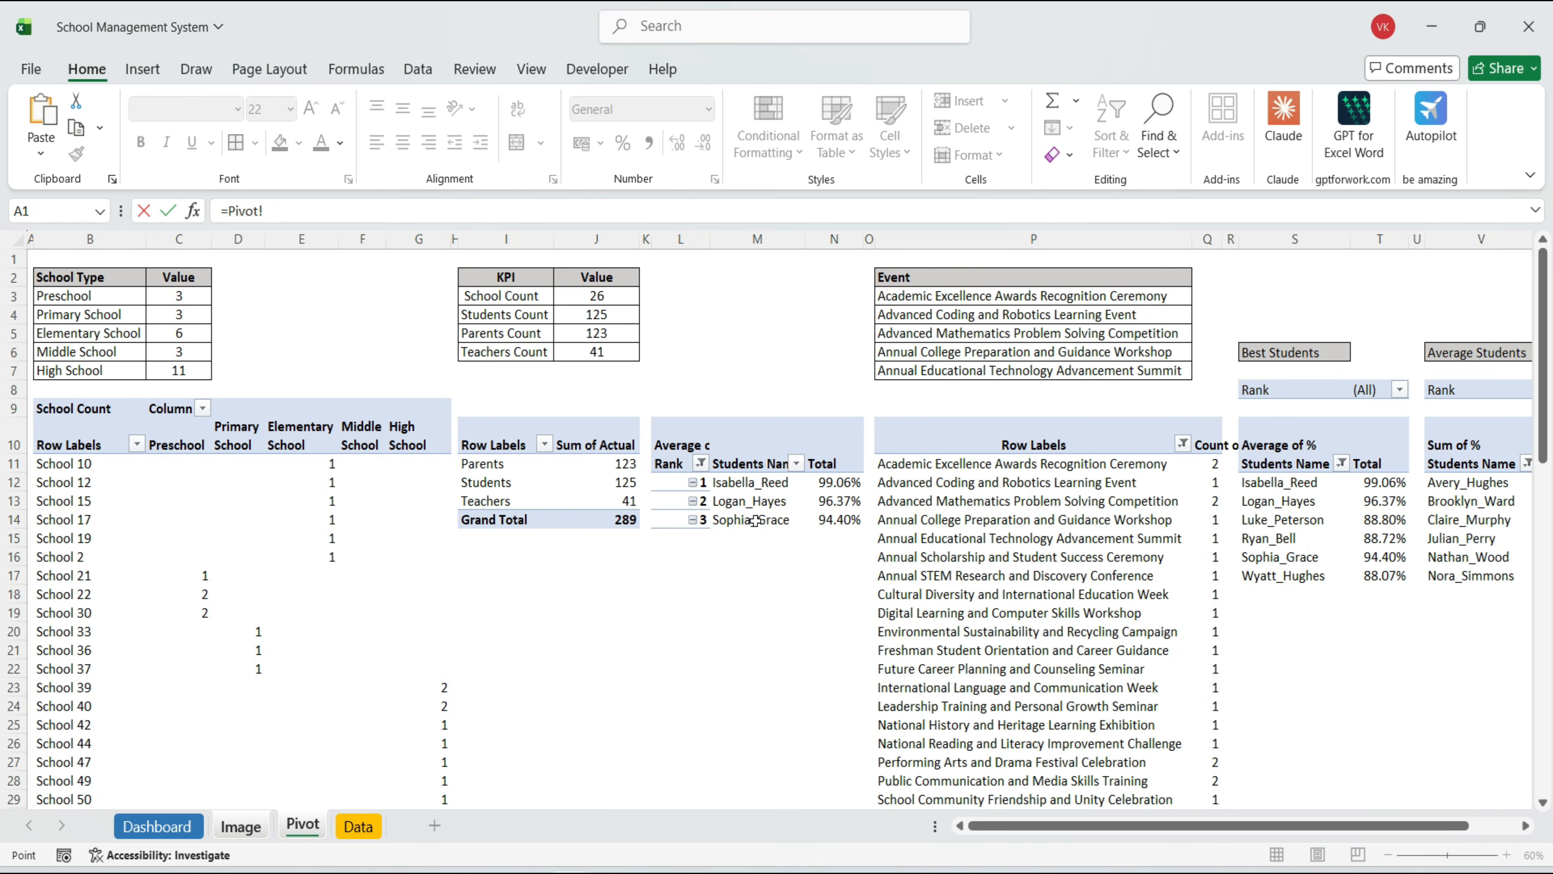
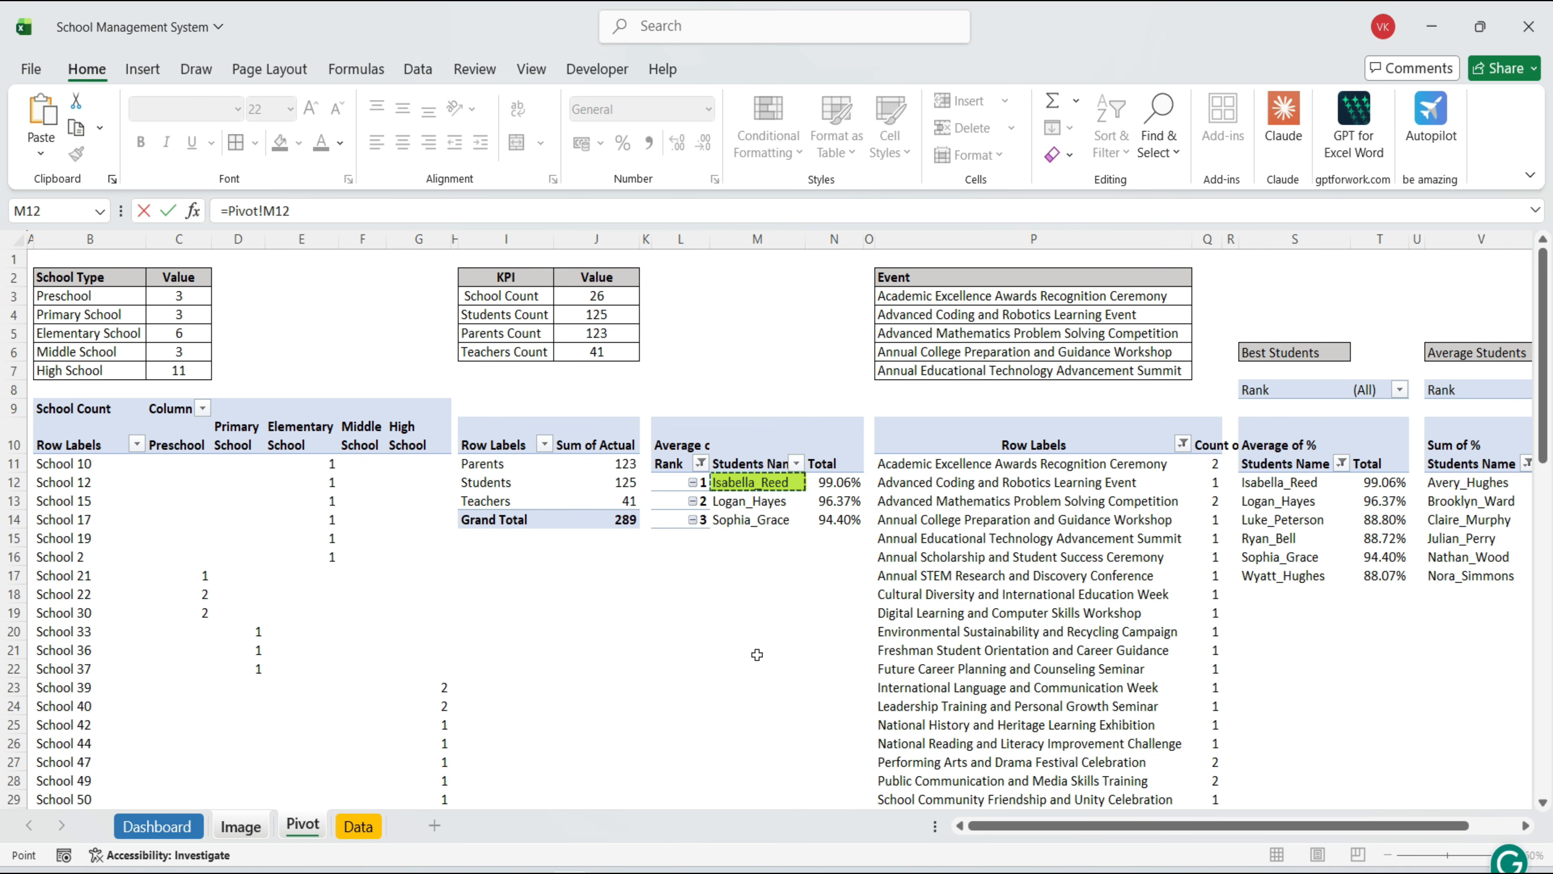
key(Return)
drag(854, 372, 849, 542)
Enter =VLOOKUP(H2,A:B,2,0) in I2 and fill the formula down to I4
click(923, 347)
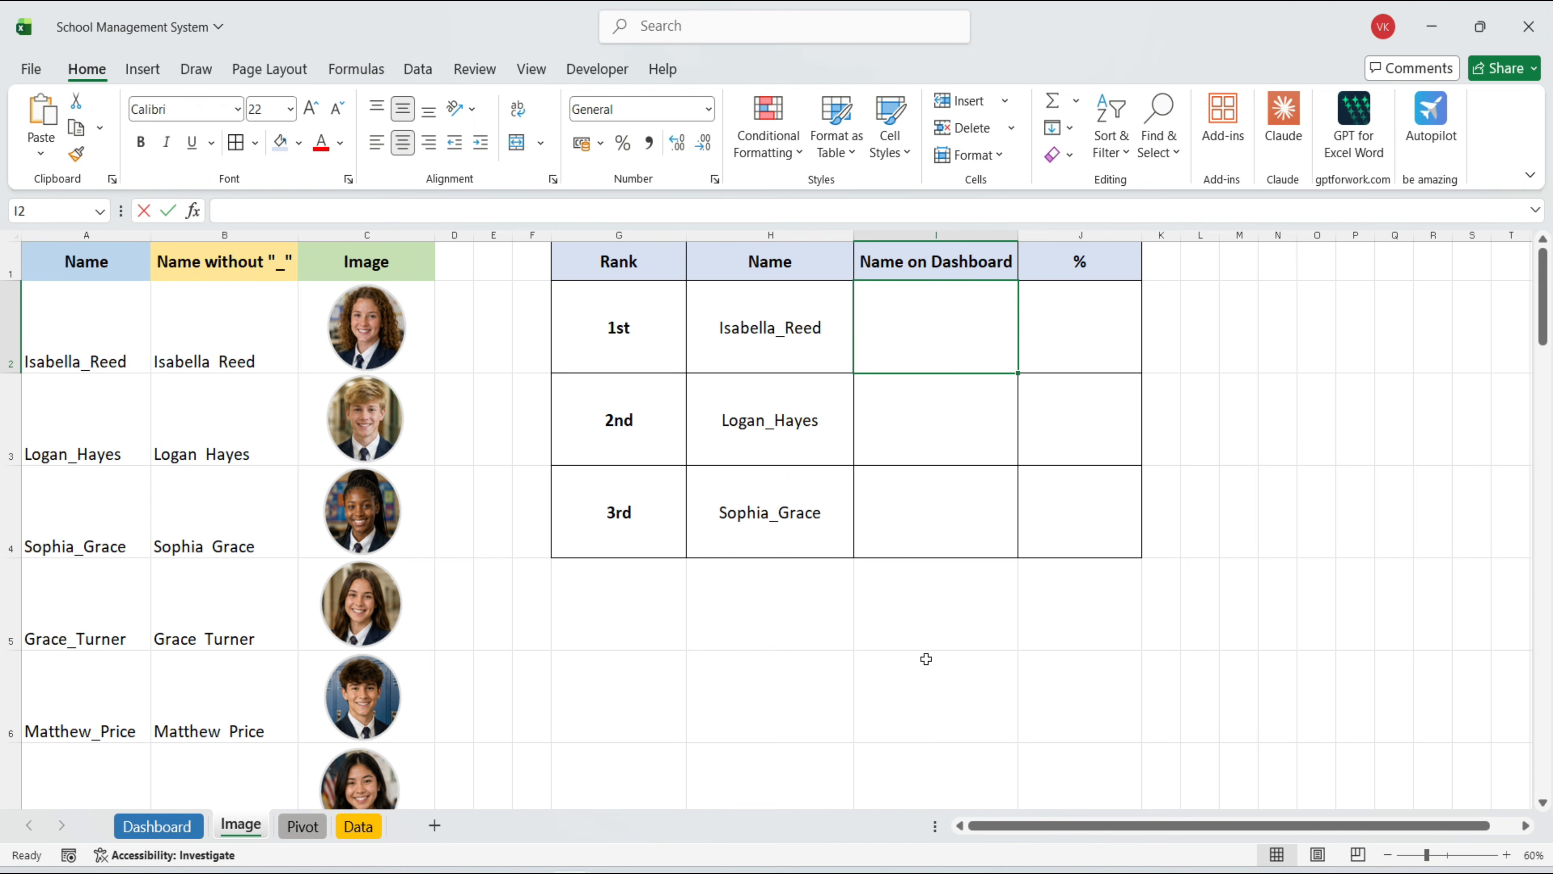
text(=VL)
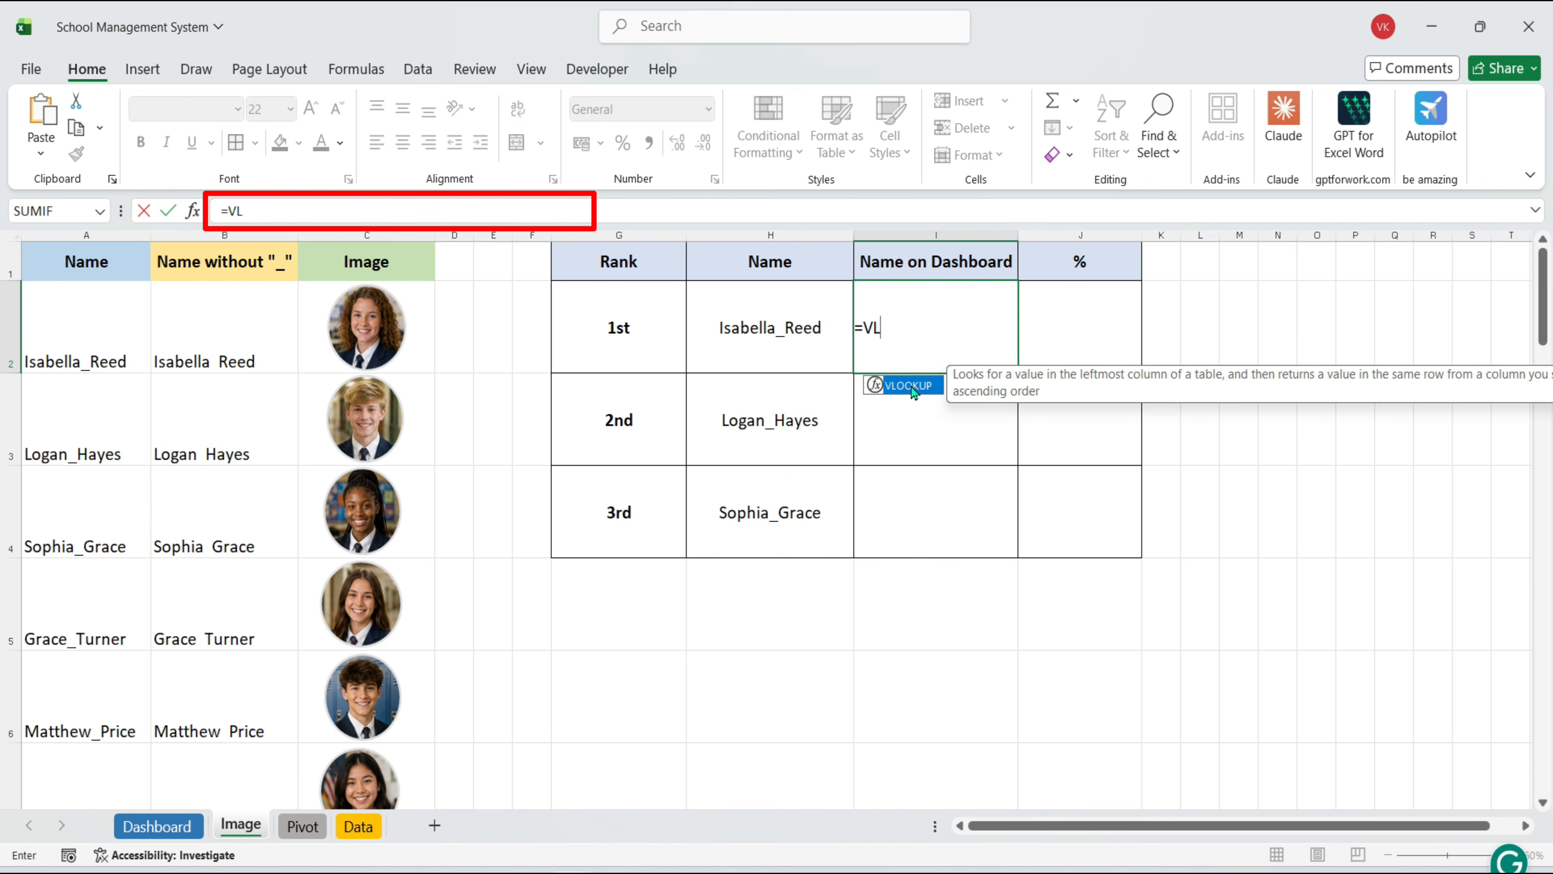
double_click(911, 387)
click(780, 352)
text(,A:B,2,)
key(Return)
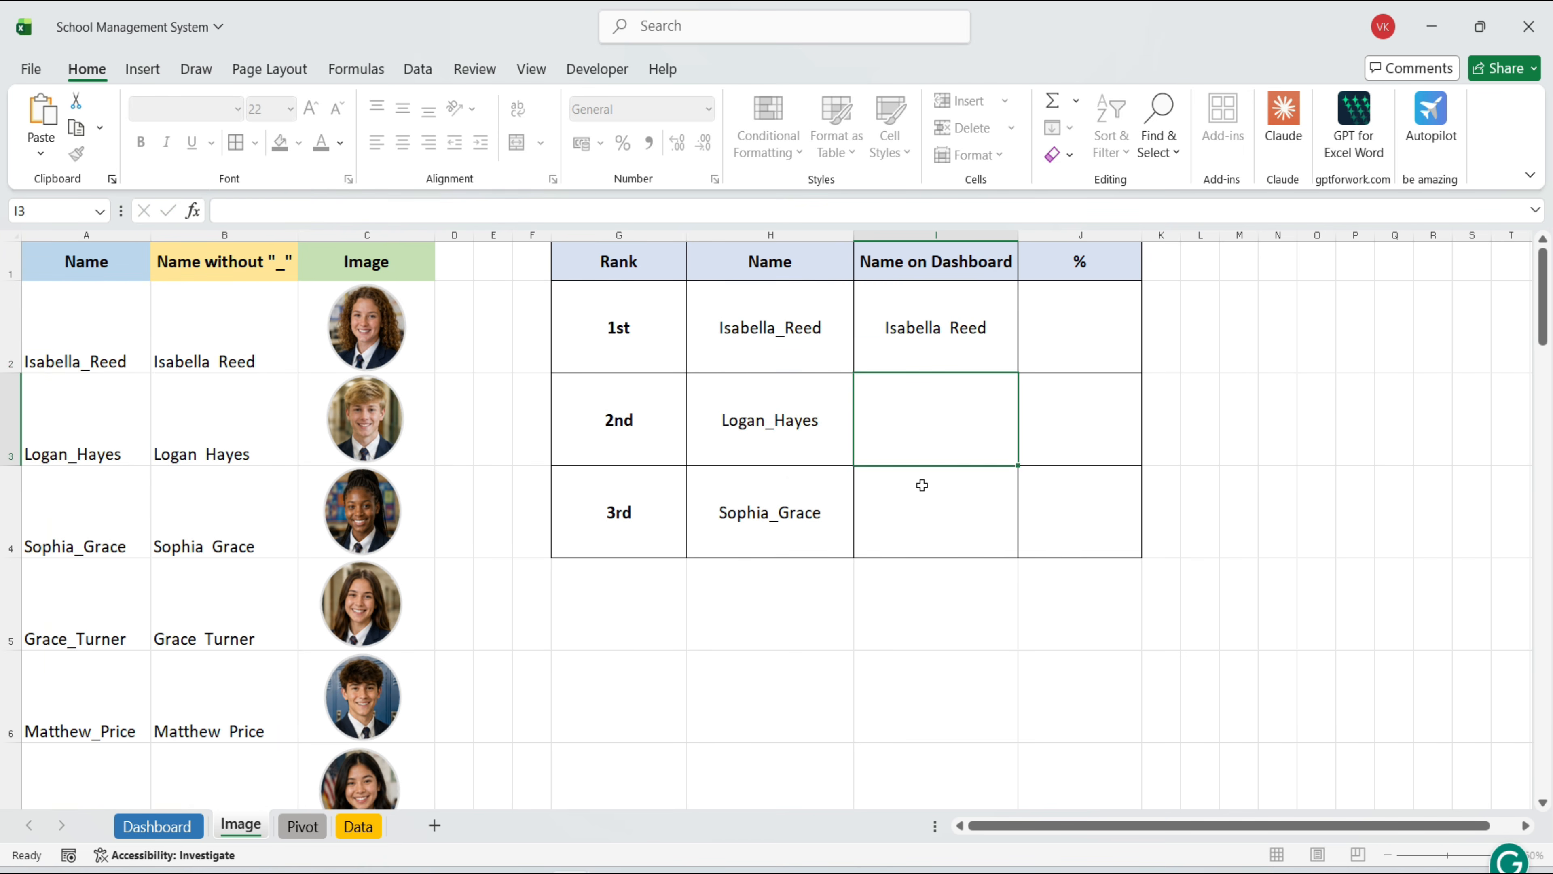
key(Up)
drag(1017, 372, 1007, 532)
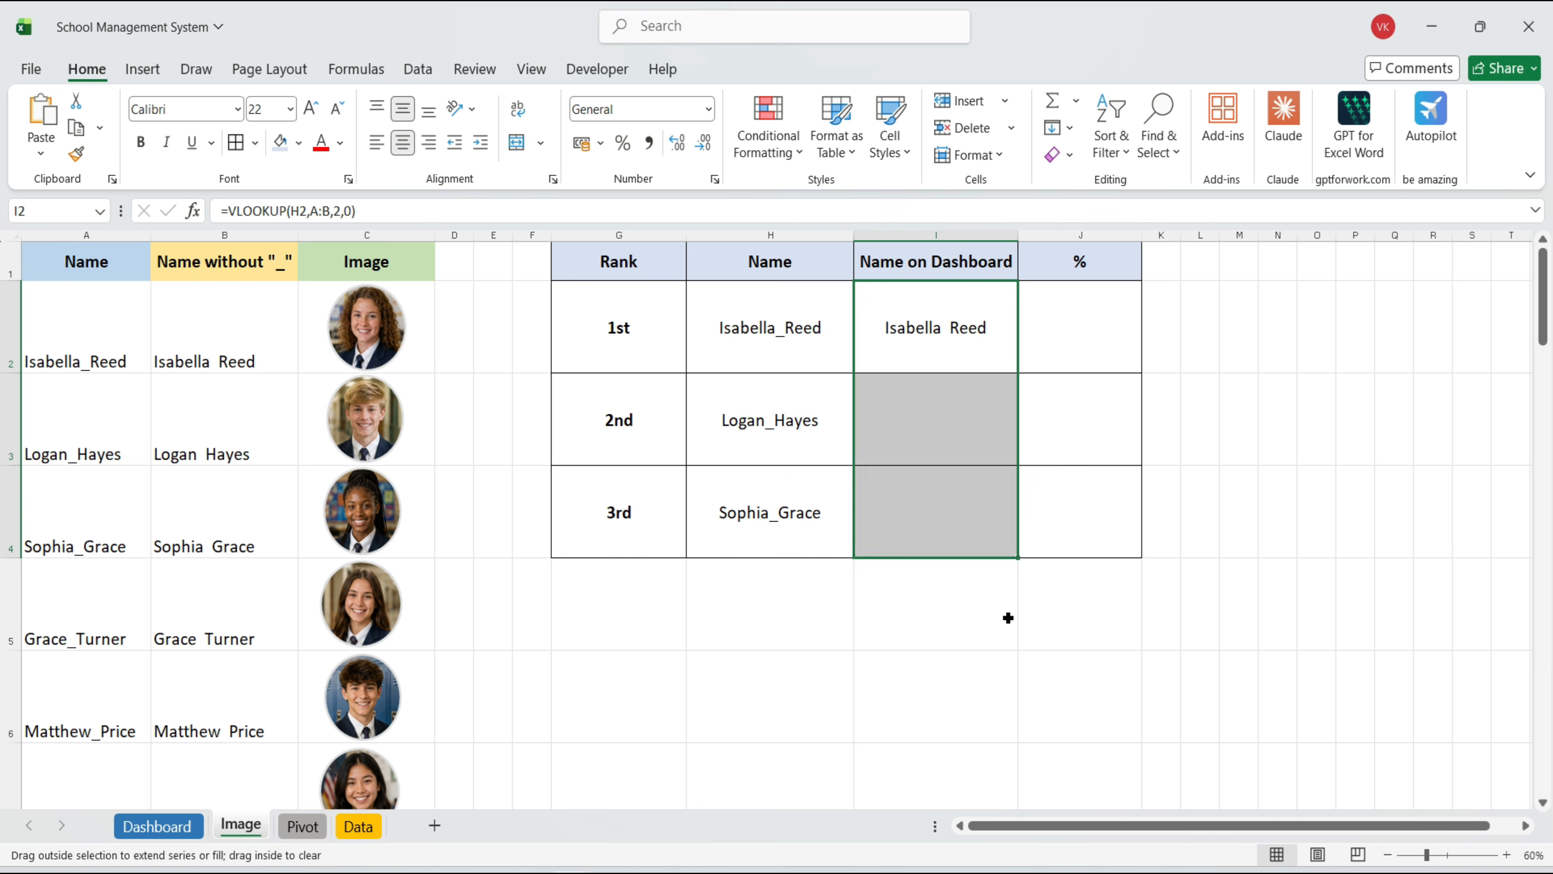
Link J2 to the top student's percentage with =Pivot!N12 and fill it down to J4
click(1081, 363)
text(=Pivot!N12)
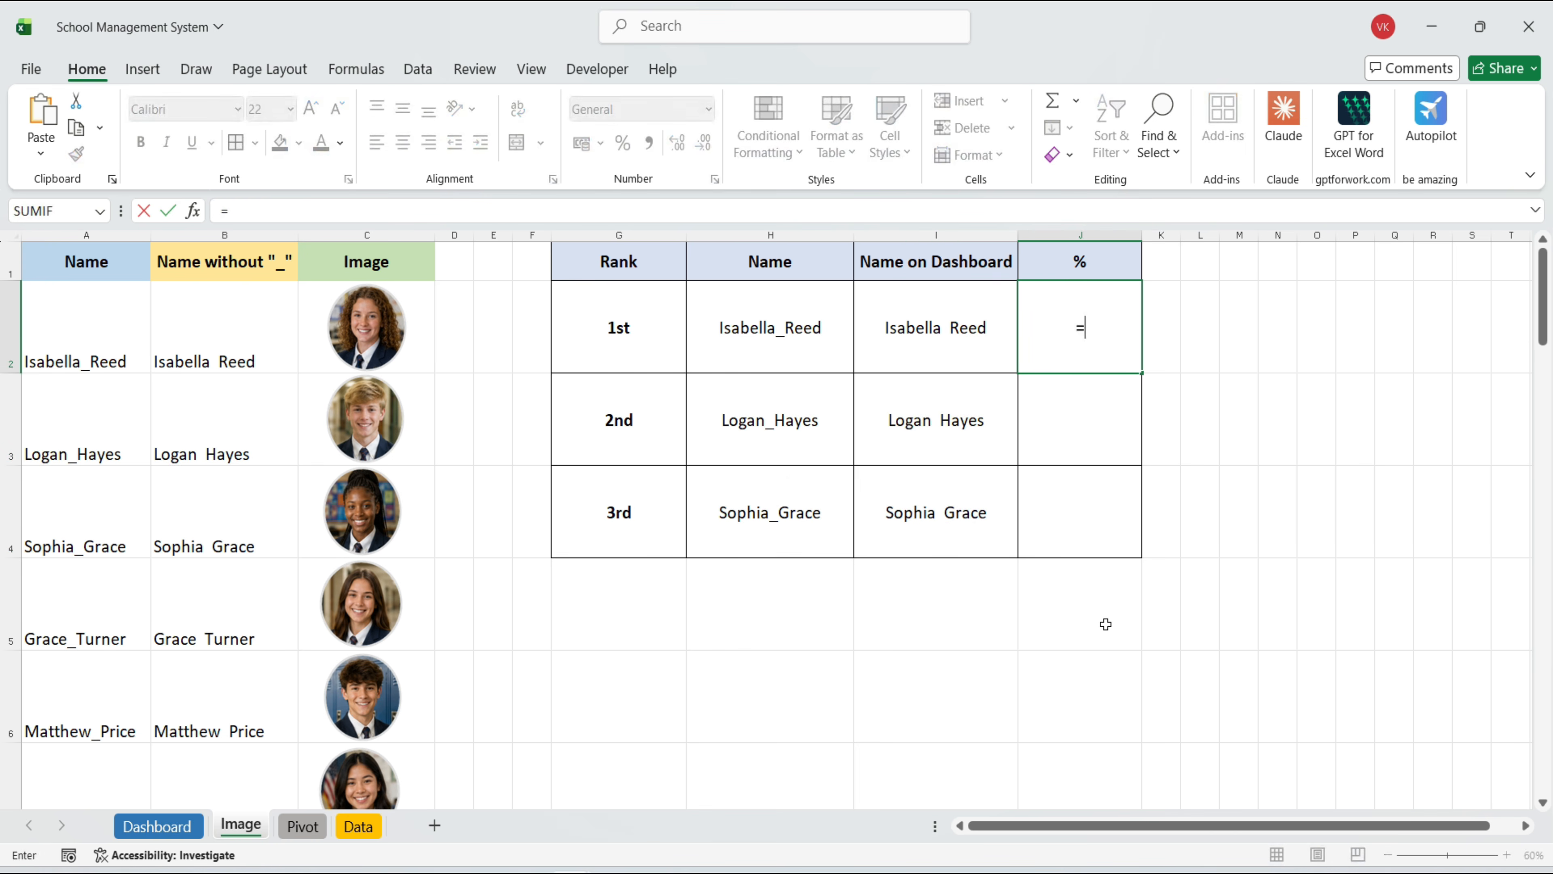
key(ctrl+Page_Down)
key(Return)
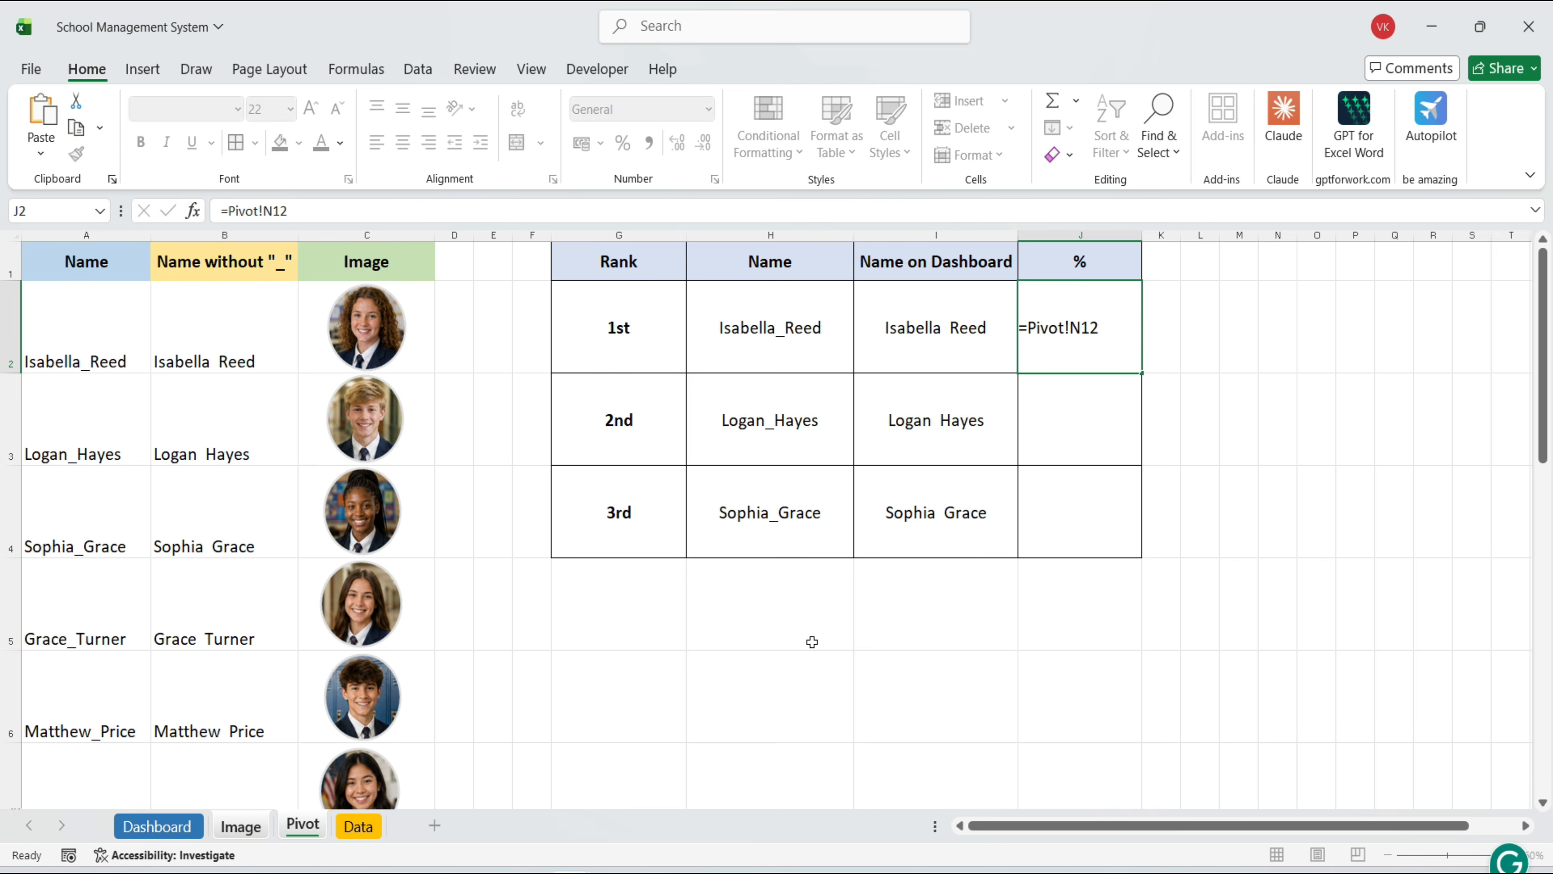
key(Up)
drag(1142, 372, 1195, 520)
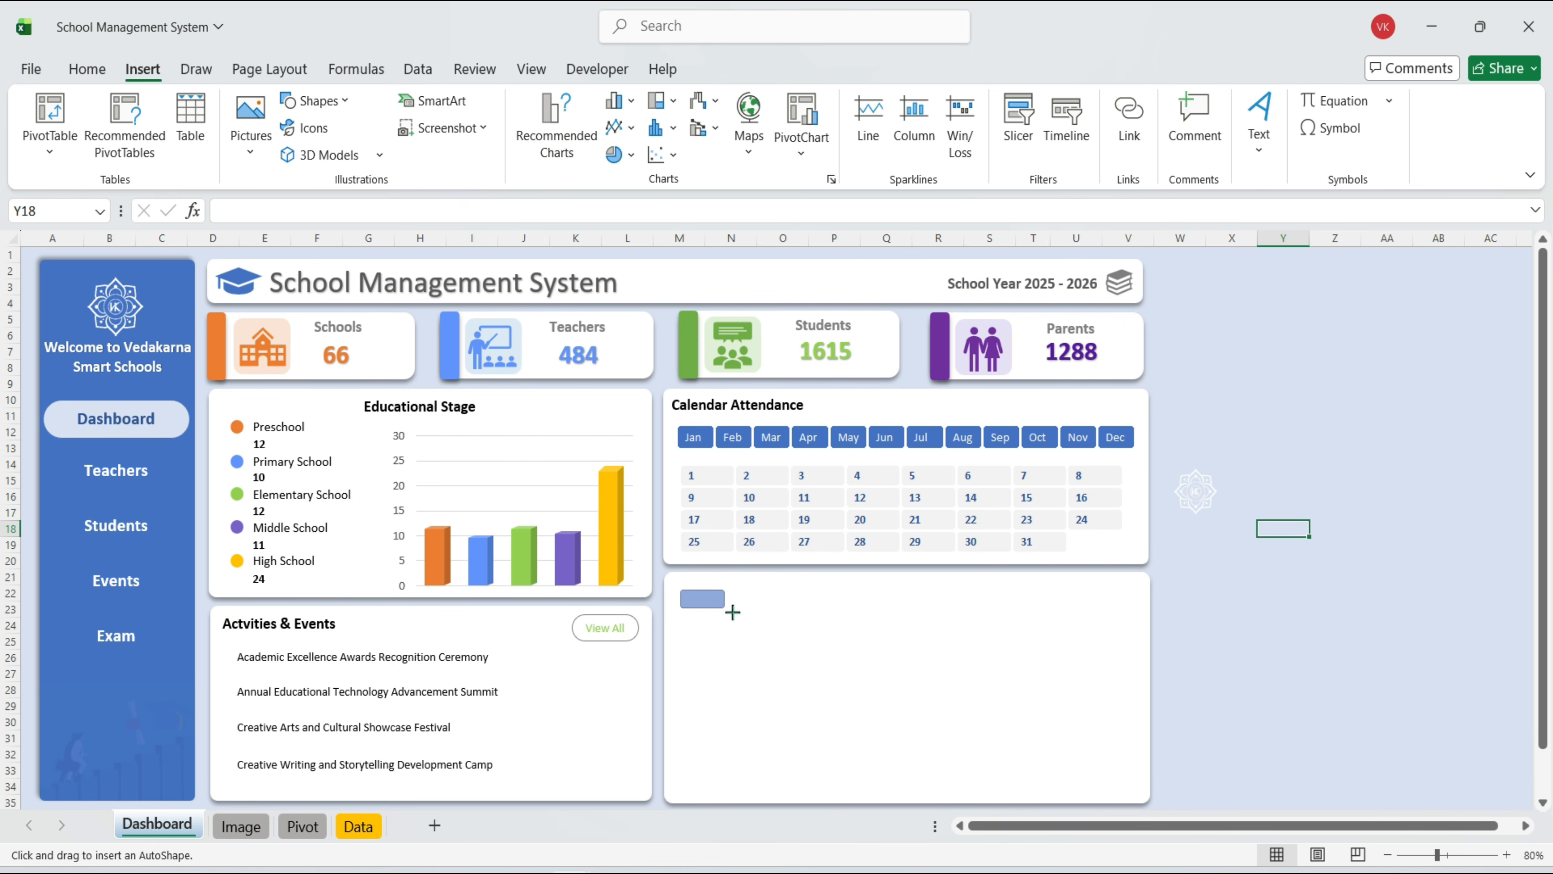
Draw a rounded rectangle about 6.46 cm high in the empty dashboard panel, fill it green and remove its outline
drag(733, 612, 817, 794)
click(601, 100)
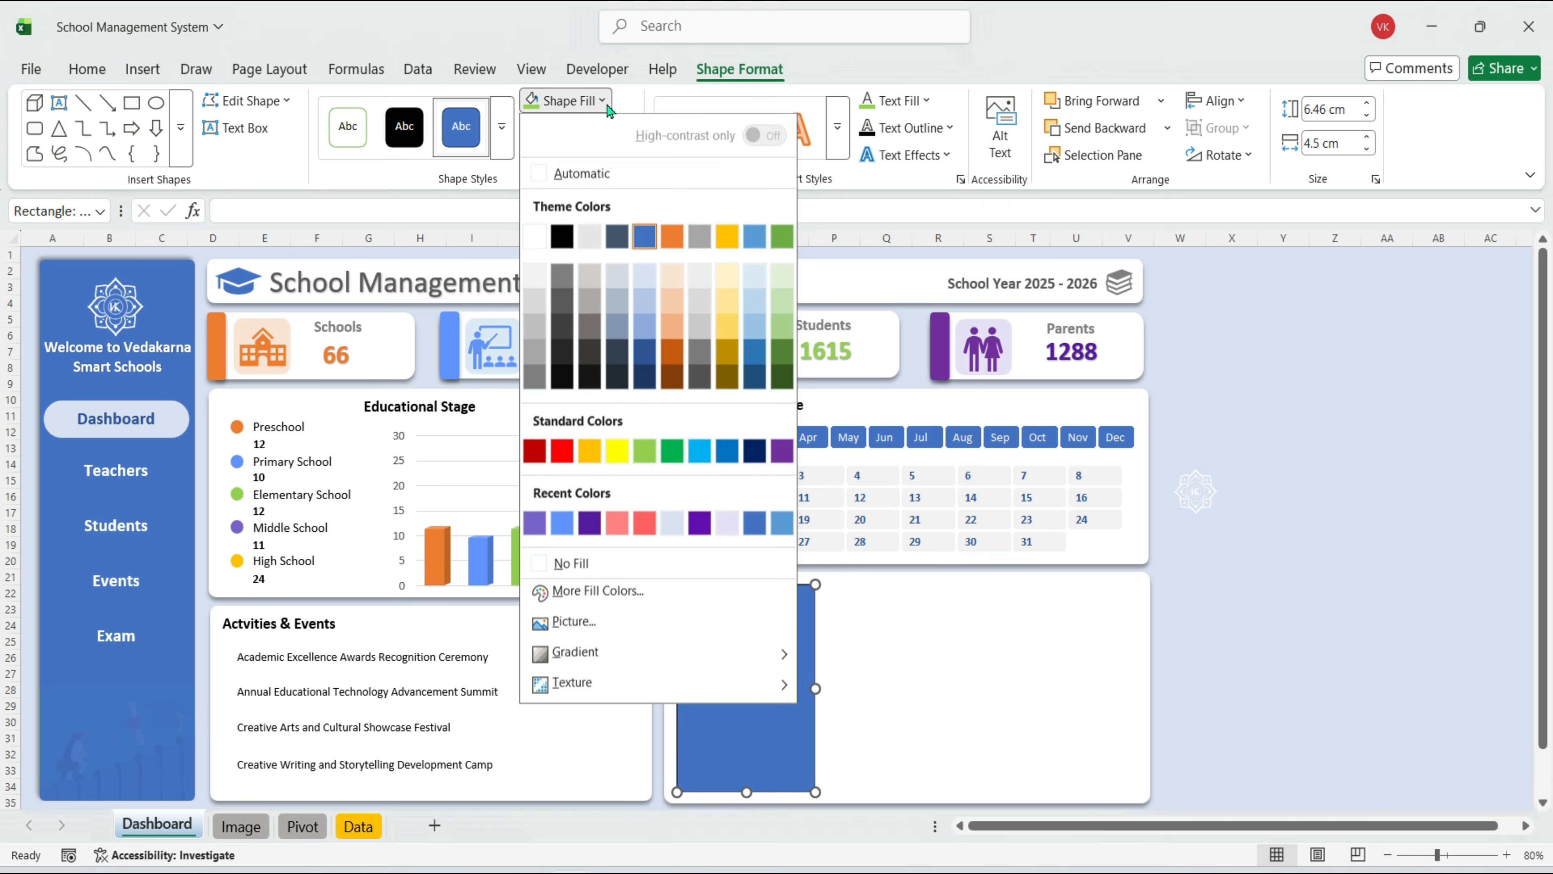
click(672, 451)
click(626, 128)
click(617, 550)
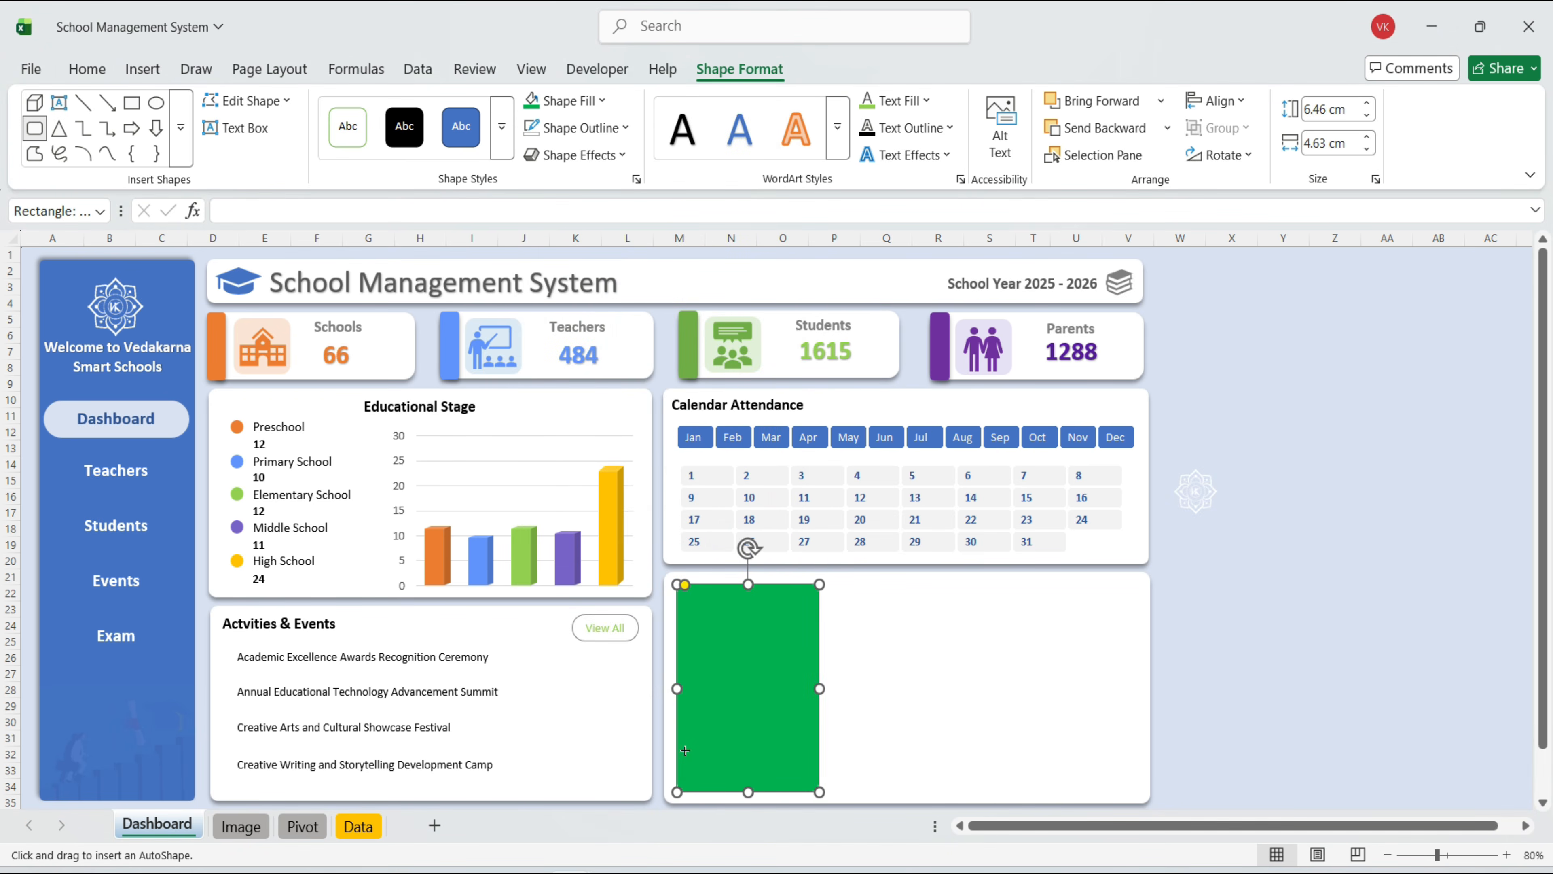
Add a white rounded label about 0.98 by 4.15 cm at the card's lower edge reading 1st in bold 20 pt
drag(807, 782, 812, 785)
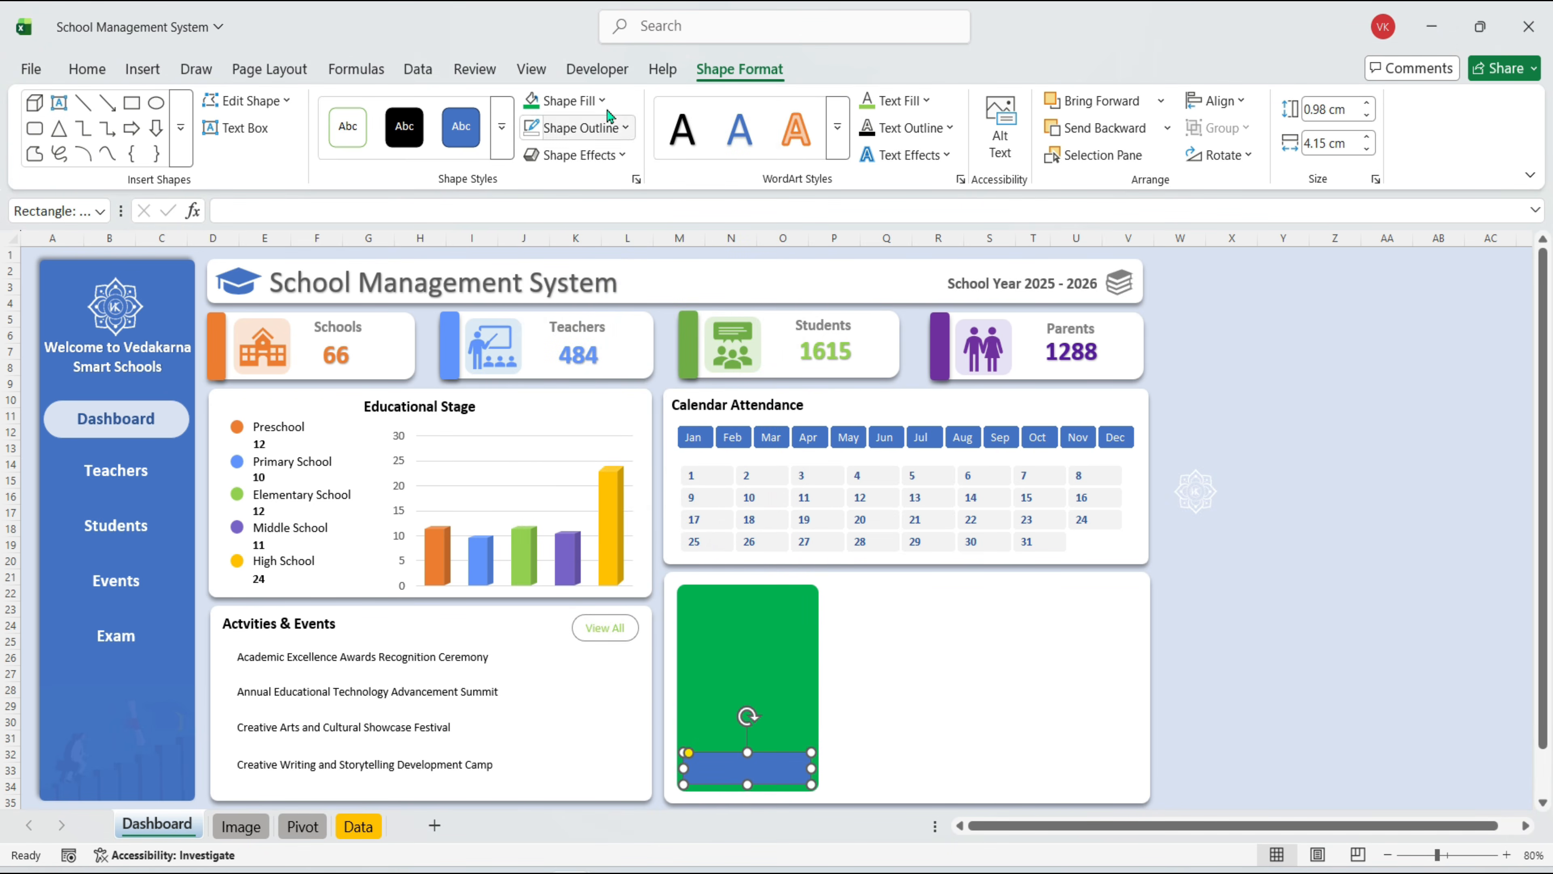
click(566, 101)
click(535, 237)
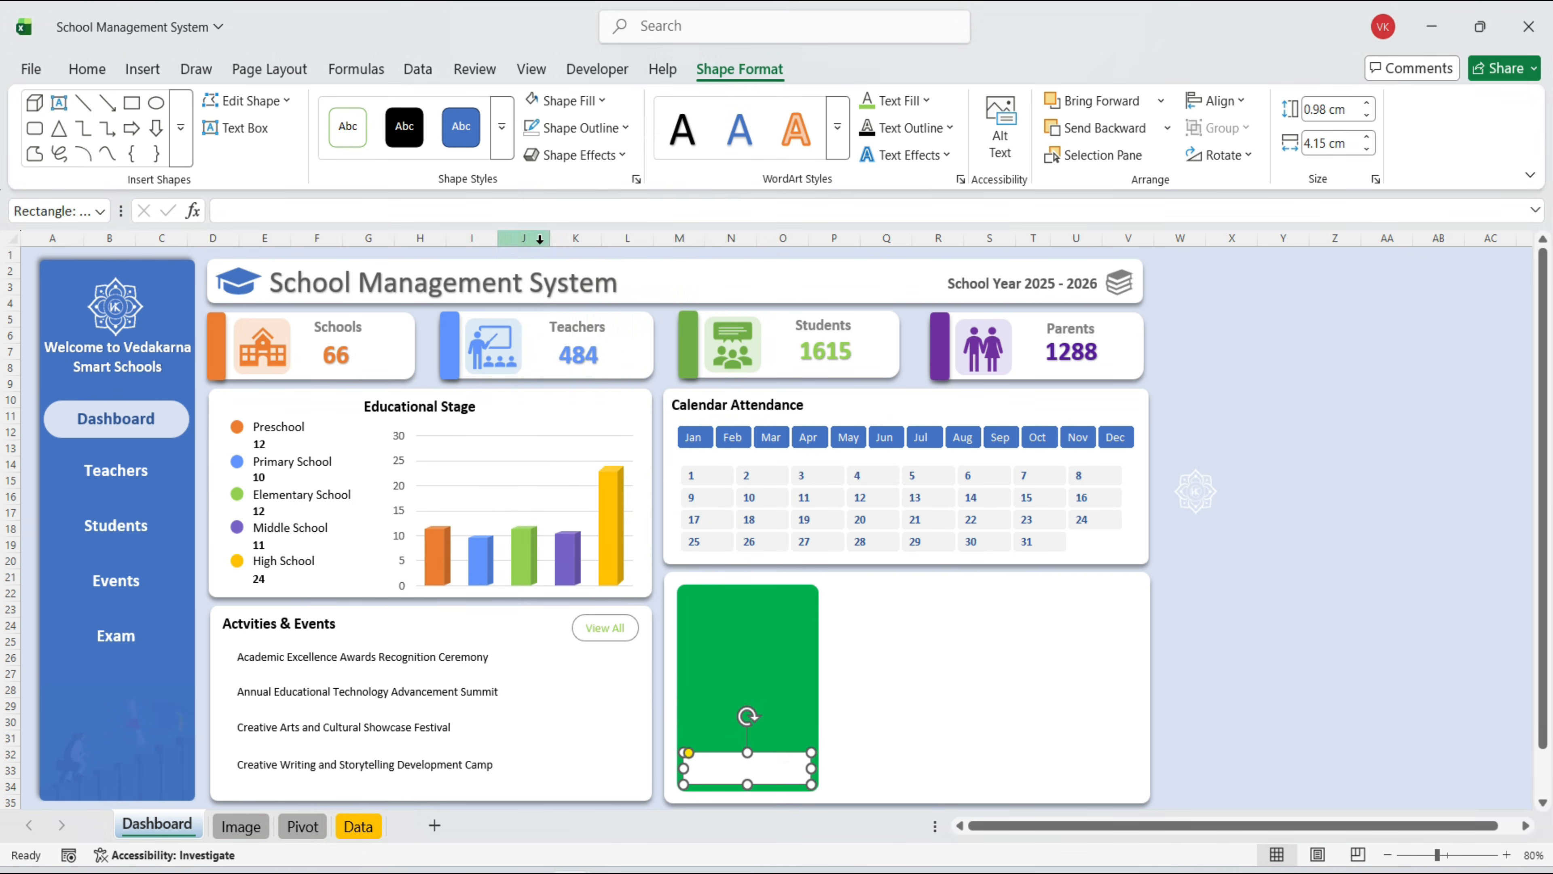
click(578, 155)
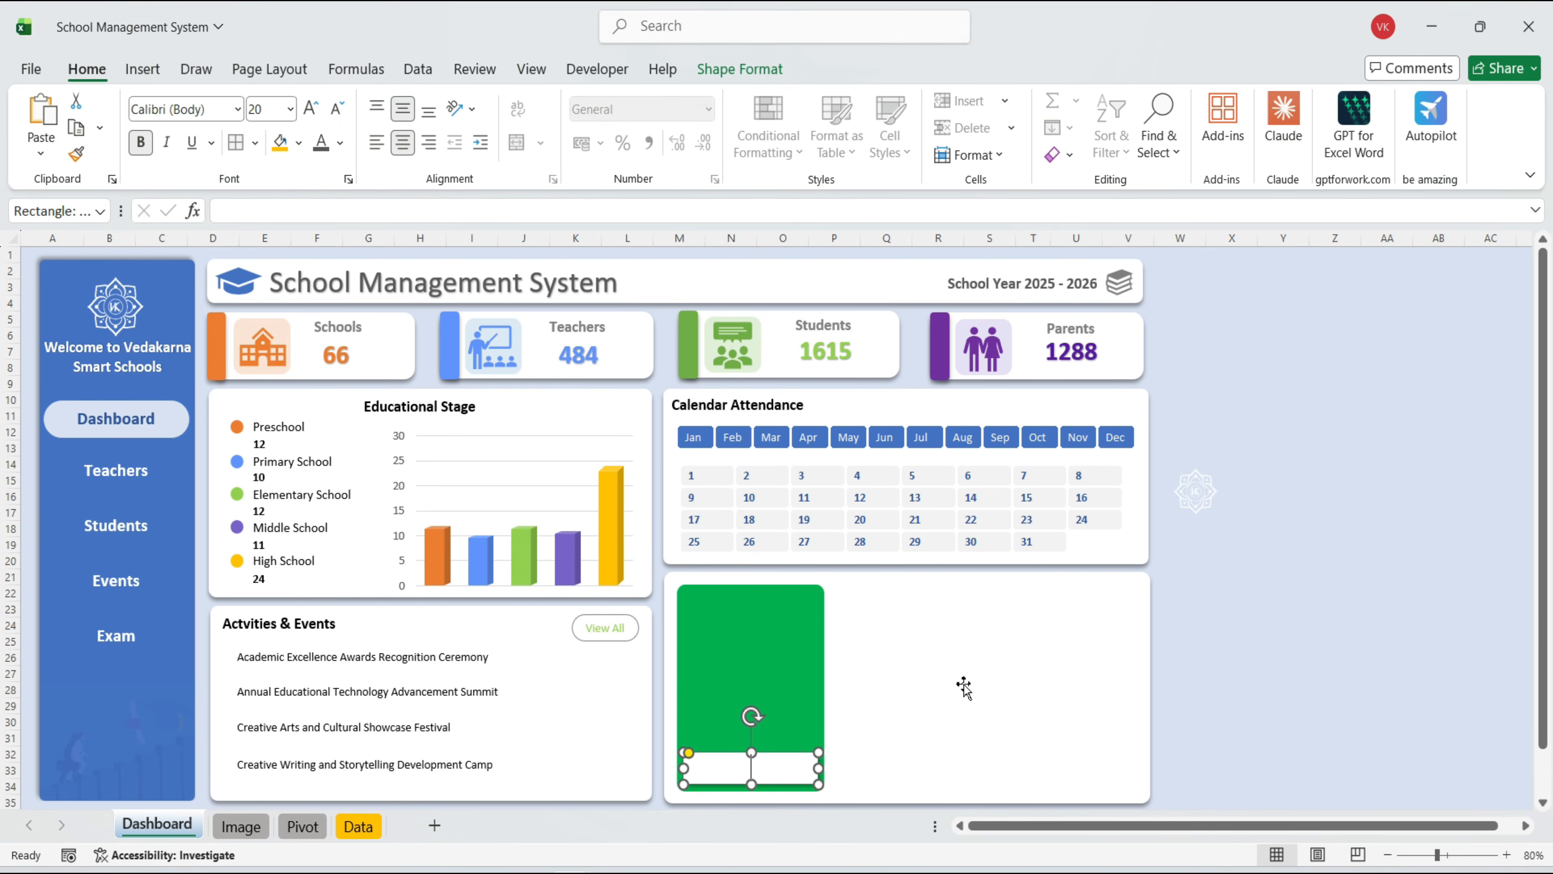
text(st)
Duplicate the green card with its 1st label twice and line up the three cards side by side
click(770, 729)
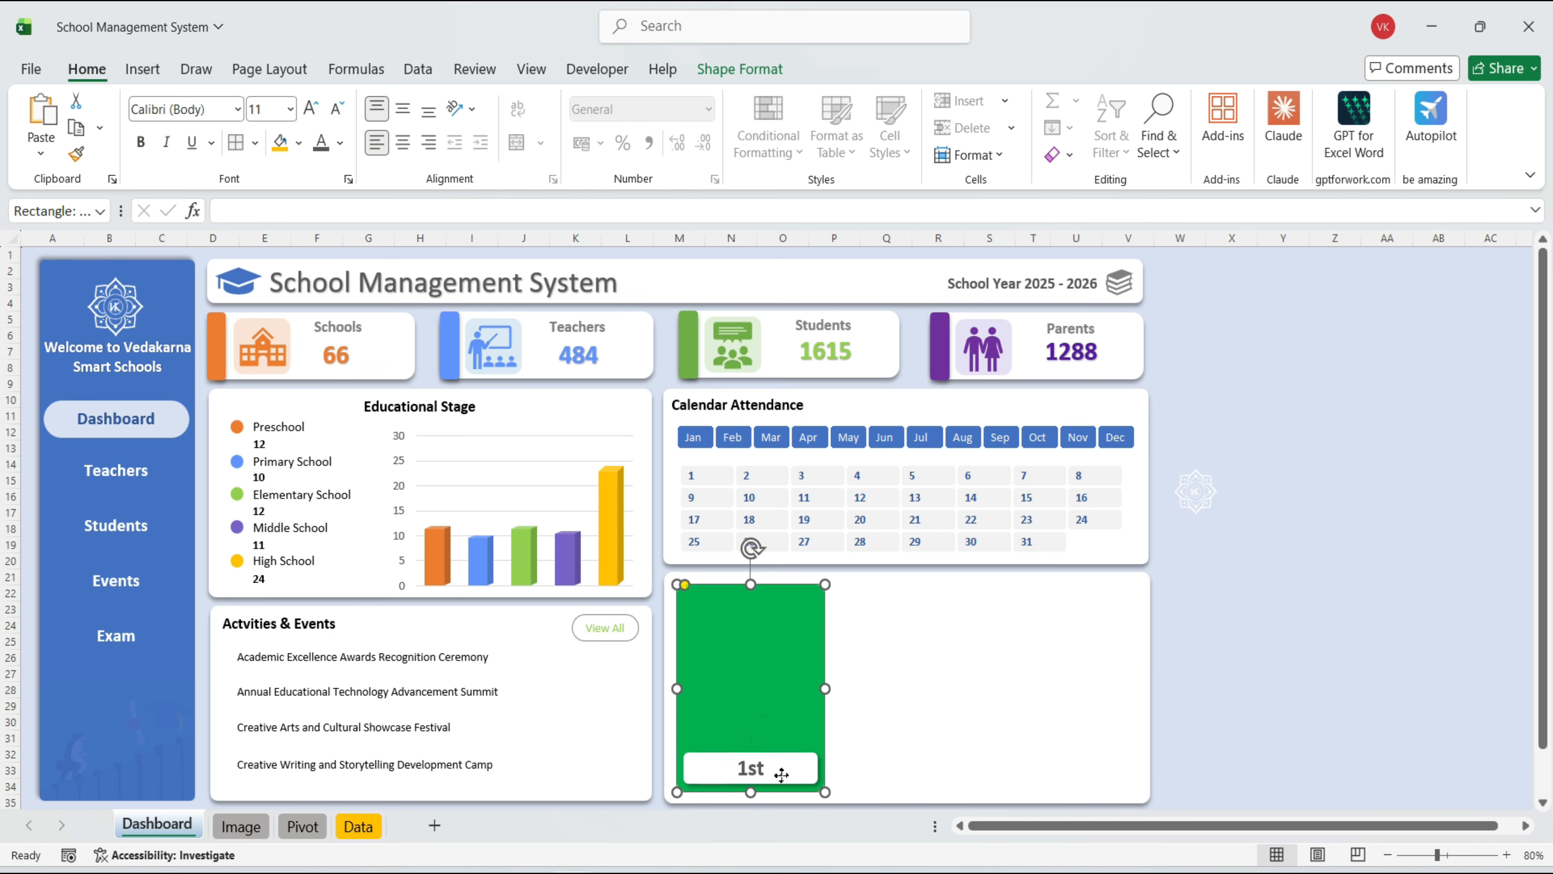
shift+click(781, 774)
key(ctrl+d)
drag(792, 664, 937, 648)
key(ctrl+d)
Change the labels on the middle and last cards to 2nd and 3rd
click(922, 769)
key(BackSpace)
key(BackSpace)
key(BackSpace)
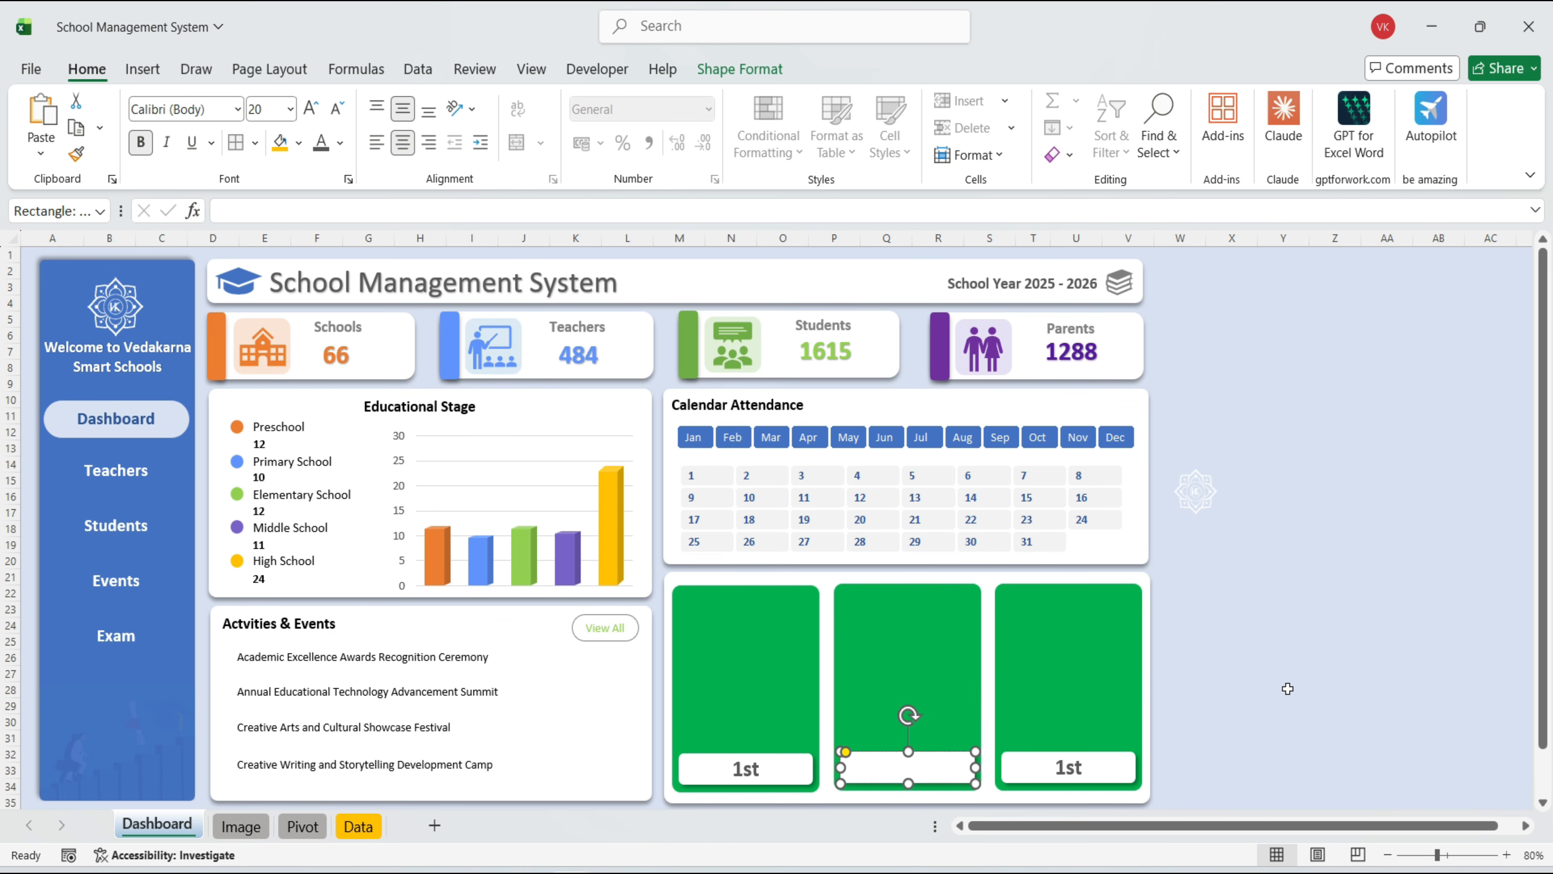
click(1077, 770)
key(BackSpace)
key(BackSpace)
key(BackSpace)
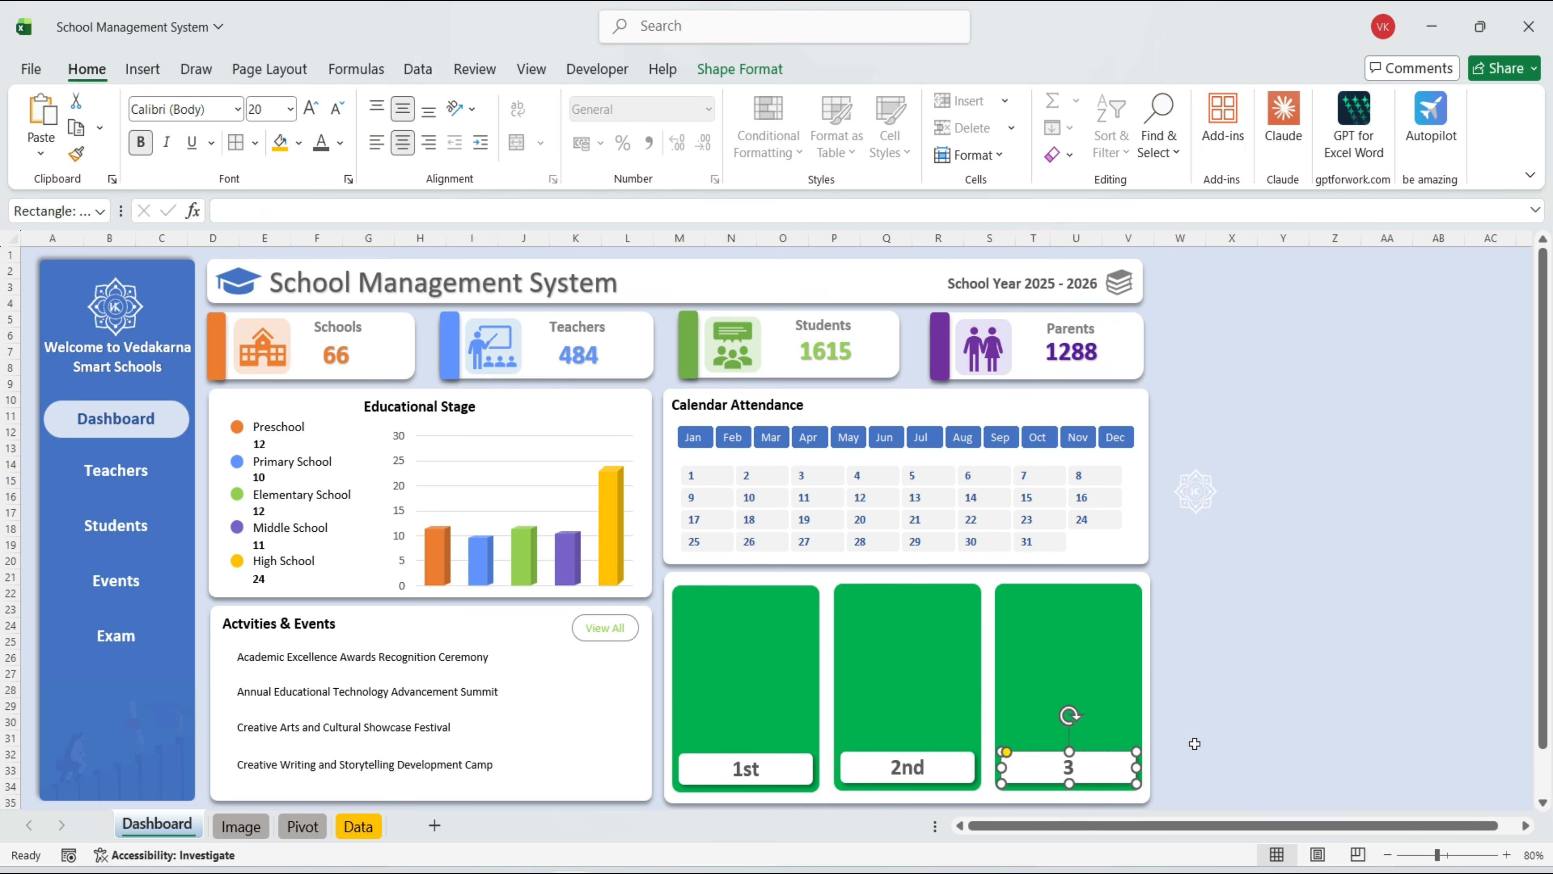
text(3rd)
Fill the 2nd card with purple and the 3rd card with gold
click(299, 143)
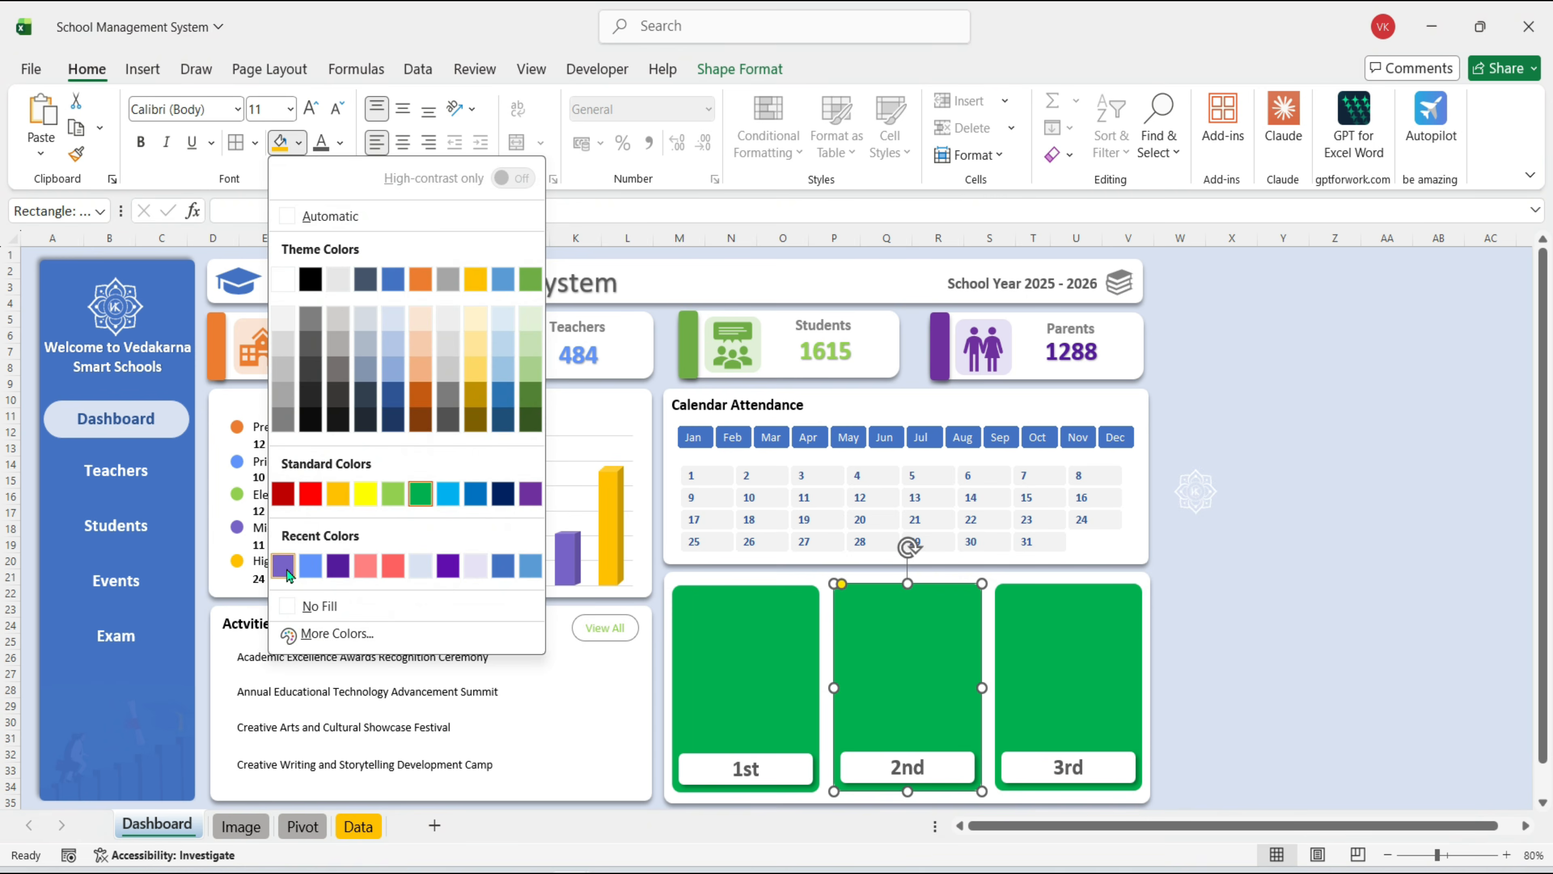
click(286, 566)
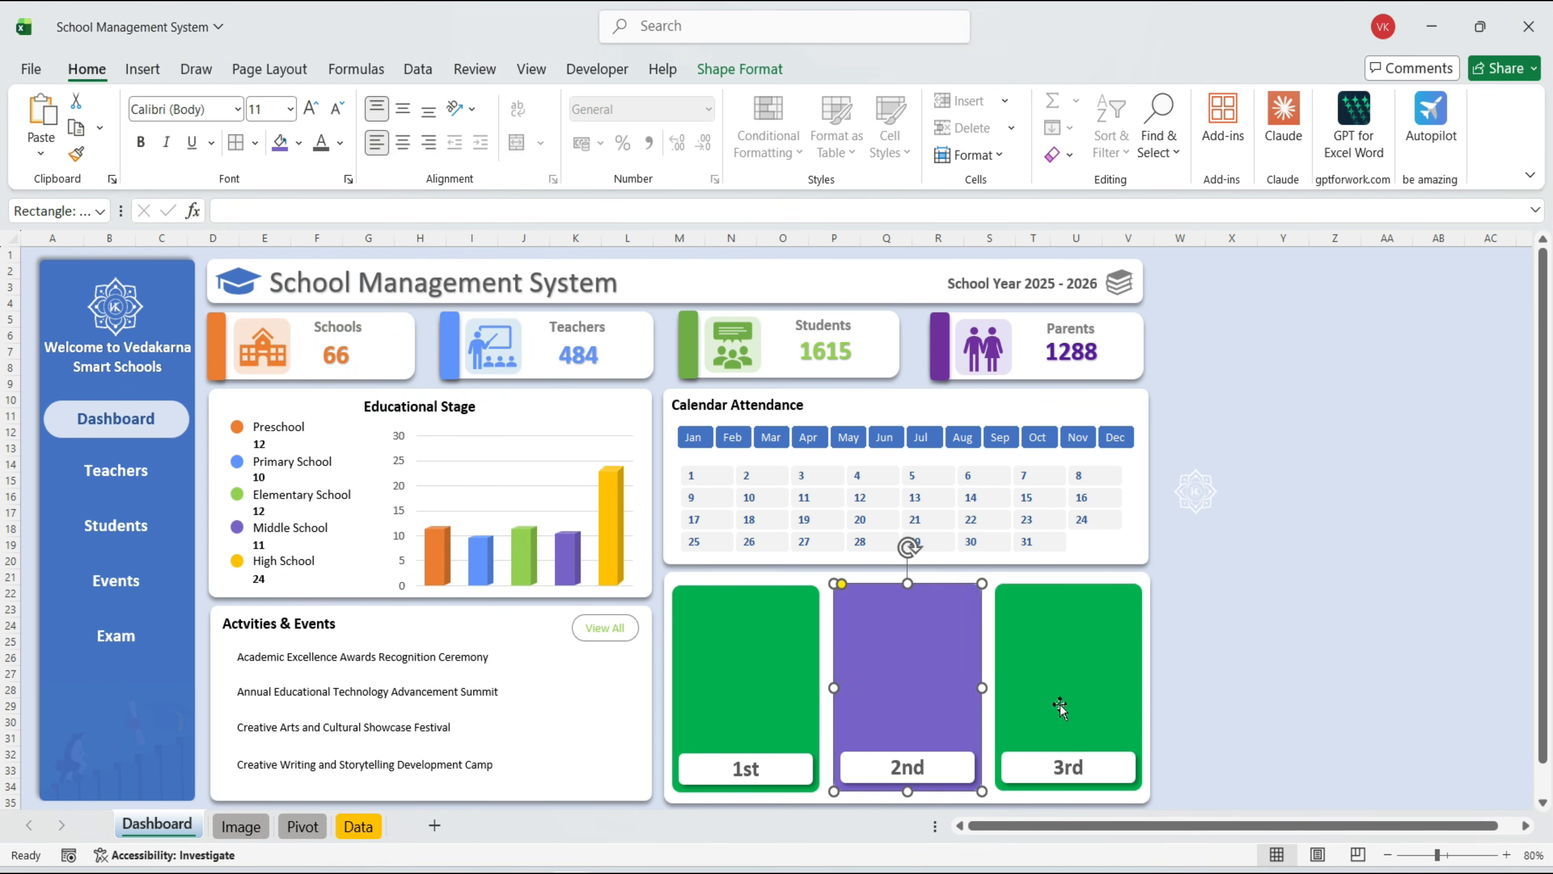
click(1060, 710)
click(300, 144)
click(475, 279)
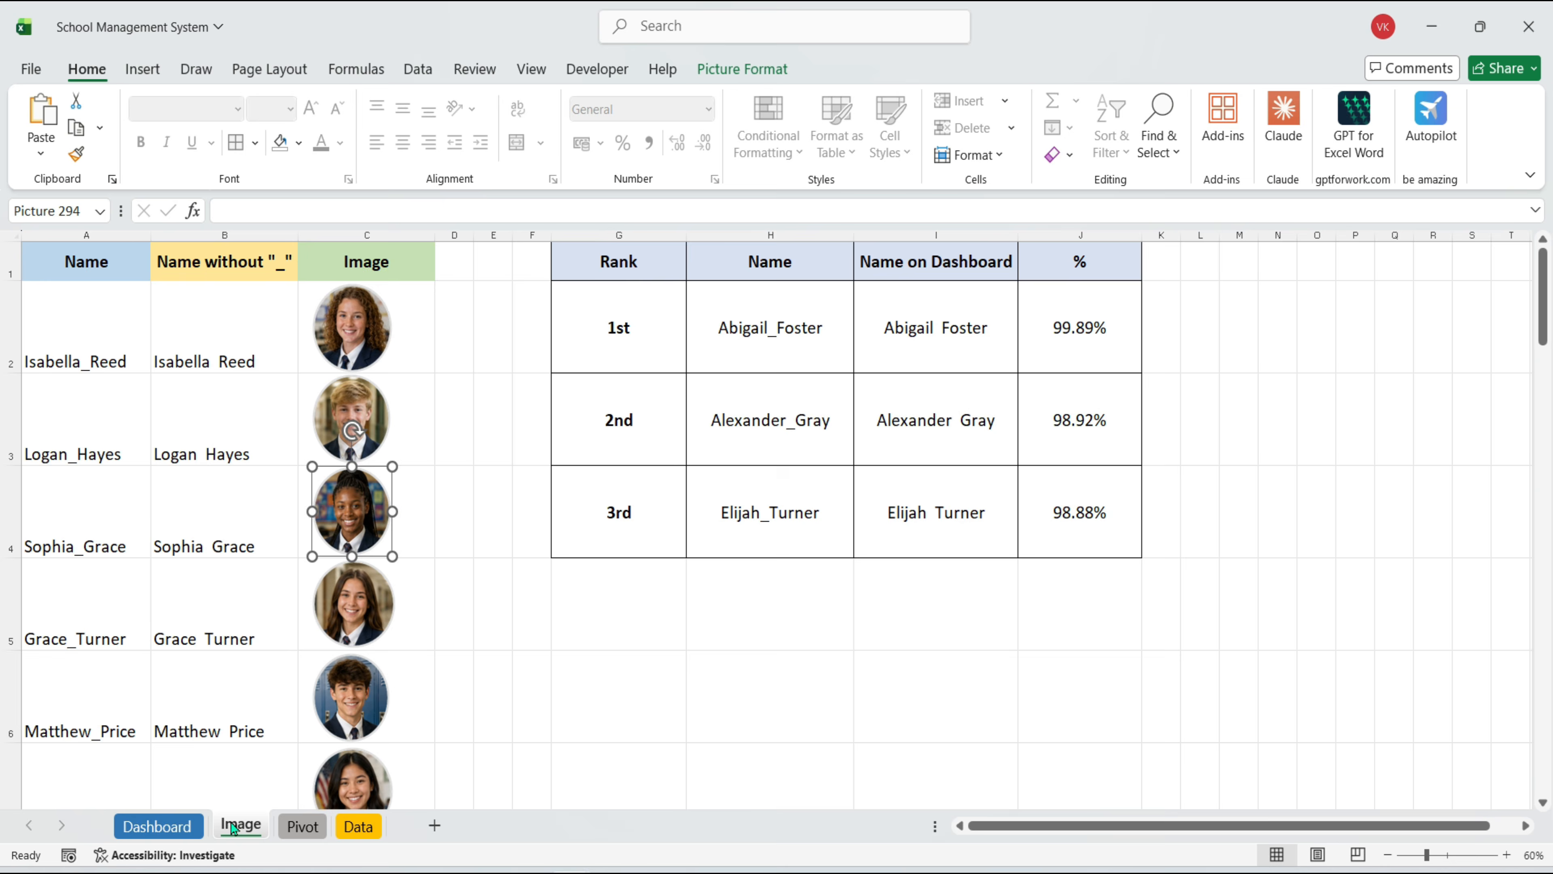
Copy the portrait in C5 of the Image sheet onto the green 1st card of the dashboard
key(ctrl+c)
click(367, 615)
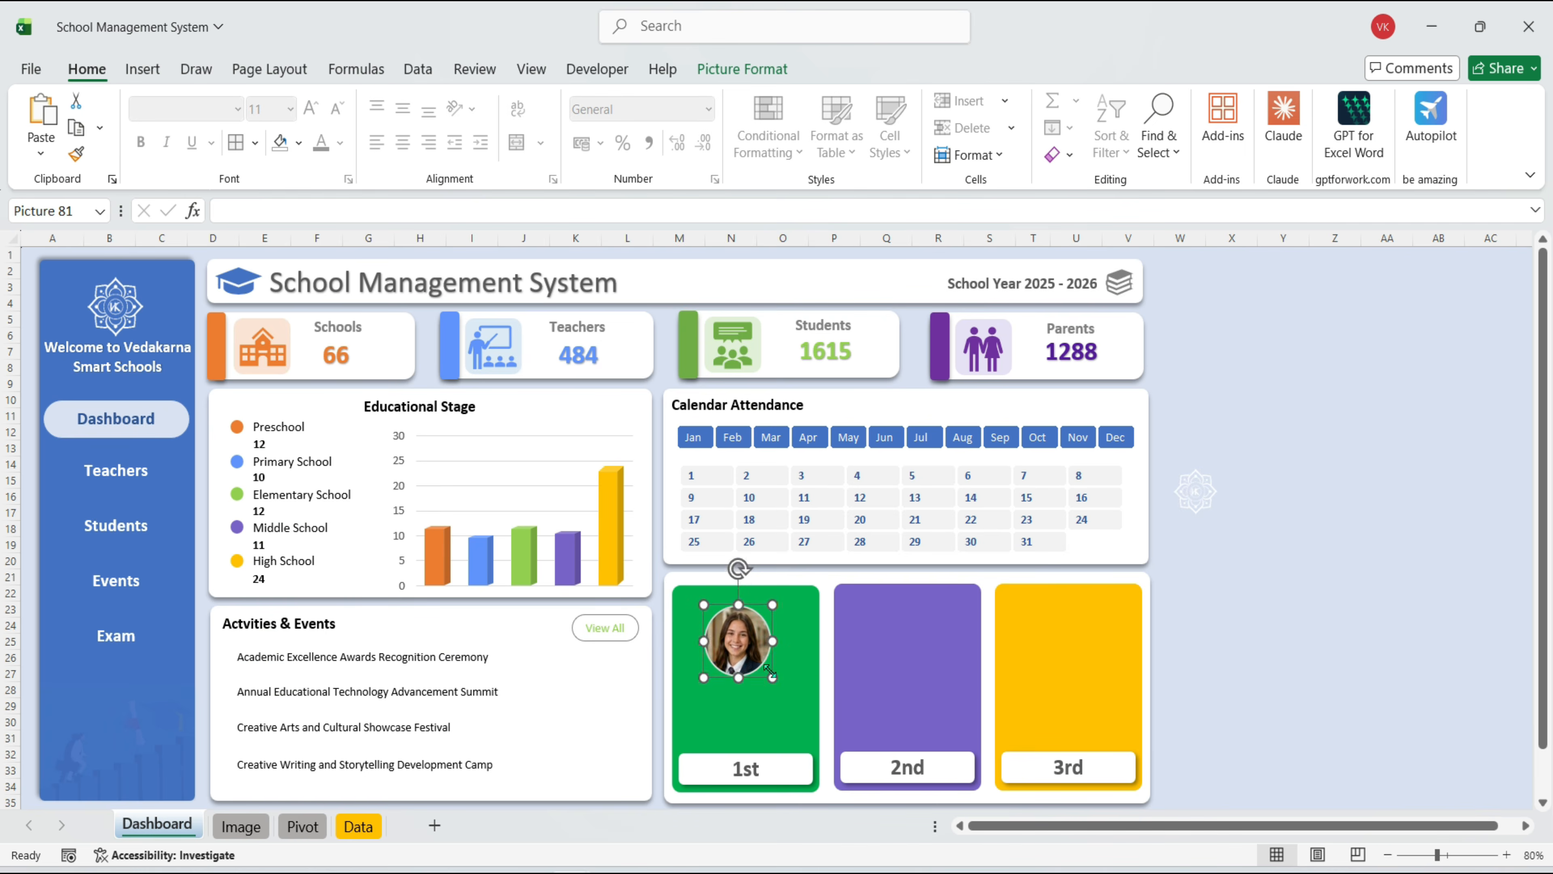
Define the name First with an INDIRECT formula referring to the first-ranked student name on the Image sheet
key(ctrl+F3)
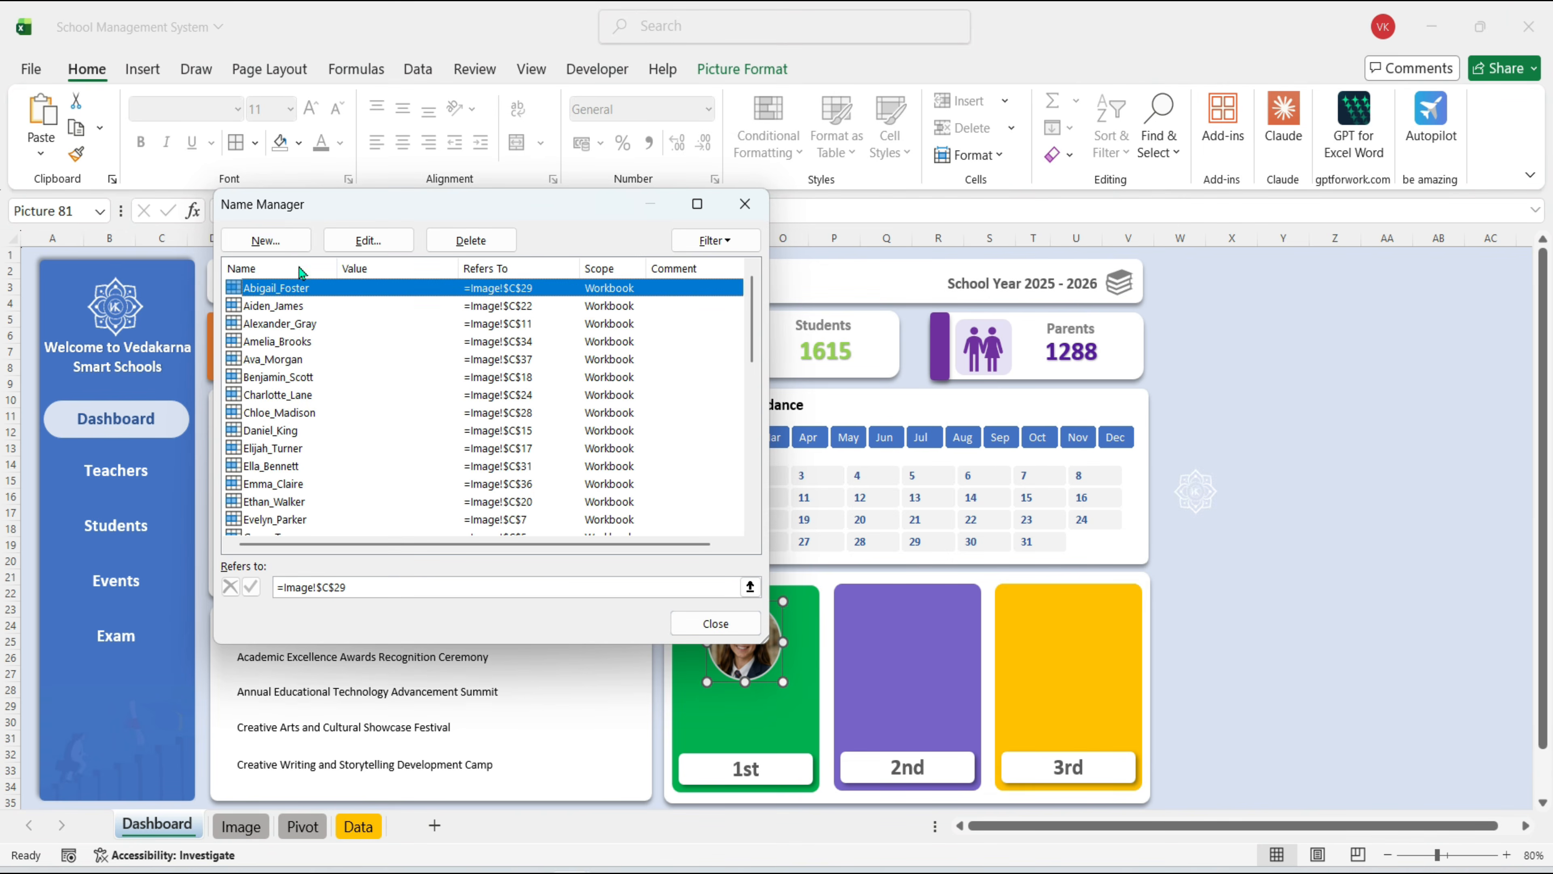
click(265, 240)
text(First)
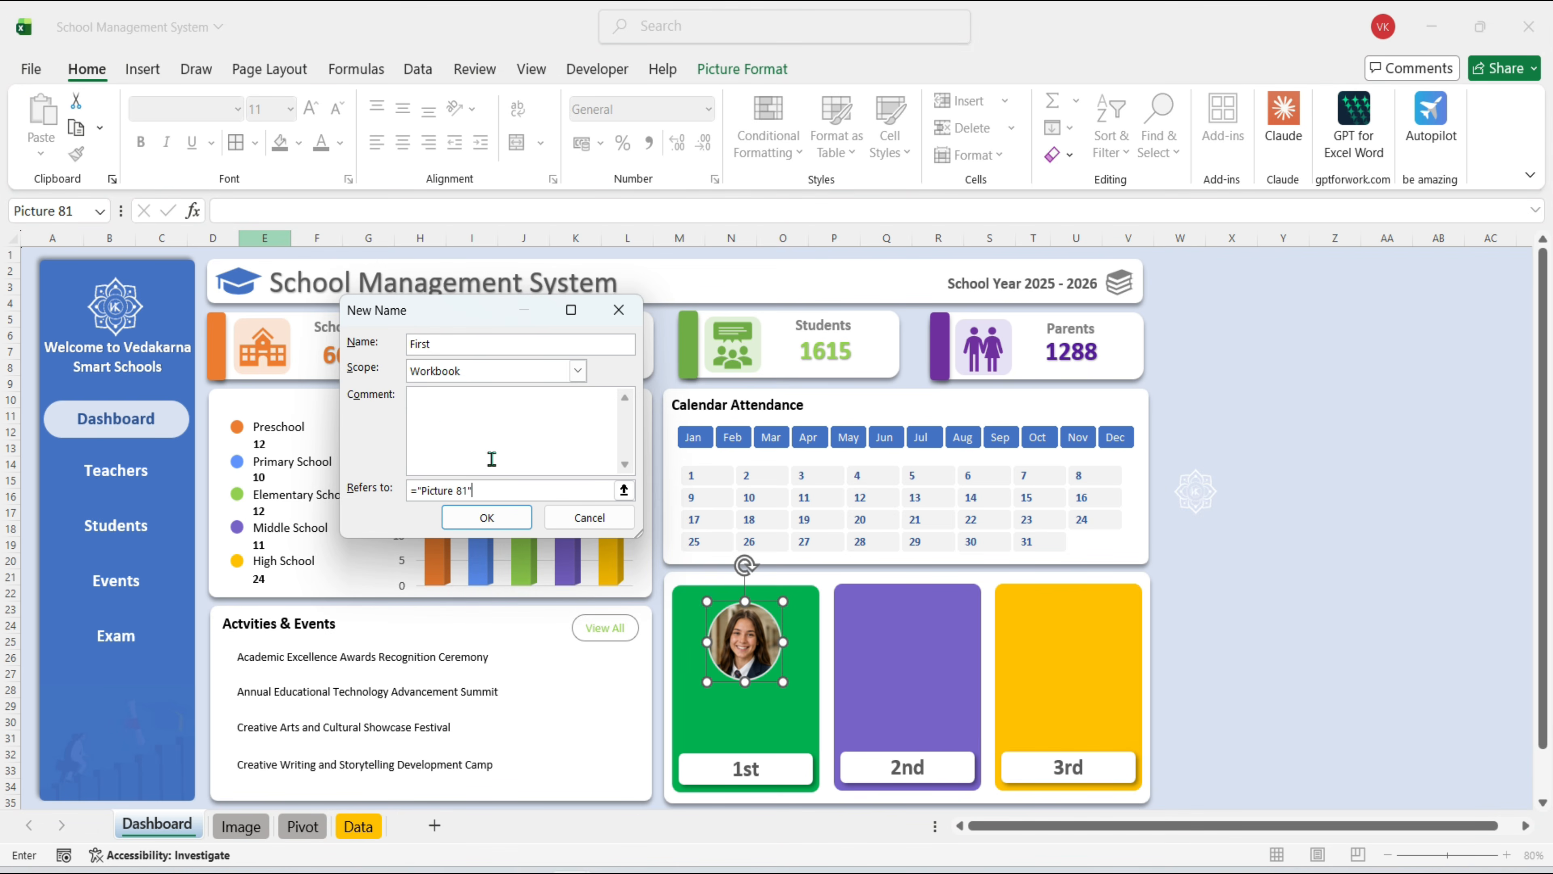
key(BackSpace)
key(BackSpace)
key(BackSpace)
key(BackSpace)
key(BackSpace)
key(BackSpace)
key(BackSpace)
key(BackSpace)
key(BackSpace)
key(BackSpace)
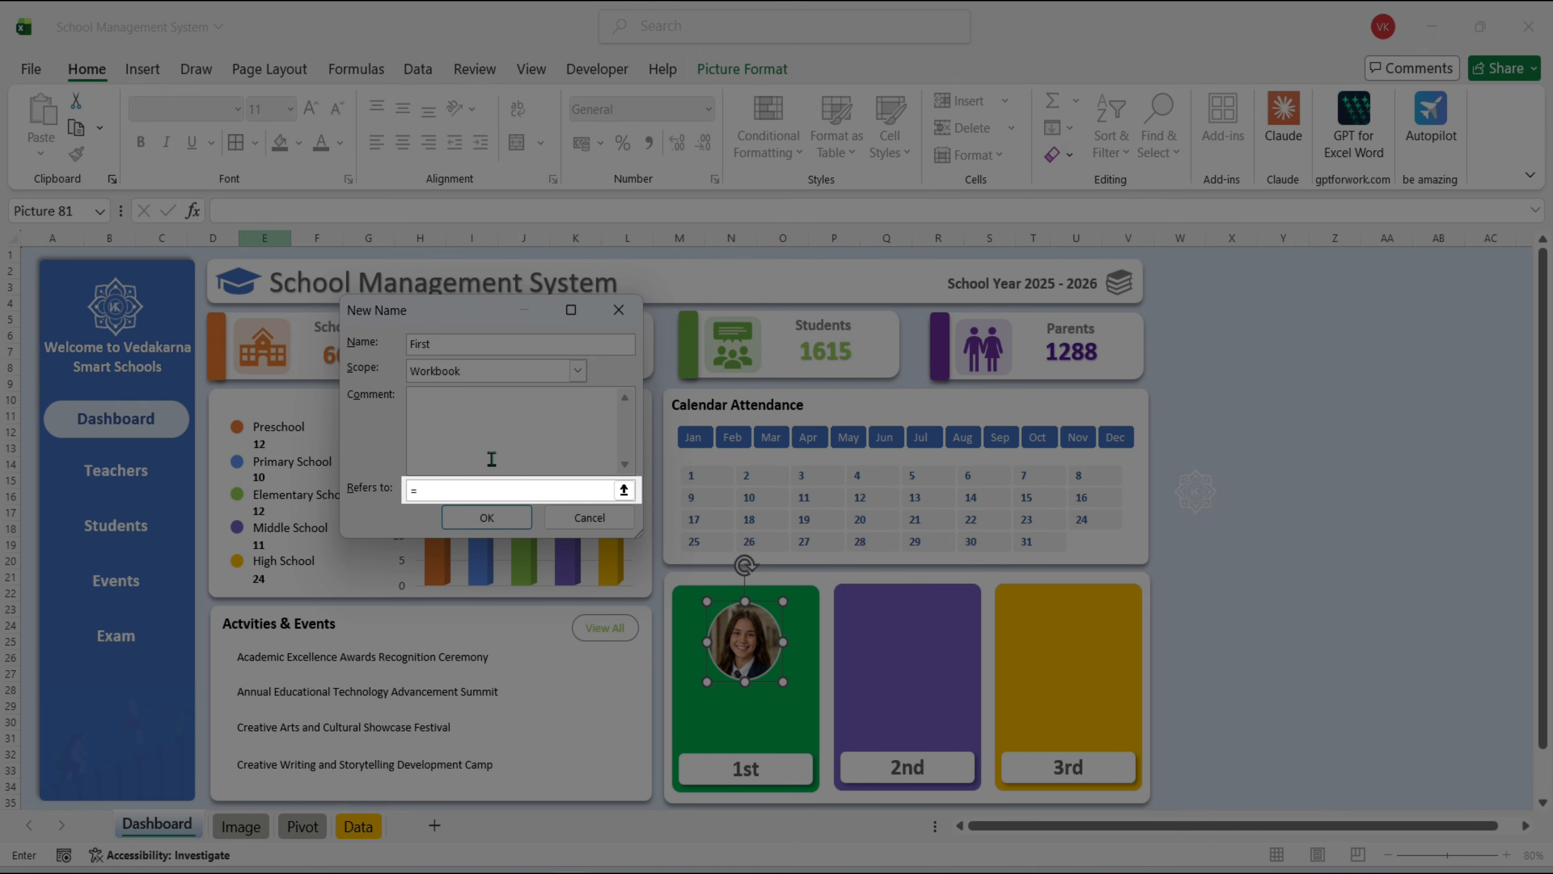
click(623, 490)
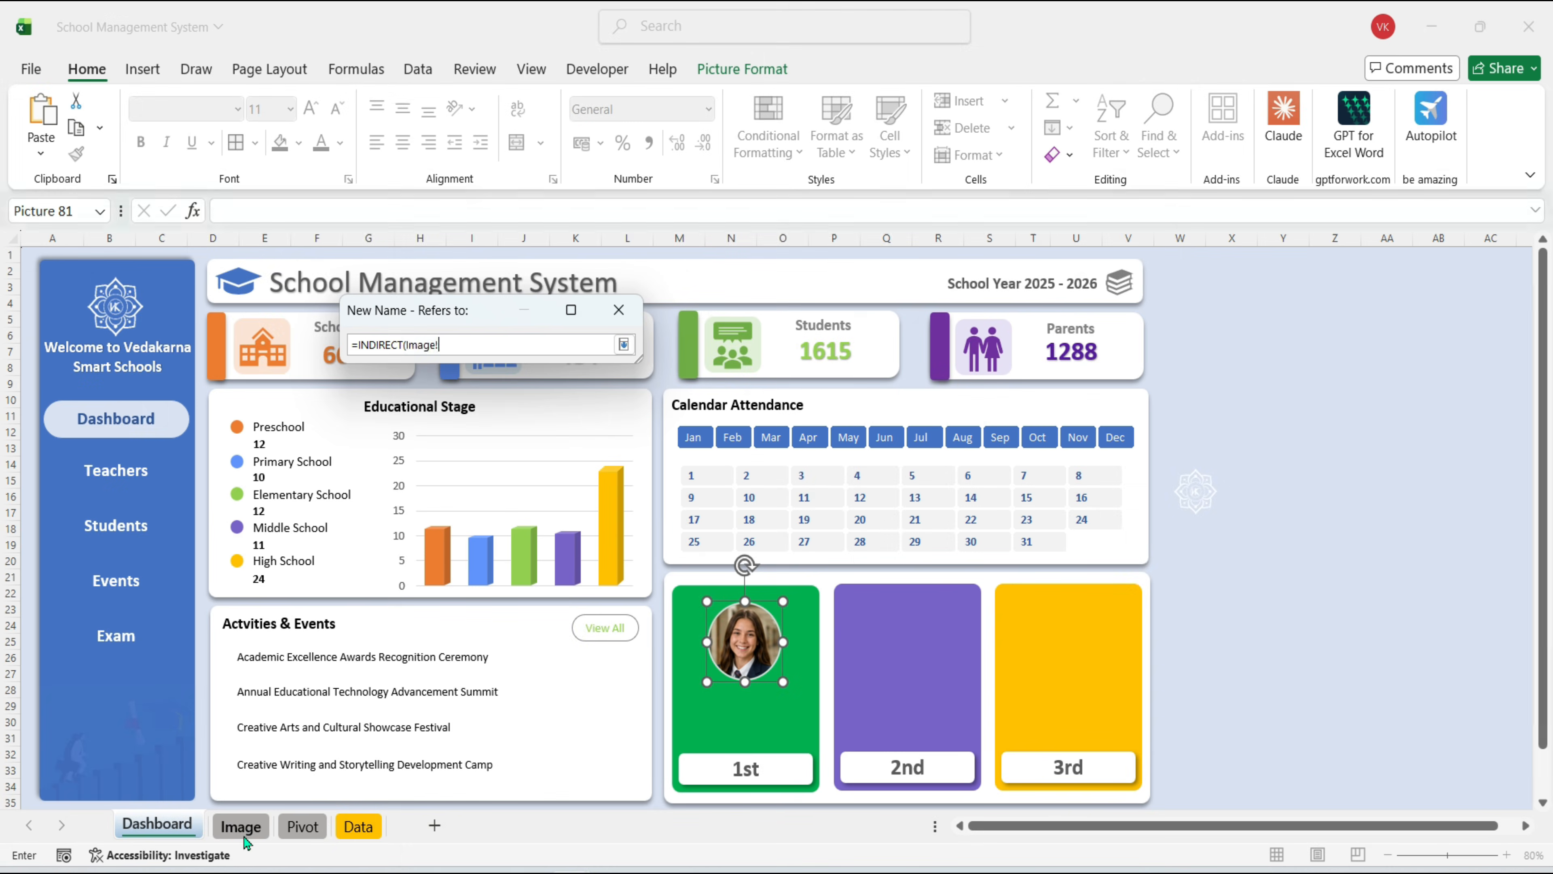
text(Image!)
click(244, 837)
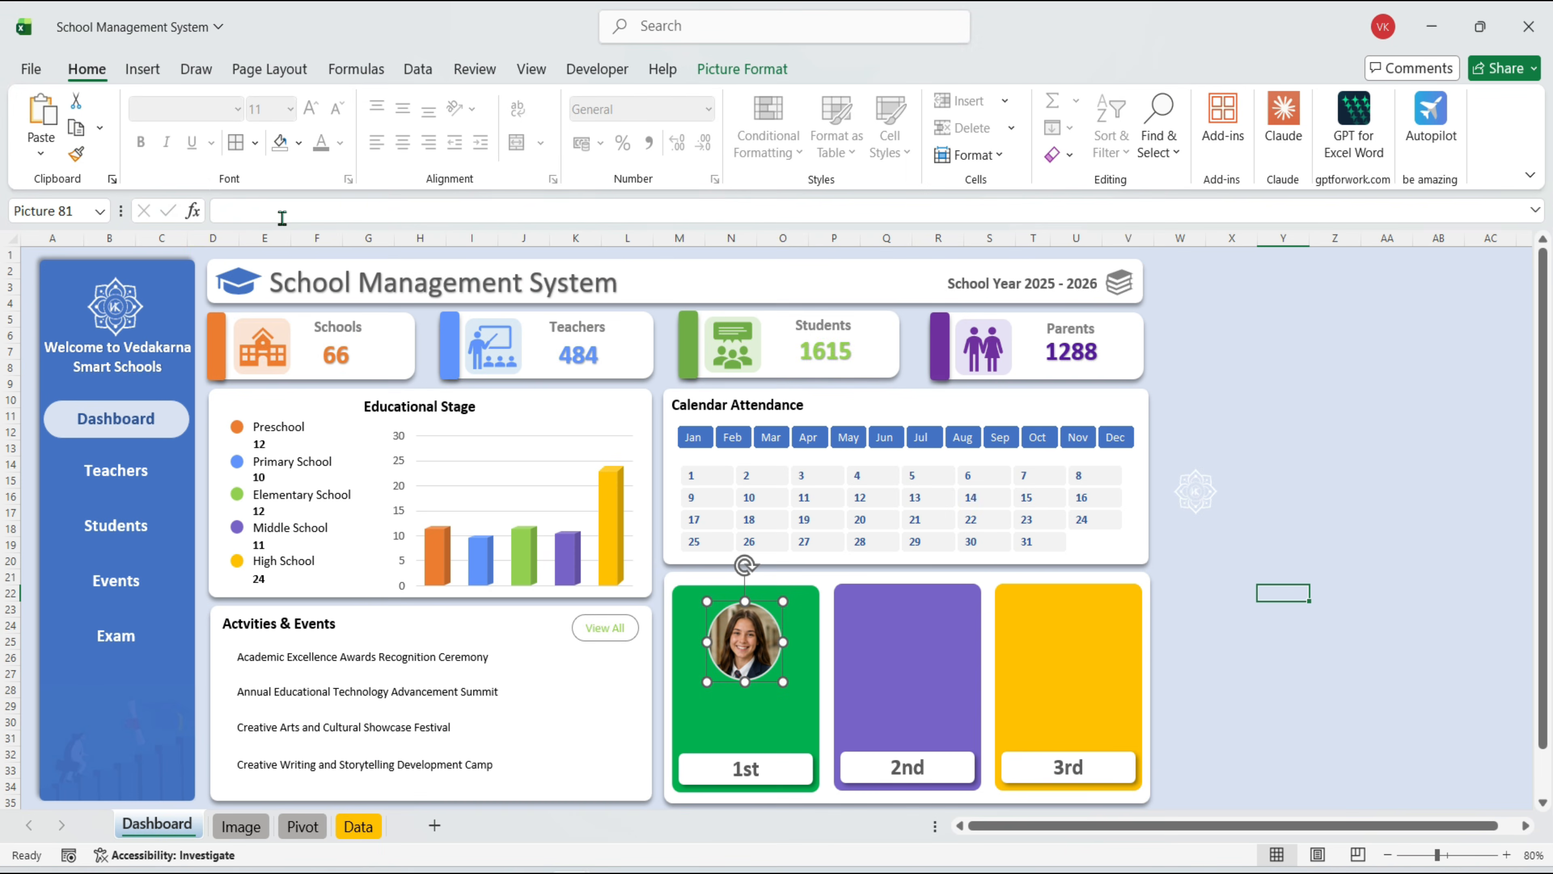
Link the picture on the 1st card to =First, then shrink it and reposition it within the card
text(=)
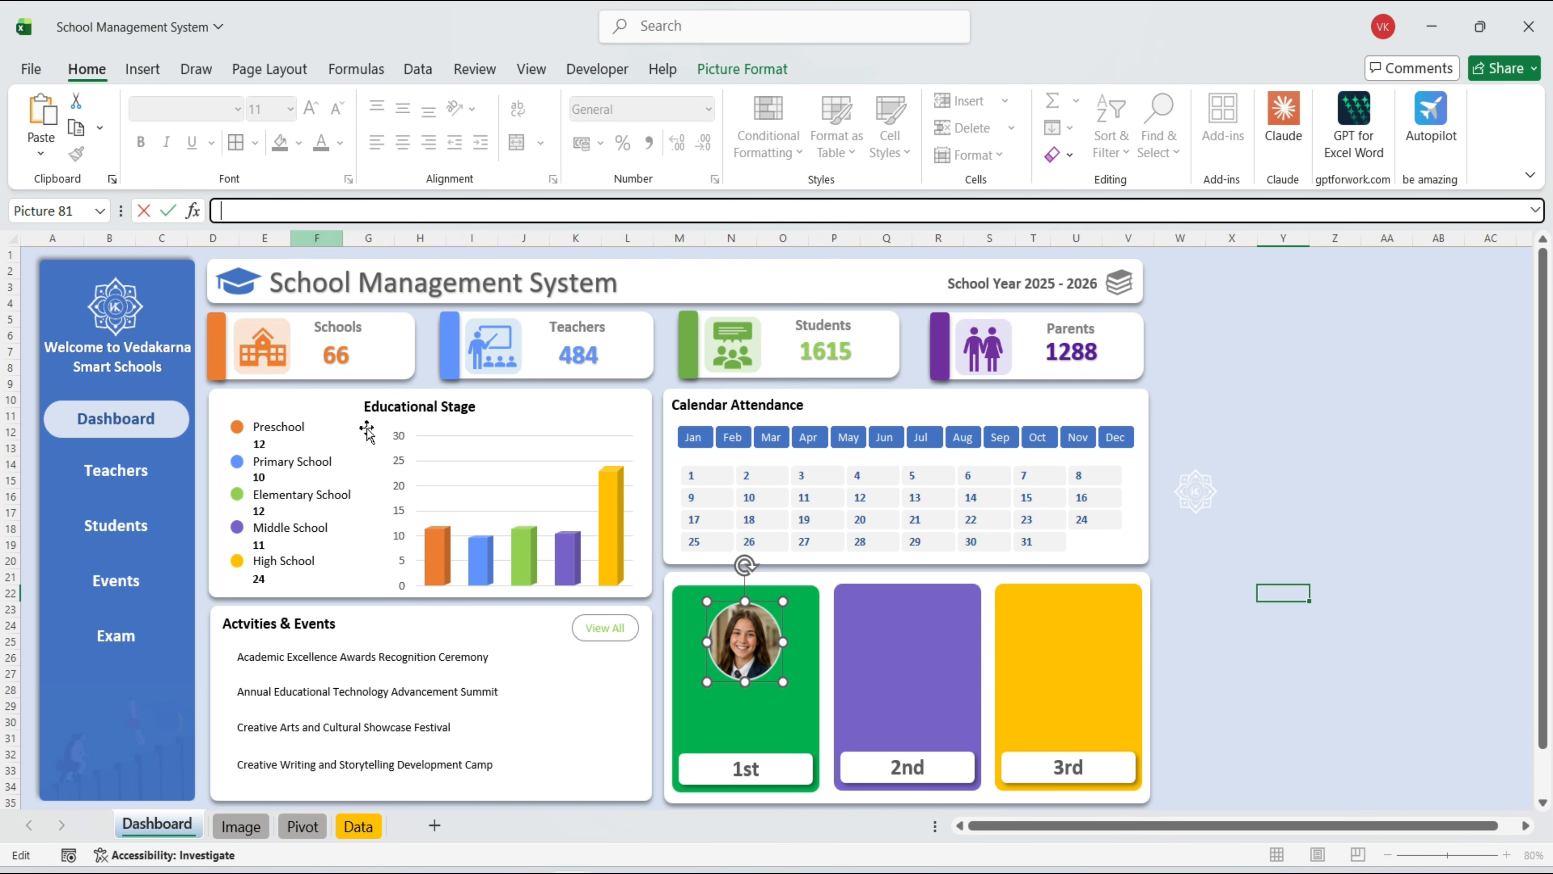
text(First)
key(Return)
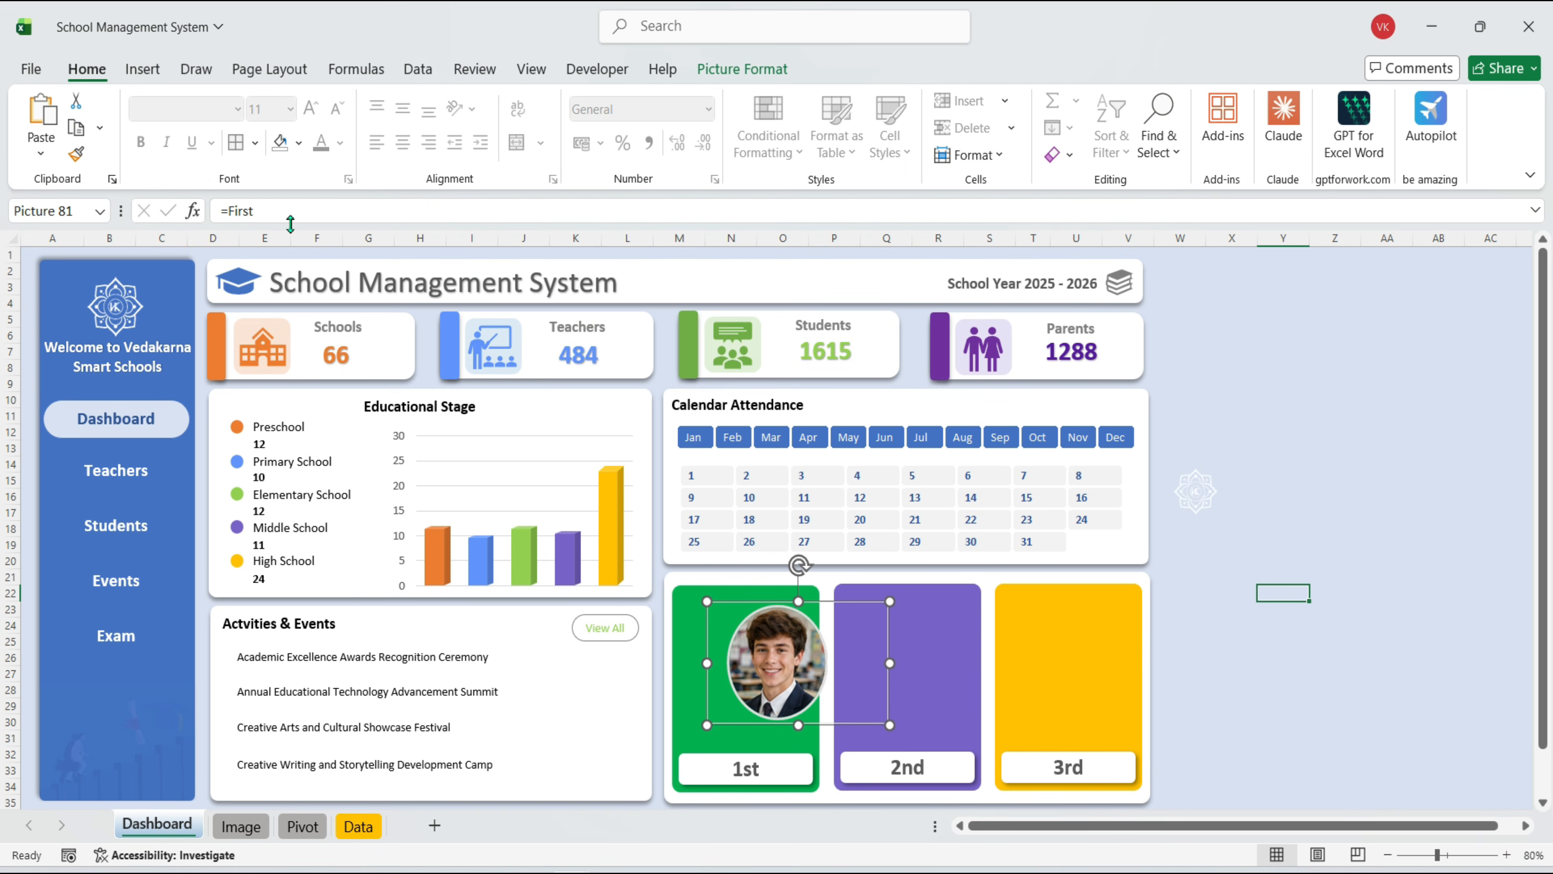
drag(890, 725, 832, 692)
drag(770, 648, 759, 647)
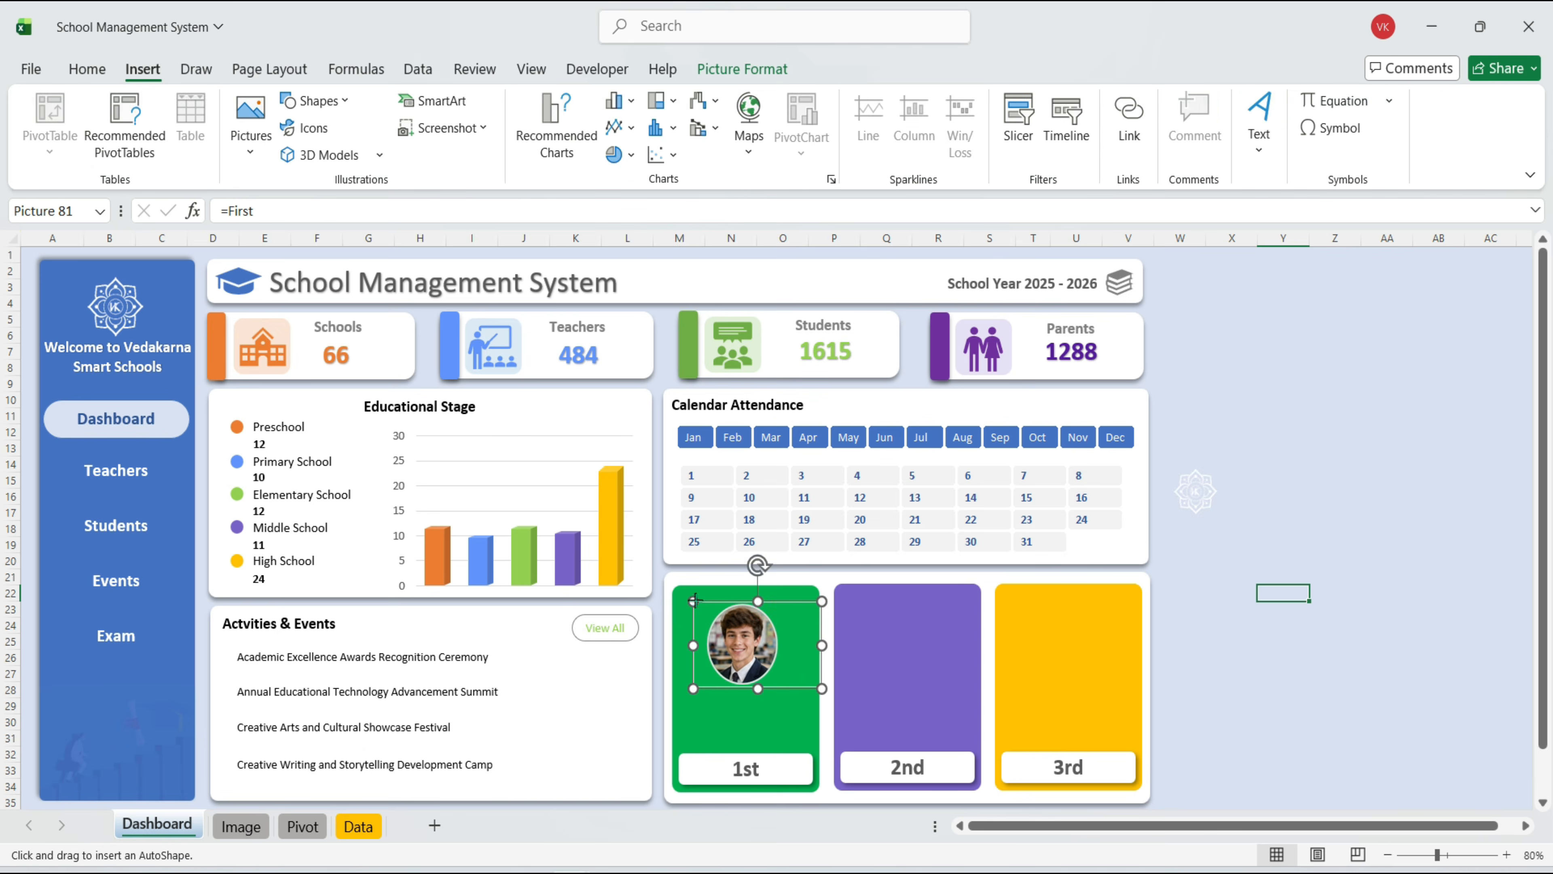
Cover the linked picture's frame with a rectangle about 2.81 by 4.13 cm, with no fill and a 3 pt green outline
drag(695, 599, 820, 690)
drag(696, 647, 695, 647)
click(591, 103)
click(573, 562)
click(630, 130)
mouse_move(611, 650)
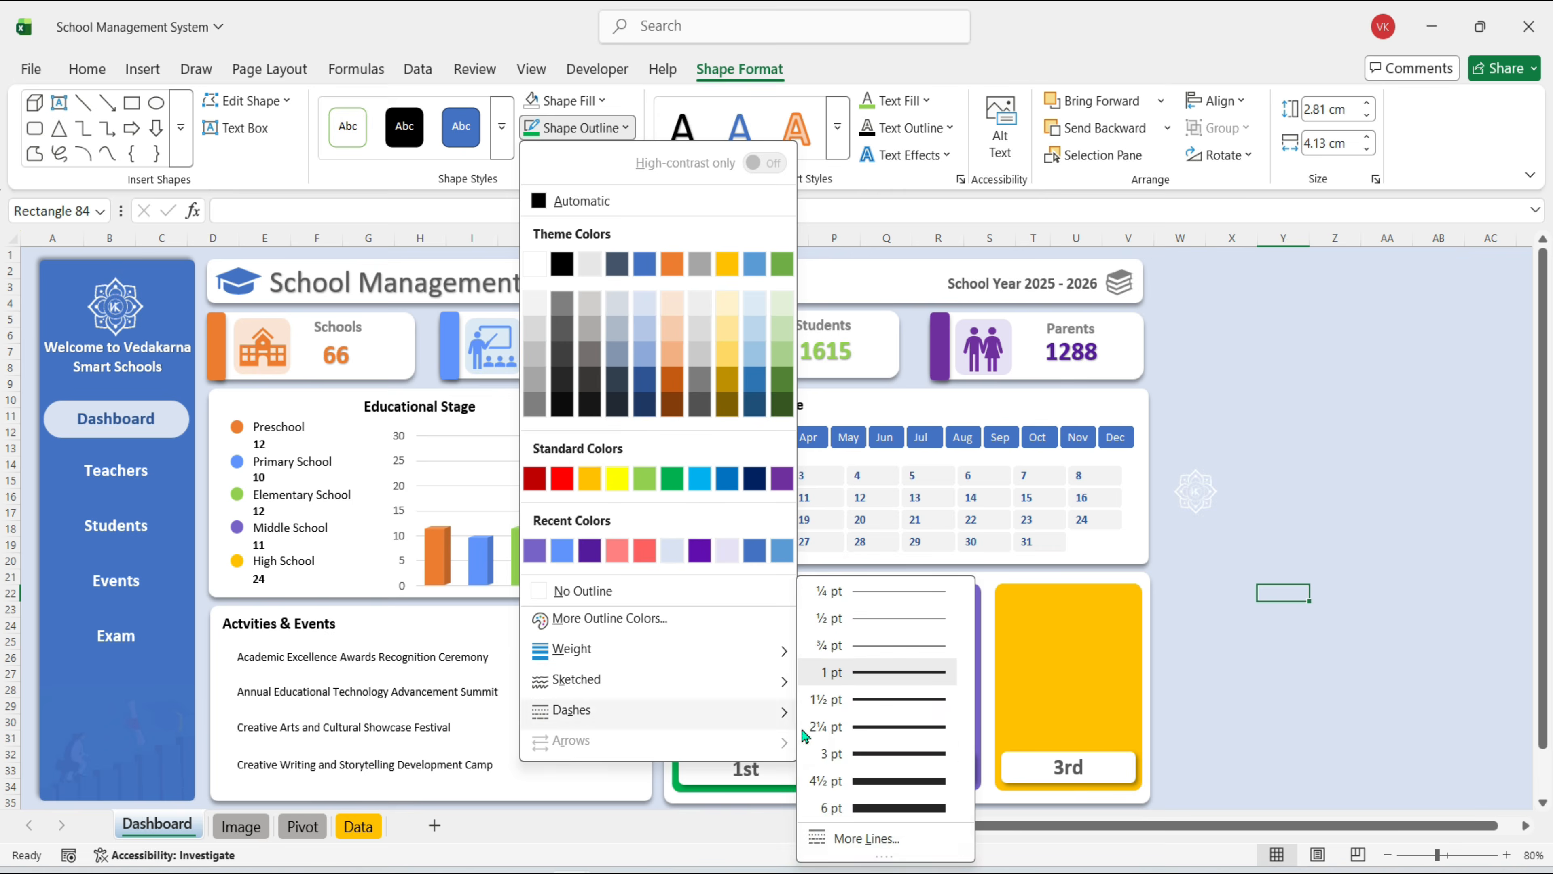
click(831, 756)
click(614, 132)
click(672, 479)
click(1186, 630)
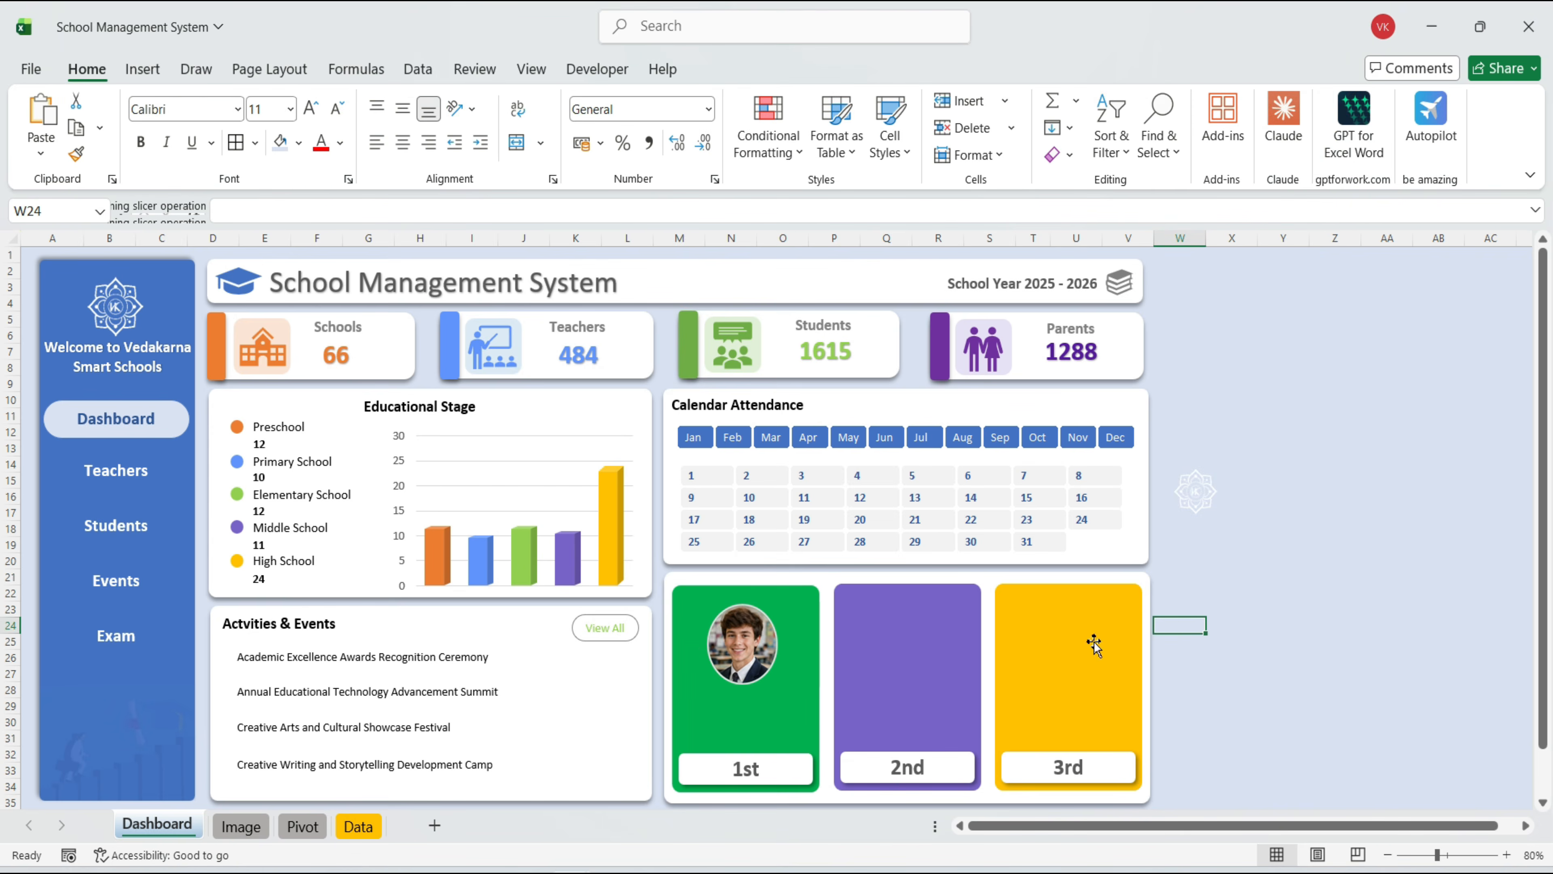
Test the dynamic picture on the 1st card by switching the Month slicer through January, February and March
click(696, 438)
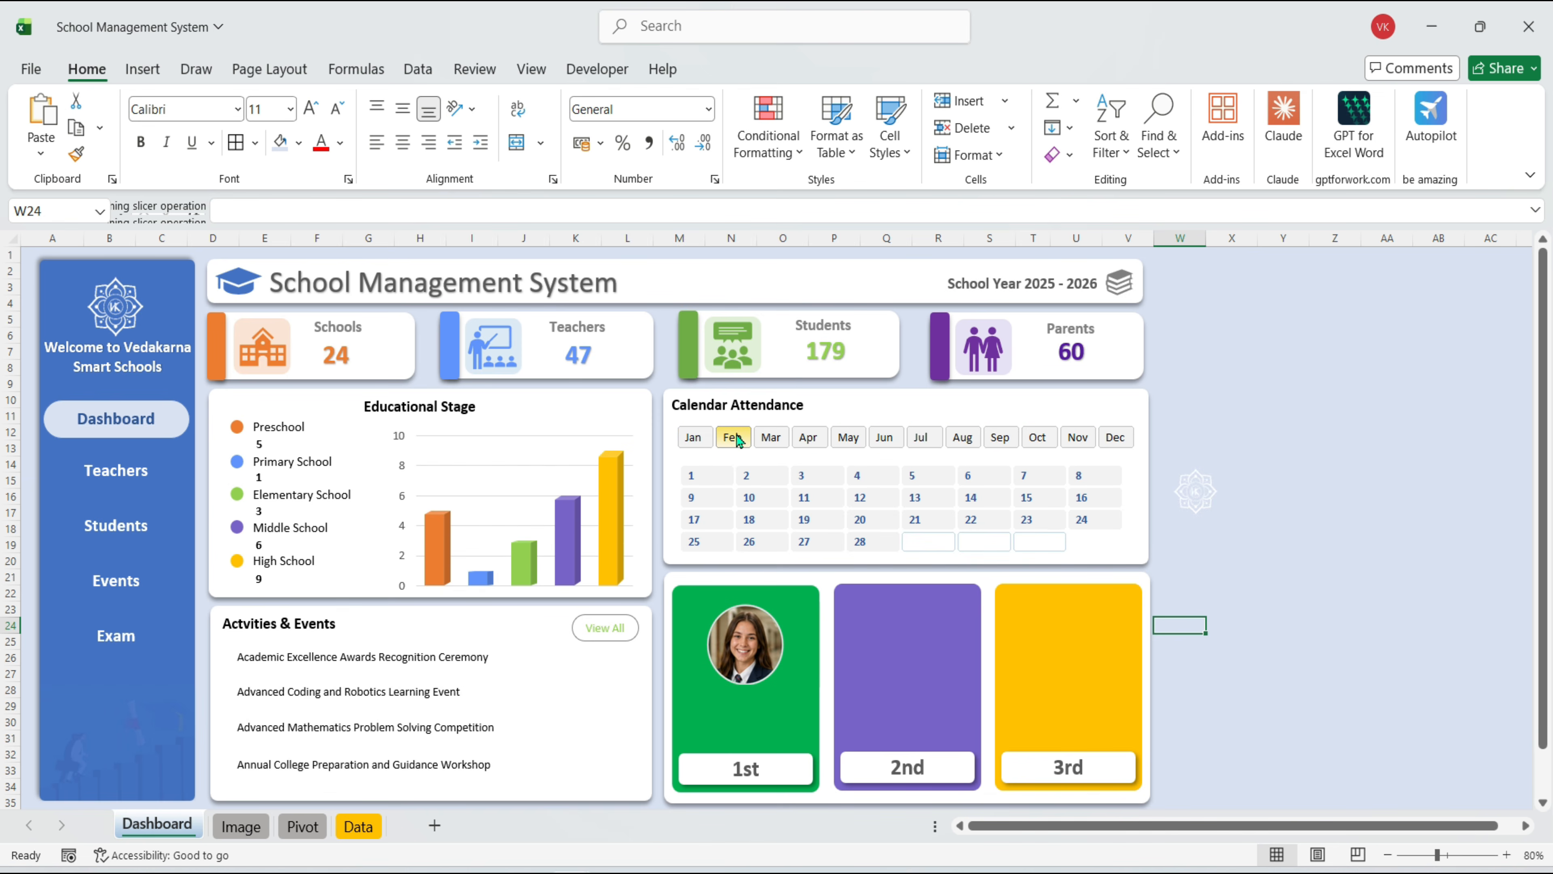
click(769, 439)
Copy the portrait in C3 of the Image sheet and place it on the purple 2nd card
click(245, 826)
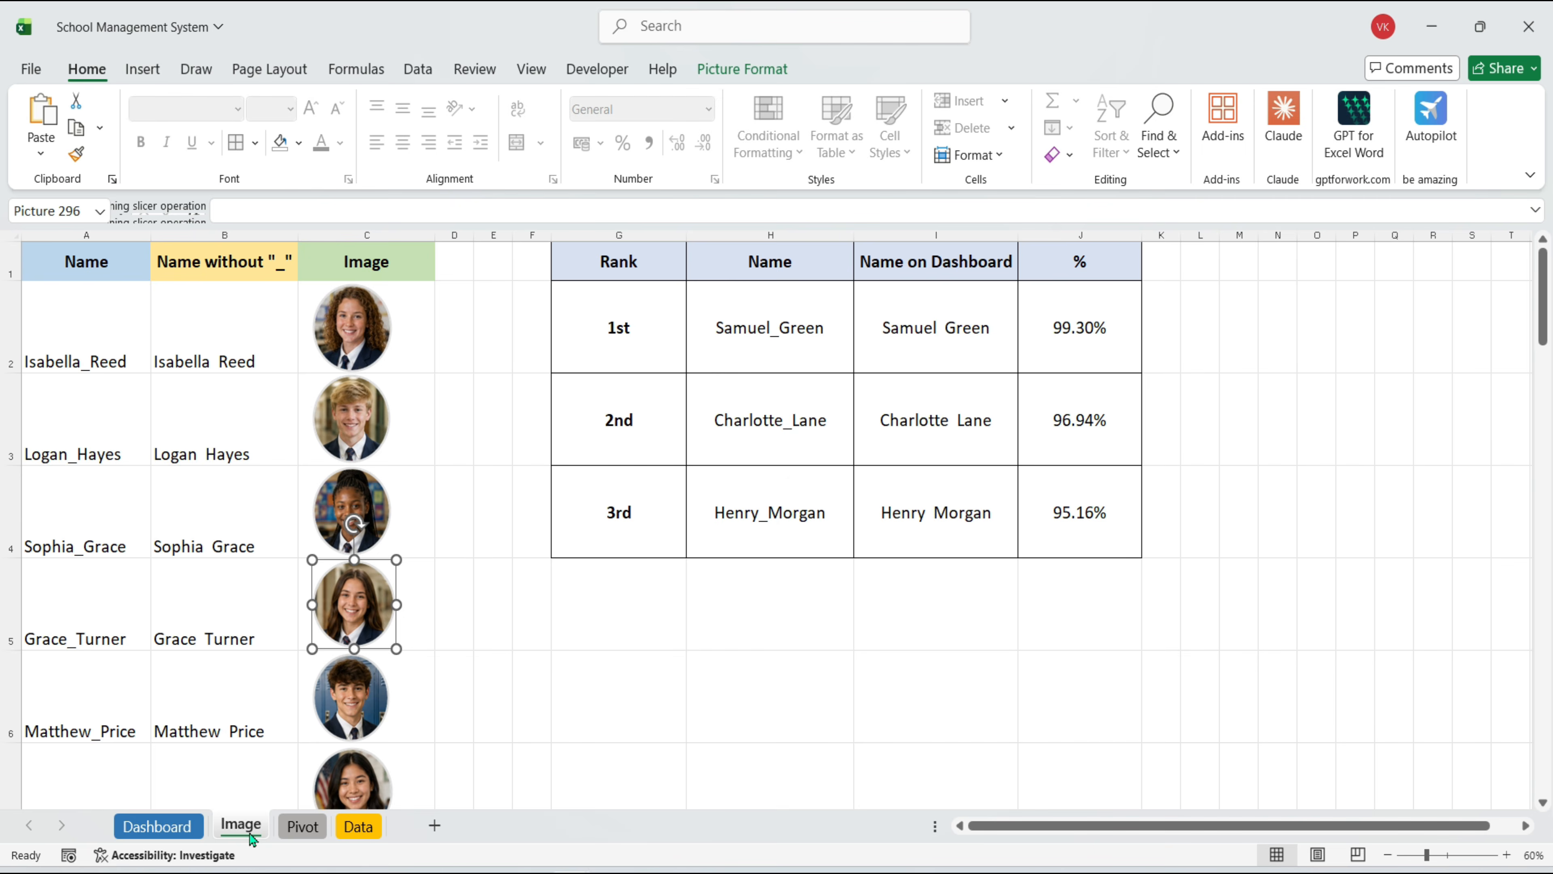
click(369, 462)
key(ctrl+c)
key(ctrl+Page_Up)
click(916, 654)
key(ctrl+v)
Define the workbook name Second as =INDIRECT(Image!$H$3)
key(ctrl+F3)
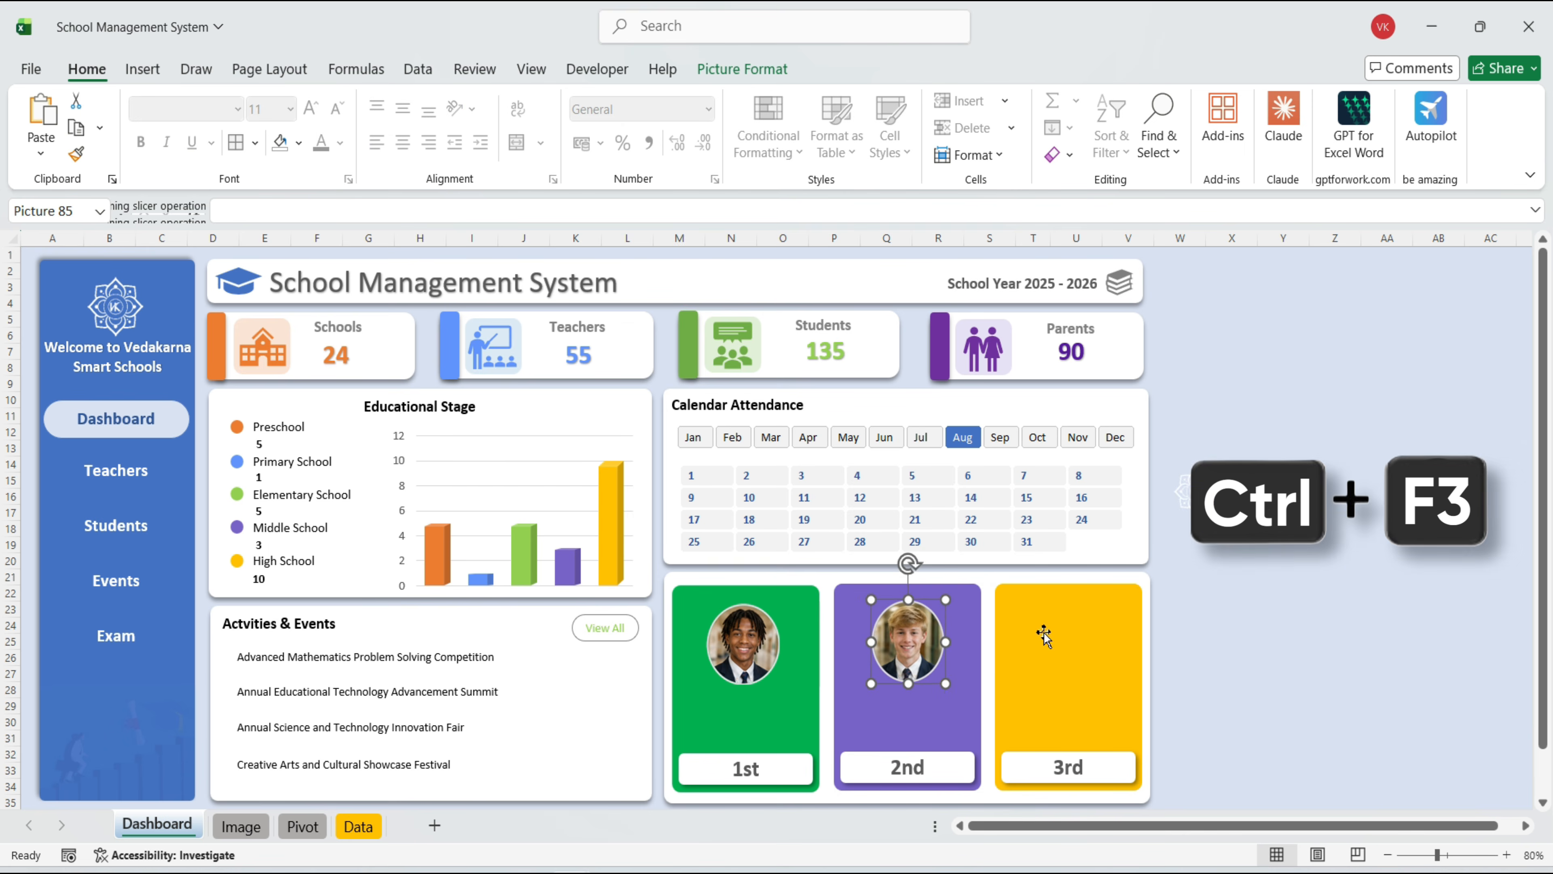
click(263, 242)
text(Second)
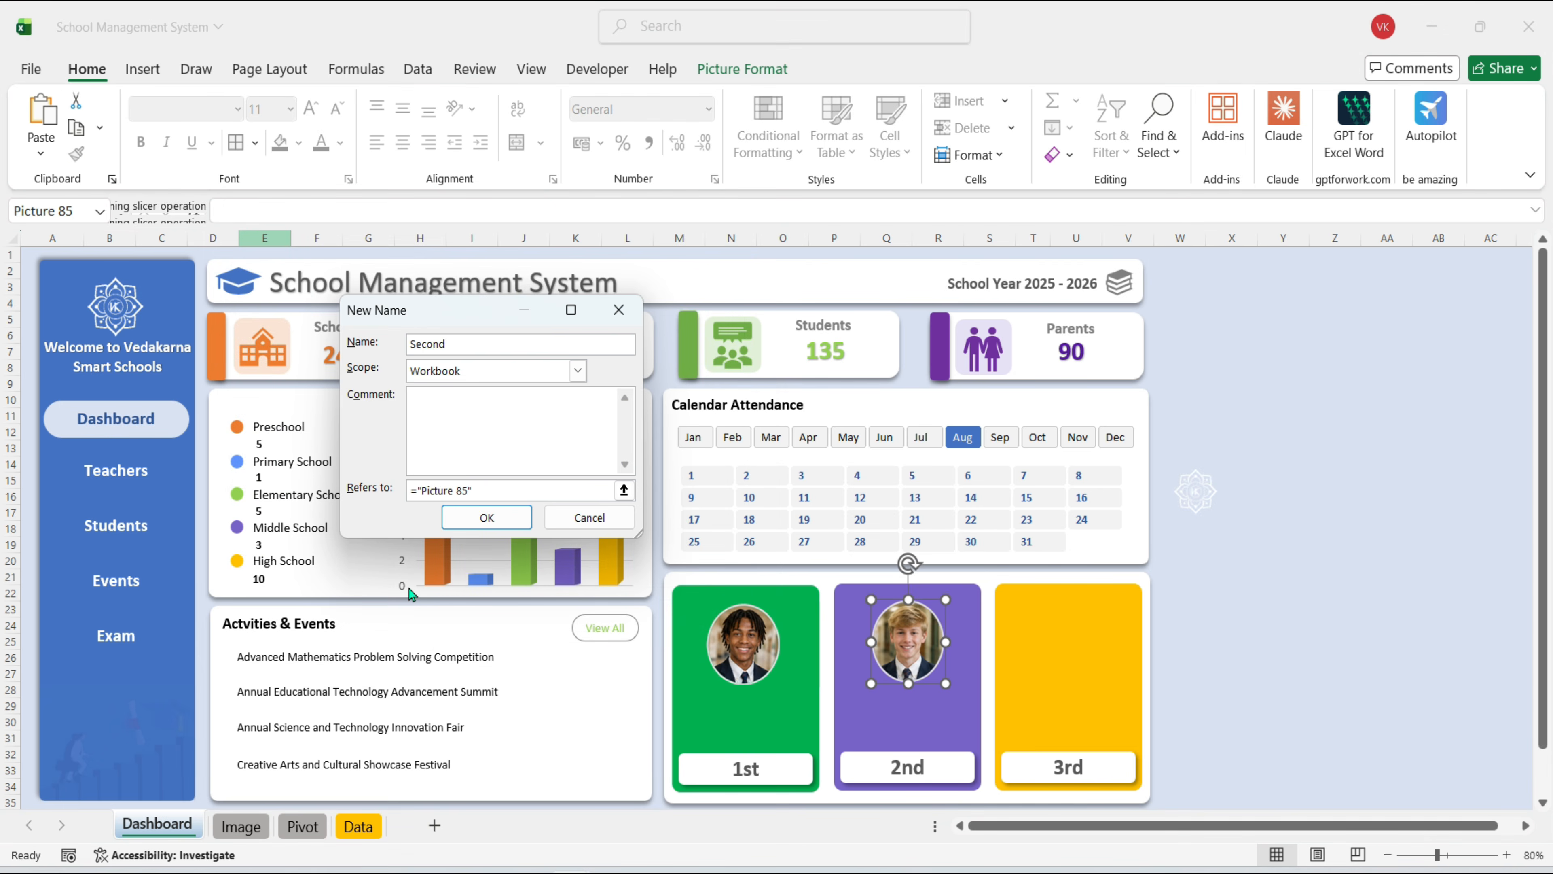
drag(476, 490, 410, 490)
text(=INDIRECT()
click(624, 496)
key(ctrl+Page_Down)
text())
key(Return)
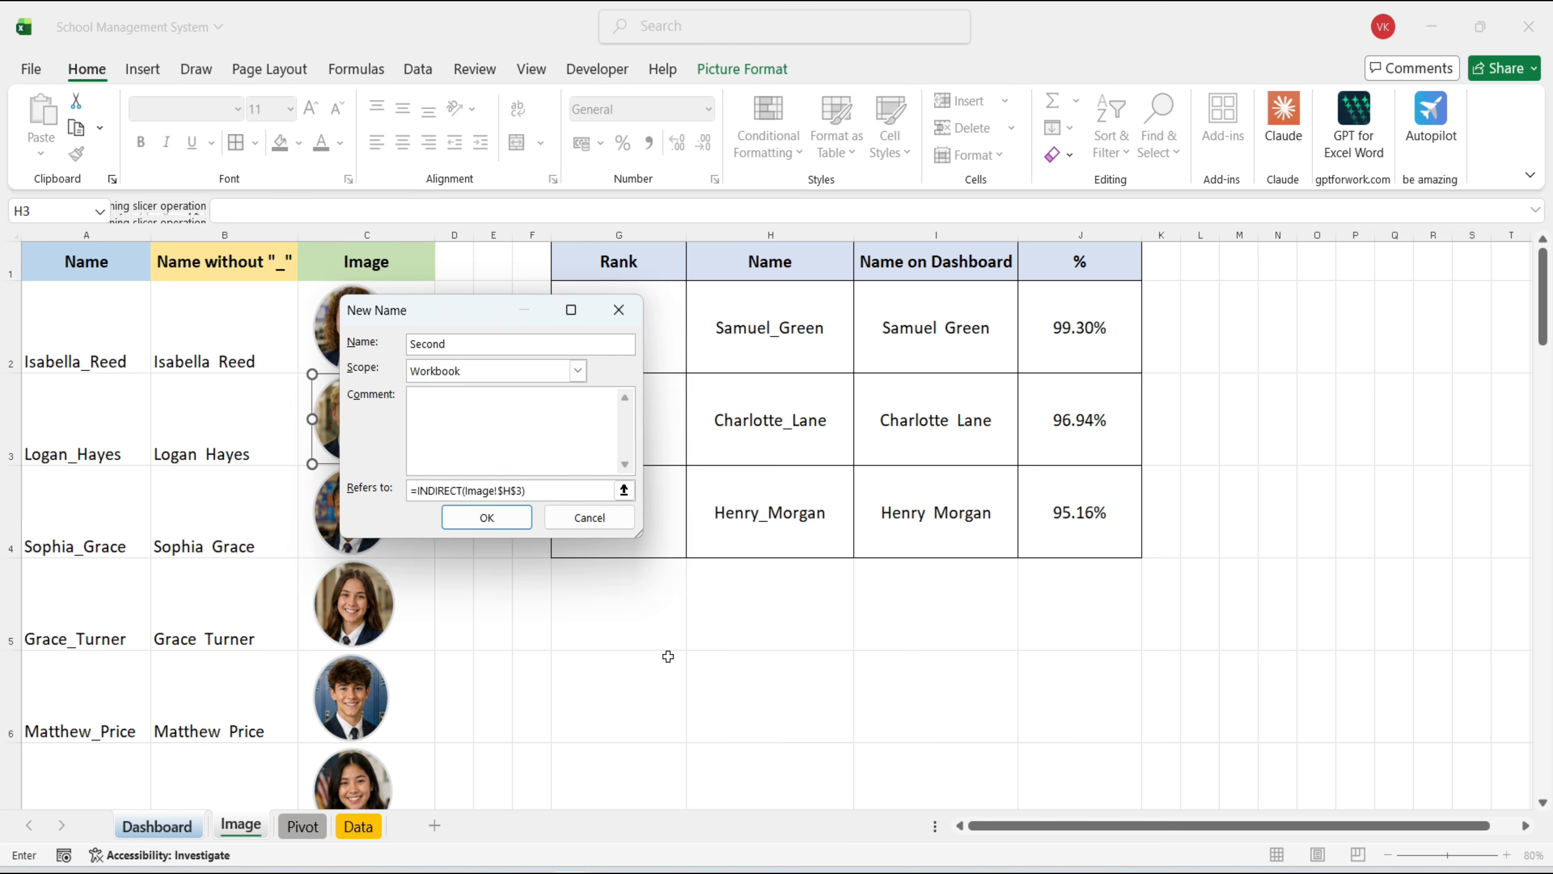
key(Return)
Link the picture on the 2nd card to =Second and mask its frame with an outline matching the purple card
click(392, 211)
text(=Second)
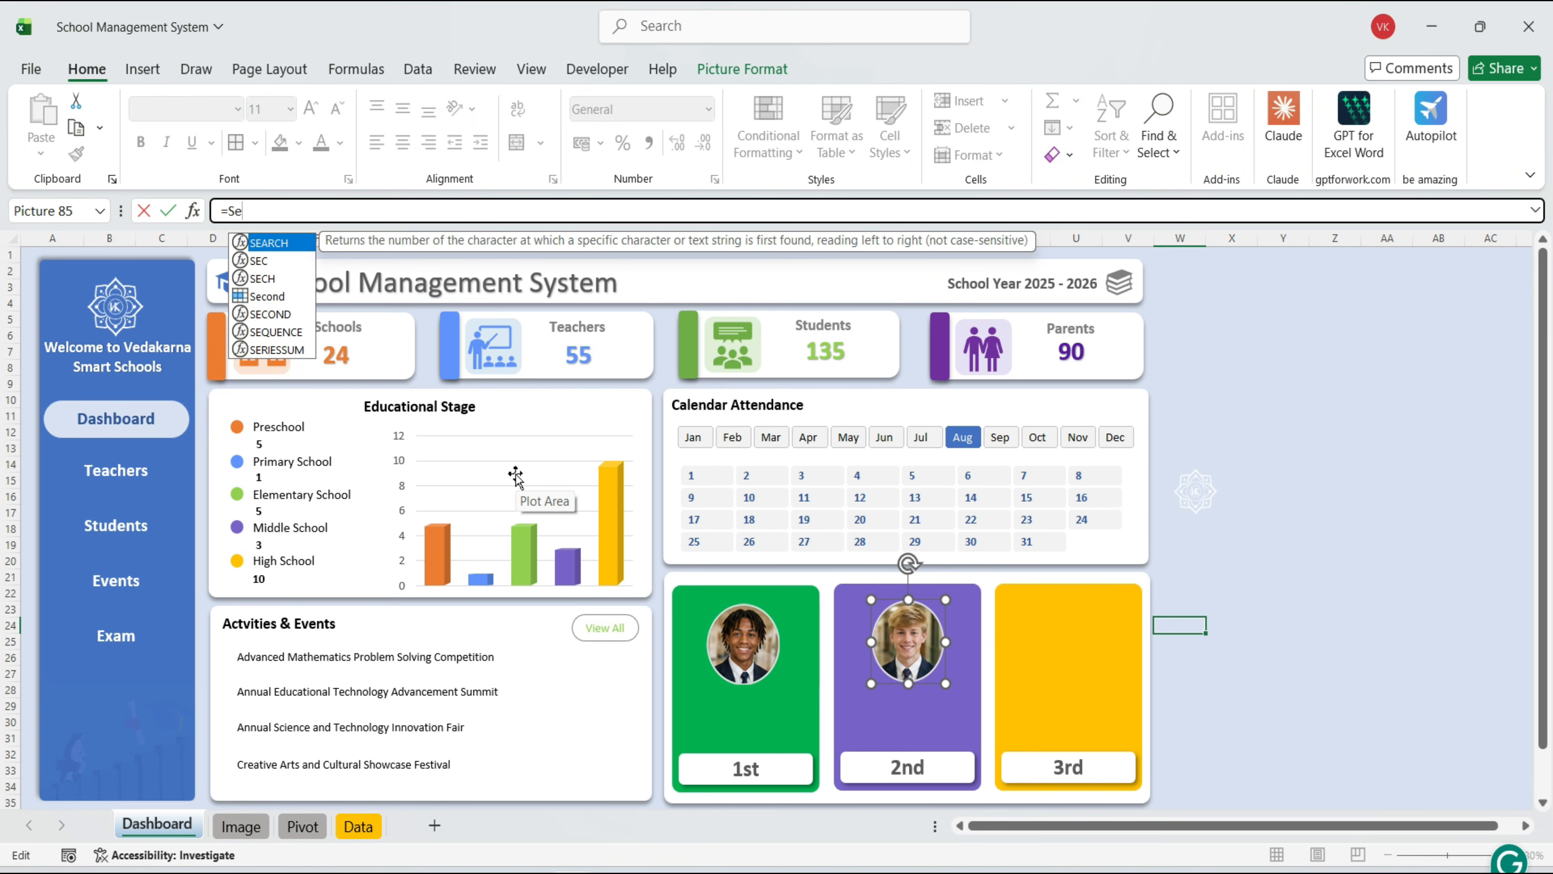
key(Return)
click(942, 710)
click(590, 126)
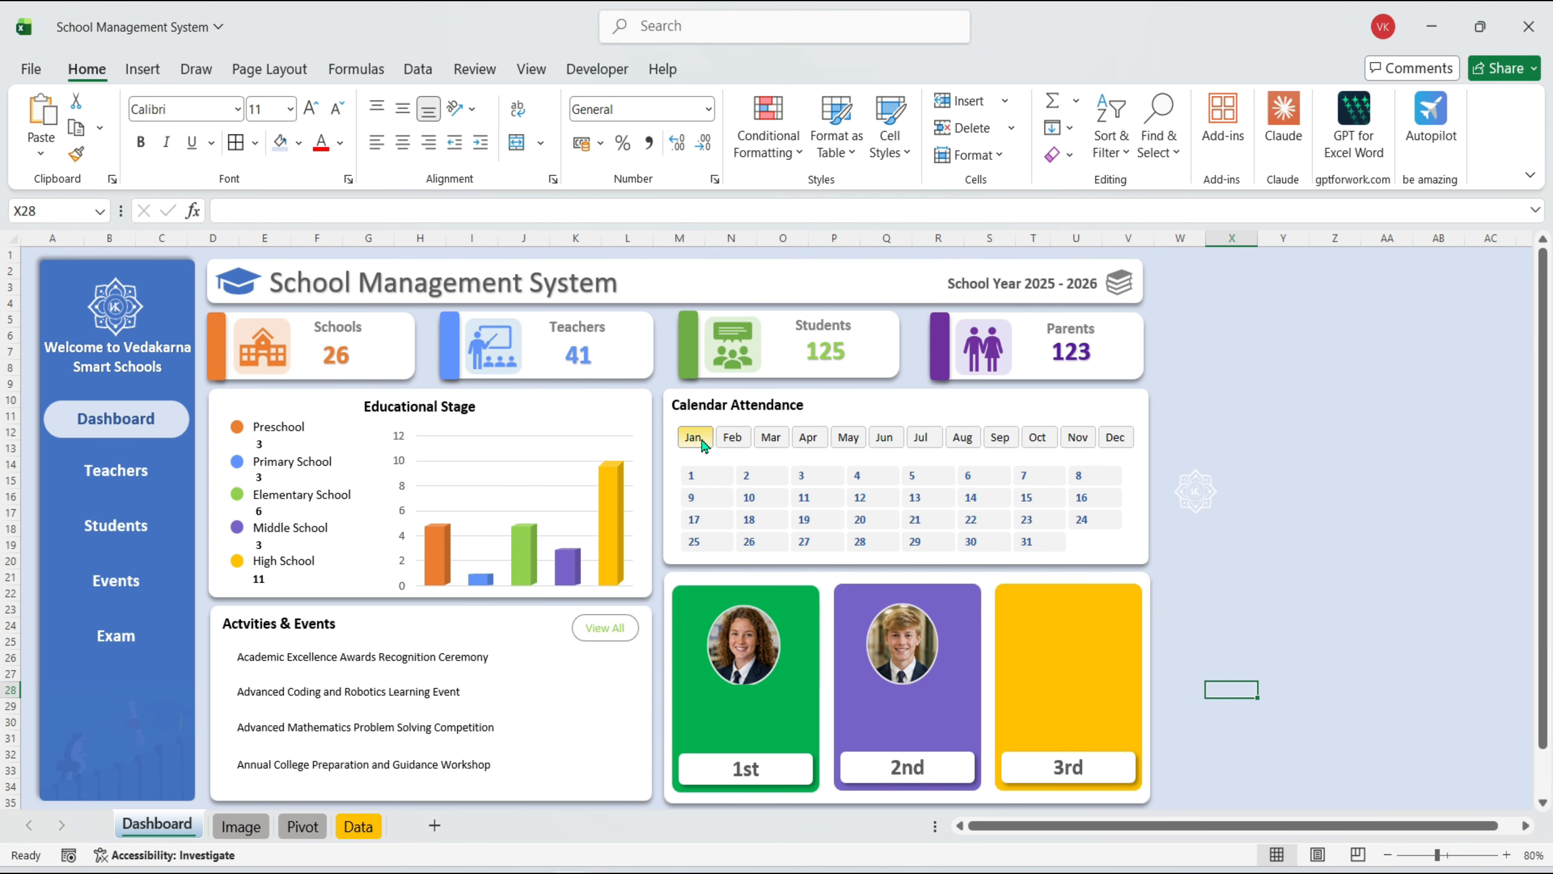
Test the dynamic pictures on the 1st and 2nd cards by switching the Month slicer through March, April and May
click(770, 436)
click(808, 437)
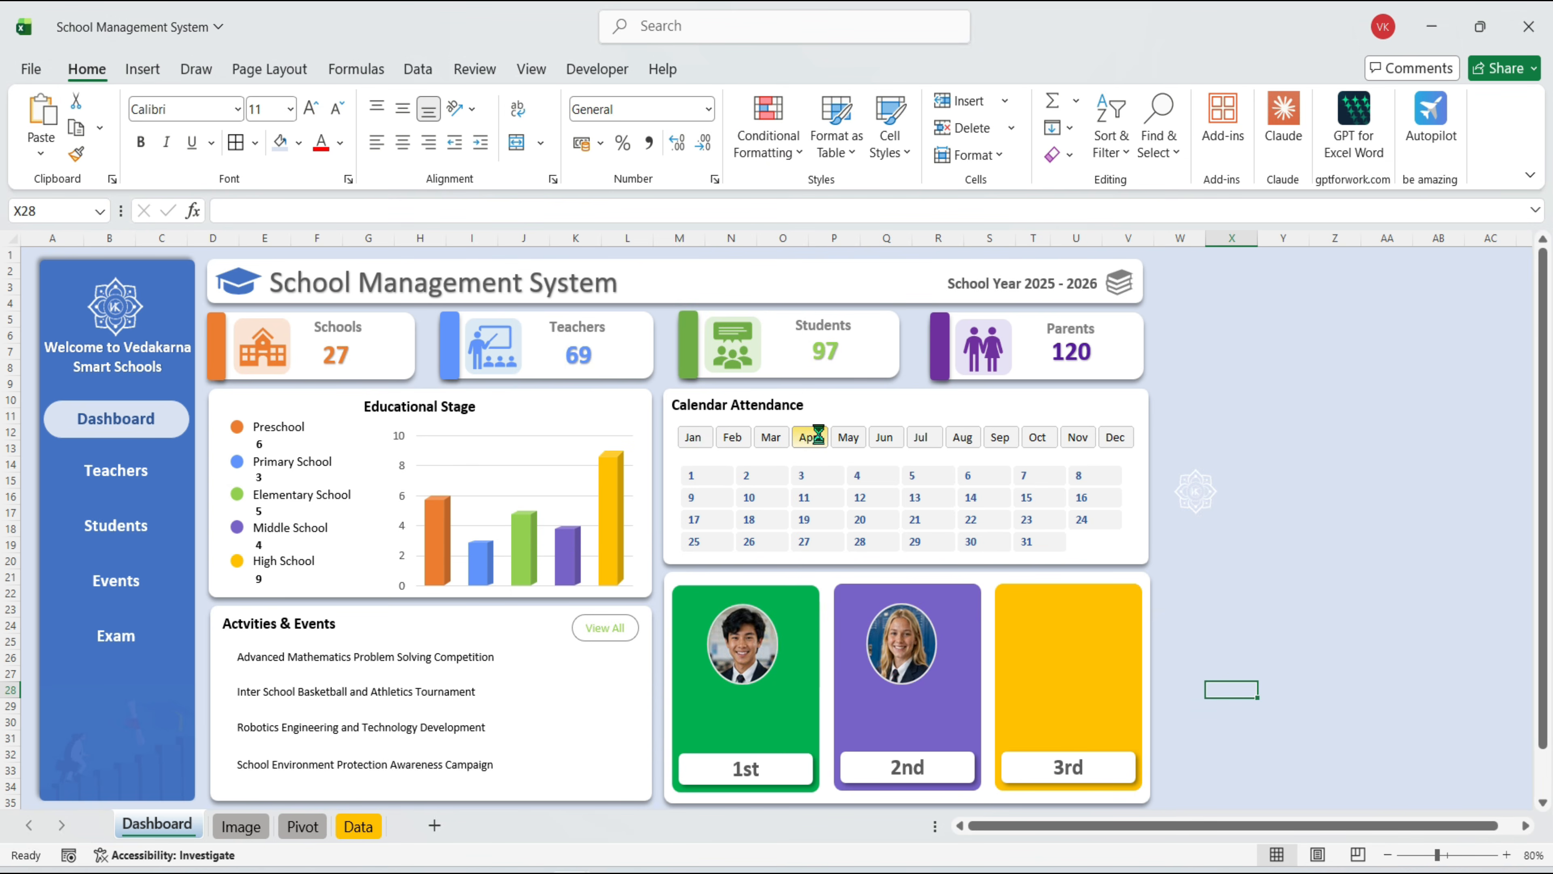
click(849, 437)
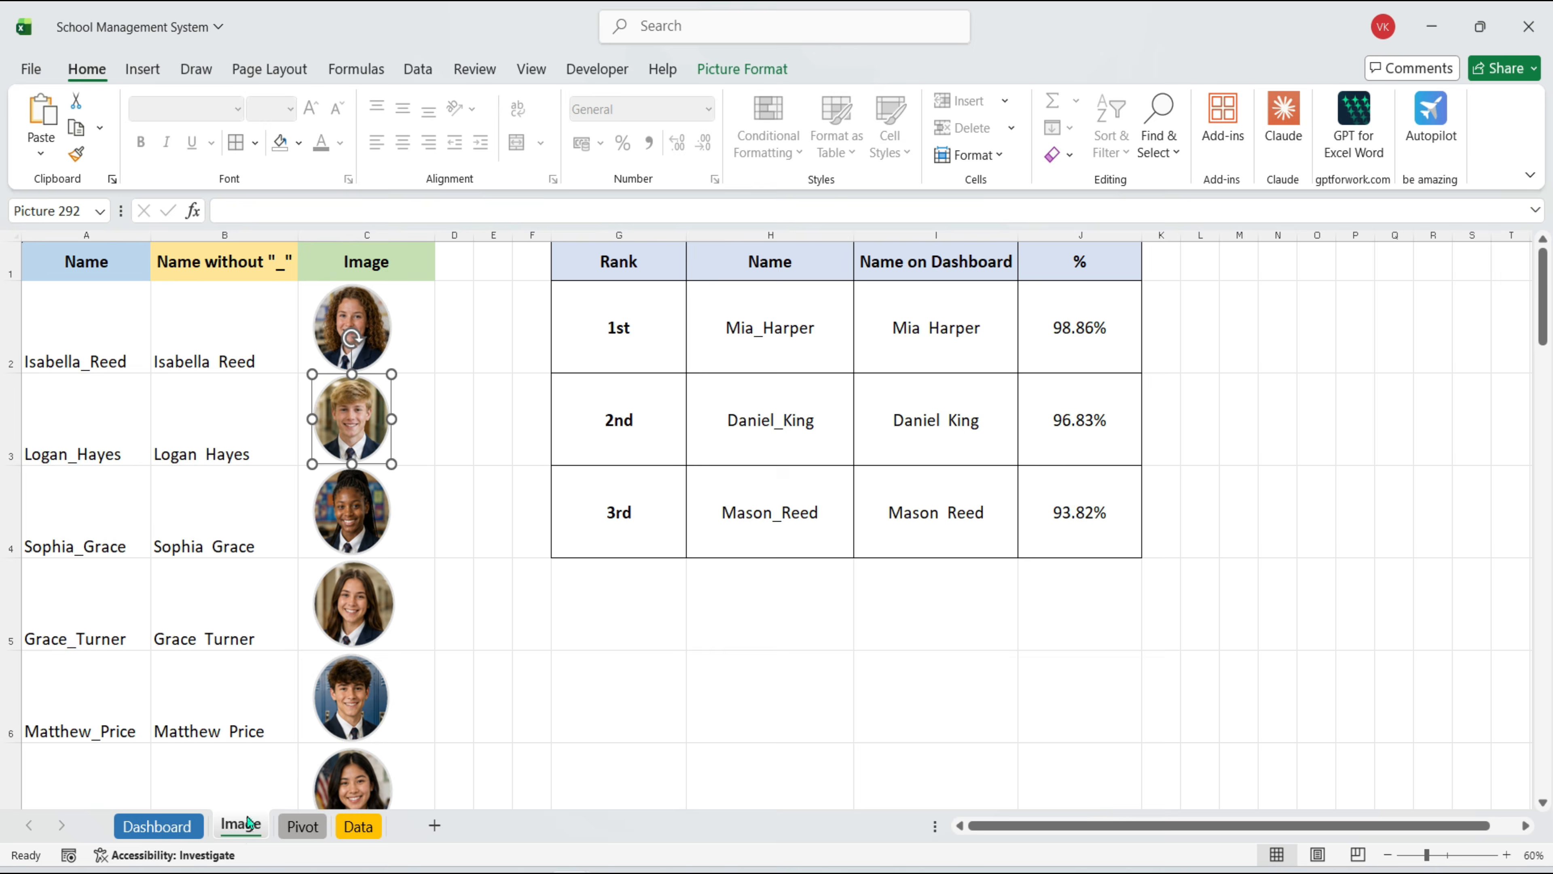
Copy the portrait in C4 of the Image sheet onto the yellow 3rd card and define the name Third with INDIRECT on the 3rd-ranked Name cell
key(ctrl+c)
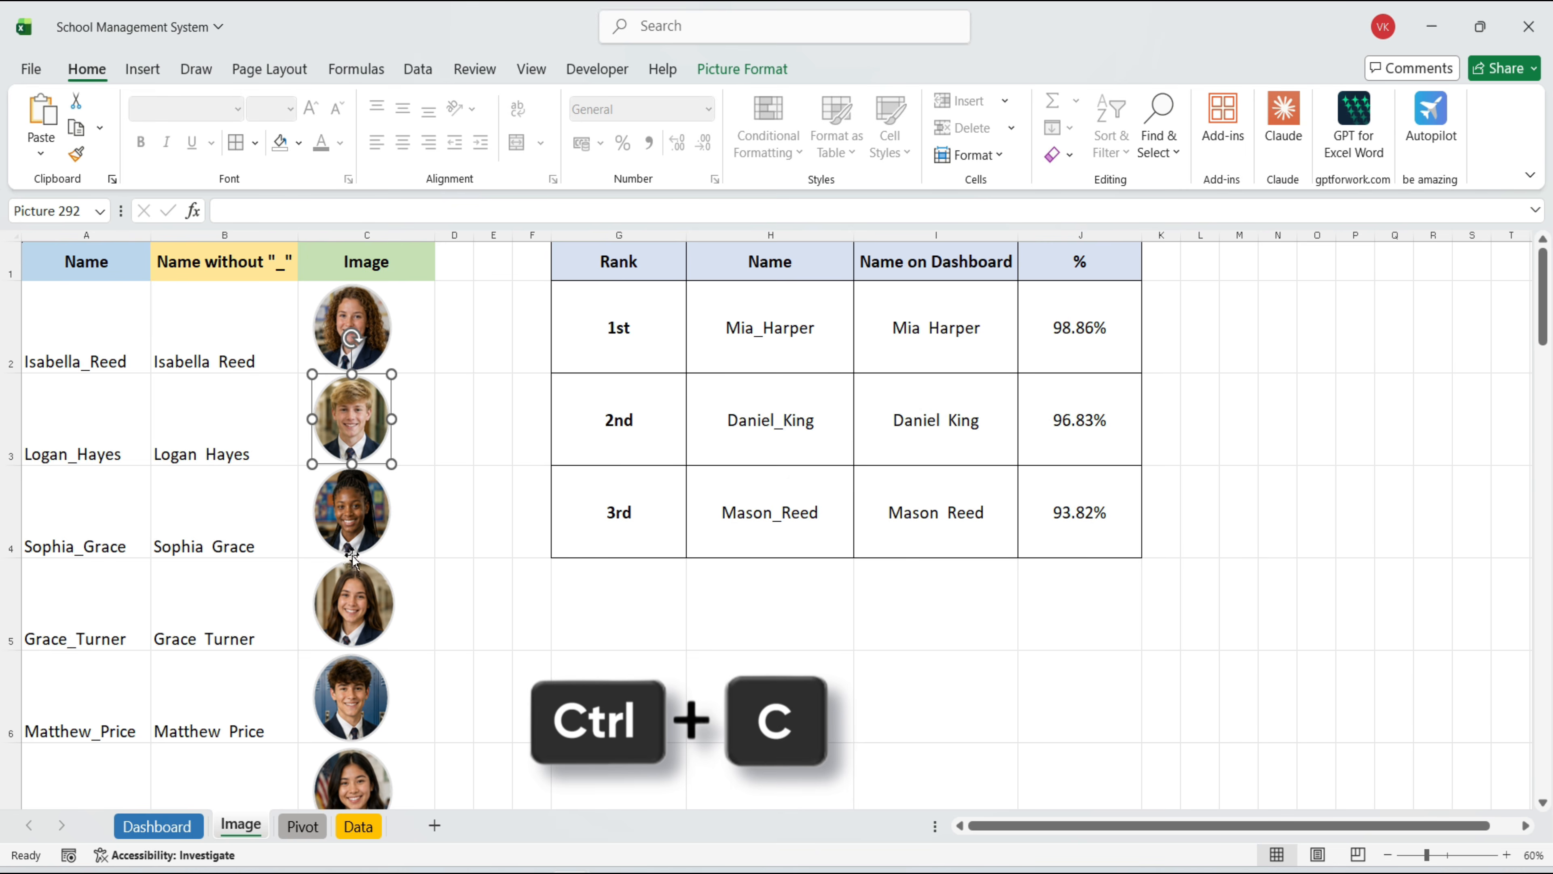
click(351, 510)
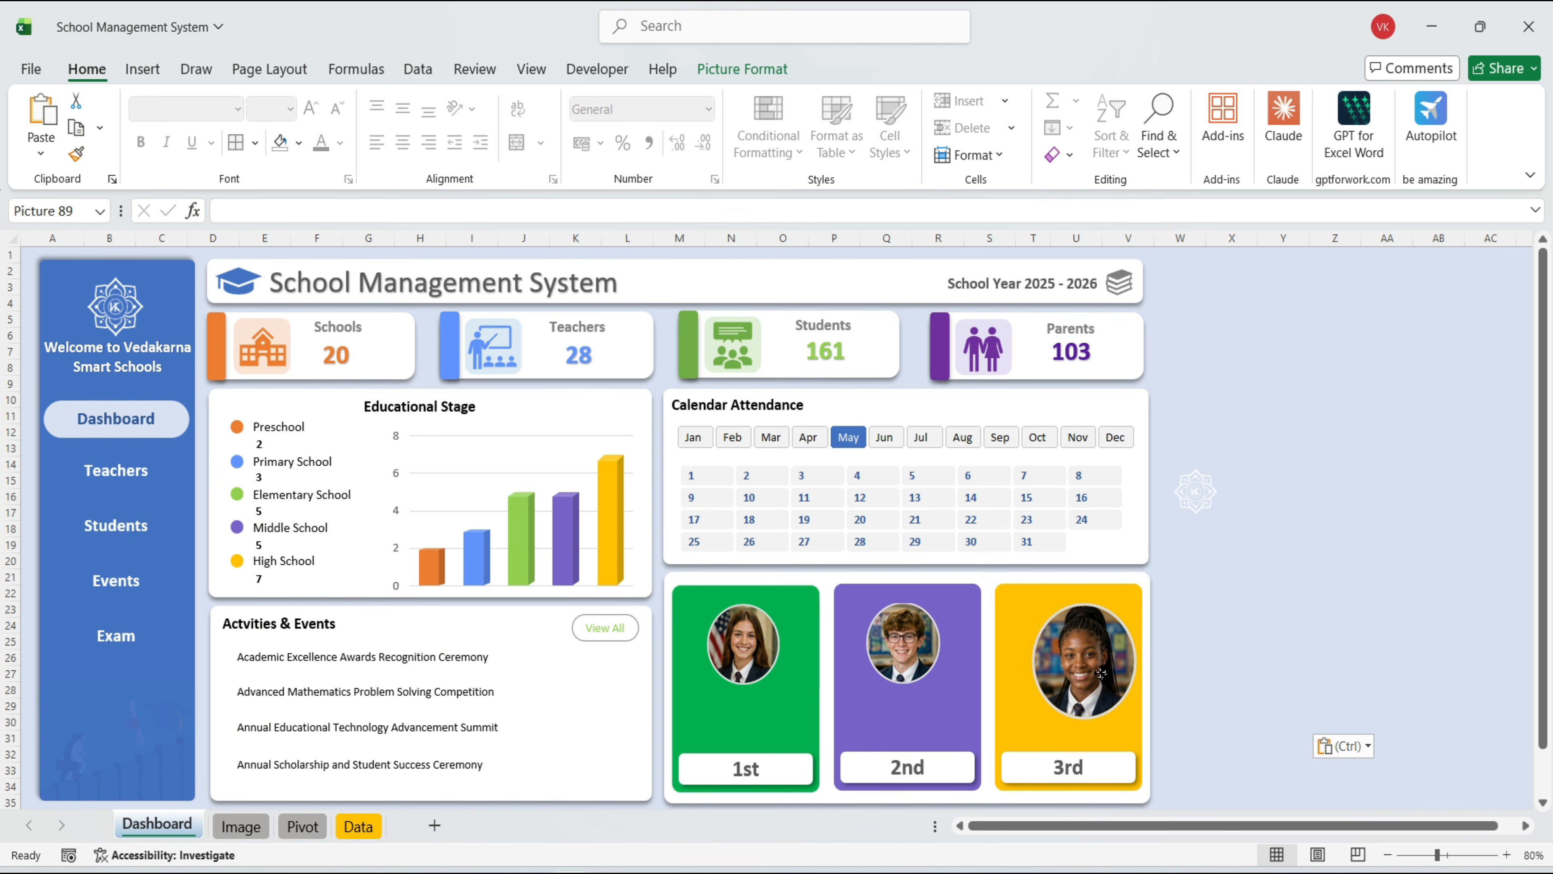
key(ctrl+F3)
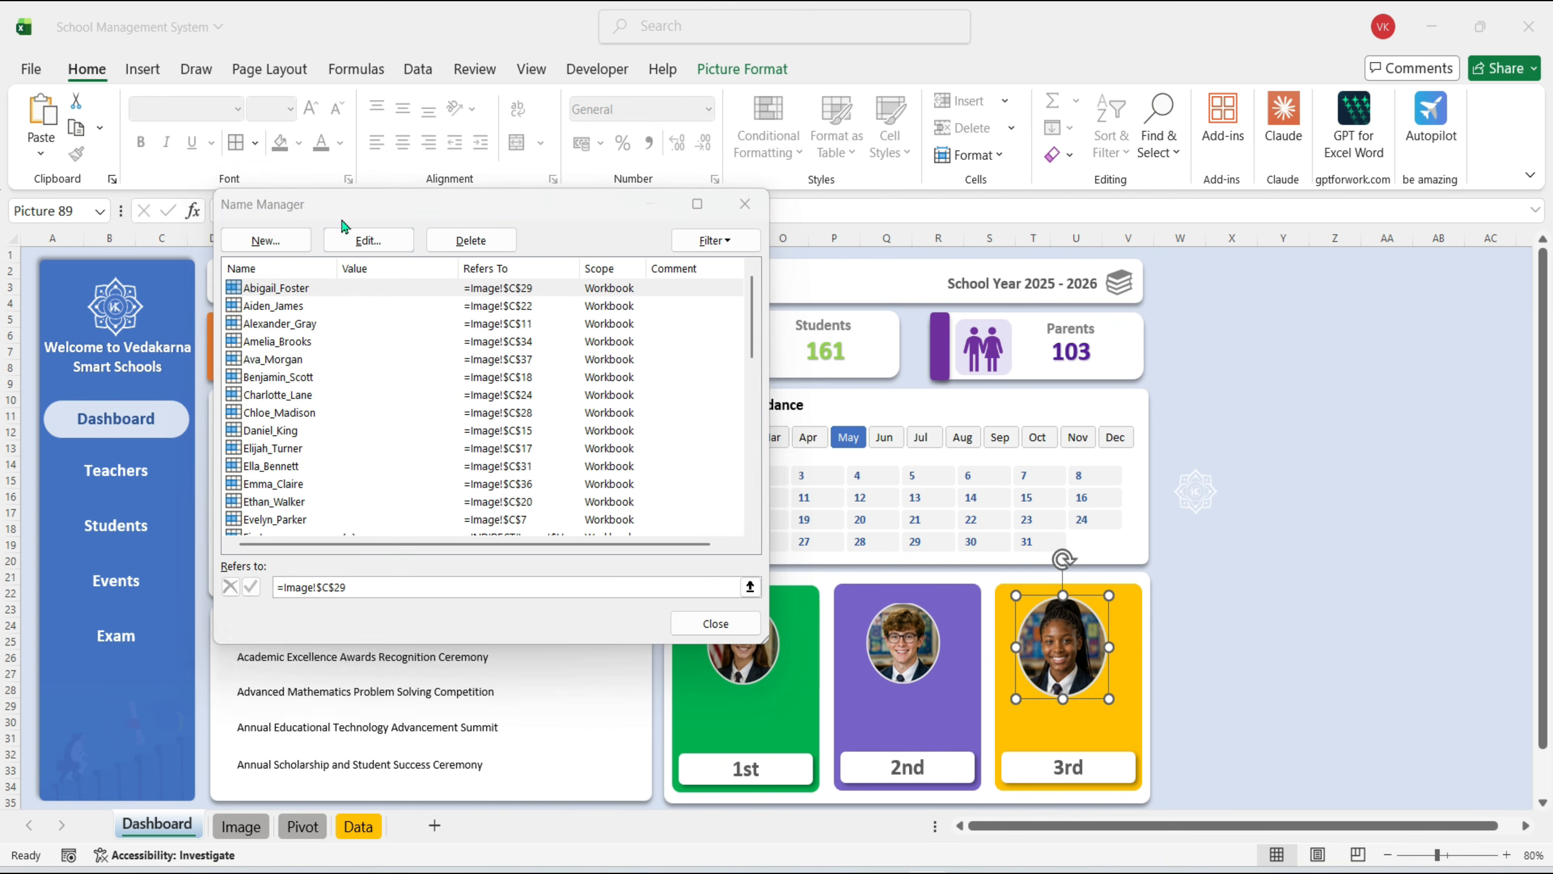
click(288, 243)
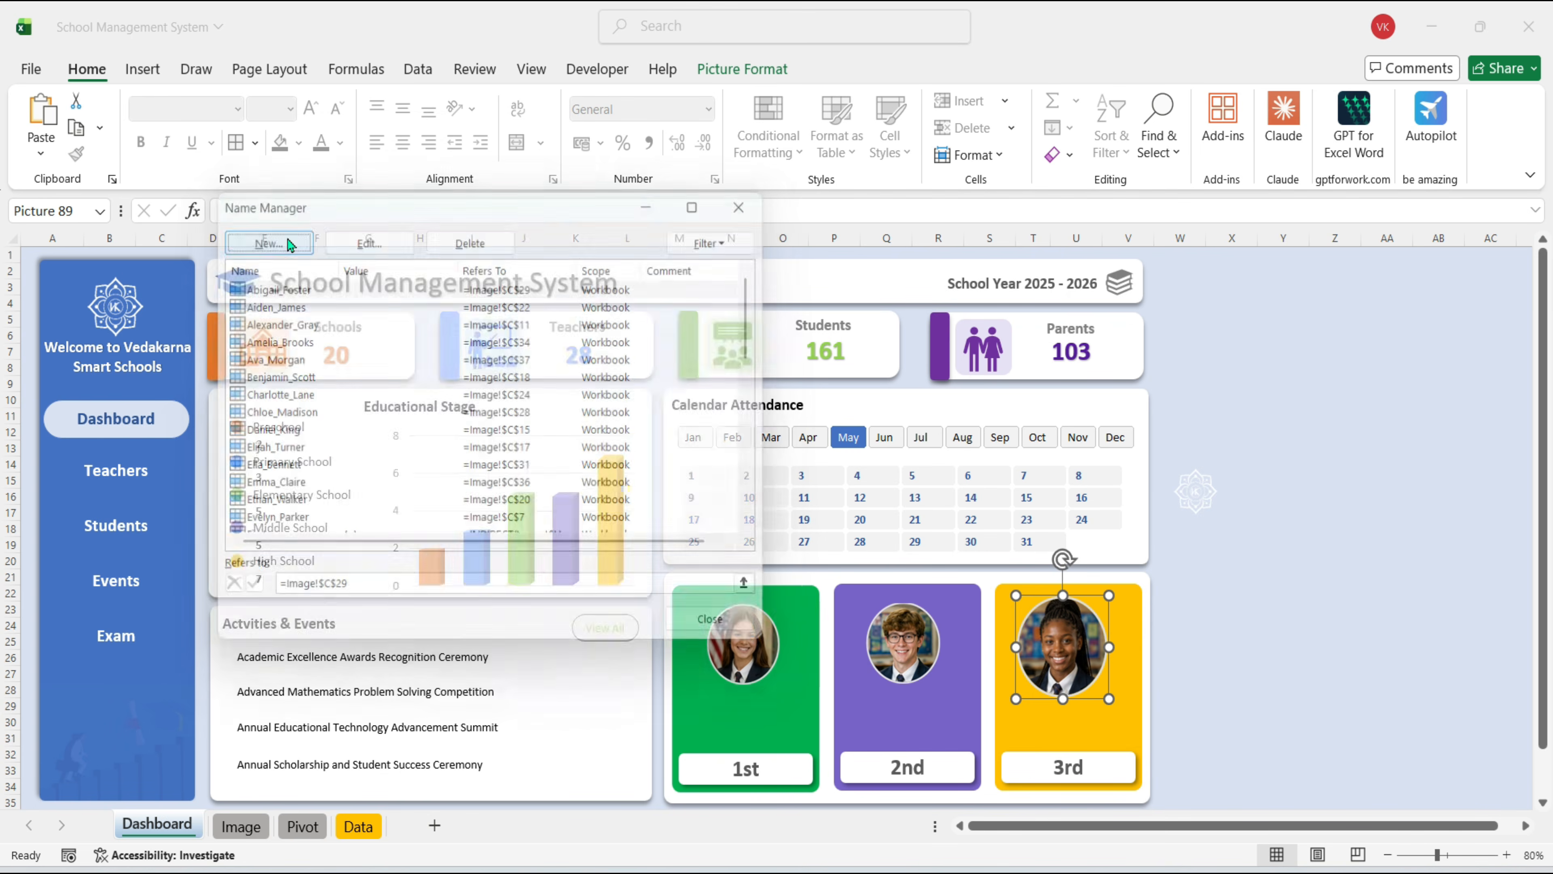
drag(408, 490, 489, 472)
text(=INDIRECT()
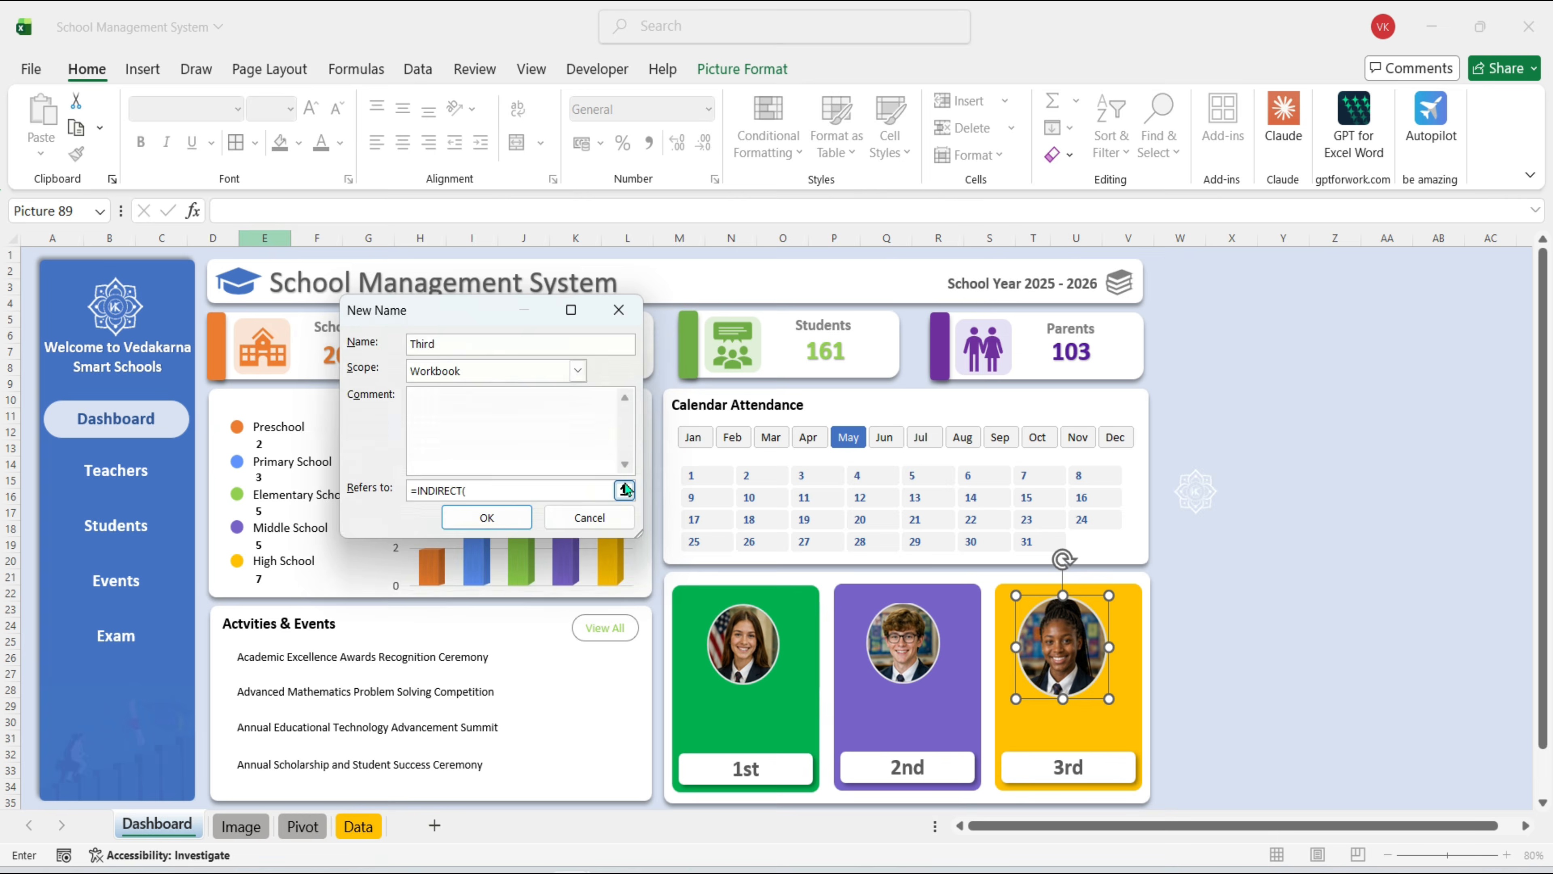
click(625, 489)
click(240, 826)
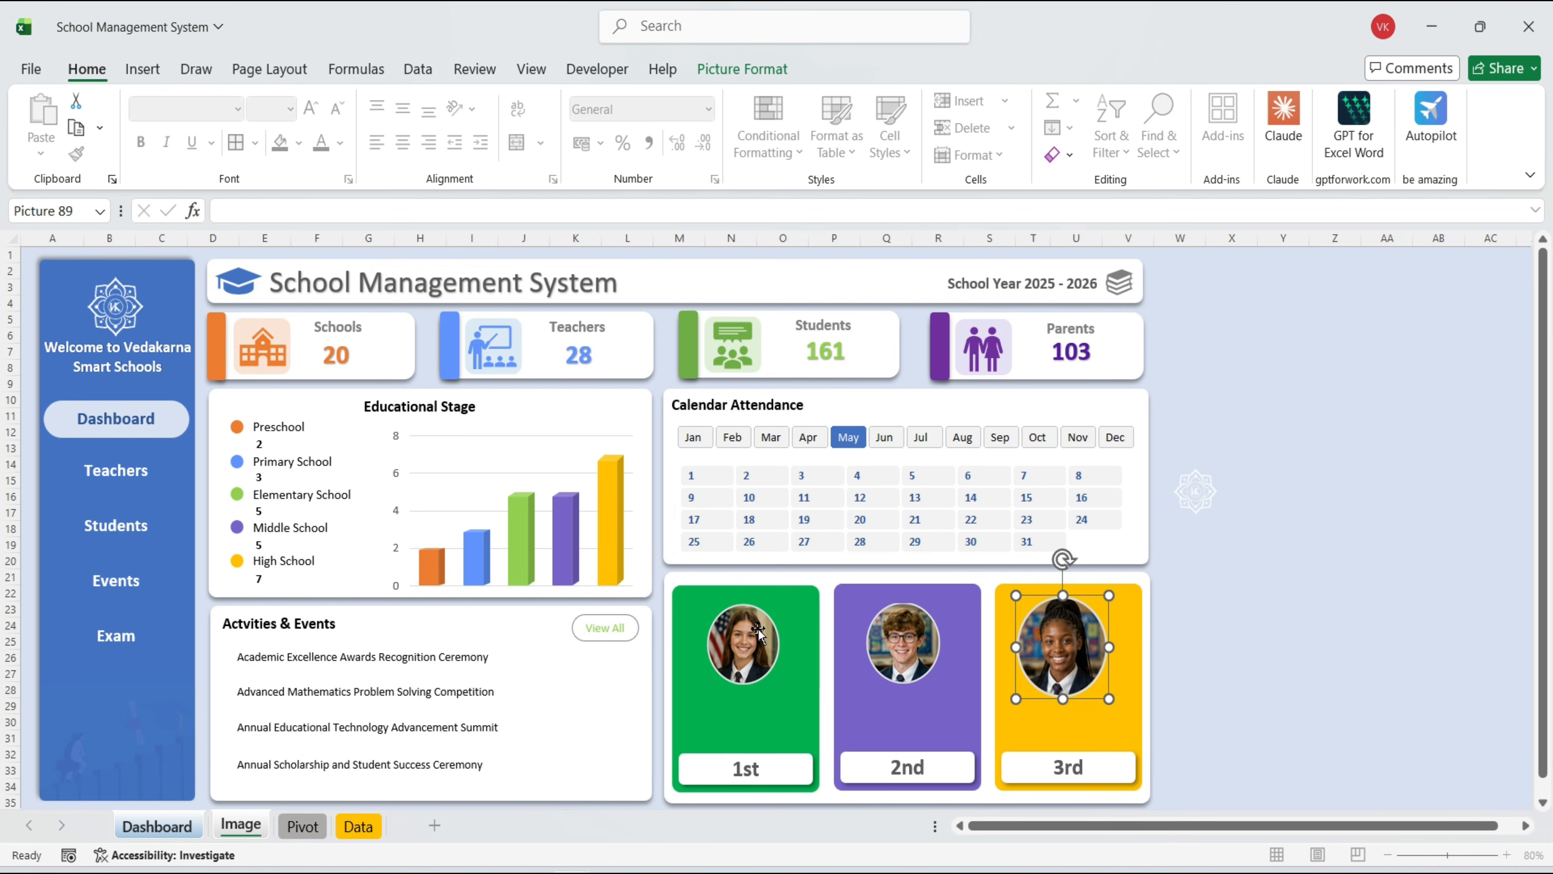
Link the picture on the 3rd card to =Third and shrink it to fit within the card
text(=Third)
key(Return)
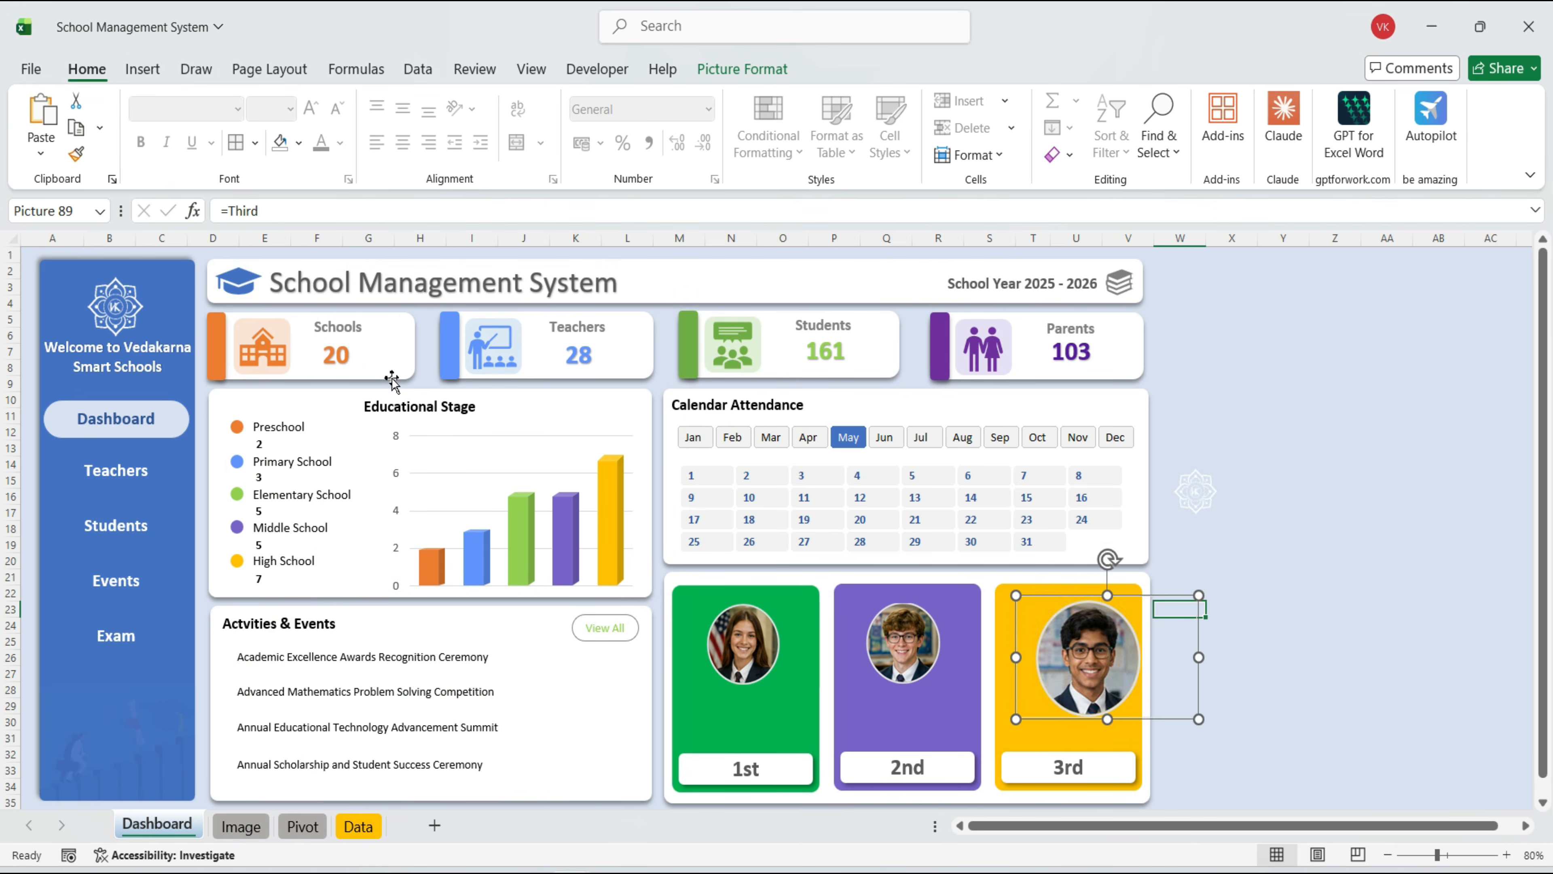
drag(1200, 718, 1141, 677)
Cover the linked picture's frame on the 3rd card with a rectangle about 2.62 by 4.05 cm, with no fill and a matching yellow outline
click(142, 69)
click(336, 103)
drag(1018, 592, 1142, 677)
click(575, 101)
click(616, 134)
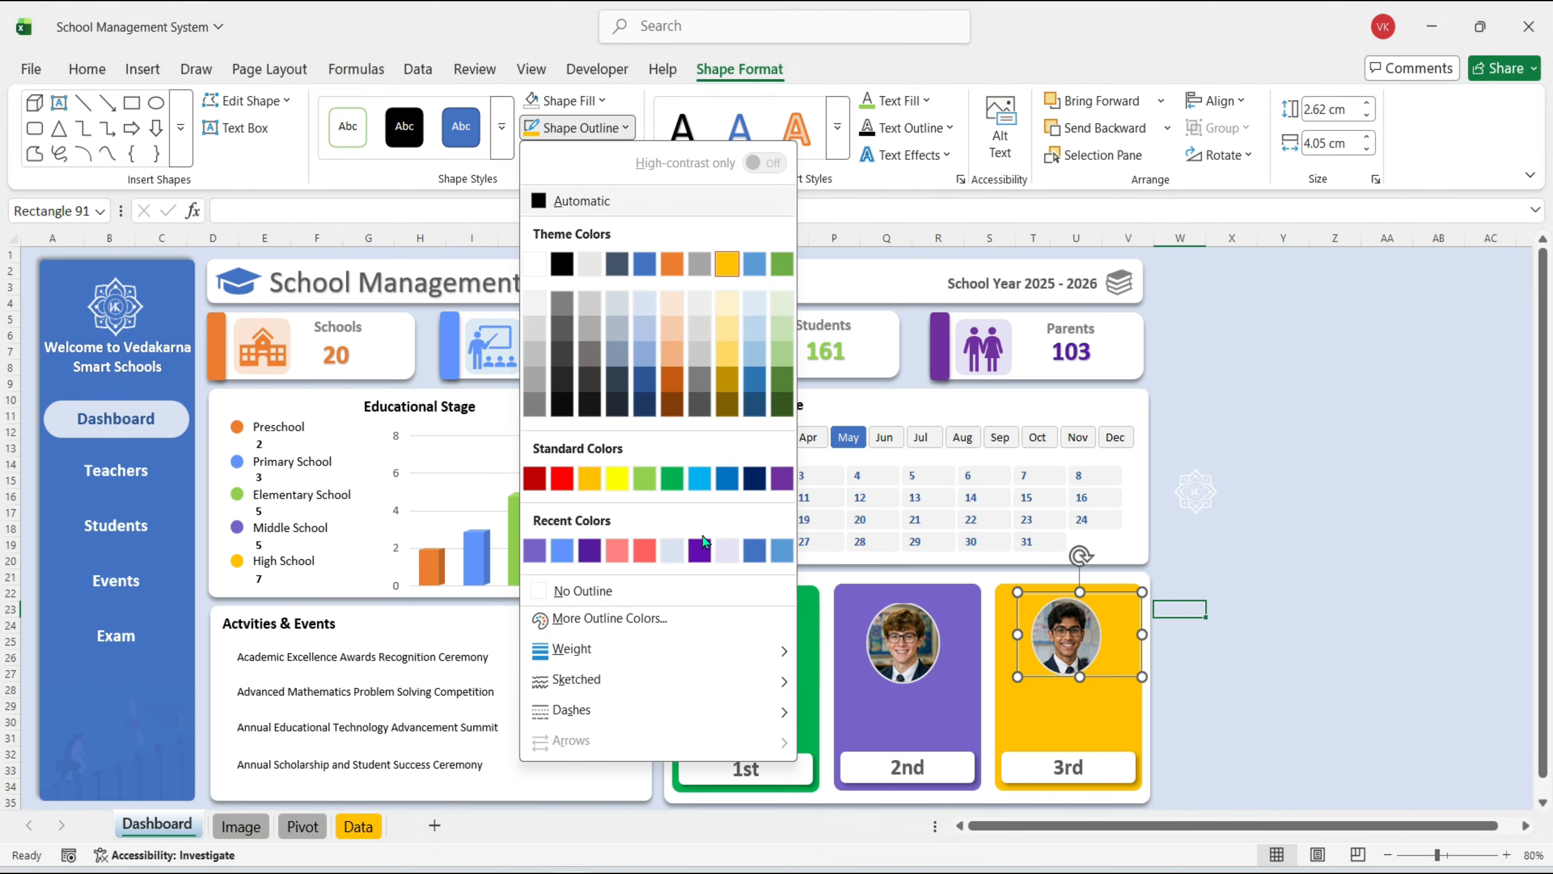
click(583, 589)
drag(1080, 592, 1077, 597)
Test the dynamic pictures on all three cards by switching the Month slicer through February, March and April
click(734, 438)
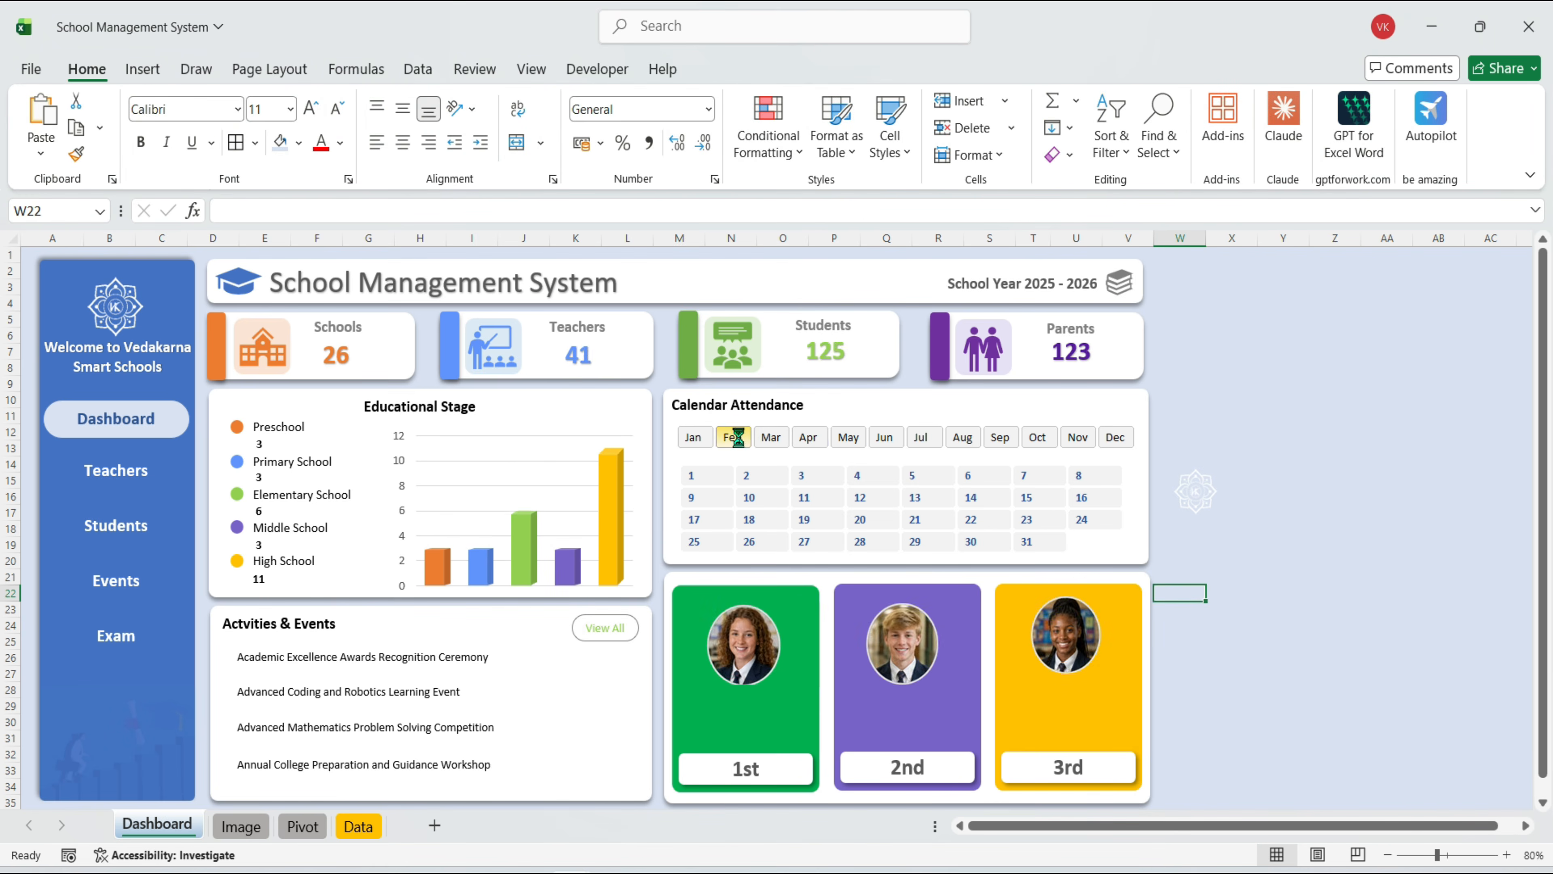
click(770, 440)
click(802, 443)
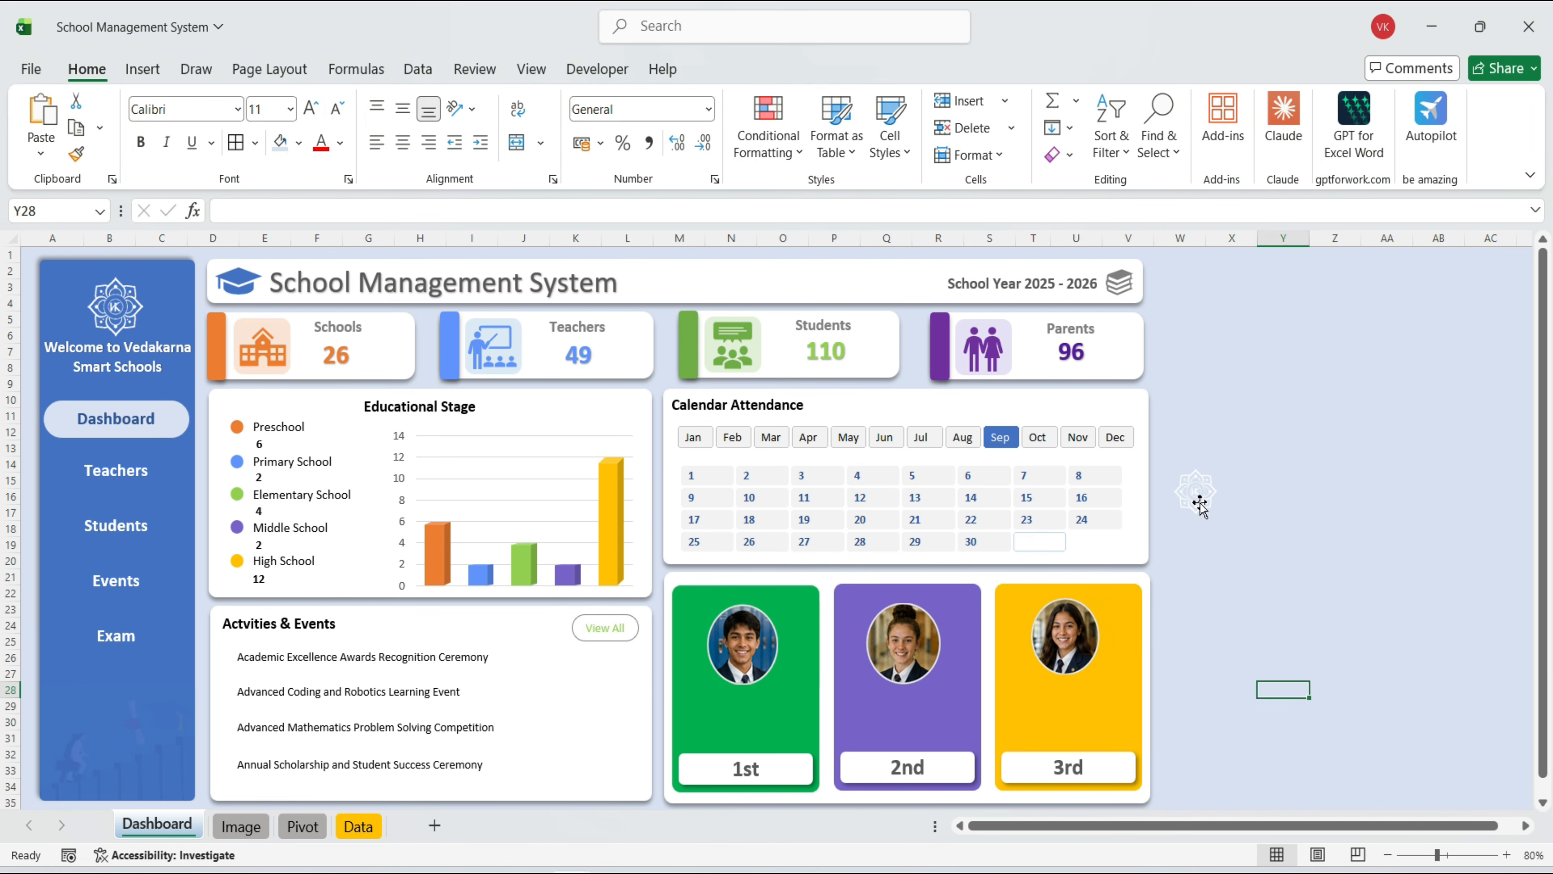
Place a copy of the white logo in the upper-left corner of each of the three student cards
click(1196, 491)
drag(1196, 491, 1007, 612)
Duplicate the Calendar Attendance heading text box onto the 1st card below the picture and clear its text
click(798, 419)
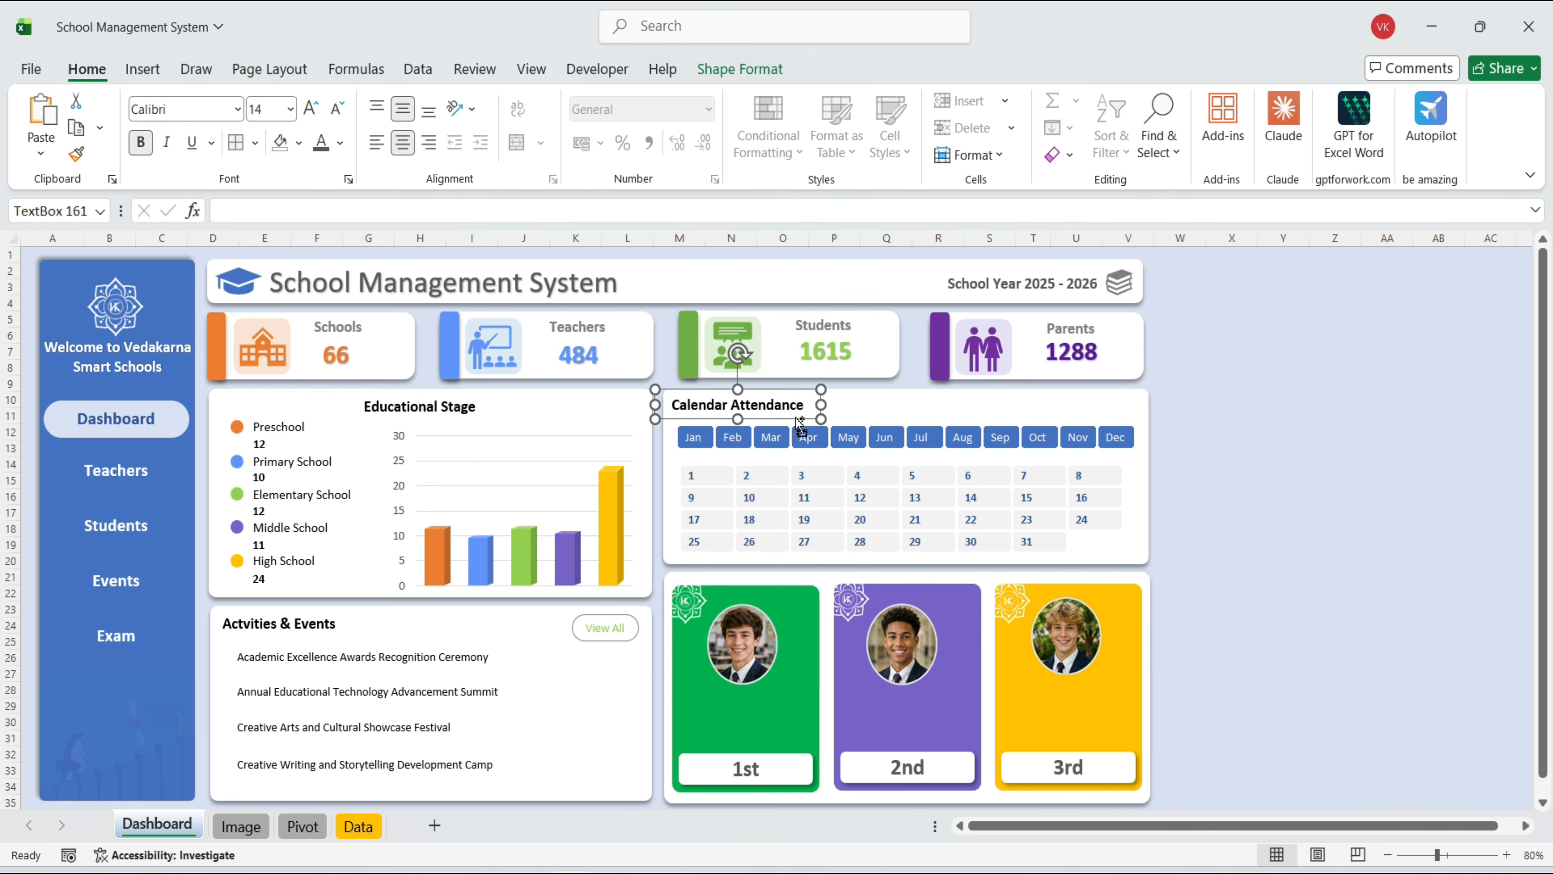
key(ctrl+d)
drag(796, 434, 795, 714)
drag(682, 698, 820, 709)
key(BackSpace)
Link the text box on the 1st card to =Image!$I$2 and format the student name as white 14 pt bold
click(438, 211)
text(=)
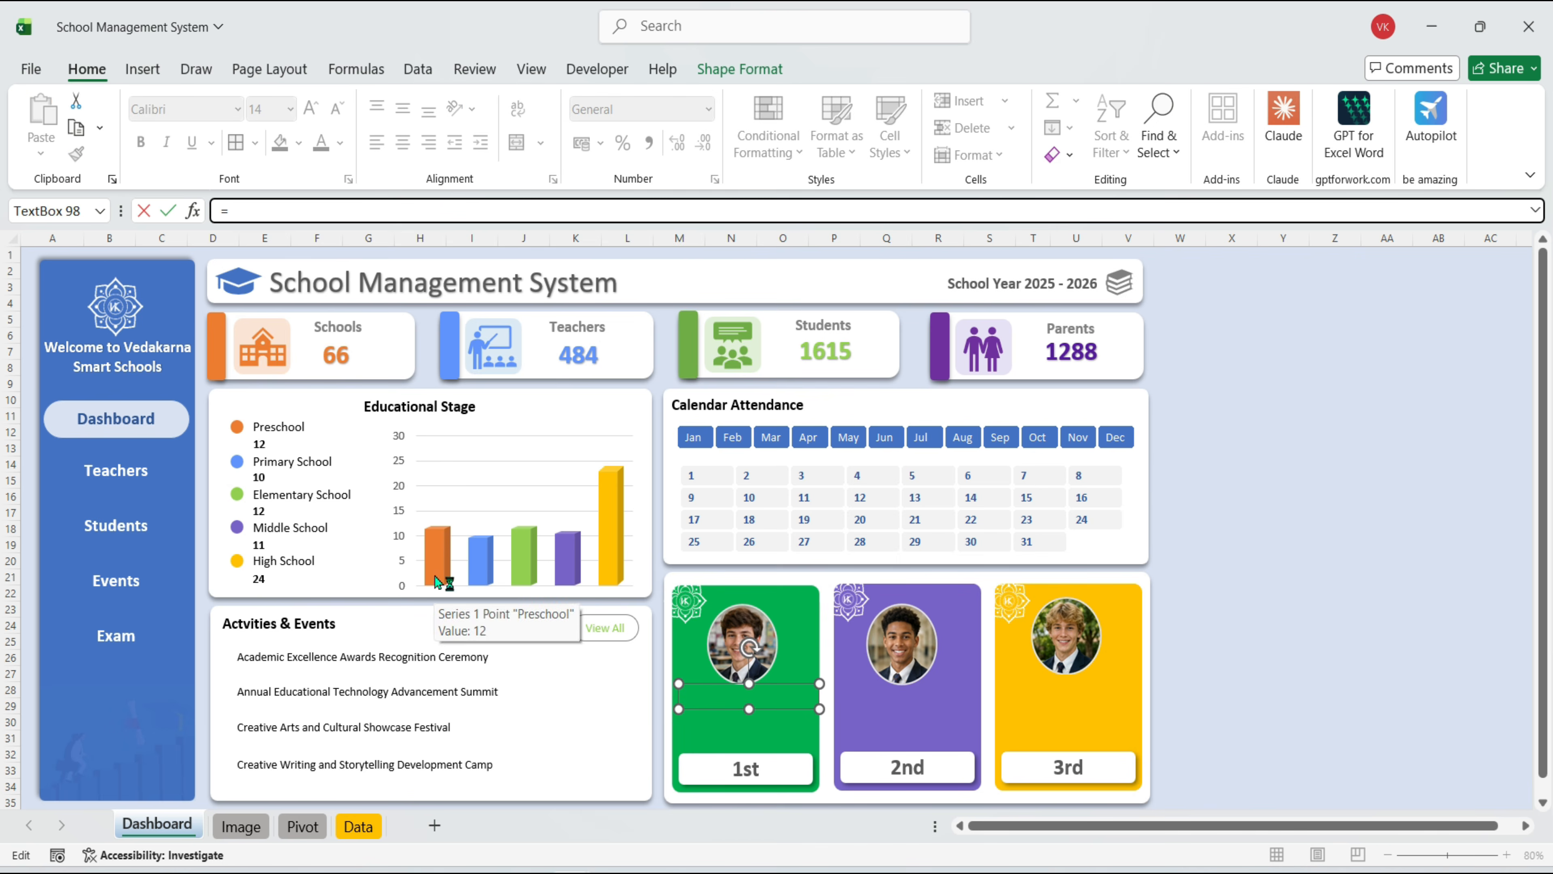
click(241, 826)
click(961, 366)
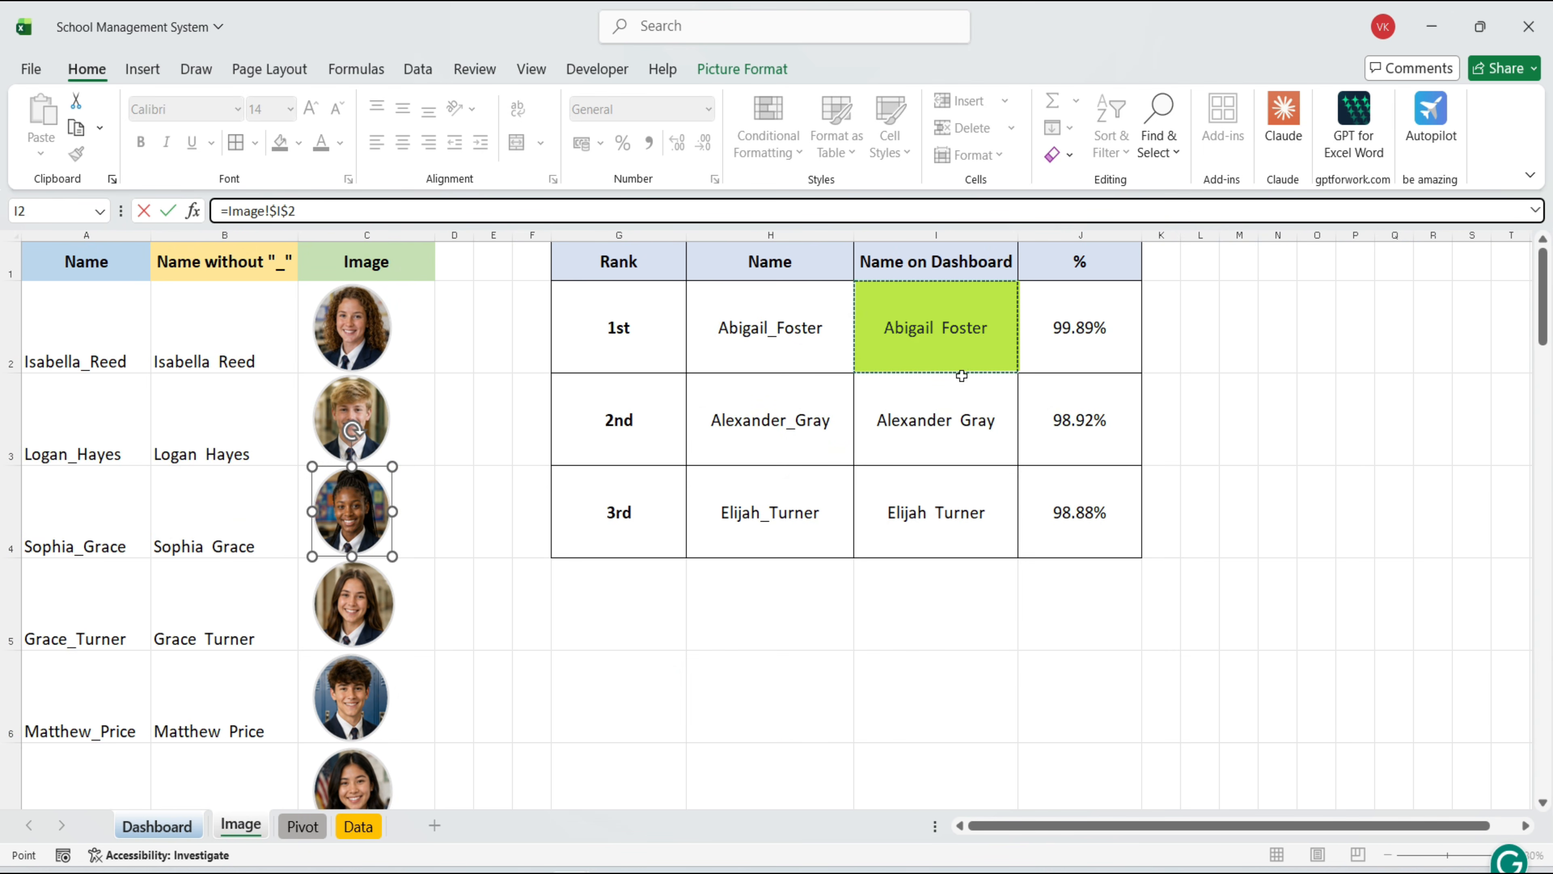
key(Return)
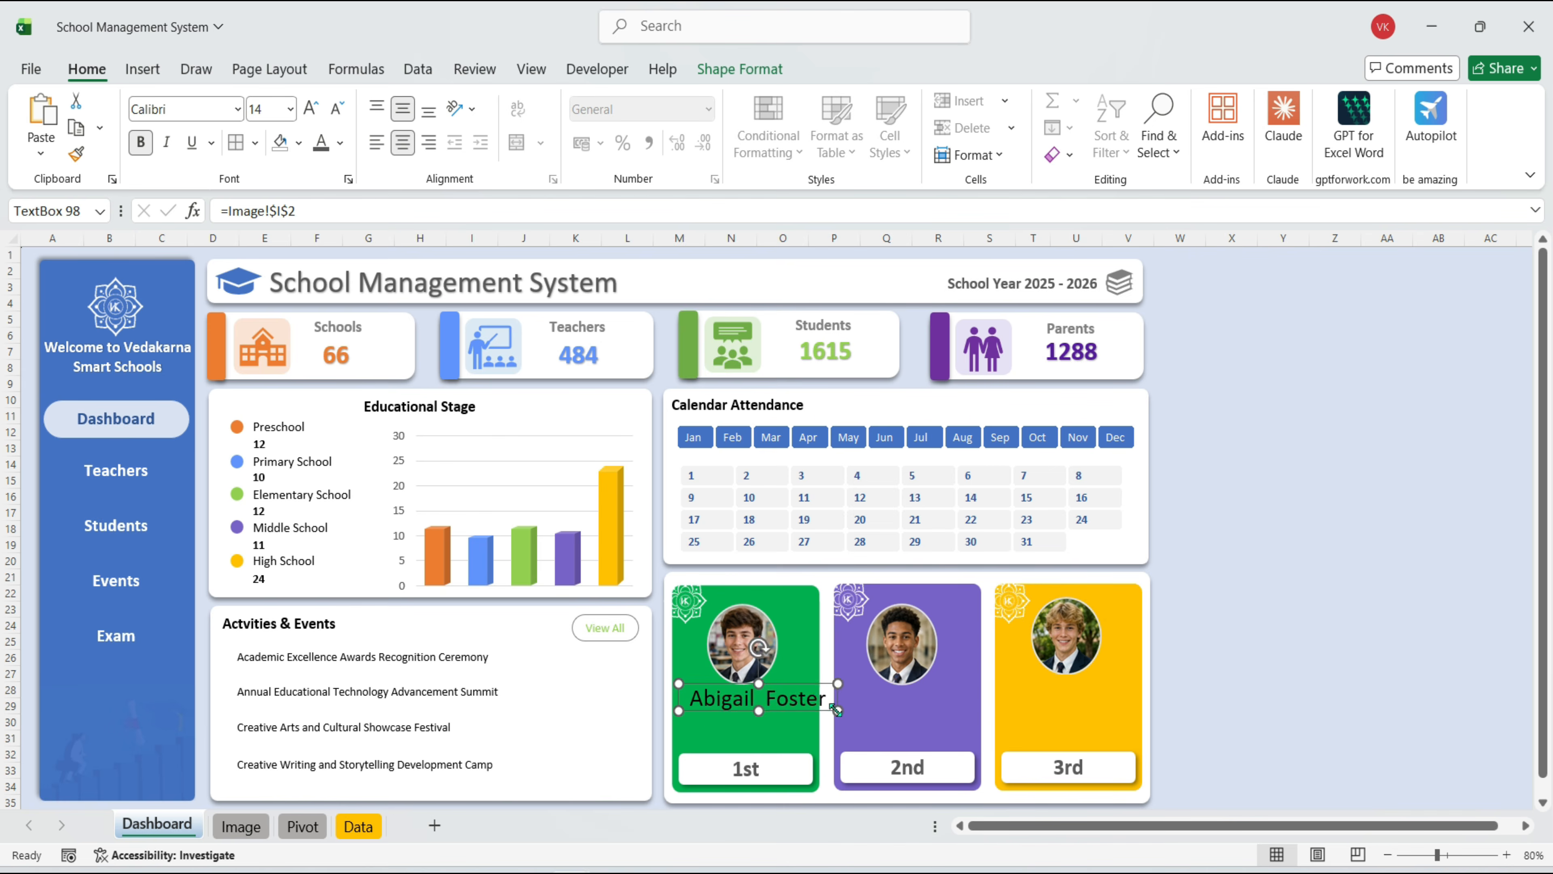
click(340, 142)
click(324, 273)
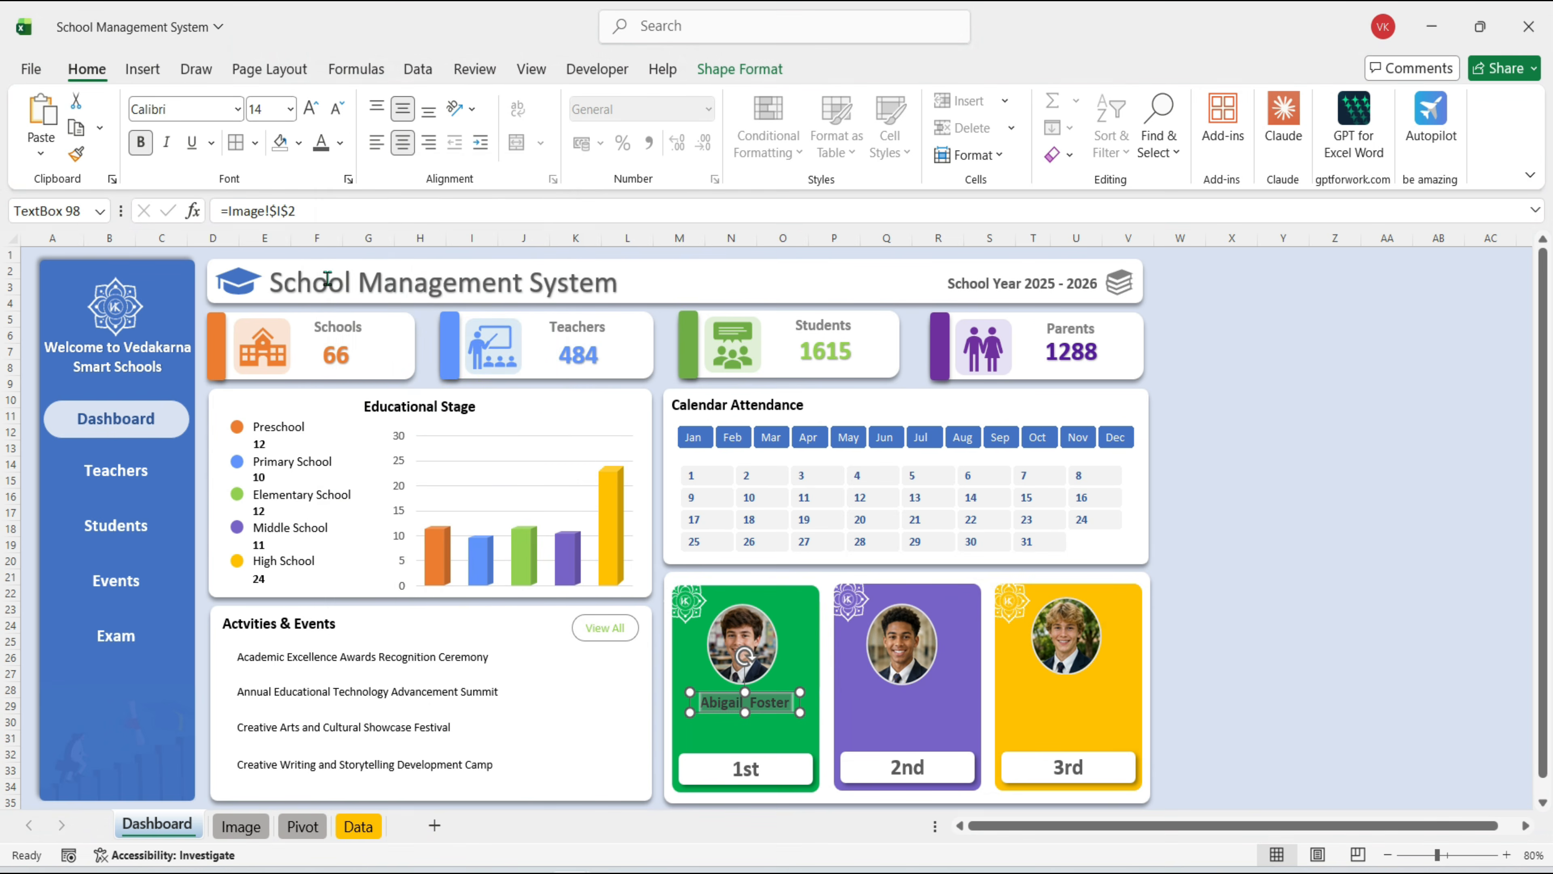
Duplicate the name text box, place the copy just below it on the 1st card, and link it to =Image!$J$2
key(ctrl+d)
drag(772, 726, 768, 732)
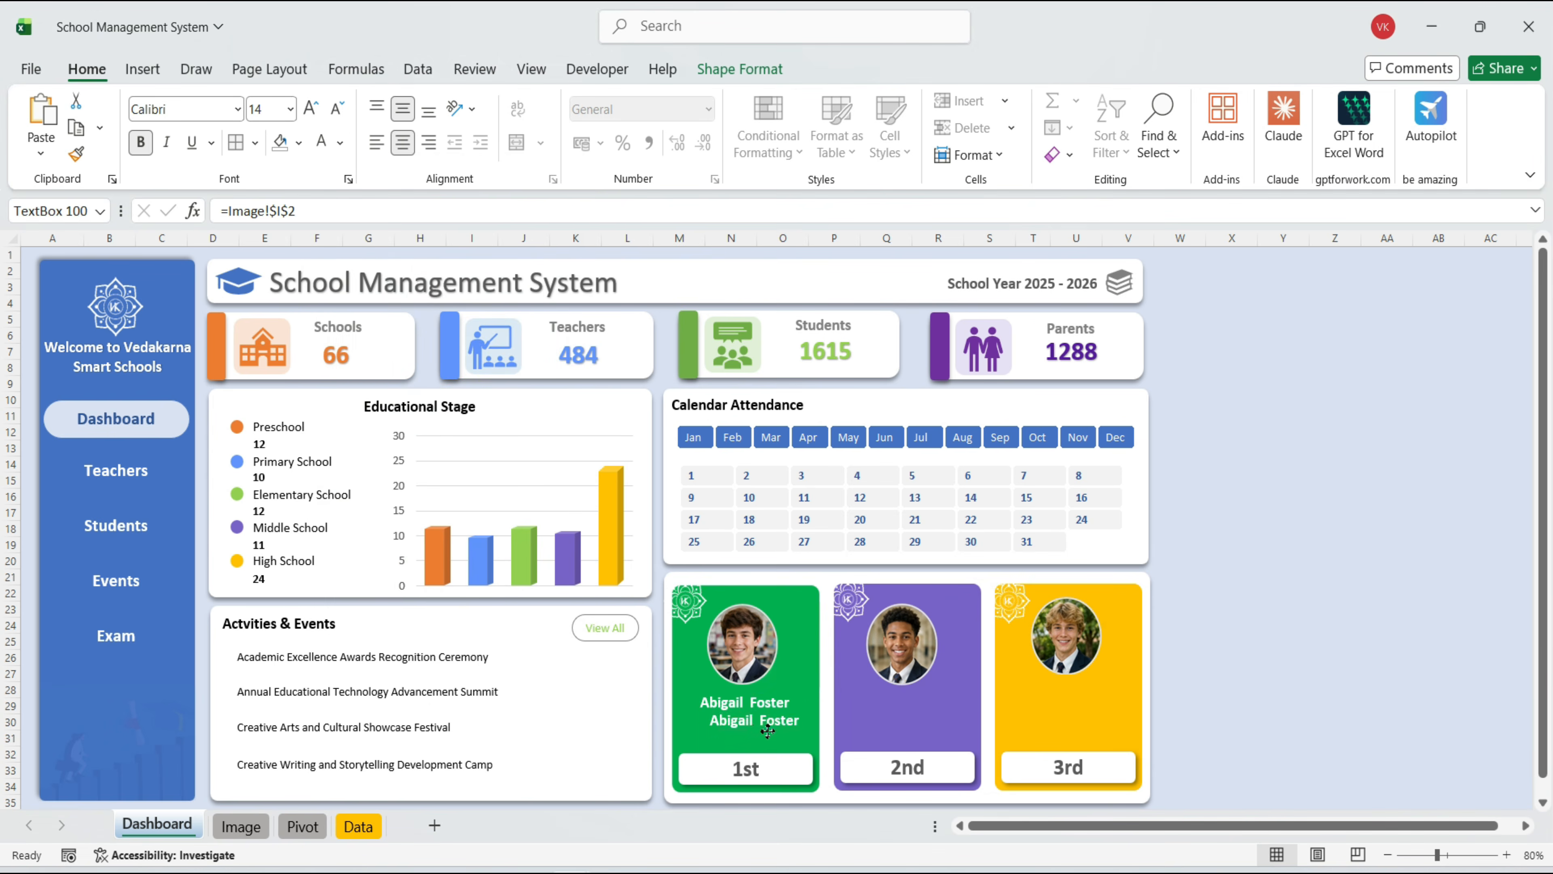
click(246, 213)
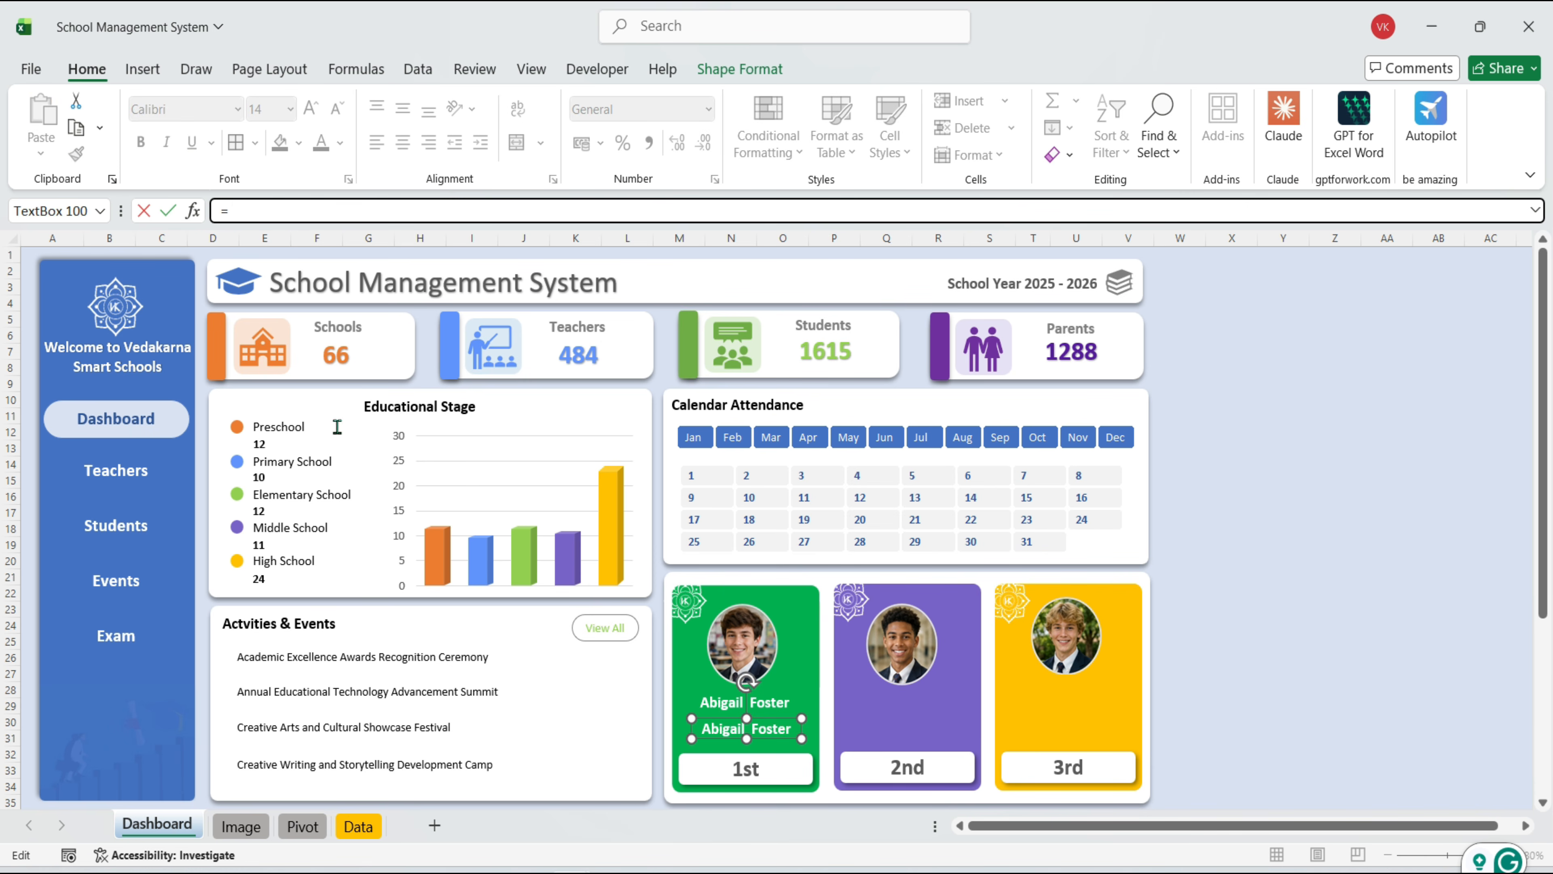
text(=)
click(248, 827)
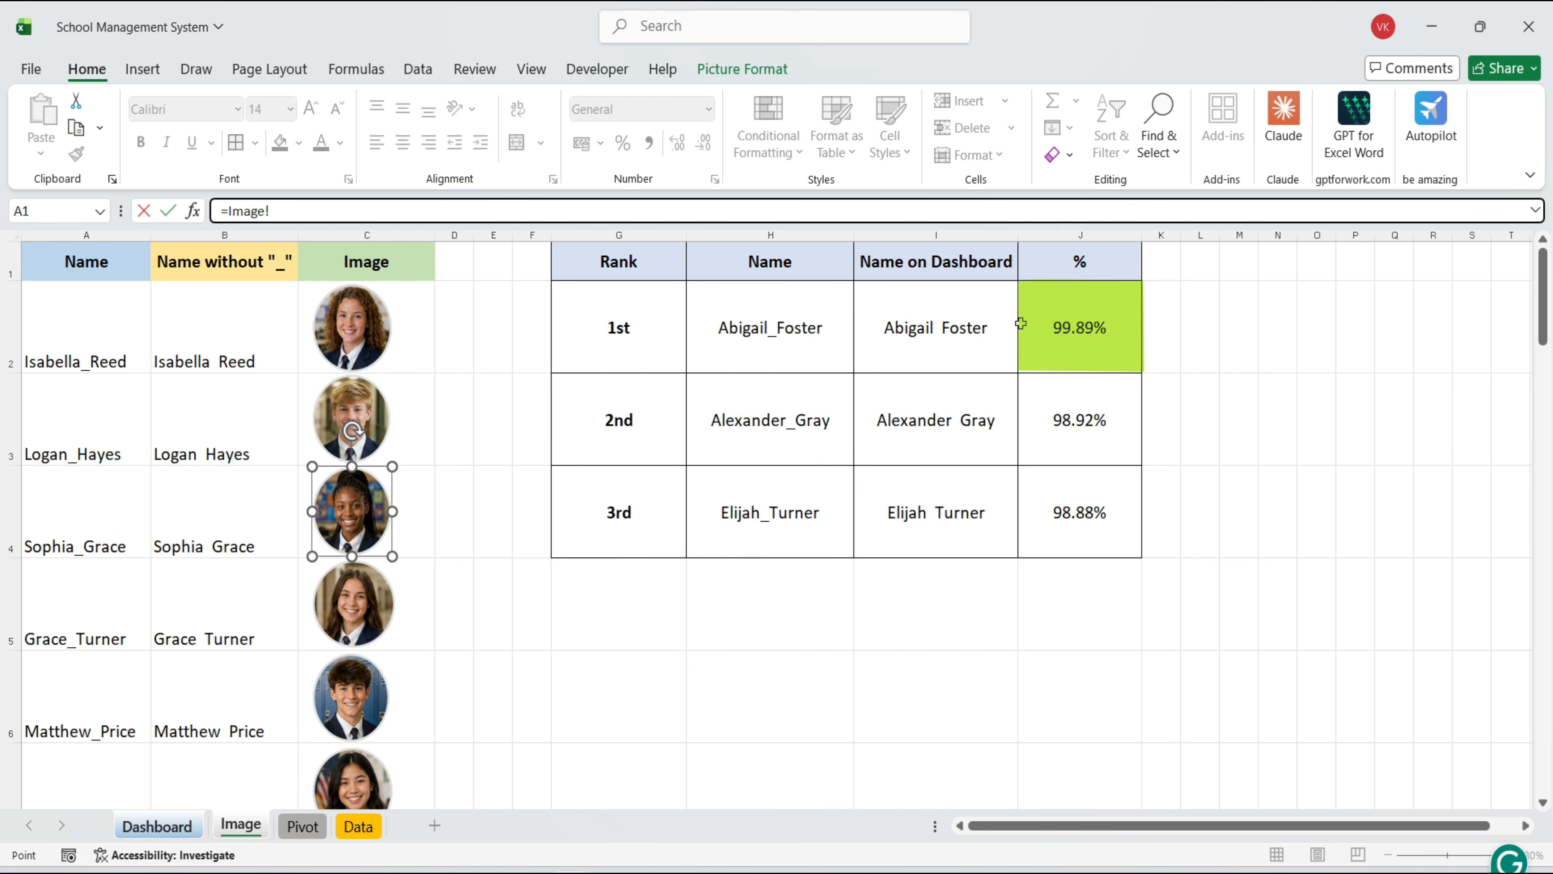
key(Return)
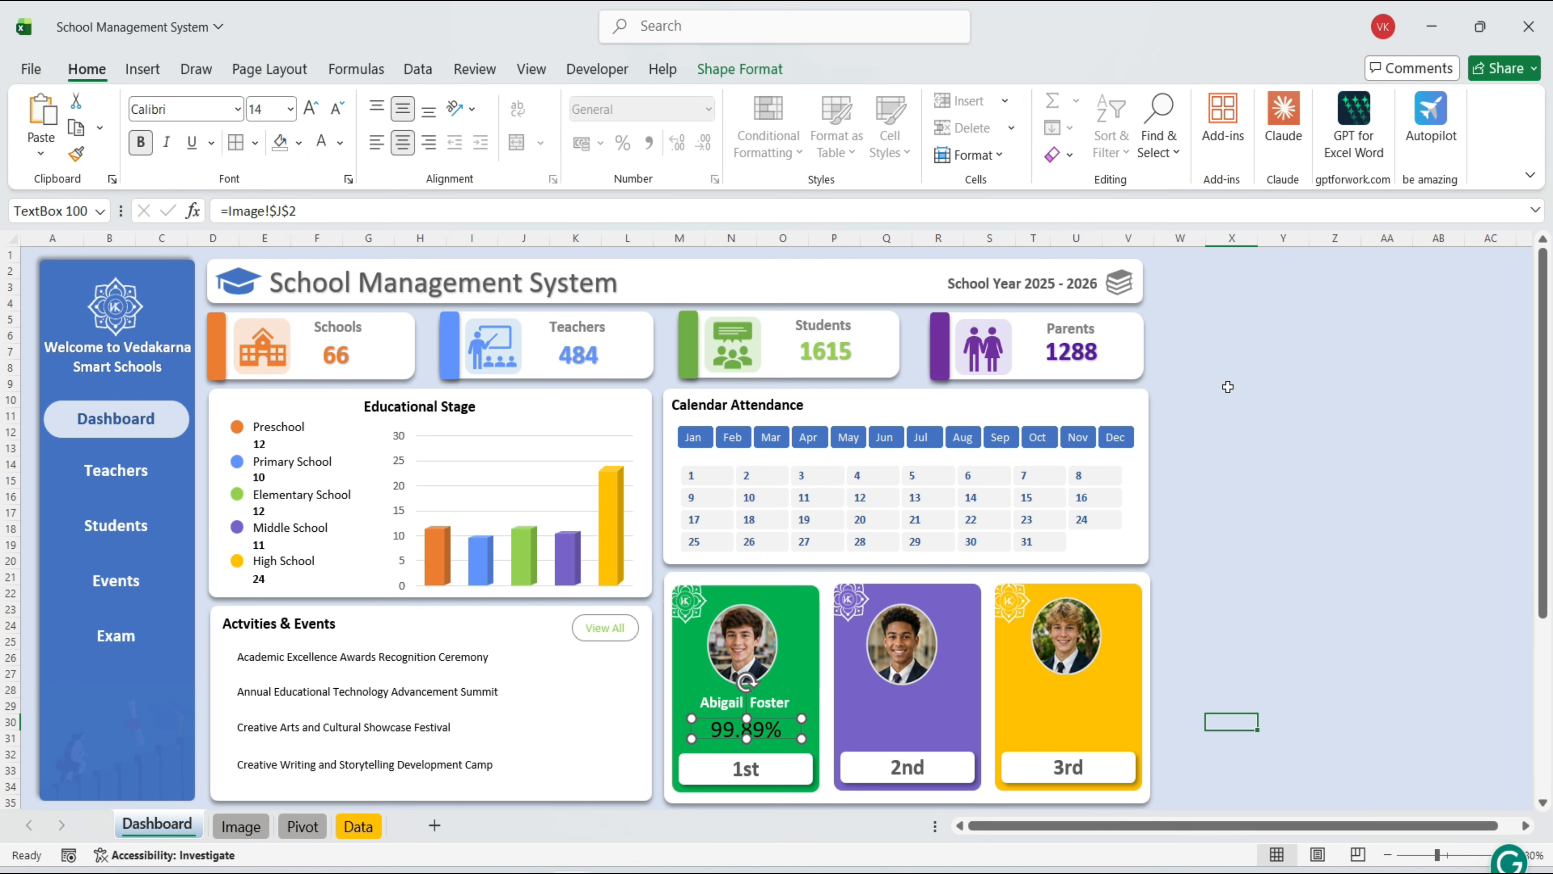
Duplicate the name text box onto the 2nd card, link it to =Image!$I$3, and make its text bold white
click(744, 703)
key(ctrl+d)
drag(758, 716, 910, 703)
click(307, 211)
key(BackSpace)
text(3)
key(Return)
click(335, 111)
click(141, 142)
click(321, 142)
Duplicate the percentage text box onto the 2nd card, link it to =Image!$J$3, and make its text white
click(749, 729)
key(ctrl+d)
drag(759, 738, 912, 725)
click(307, 211)
text(3)
click(322, 142)
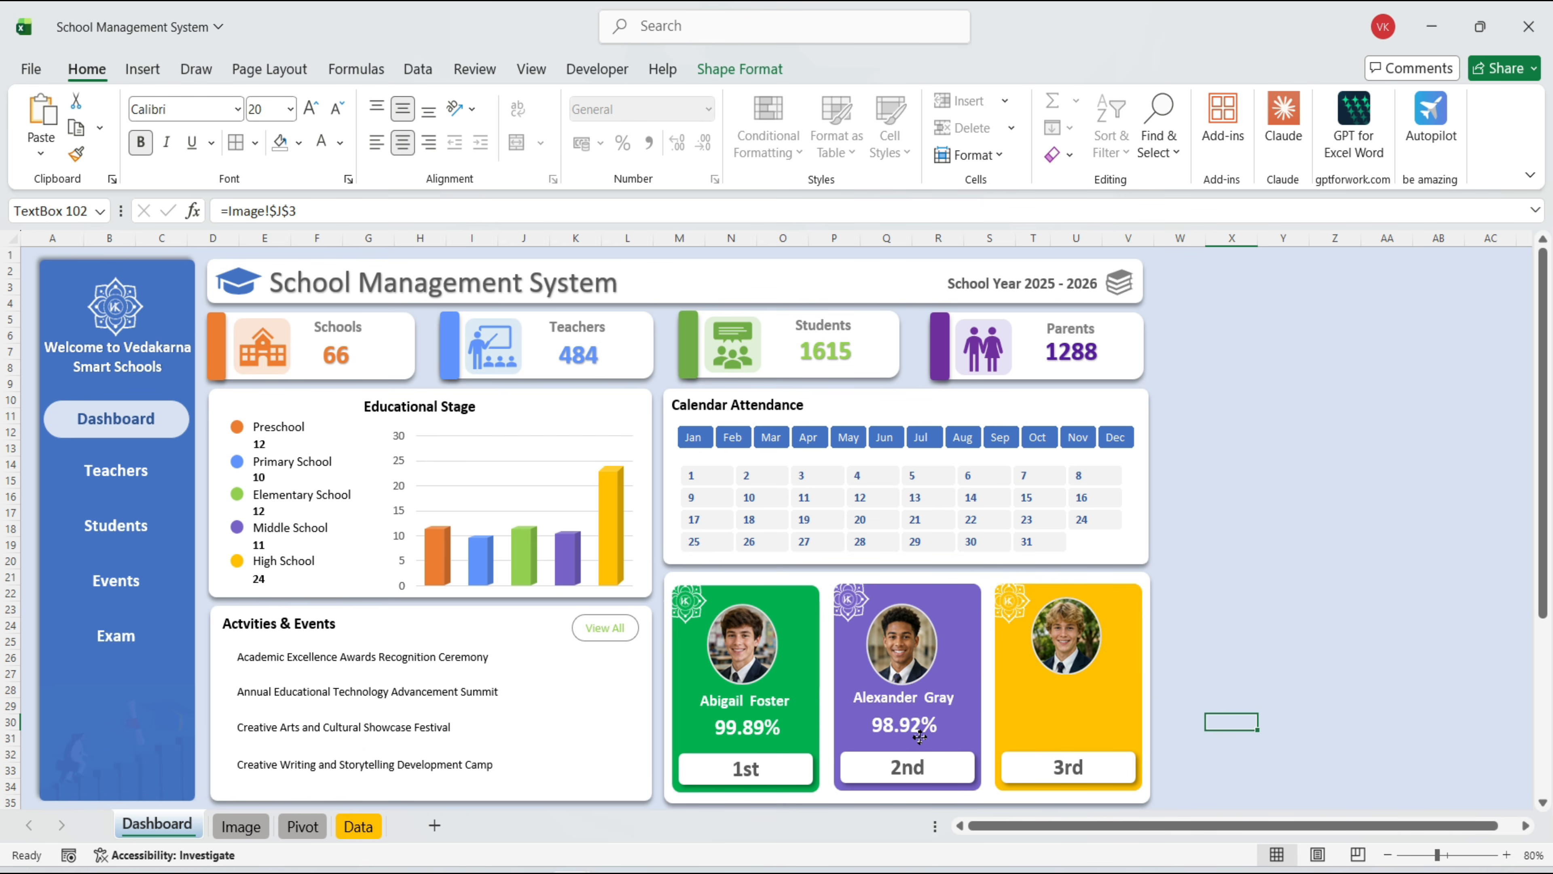
Link the name text box on the 3rd card to =Image!$I$4 and make its text bold white
click(307, 211)
key(BackSpace)
text(4)
key(Return)
click(336, 110)
click(141, 142)
click(321, 142)
Place a copy of the percentage text box on the 3rd card, link it to =Image!$J$4, and make its text white
drag(951, 705, 1120, 705)
click(347, 211)
key(BackSpace)
text(4)
key(Return)
click(321, 144)
click(1231, 626)
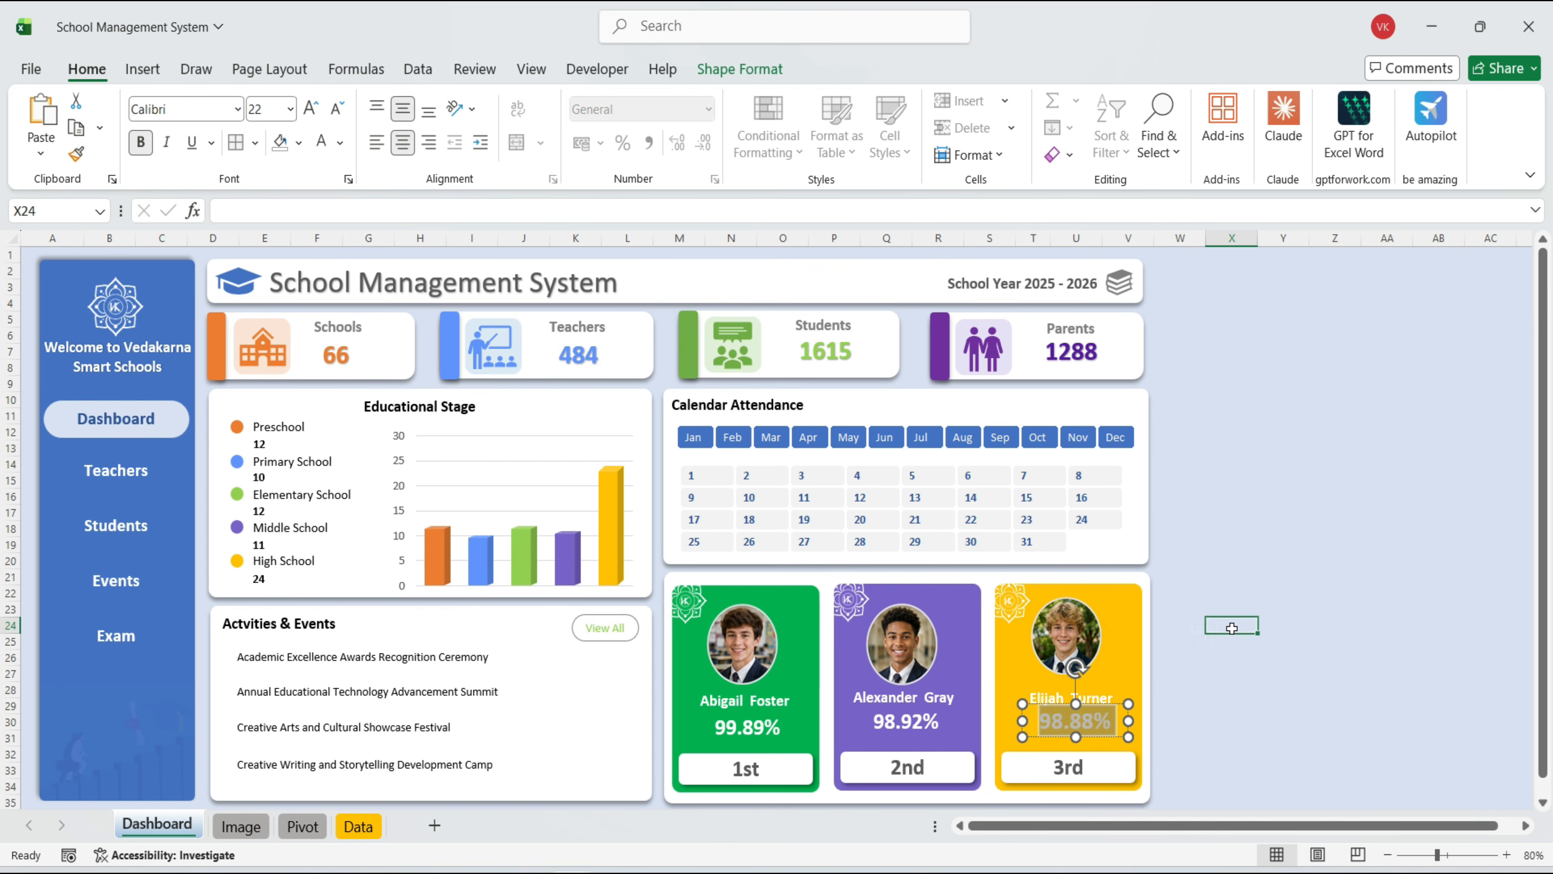
Test the three student cards by switching the Month slicer from January through April, and reselect all months
click(694, 437)
click(733, 436)
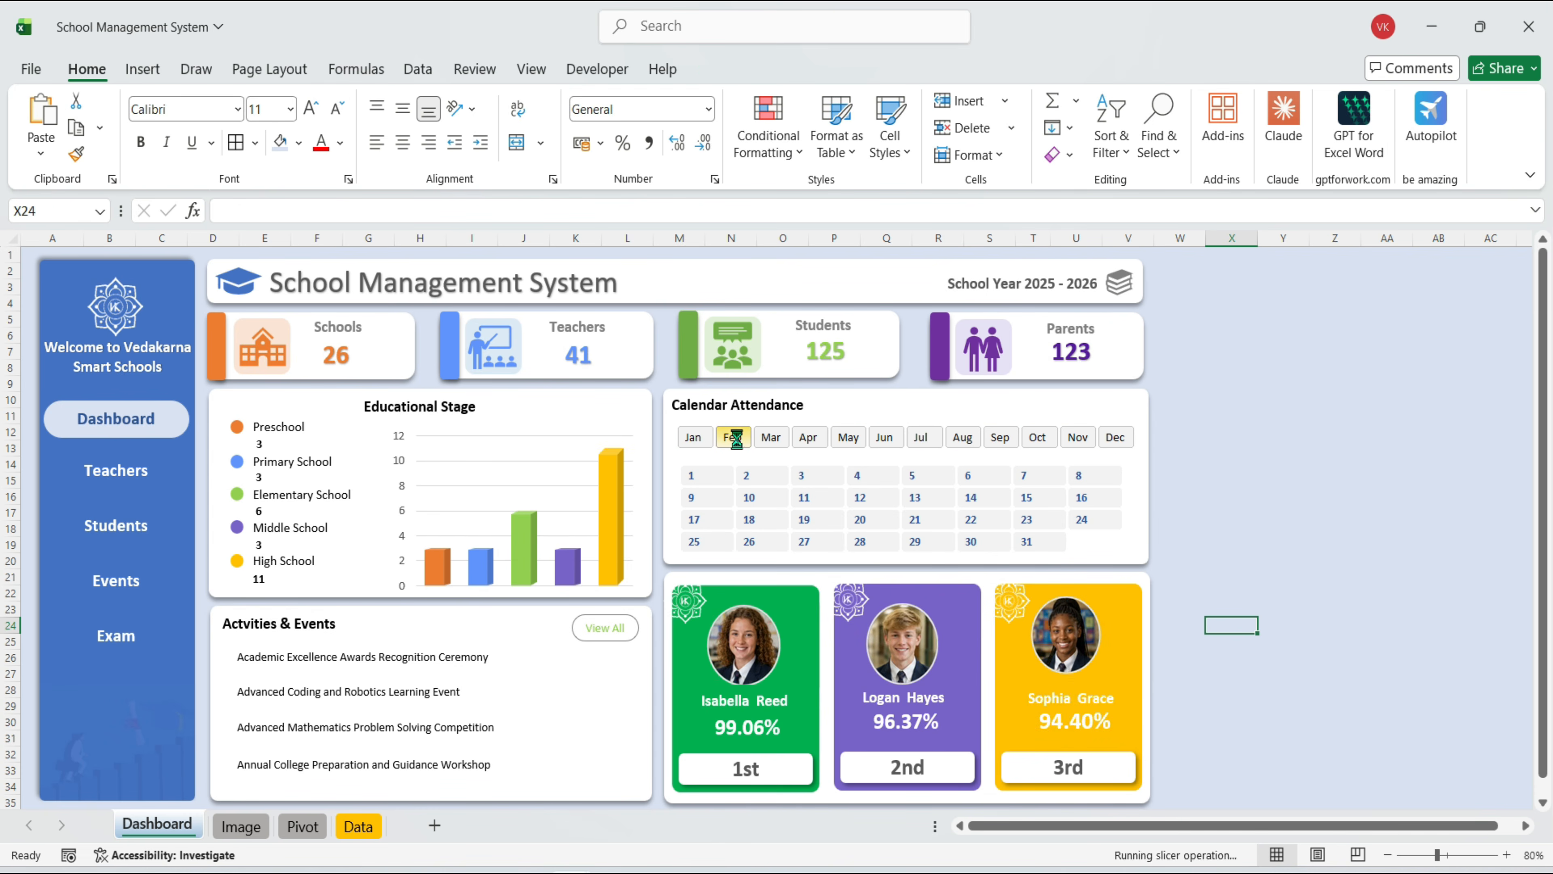
click(770, 437)
click(809, 437)
drag(698, 436, 1192, 466)
click(1231, 544)
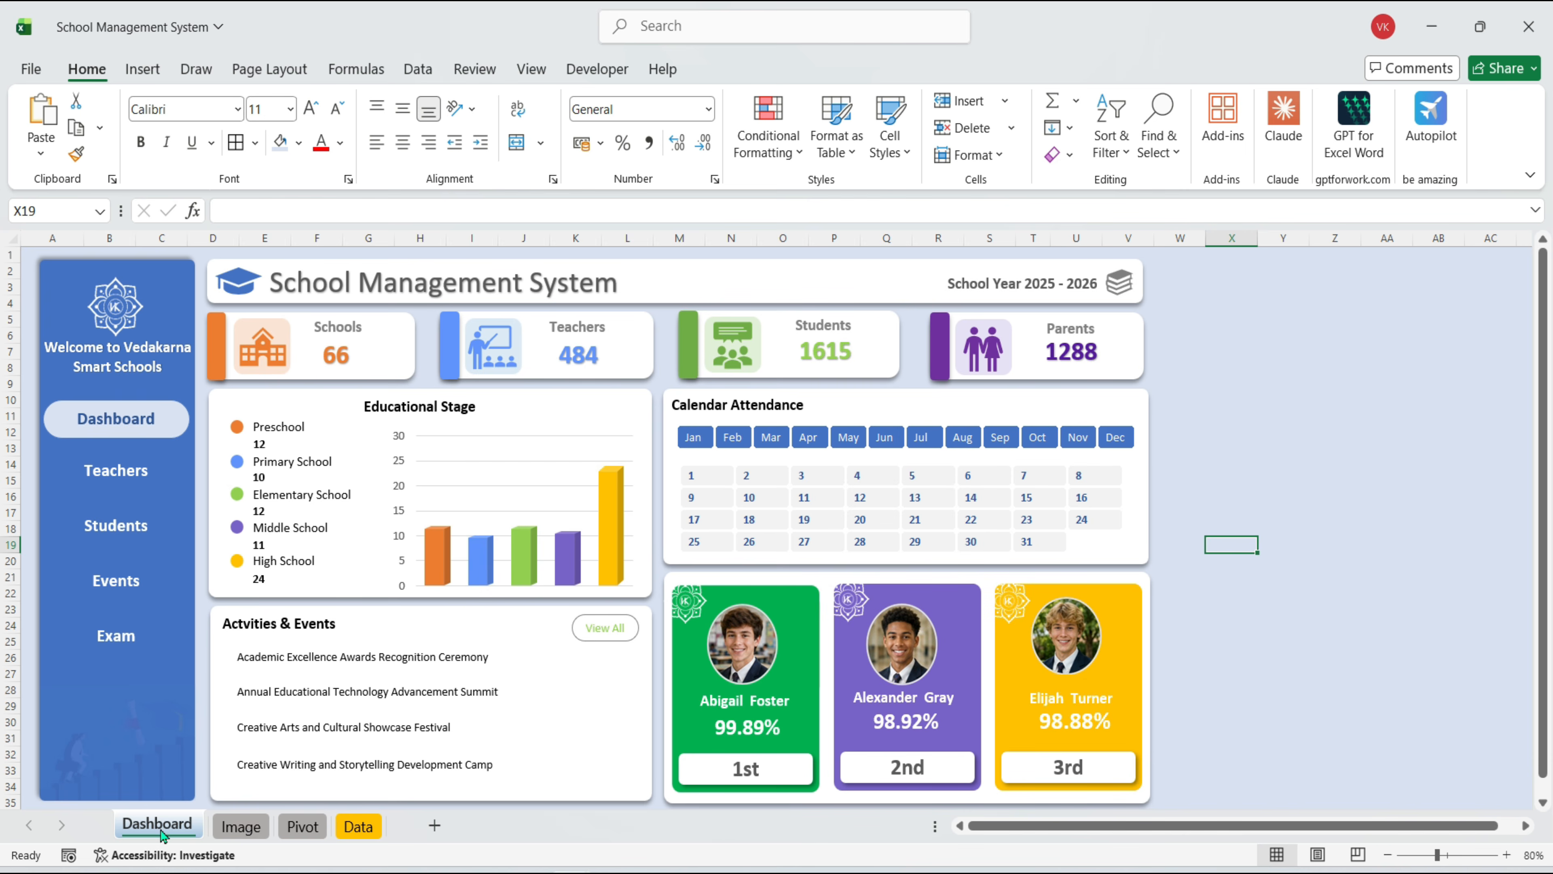
Create a copy of the Dashboard sheet in the same workbook and name it Teachers
right_click(162, 831)
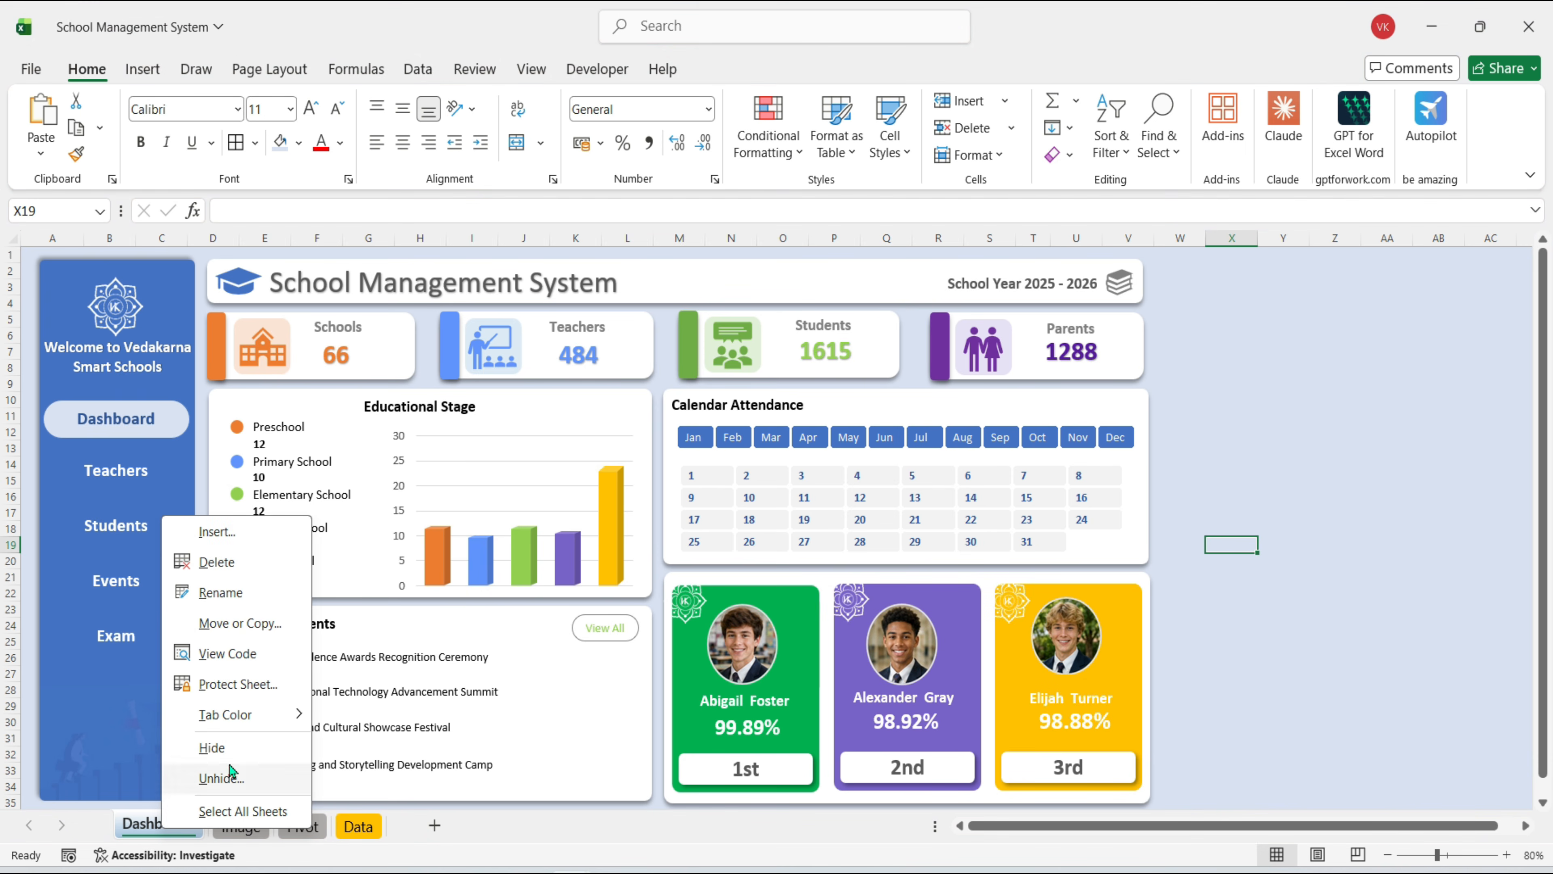
click(256, 635)
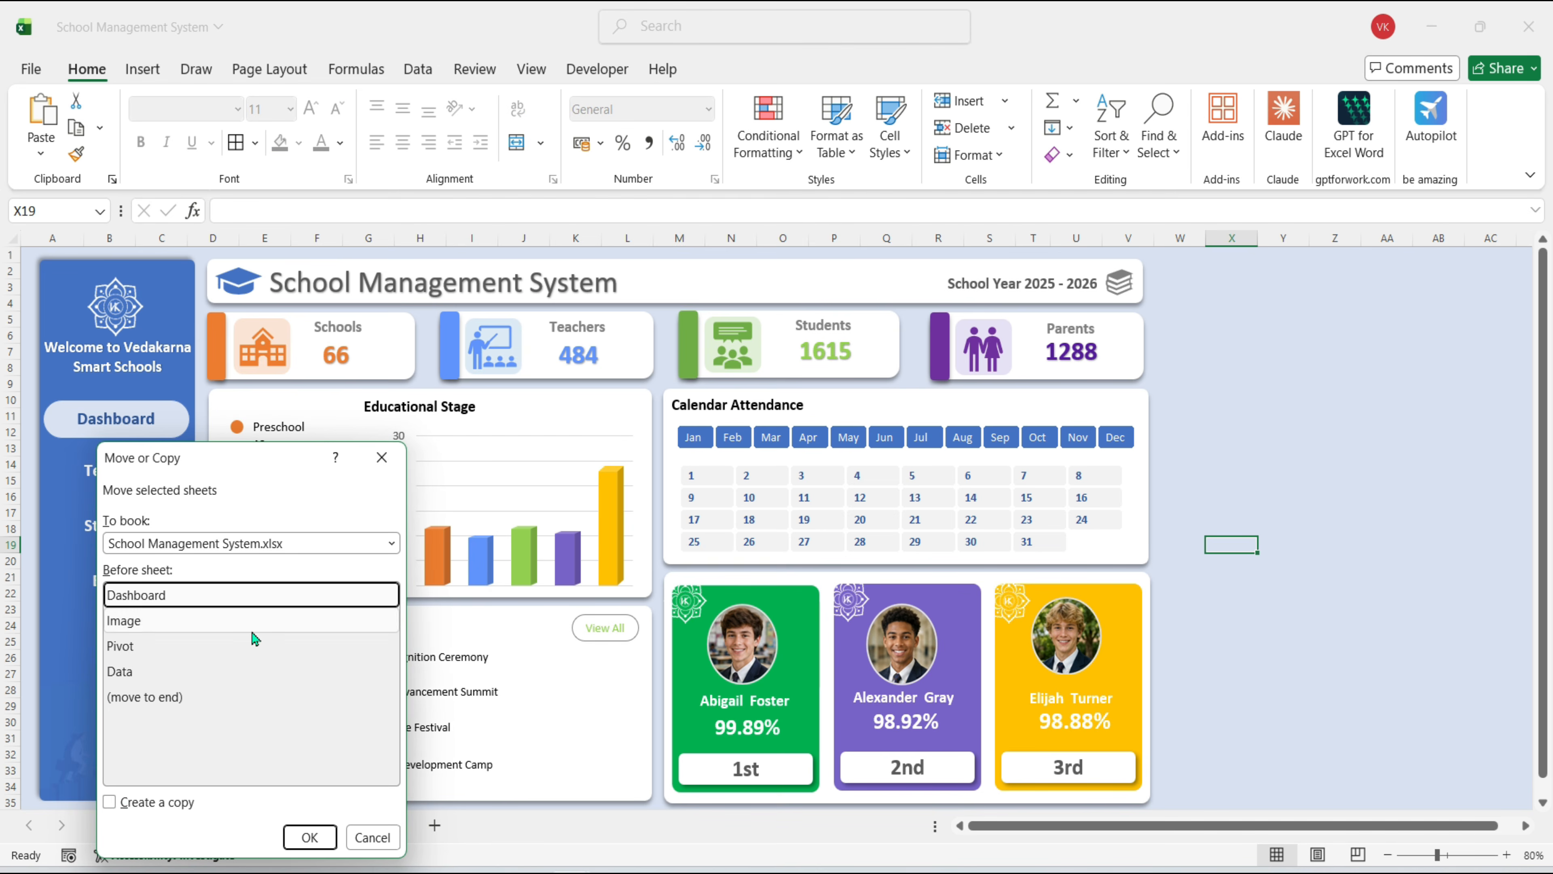
click(111, 804)
click(310, 837)
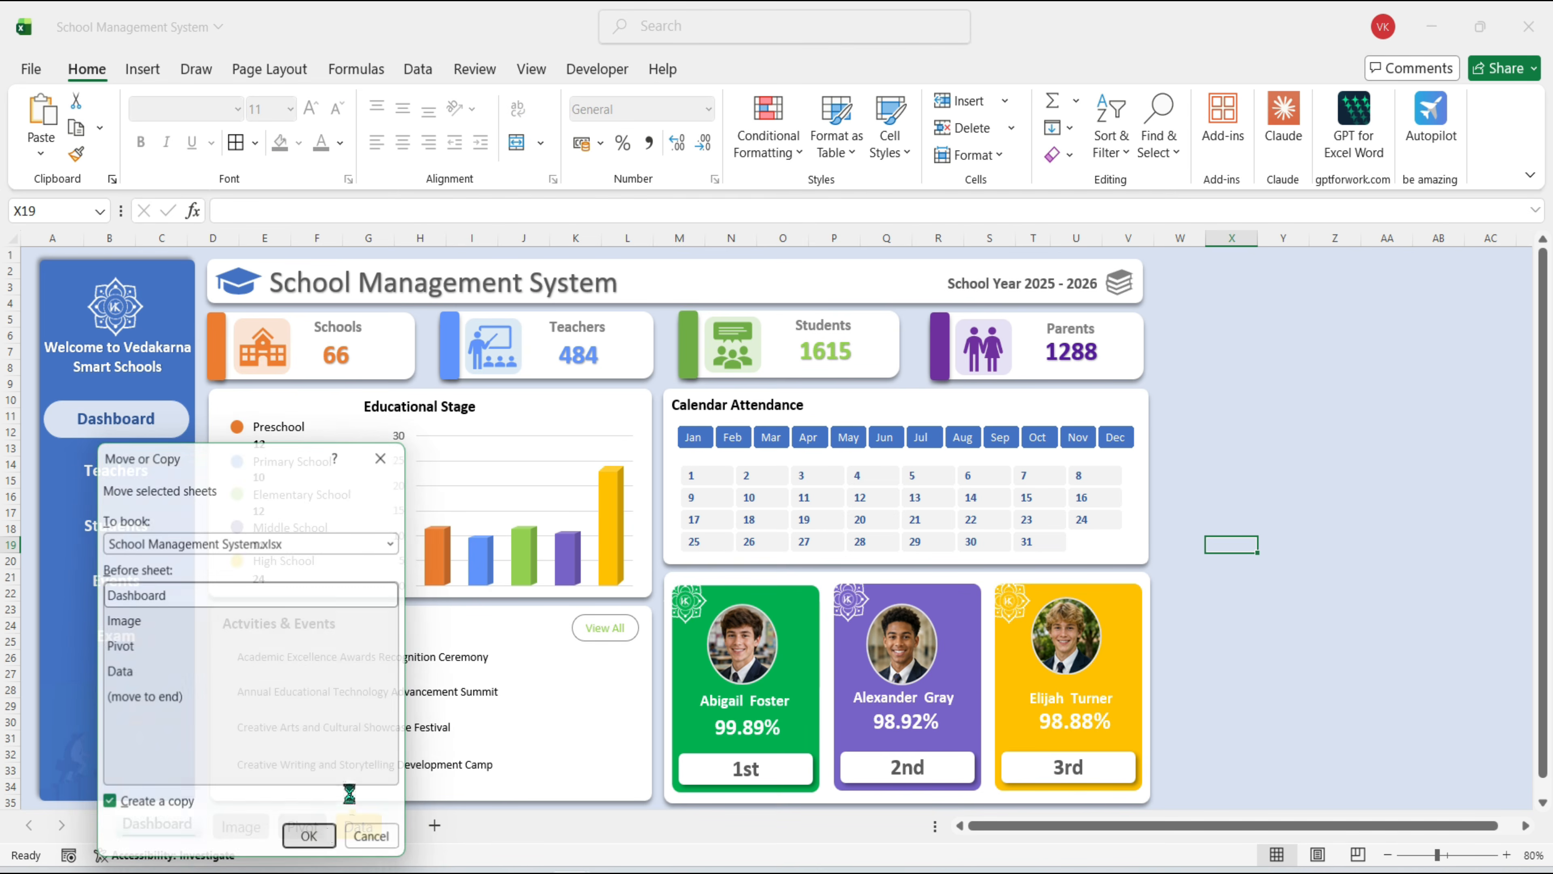
text(Teachers)
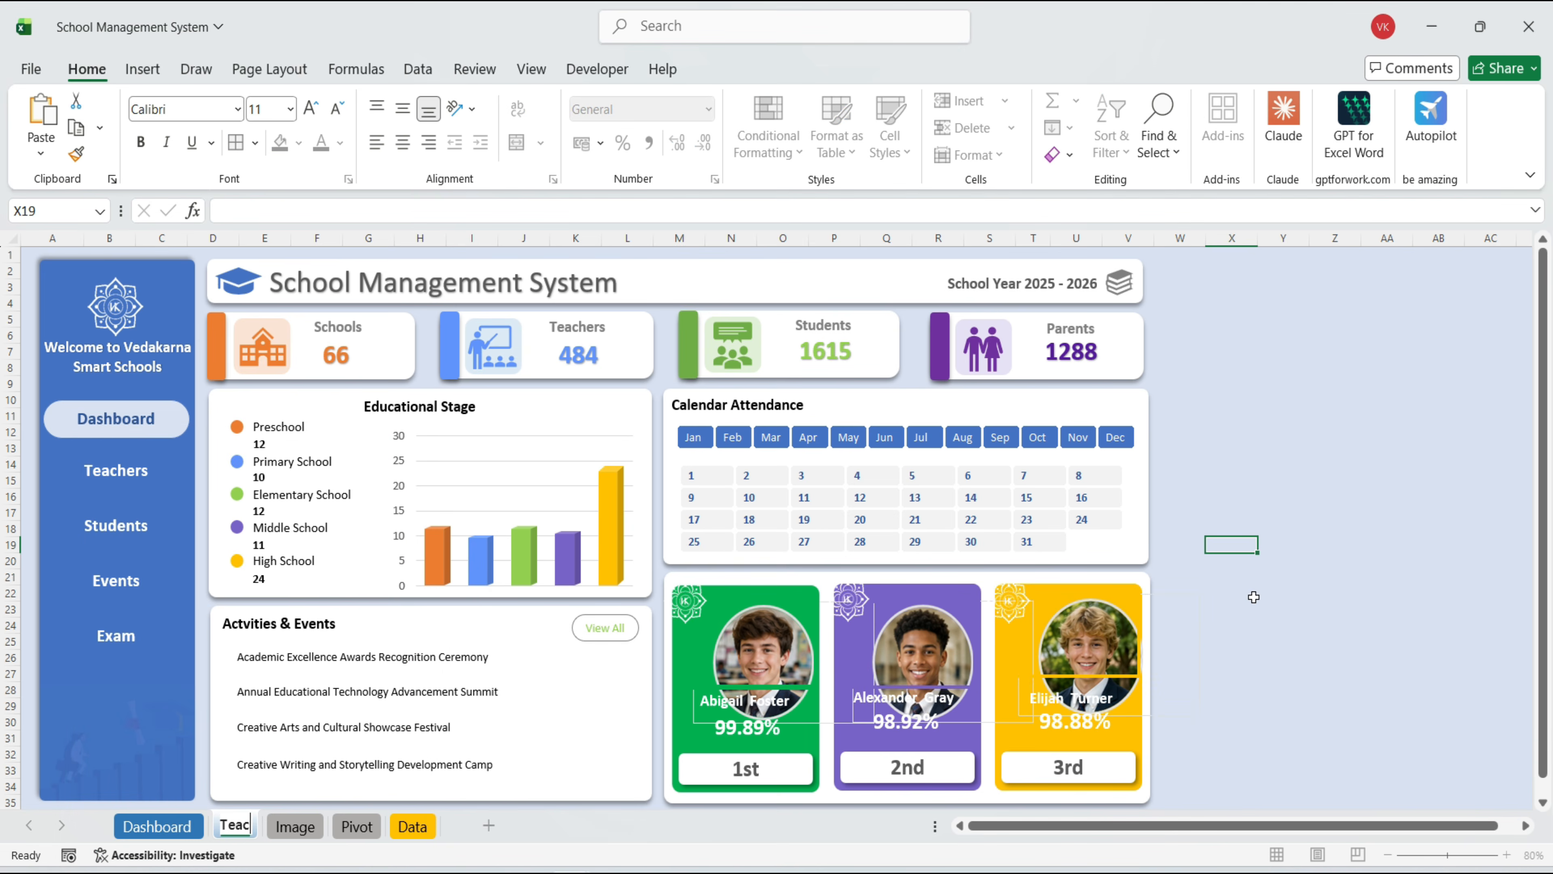
key(Return)
Delete the Calendar Attendance section and the three ranked student cards from the Teachers sheet
click(1241, 625)
click(756, 694)
key(Delete)
key(Delete)
click(1092, 709)
key(Delete)
Delete the activities and events panel with its entries, plus the Educational Stage chart and its legend labels
click(582, 743)
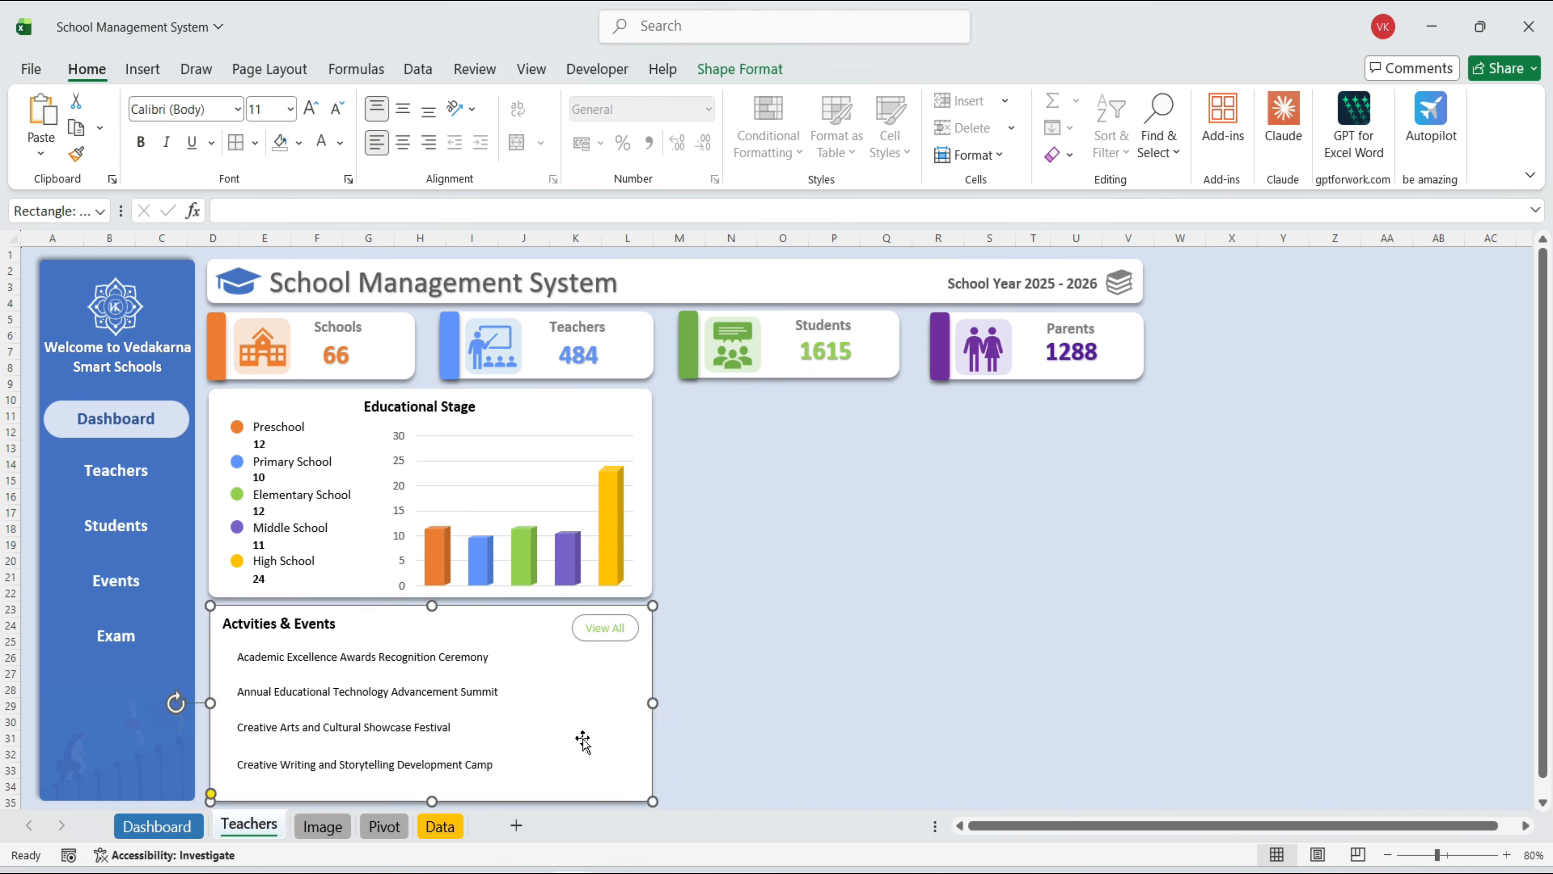
key(Delete)
click(315, 766)
key(Delete)
click(236, 562)
key(Delete)
click(270, 427)
click(299, 442)
key(Delete)
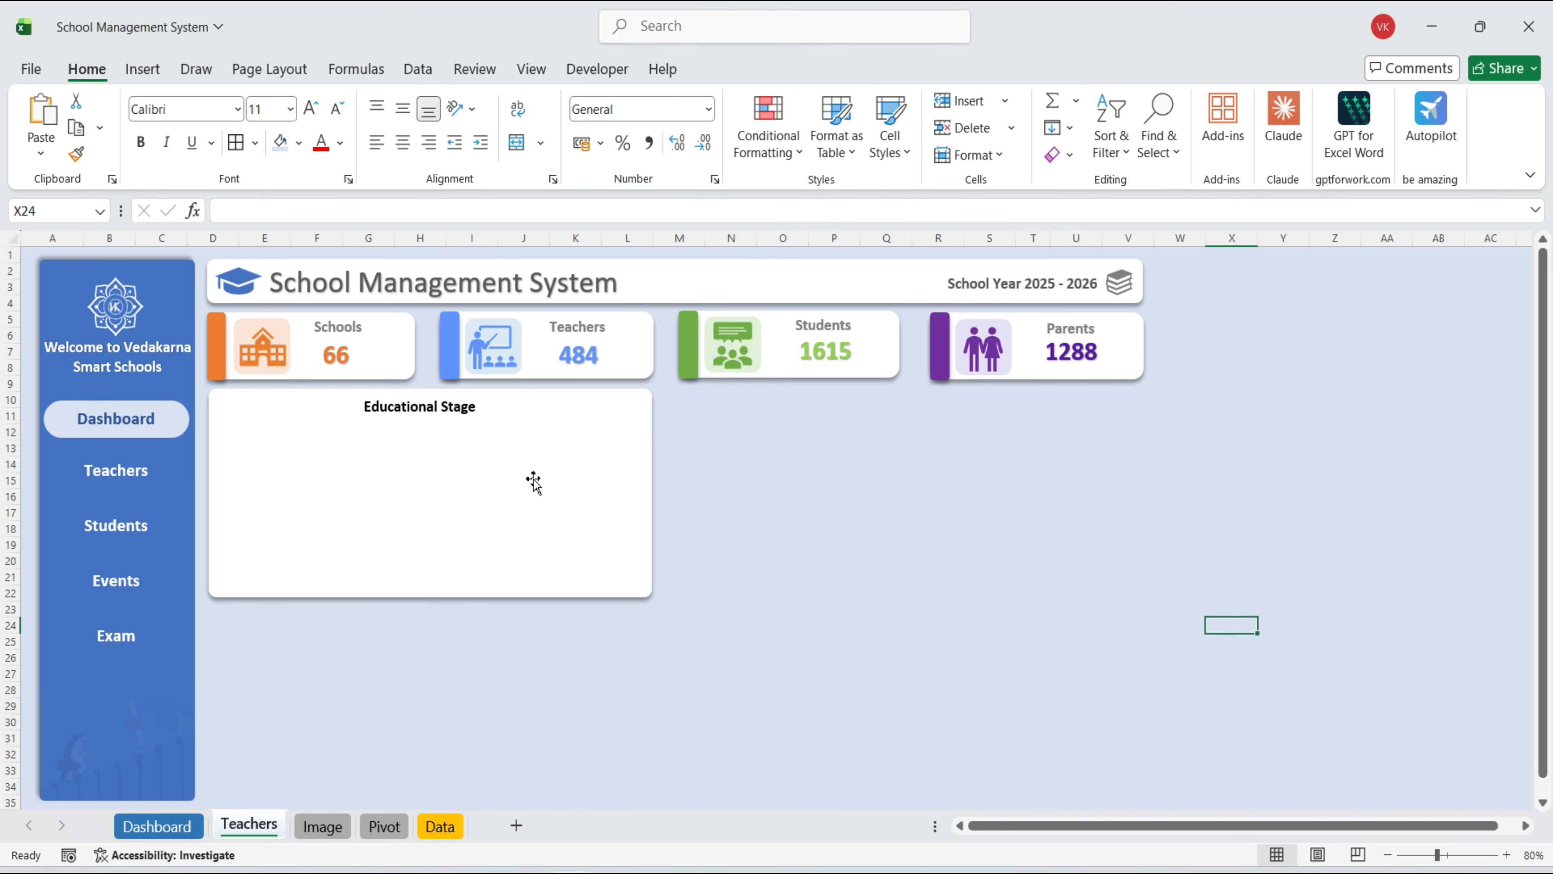
Enlarge the remaining white panel so it spans the full dashboard width and reaches the sidebar's lower edge
click(605, 482)
drag(652, 493, 1147, 460)
drag(677, 597, 668, 803)
Move the Educational Stage heading to the panel's upper-left corner and change its text to Teachers
drag(441, 421, 295, 420)
click(186, 827)
click(249, 824)
click(327, 407)
text(Teachers)
Highlight the Teachers sidebar button with dark blue text and a light blue fill
click(183, 488)
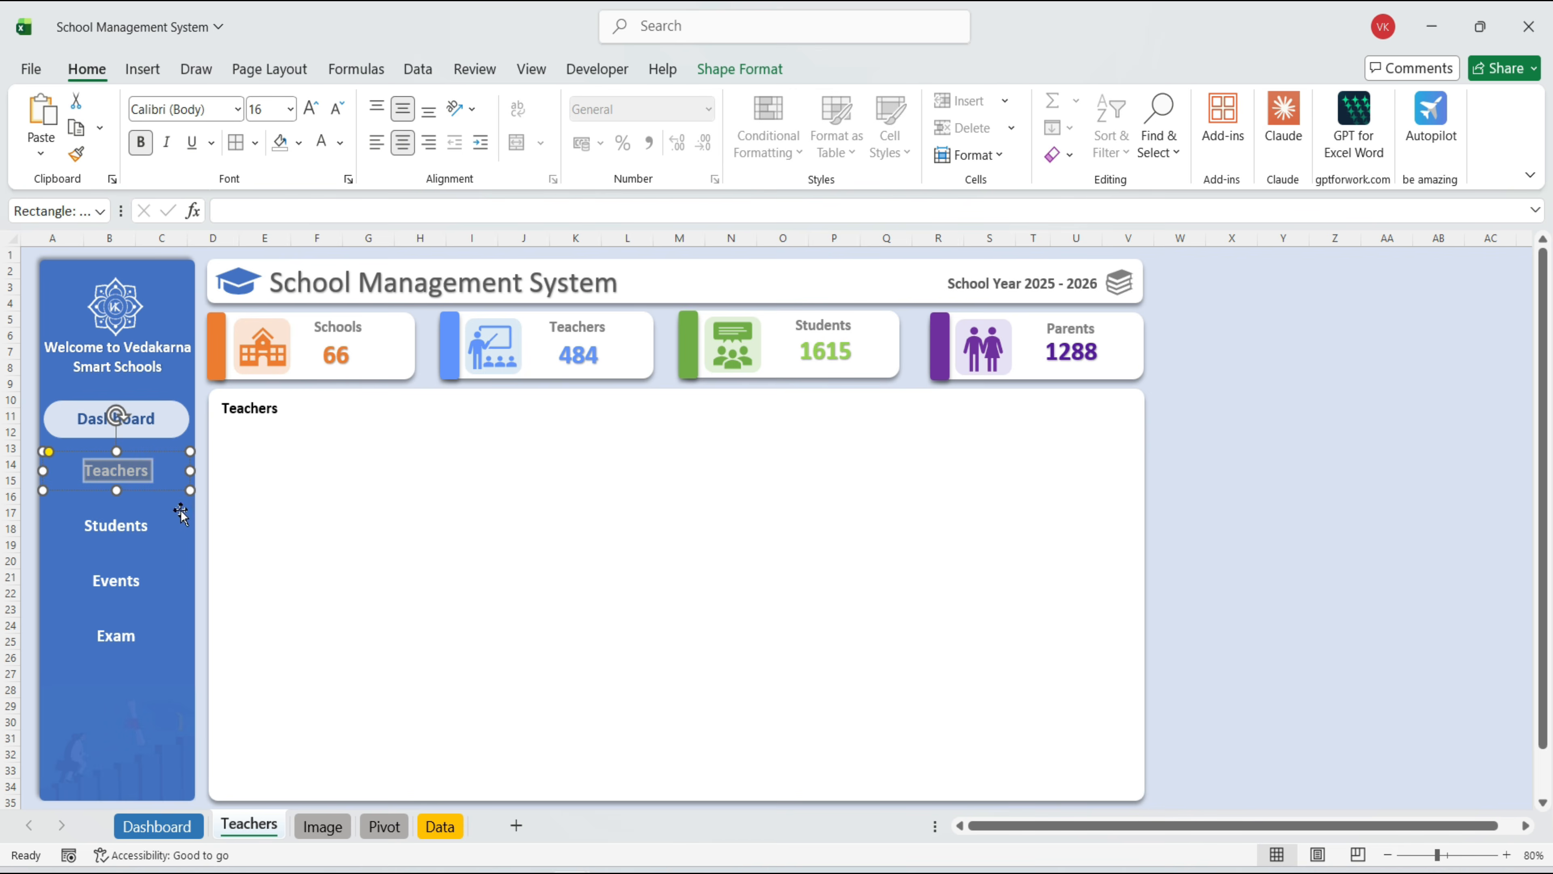
click(342, 144)
click(435, 404)
click(719, 77)
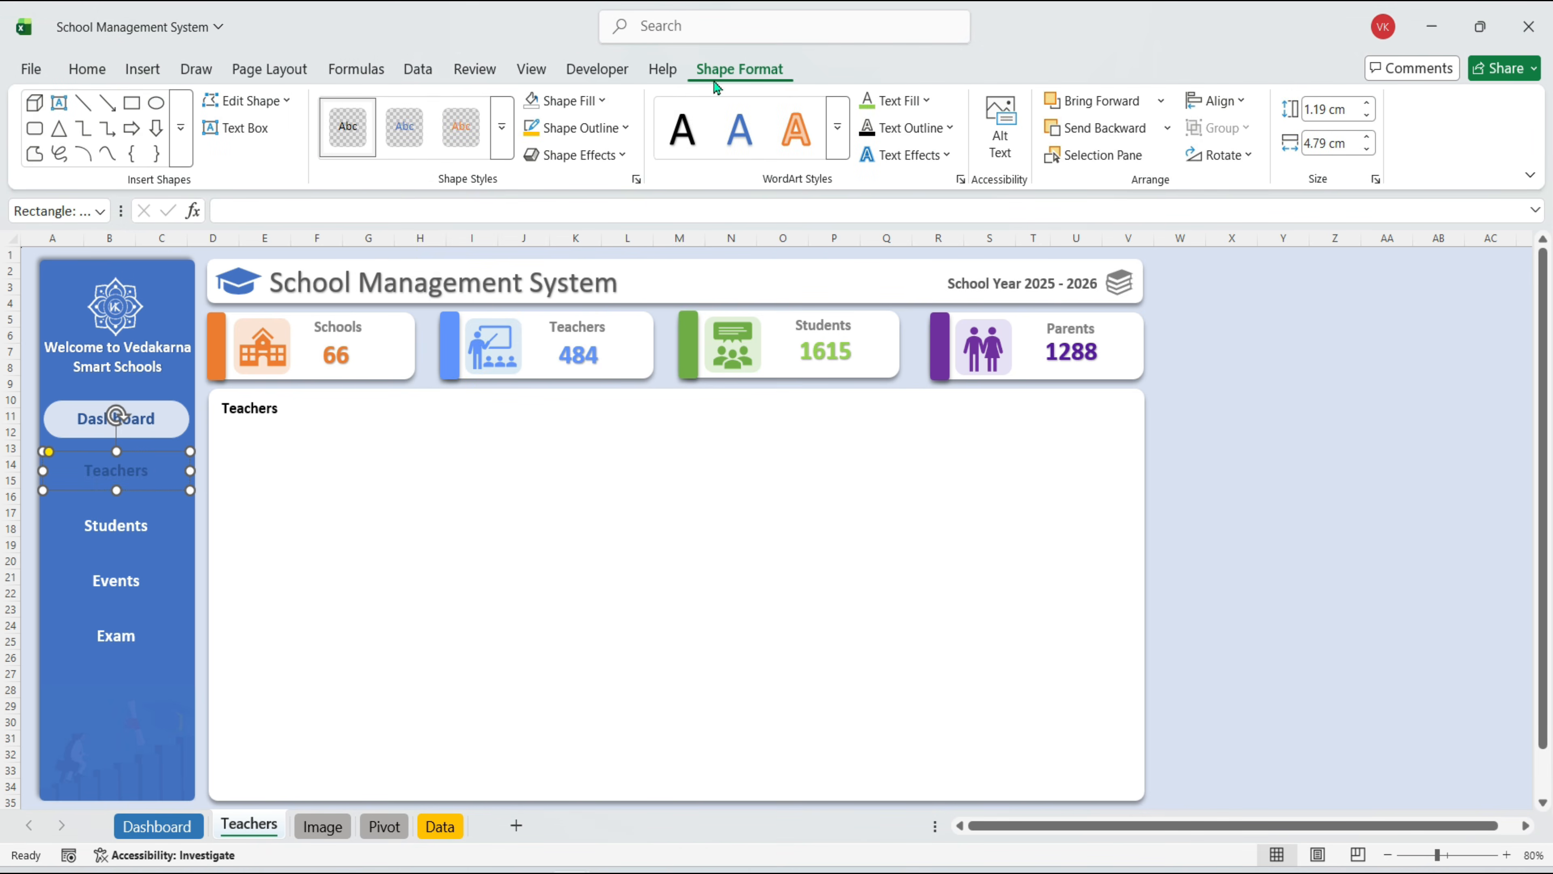
click(600, 101)
click(643, 276)
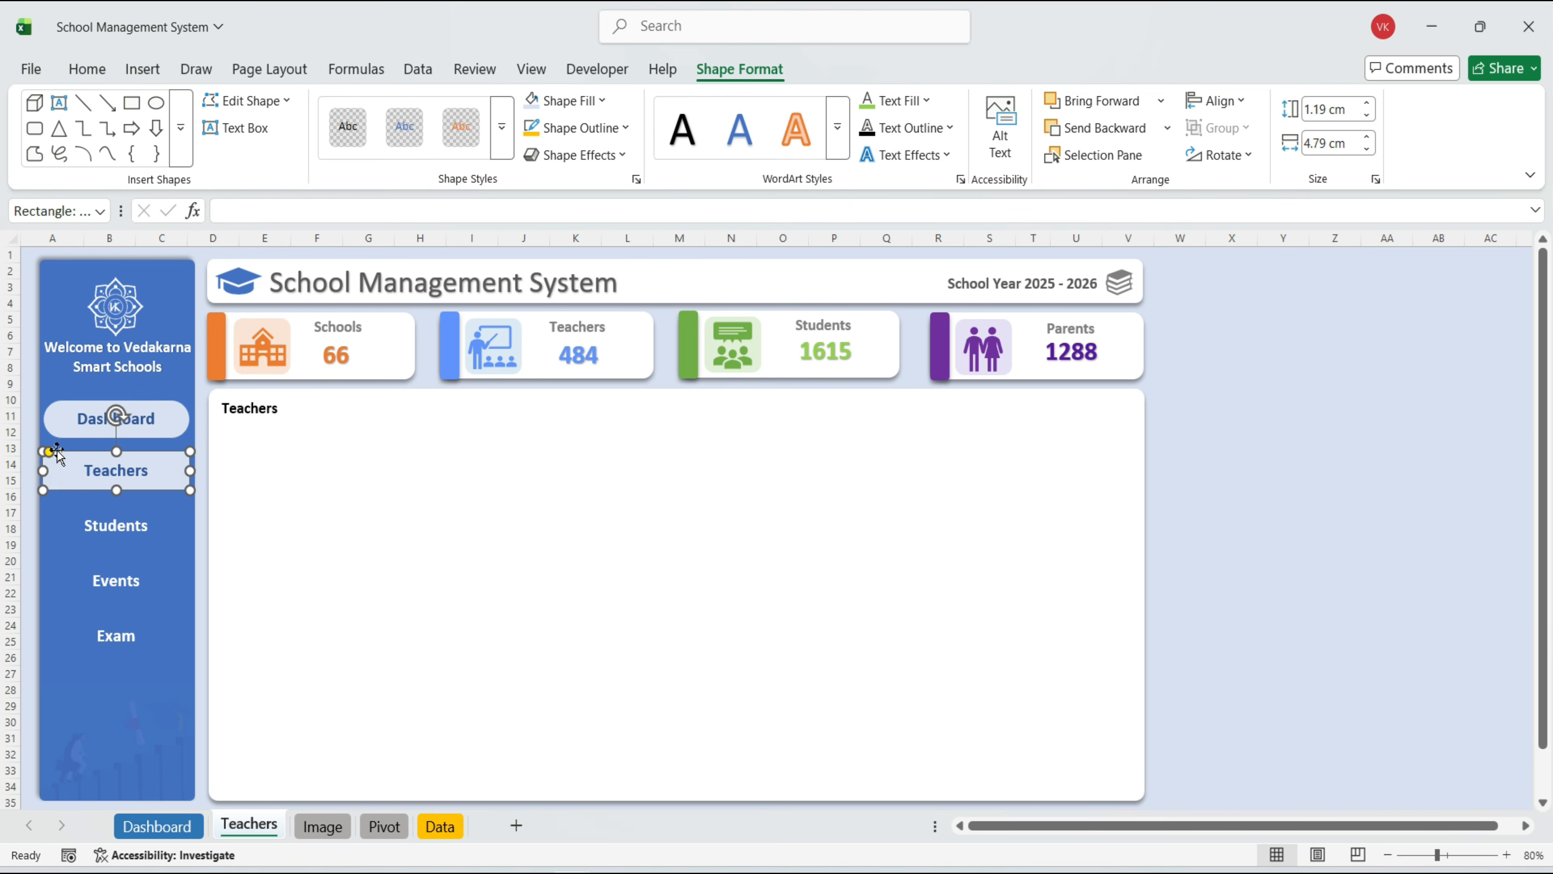
Remove the highlight from the Dashboard sidebar button by clearing its fill and making its text white
click(117, 422)
click(600, 101)
click(551, 558)
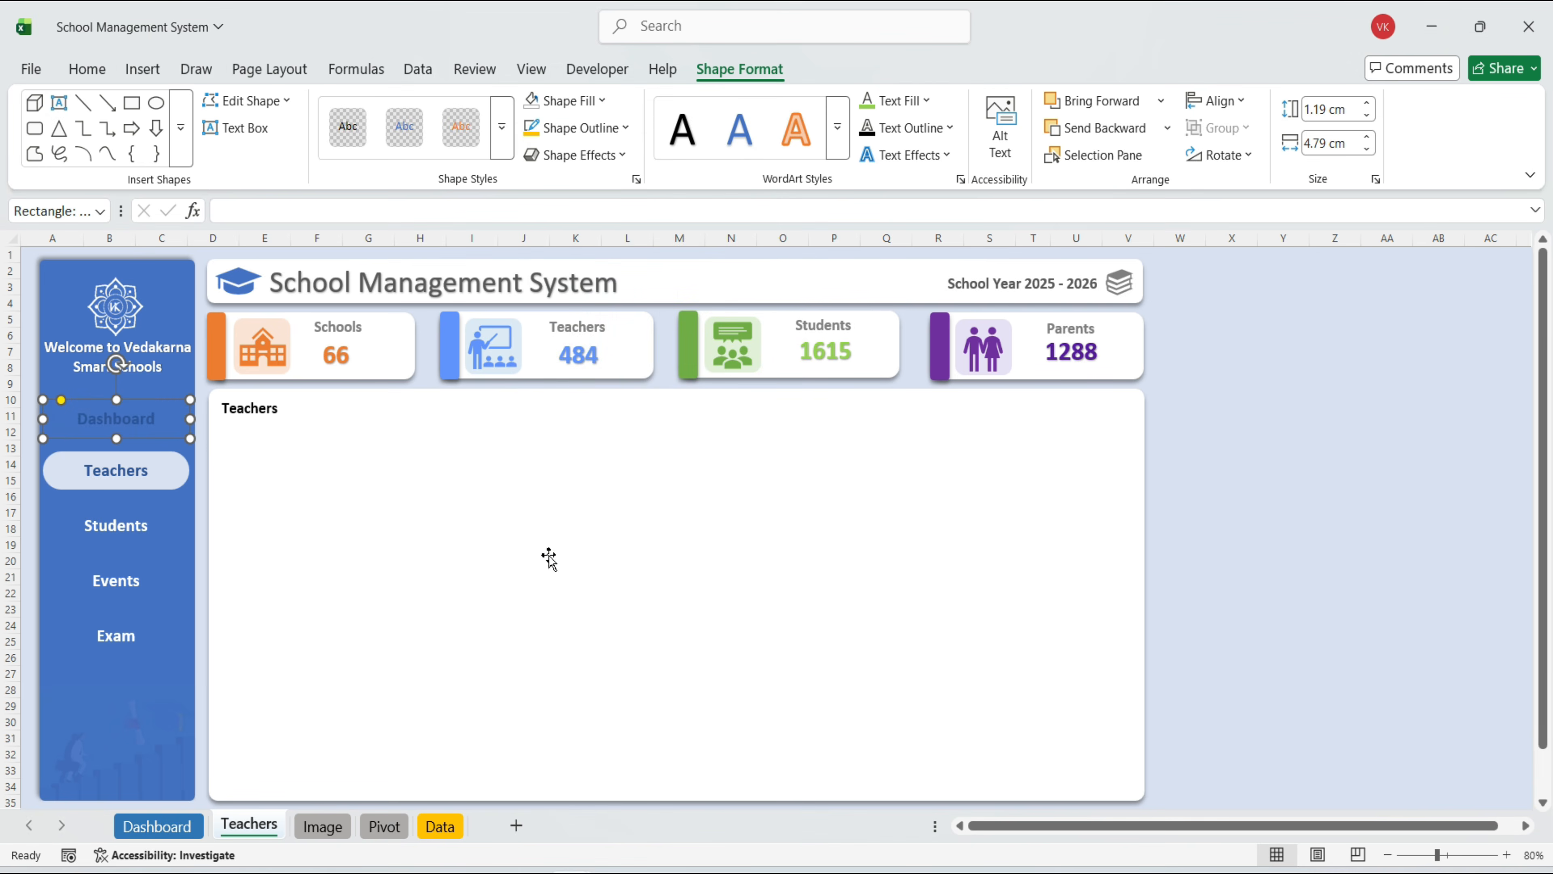
click(899, 100)
click(895, 233)
click(1231, 512)
Insert the Picture1 portrait from this device and place it below the Teachers heading
click(142, 68)
click(249, 122)
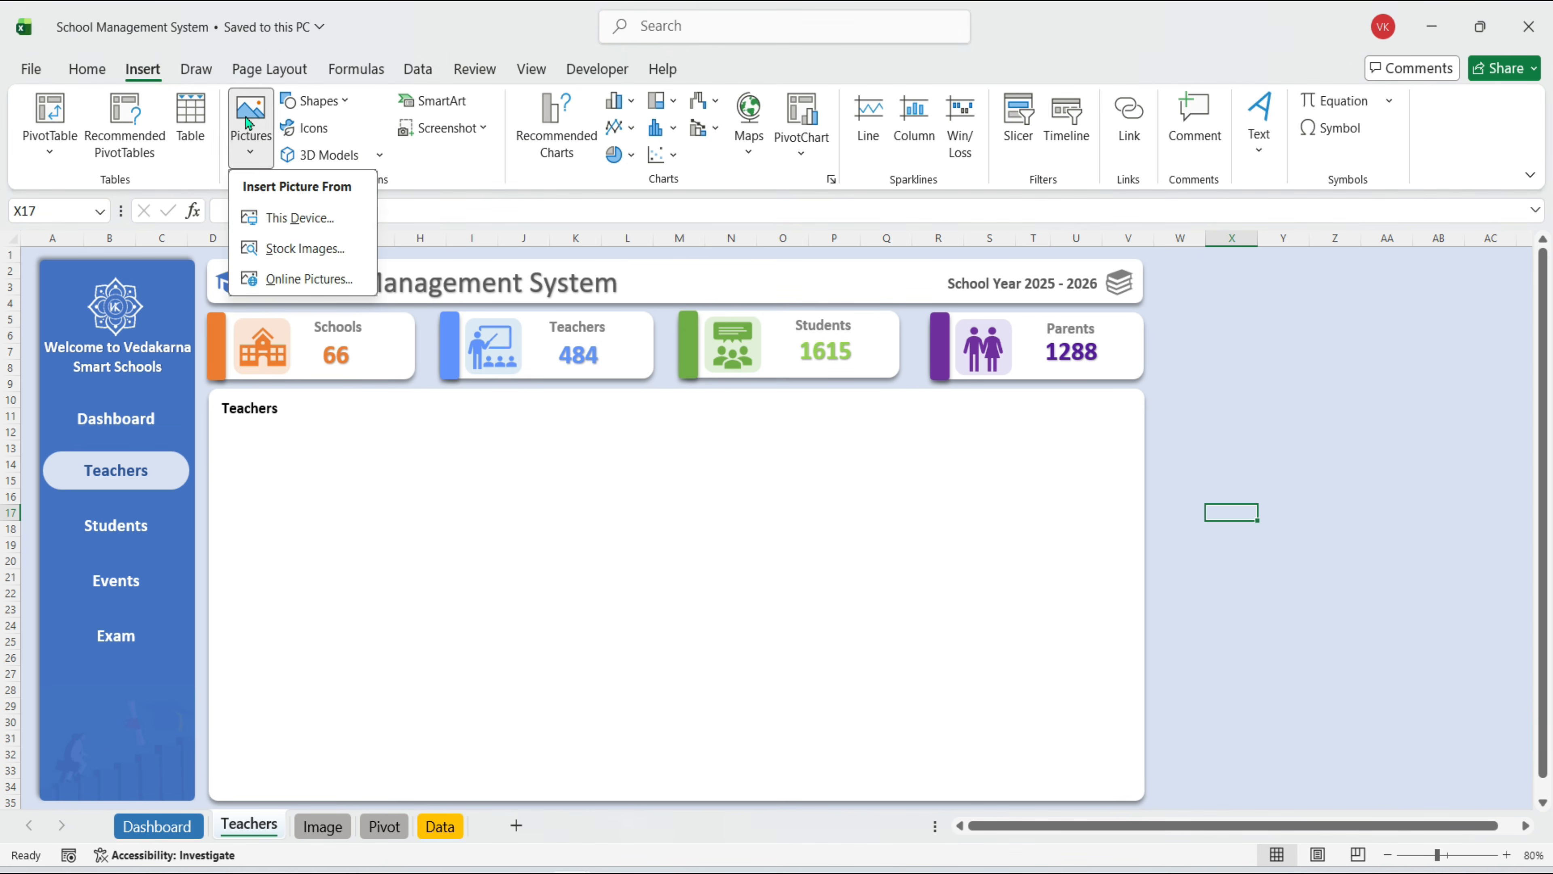
click(274, 221)
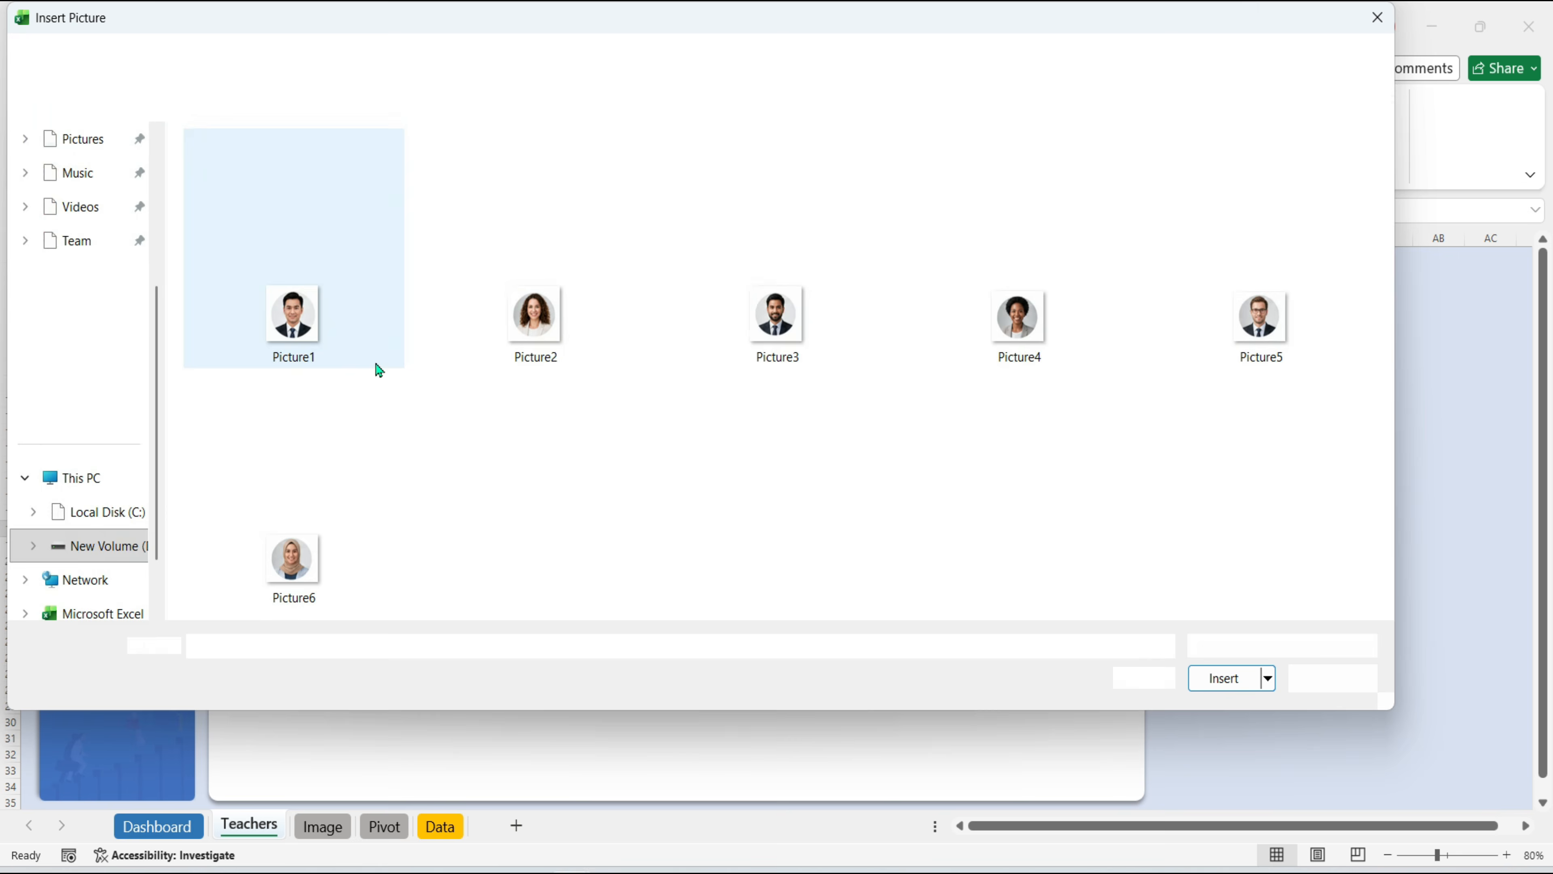
click(336, 337)
click(1222, 678)
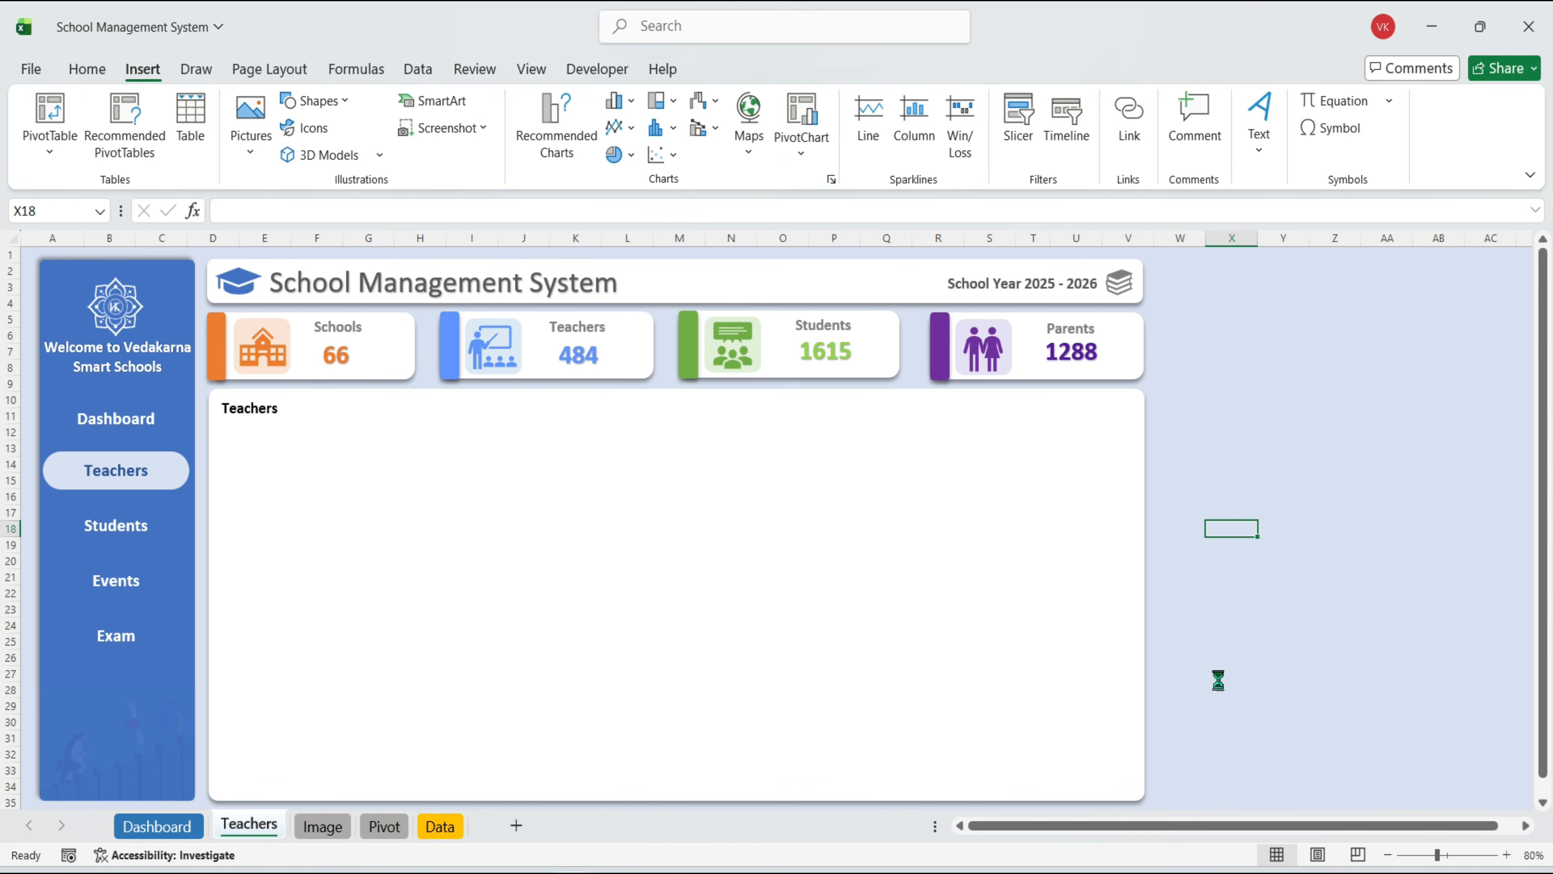
drag(1234, 559, 299, 451)
Add copies of the heading text box beside the portrait for the teacher's full name and a gray 12 pt Mathematics label
click(259, 423)
key(ctrl+d)
text(Daniel)
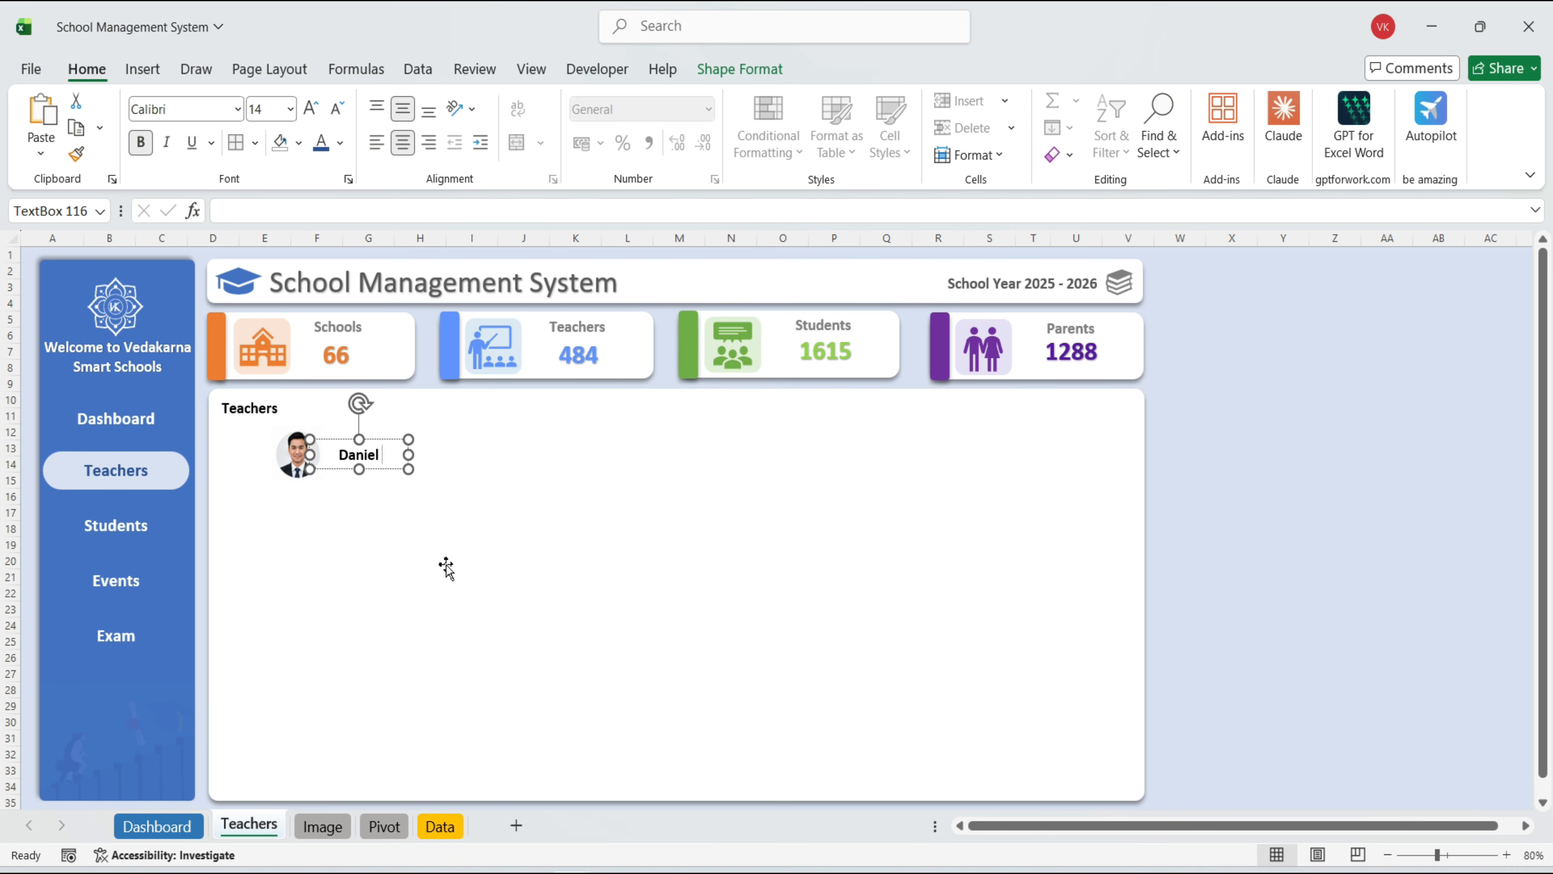
key(ctrl+d)
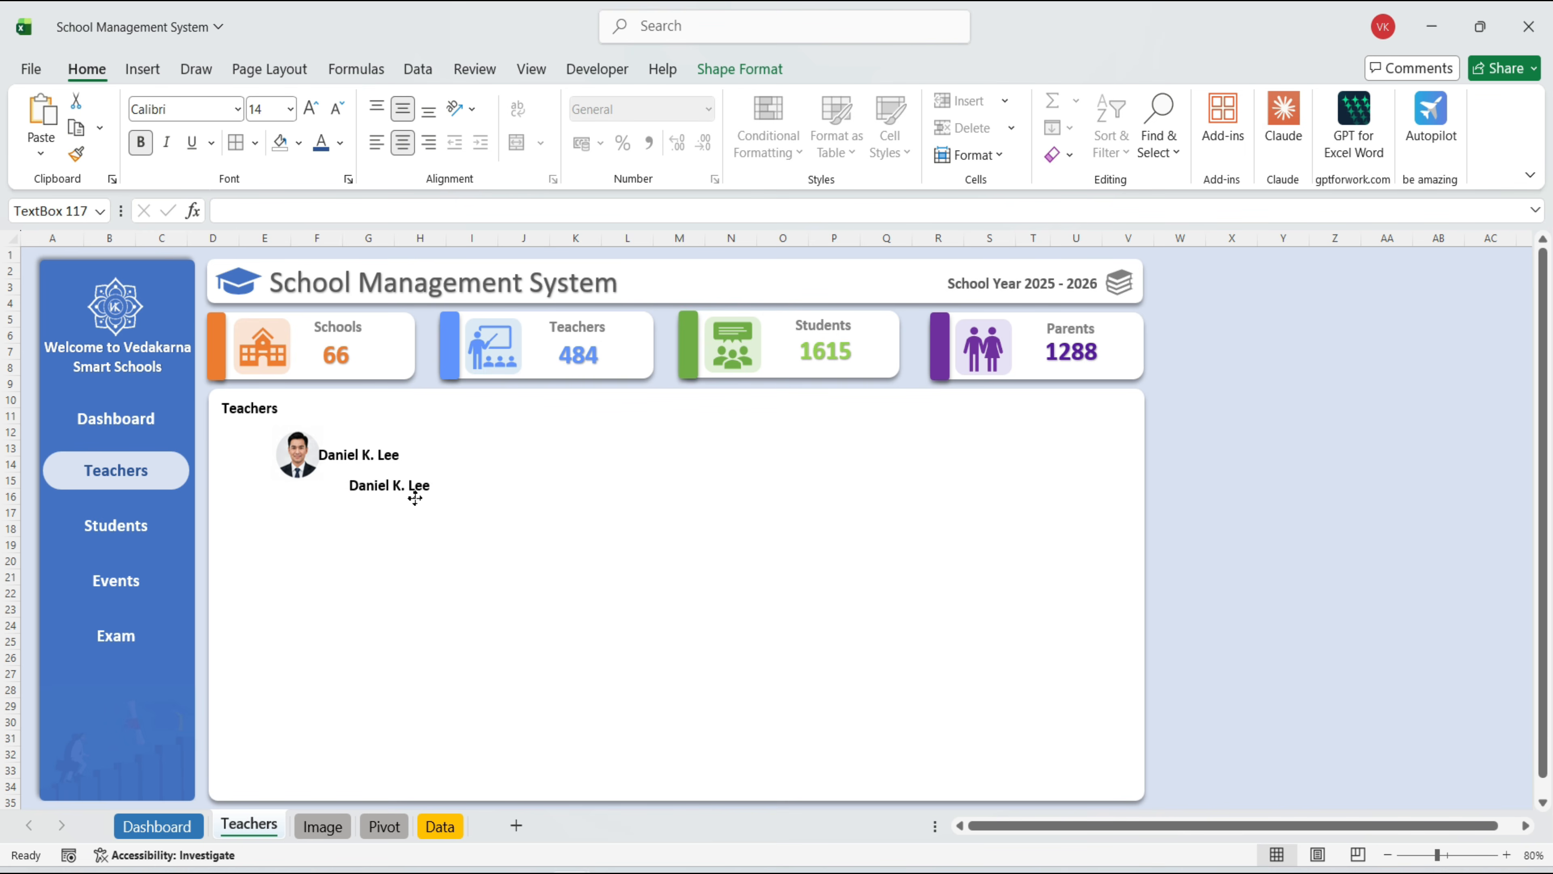
drag(413, 499, 395, 481)
text(Mathematics)
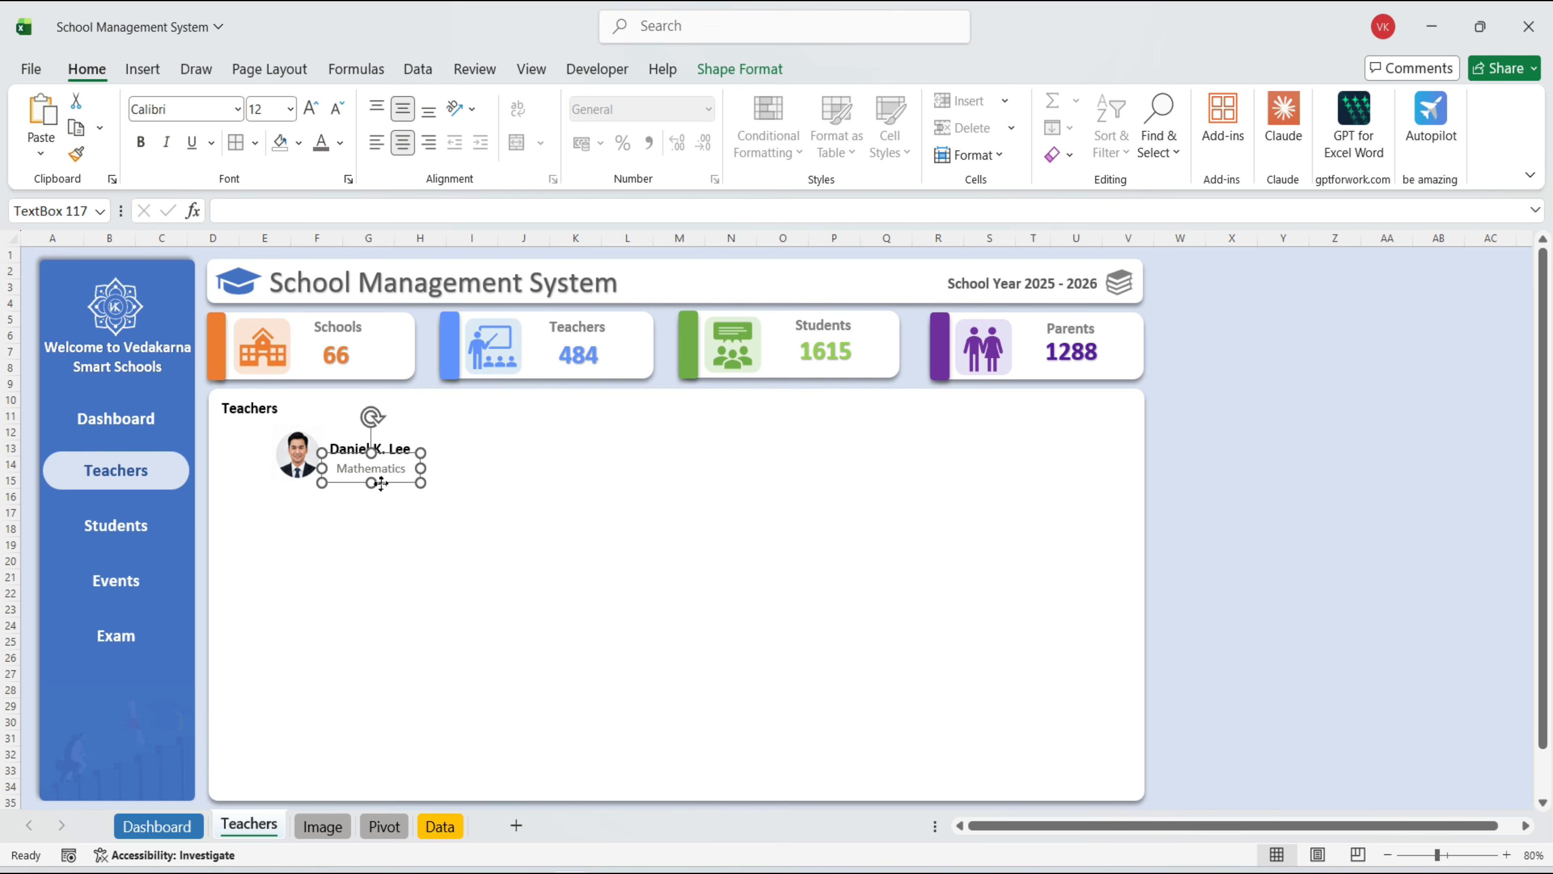
click(1231, 463)
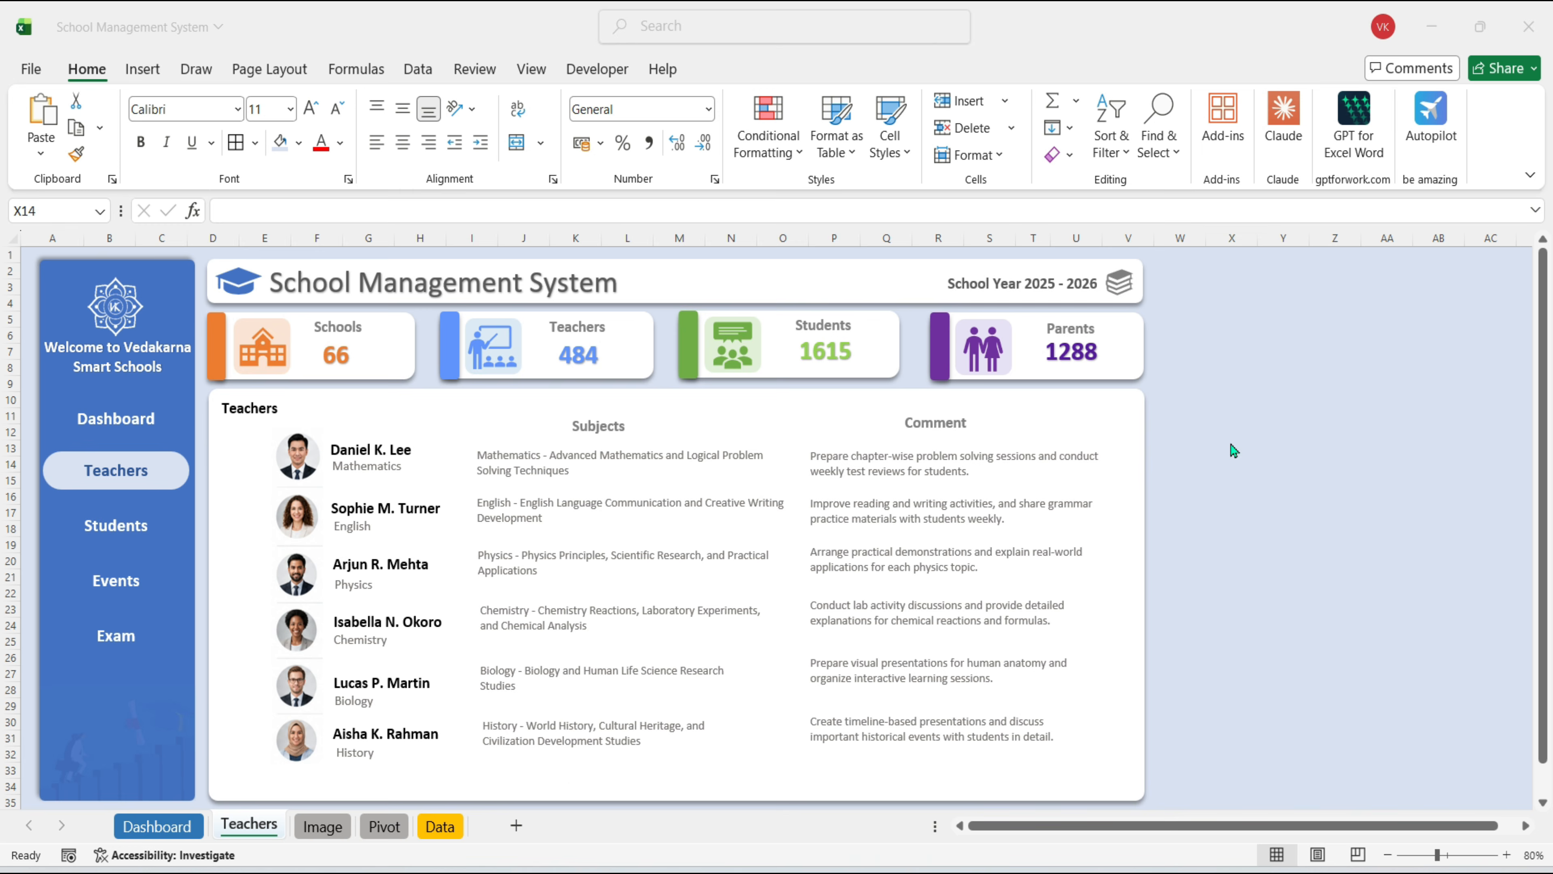
click(1245, 464)
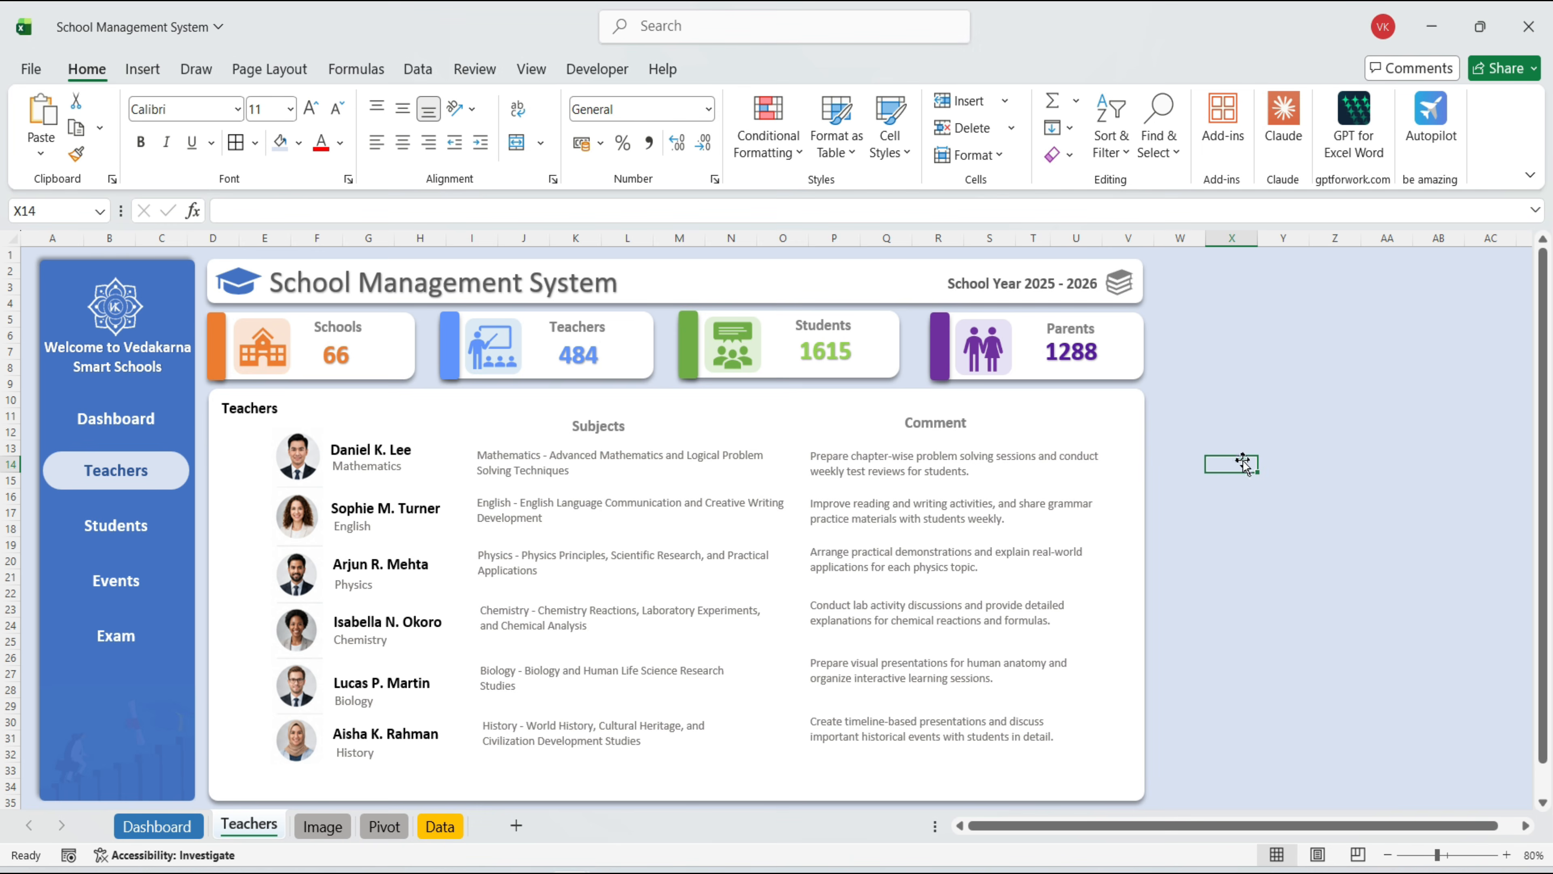
click(374, 475)
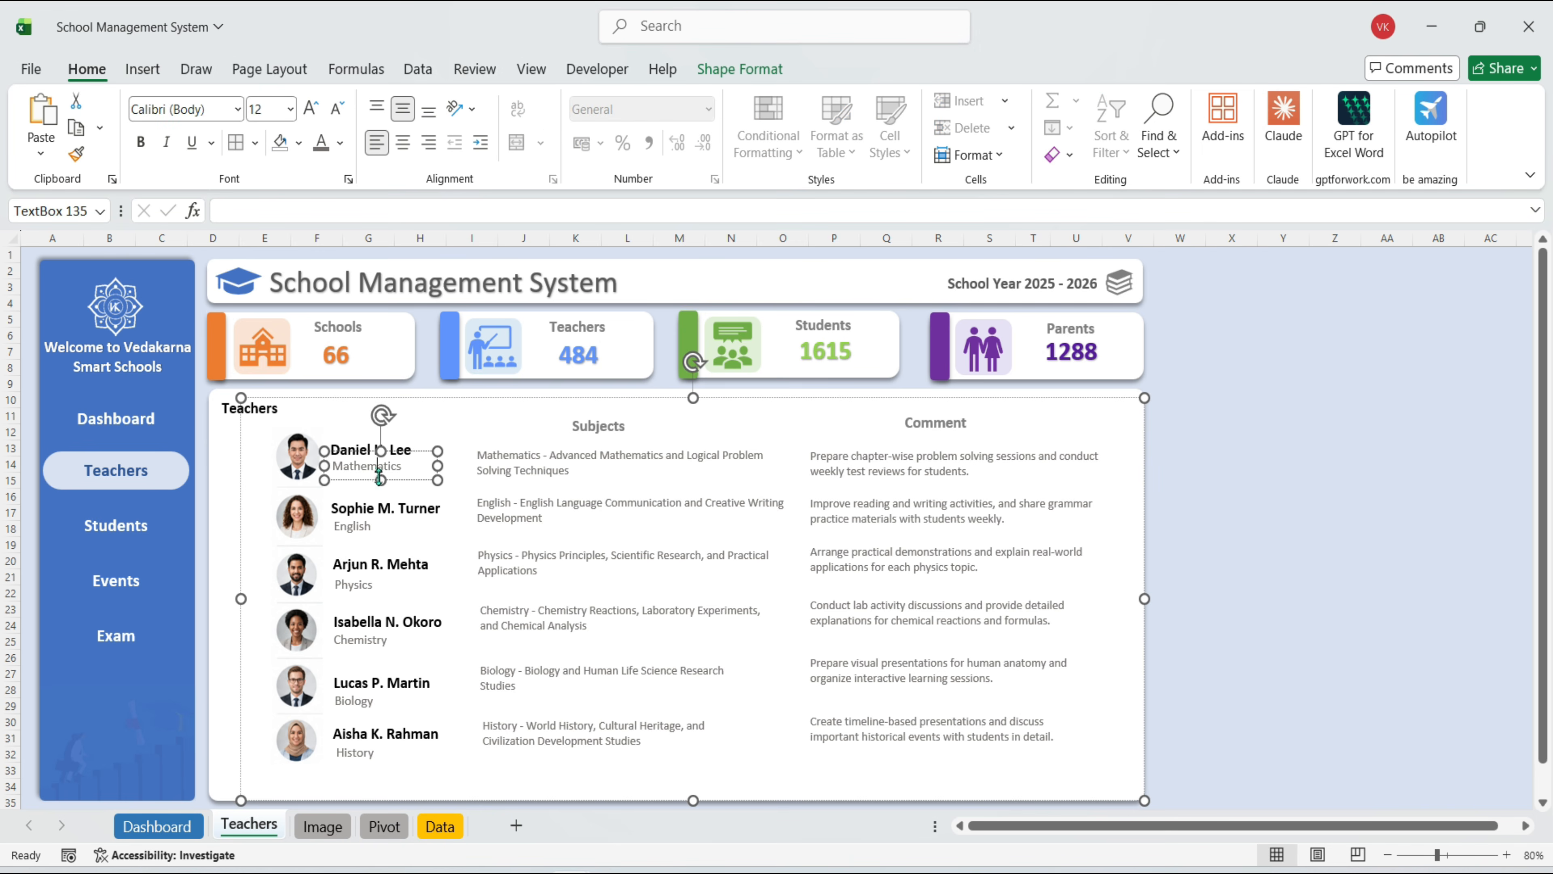
click(555, 509)
click(900, 569)
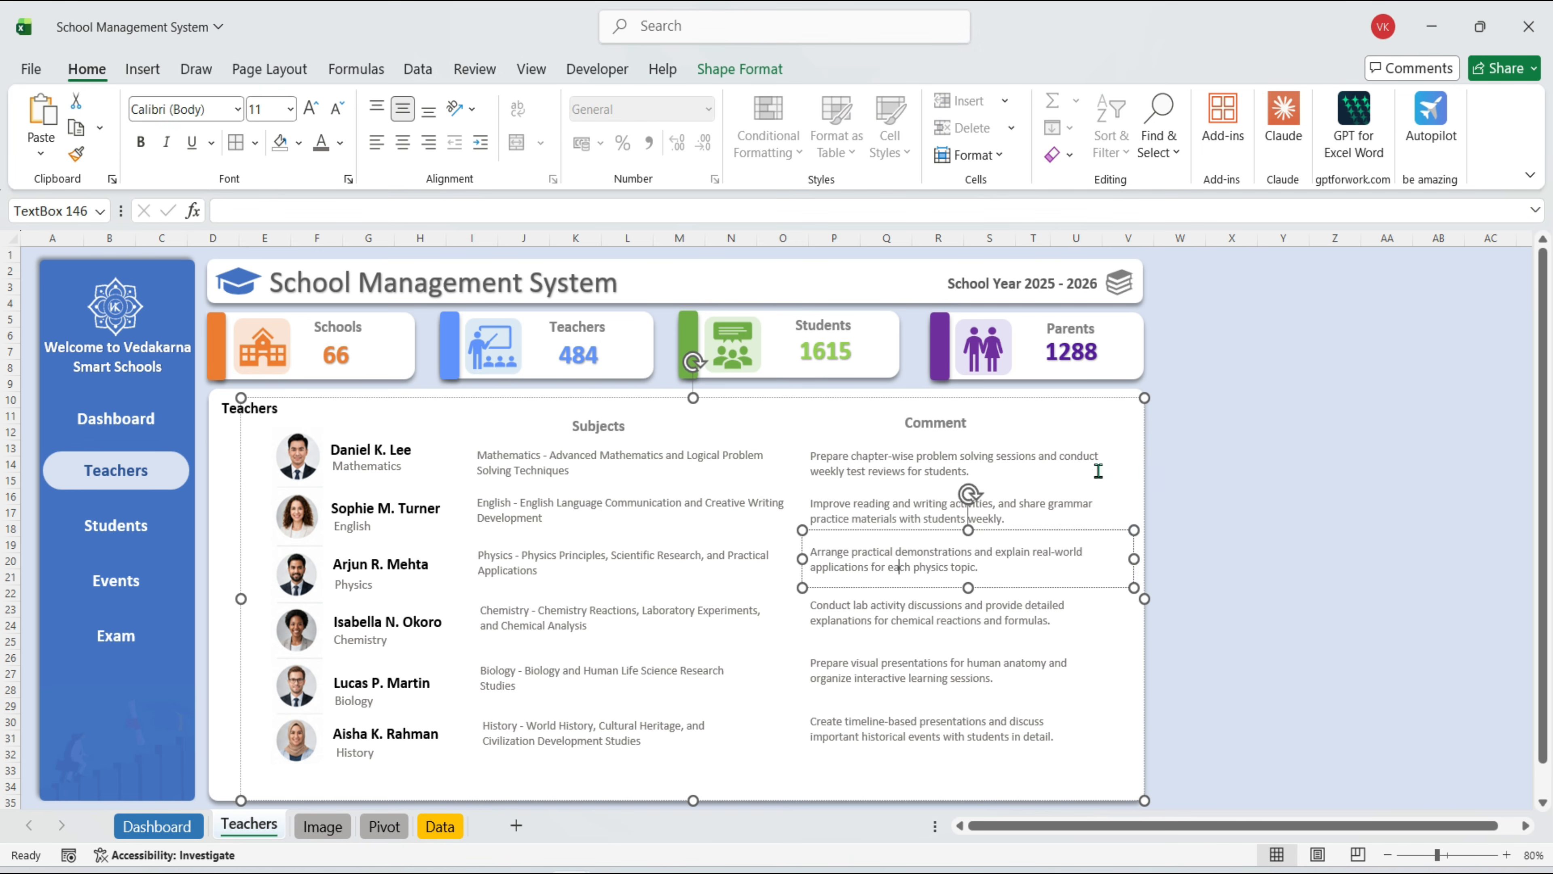
click(1213, 461)
Create a copy of the Teachers sheet in the same workbook and name it Students
right_click(259, 824)
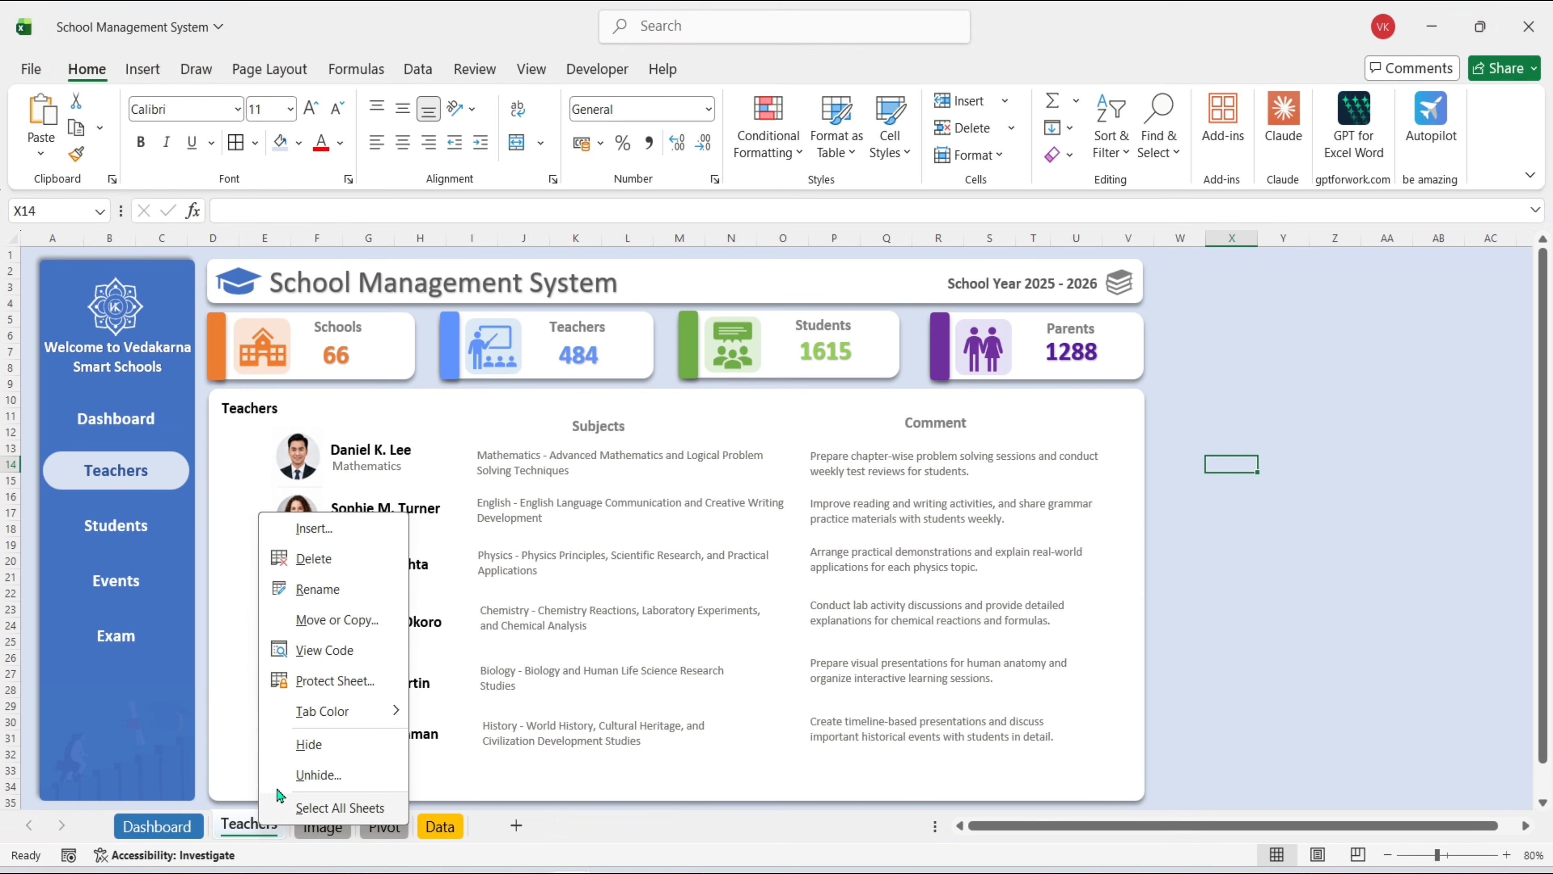
click(337, 620)
click(346, 634)
click(215, 792)
click(409, 826)
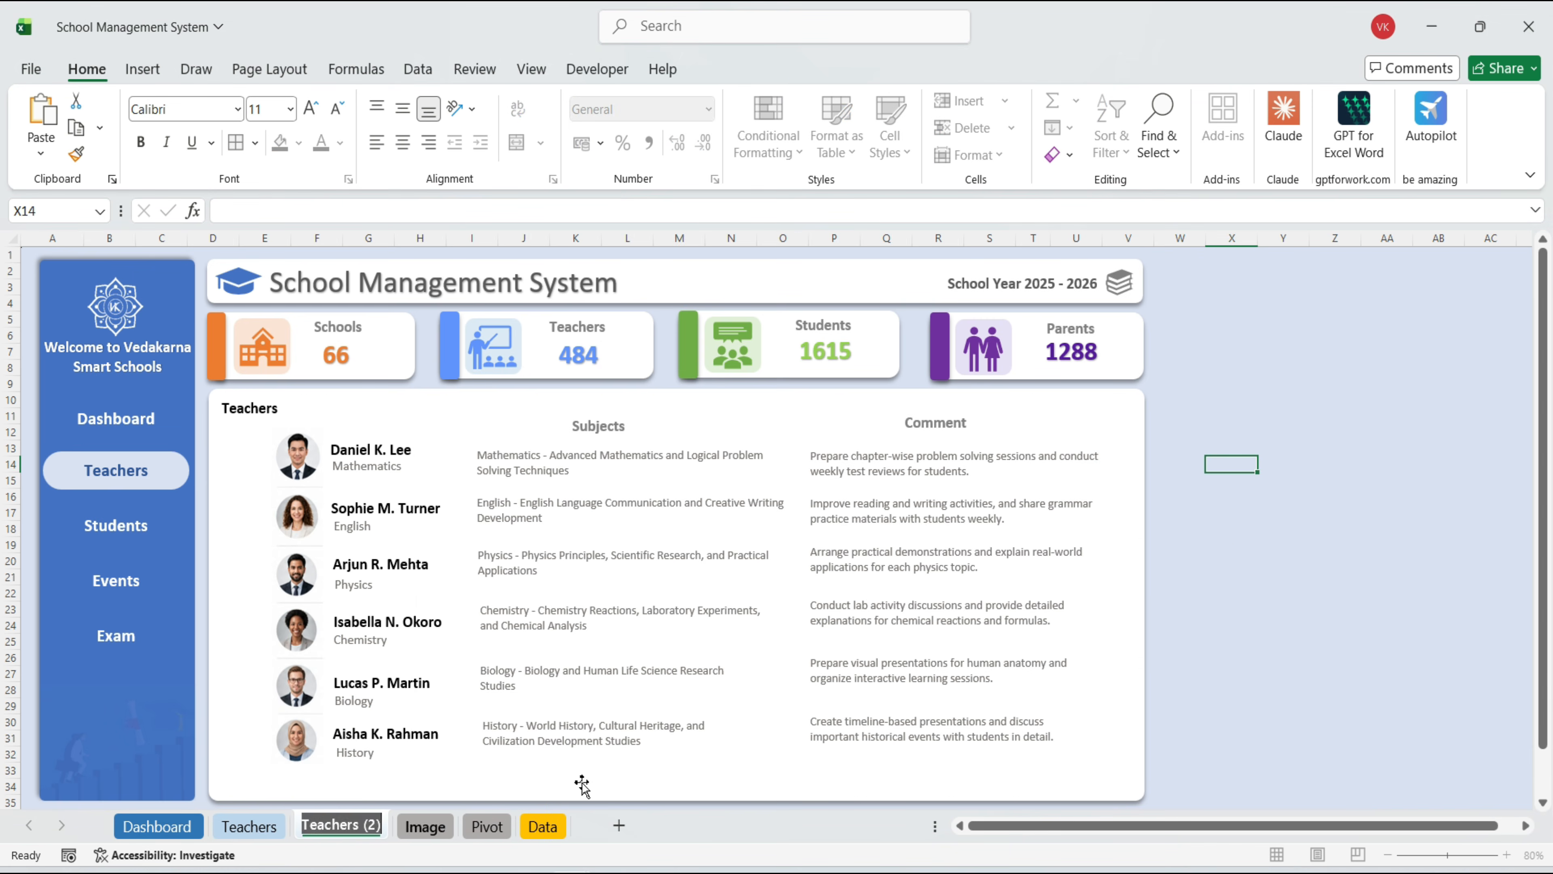
text(Students)
key(Return)
Delete the grouped teacher list on the Students sheet and change the panel heading to Students
click(425, 399)
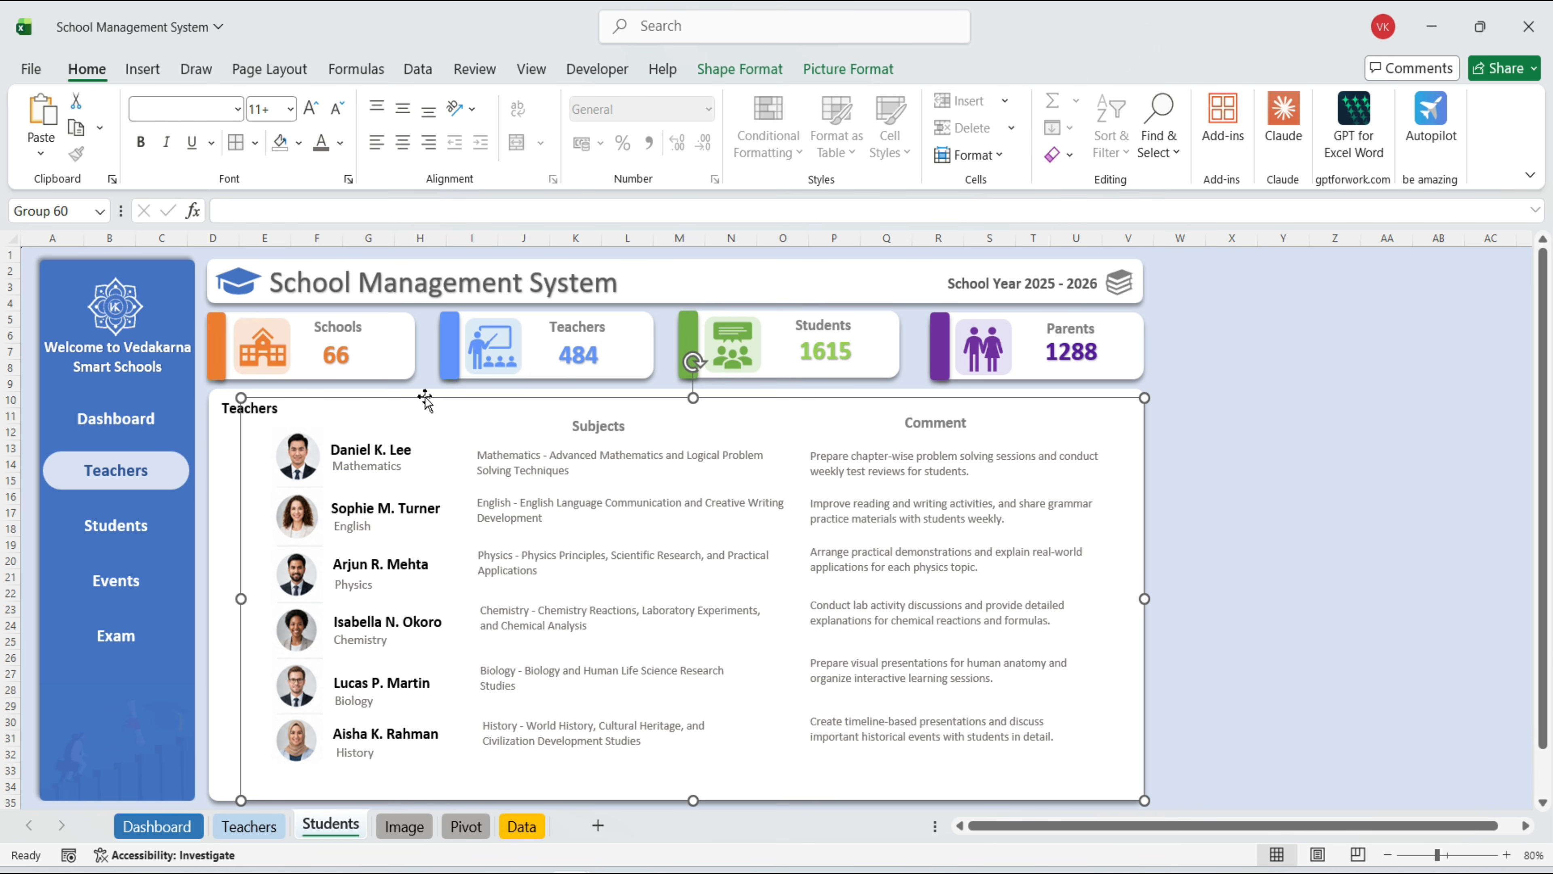
key(Delete)
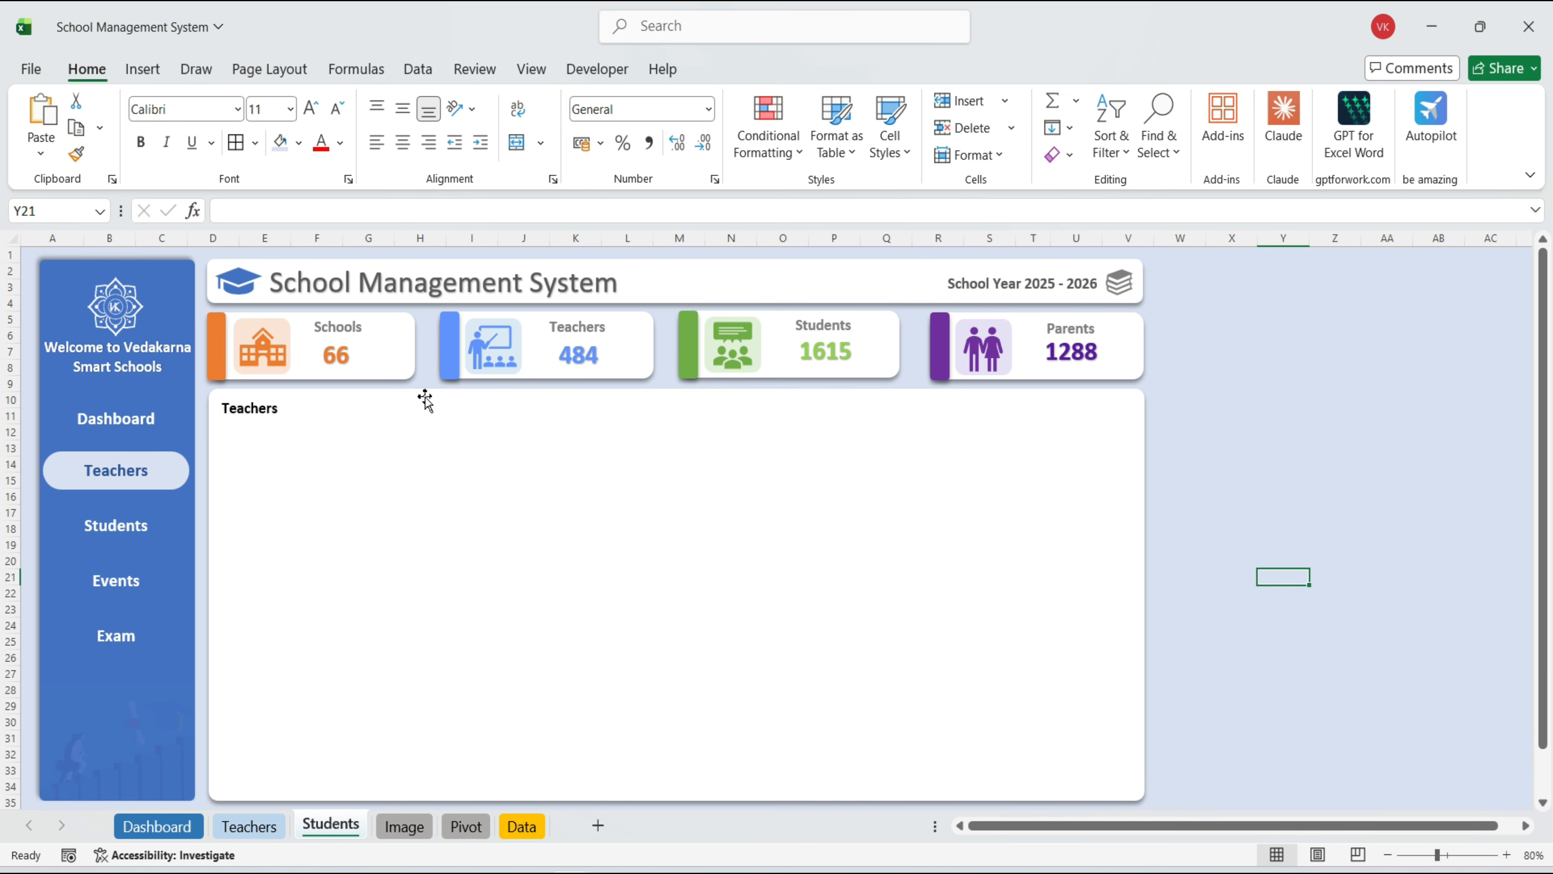
click(279, 413)
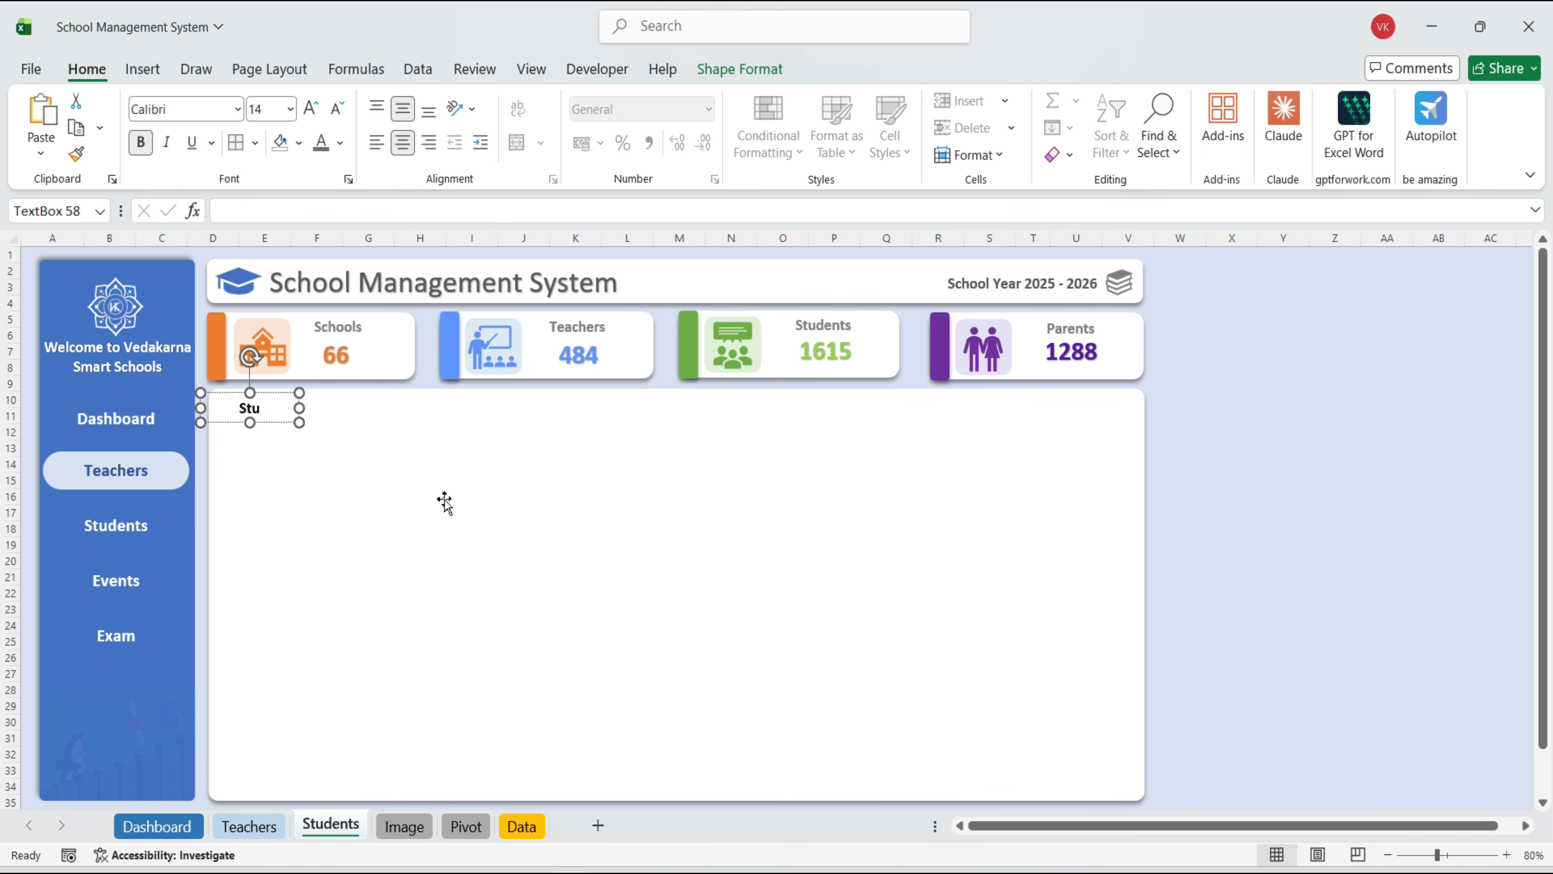
Clear the Teachers sidebar button's fill and make its text white, and highlight the Students button with dark blue text and light blue fill
double_click(116, 471)
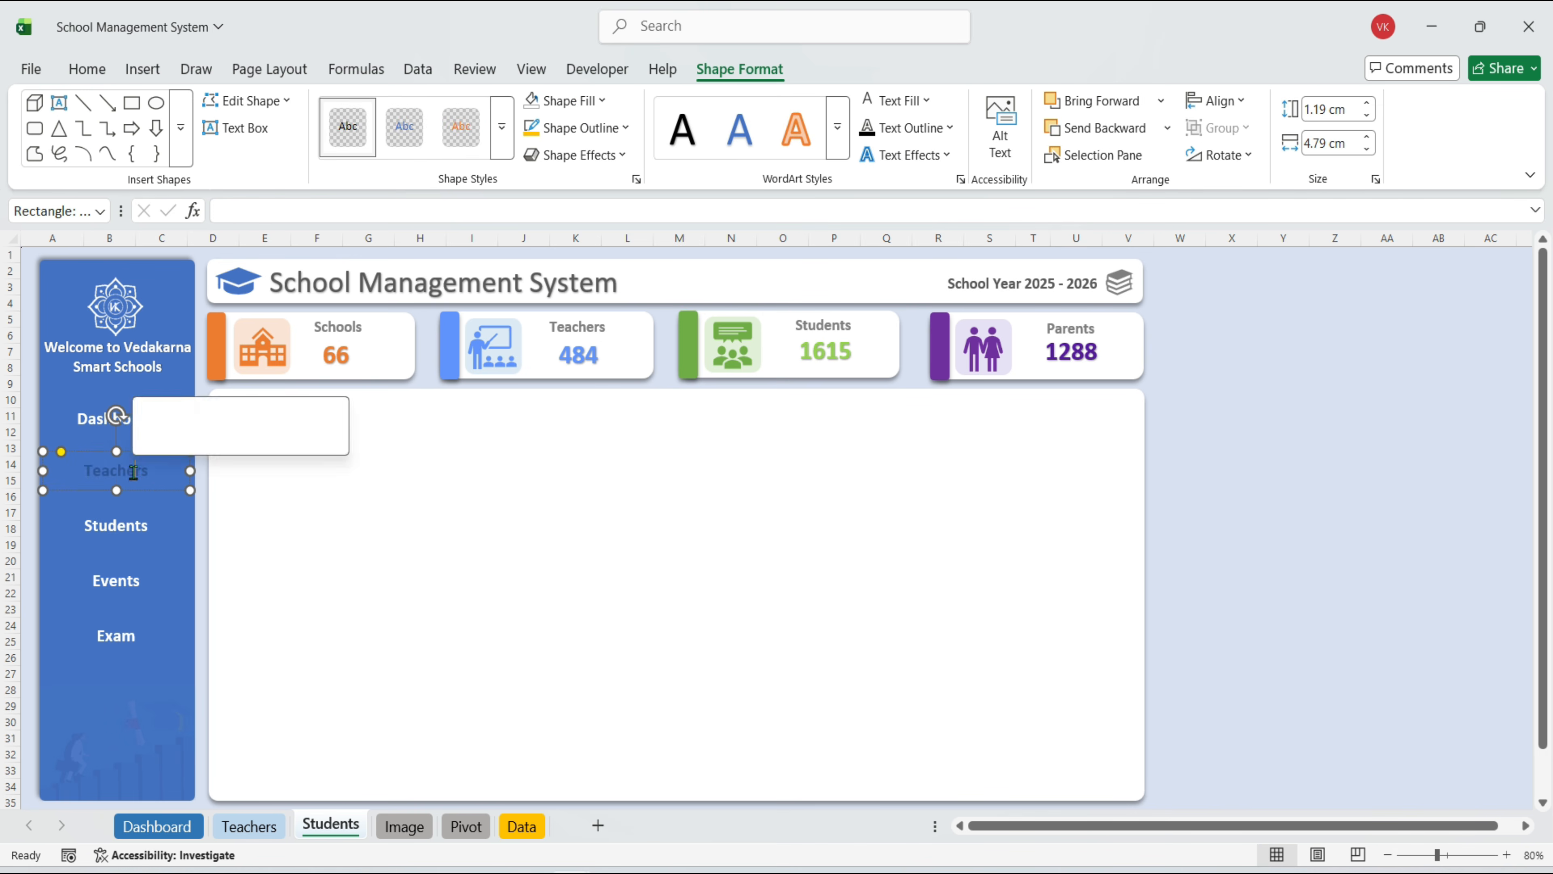
click(157, 534)
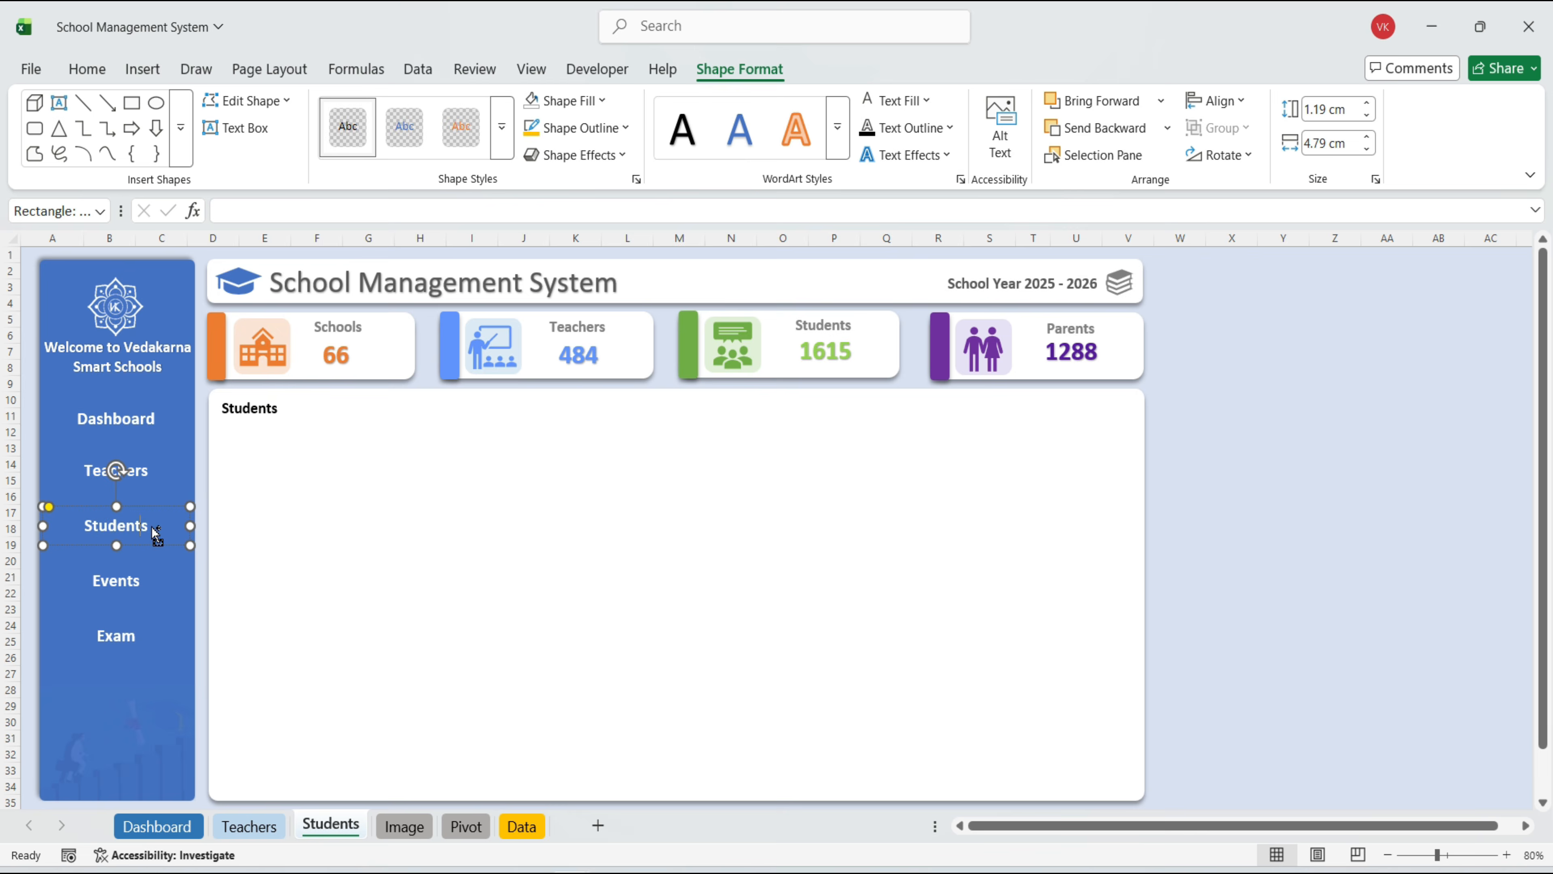
click(911, 104)
click(928, 329)
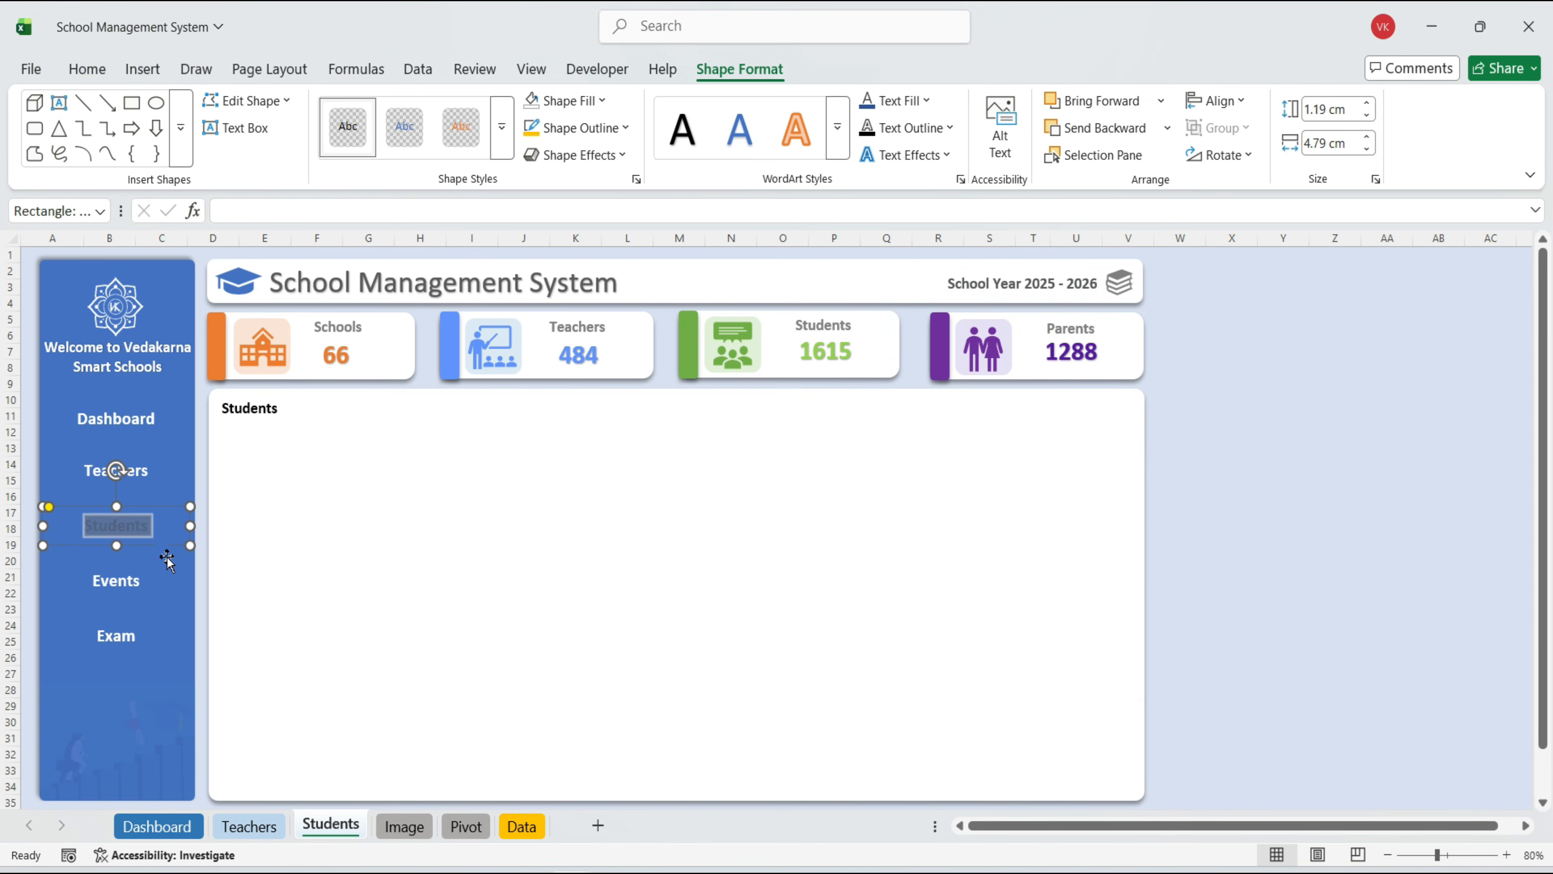
click(566, 101)
click(645, 271)
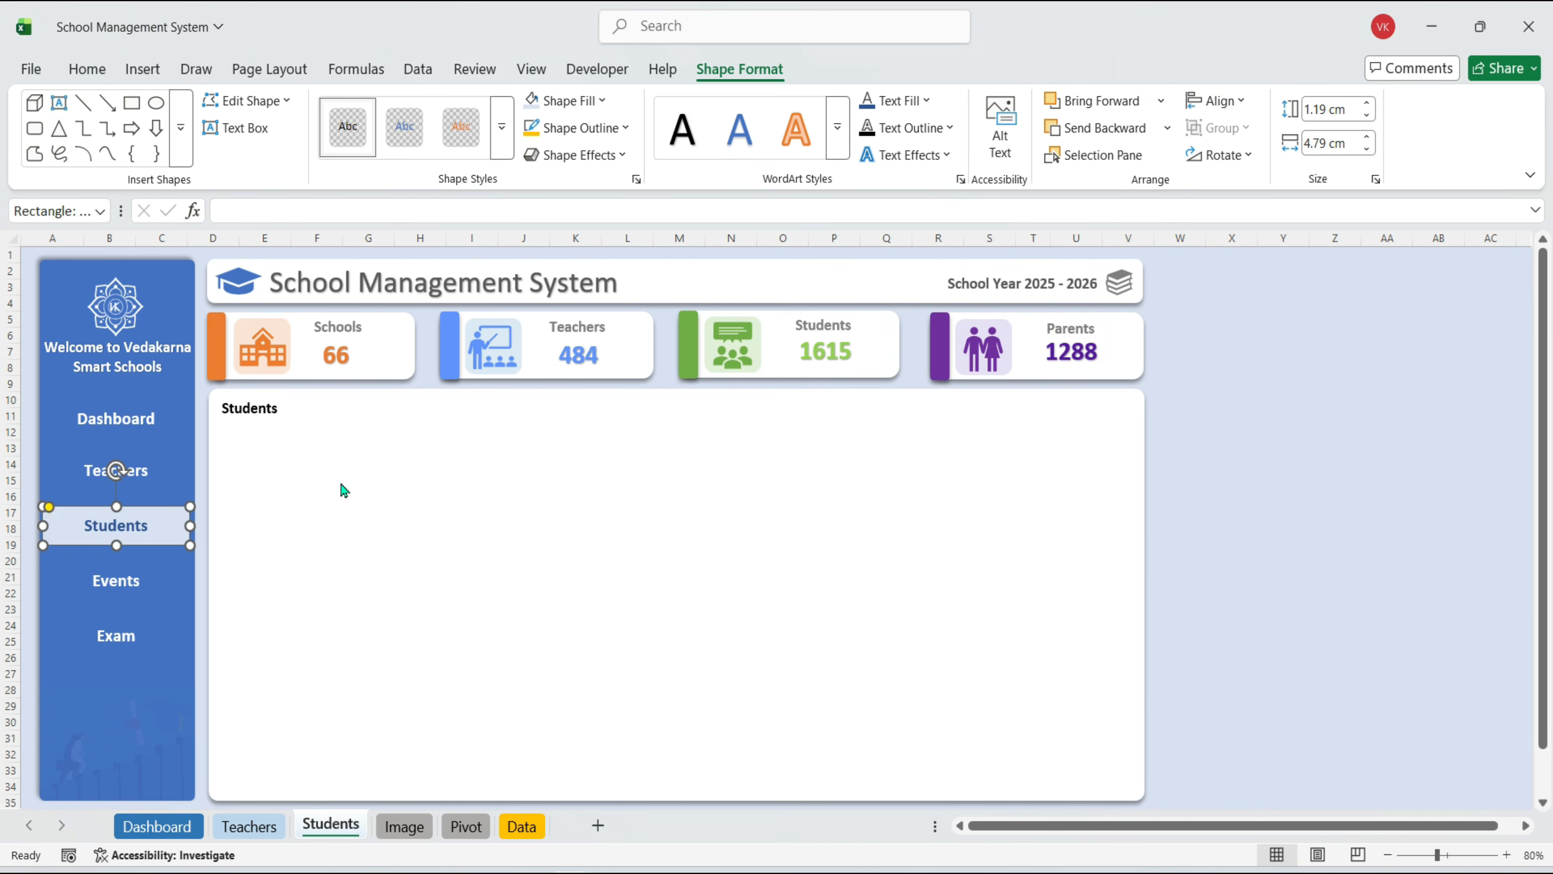
Duplicate the Students heading inside the panel, change the text to Best Performance Students, and format it as gray 16 pt
click(270, 421)
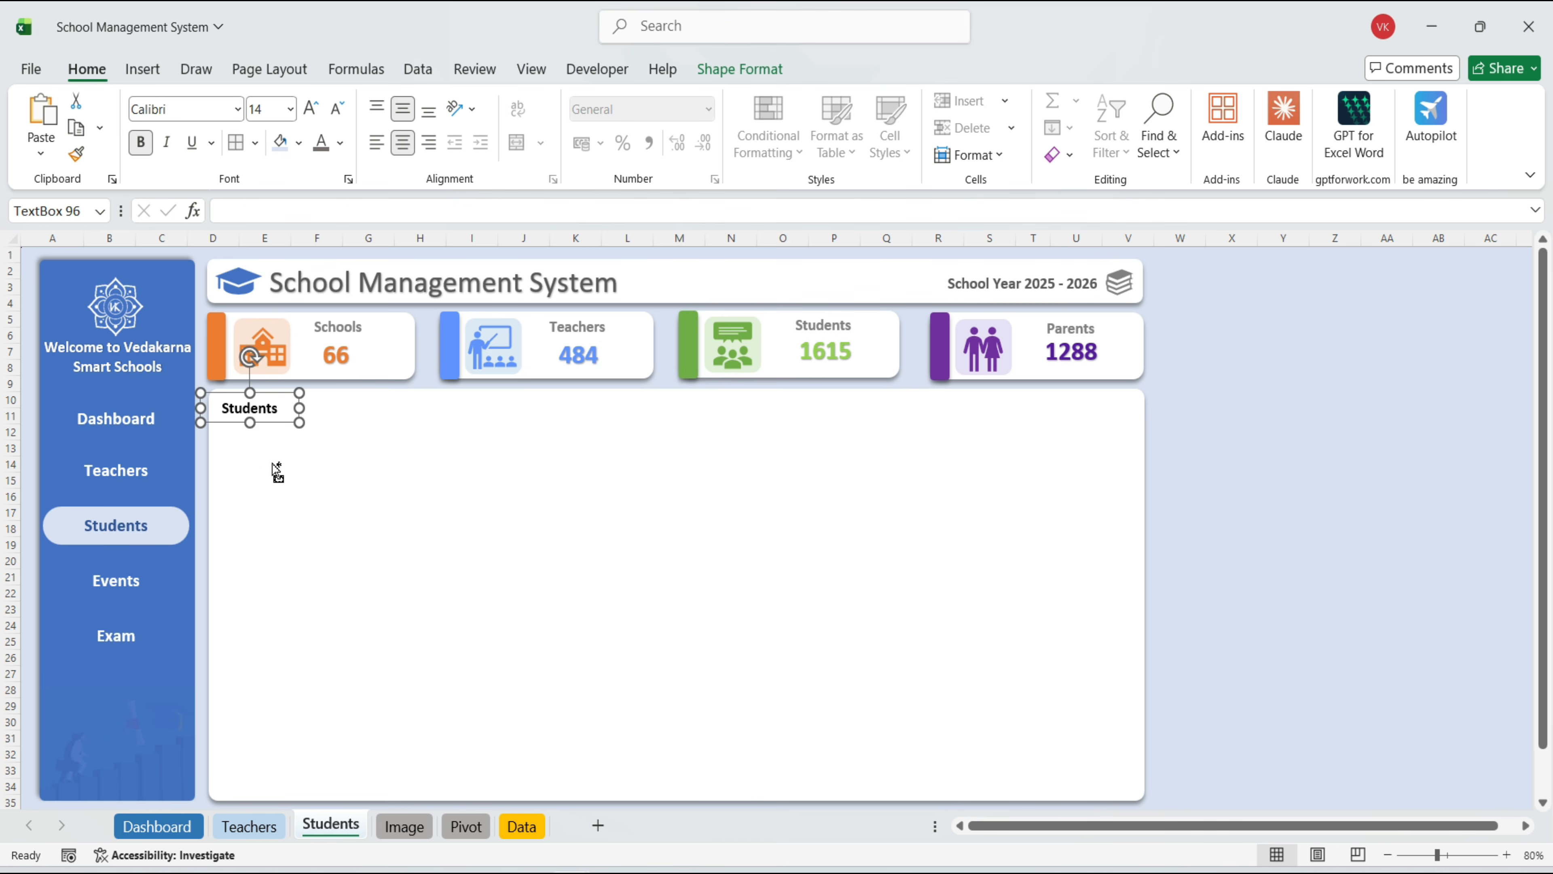
key(ctrl+d)
drag(284, 428, 427, 454)
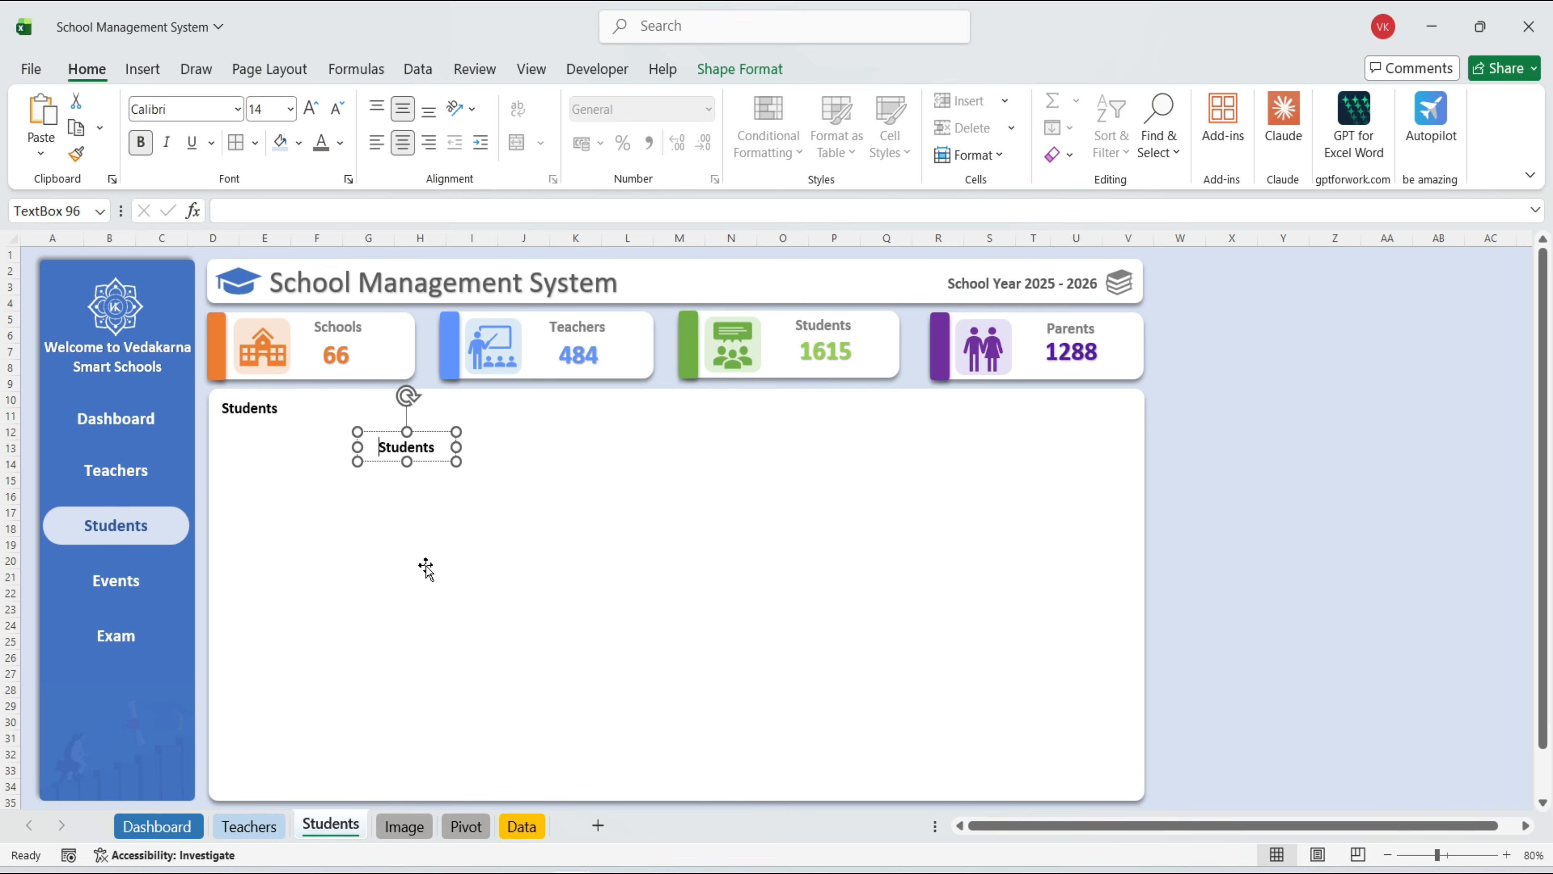
text(rmance)
key(ctrl+a)
key(ctrl+shift+period)
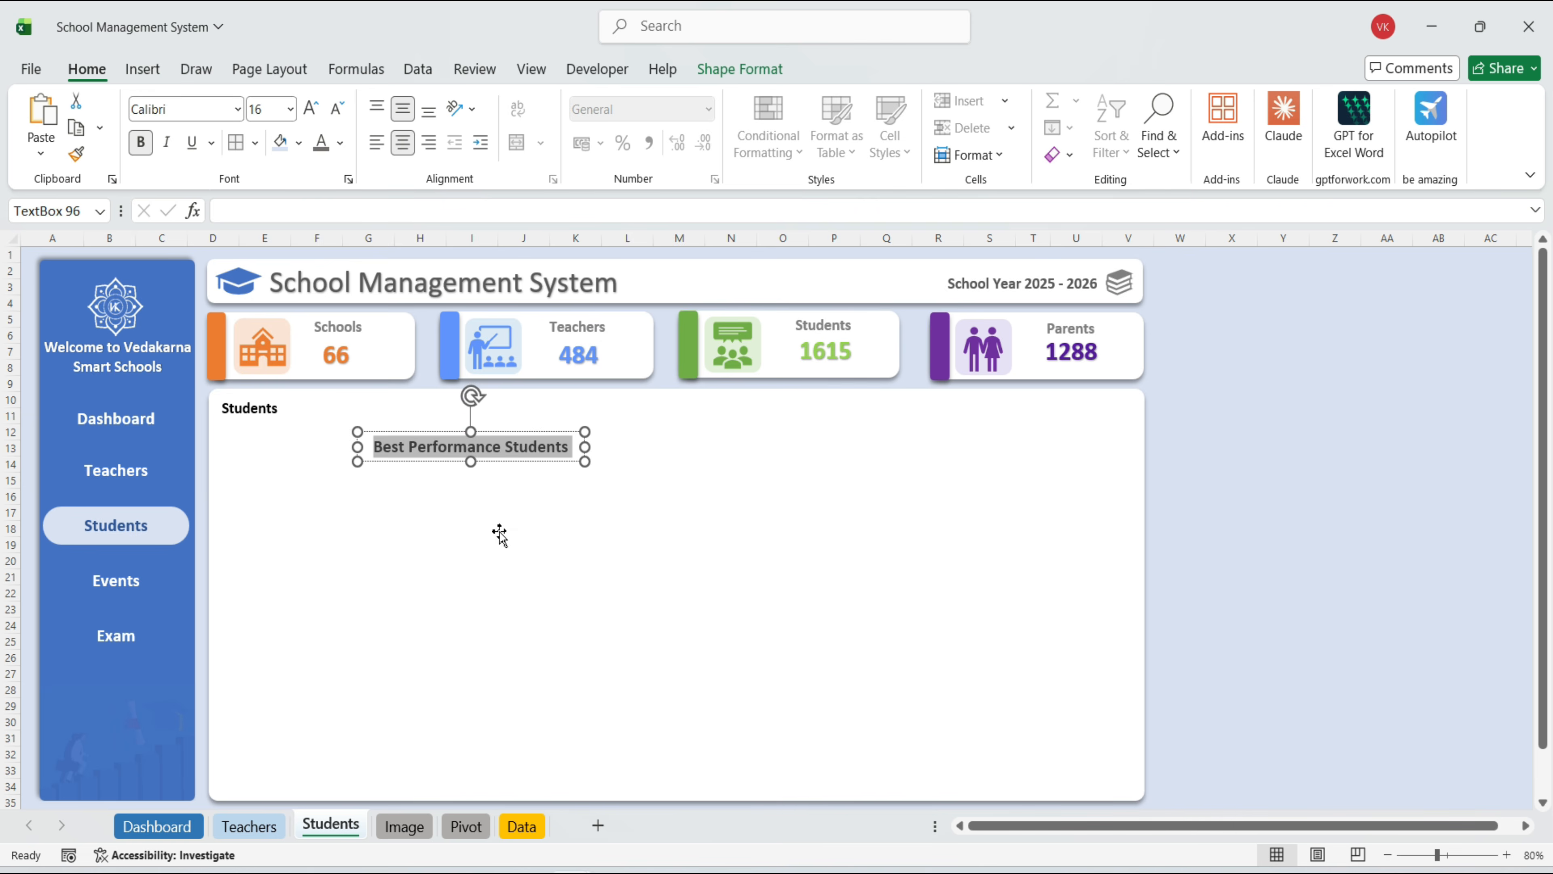
click(340, 143)
click(325, 419)
Place a copy of the Best Performance Students heading in the panel's other half and change it to Average Performance Students
ctrl+drag(461, 461, 931, 460)
click(911, 445)
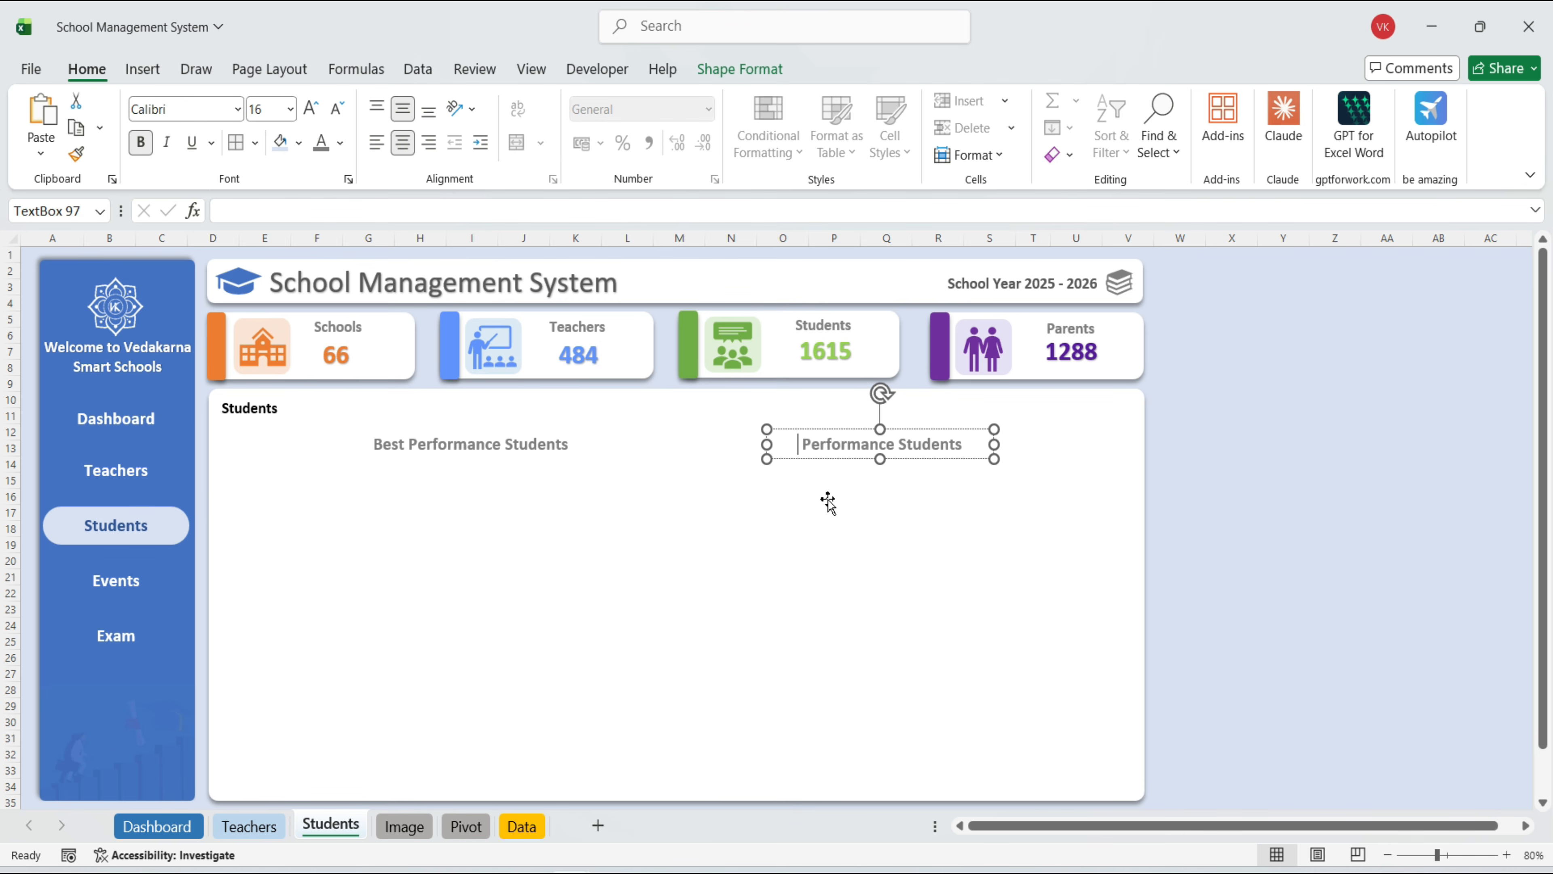
text(ge)
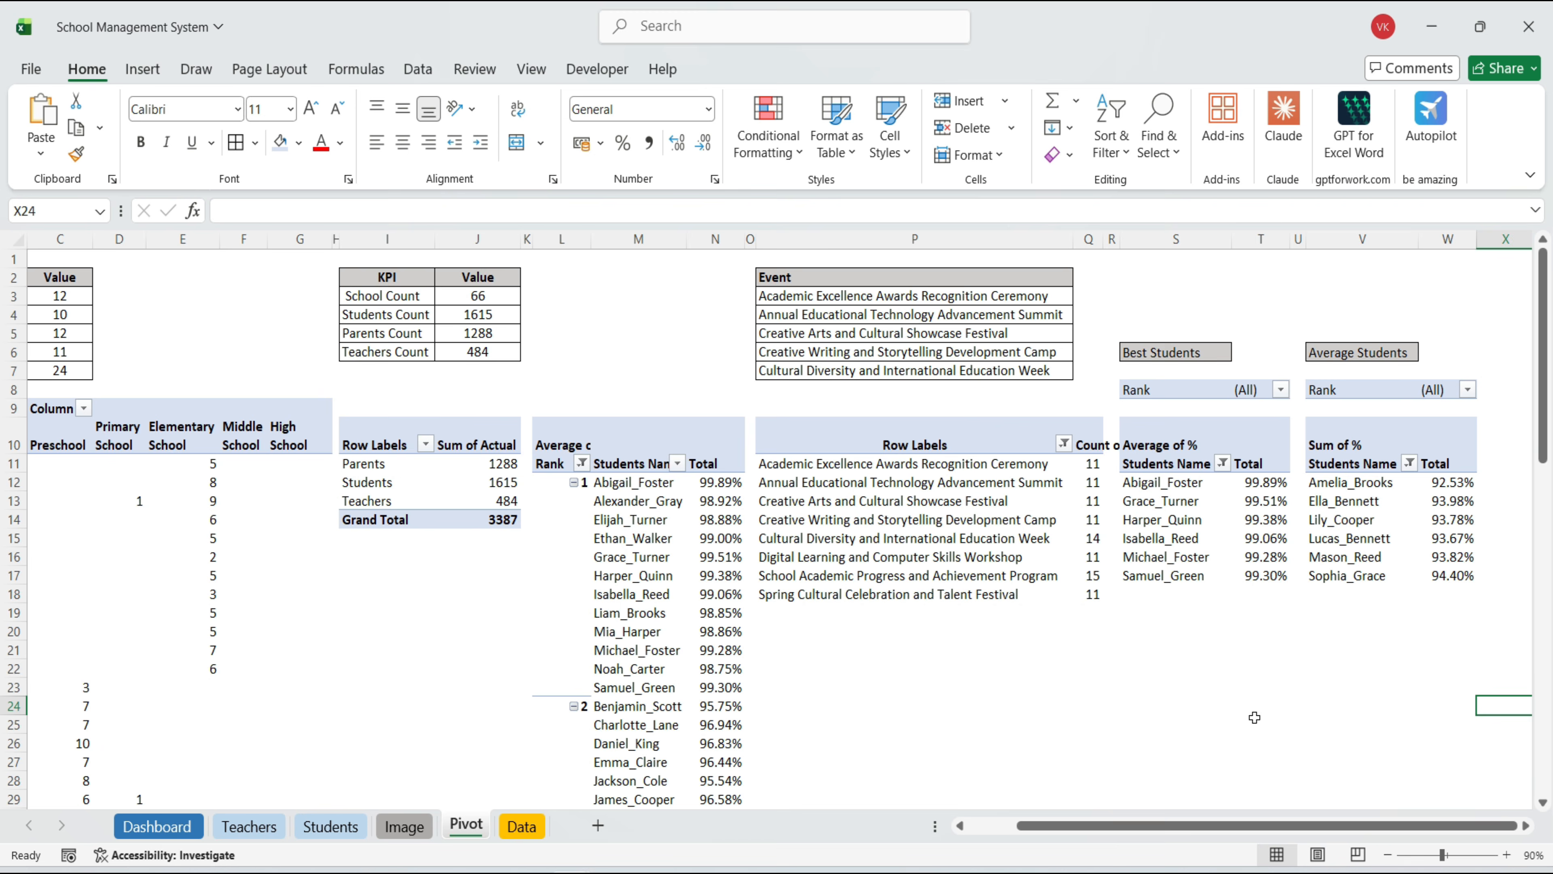
Insert a Clustered Bar chart from the Best Students pivot data in S12:T17 on the Pivot sheet
click(1134, 482)
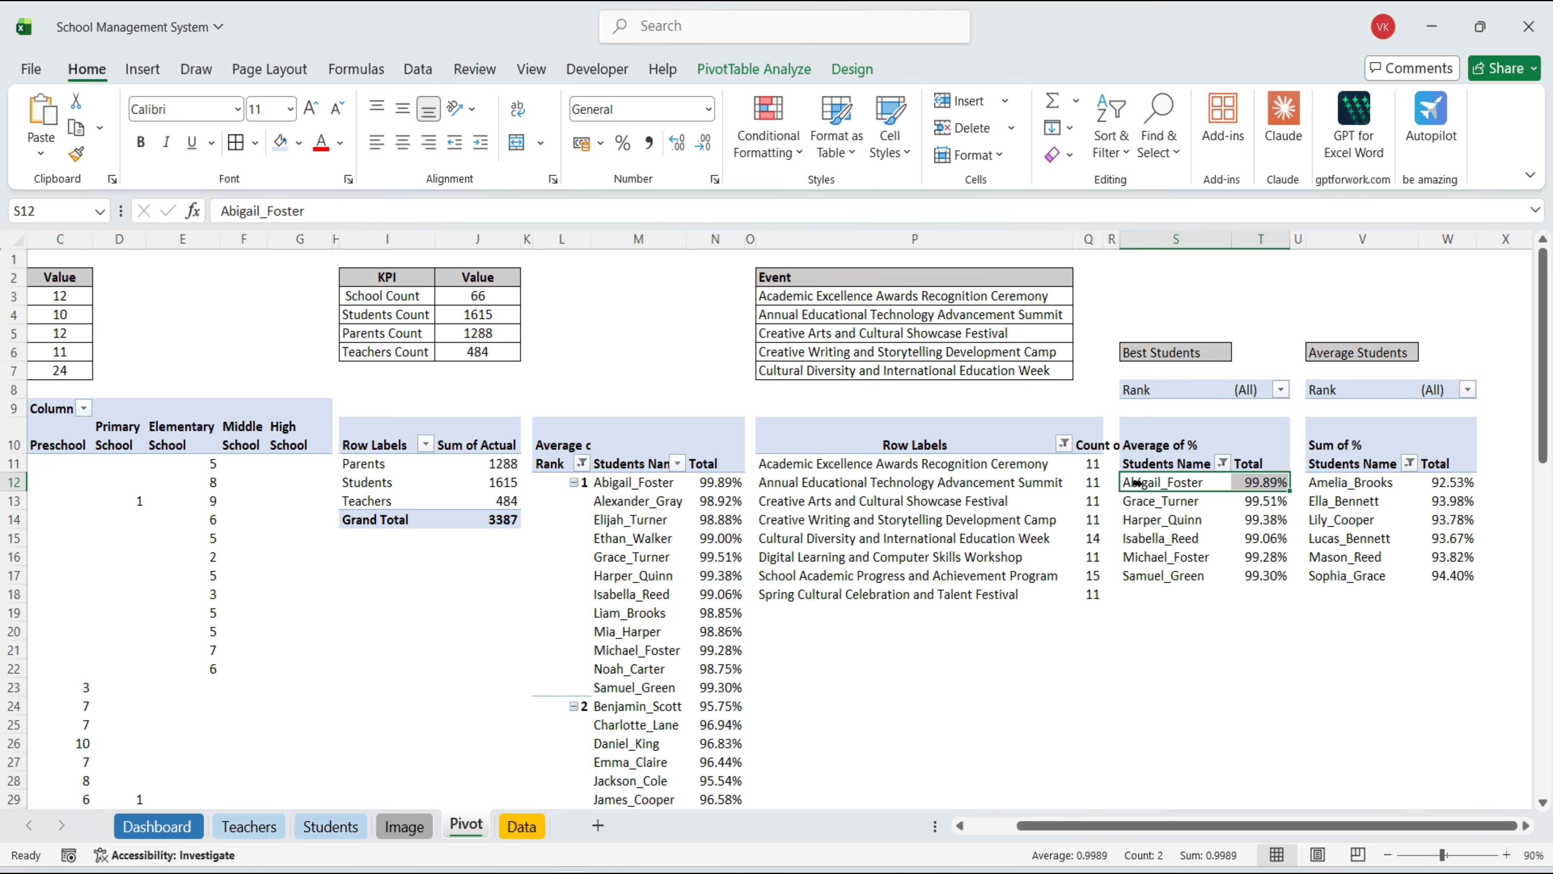
drag(1141, 497, 1275, 578)
click(145, 69)
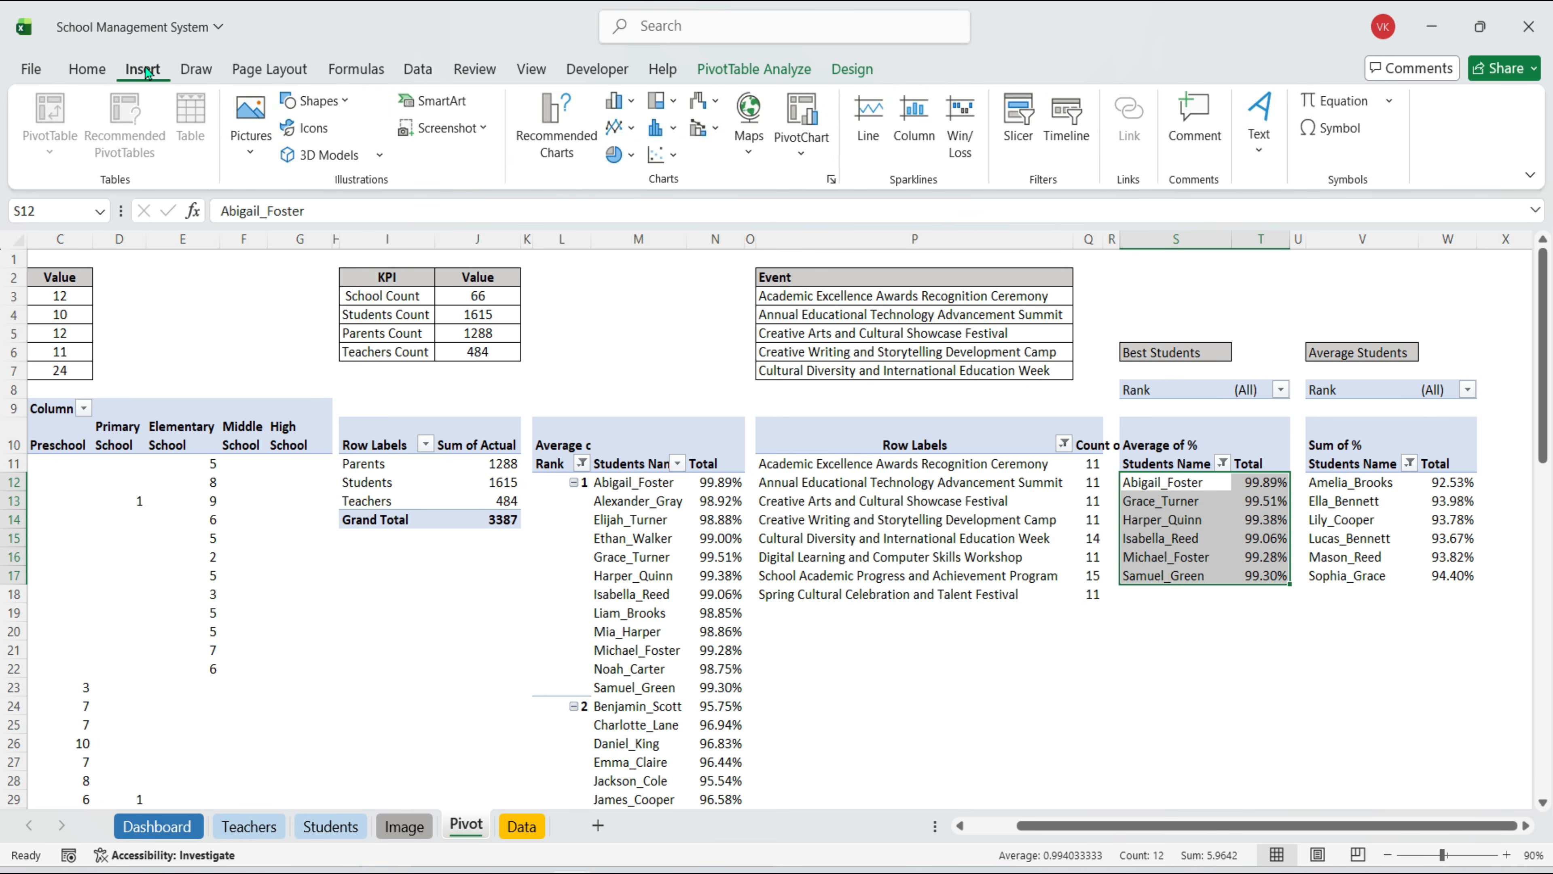
click(586, 131)
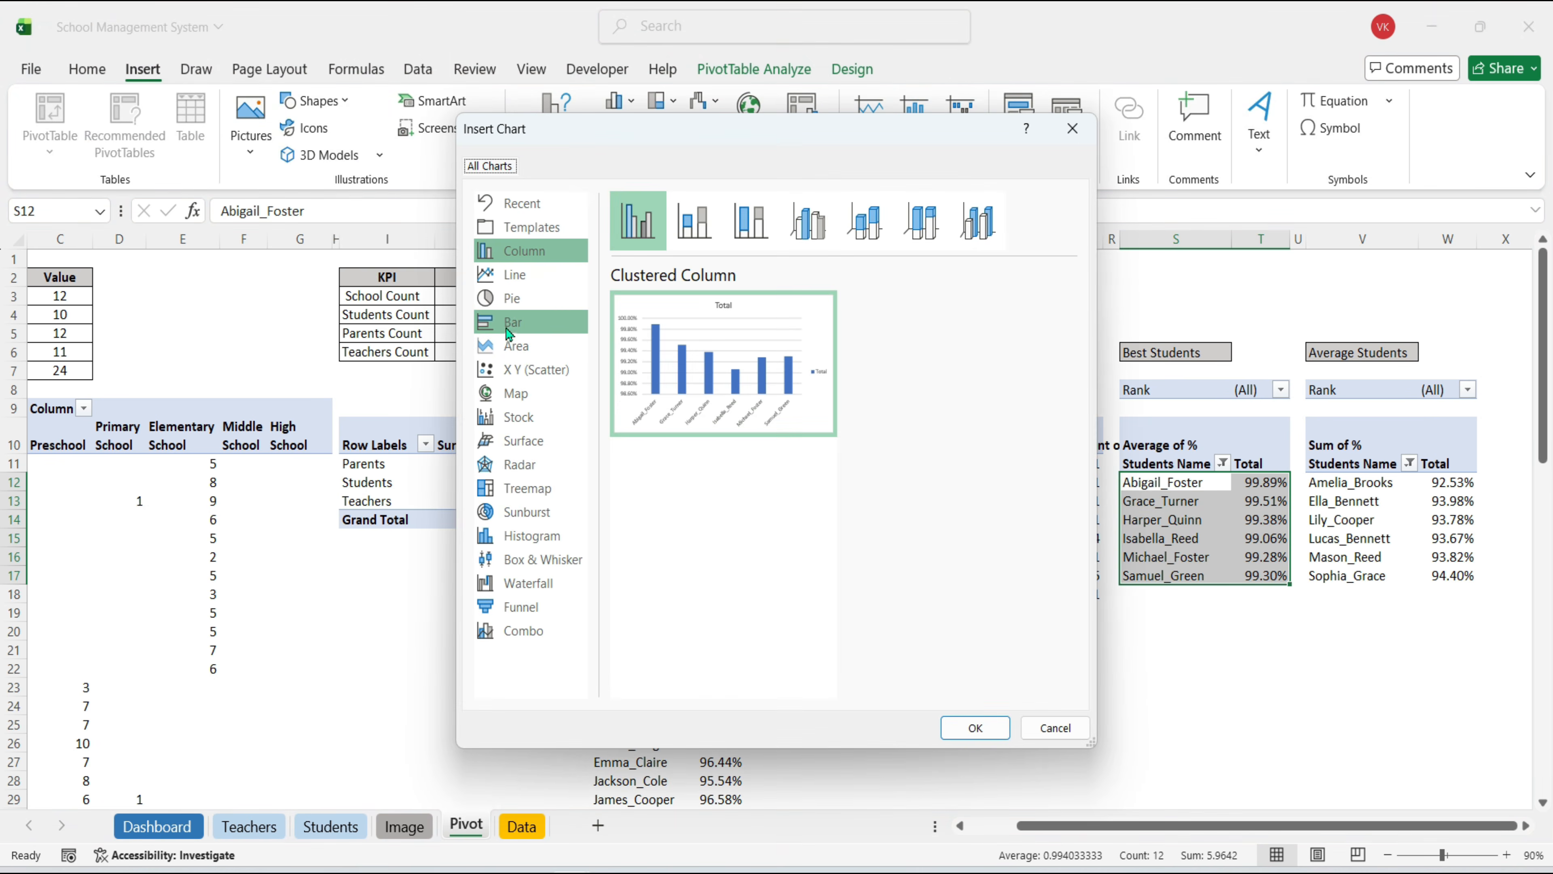
click(509, 331)
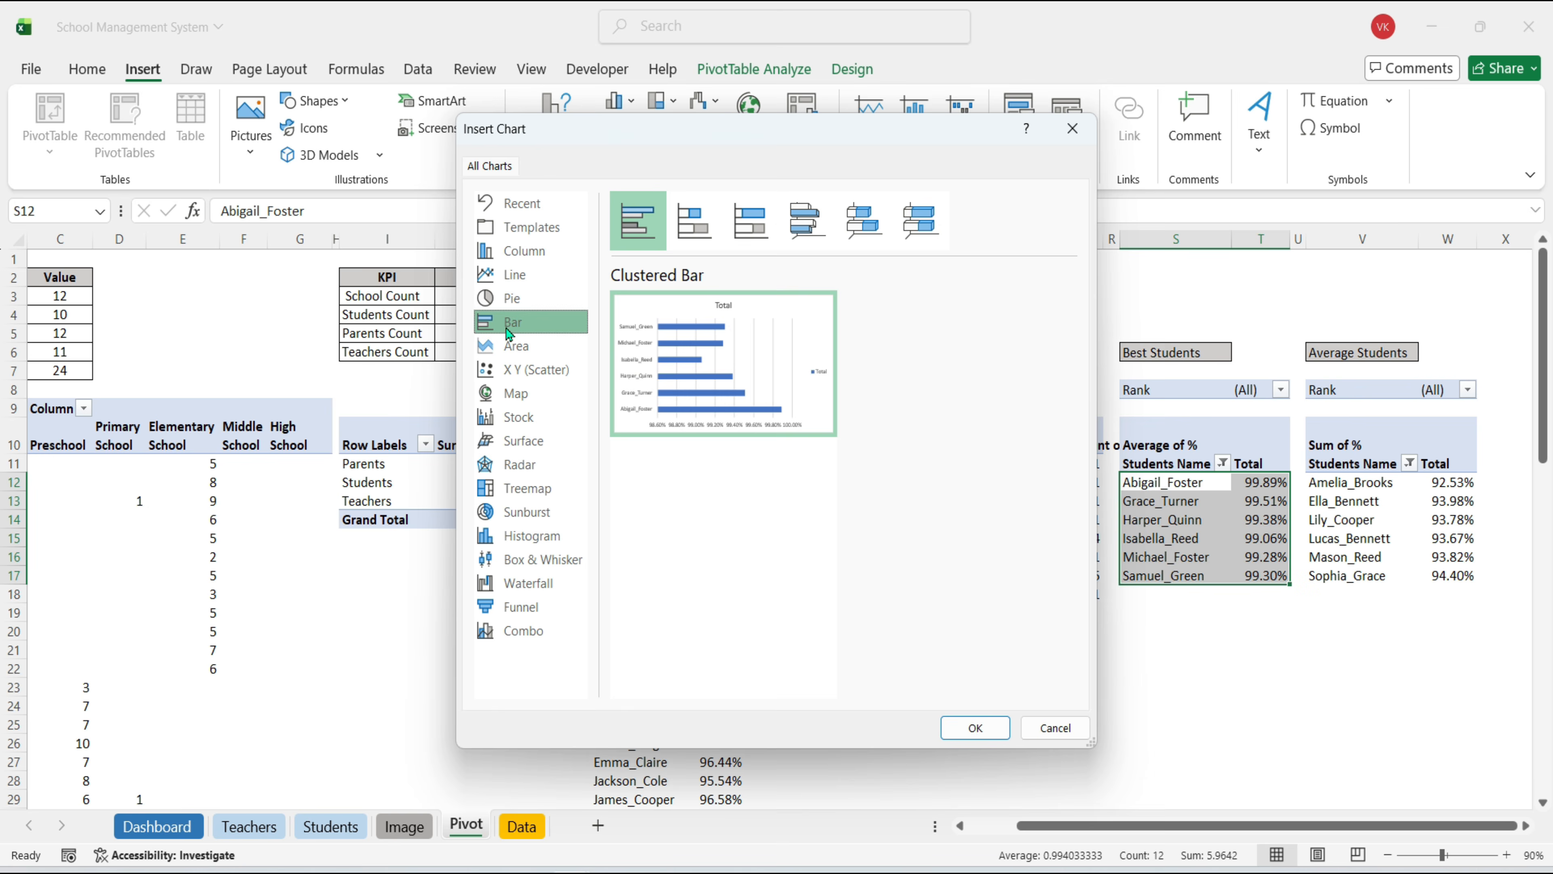
click(976, 728)
Move the Best Students bar chart under the Best Performance Students heading on the Students sheet and hide all its field buttons
key(ctrl+x)
click(330, 826)
click(565, 578)
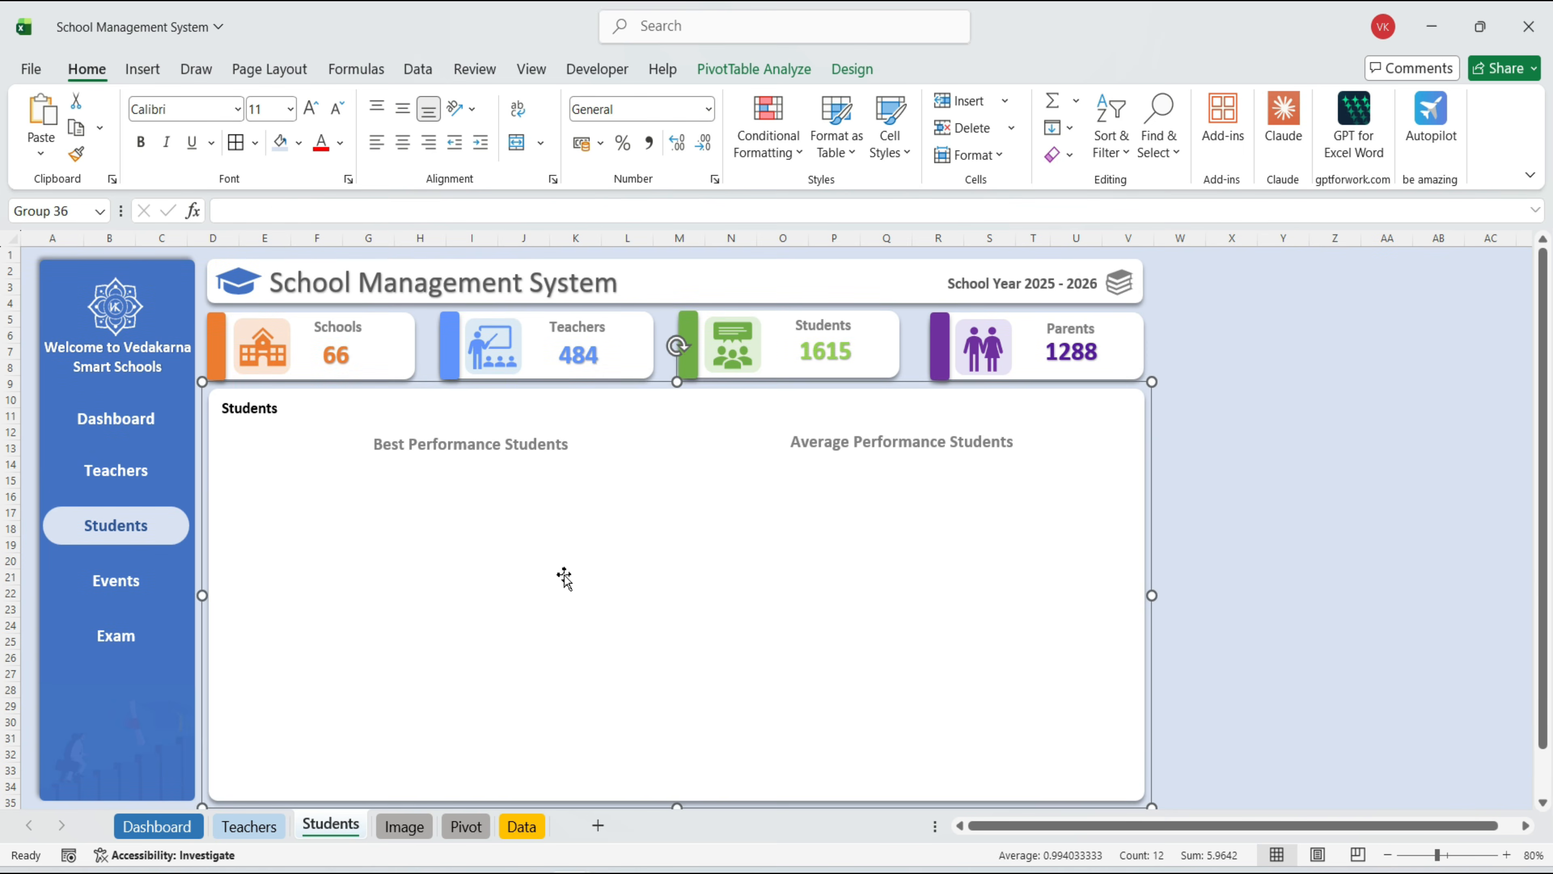
key(ctrl+v)
right_click(392, 509)
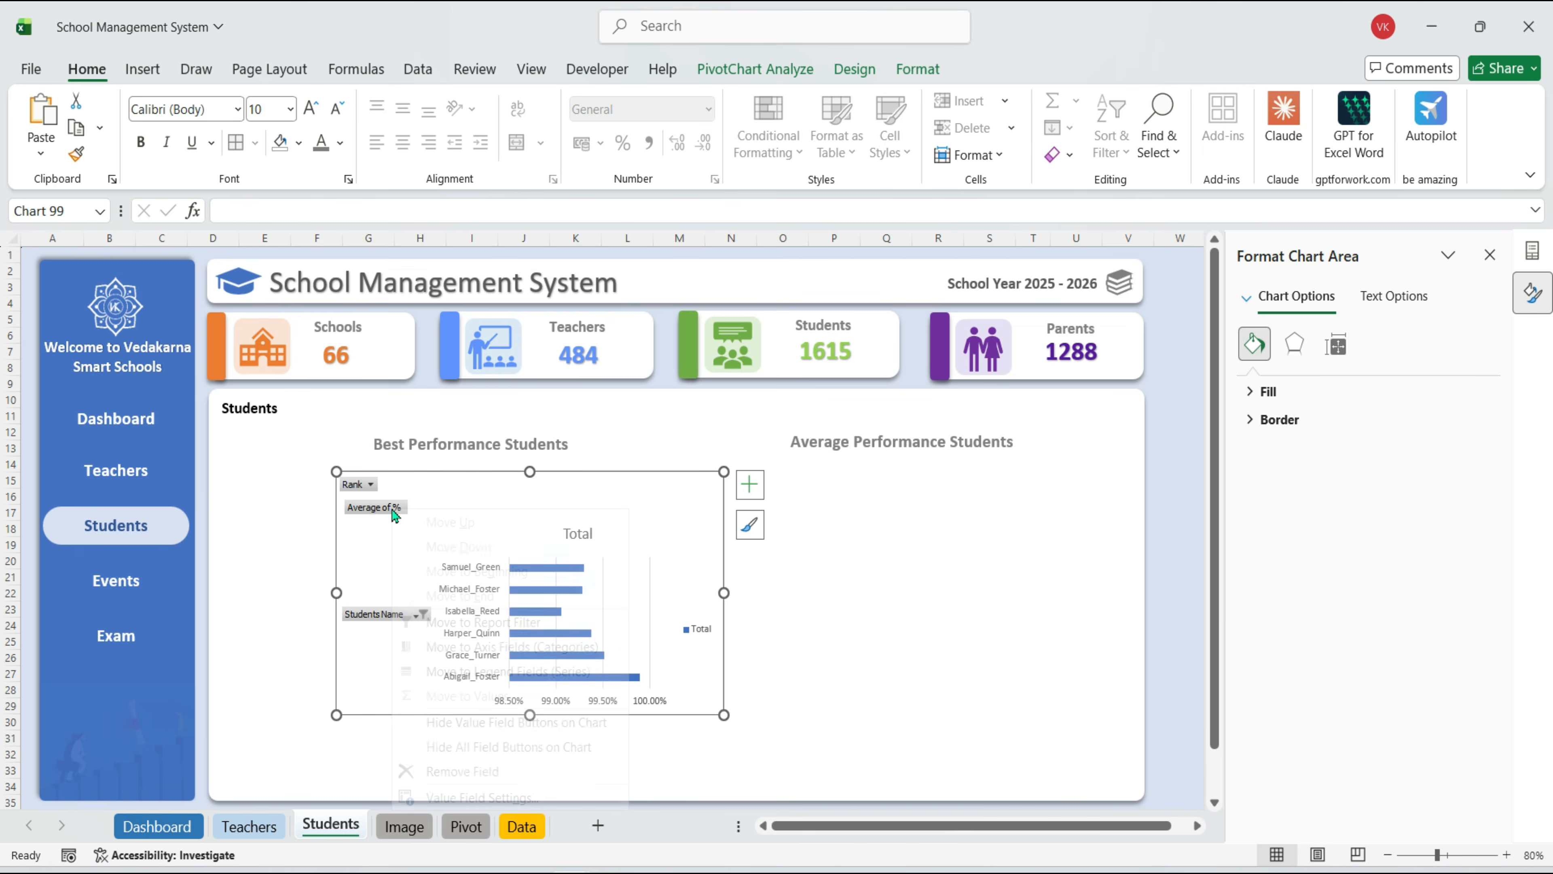
click(462, 746)
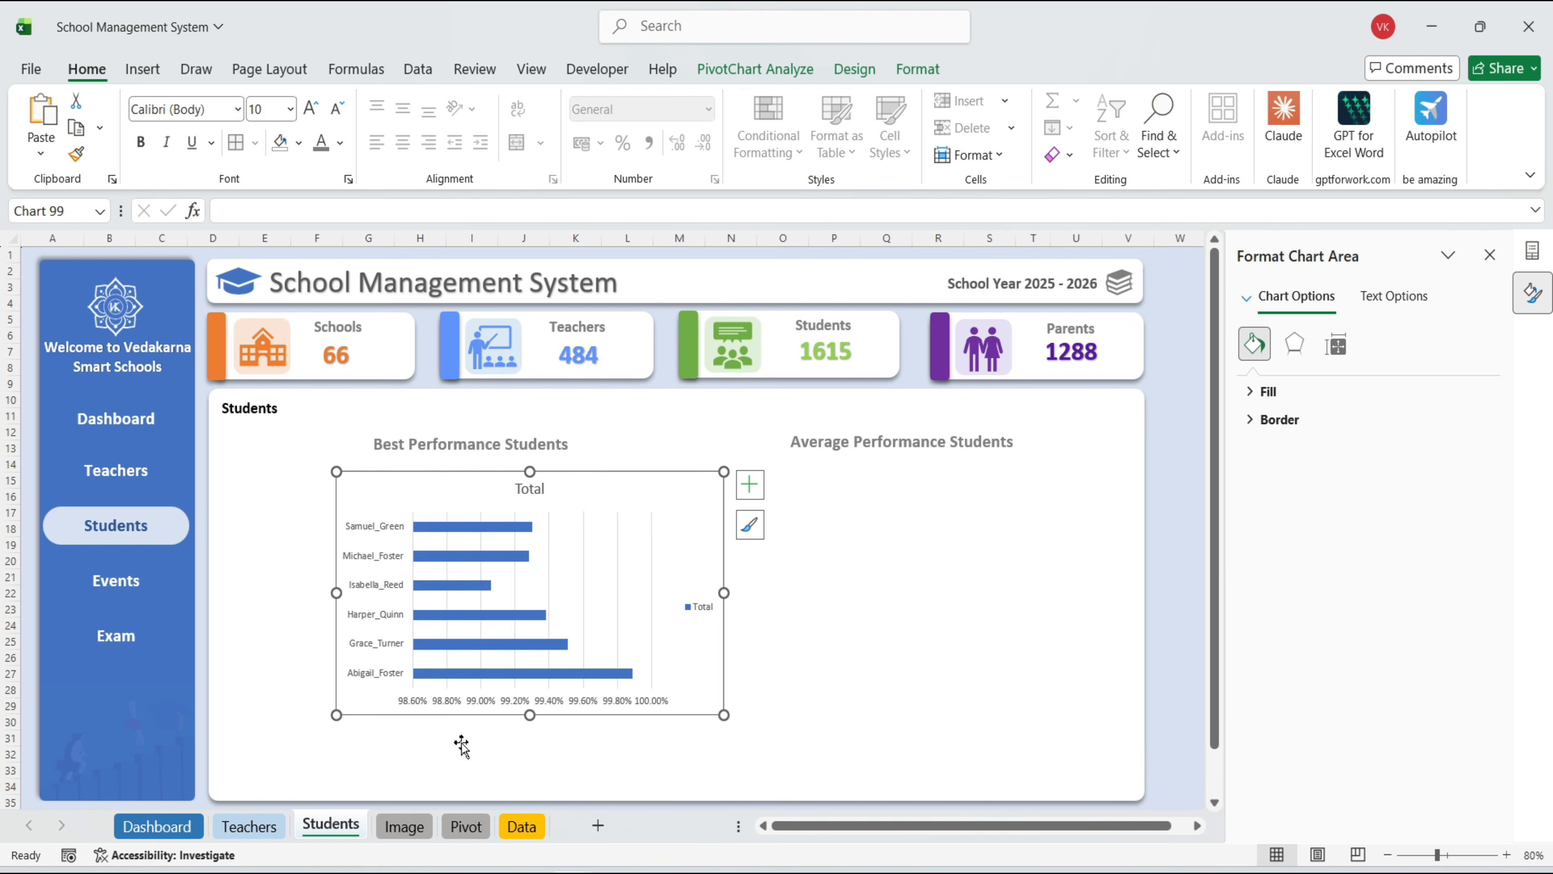
List the chart's categories in reverse order and remove its value axis, gridlines, legend and title
click(385, 563)
click(1265, 704)
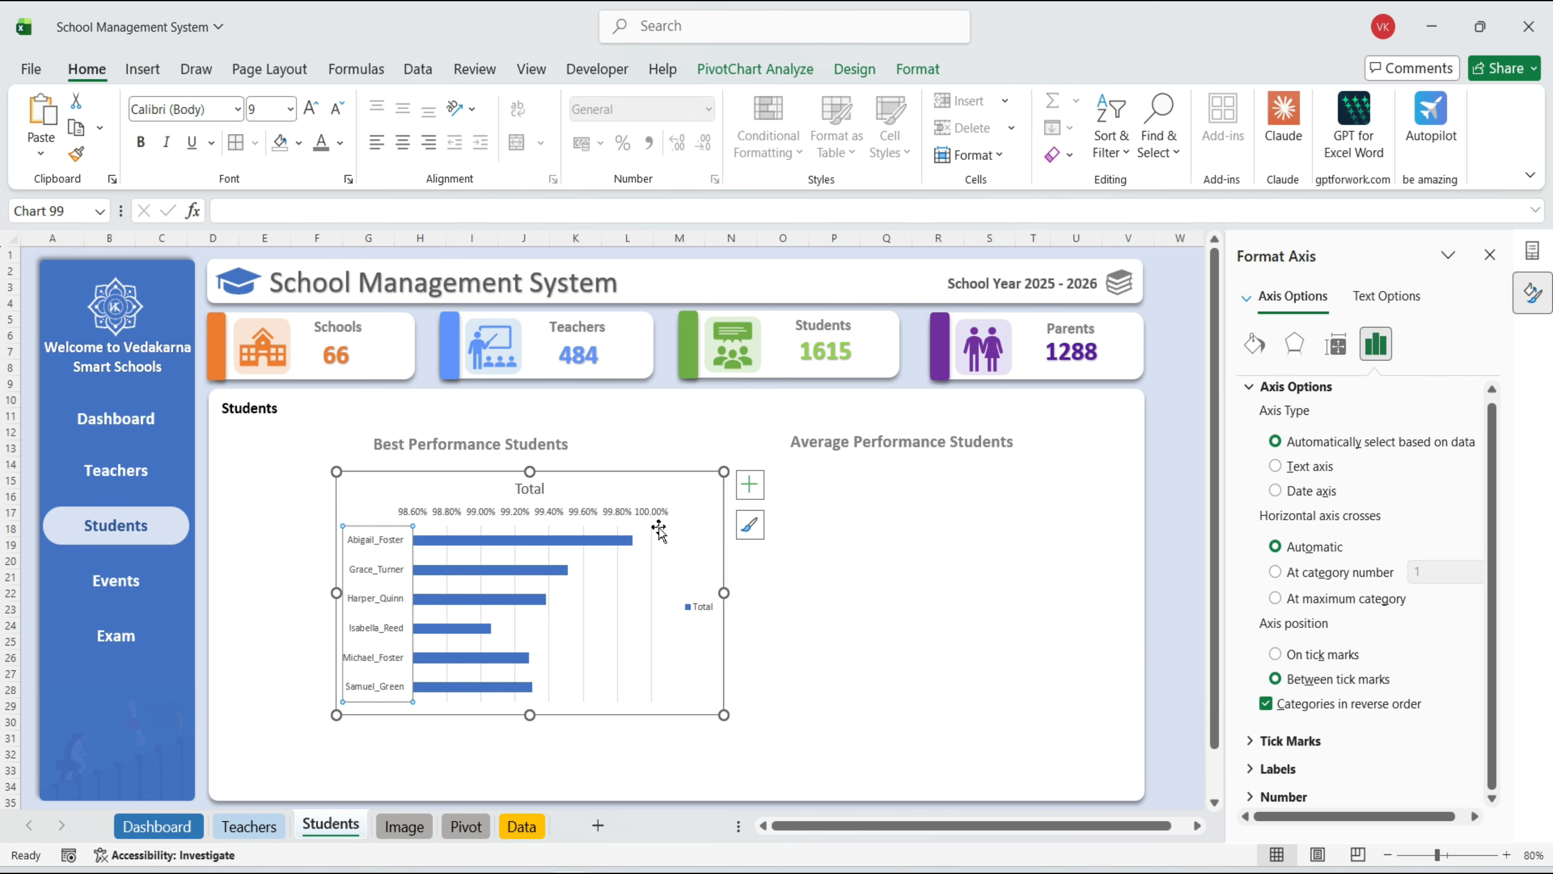
click(655, 517)
key(Delete)
click(667, 578)
key(Delete)
click(696, 612)
key(Delete)
click(529, 488)
key(Delete)
Set the bars' gap width to 100% and enlarge the student name labels on the category axis to 12 pt
click(544, 509)
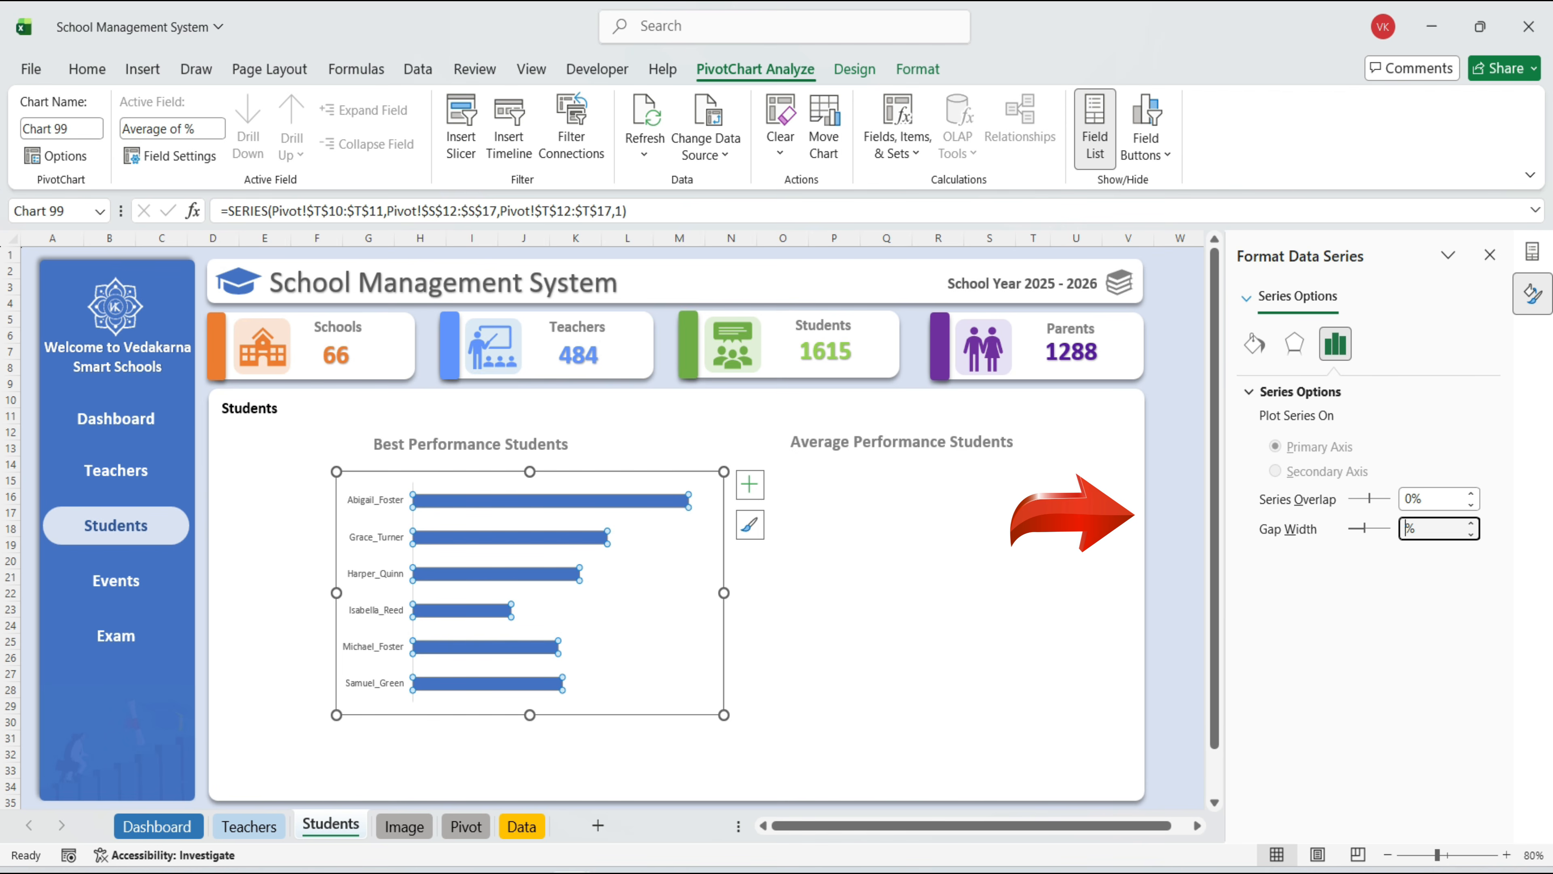
text(100)
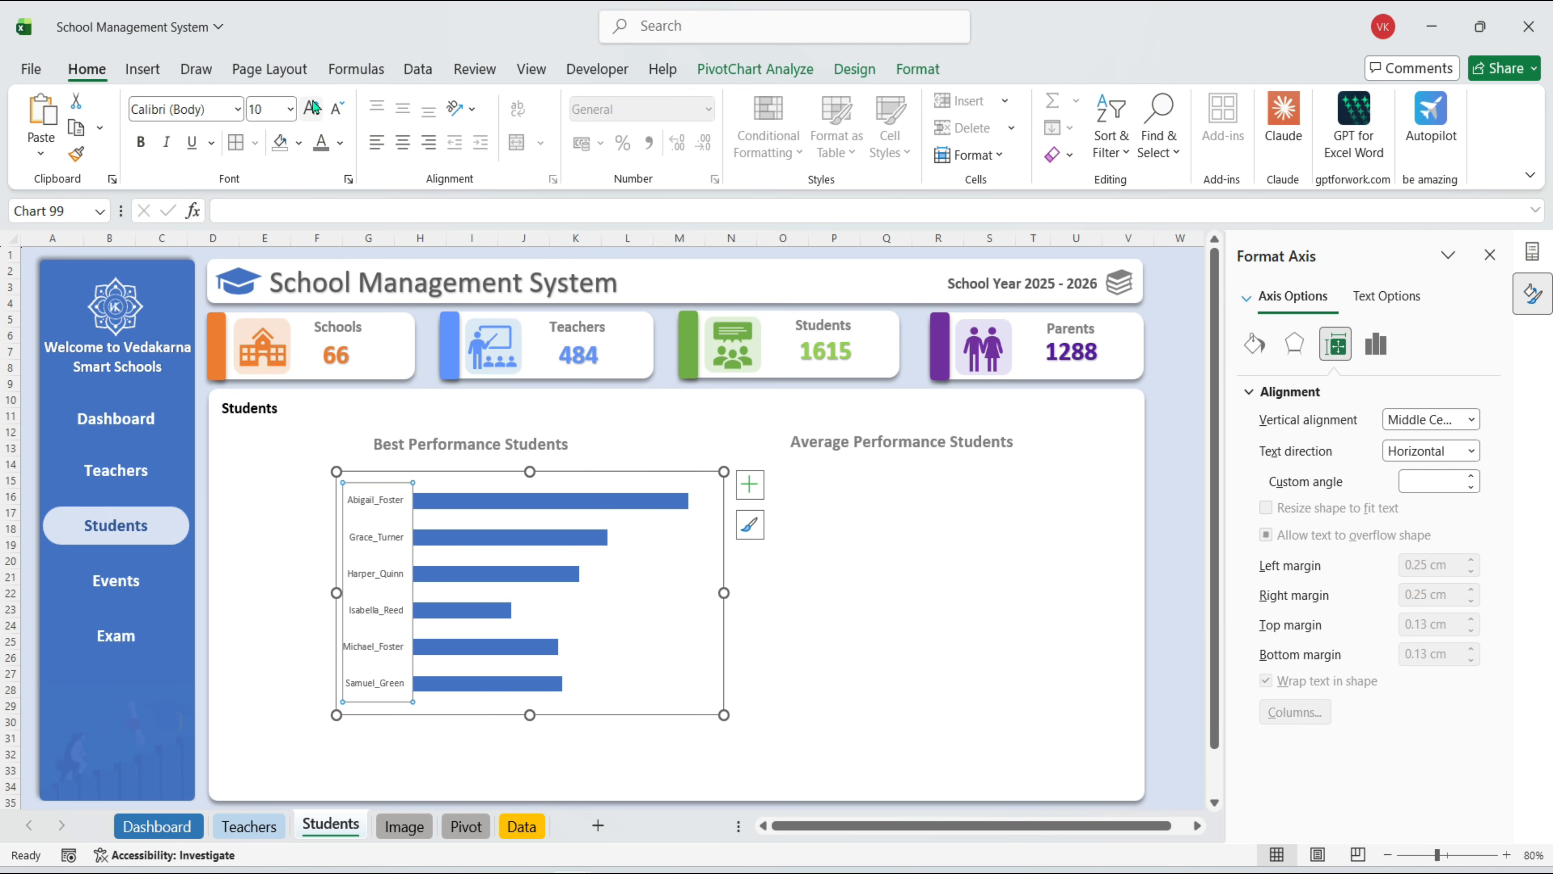
click(313, 108)
click(313, 107)
Add data labels to the Best Performance Students chart and enlarge them to 12 pt
click(749, 484)
click(794, 573)
click(714, 506)
click(311, 108)
click(311, 108)
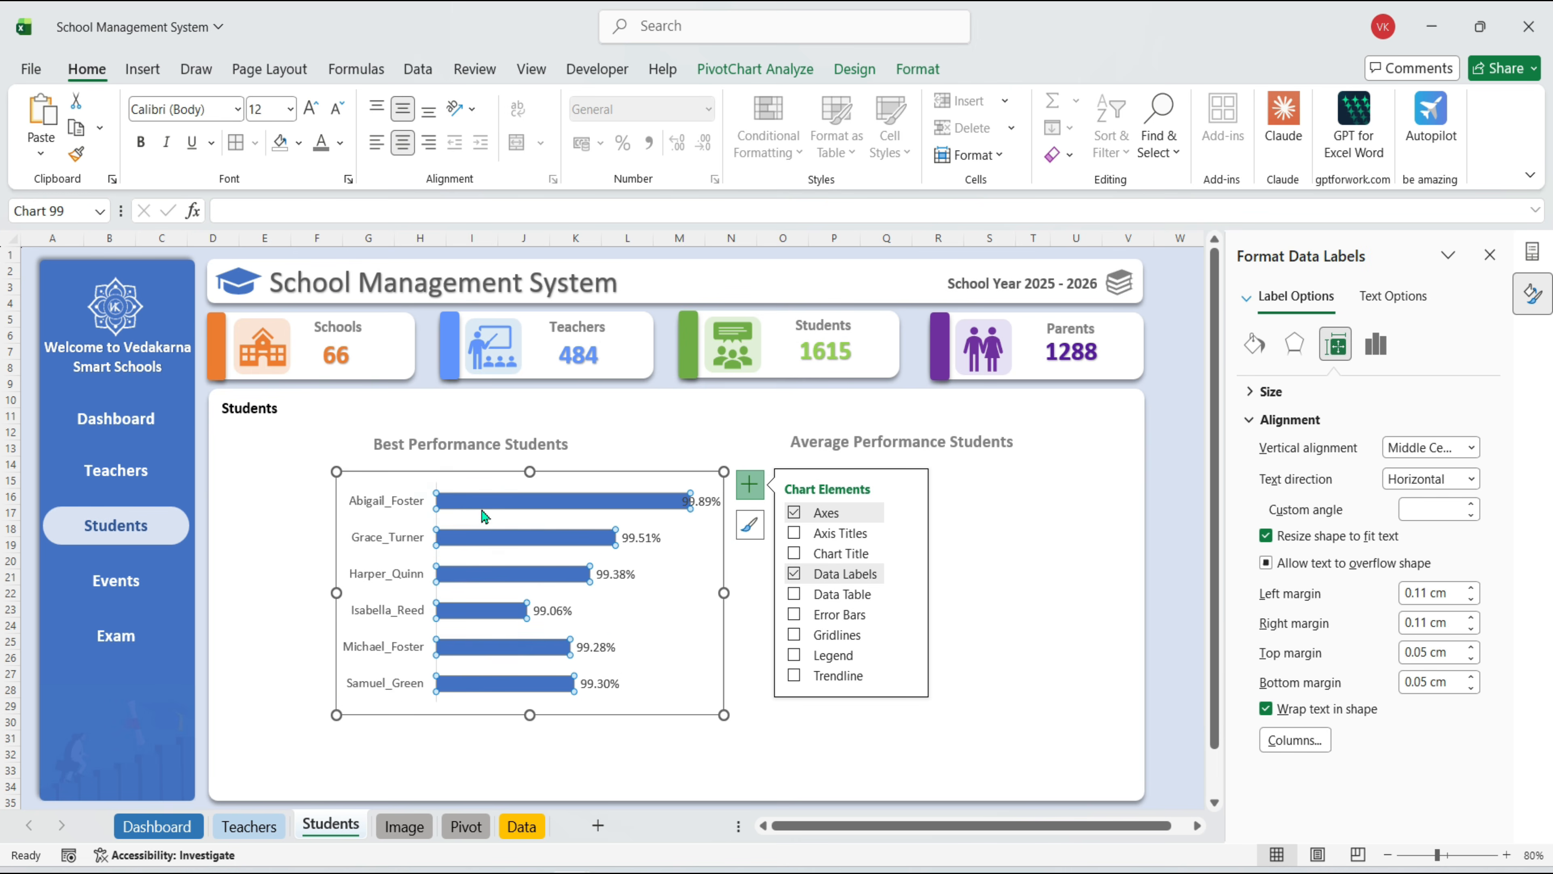
Fill the Best Performance Students bars with light green and extend the chart's height to about 9.47 cm
click(483, 501)
click(300, 143)
click(393, 493)
drag(530, 714, 530, 773)
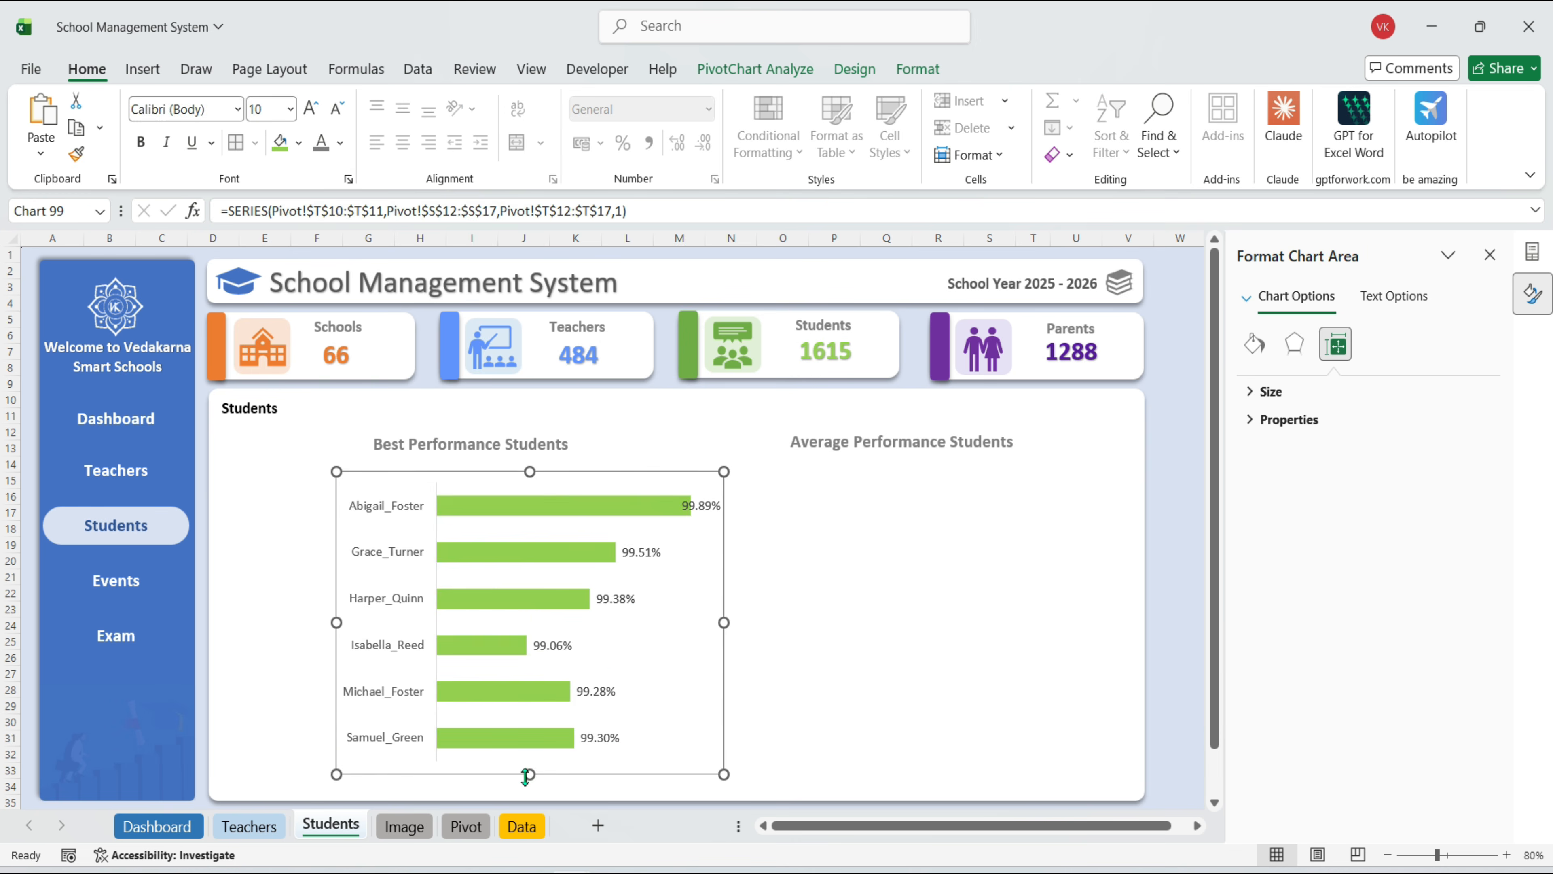
Remove the fill and outline from the Best Performance Students chart area
click(918, 69)
click(635, 100)
click(596, 564)
click(609, 127)
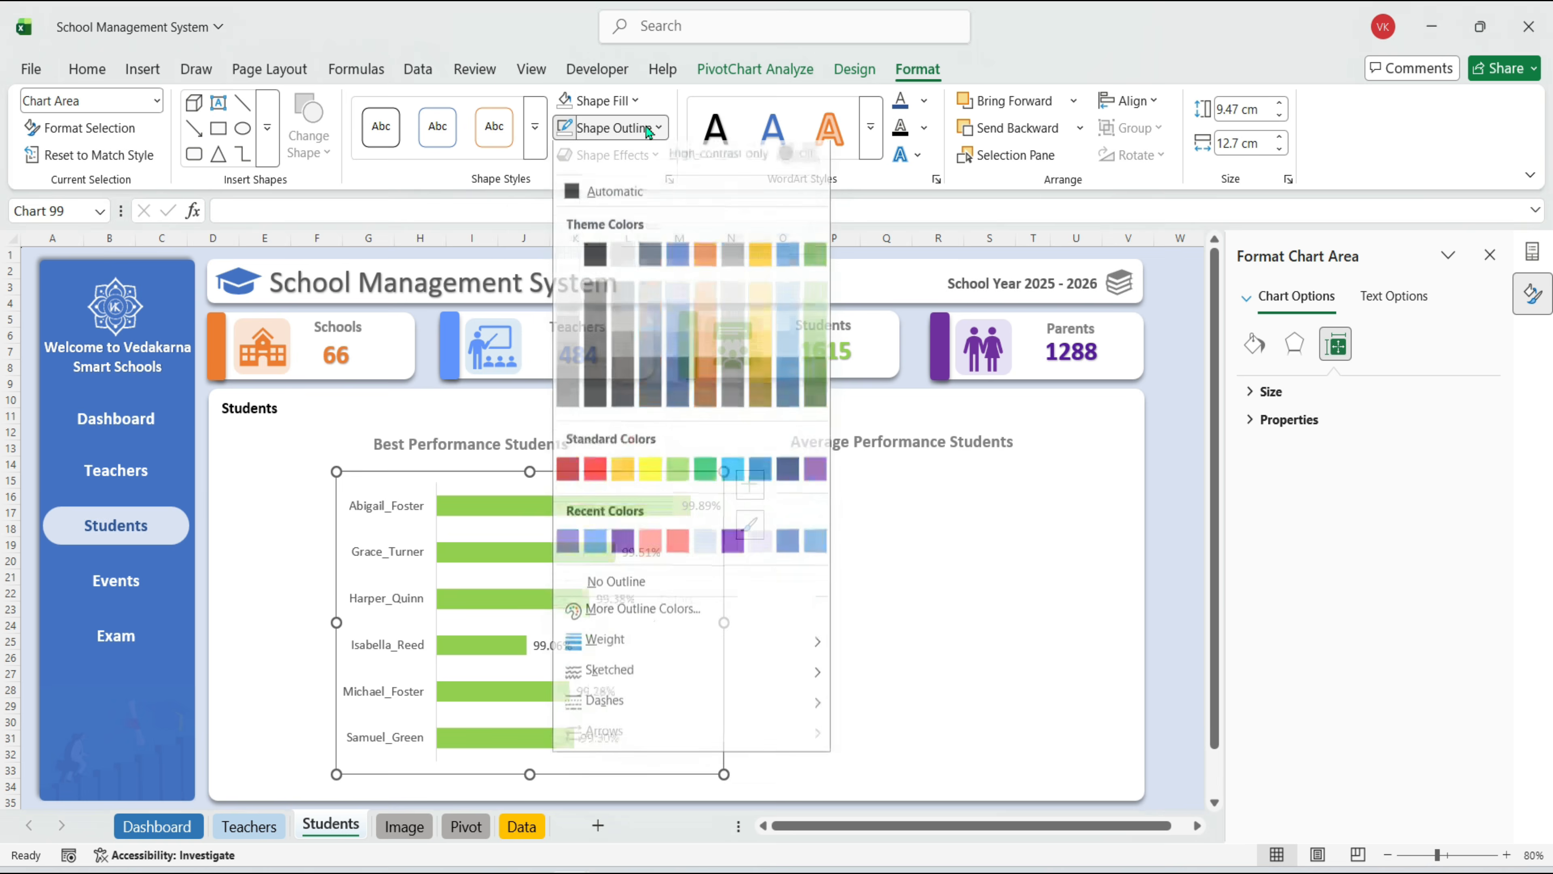
click(620, 591)
Change the value field of the Average Students pivot table on the Pivot sheet from Sum to Average of %
click(467, 826)
drag(1027, 827, 1161, 808)
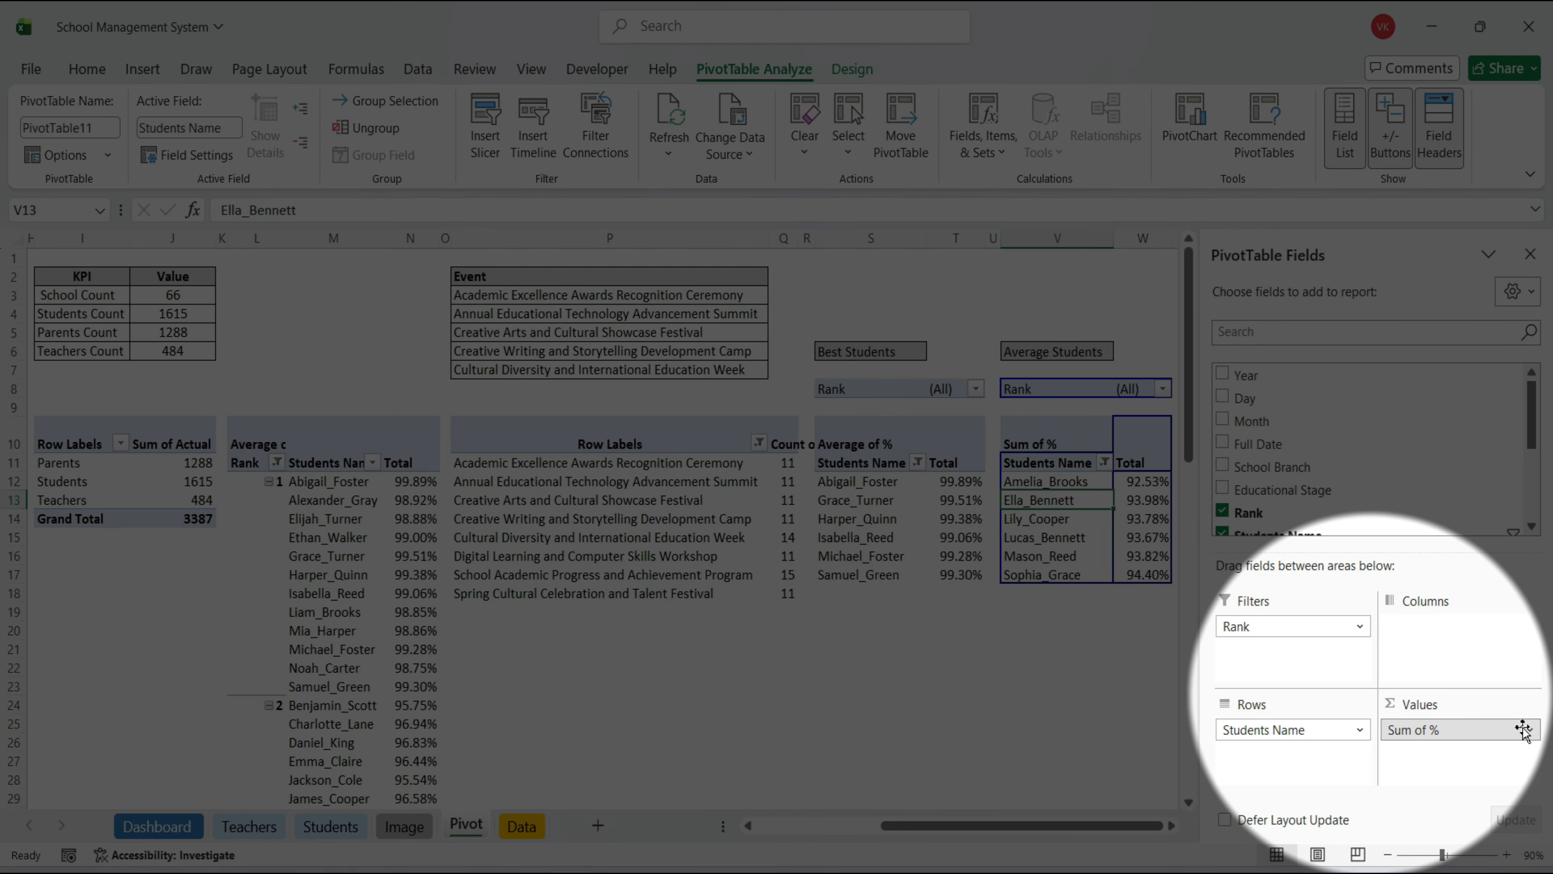
click(1527, 732)
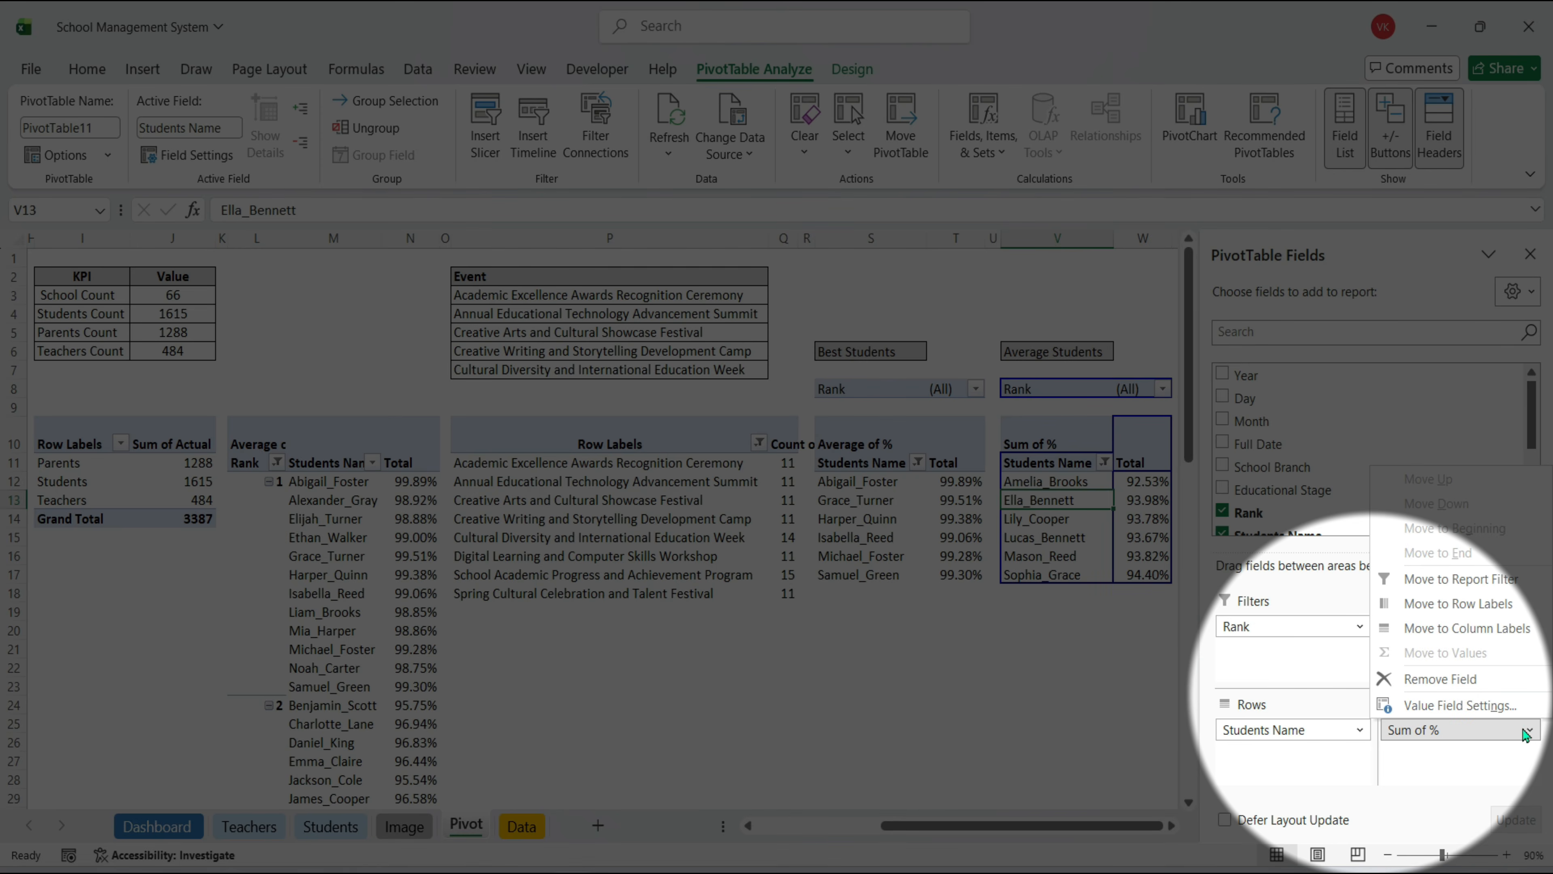
click(1467, 707)
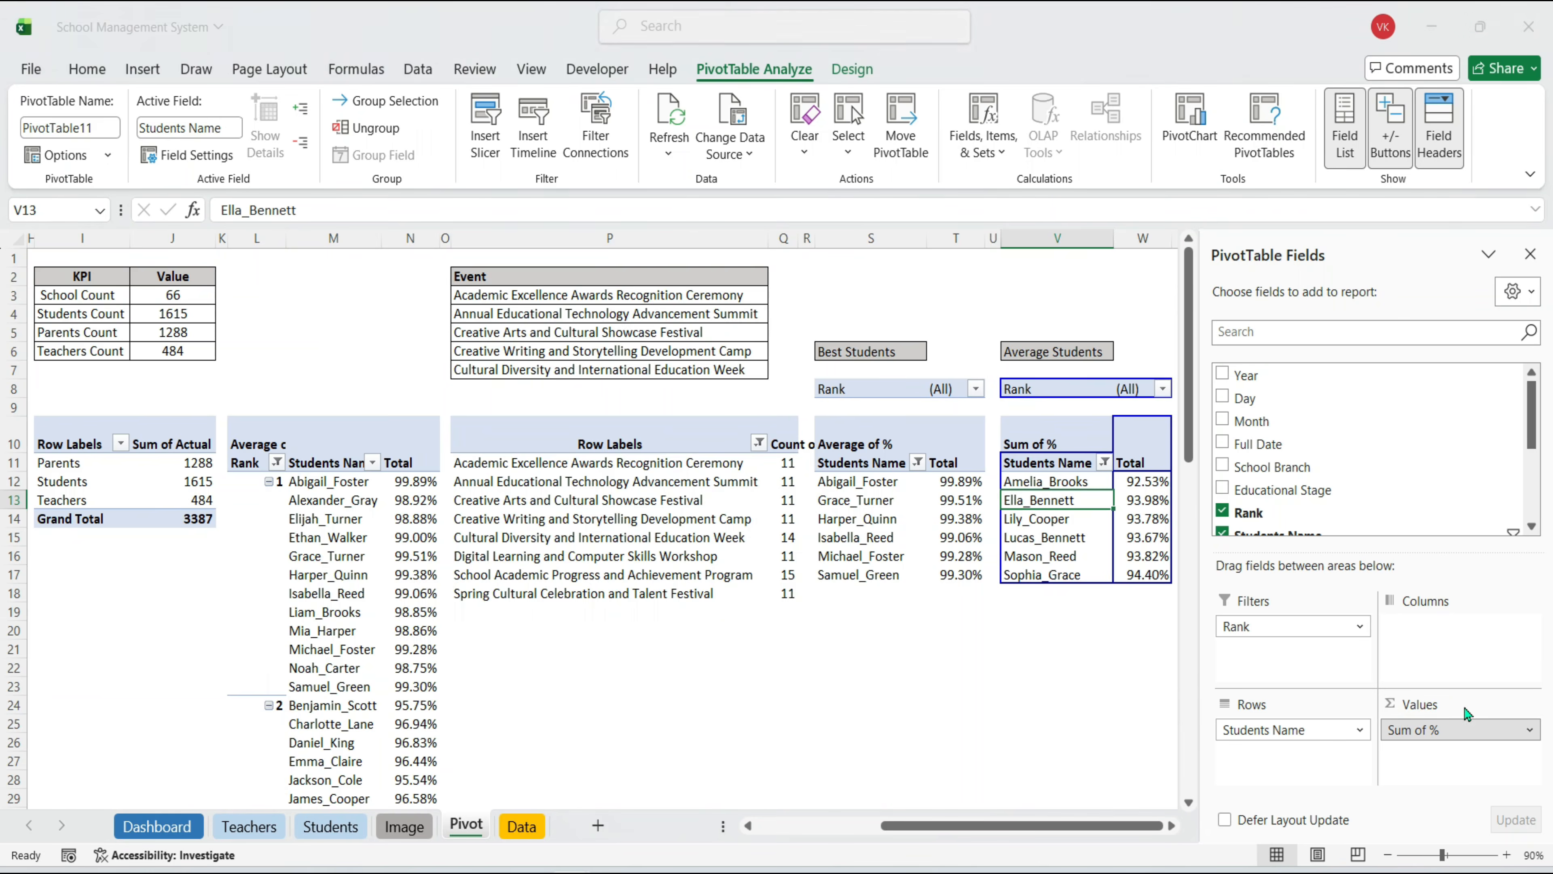
click(330, 467)
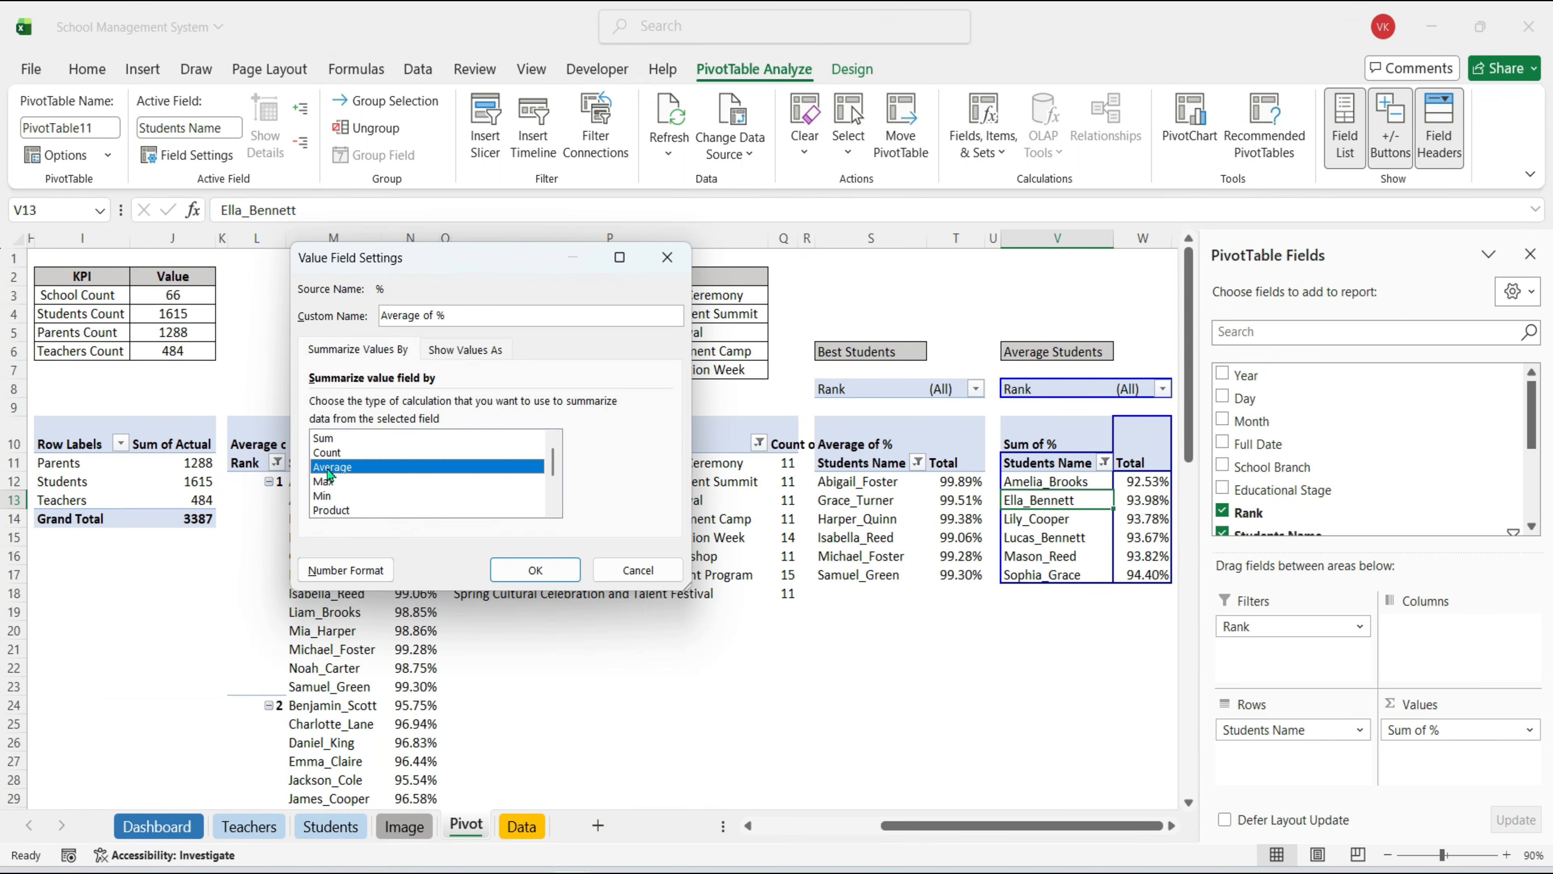
click(542, 578)
Insert a Clustered Bar chart from the Average Students pivot data in V12:W17
click(1085, 660)
click(1016, 482)
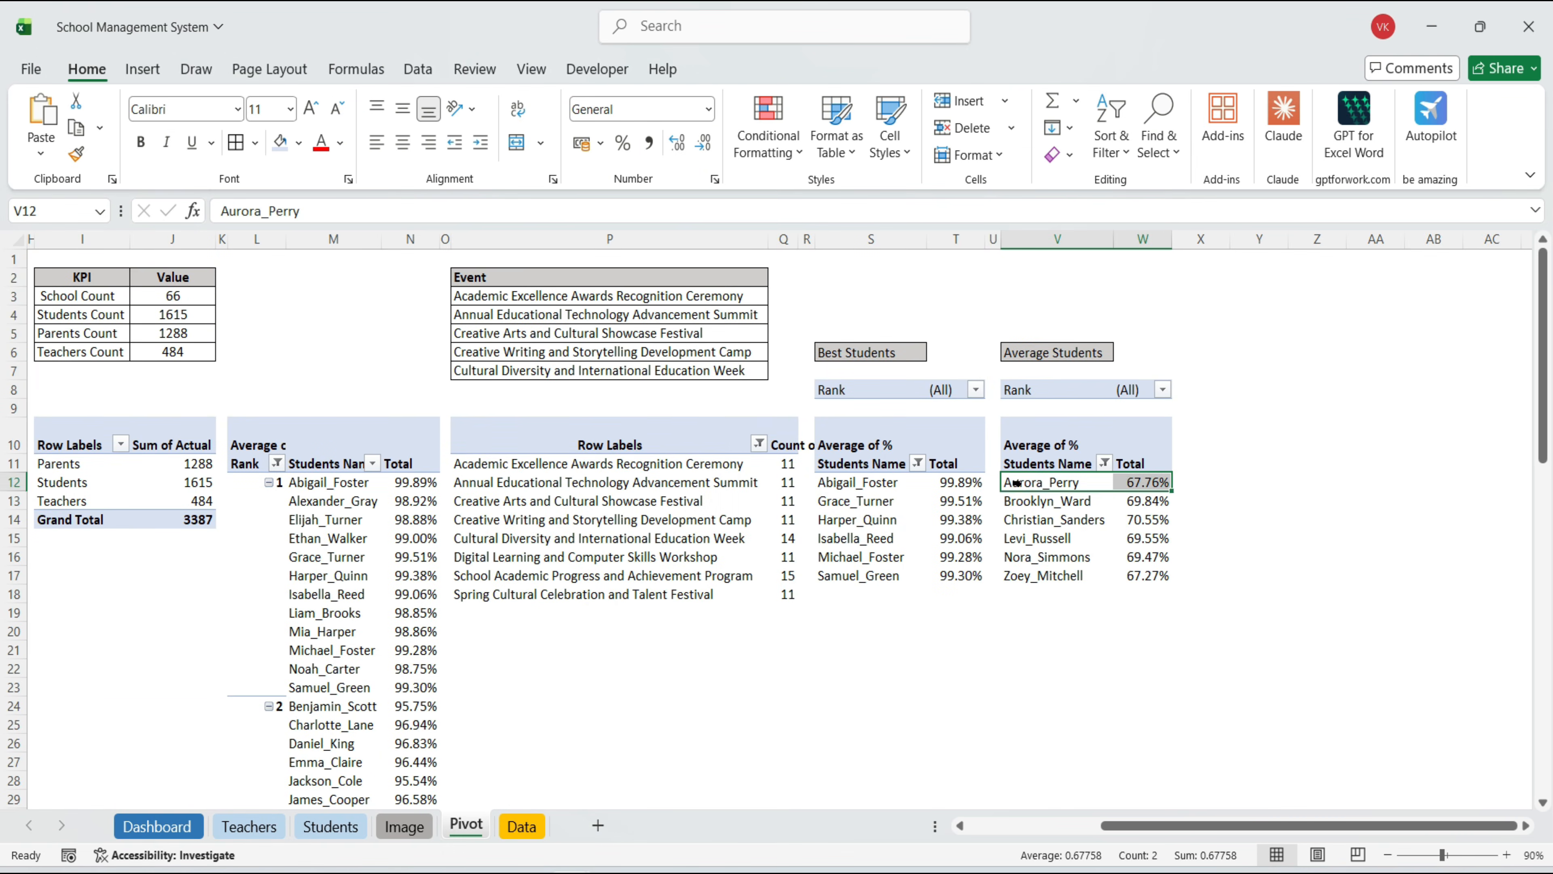
drag(1016, 483, 1051, 575)
click(145, 72)
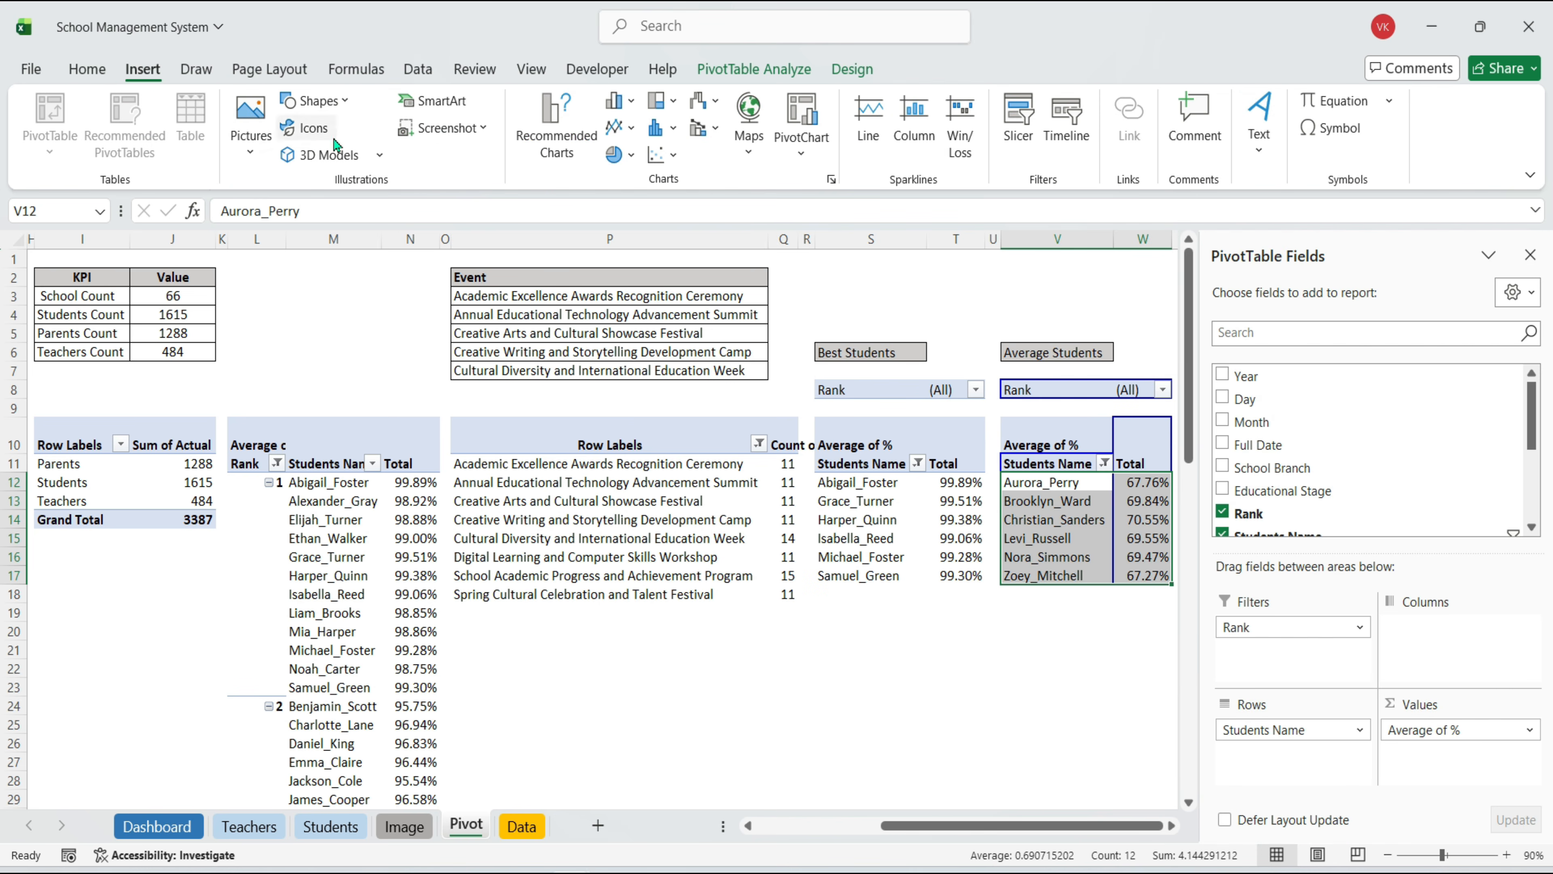
click(555, 123)
click(512, 322)
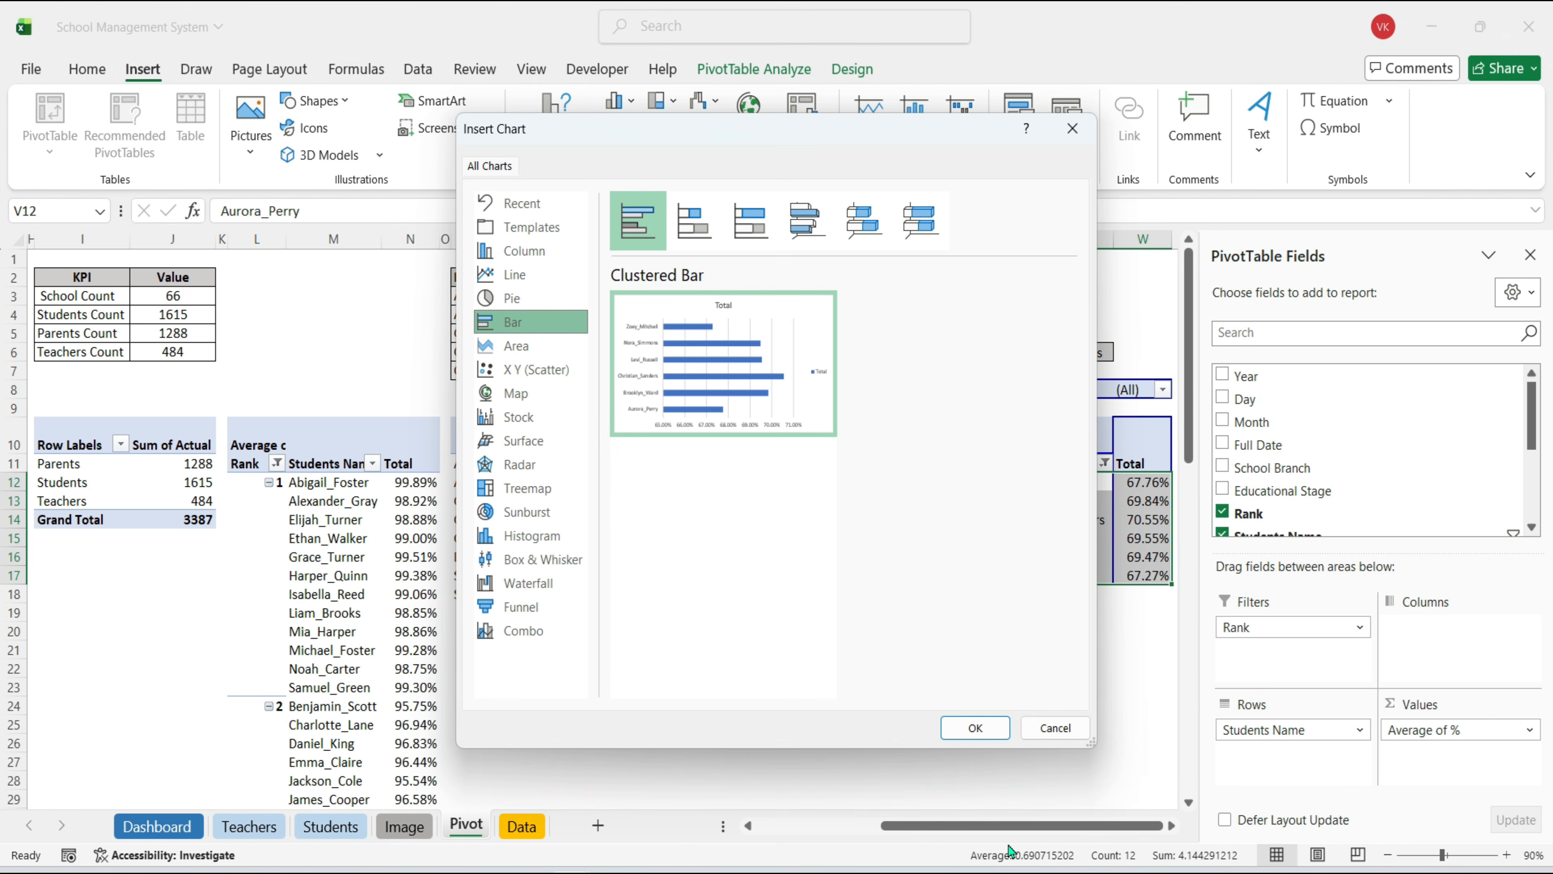
click(976, 727)
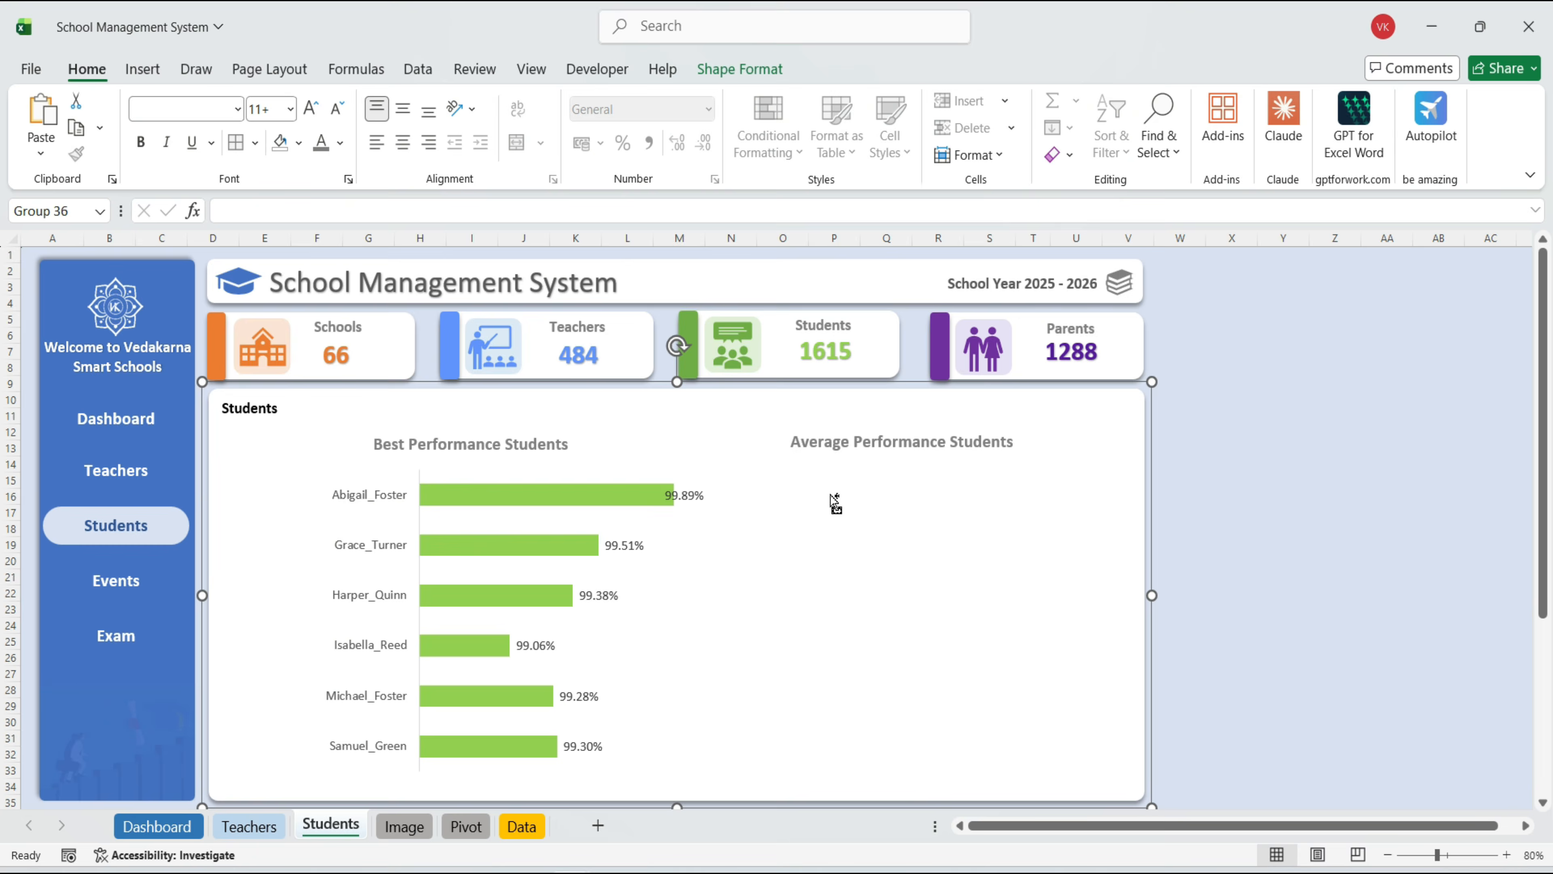
Paste the chart under the Average Performance Students heading on the Students sheet and hide all its field buttons
key(ctrl+v)
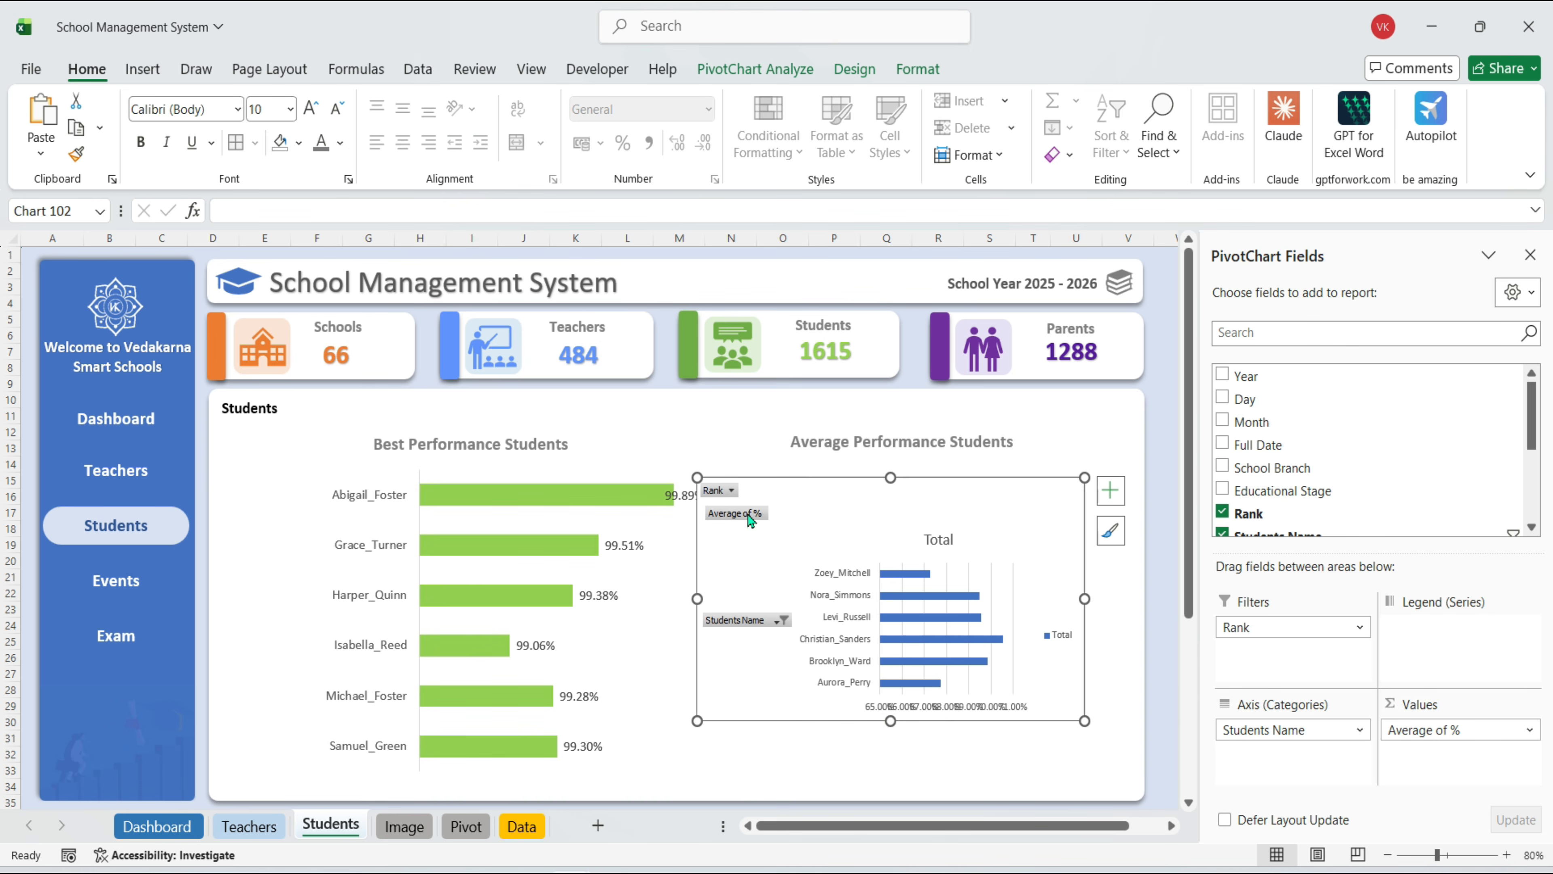
right_click(751, 520)
click(797, 748)
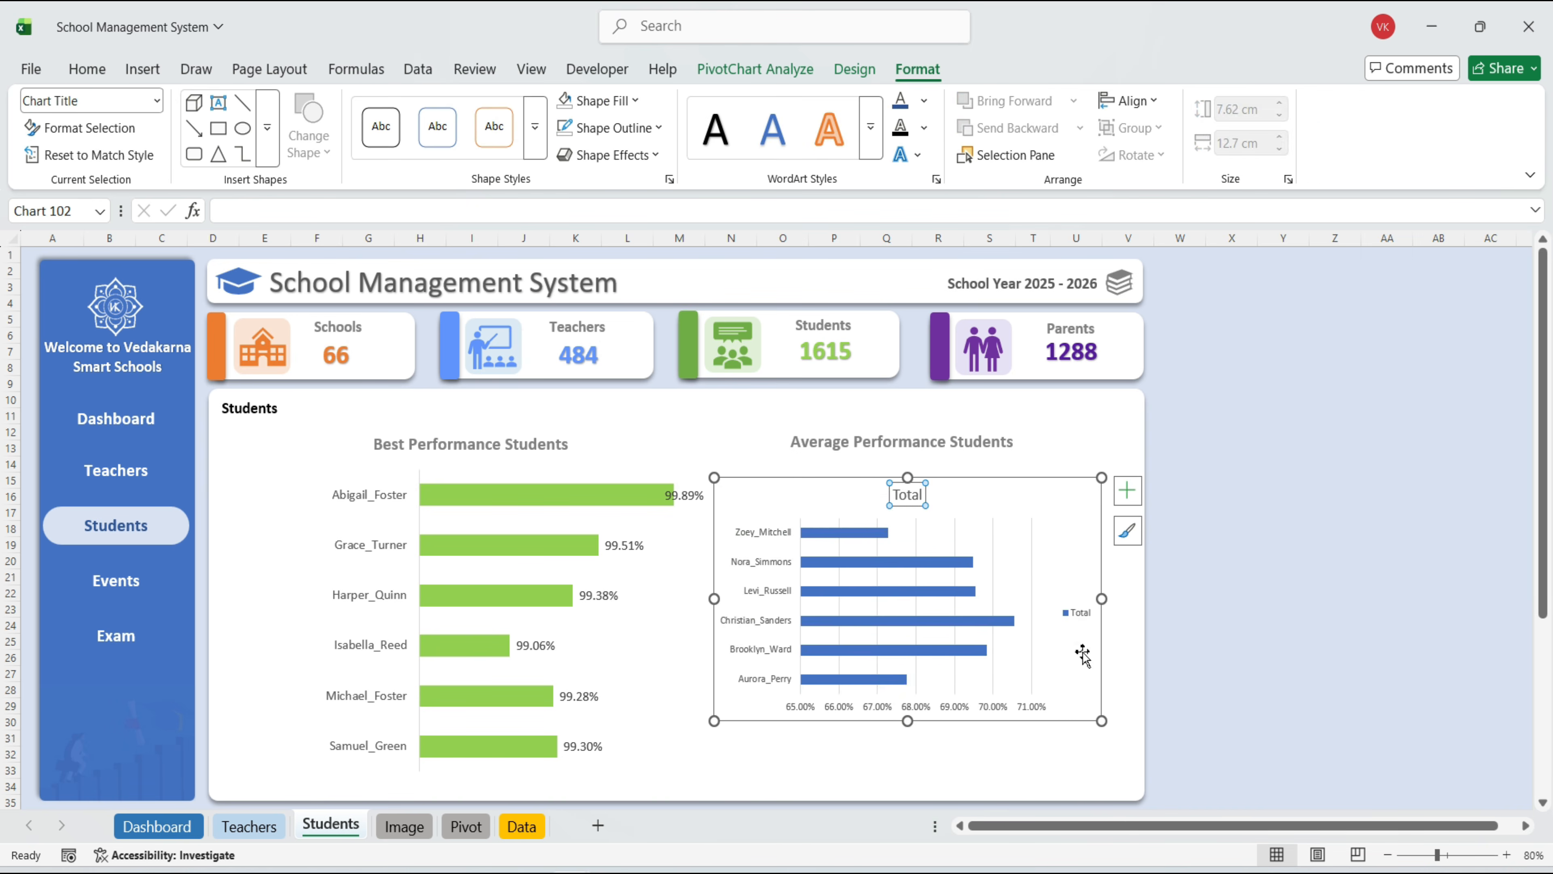
Delete the title, legend, gridlines and value axis from the Average Performance Students chart
key(Delete)
click(1078, 613)
key(Delete)
click(1031, 675)
key(Delete)
click(980, 712)
key(Delete)
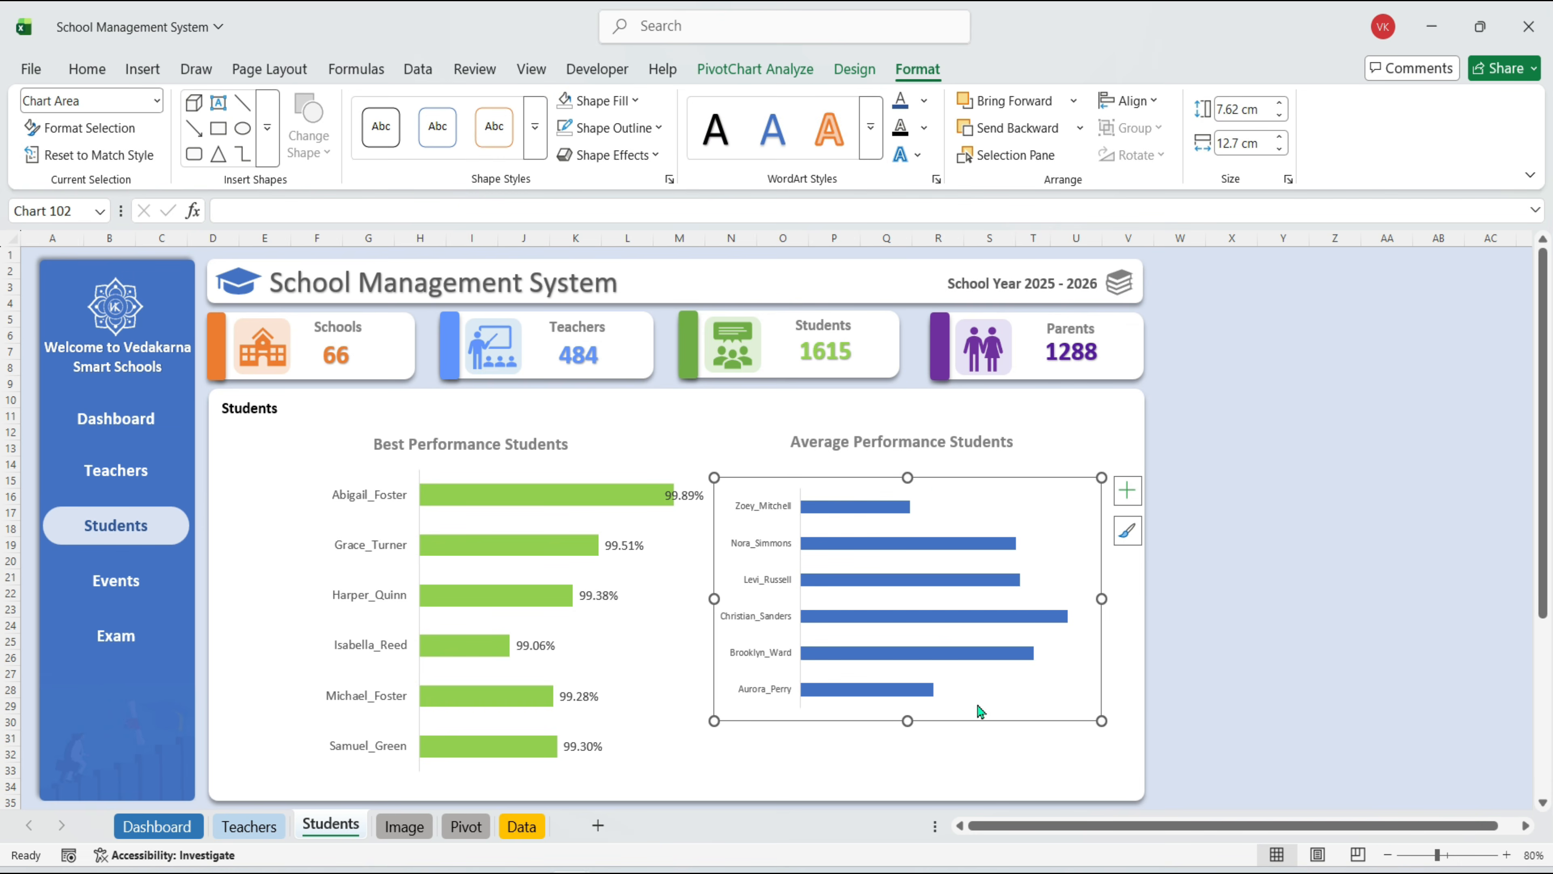
Add data labels to the Average Performance Students chart and fill its bars with light red
click(1128, 491)
double_click(870, 513)
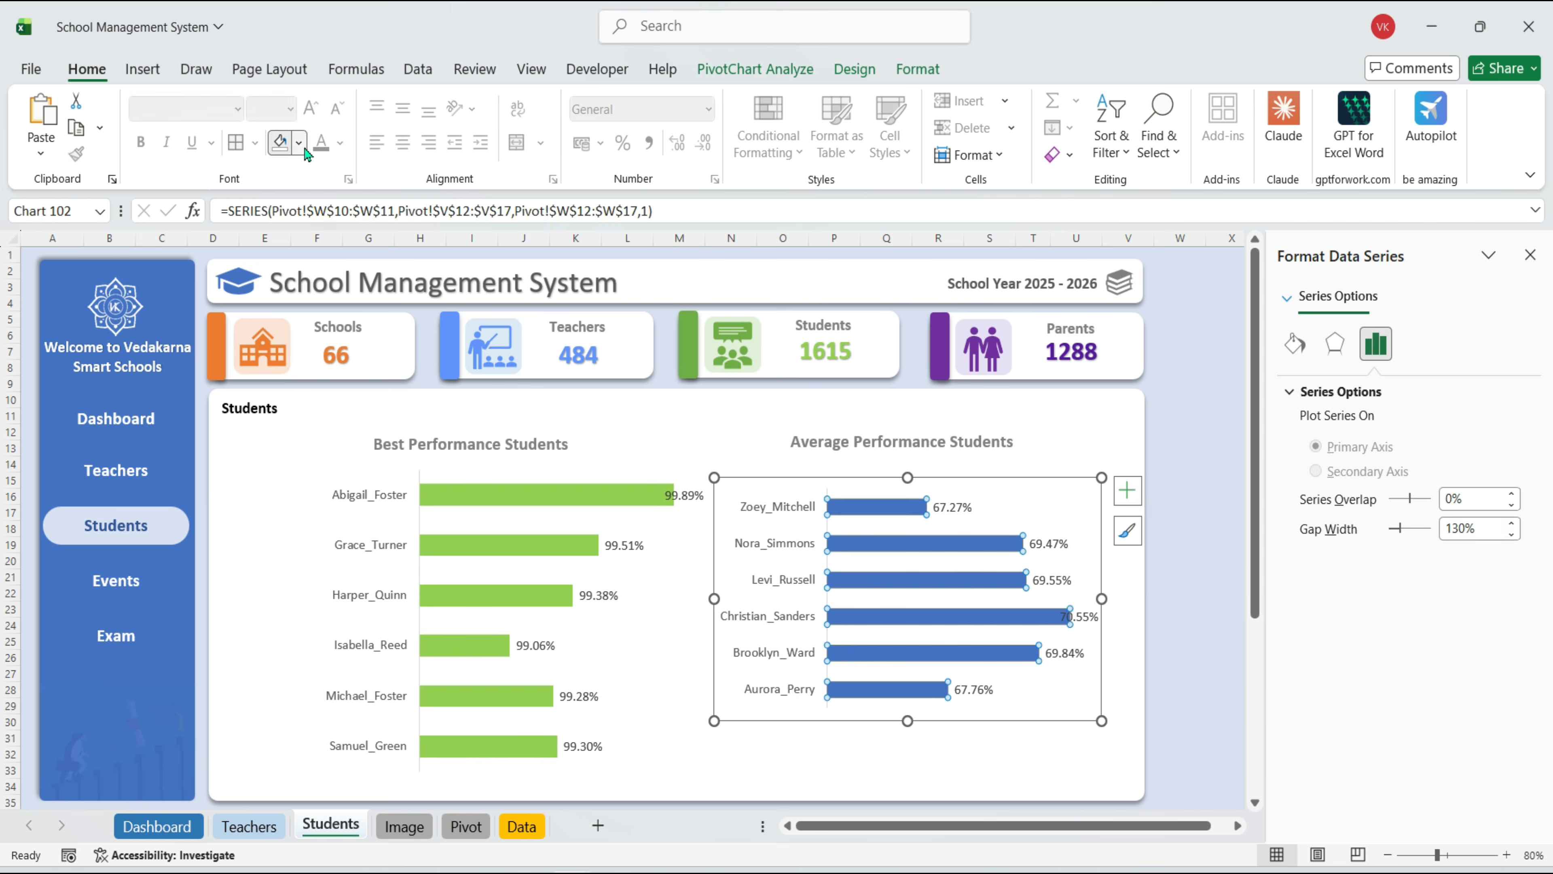
click(299, 143)
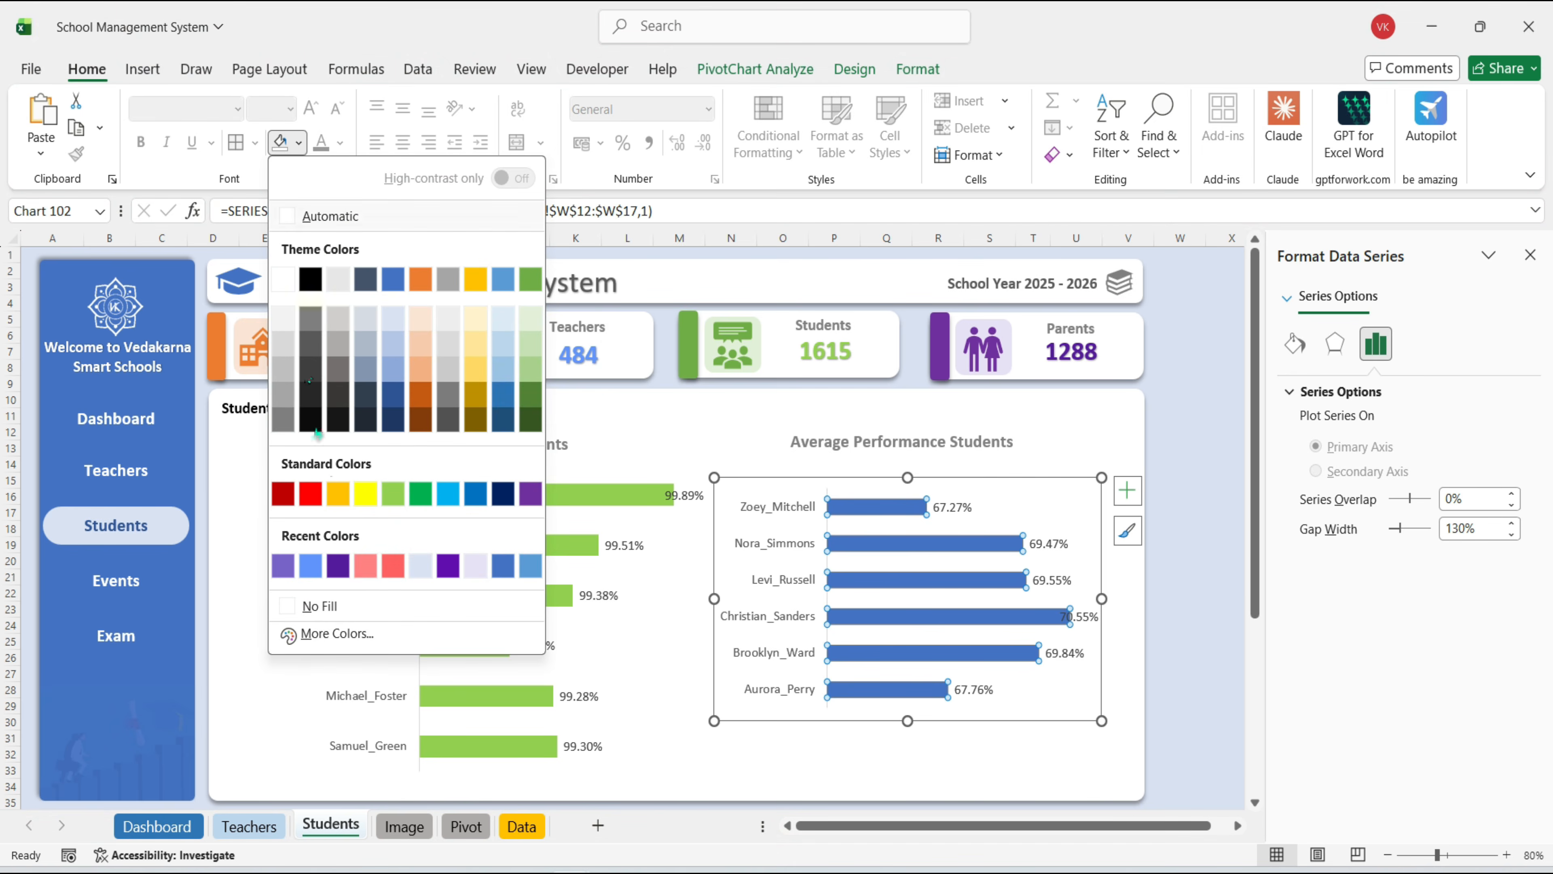
click(365, 569)
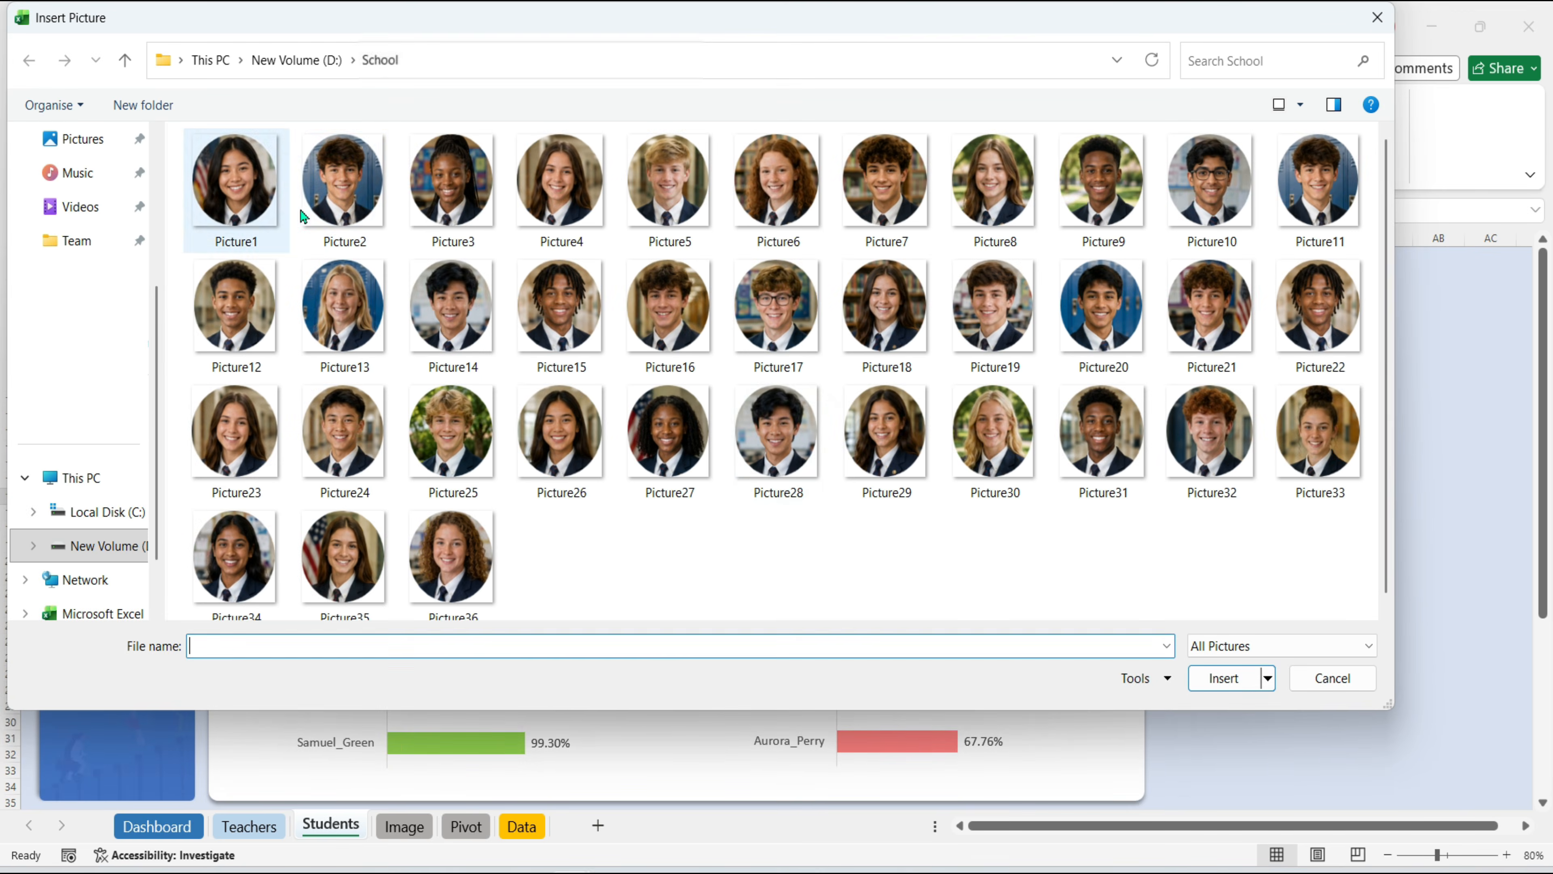
Insert round student portraits from the School folder and line them up beside the names in both charts
click(1221, 677)
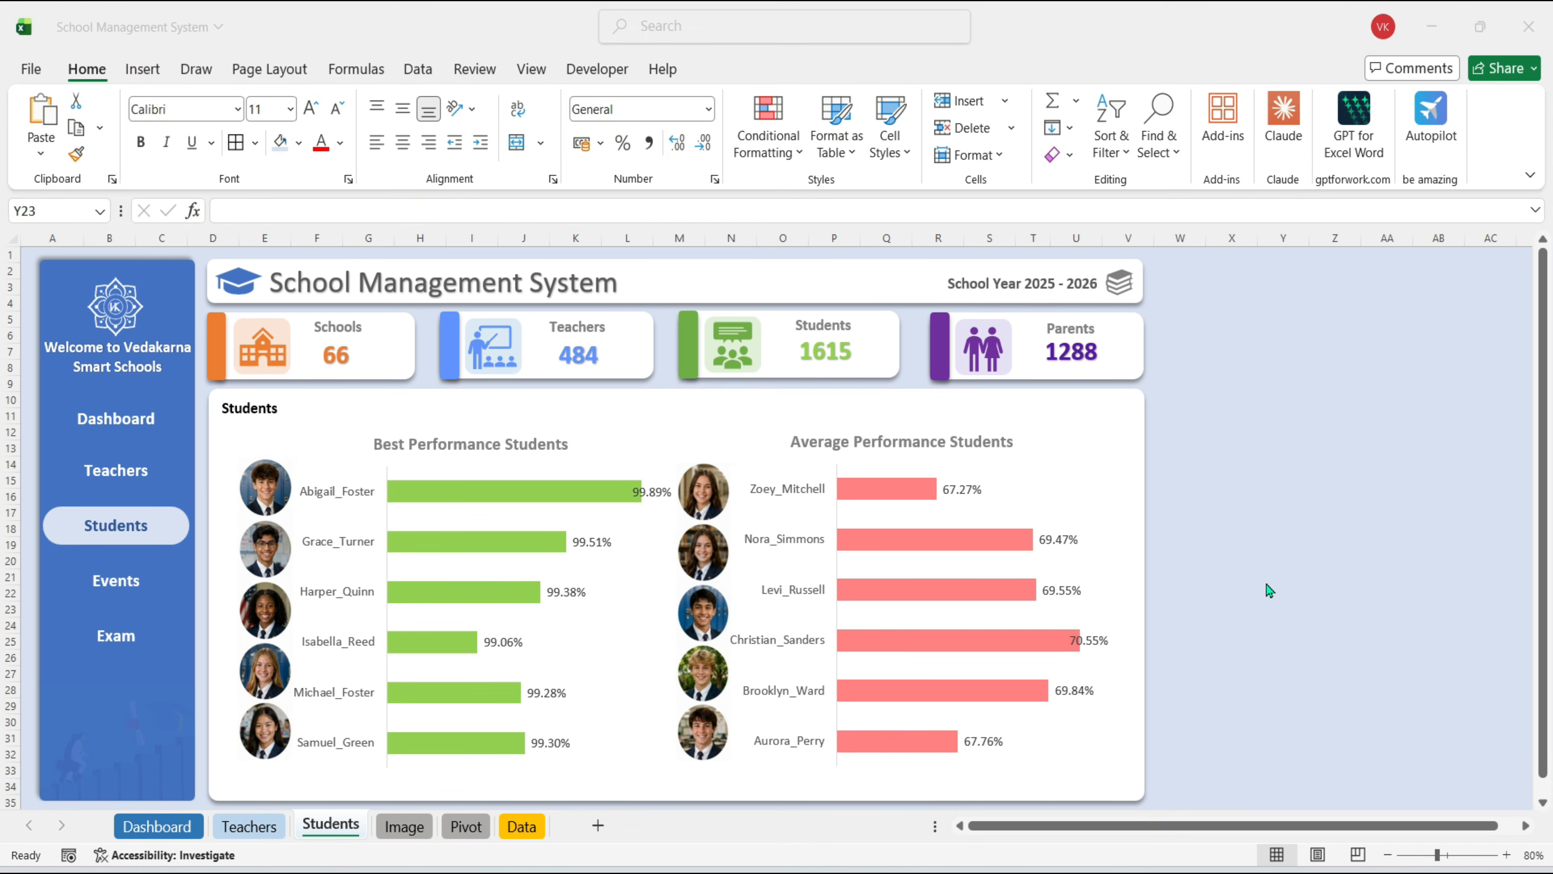
click(1231, 513)
Duplicate the Students sheet, place the copy before the Image sheet, and name it Events
right_click(331, 824)
click(434, 615)
double_click(395, 663)
Delete both performance charts, their headings and all student portraits from the Events sheet's panel
click(507, 444)
click(485, 502)
key(Delete)
click(893, 494)
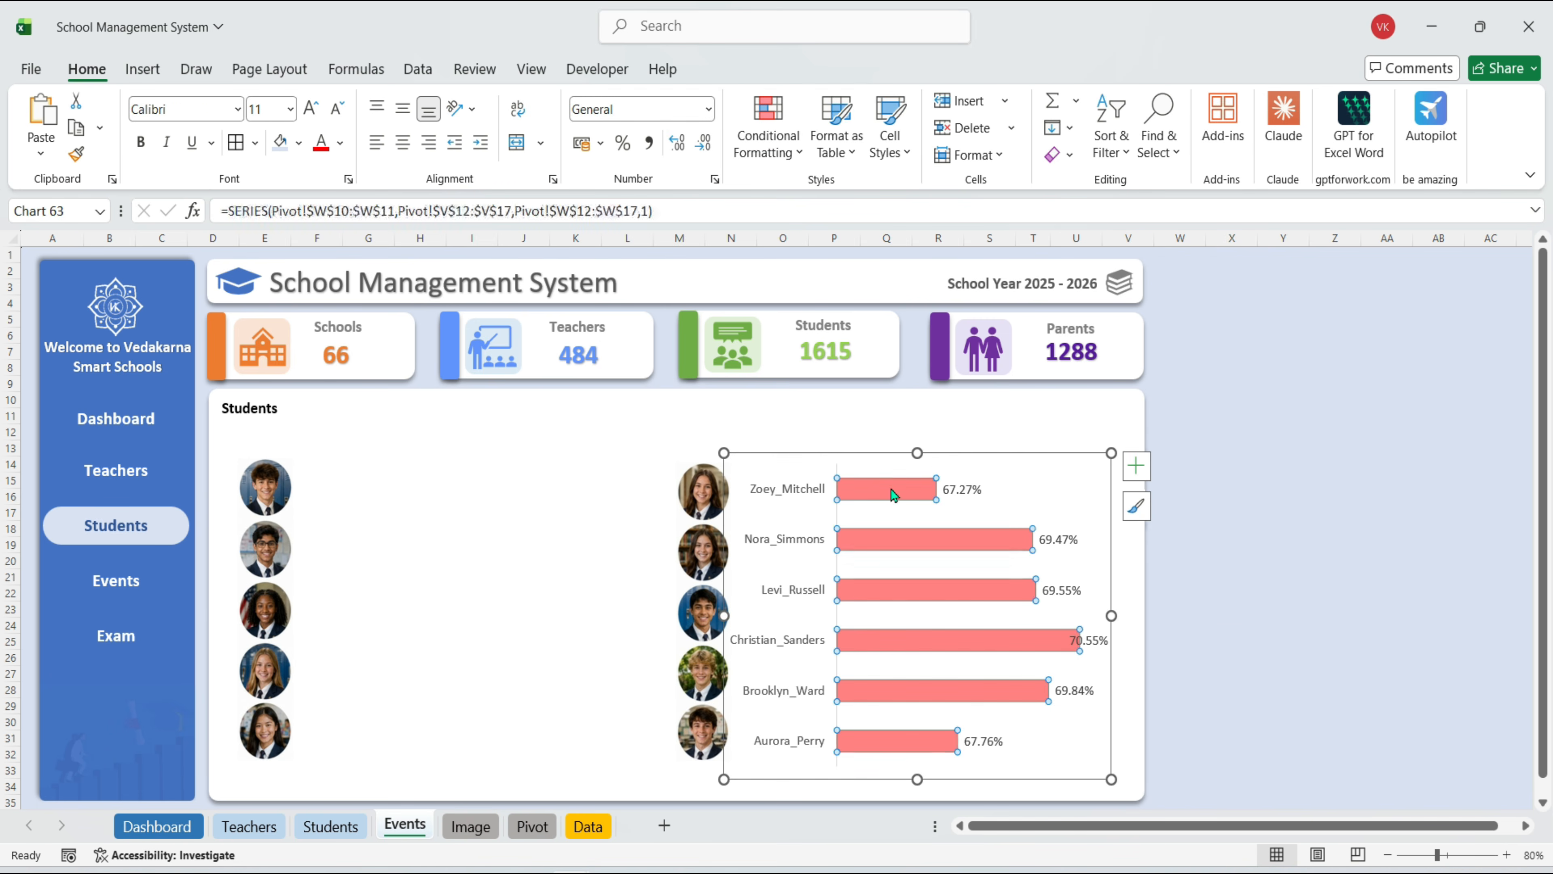
click(943, 436)
click(943, 456)
key(Delete)
click(269, 490)
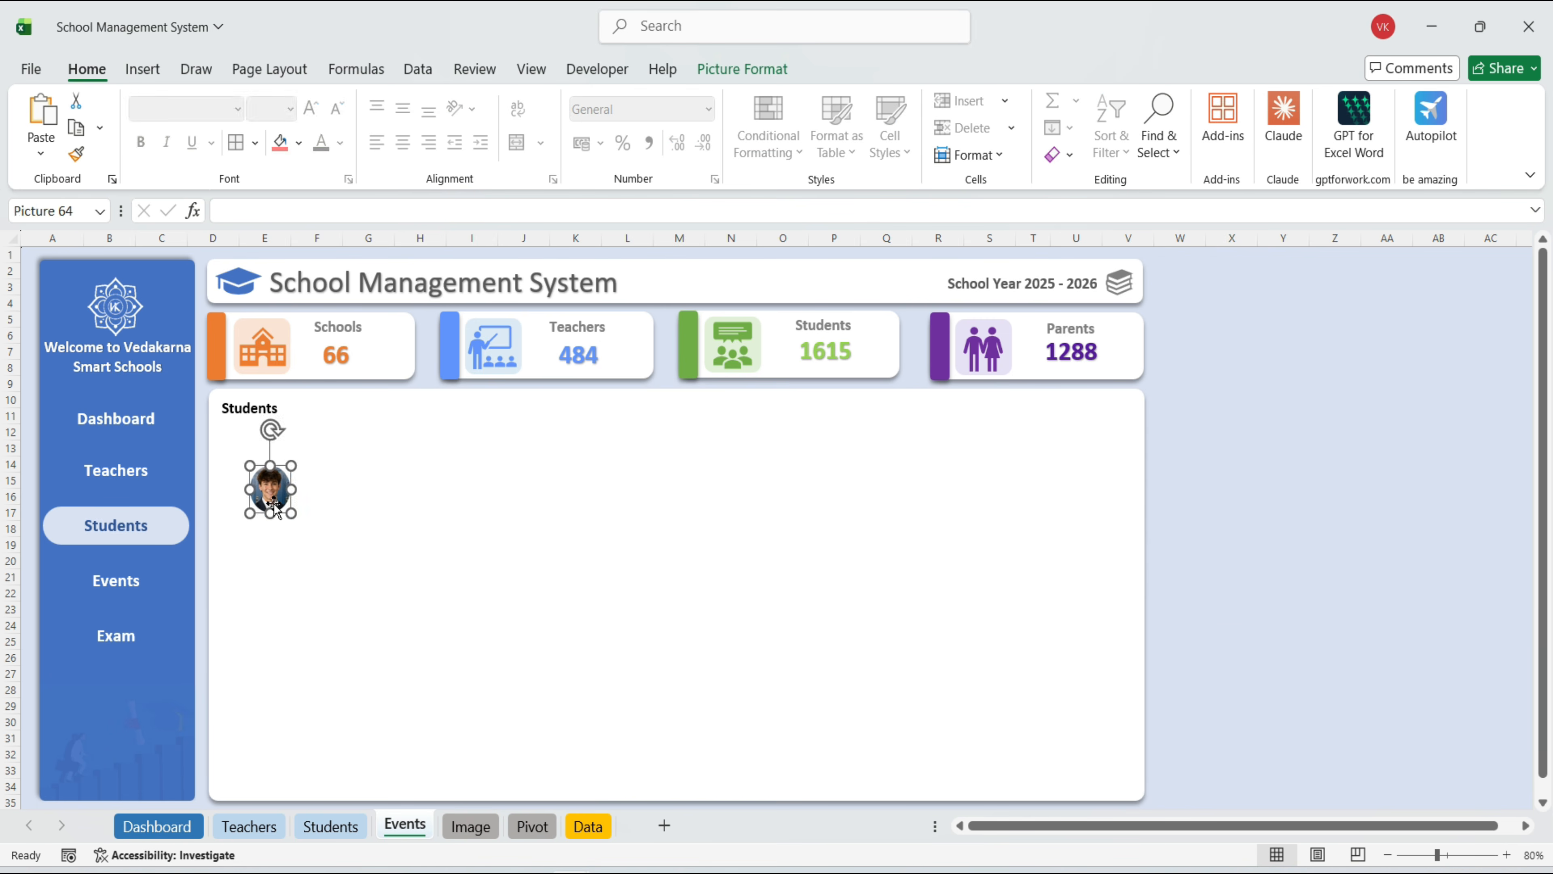
key(Delete)
Replace the Students panel heading on the Events sheet with Actvities & Events
click(277, 409)
key(BackSpace)
key(BackSpace)
key(BackSpace)
key(BackSpace)
key(BackSpace)
key(BackSpace)
key(BackSpace)
key(BackSpace)
text(Actvities & Even)
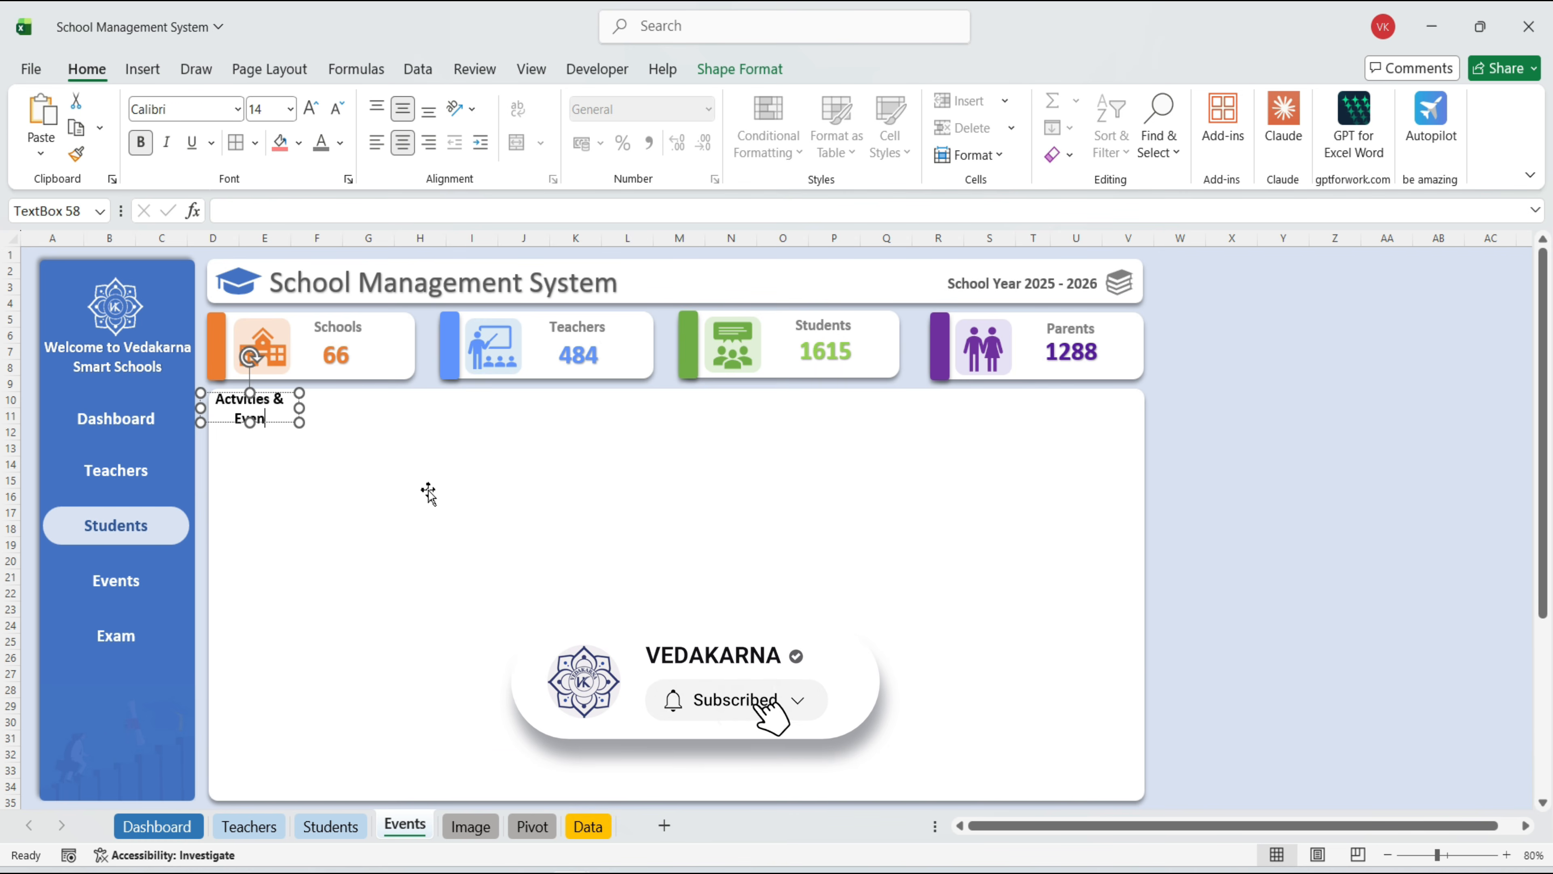
text(ts)
Highlight the Events sidebar button with dark blue text, light blue fill and fully rounded corners
double_click(116, 580)
click(344, 152)
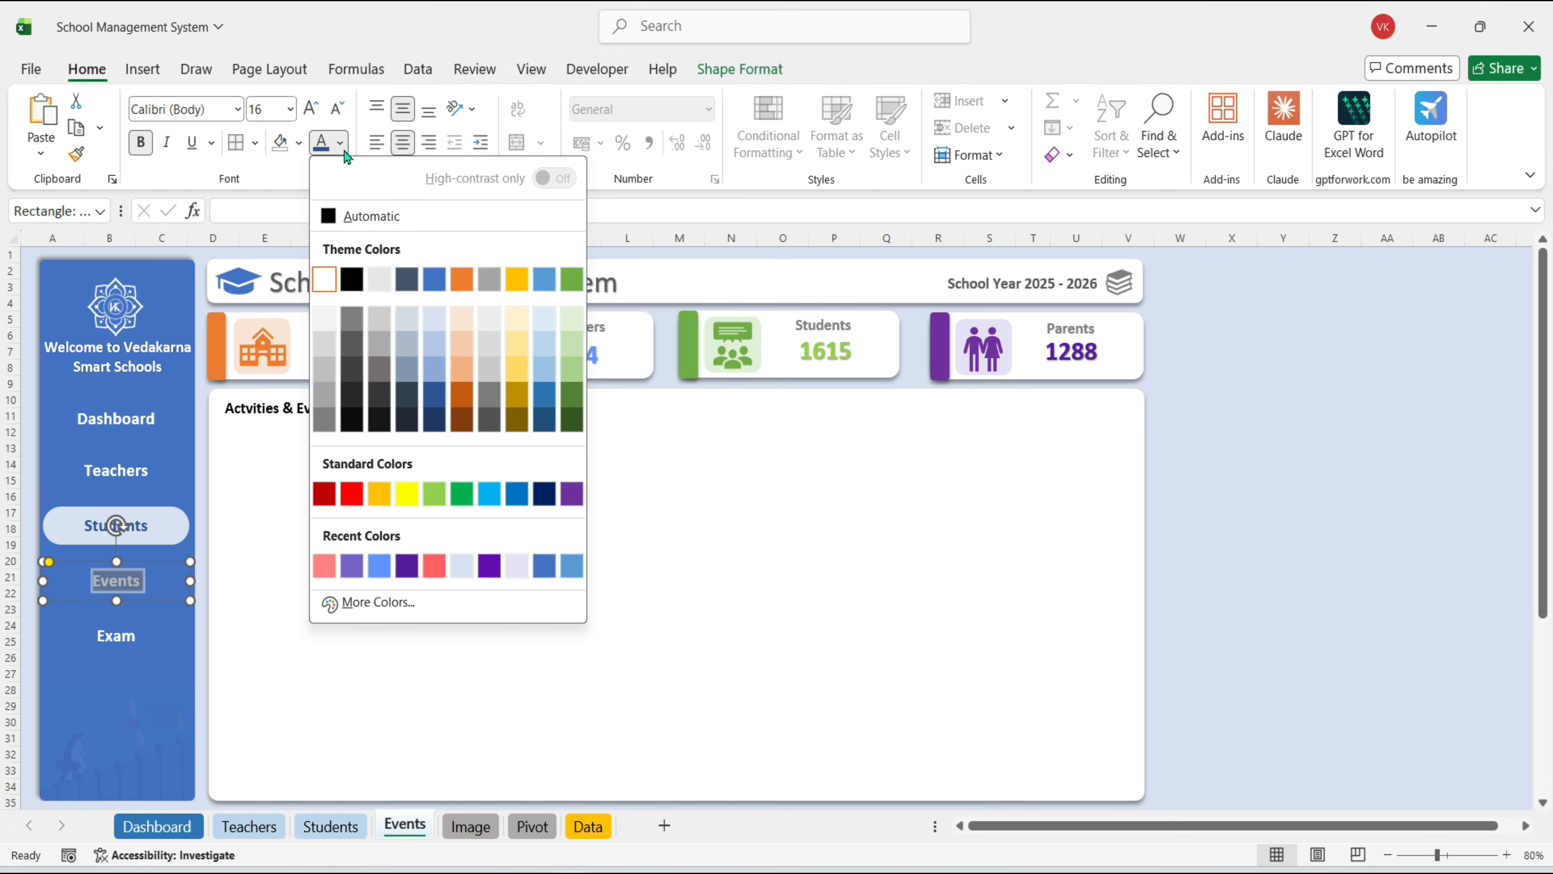
click(334, 314)
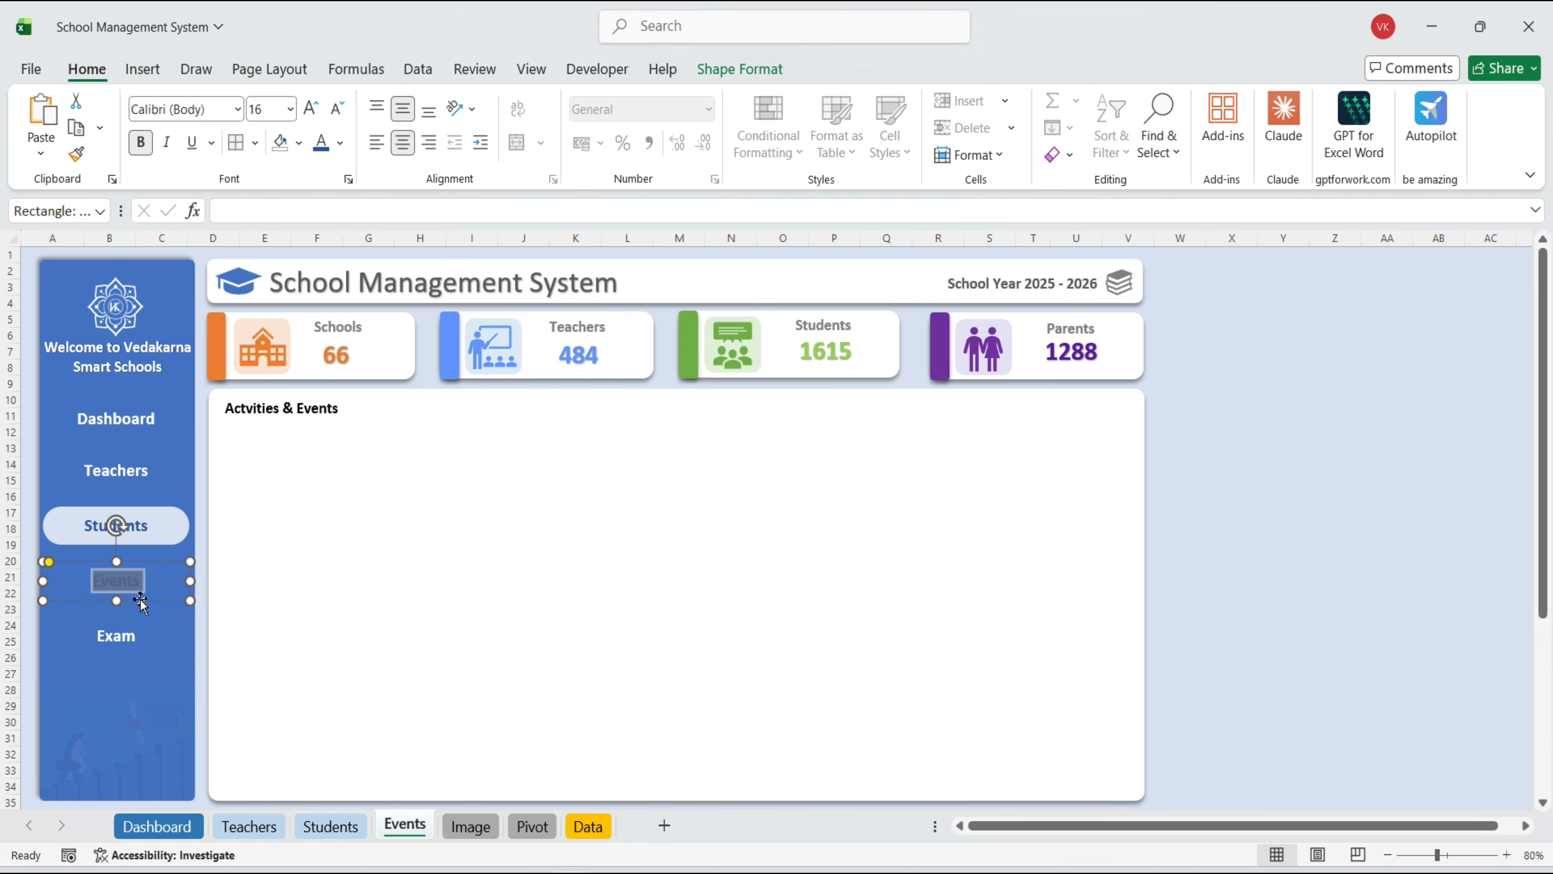
click(739, 69)
click(565, 101)
click(642, 287)
drag(48, 562, 224, 556)
Clear the Students sidebar button's fill on the Events sheet and make its text white
click(142, 527)
click(566, 100)
click(560, 564)
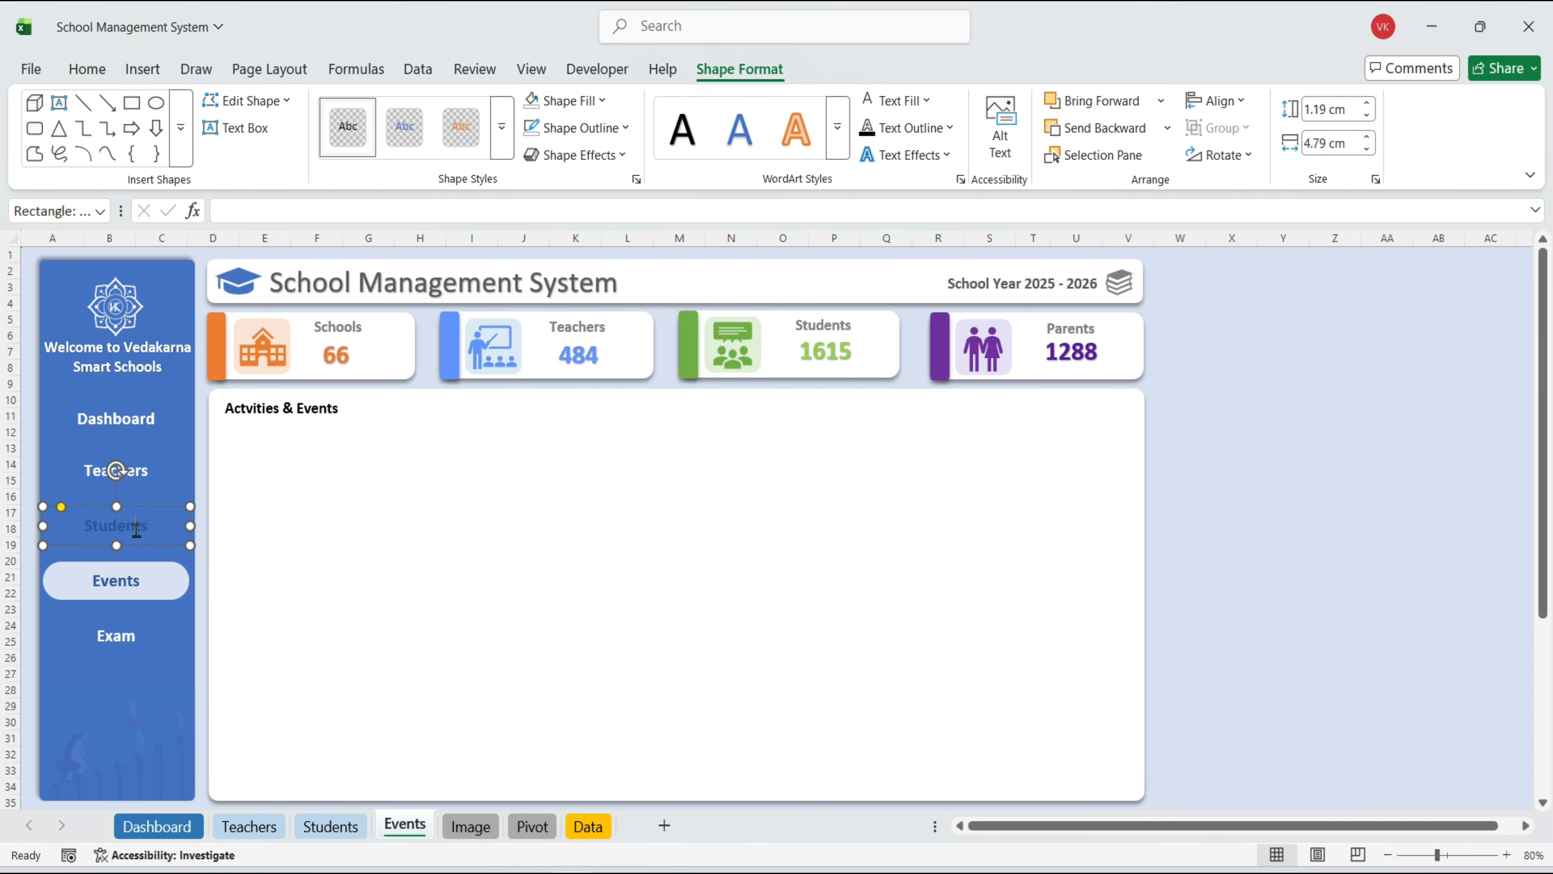
click(621, 513)
Position the grouped event titles and descriptions in two columns inside the Actvities & Events panel
drag(1080, 495, 1113, 495)
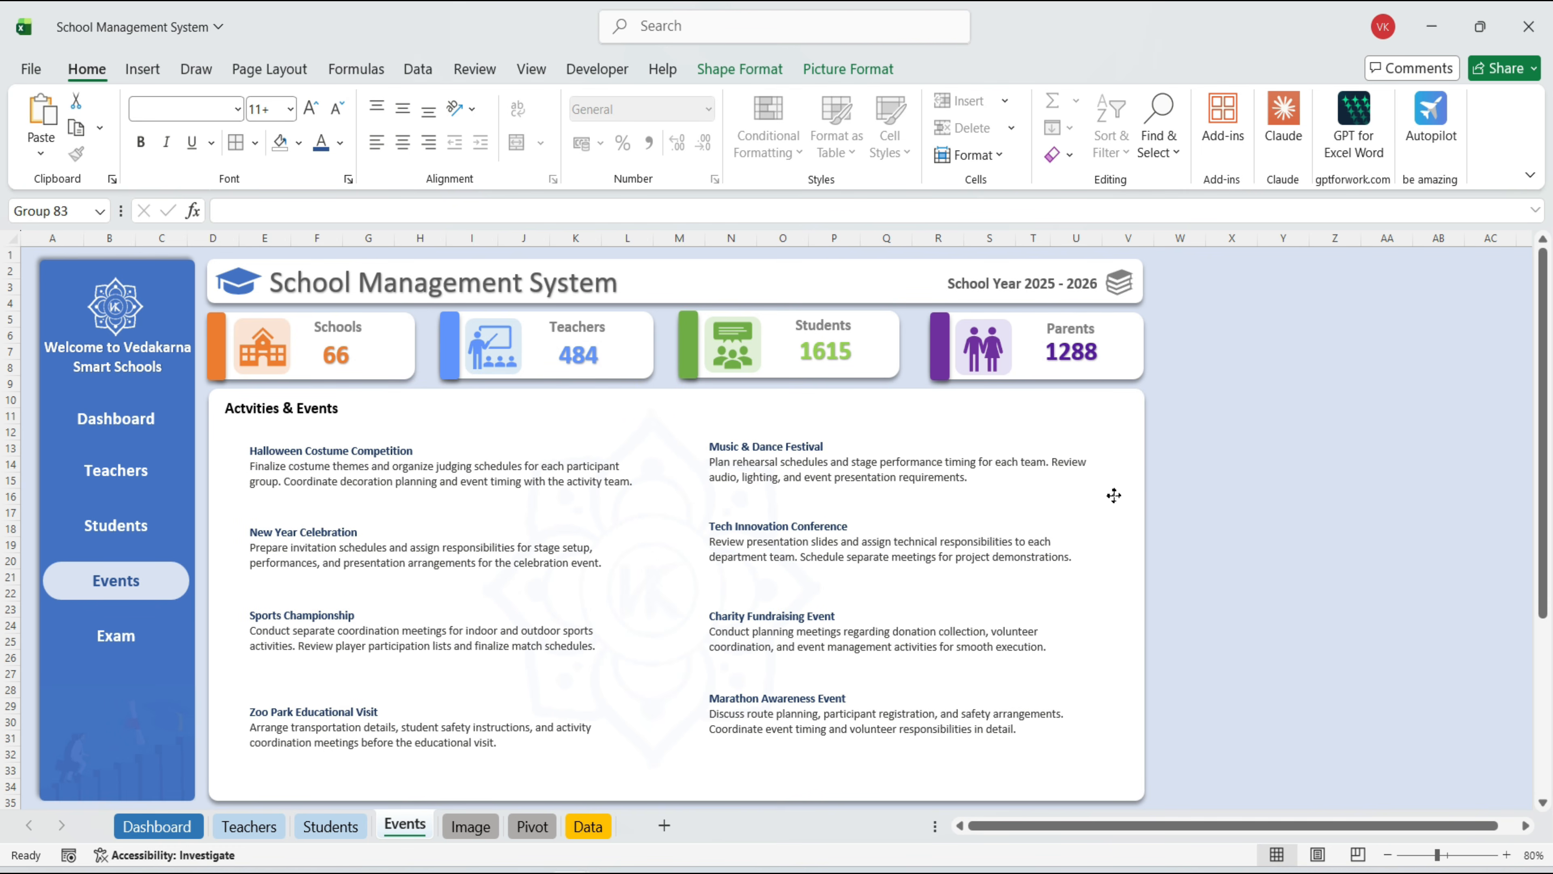
click(1231, 496)
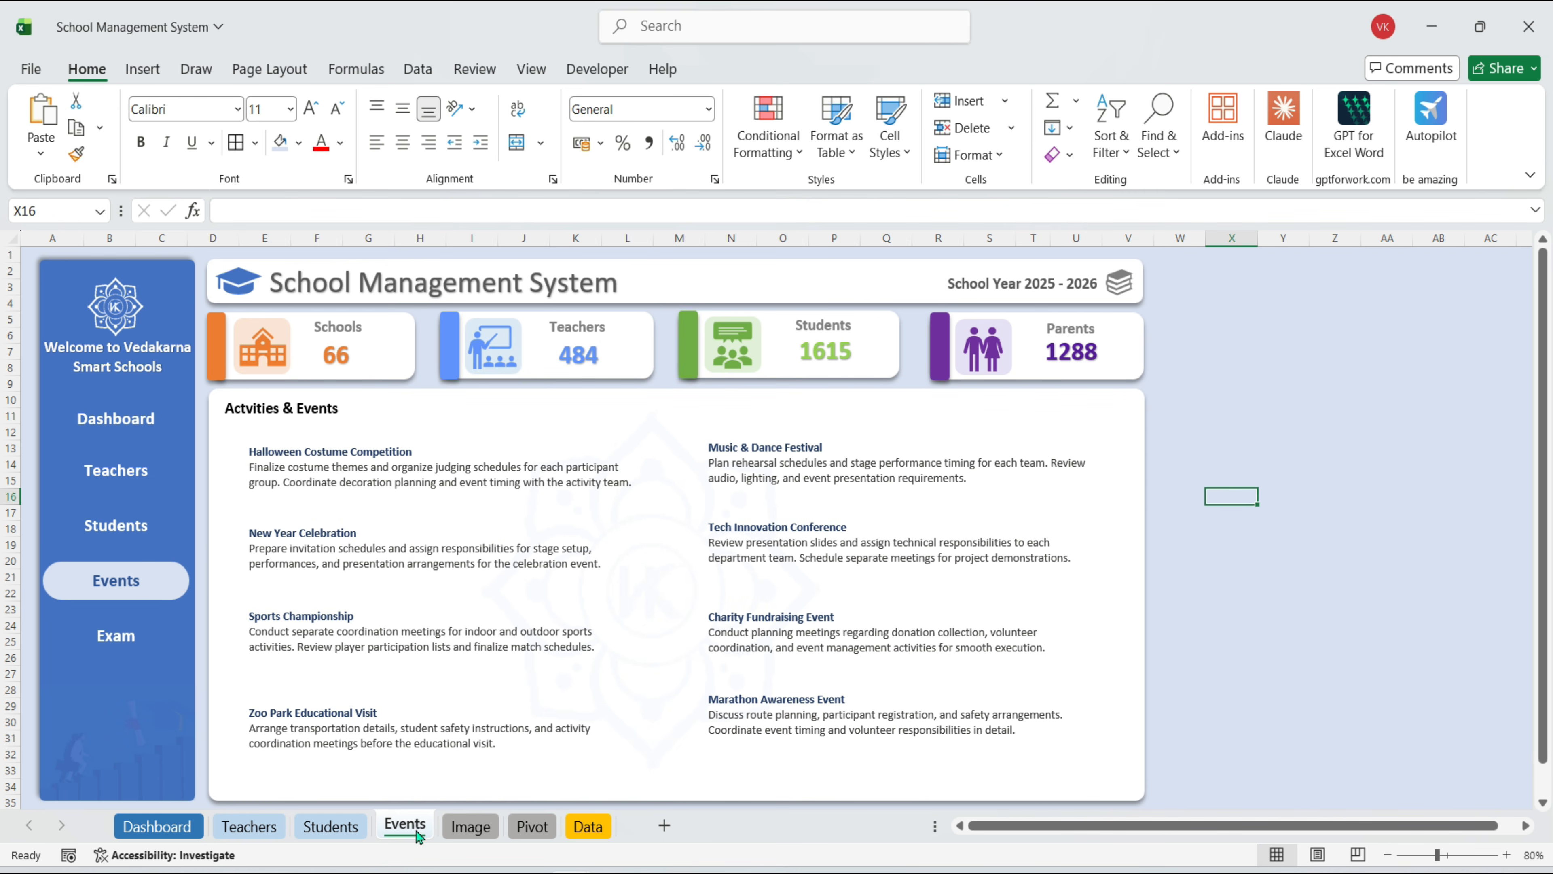
Duplicate the Events sheet, place the copy before the Image sheet, and name it Exam
click(522, 625)
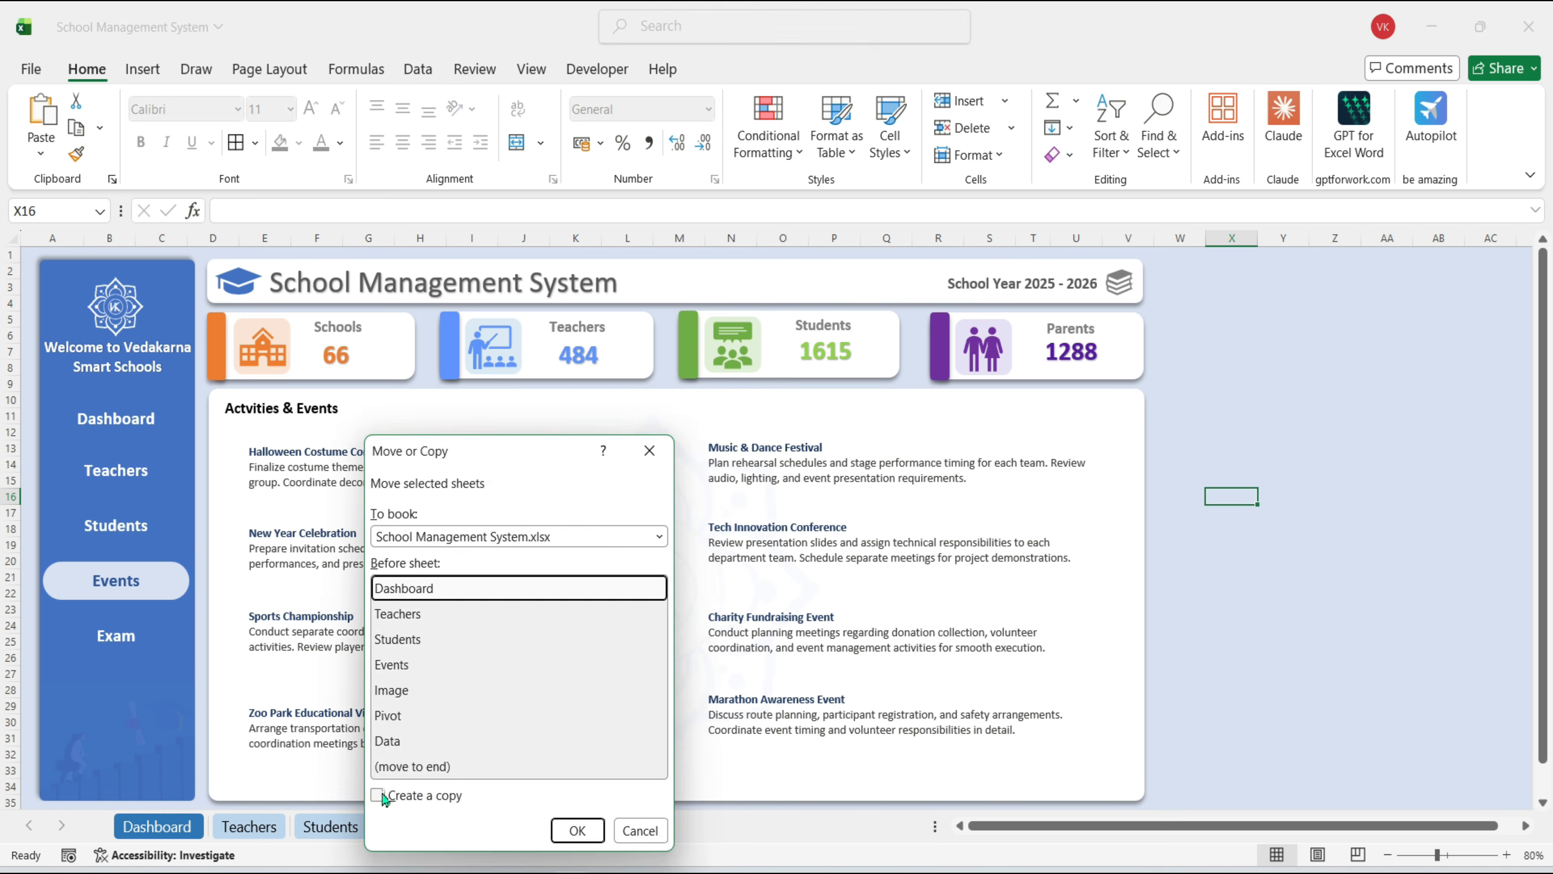
click(384, 798)
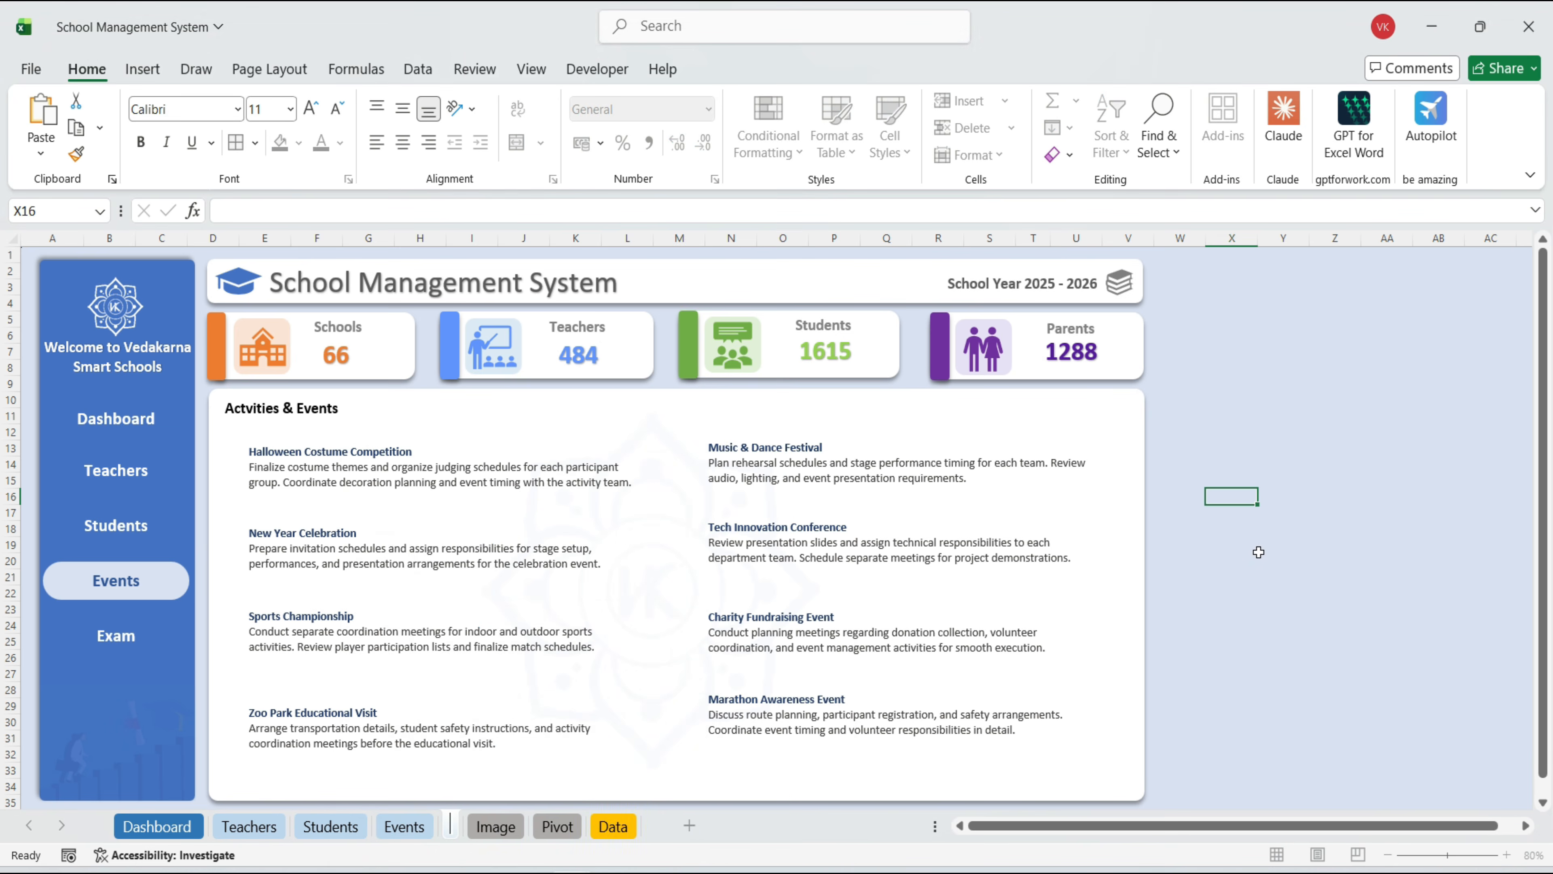
text(Exam)
key(Return)
Delete the group of event titles and descriptions from the Exam sheet's panel
click(1112, 646)
key(Delete)
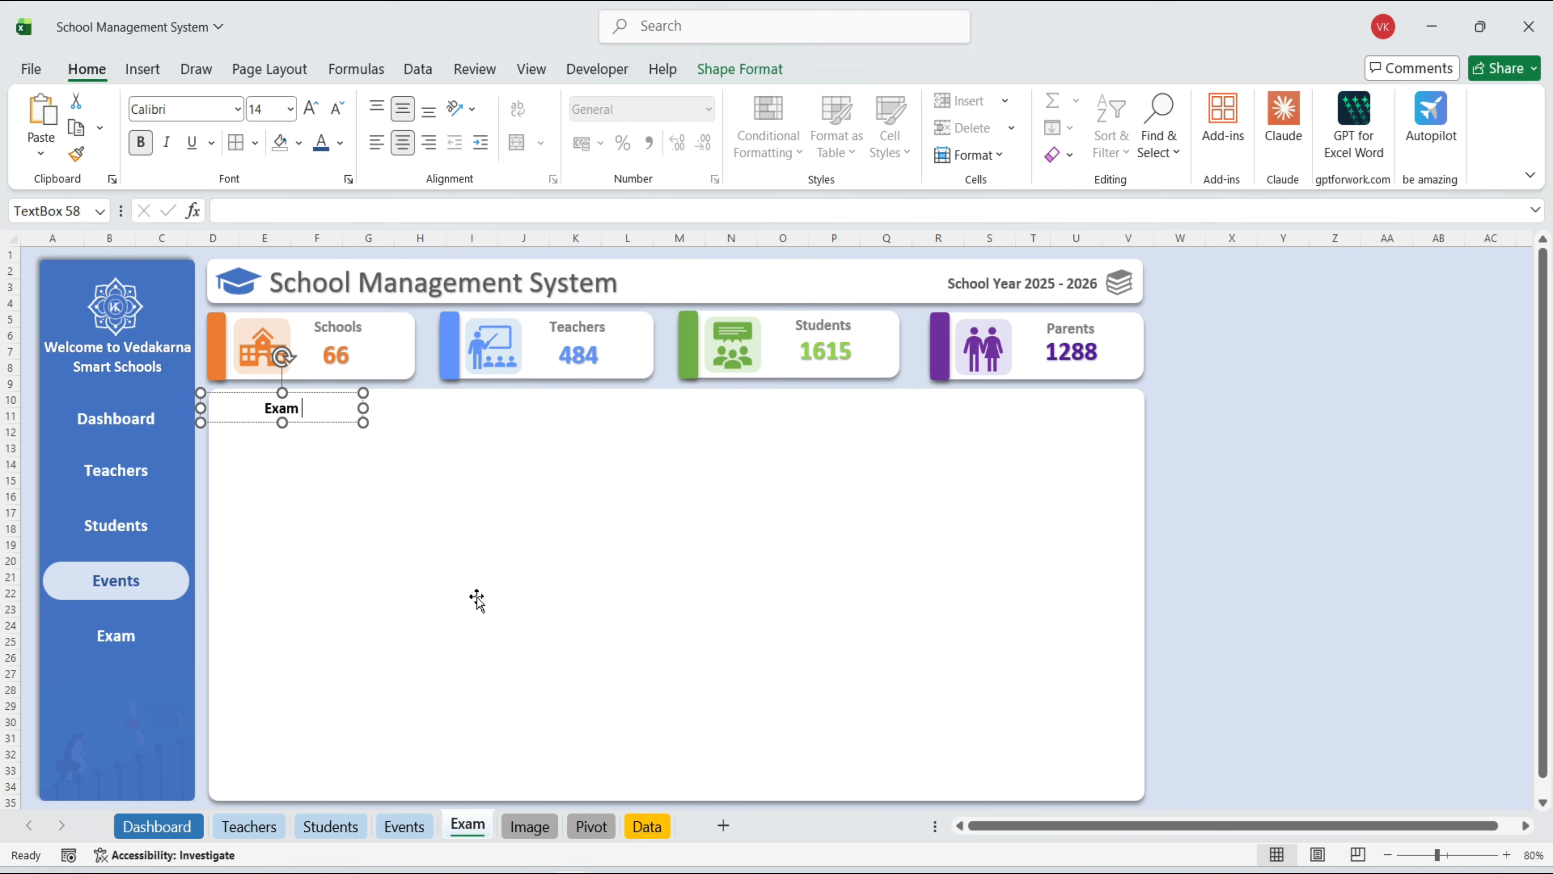
Give the Exam sidebar button on the Exam sheet a light blue fill, blue text and fully rounded ends
click(132, 650)
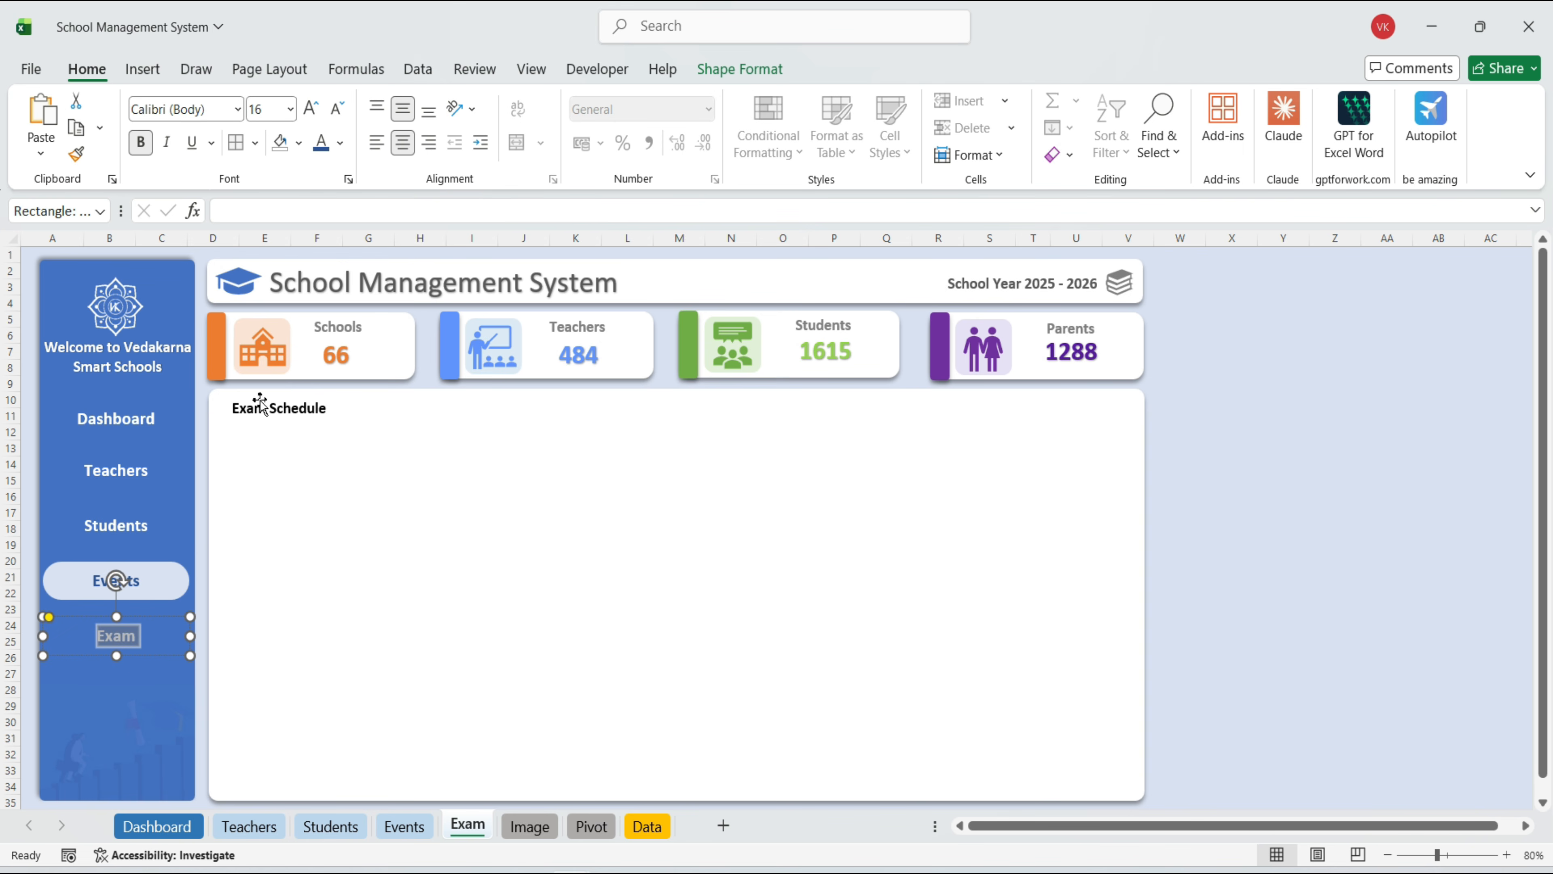
click(740, 68)
click(569, 100)
click(644, 276)
drag(49, 618, 147, 584)
Clear the Events sidebar button's fill on the Exam sheet and make its text white
right_click(134, 584)
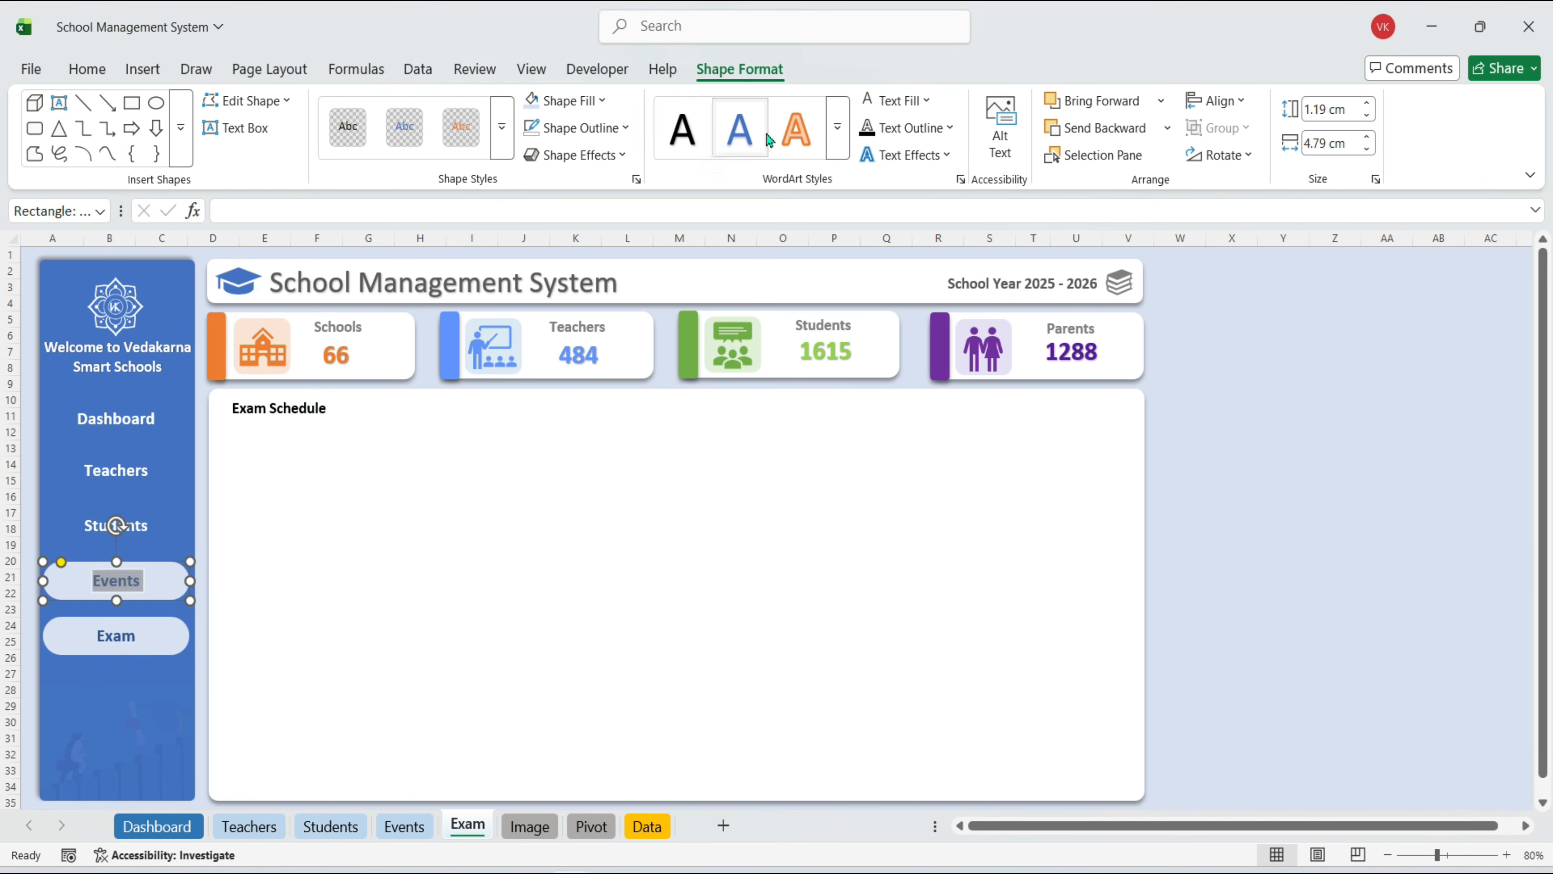
click(468, 524)
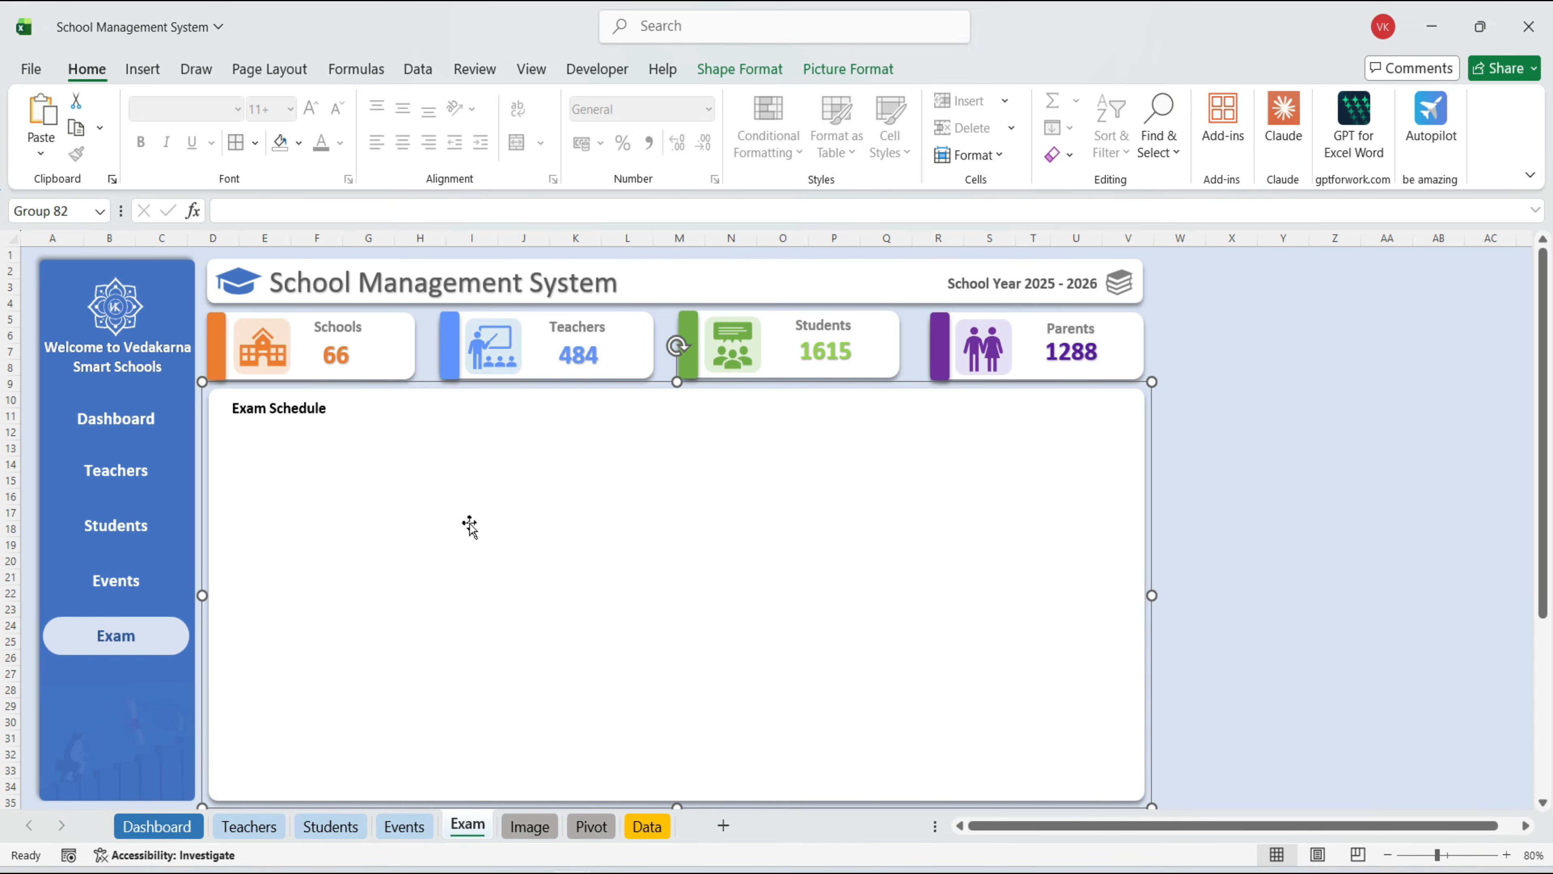
drag(476, 524, 531, 531)
click(1250, 533)
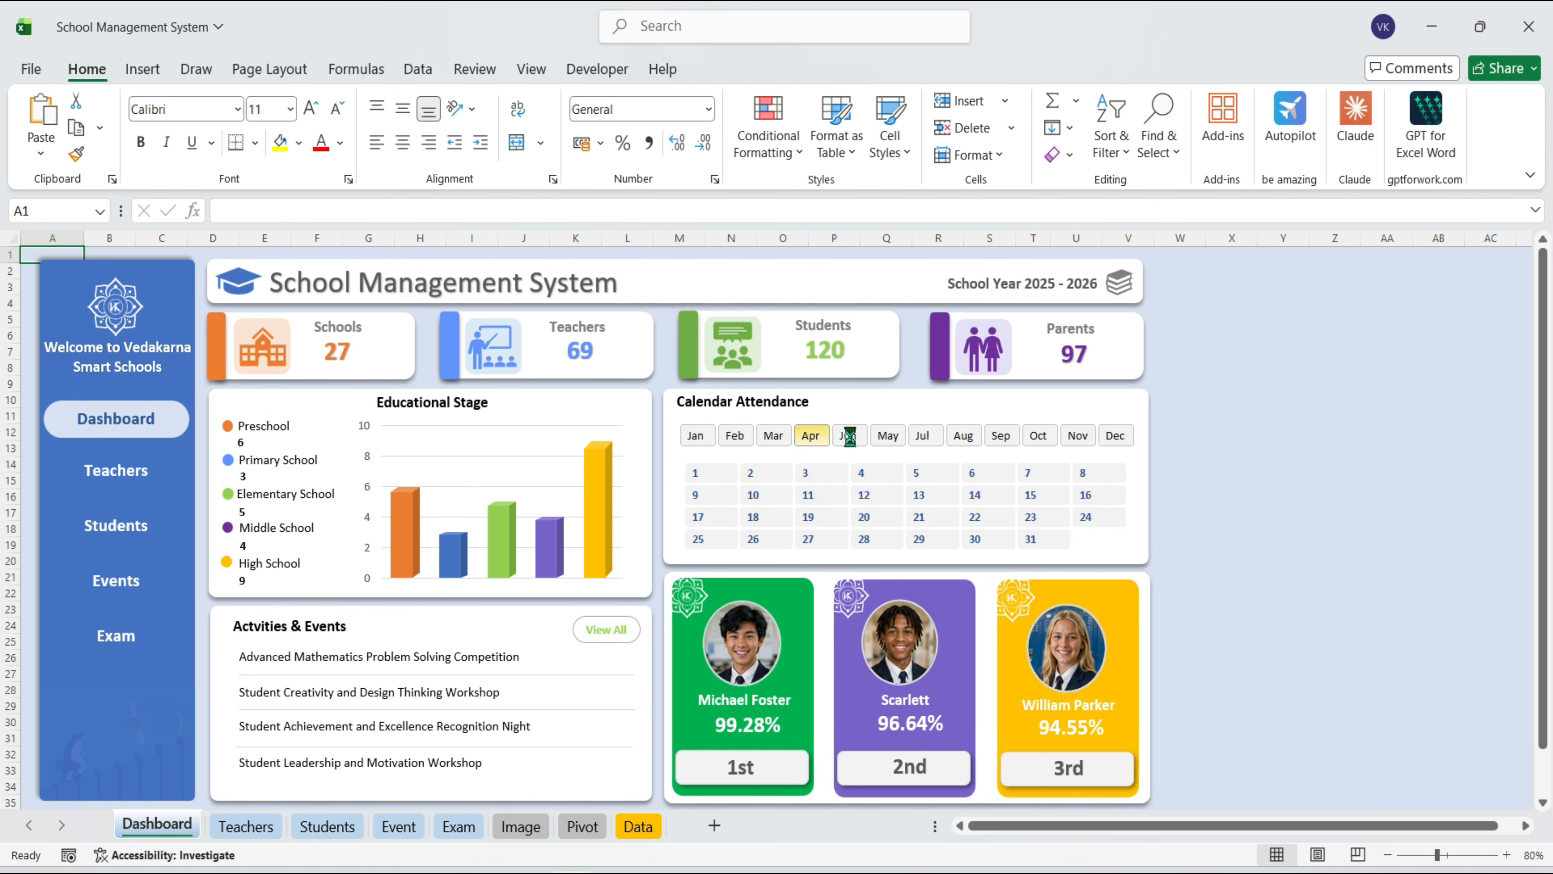
Test the sidebar links by opening the Teachers, Students, Events and Exam pages in turn and returning to the Dashboard
click(130, 481)
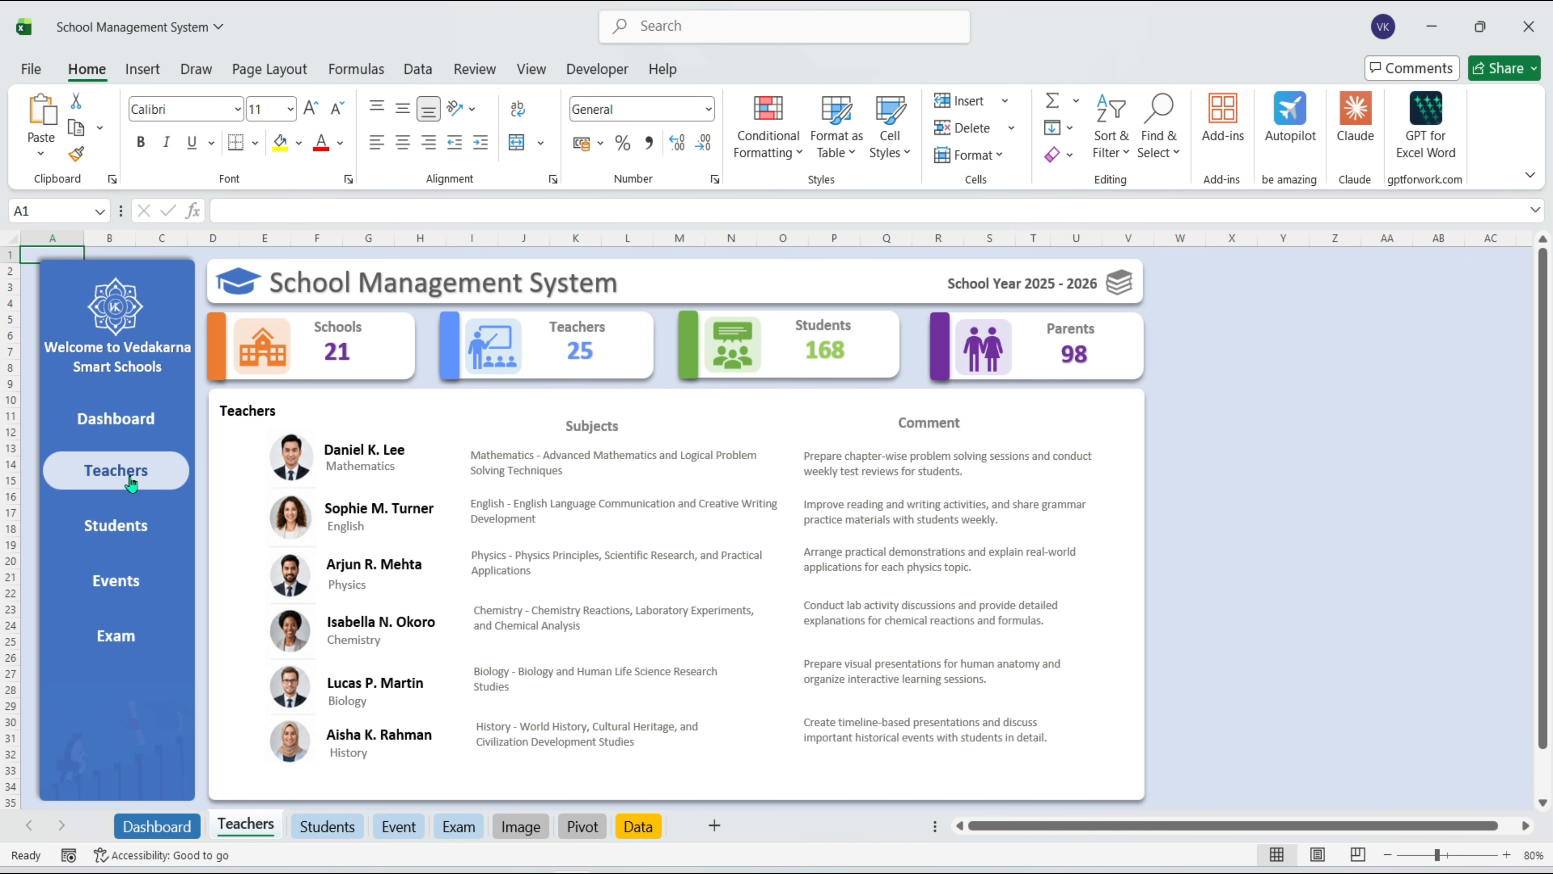
click(126, 535)
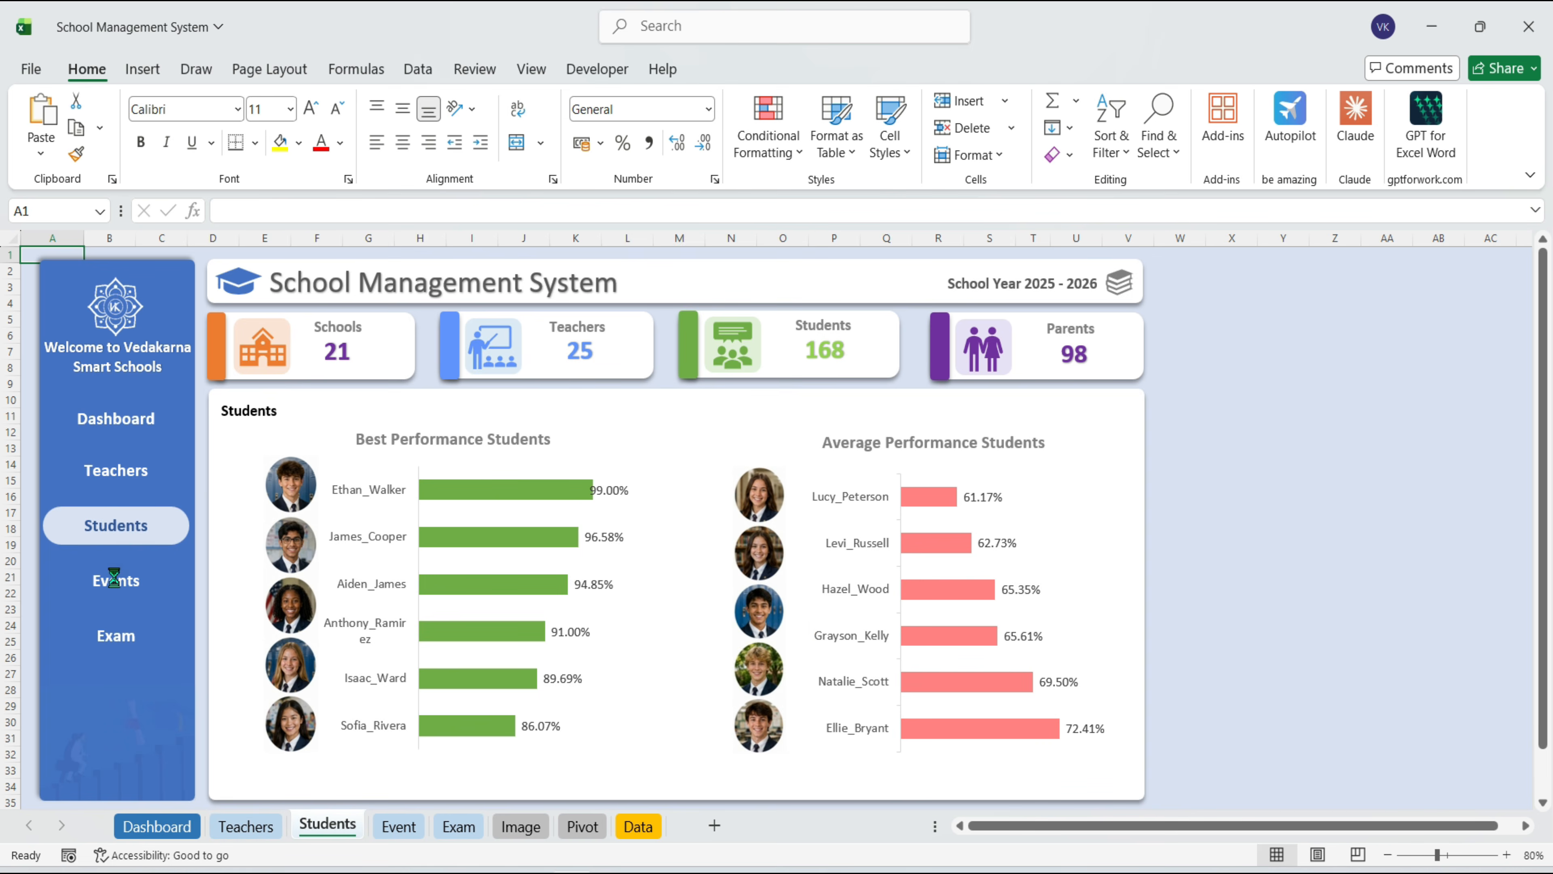
click(113, 577)
click(117, 635)
click(116, 423)
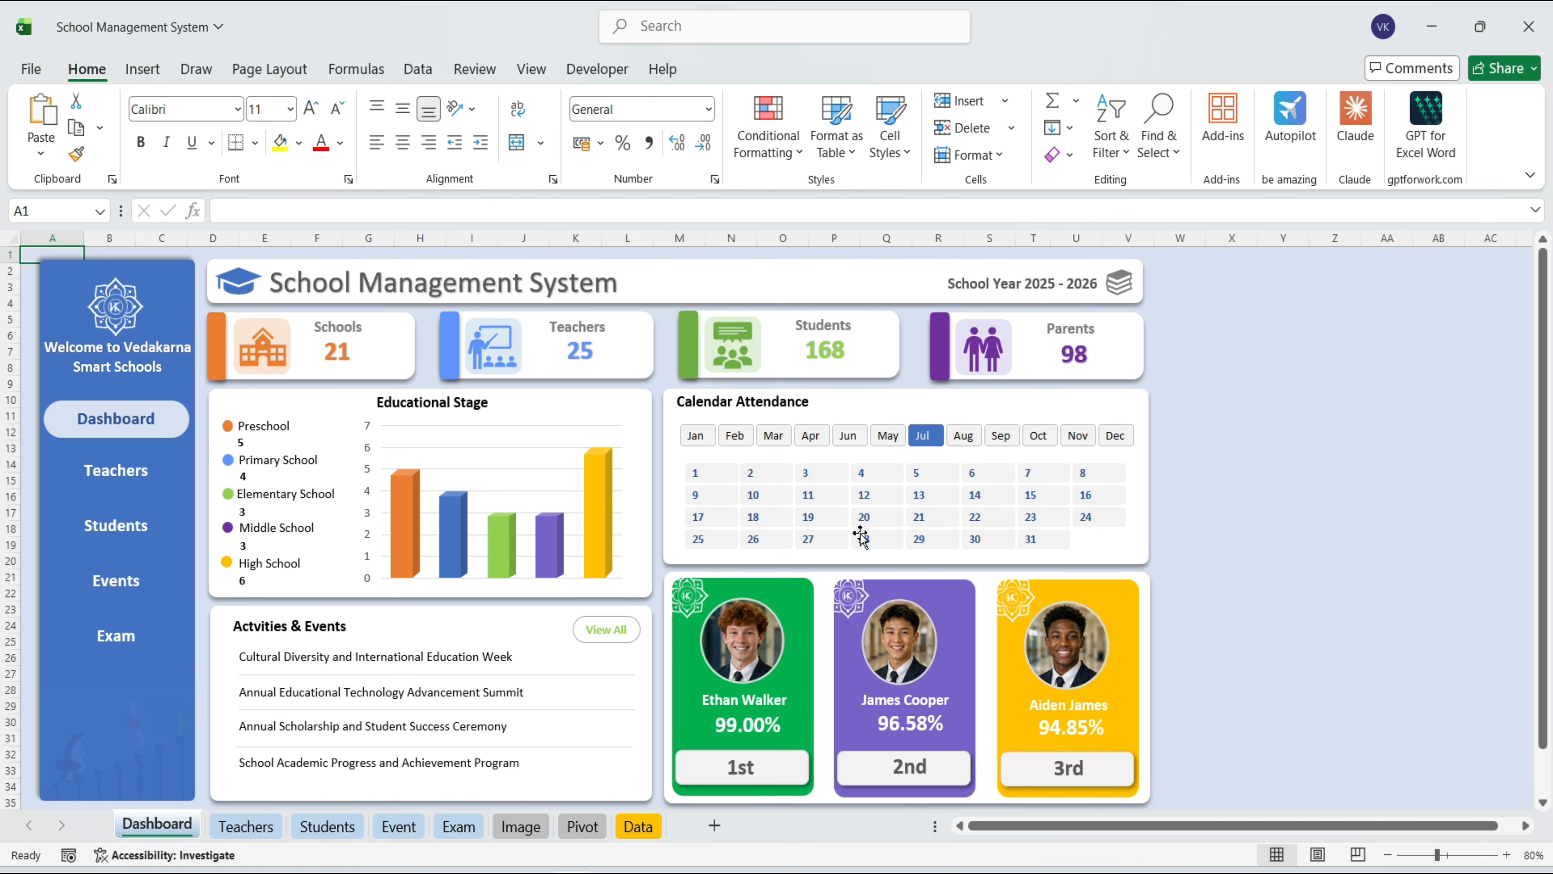